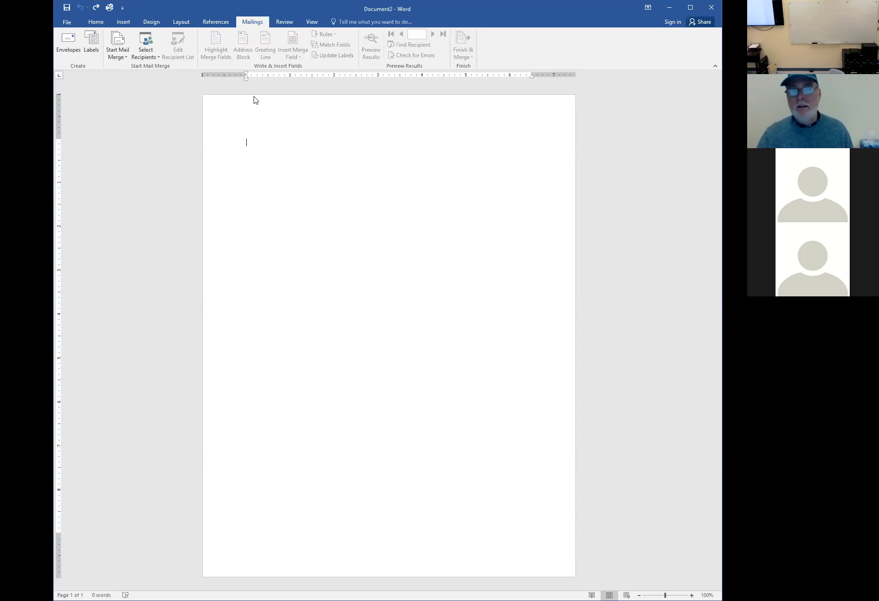
Open the Envelopes and Labels dialog at the Labels tab from the Mailings tab
click(91, 45)
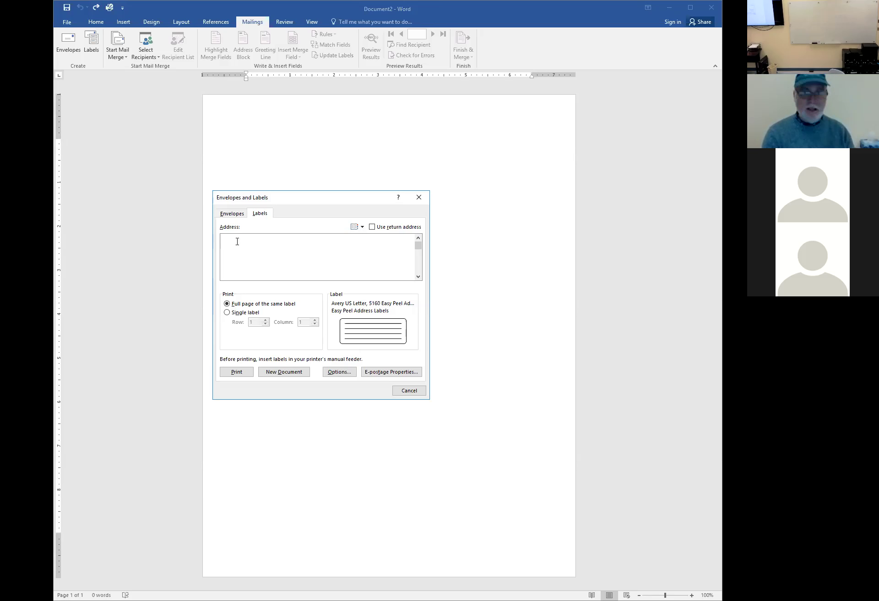
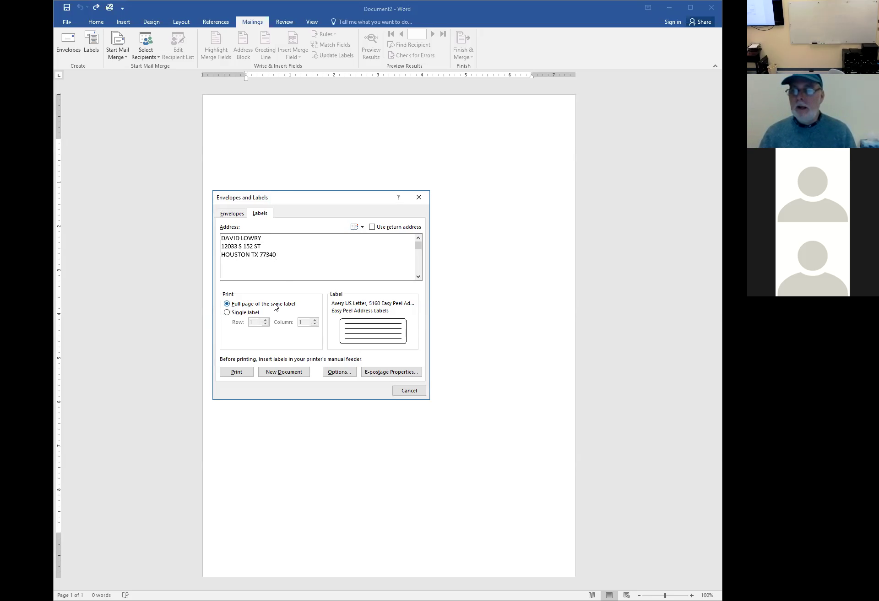
Enter the three-line name and address, then create a new full-page document of identical labels
click(274, 374)
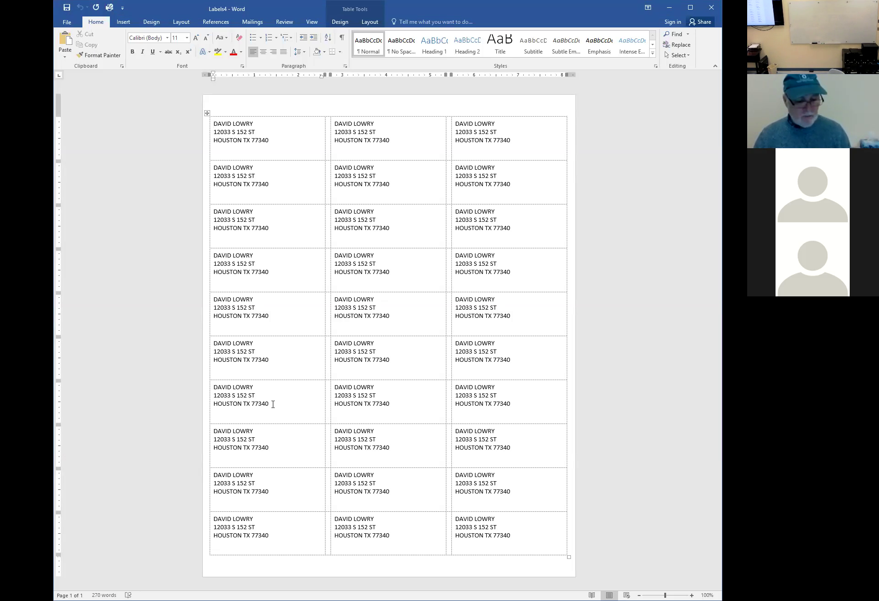
Make all label text centred, bold and one font size larger
key(ctrl+a)
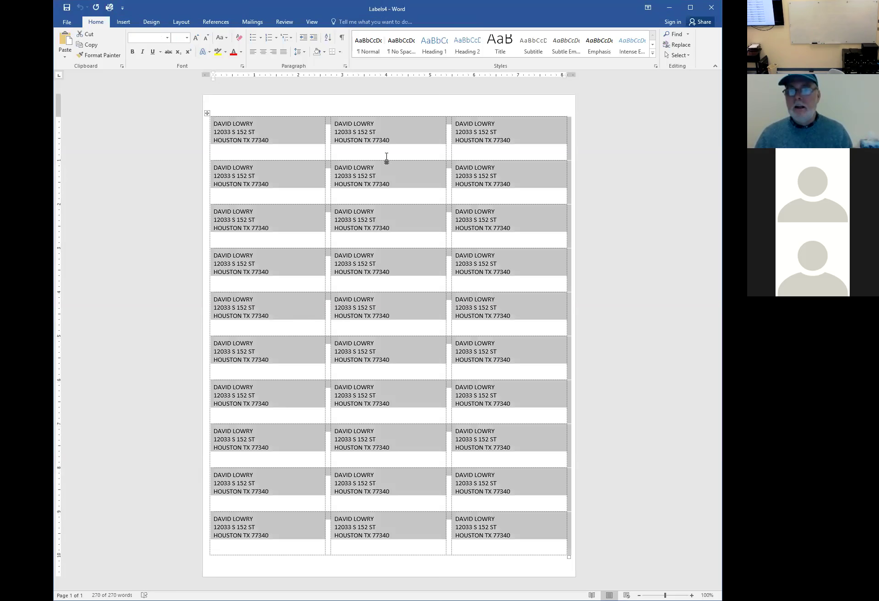
click(263, 53)
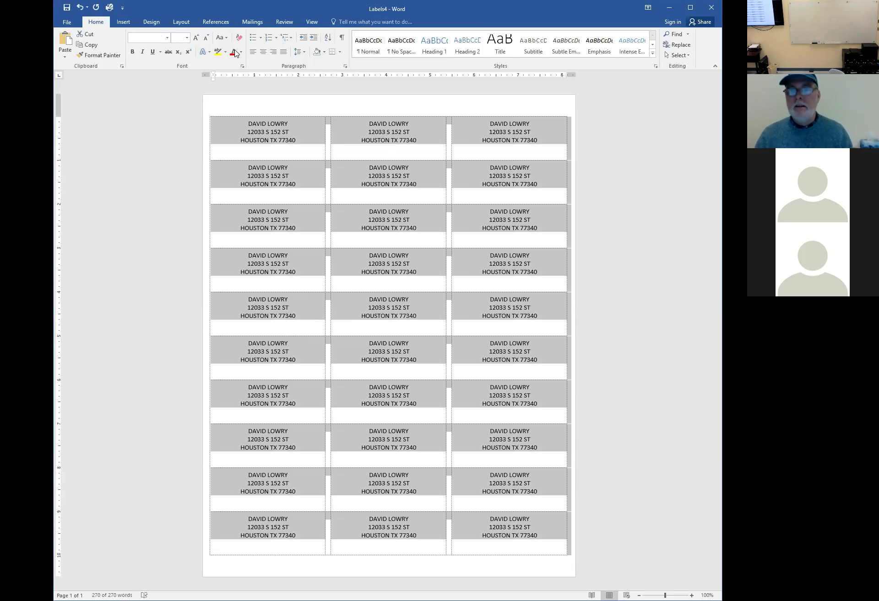
click(194, 38)
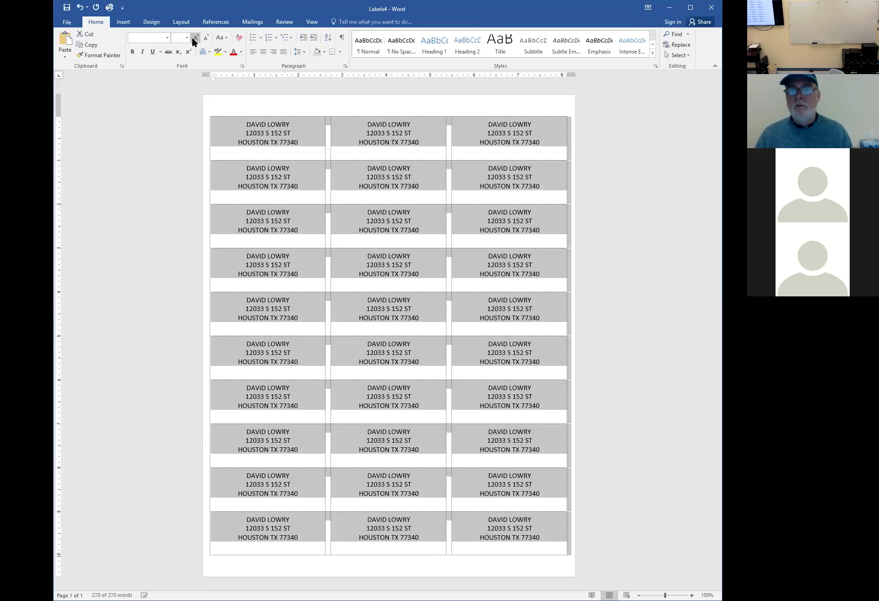
click(132, 52)
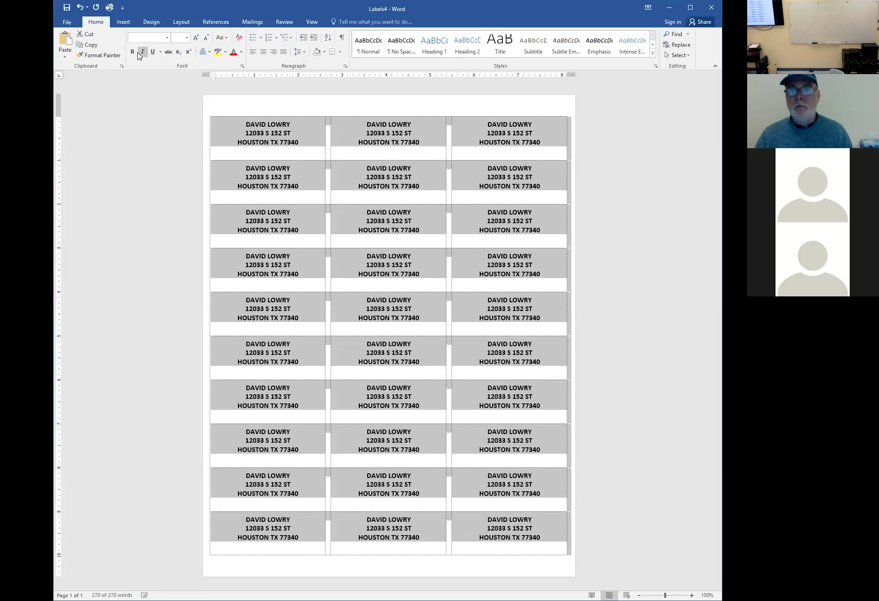
click(241, 51)
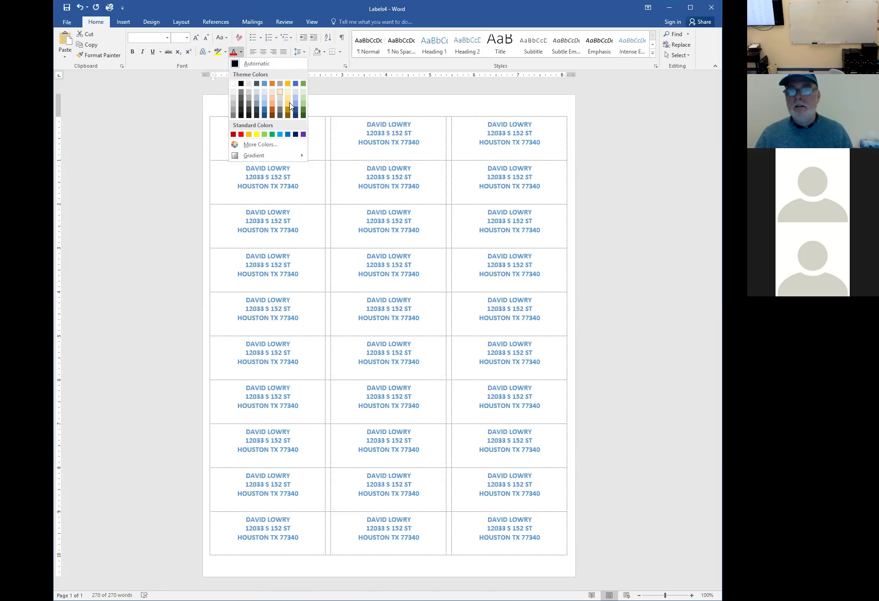
click(484, 151)
click(597, 160)
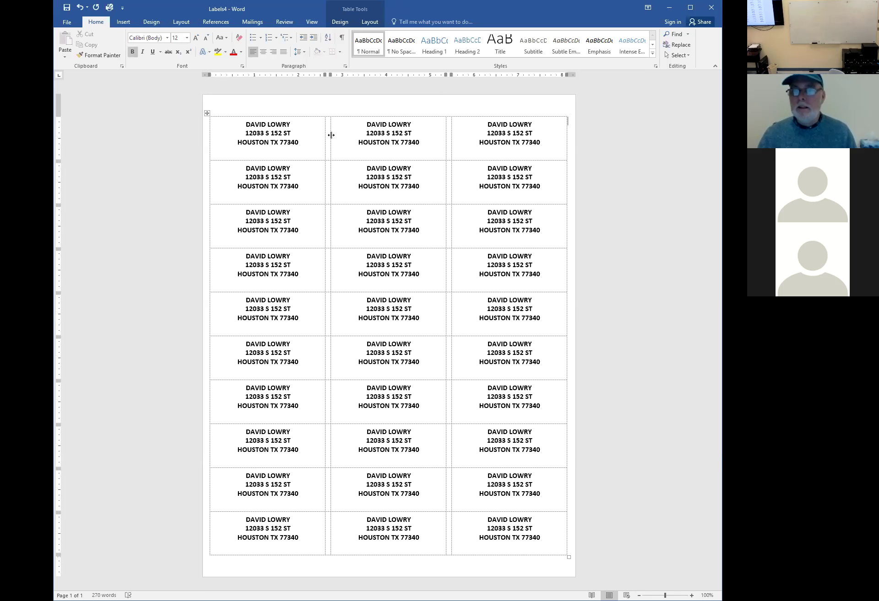
Turn the top-middle label grey and remove bold from the second-row middle label
drag(343, 127, 422, 143)
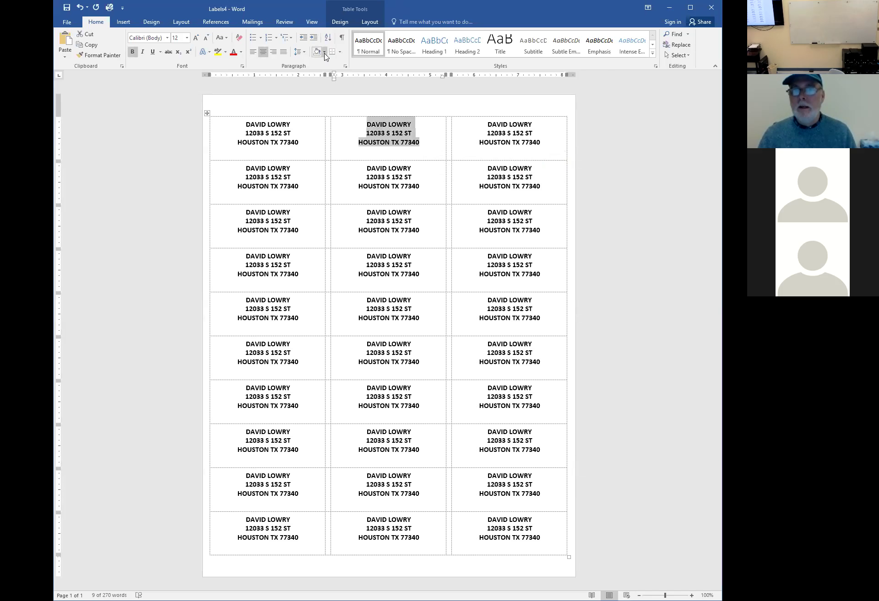
click(241, 52)
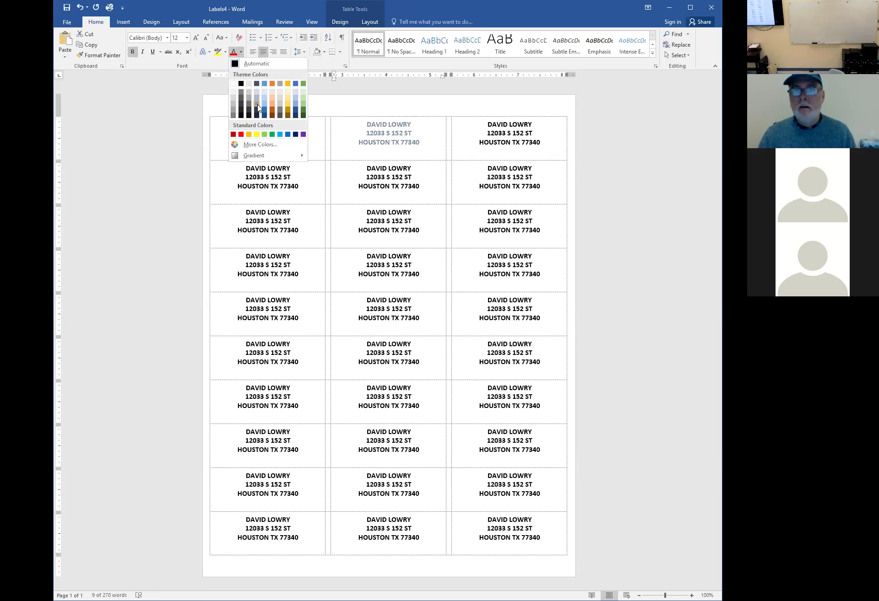
click(257, 105)
click(464, 143)
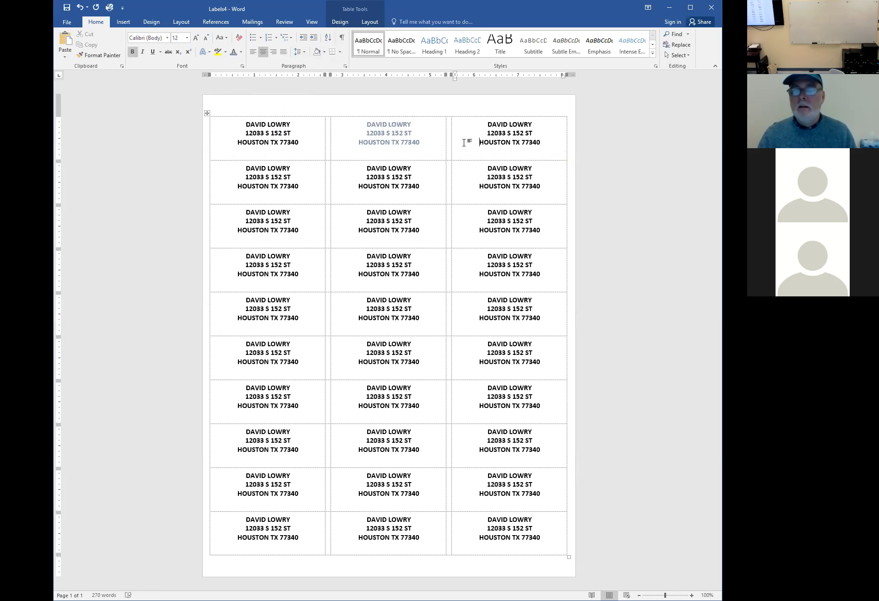
triple_click(343, 180)
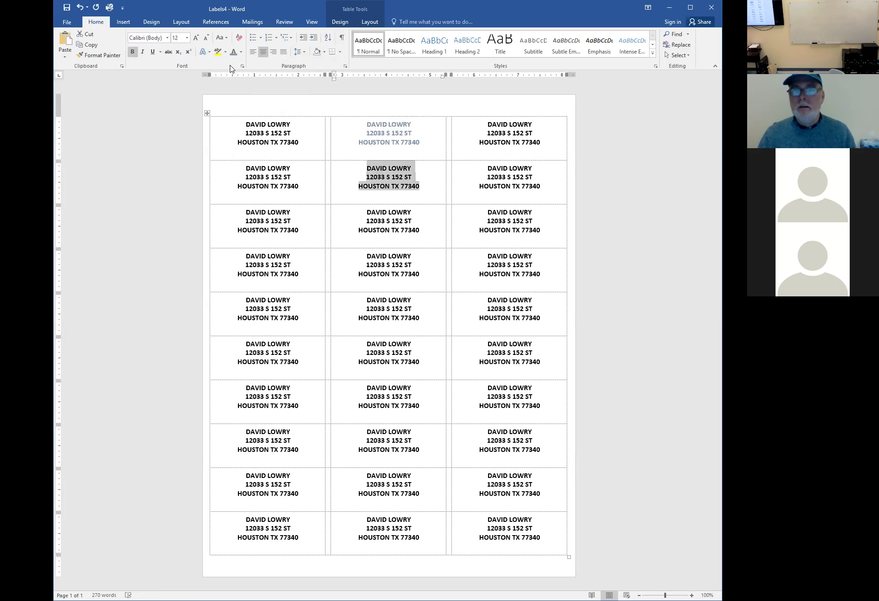
click(135, 53)
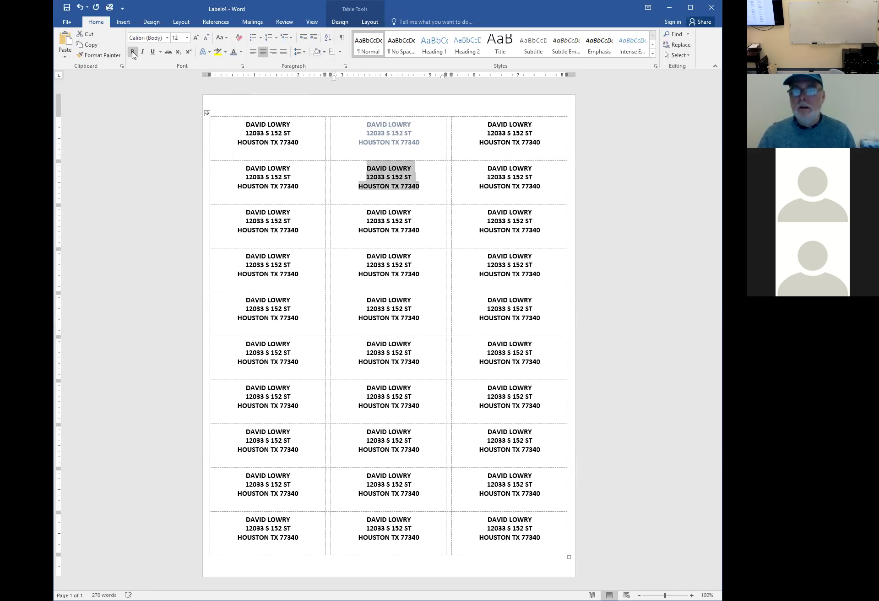
click(357, 212)
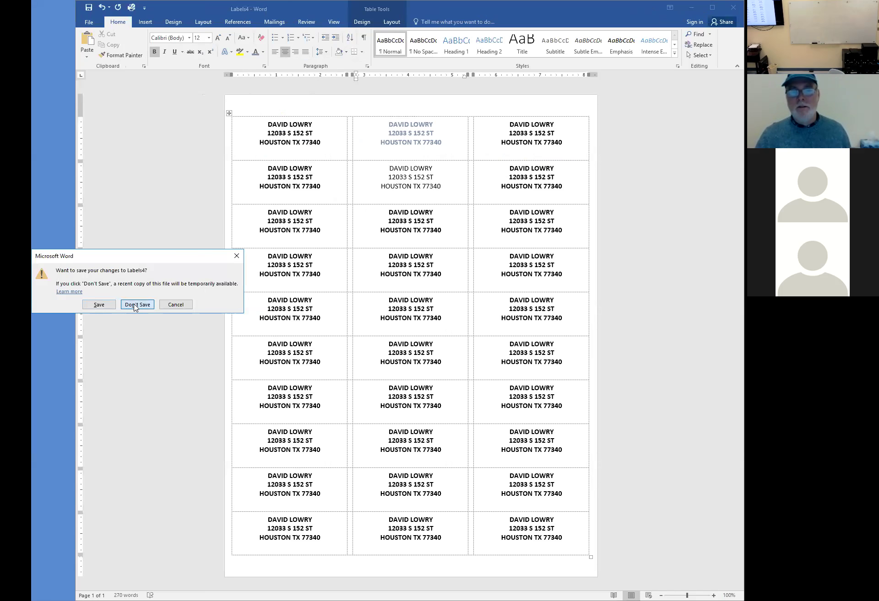
Close Labels4 without saving, returning to the blank Document2
click(137, 305)
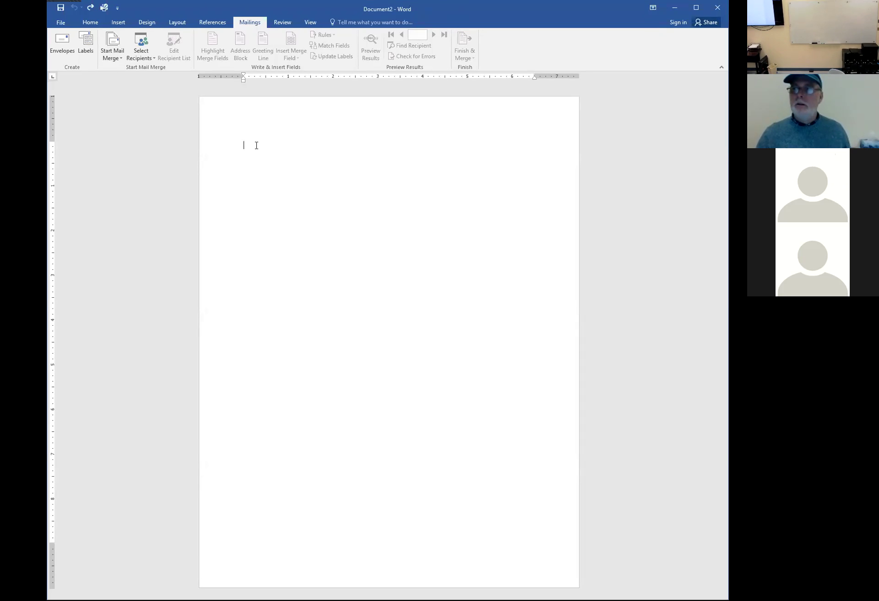
click(61, 22)
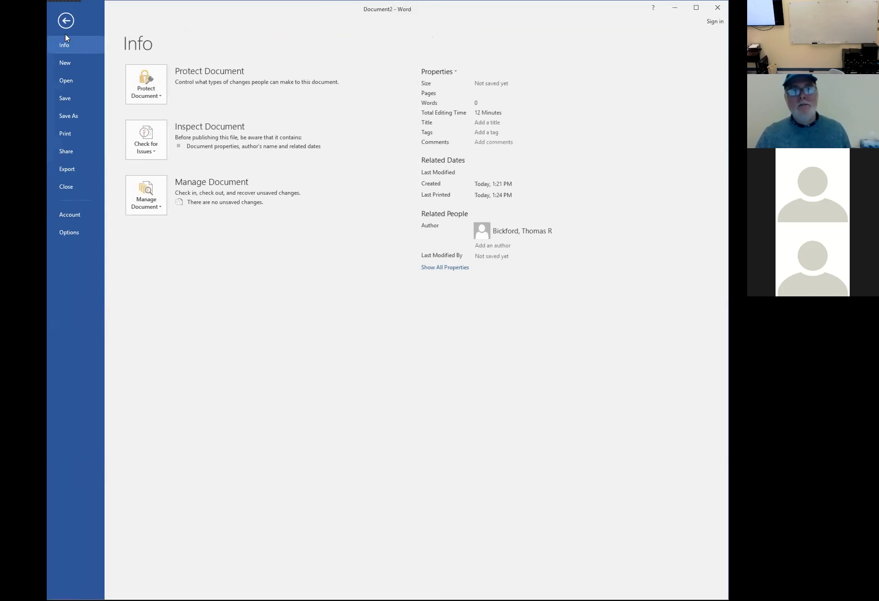
click(69, 65)
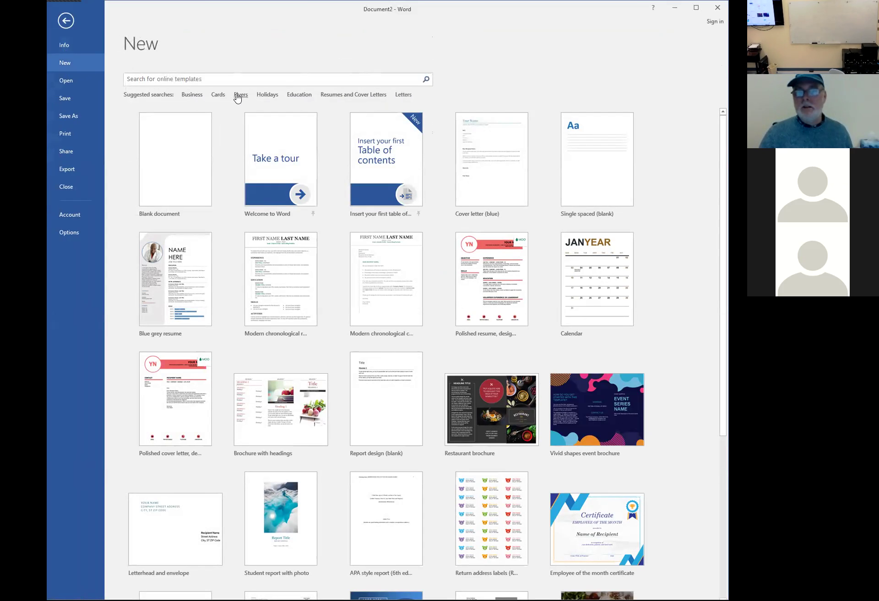
click(403, 95)
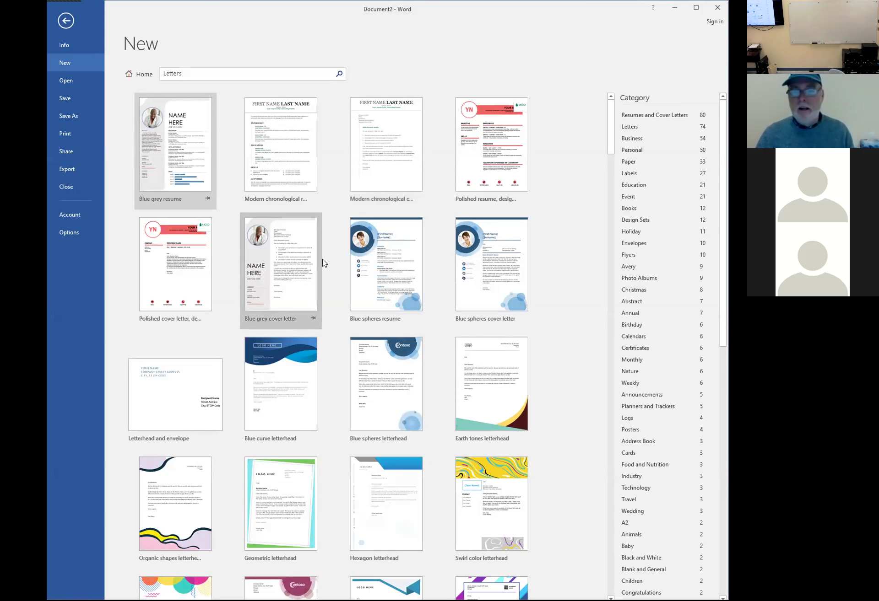
scroll(352, 293, down, 2)
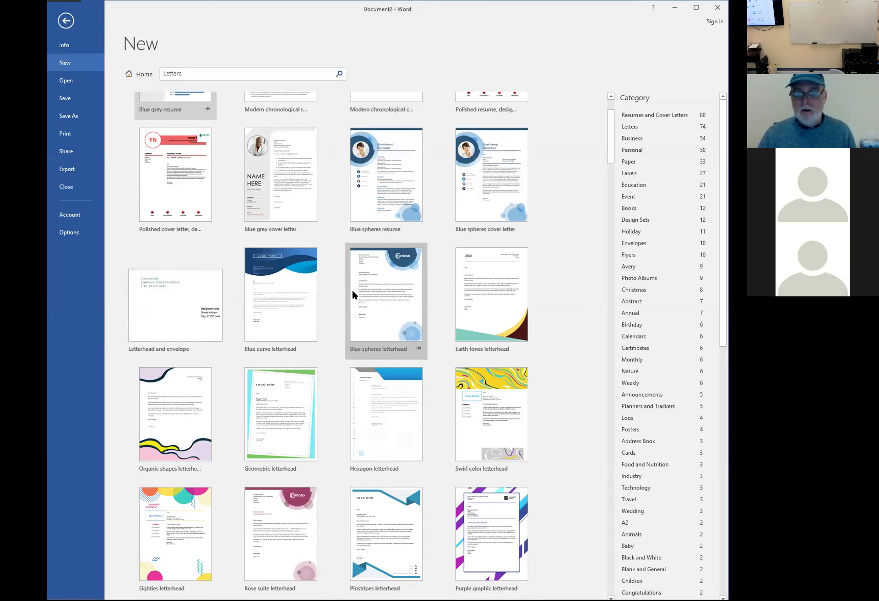
scroll(352, 292, down, 2)
scroll(281, 206, up, 4)
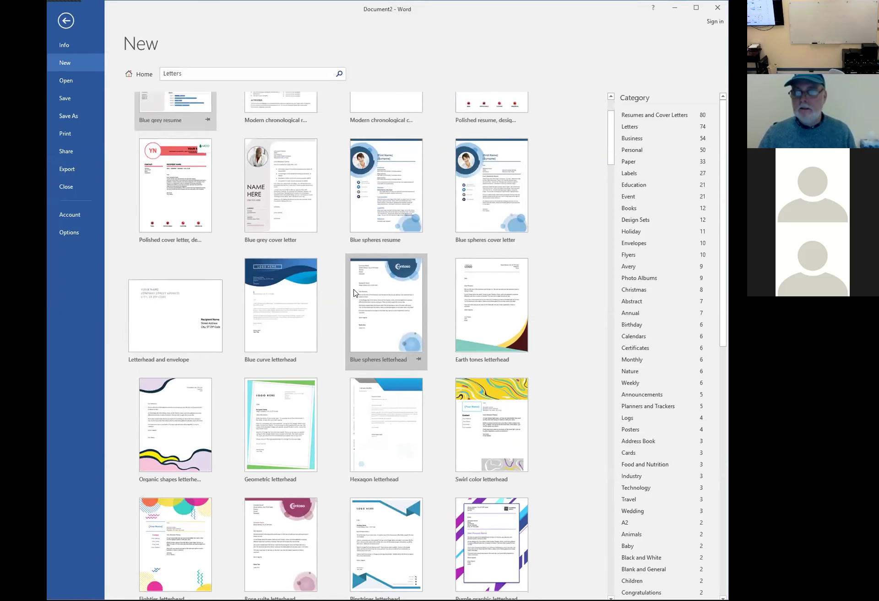
click(231, 76)
click(230, 77)
text(D)
text(QU)
text(qu)
text(ity)
key(Return)
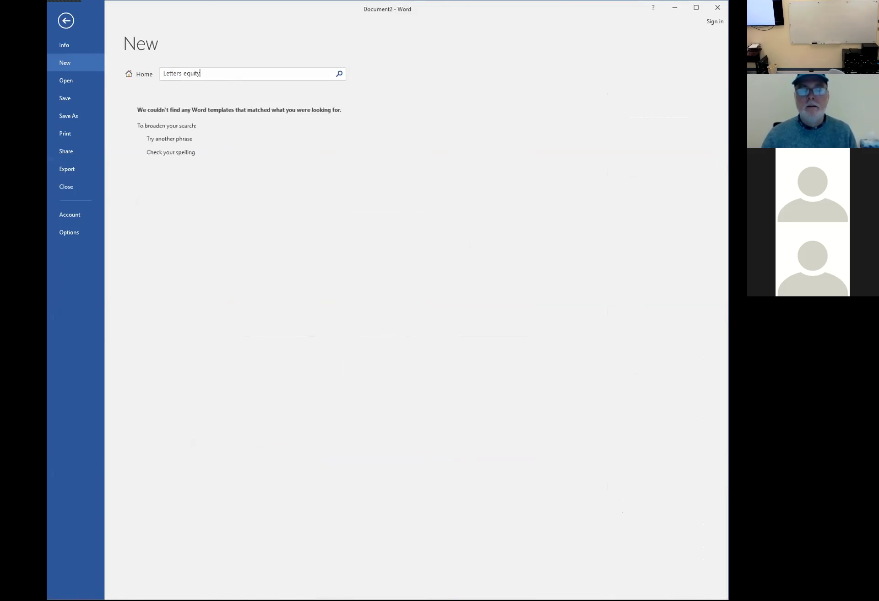
drag(208, 72, 180, 77)
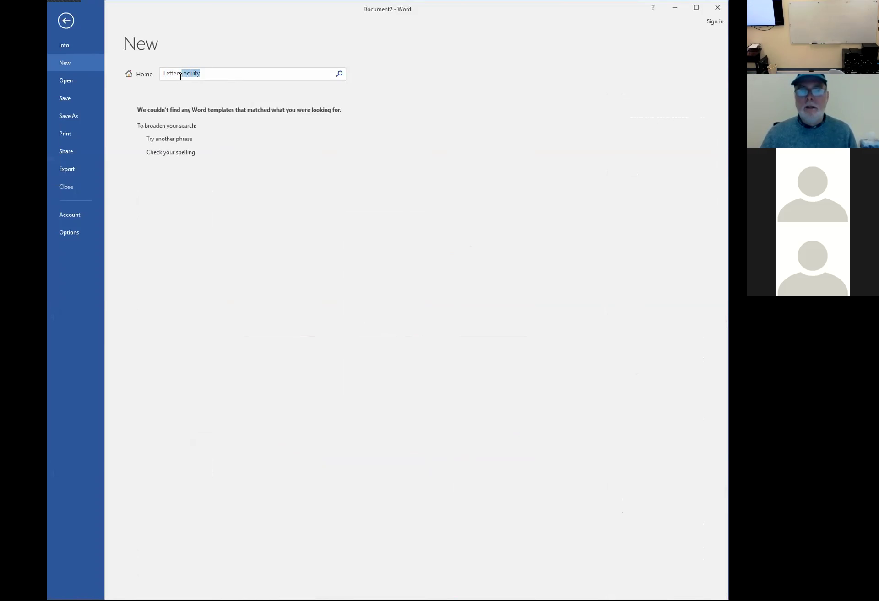
key(BackSpace)
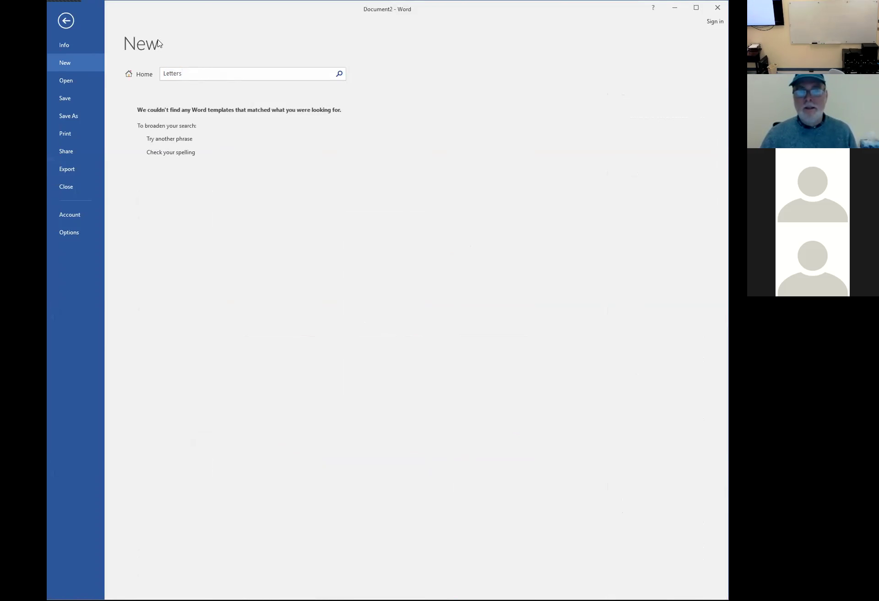
click(66, 21)
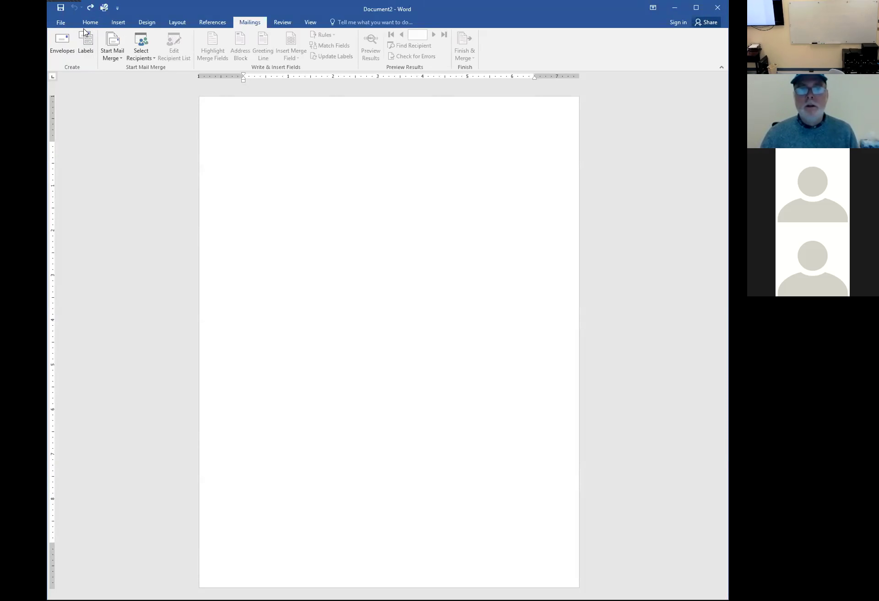
Search the online new-document templates for Letters and browse the results
click(60, 23)
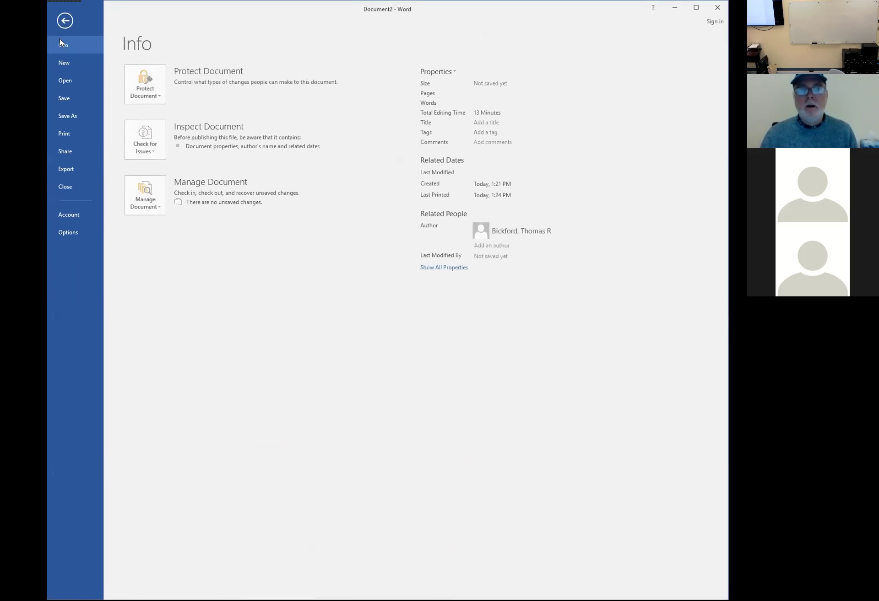
click(69, 63)
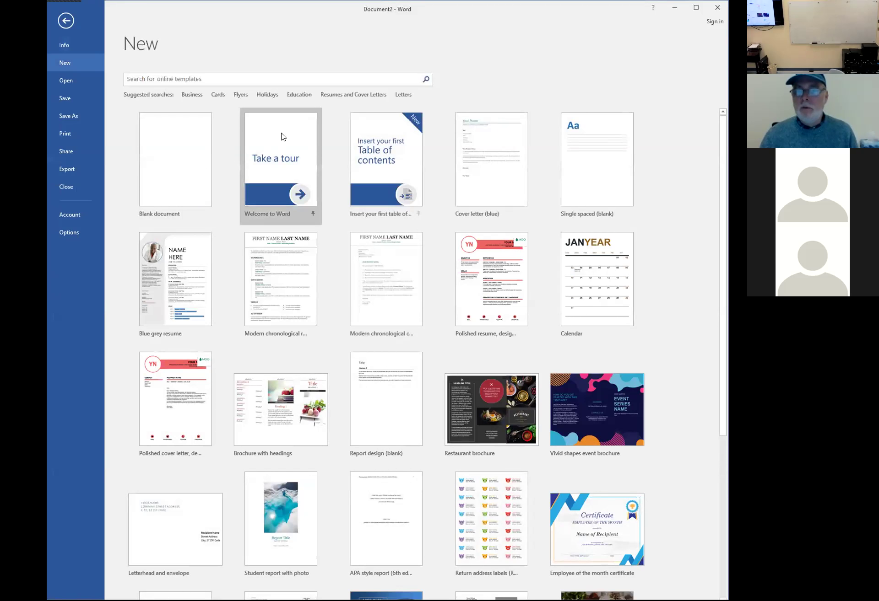
click(402, 95)
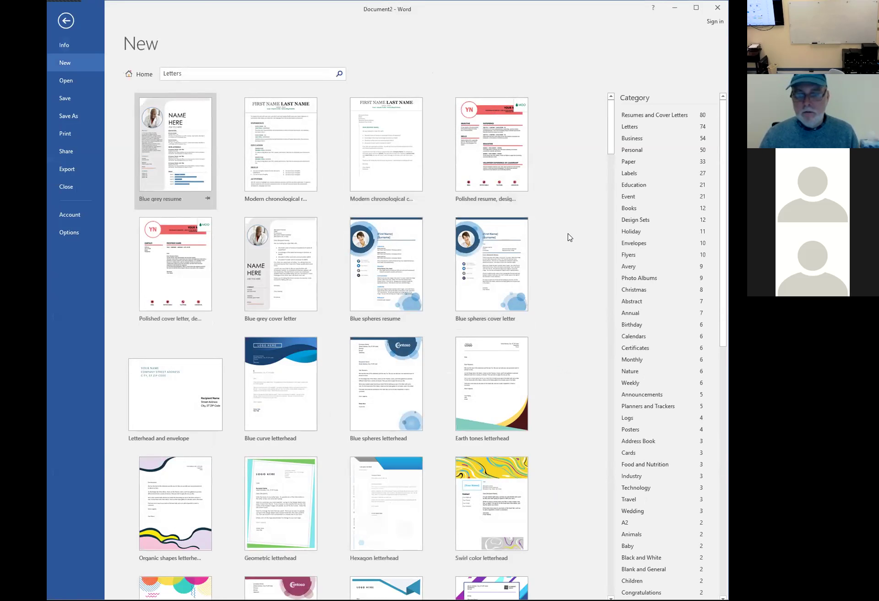
scroll(569, 237, down, 2)
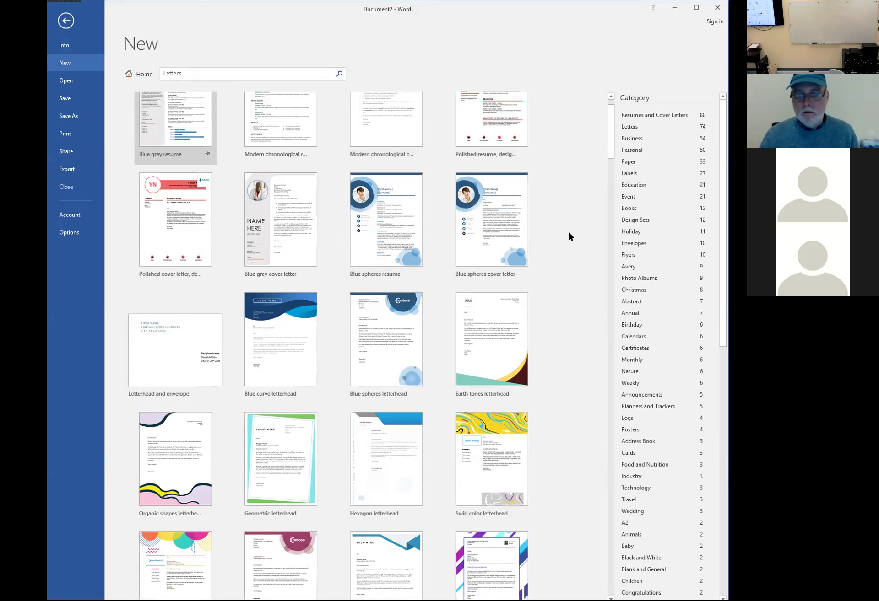
scroll(568, 235, down, 5)
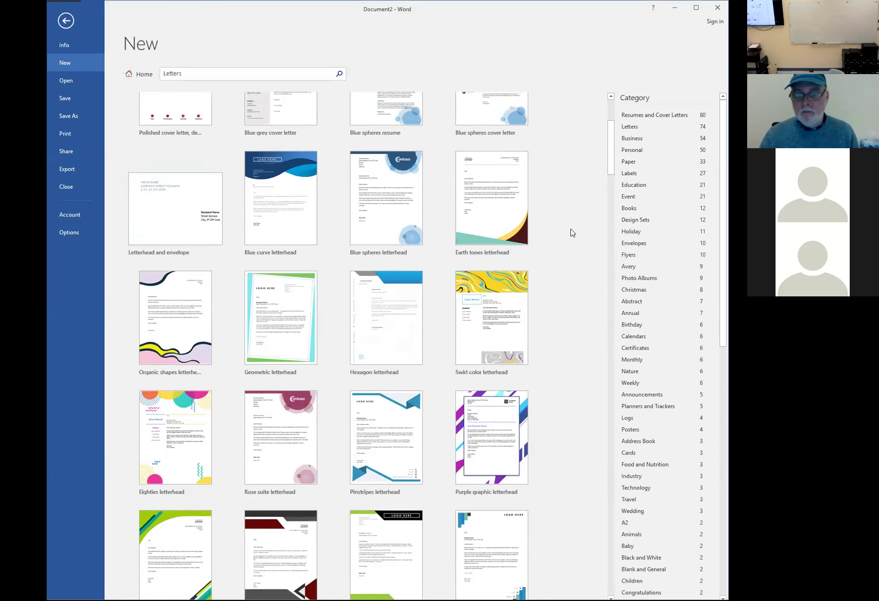
scroll(571, 233, up, 7)
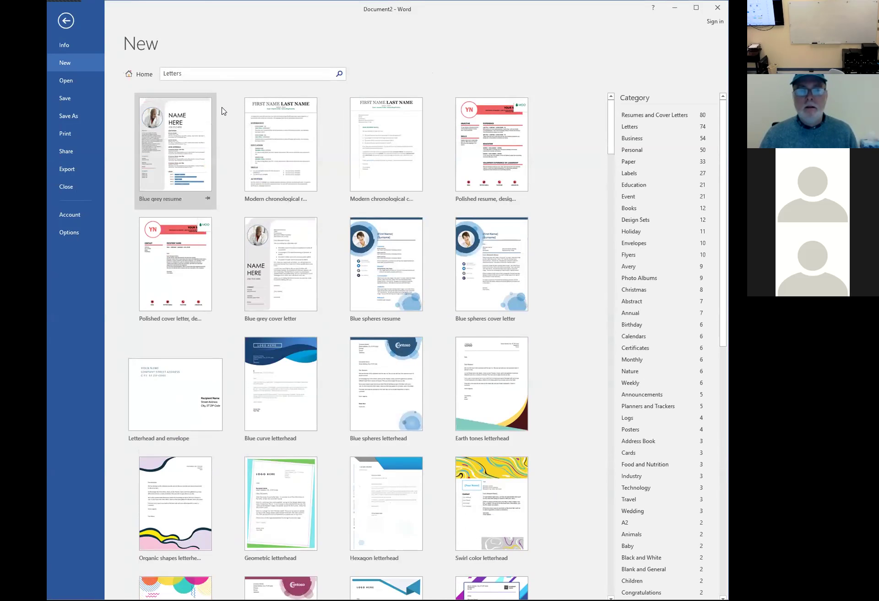
Refine the template search to 'Letters blue'
click(218, 75)
click(220, 74)
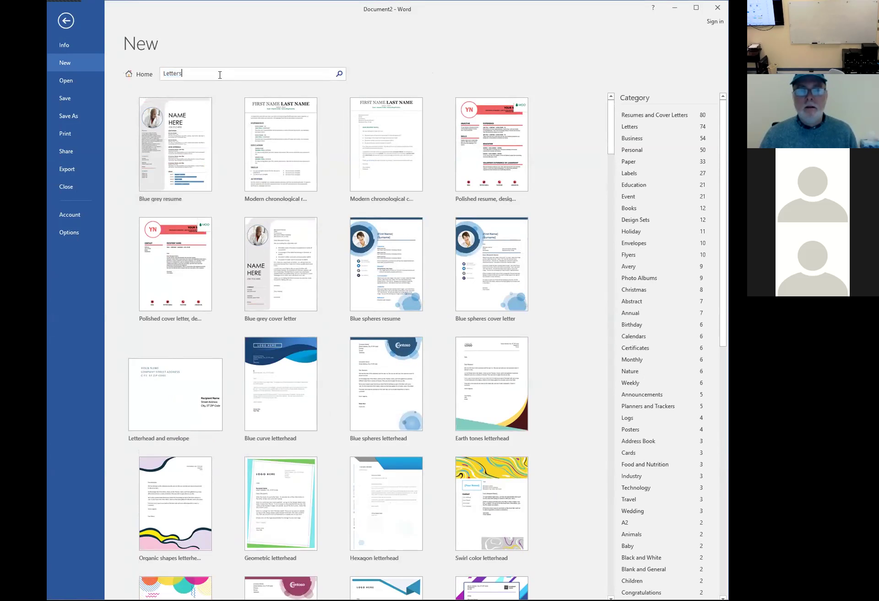
text(blue)
key(Return)
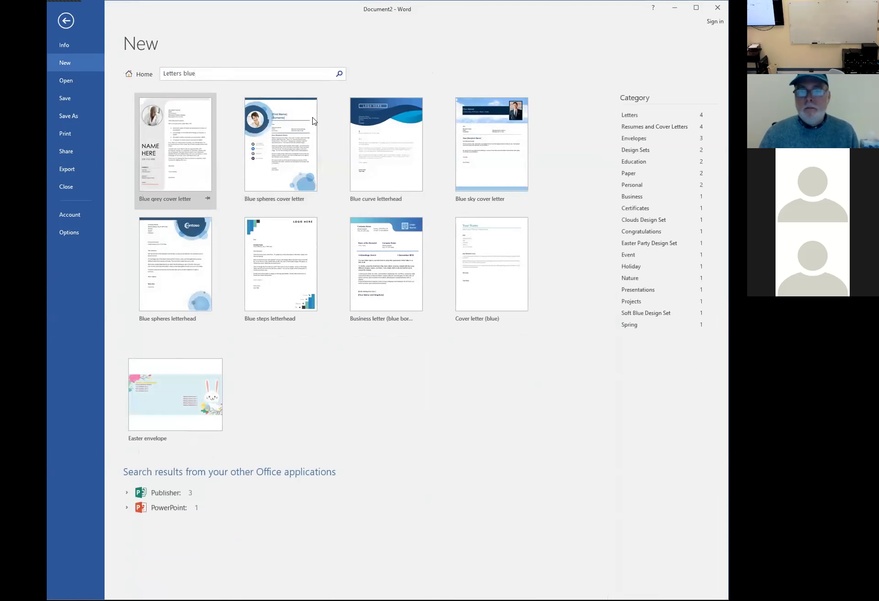
Create a new document from the Cover letter (blue) template
click(489, 261)
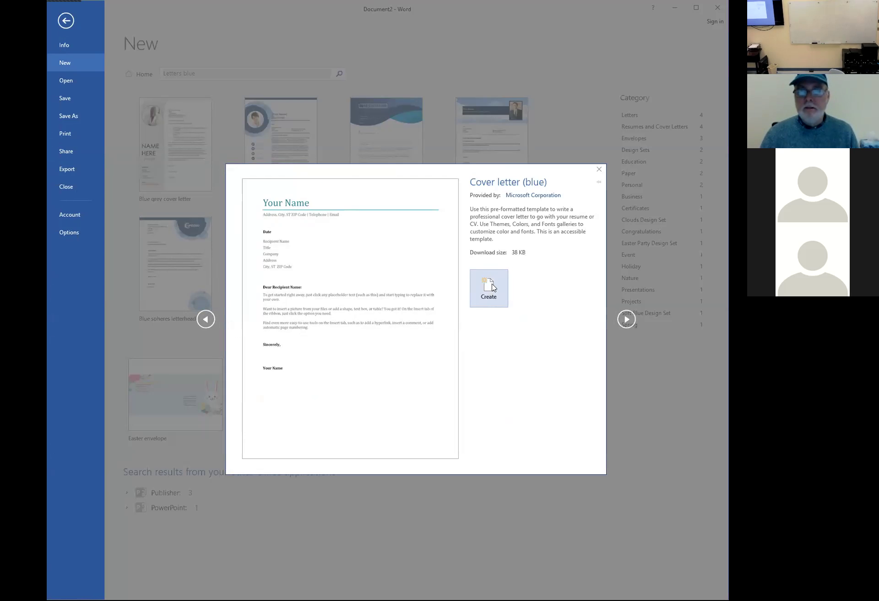
click(493, 284)
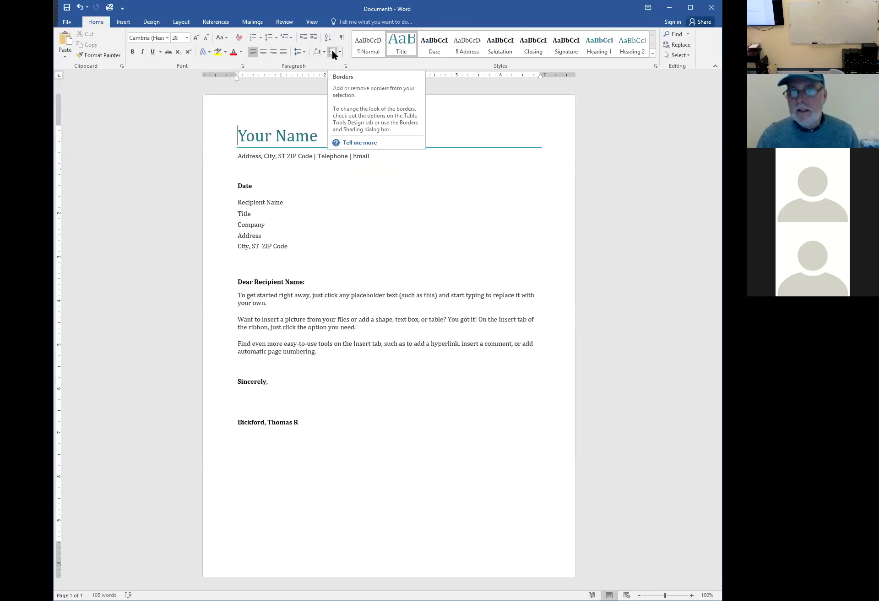
Replace the Your Name and Email placeholders with the sender's name and e-mail address
click(290, 139)
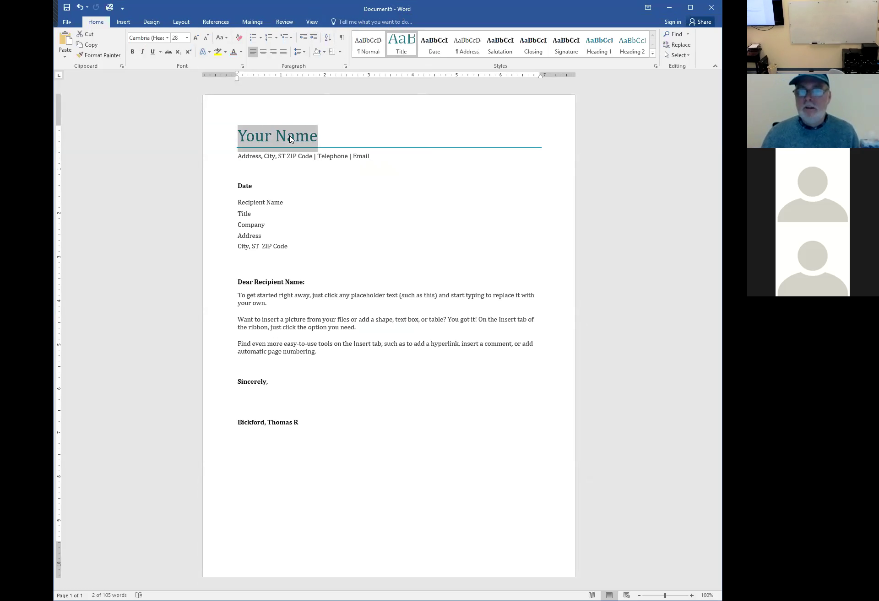
click(265, 203)
click(246, 215)
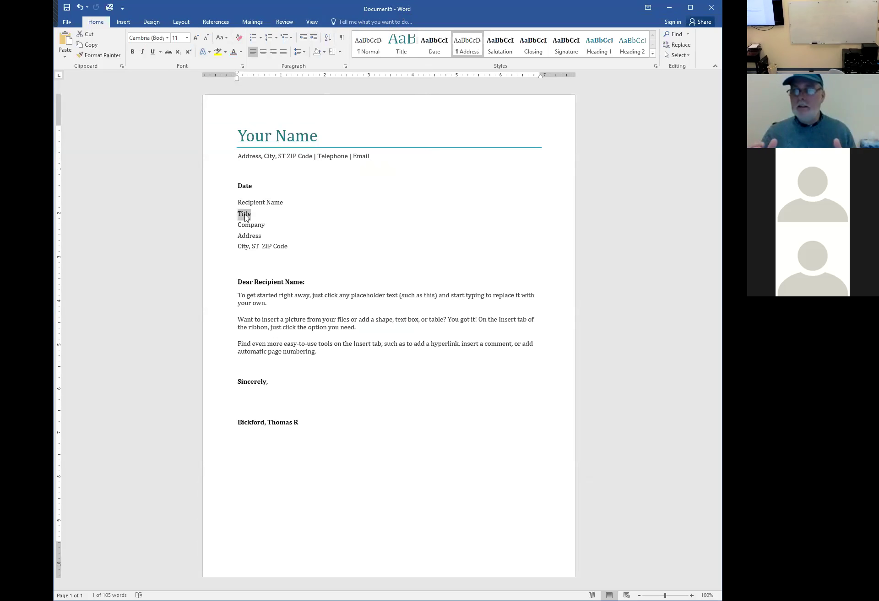
click(265, 140)
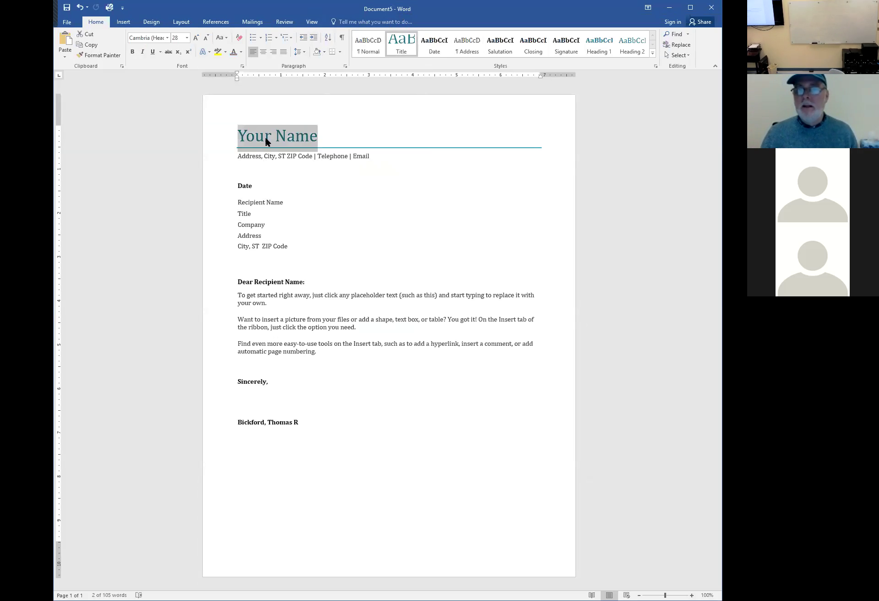
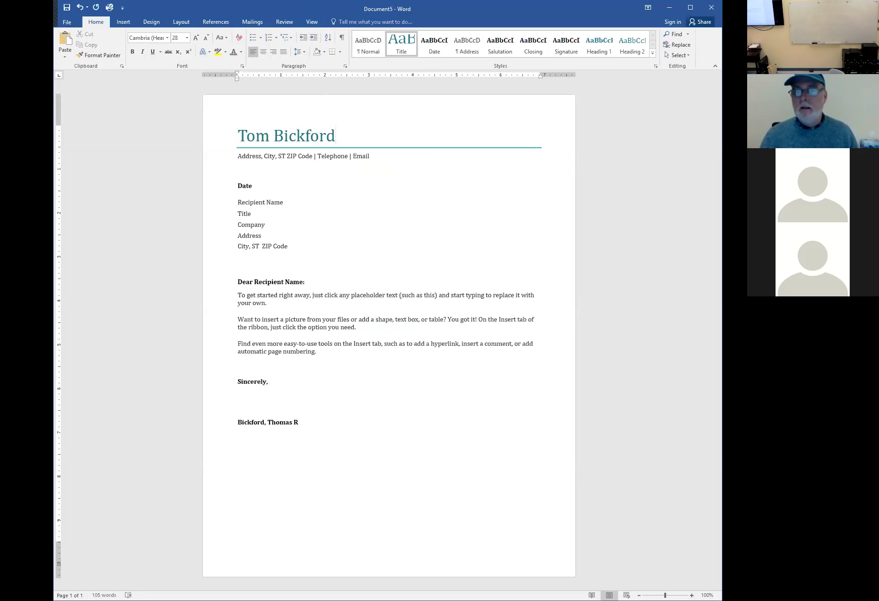
click(367, 157)
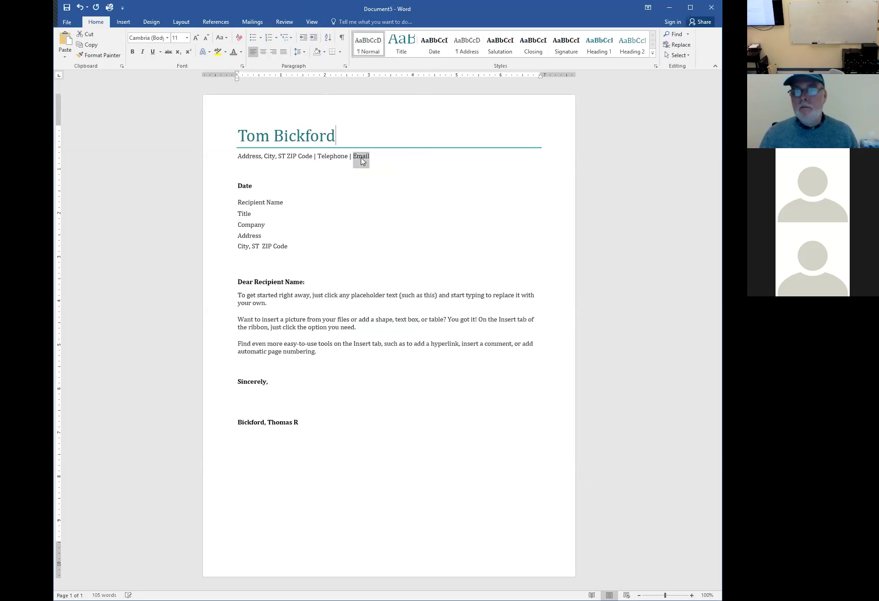
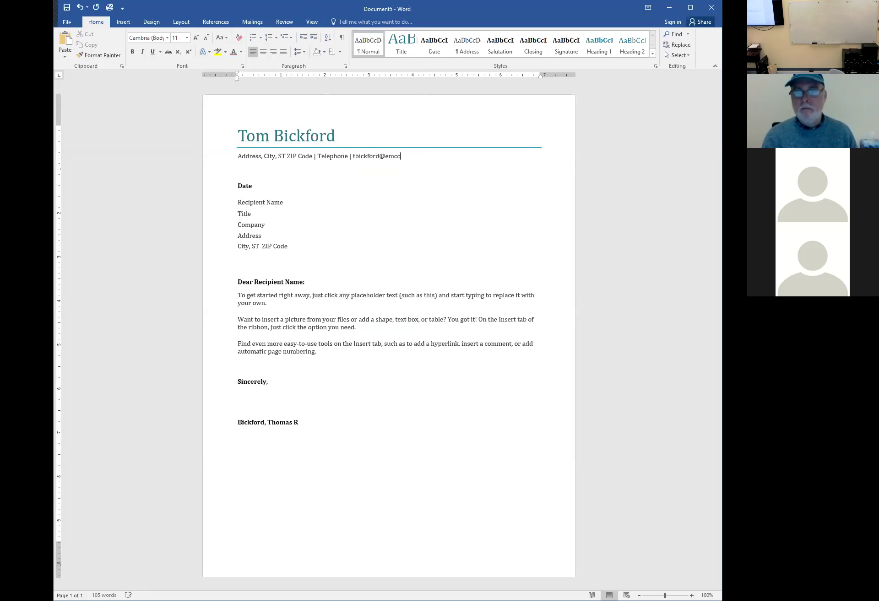
Replace the Recipient Name placeholder with a sample recipient name, updating the greeting
click(247, 203)
text(Bob)
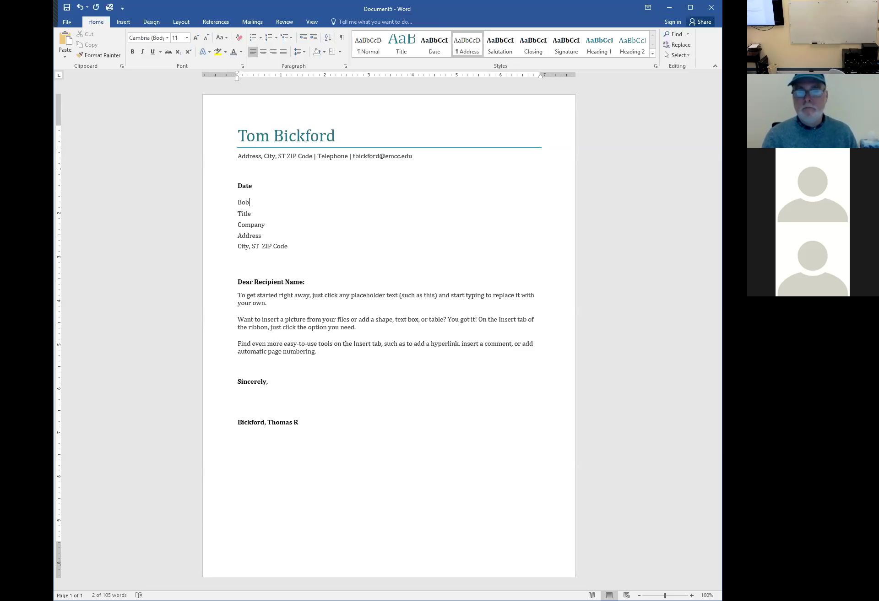
text('s Your Uncle)
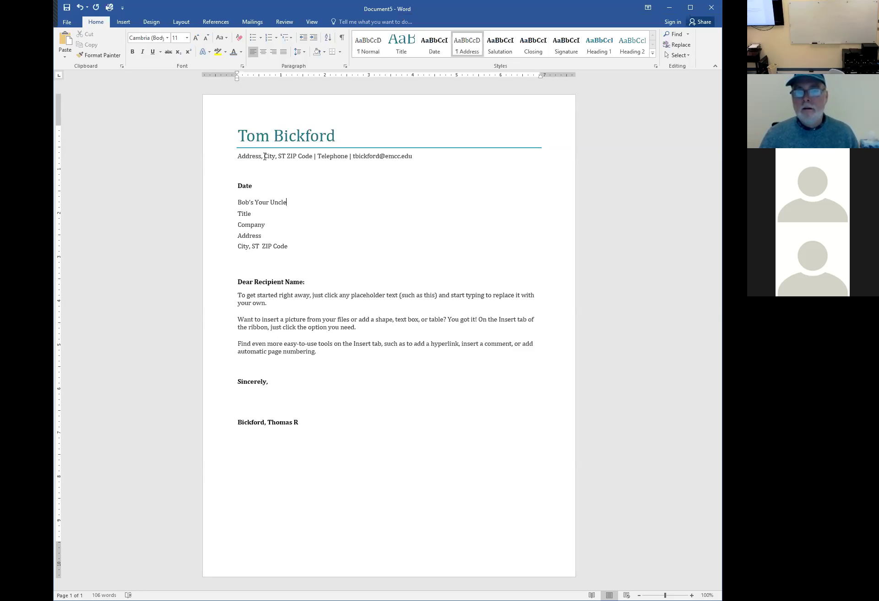
click(252, 213)
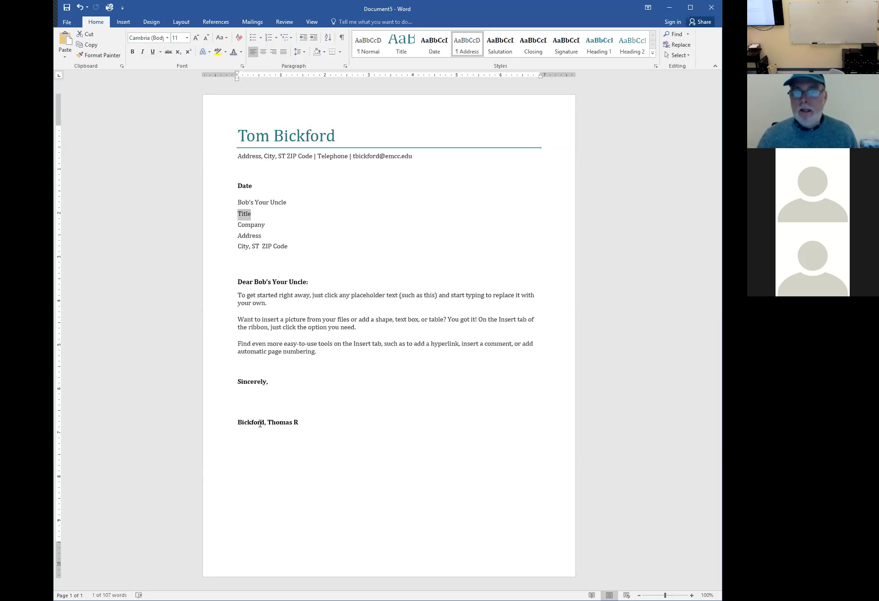
click(237, 421)
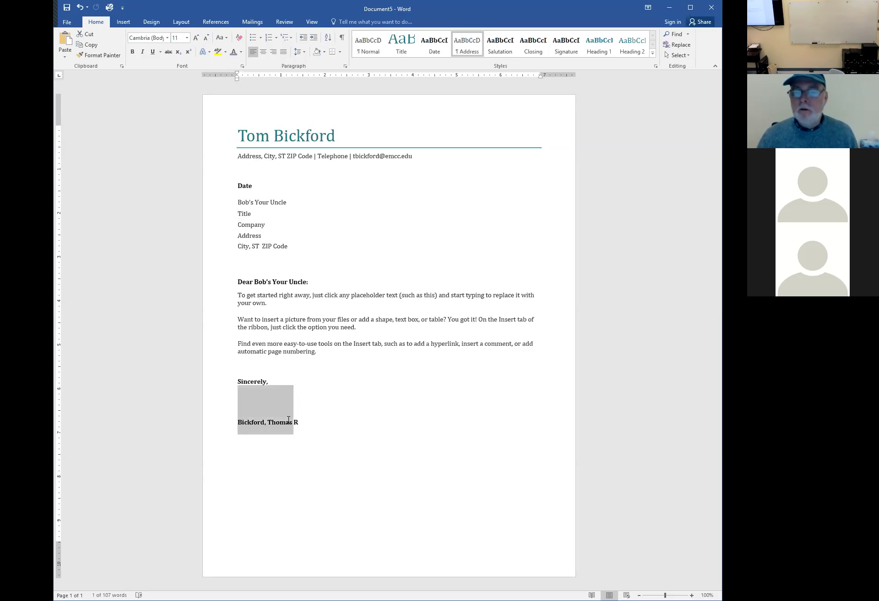
click(309, 370)
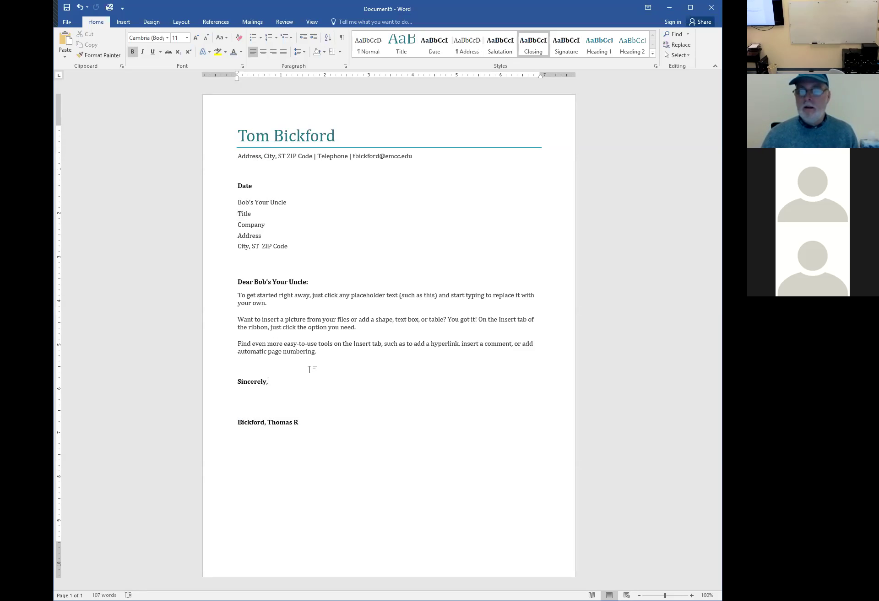
Rewrite the signature line with the sender's first name and middle initial first
click(237, 423)
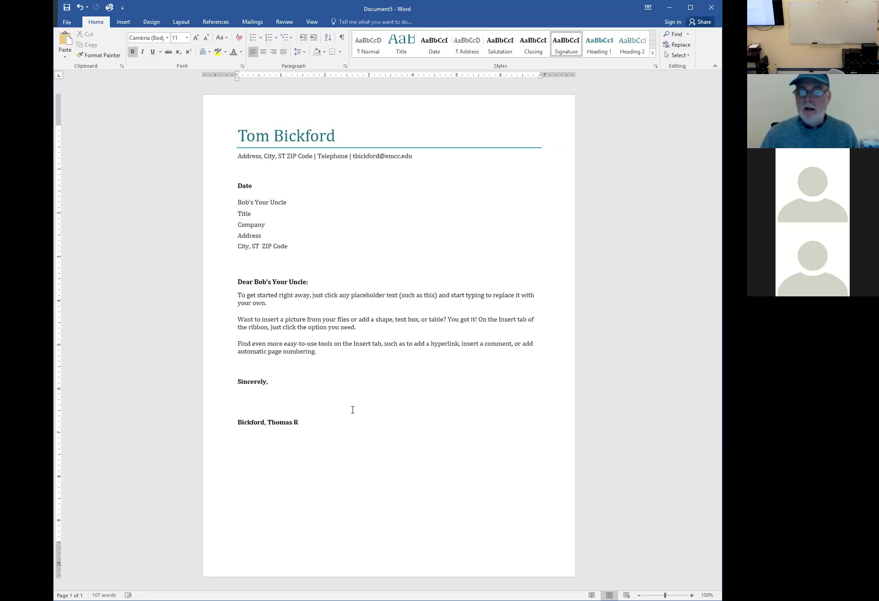
text(Thomas )
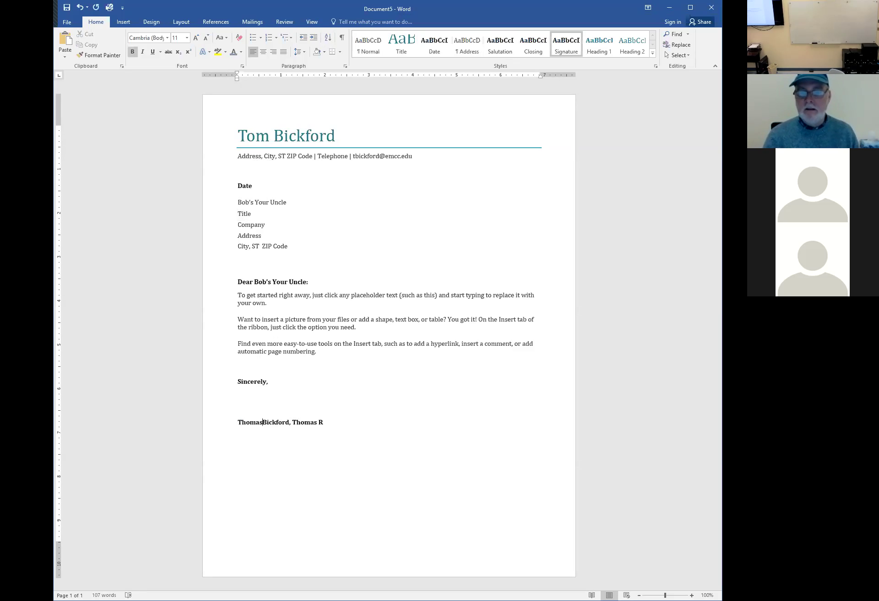
text(R.)
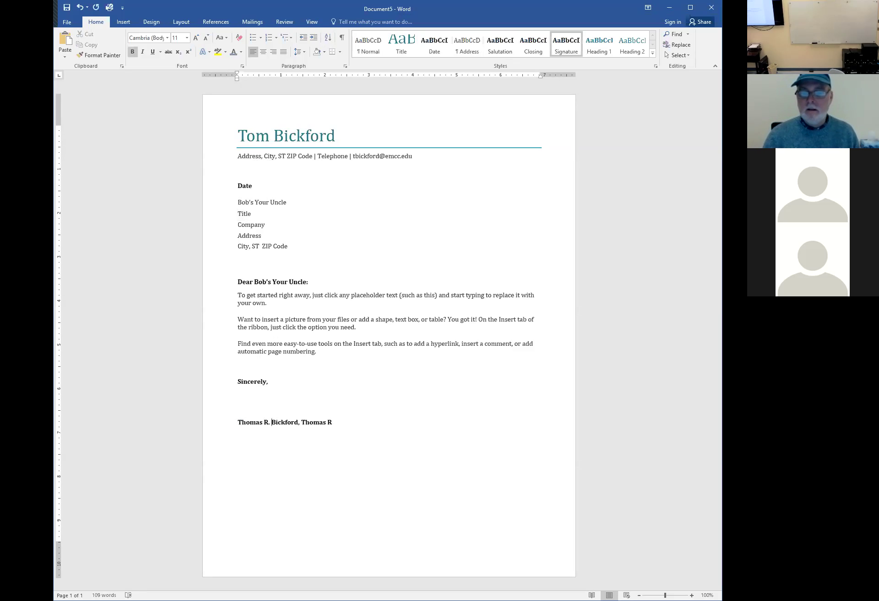
key(BackSpace)
key(BackSpace)
key(BackSpace)
key(BackSpace)
key(BackSpace)
key(BackSpace)
key(BackSpace)
key(BackSpace)
key(BackSpace)
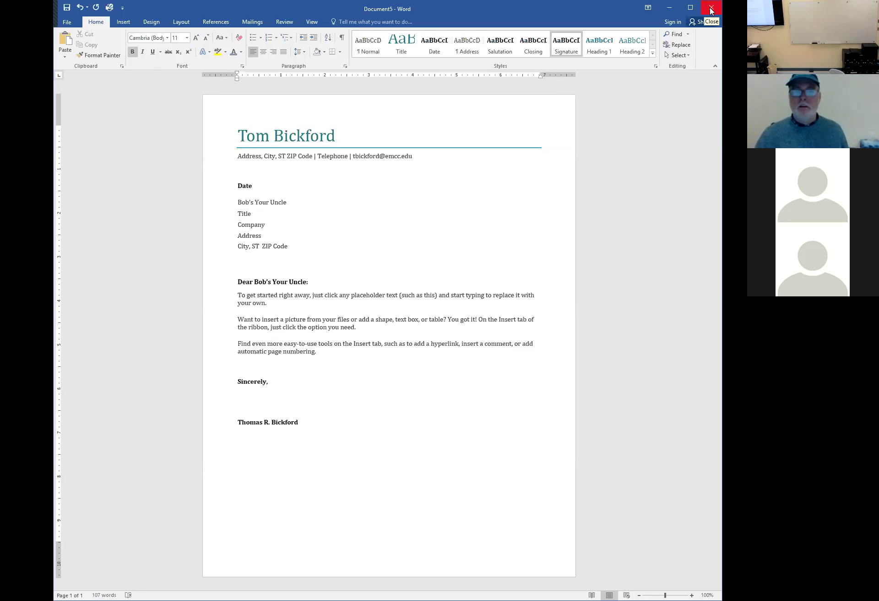
Cancel Format Painter, undo all cover-letter edits, and switch to the Document2 window
click(104, 55)
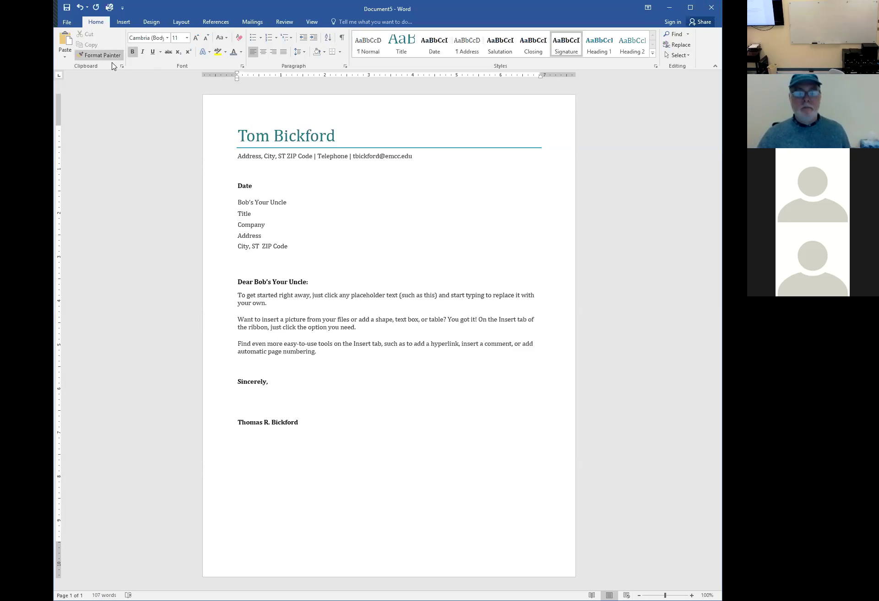
key(Escape)
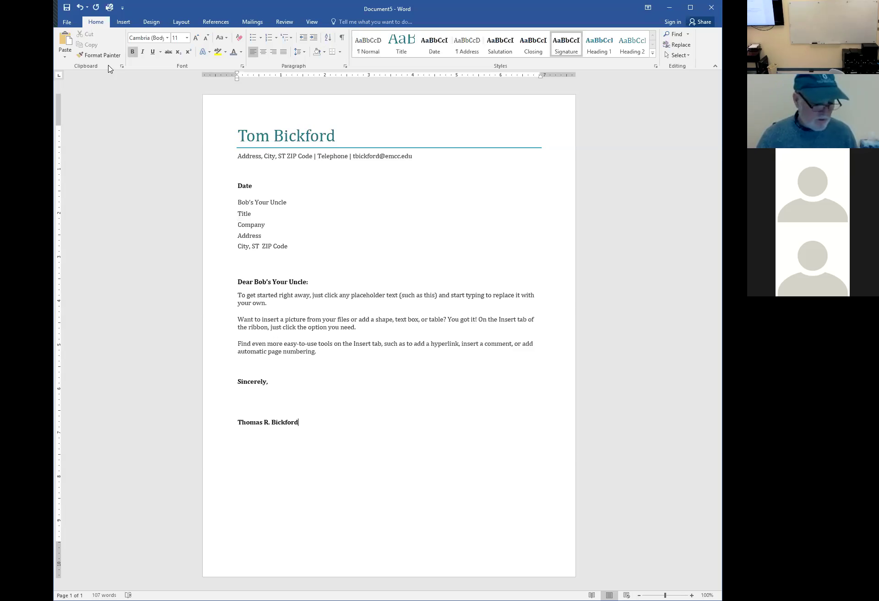
key(ctrl+z)
key(ctrl+z)
key(ctrl+z)
key(ctrl+z)
key(ctrl+z)
key(ctrl+z)
key(ctrl+z)
key(ctrl+z)
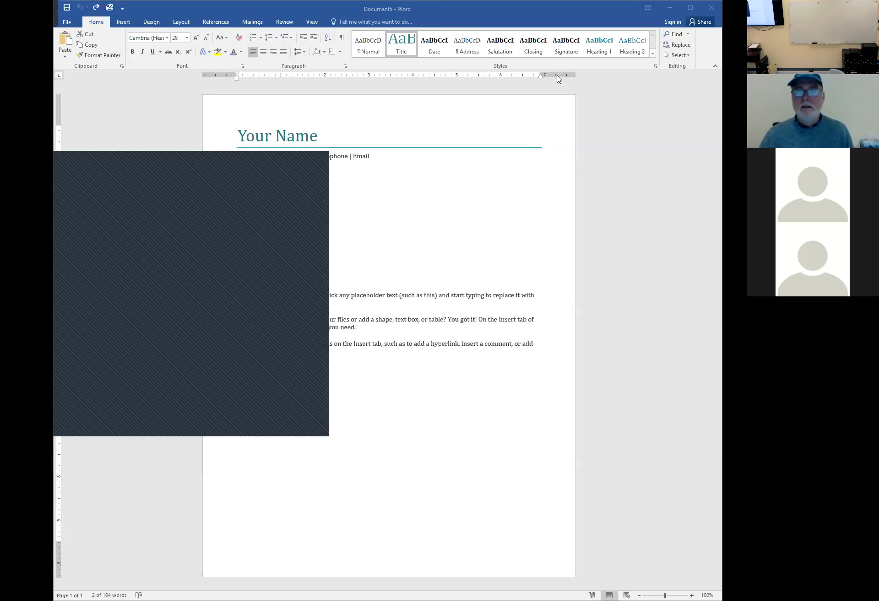
key(alt+Tab)
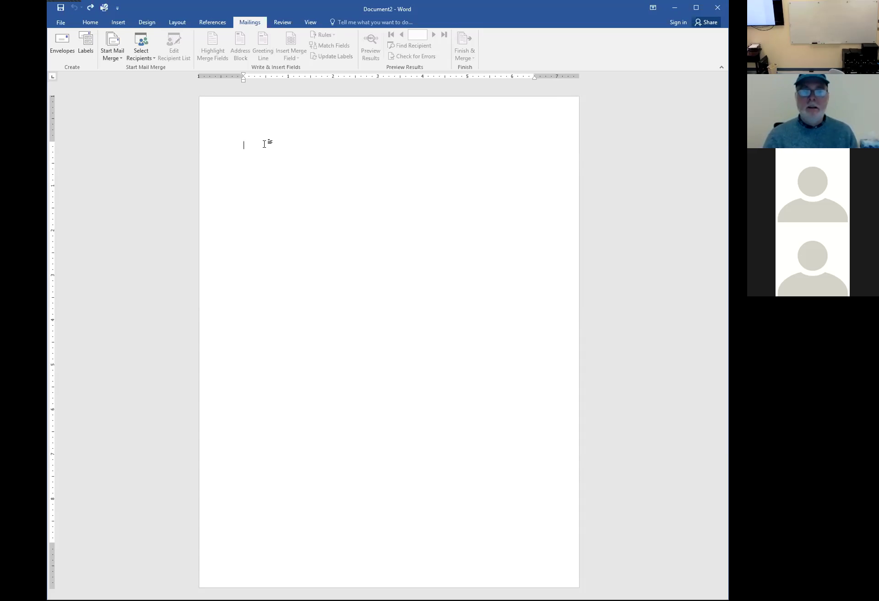
Type the heading 'Table of Peoples favorite Colors' and start a new line
text(Table)
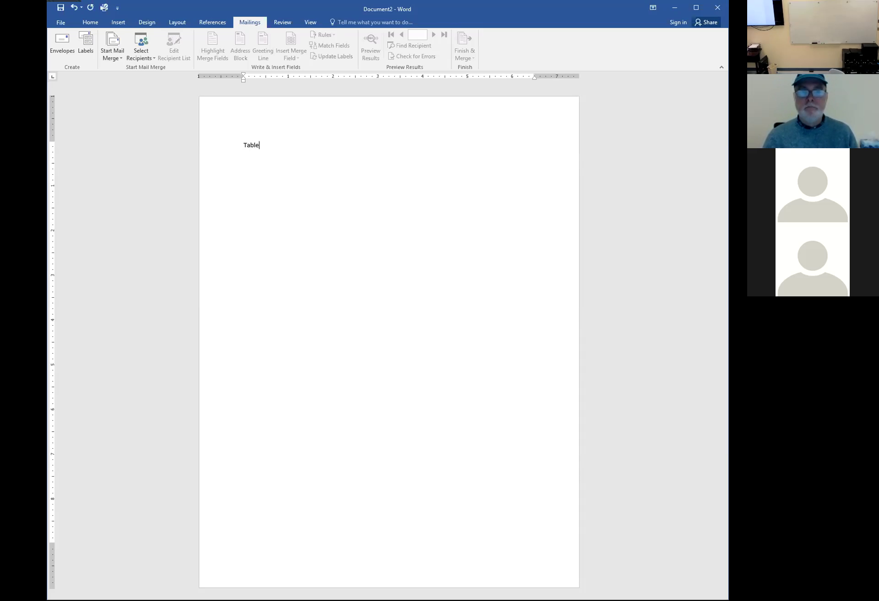
text( of Peo)
key(BackSpace)
text(eoples favorite)
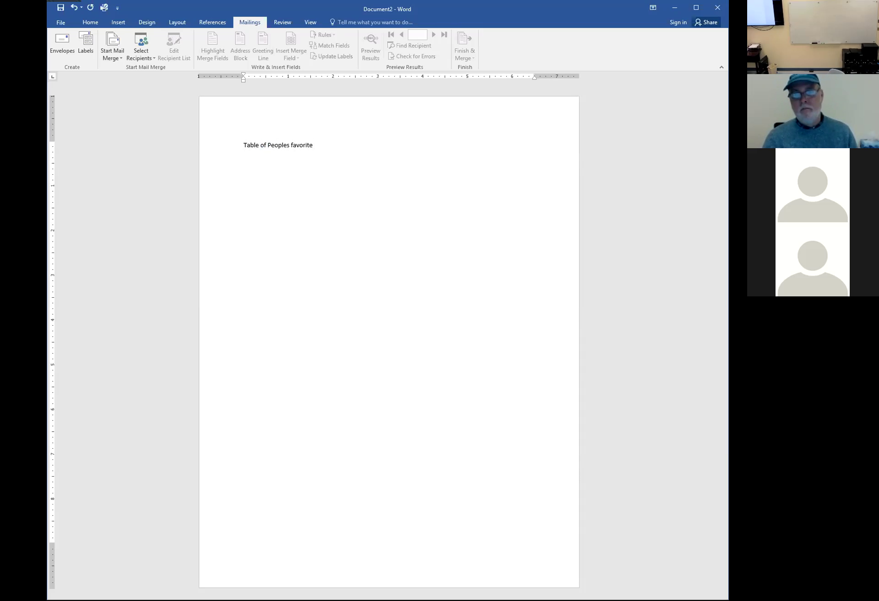
text( Colors)
key(Return)
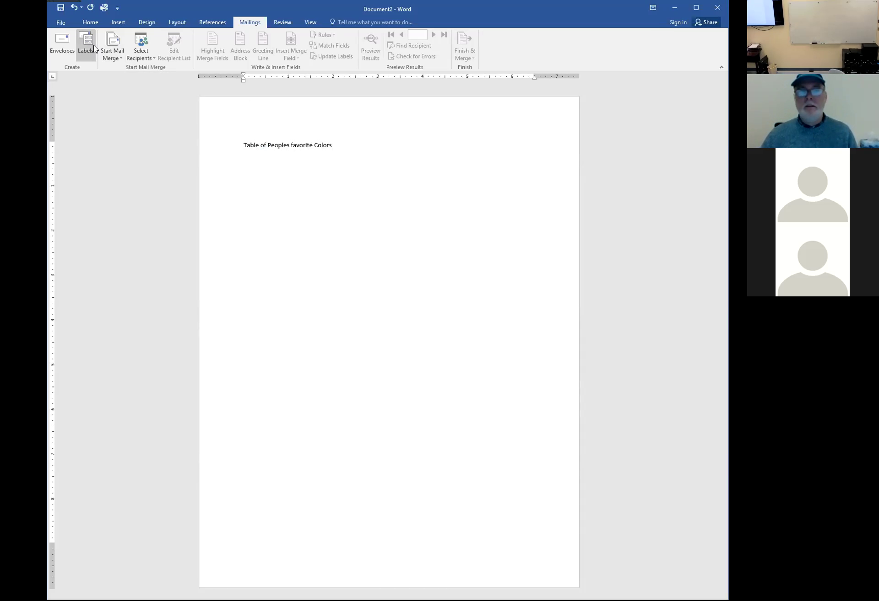
Insert a 2-column, 8-row table beneath the favorite-colors title
click(117, 22)
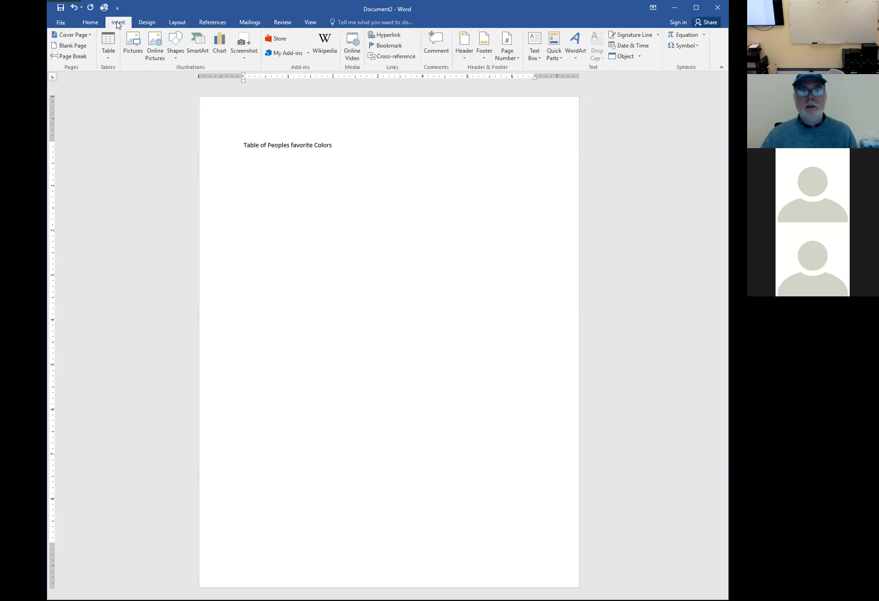
click(109, 57)
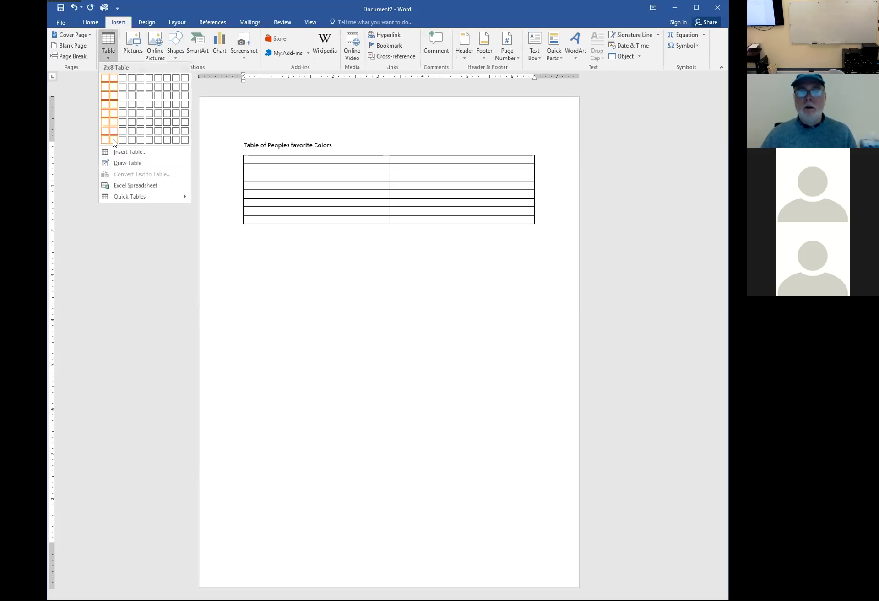
click(113, 143)
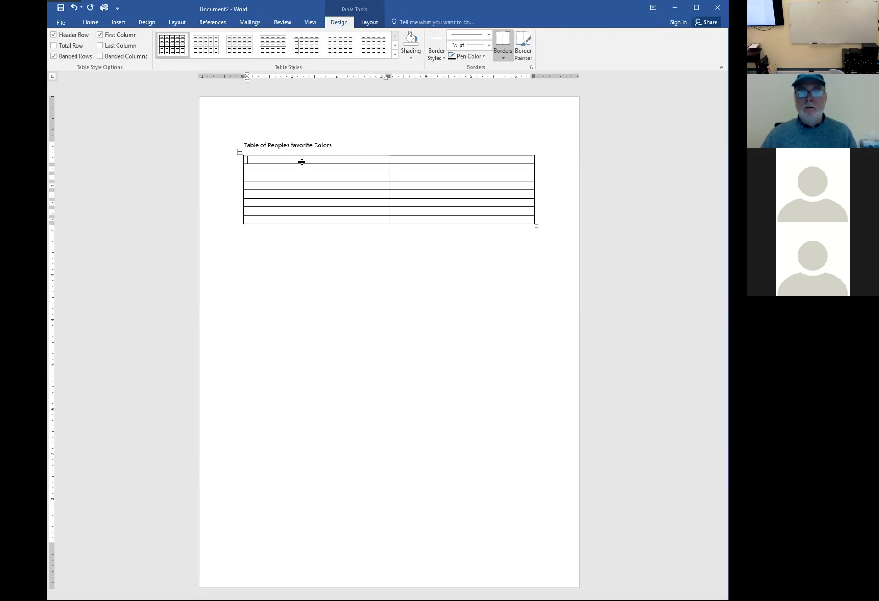
Type the header row as Name and Color
text(Name)
key(Tab)
text(C)
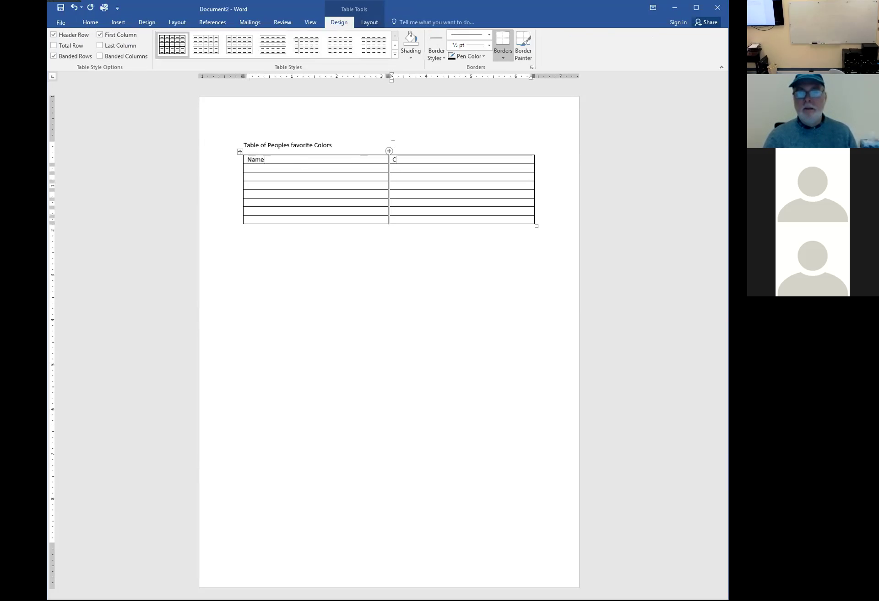
text(olor)
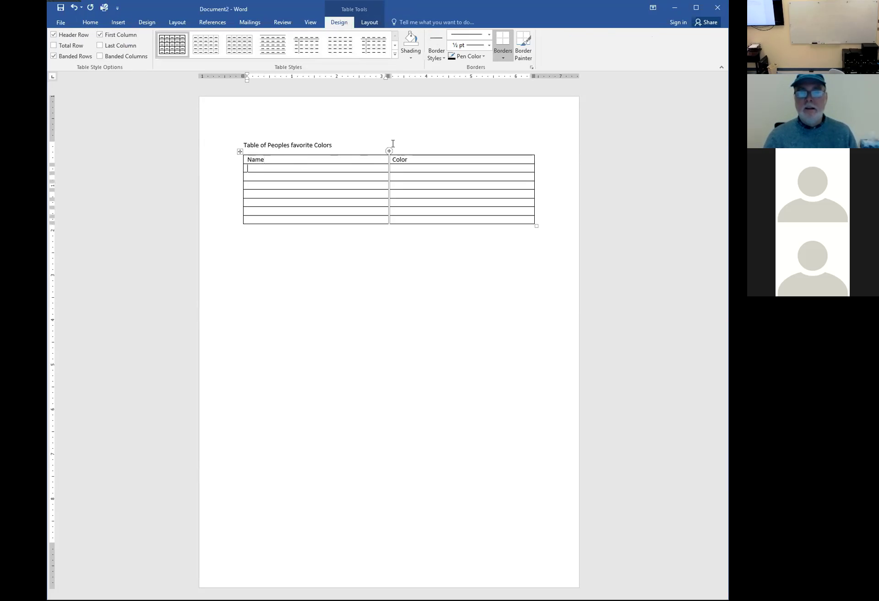
Enter three people's names, with colors 'Doesn't matter, color blind' and Blue for two
key(Tab)
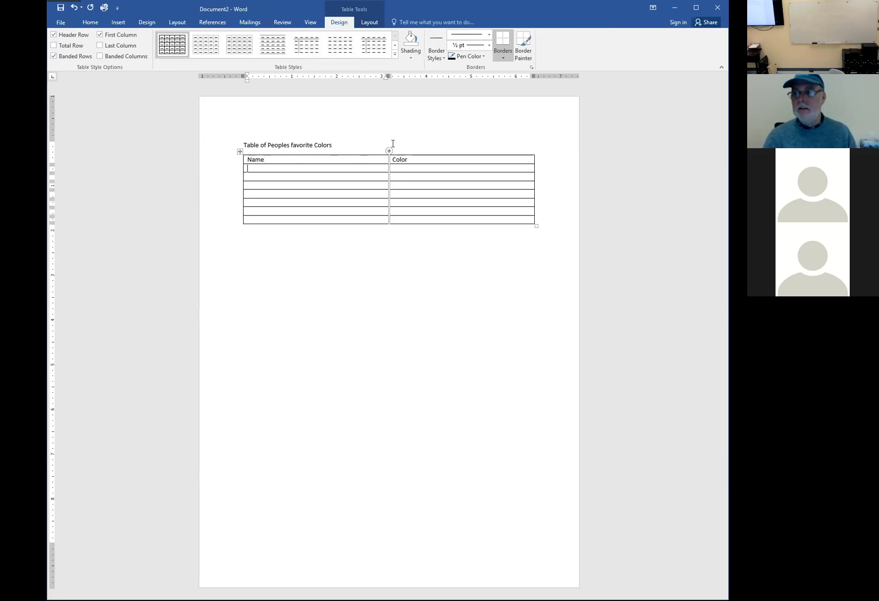
text(Tom B)
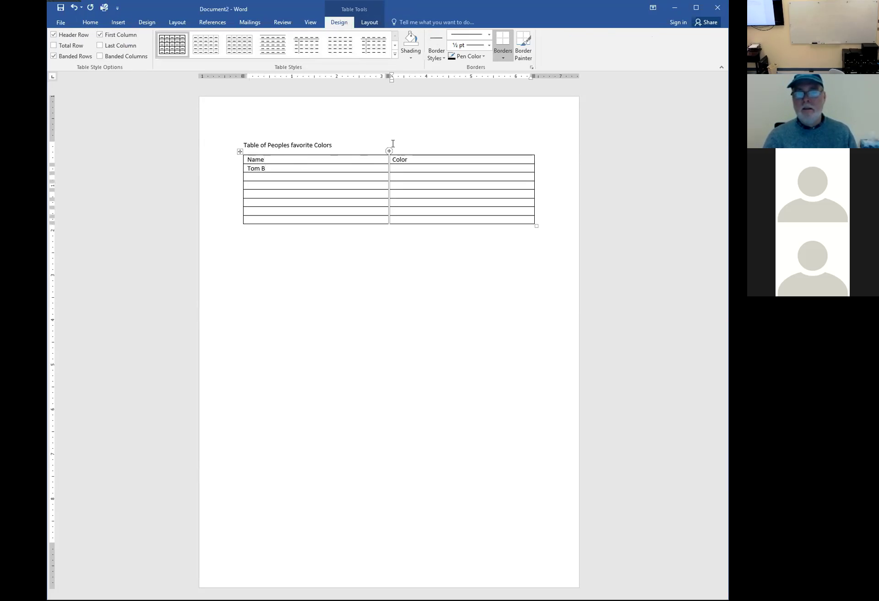
text(Doesn't matter, color)
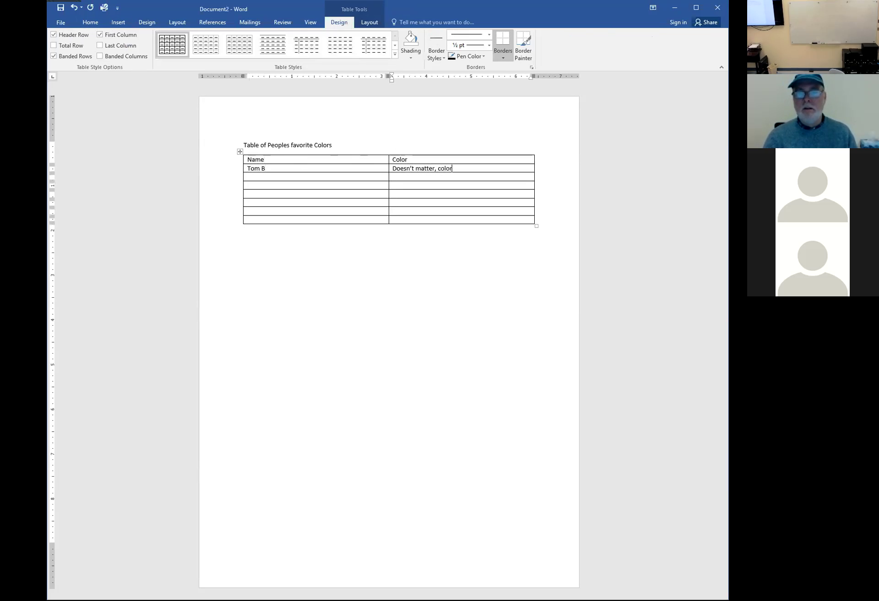
text( blind)
key(Tab)
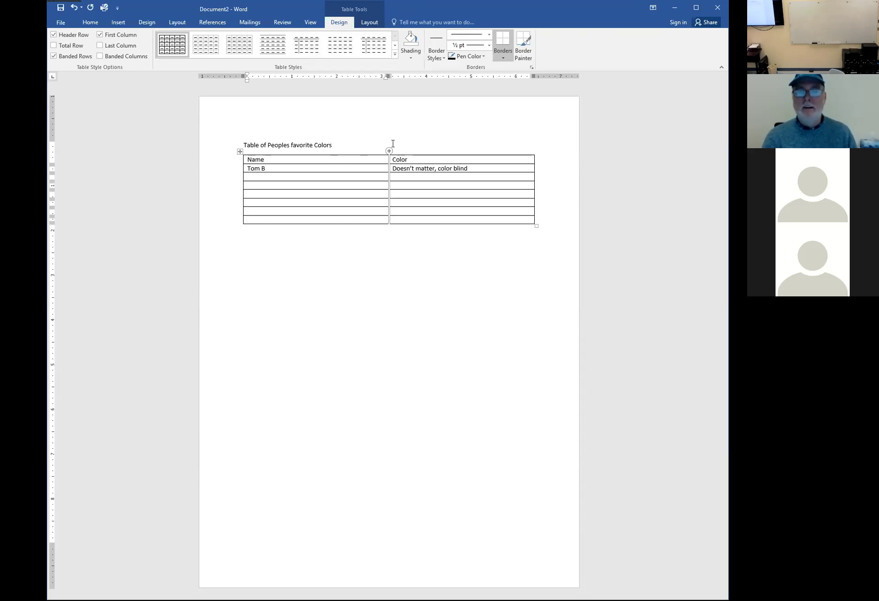
text(Tom)
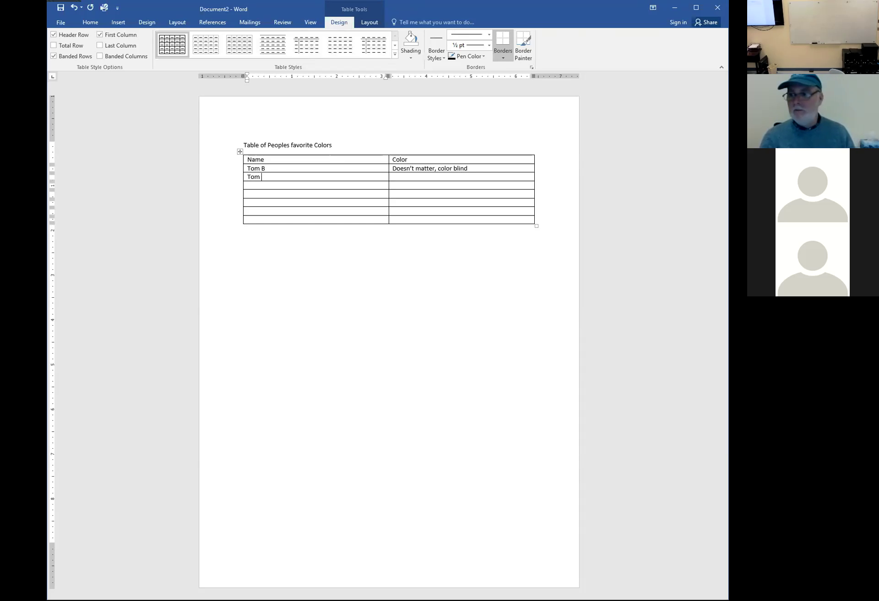
text( F)
key(Tab)
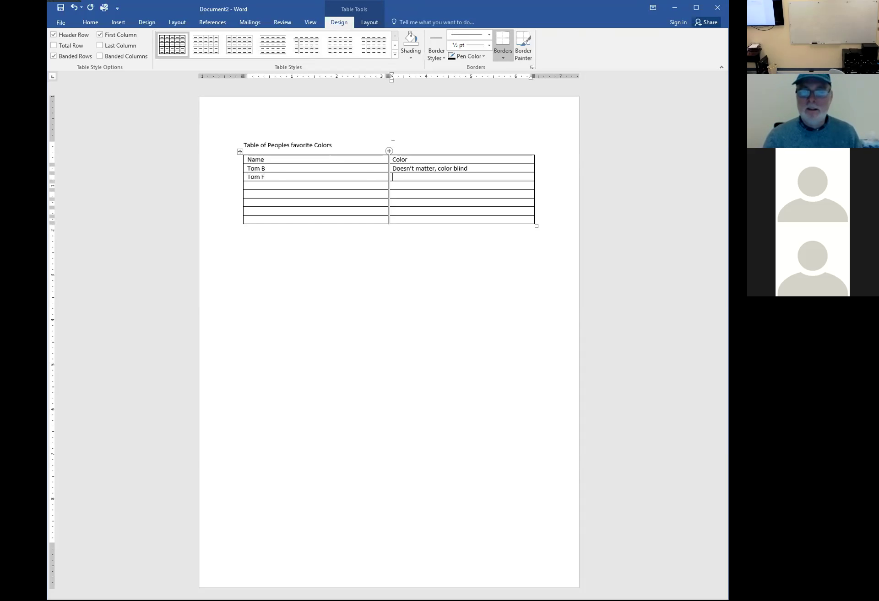
text(Blue)
mouse_move(392, 143)
text(Gem)
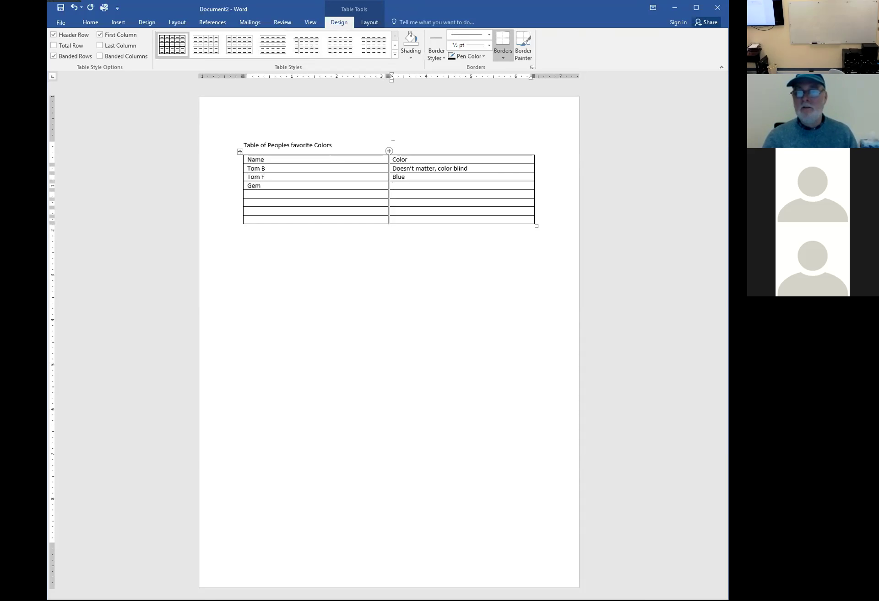
Add three more names to the table, giving the first one the color Gray
key(Tab)
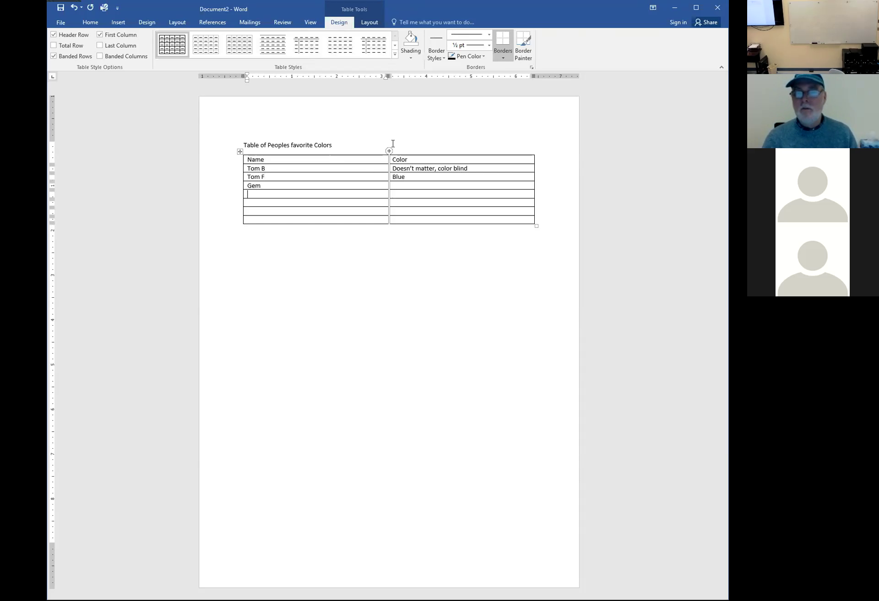
text(Jake)
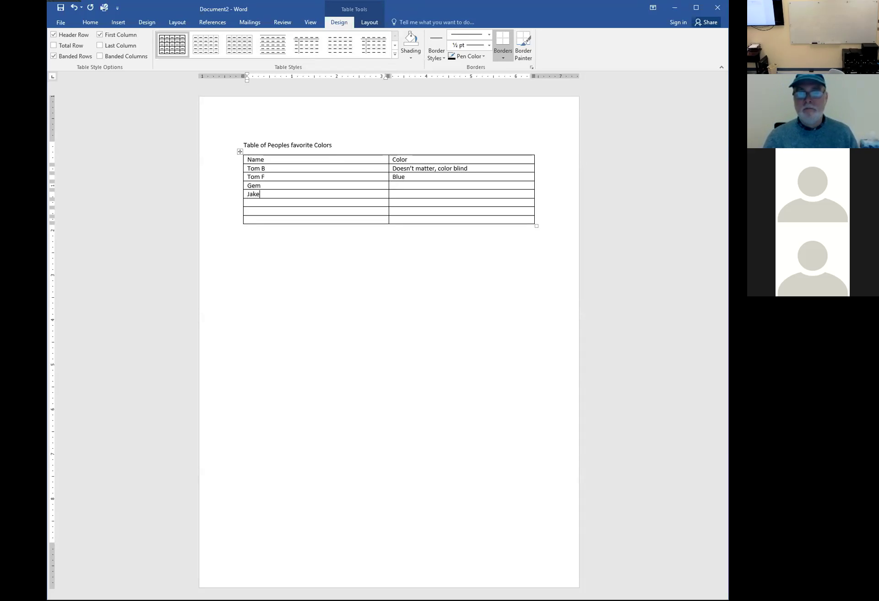
key(Tab)
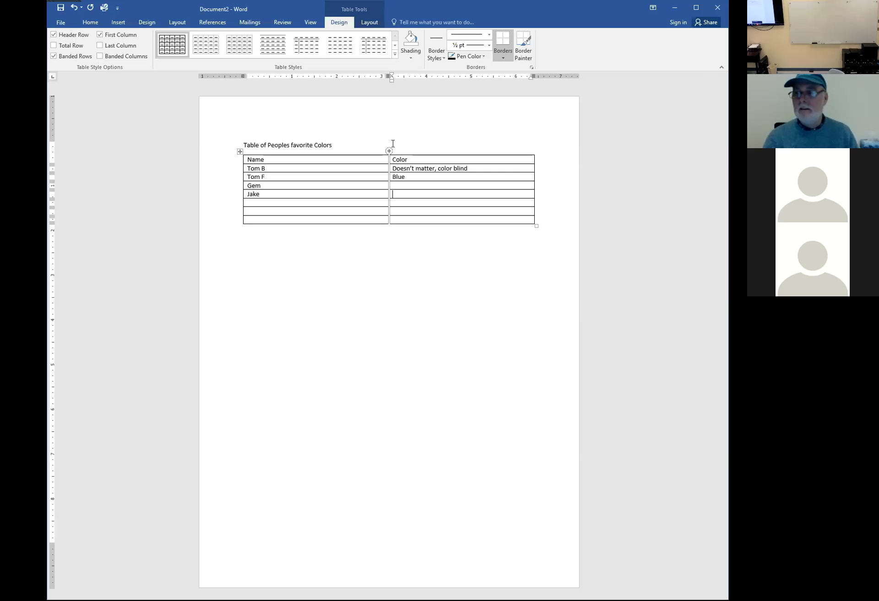
text(Gray)
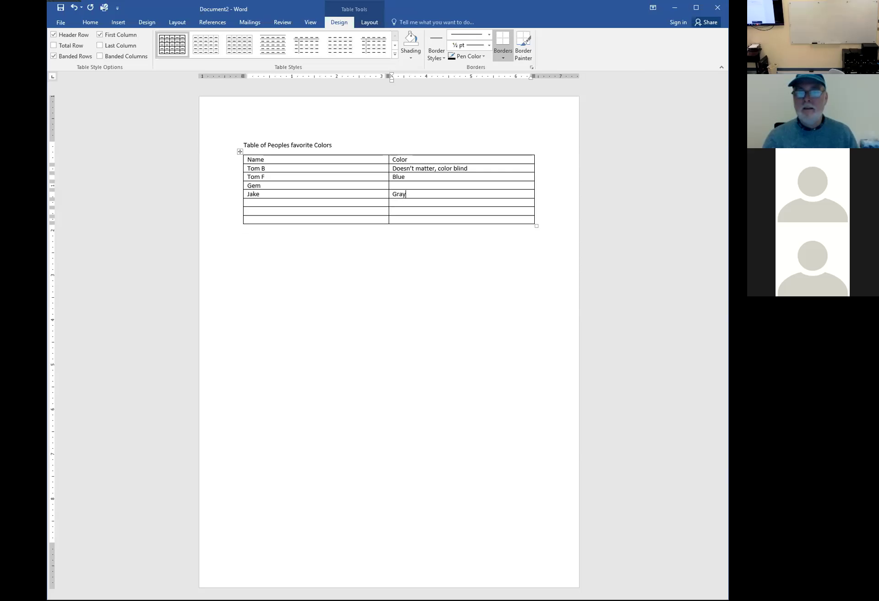
key(Tab)
text(Patrick)
key(Tab)
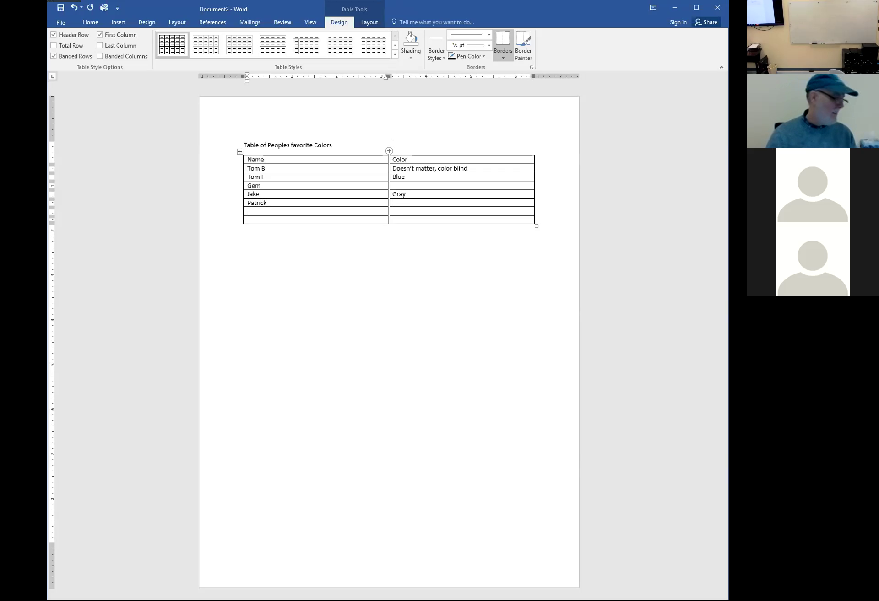
text(J)
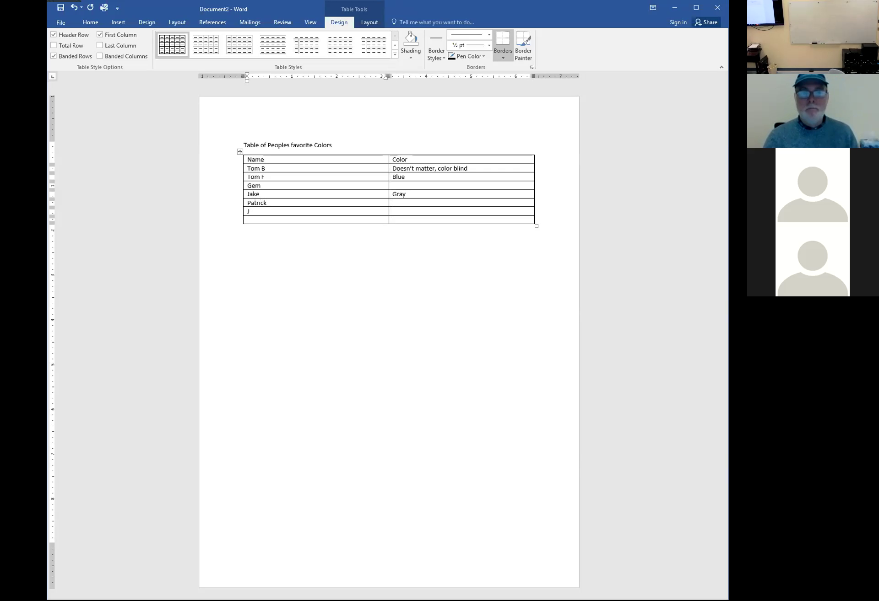
text(oseph)
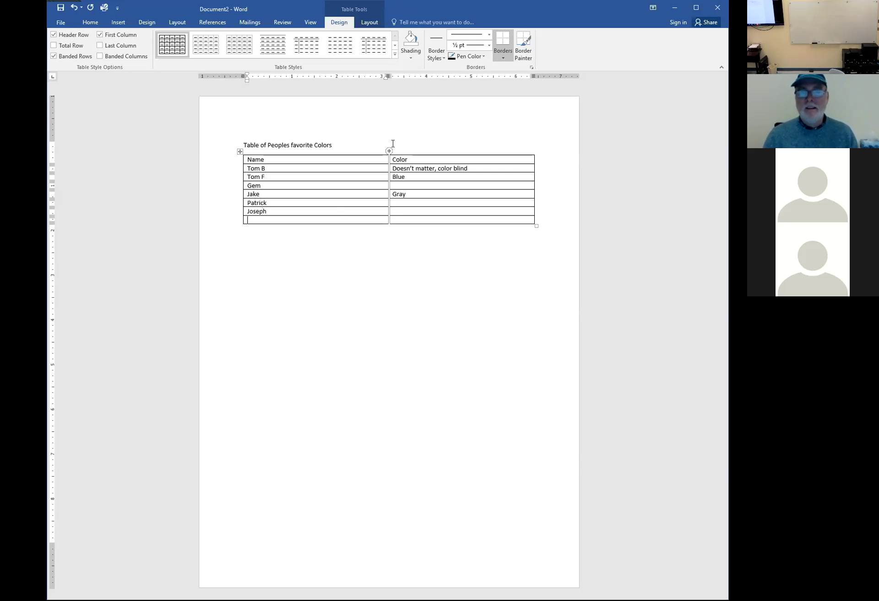
Fill Green for the two previous names and add the last name with Red
key(Tab)
text(Green)
key(Down)
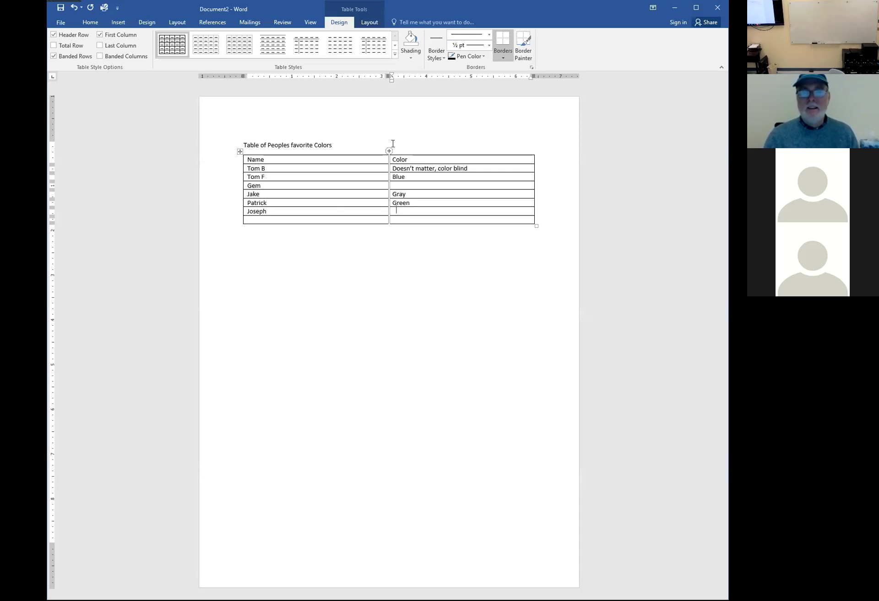
text(Green)
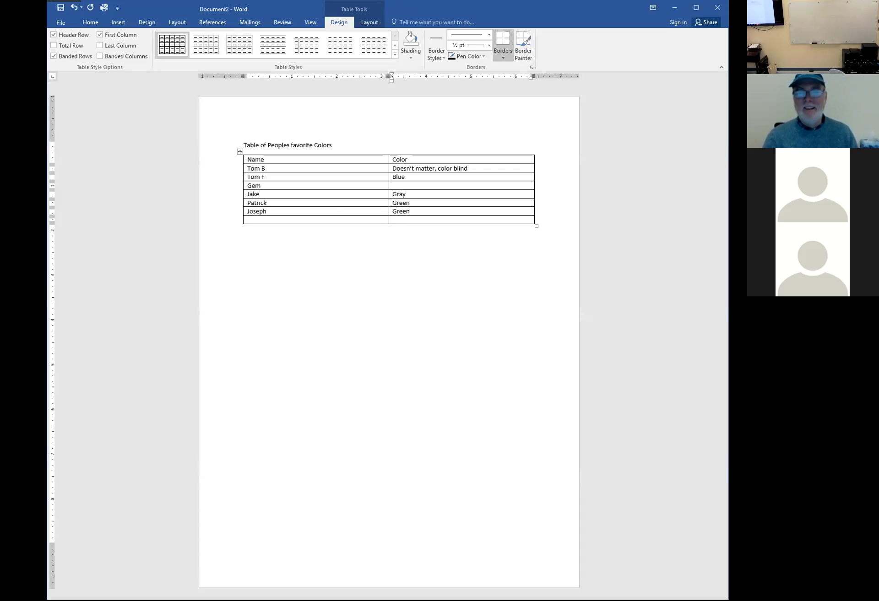
key(Down)
key(Left)
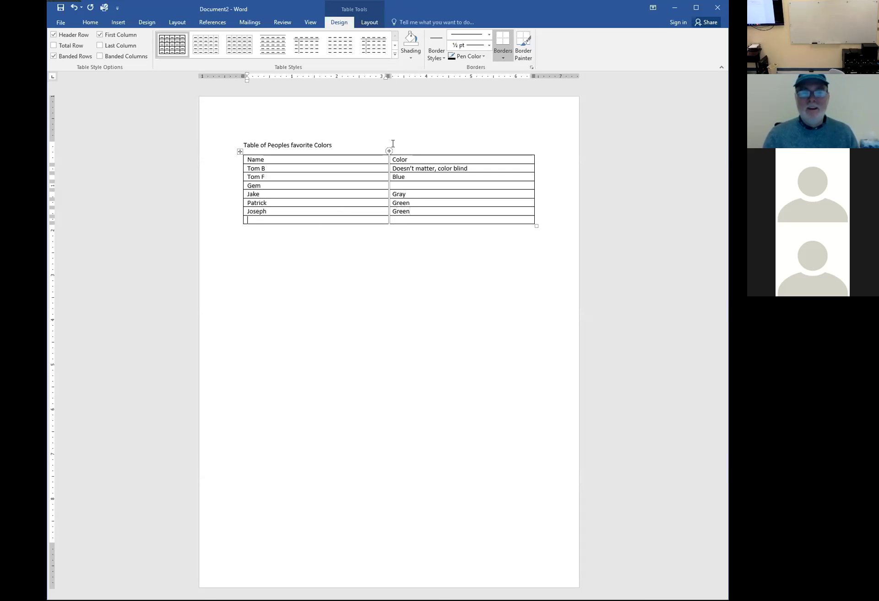
text(Will)
key(Tab)
text(Red)
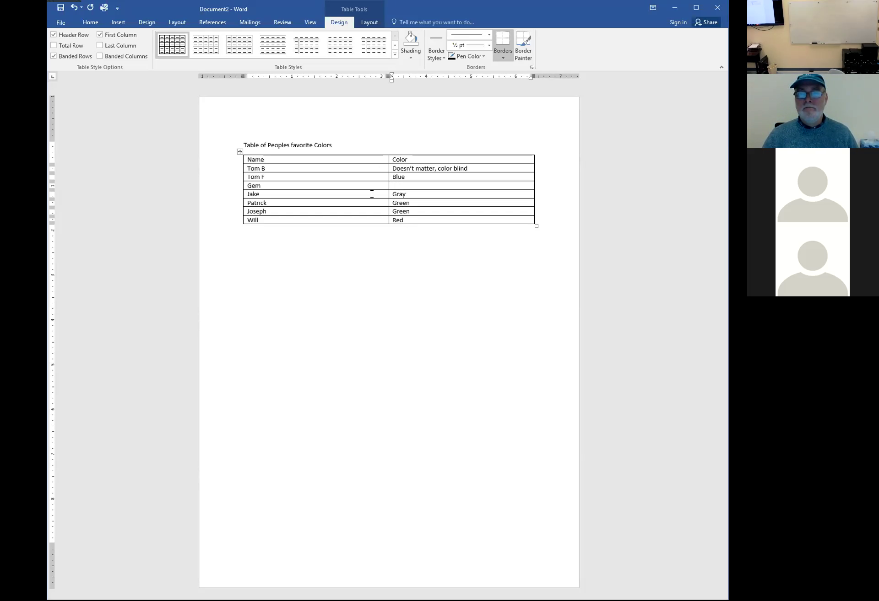
mouse_move(229, 224)
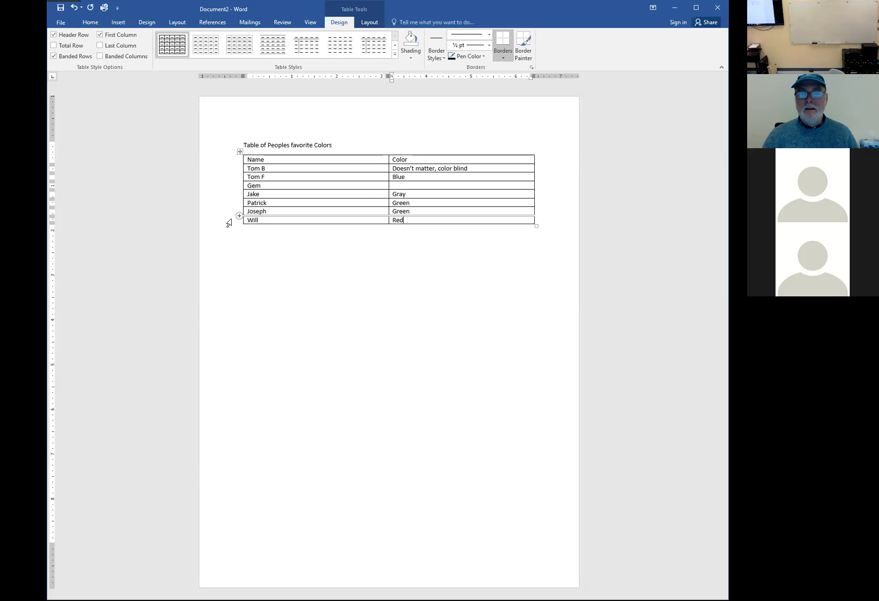
Fill the fourth row's empty Color cell with TBD, then select the whole table
click(229, 224)
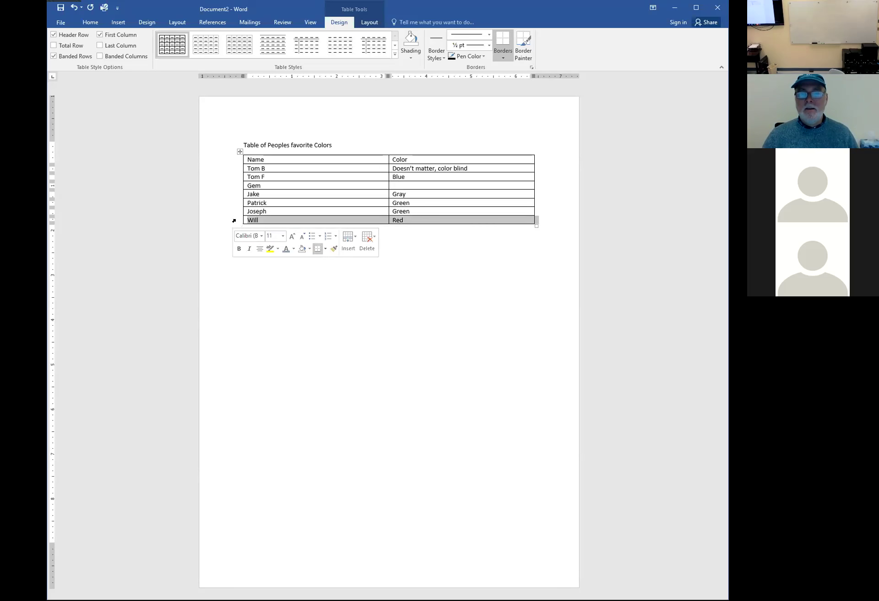
click(407, 184)
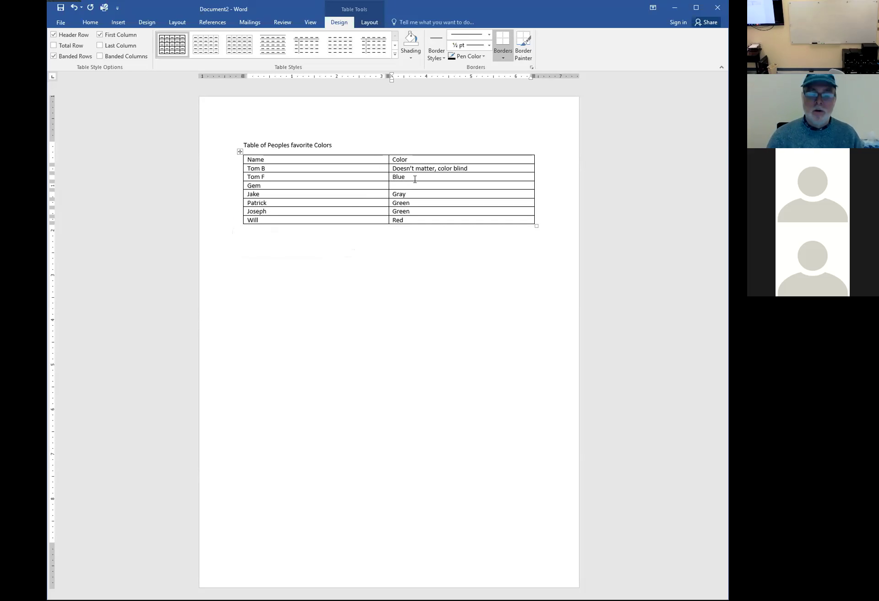
text(TBD)
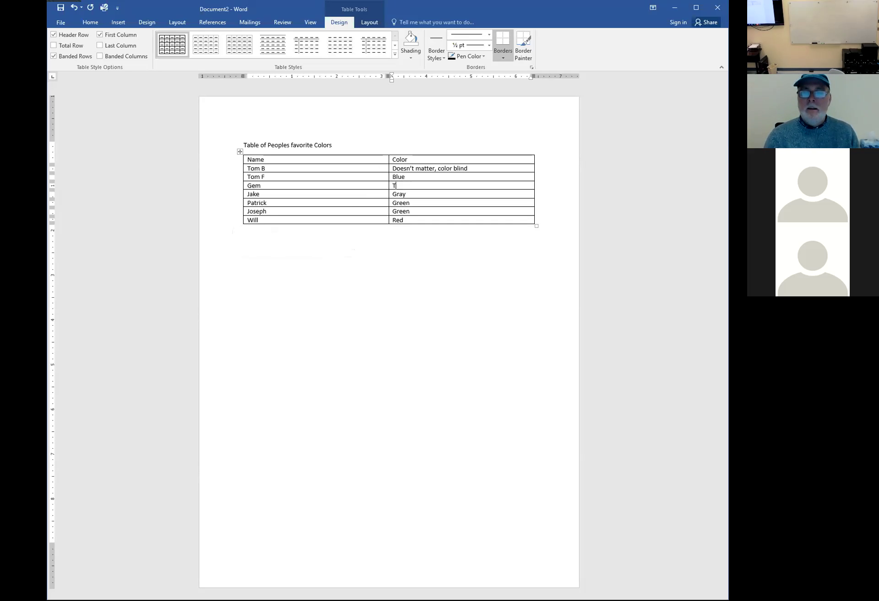
click(405, 194)
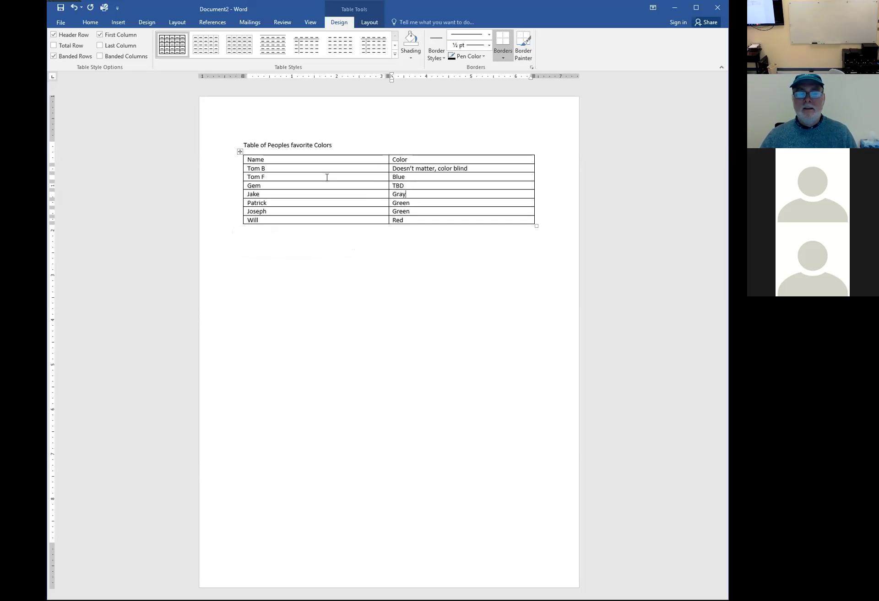
mouse_move(232, 164)
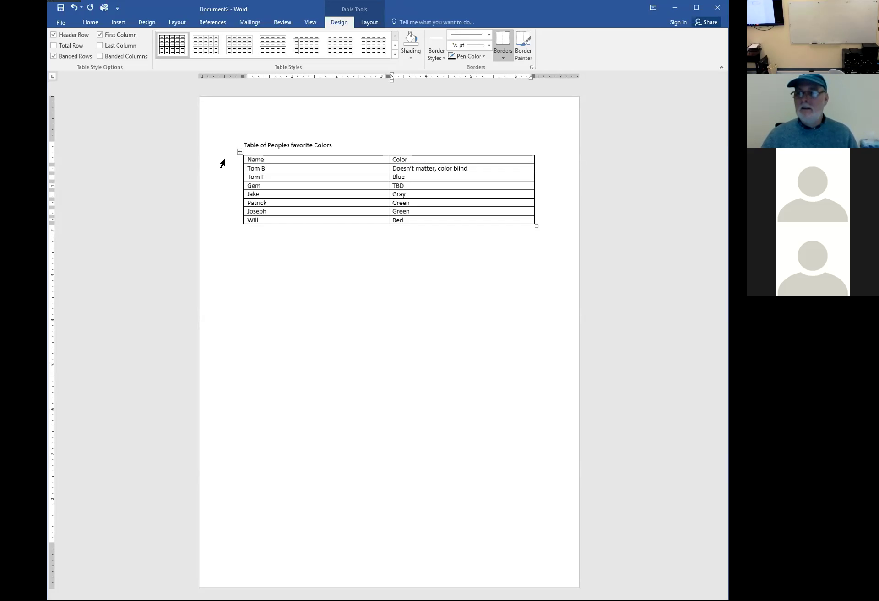
drag(222, 163, 223, 223)
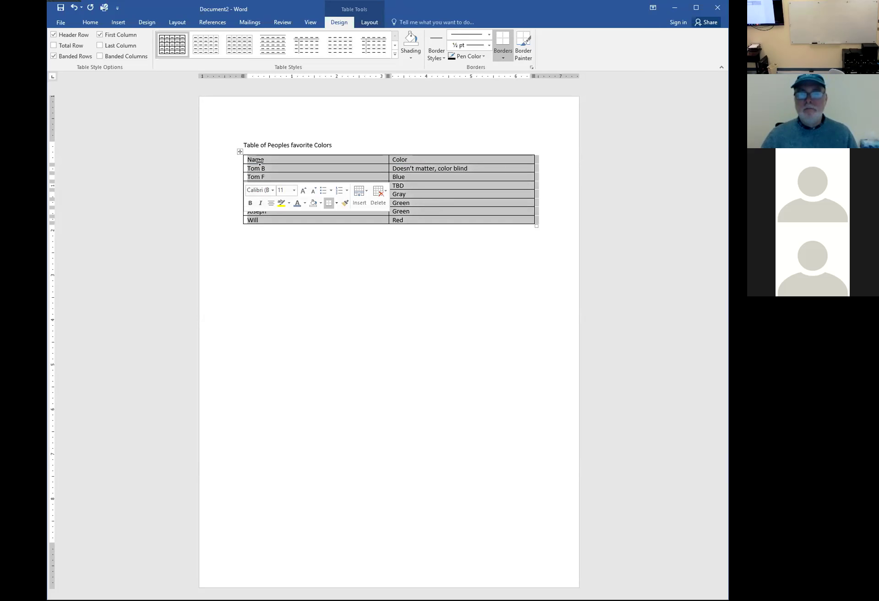
click(211, 170)
click(304, 232)
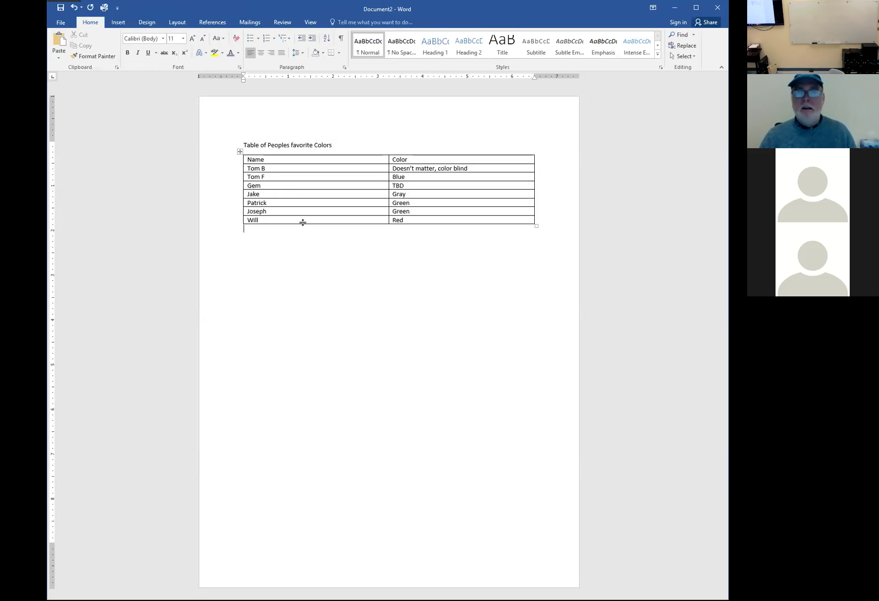
click(316, 196)
drag(225, 161, 227, 222)
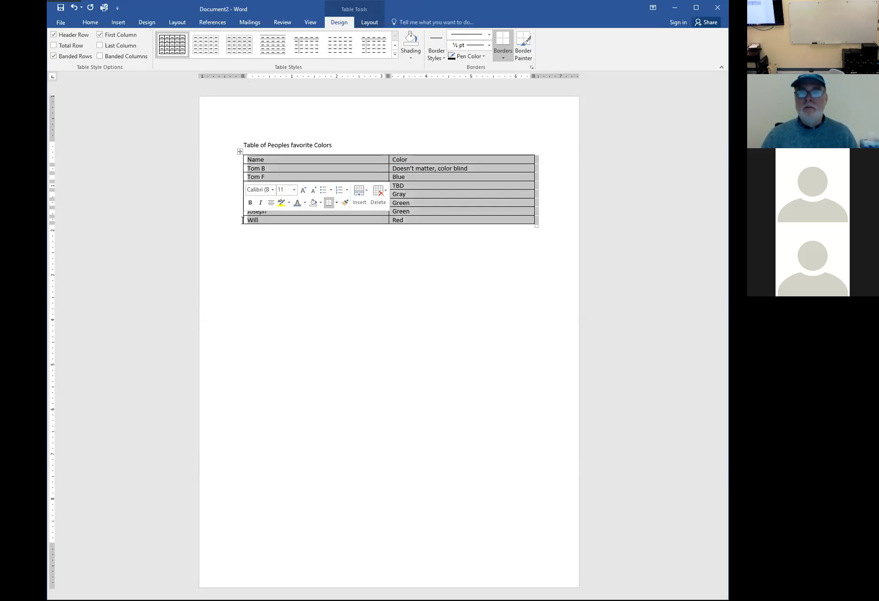
drag(227, 163, 229, 221)
click(292, 255)
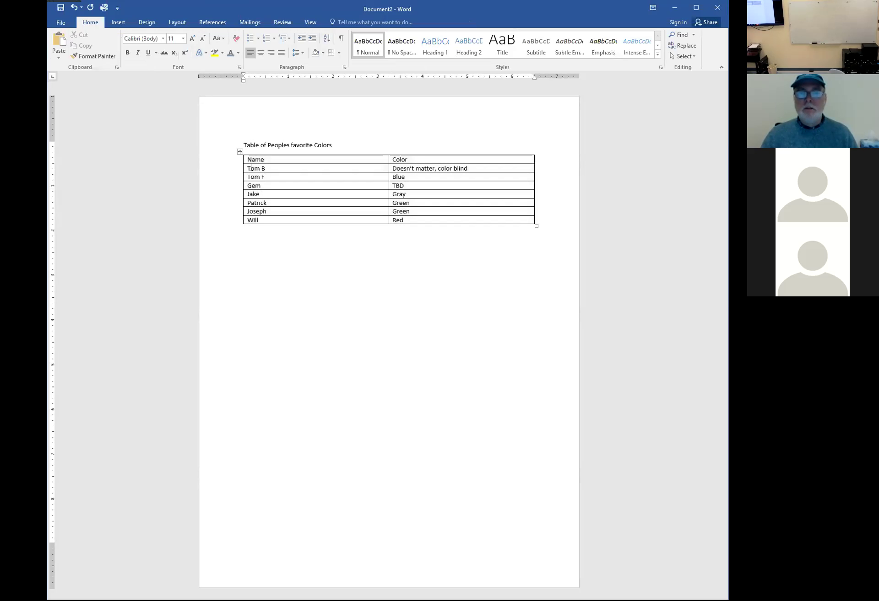
click(240, 151)
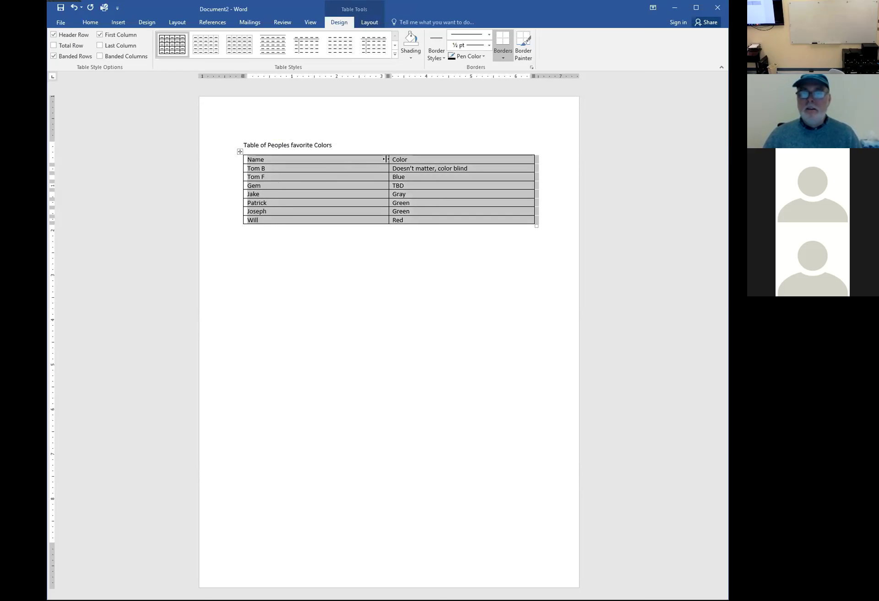
Reposition the Name/Color column border to widen the Name column
mouse_move(386, 158)
mouse_down()
mouse_move(417, 158)
mouse_move(371, 159)
mouse_up()
drag(371, 75, 371, 74)
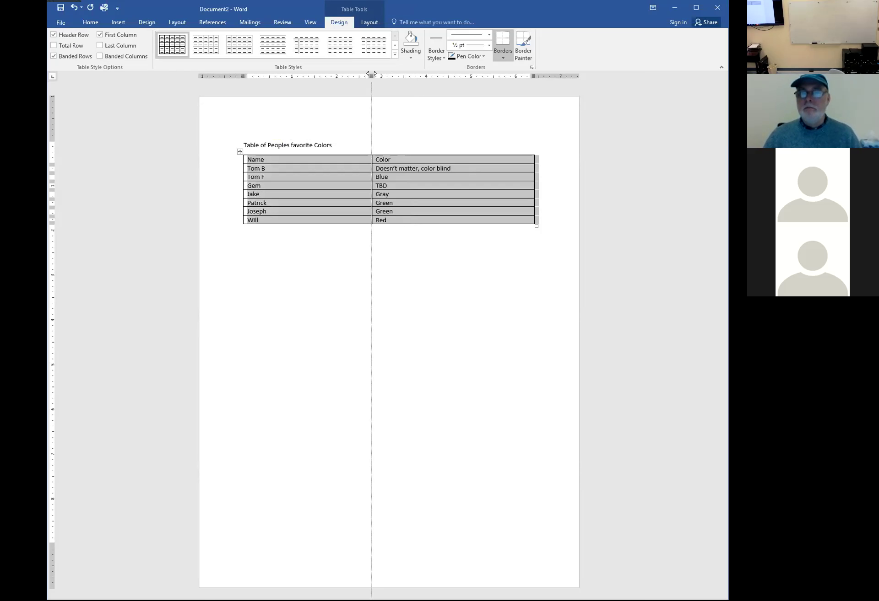
drag(371, 74, 411, 74)
Make the first data row slightly taller using the vertical ruler
drag(204, 160, 202, 223)
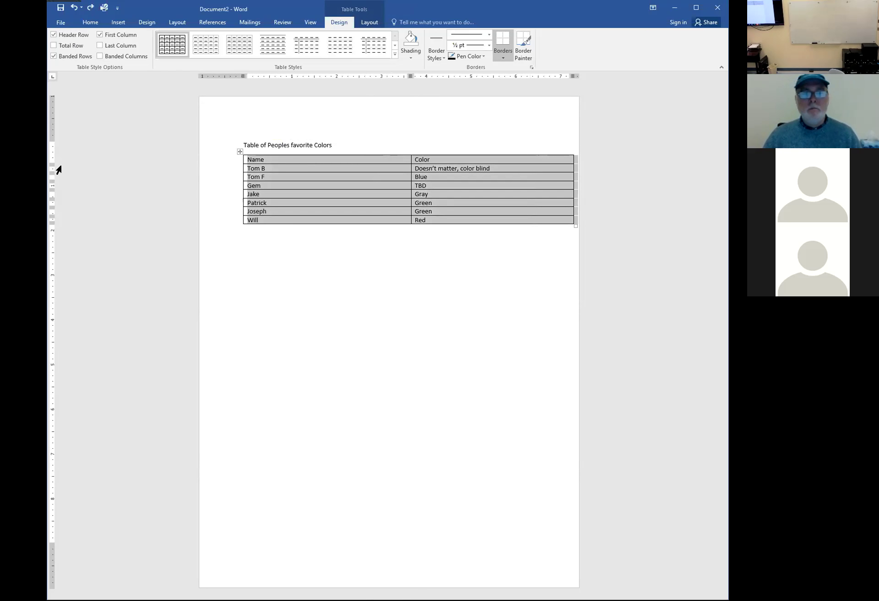
drag(53, 177, 53, 181)
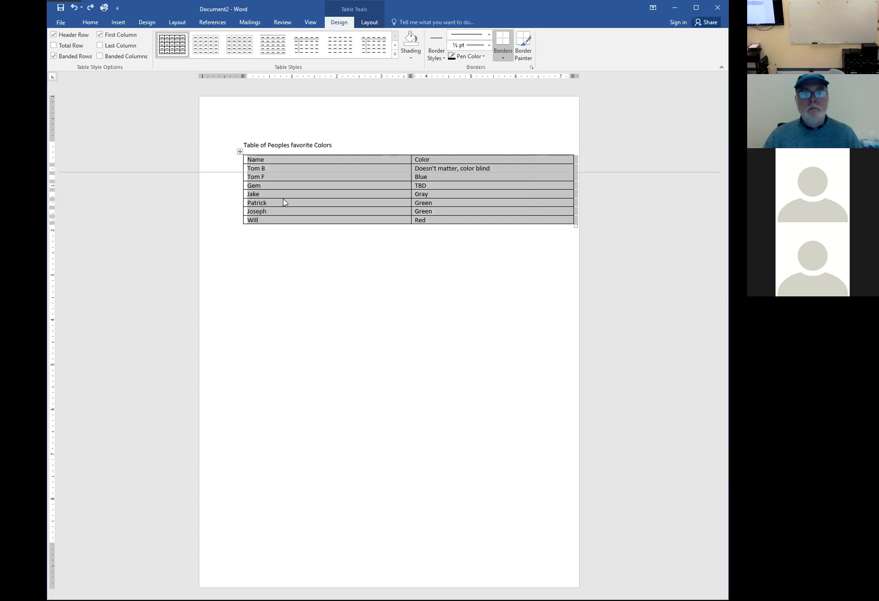
drag(220, 163, 225, 225)
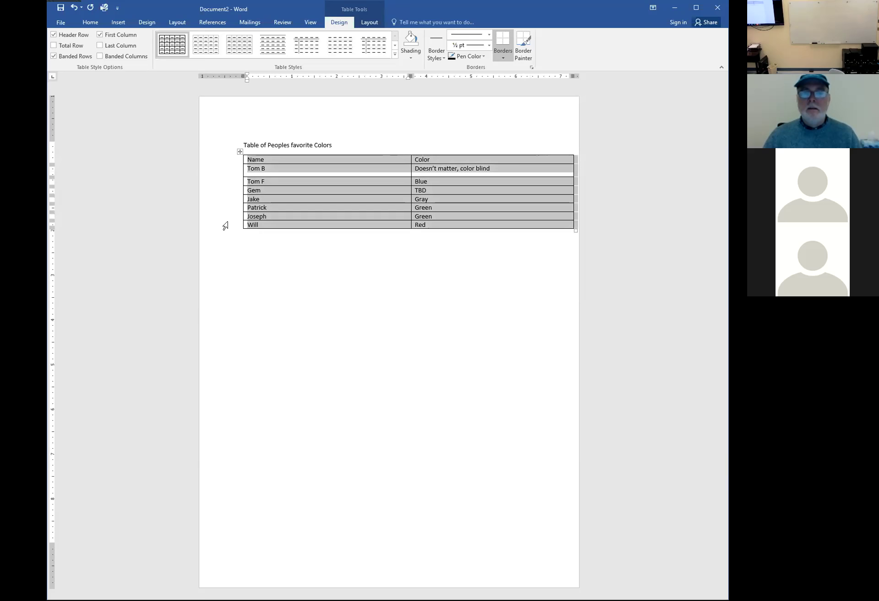
Give all selected rows a specified height of 0.3" in Table Properties
right_click(314, 165)
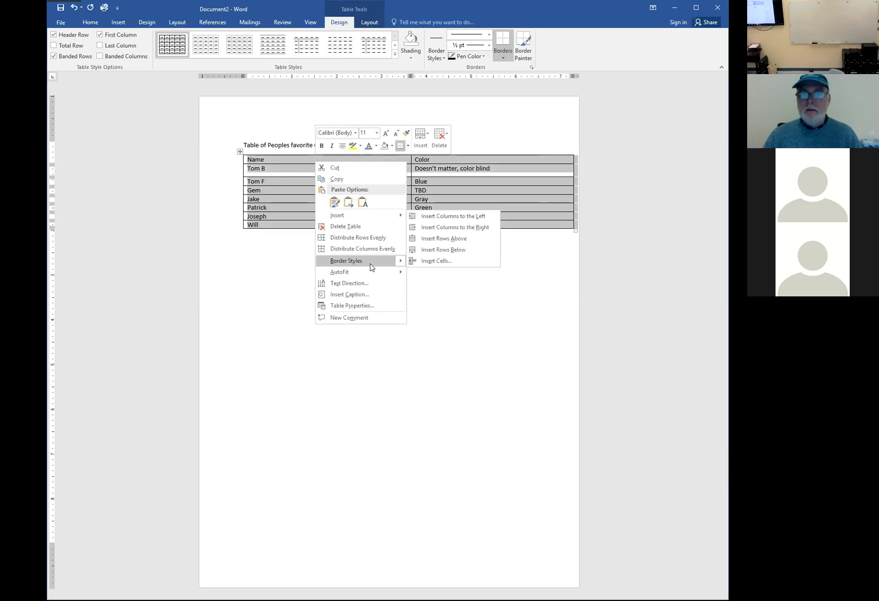
click(358, 305)
click(332, 222)
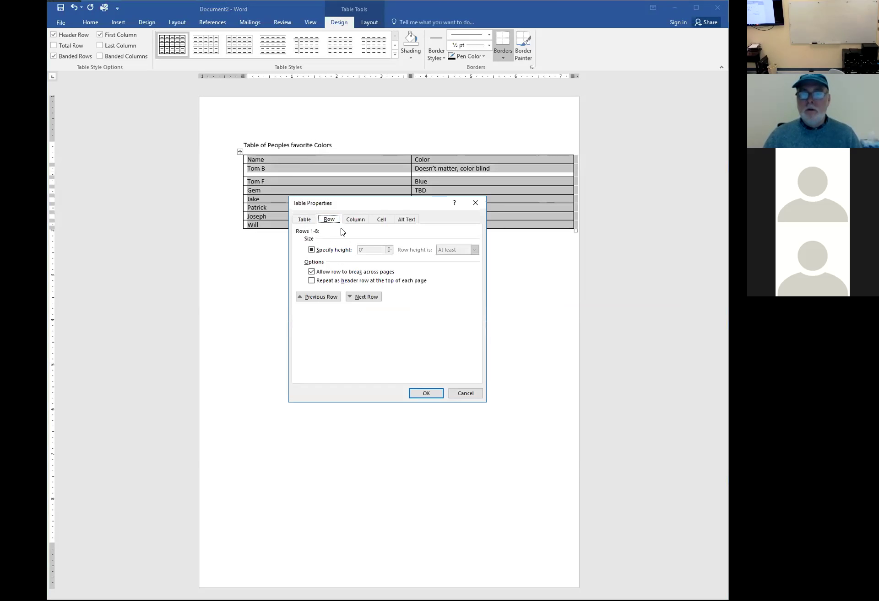
click(311, 249)
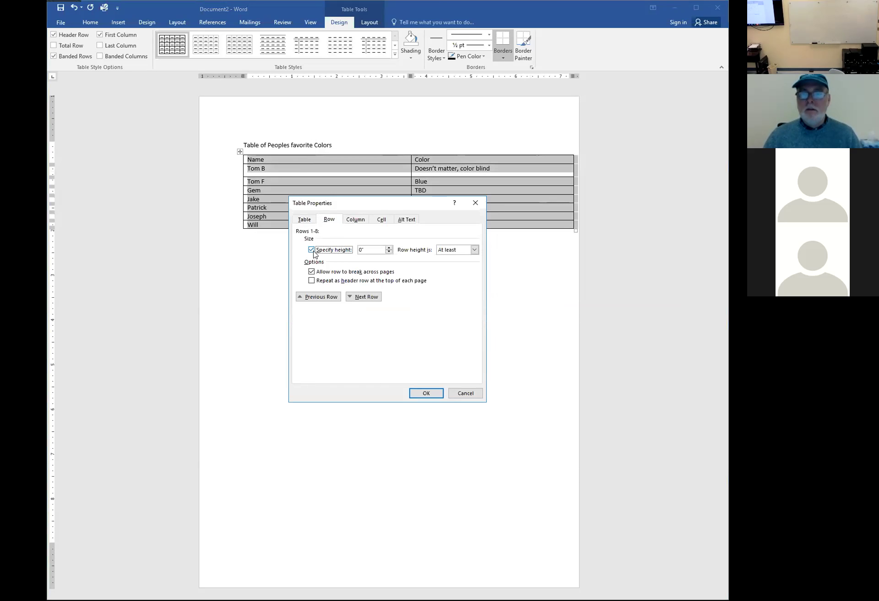
click(389, 248)
click(421, 394)
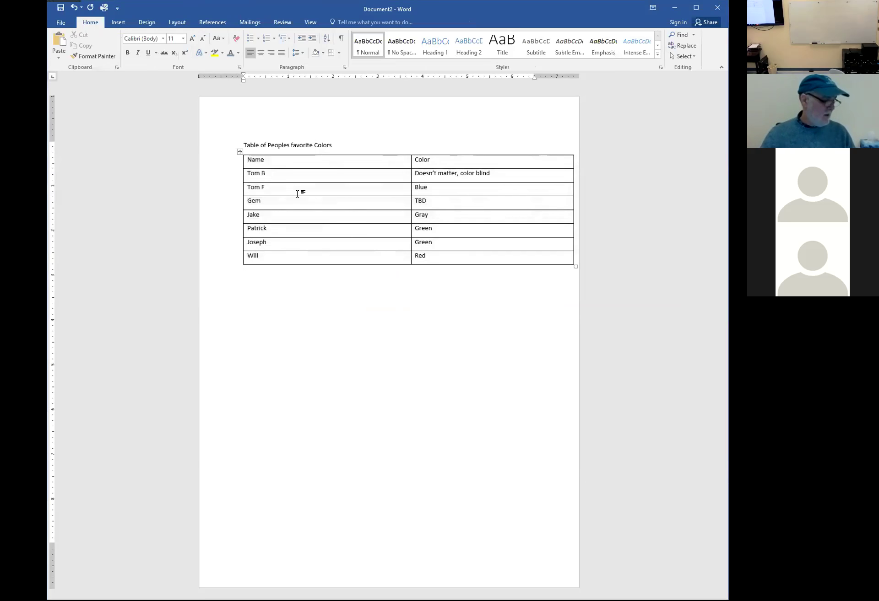
click(308, 165)
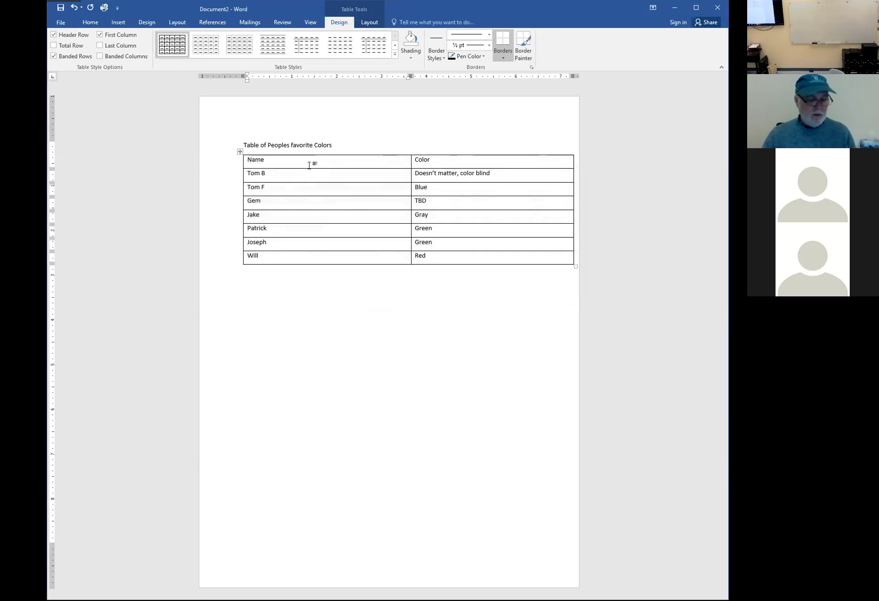
key(Tab)
key(Tab)
key(Tab)
key(Tab)
key(Tab)
key(Tab)
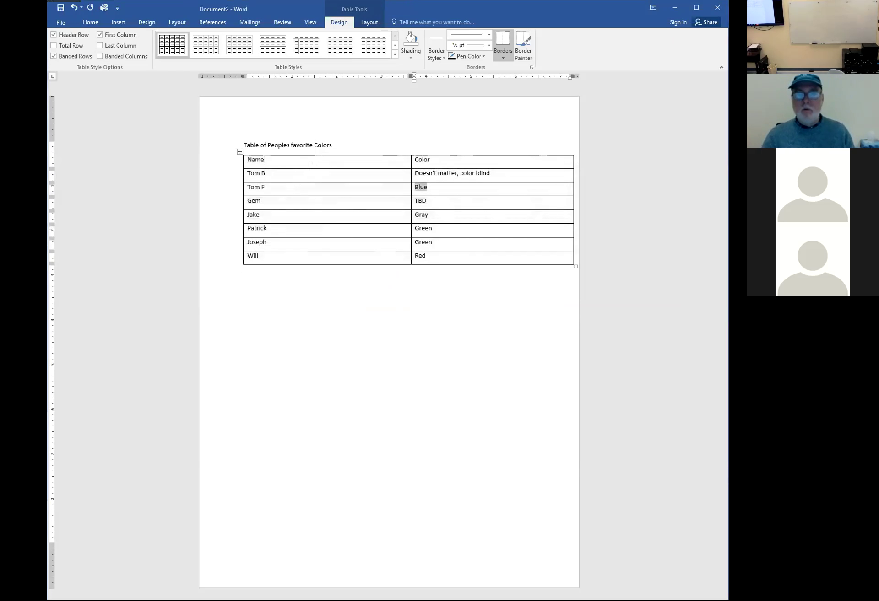
key(Tab)
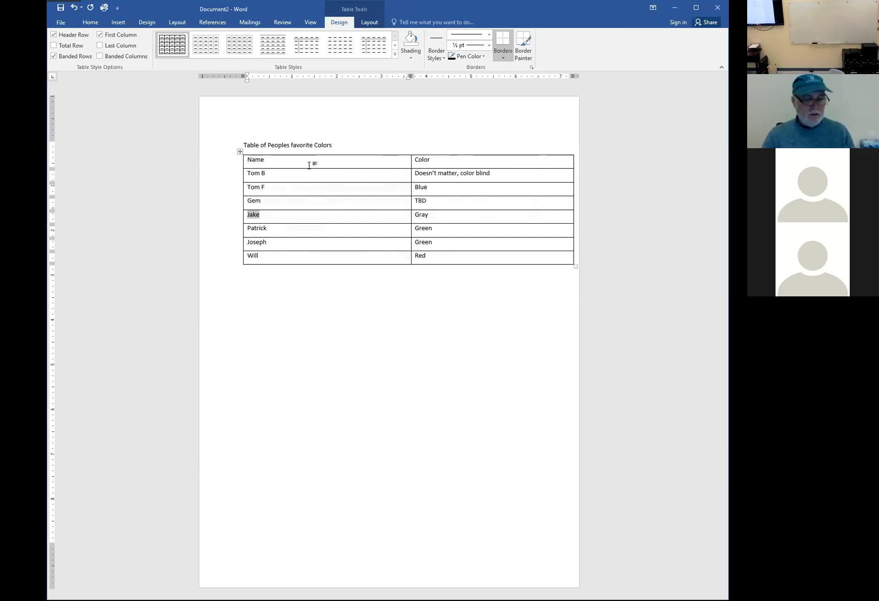
key(shift+Tab)
key(shift+Tab)
key(shift+Tab)
key(shift+Tab)
key(shift+Tab)
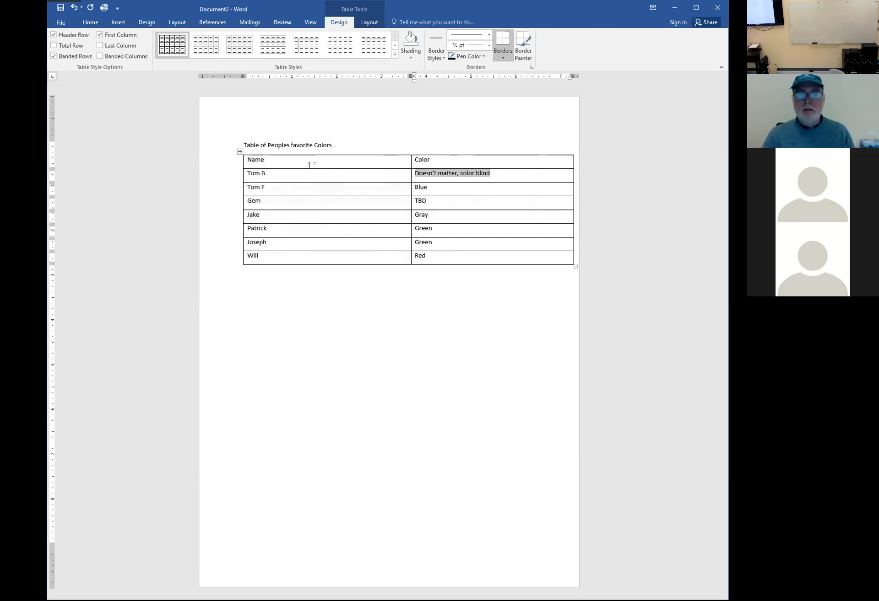
key(Down)
key(Down)
key(Up)
key(Down)
key(Down)
key(Left)
key(Left)
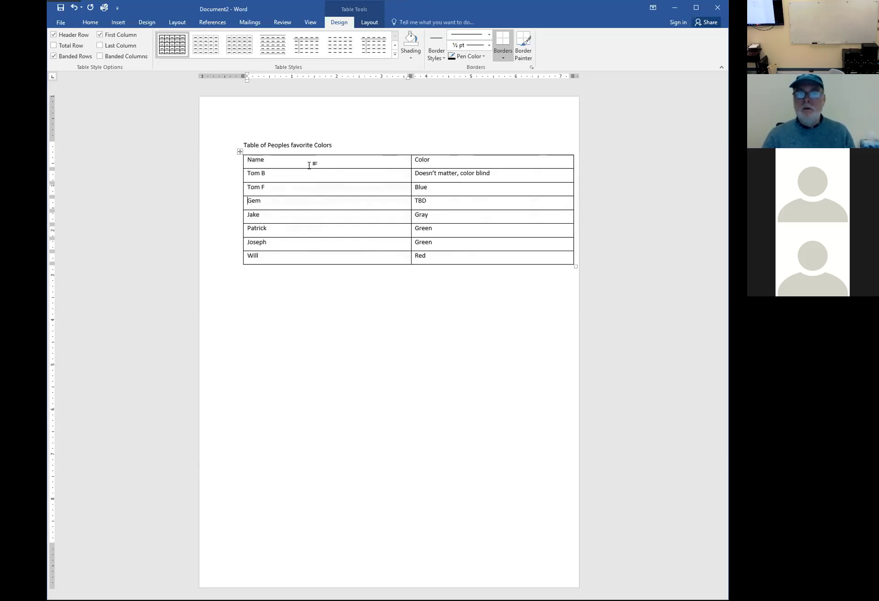
key(Right)
key(Right)
key(Right)
key(Right)
key(Right)
key(Right)
key(Right)
key(Right)
key(Right)
key(Right)
key(Right)
key(Right)
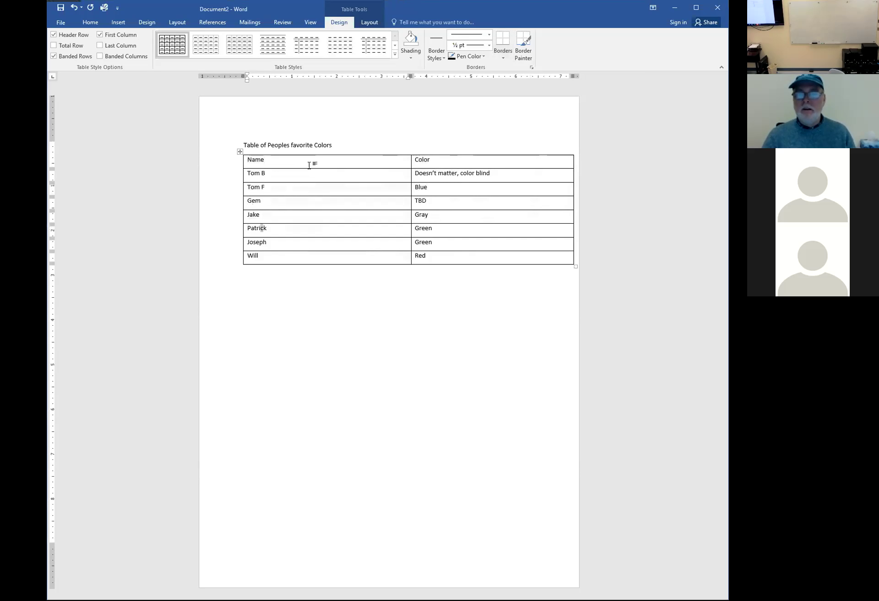
key(Right)
key(Right)
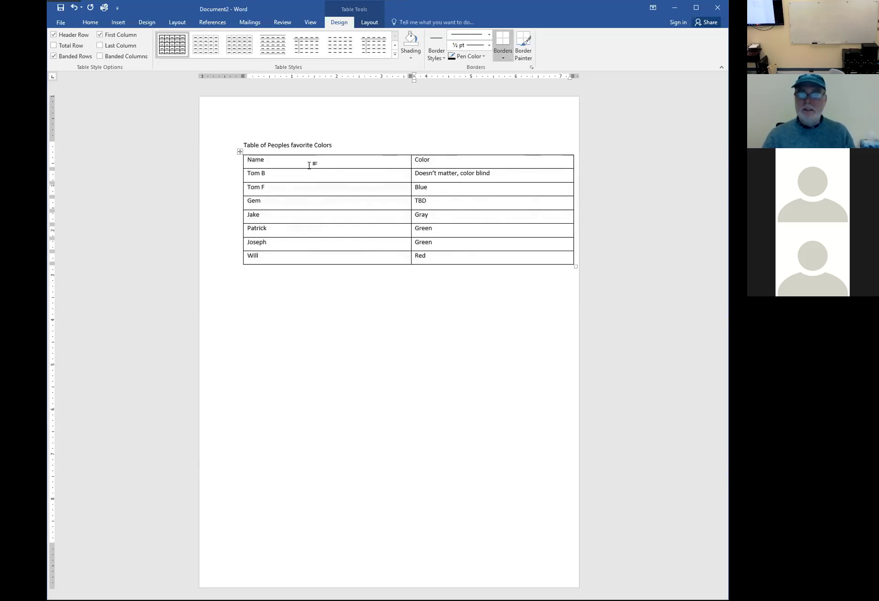
key(Tab)
key(Tab)
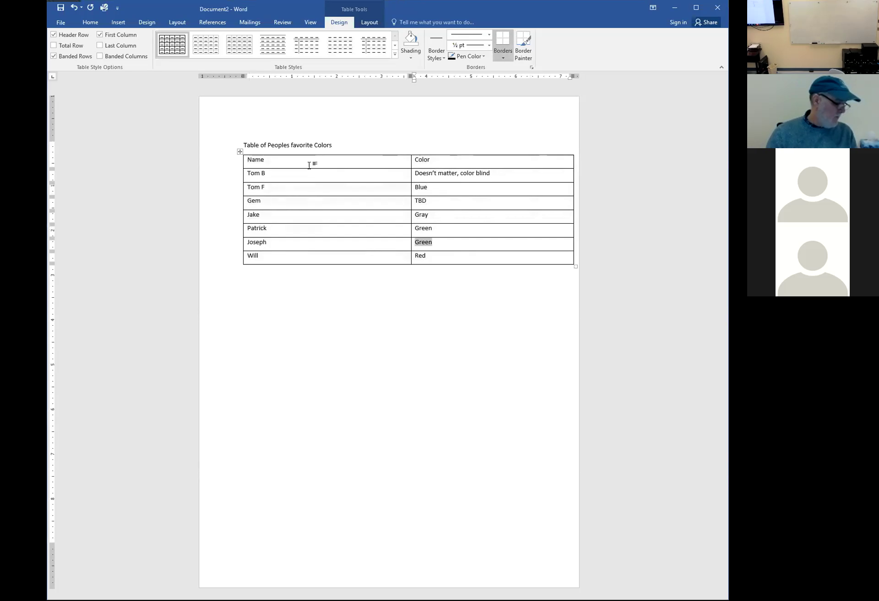
key(shift+Tab)
key(Left)
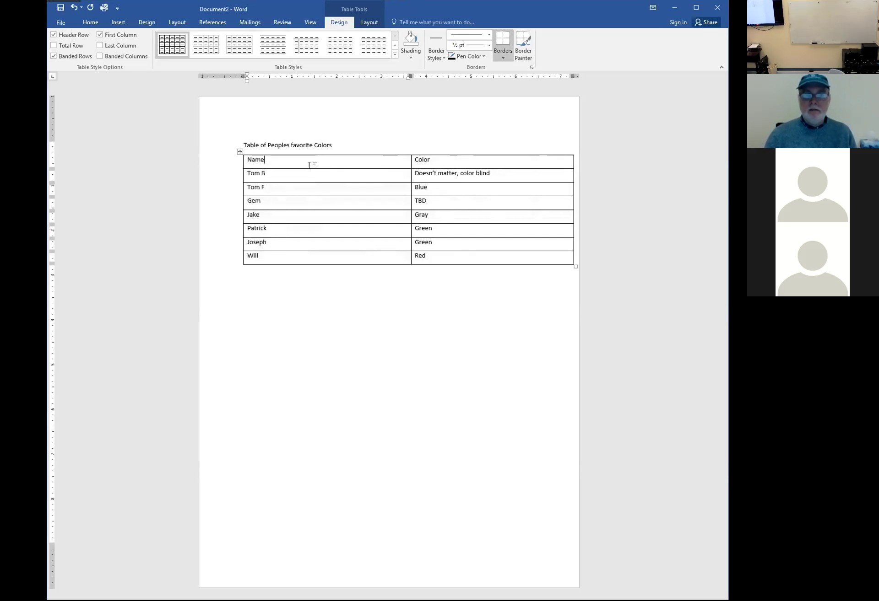
key(alt)
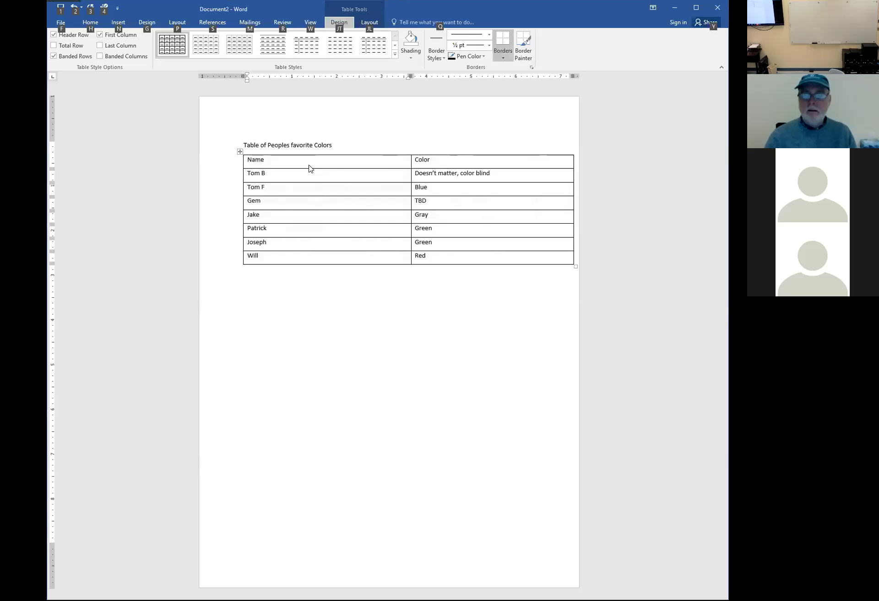
click(436, 254)
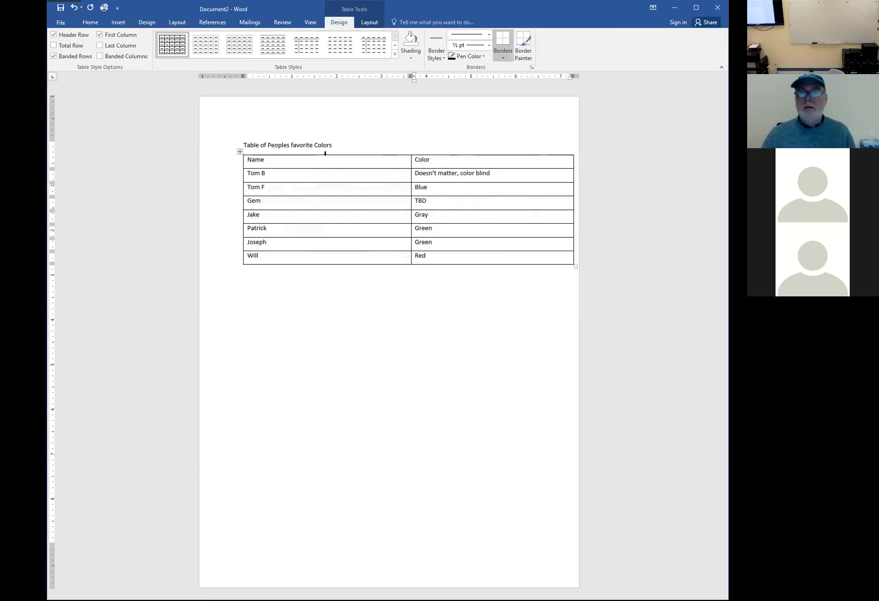
click(361, 152)
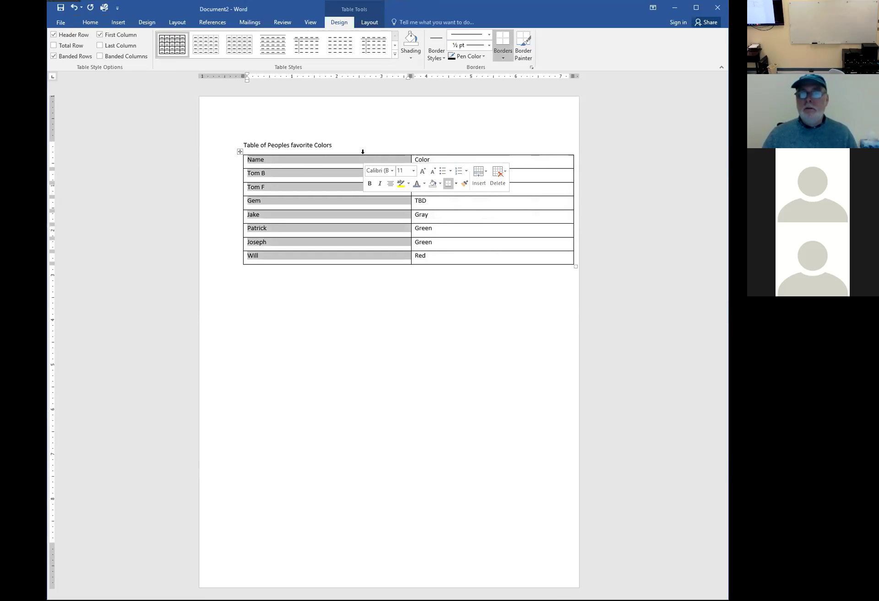
click(492, 152)
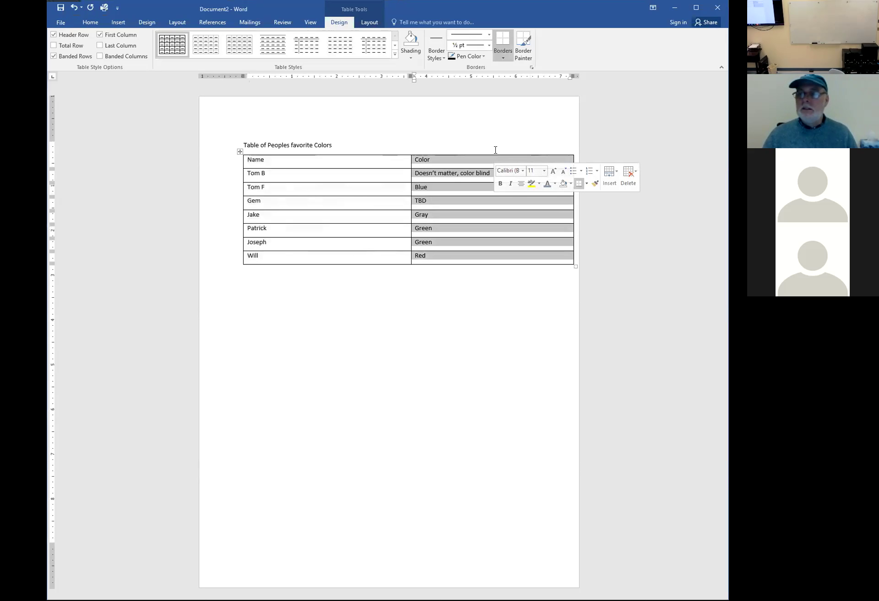
click(359, 151)
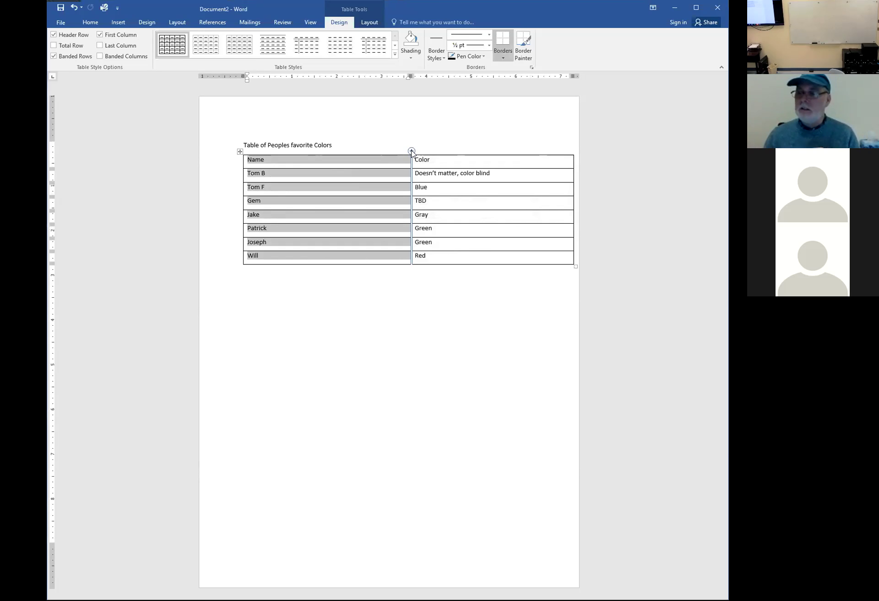
Insert an empty column after Name and narrow Name so the new column widens
click(411, 151)
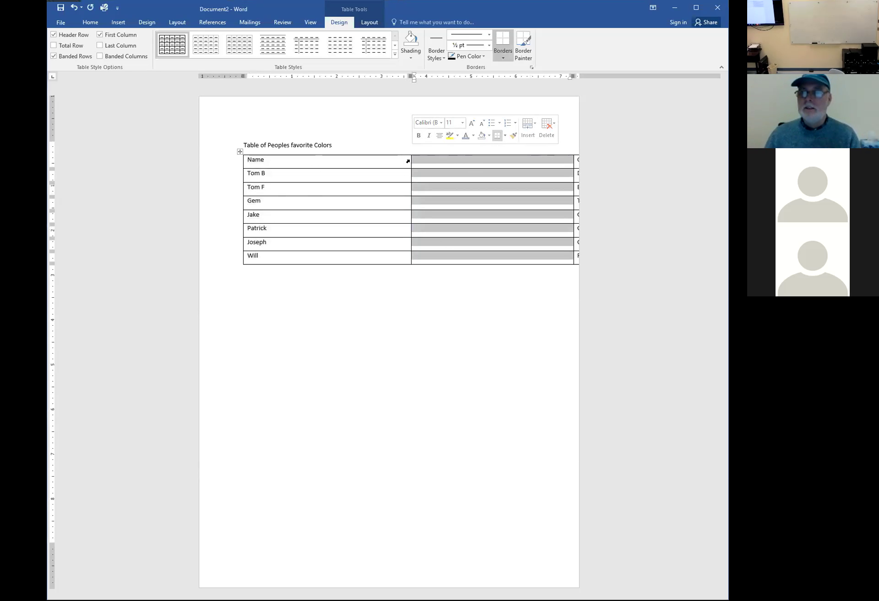
click(387, 151)
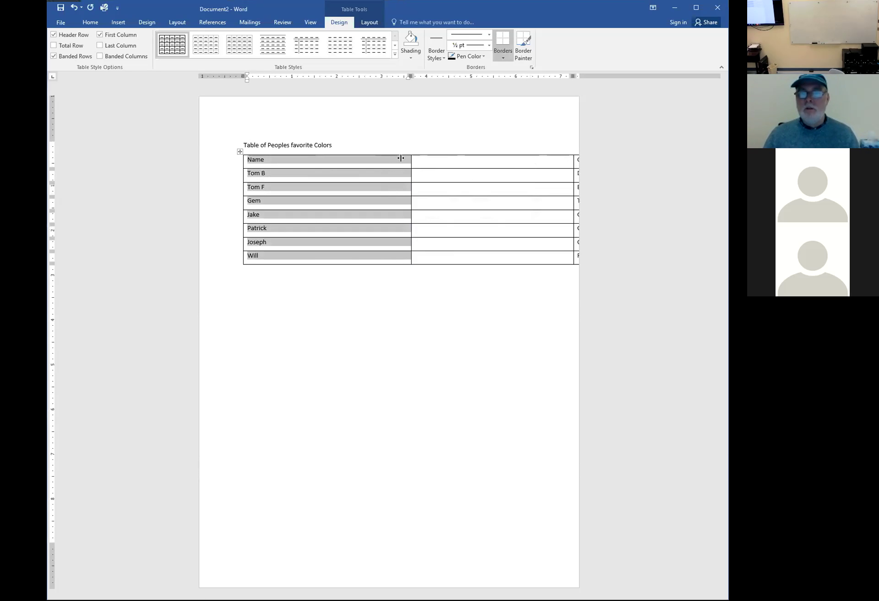
drag(400, 157, 308, 157)
click(351, 152)
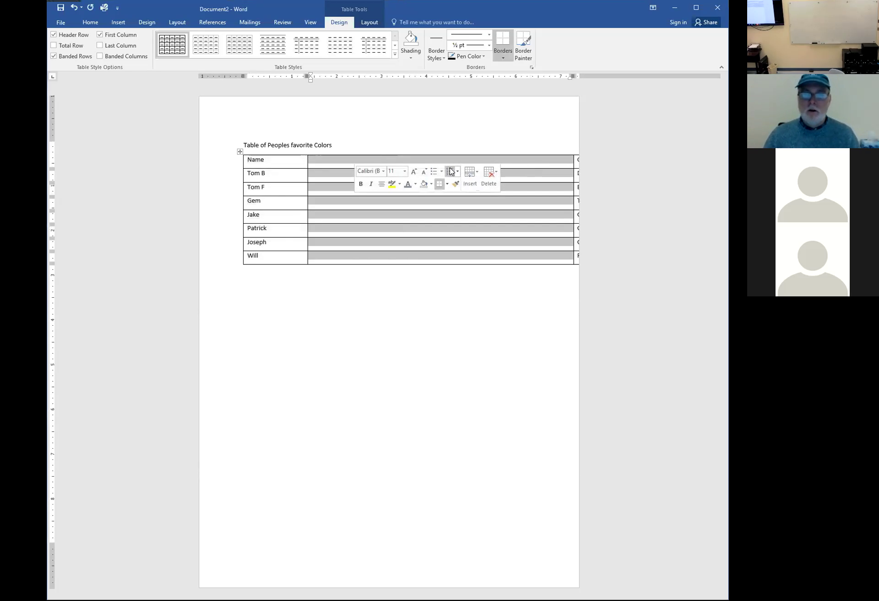
right_click(379, 162)
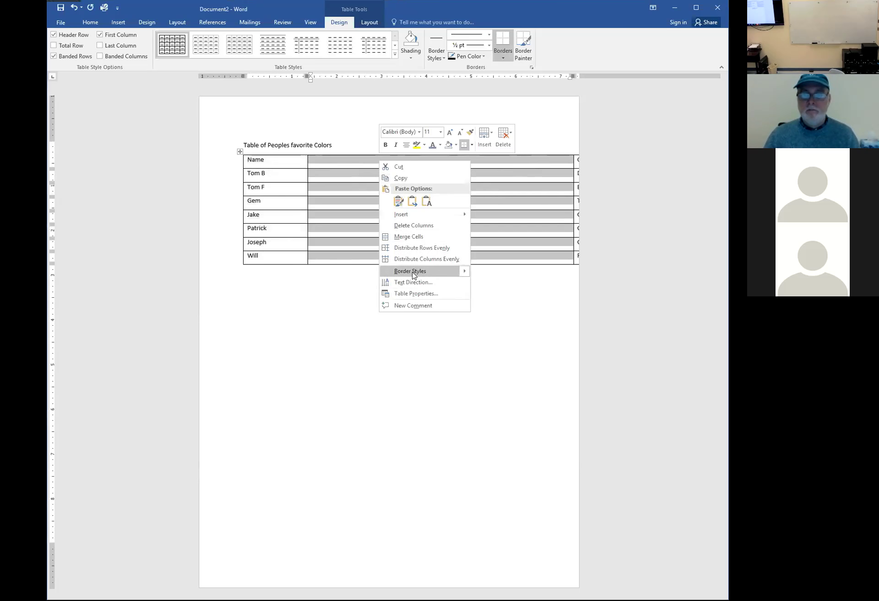
click(492, 196)
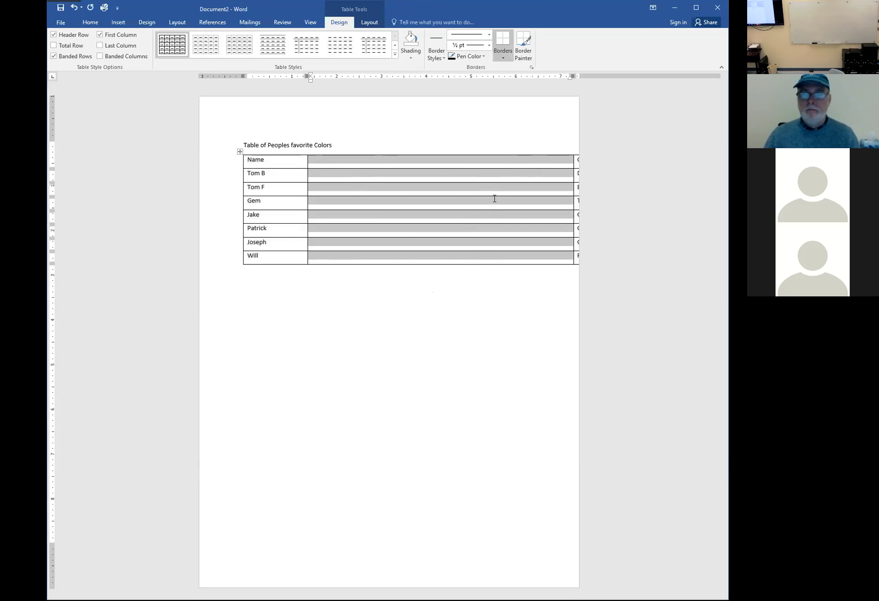
click(494, 199)
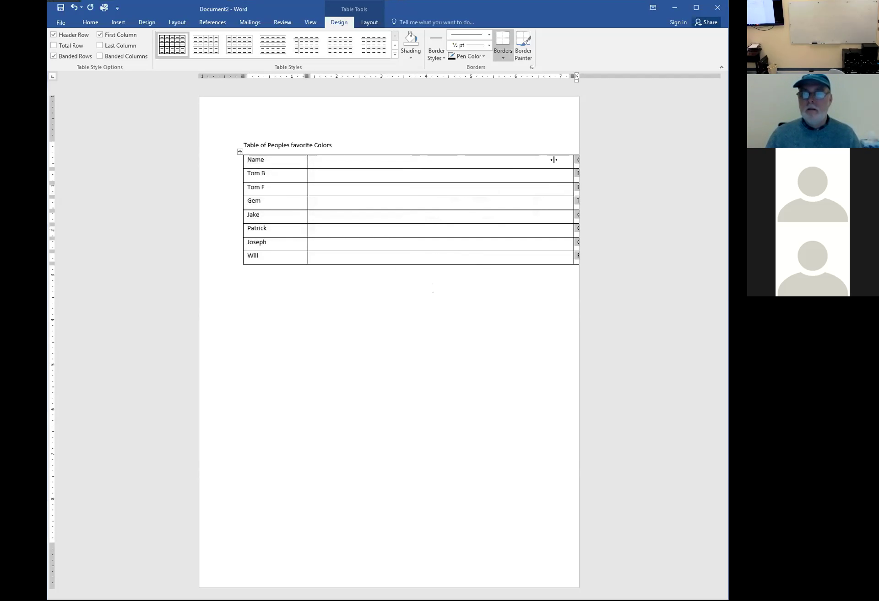
Reduce the Color column's preferred width to 4.6" in Table Properties
right_click(410, 152)
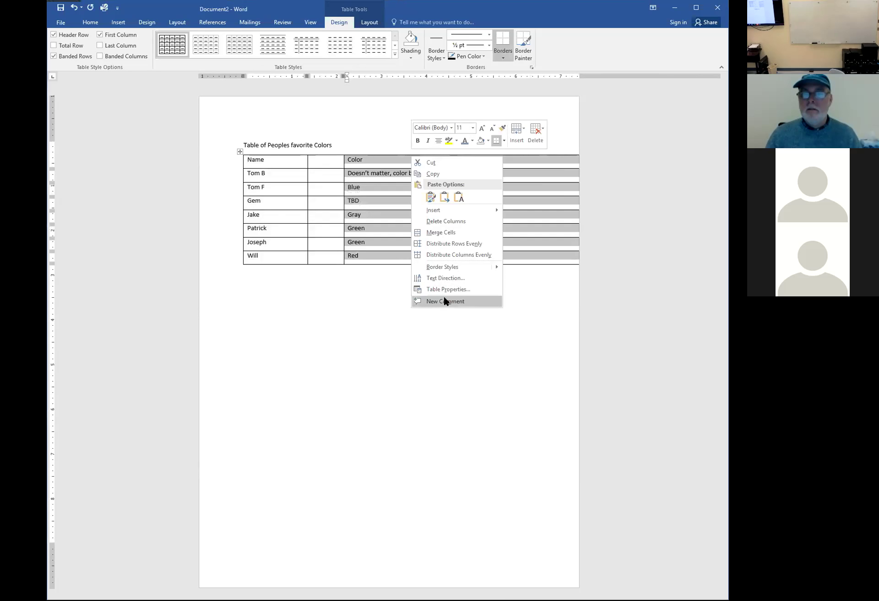
key(Return)
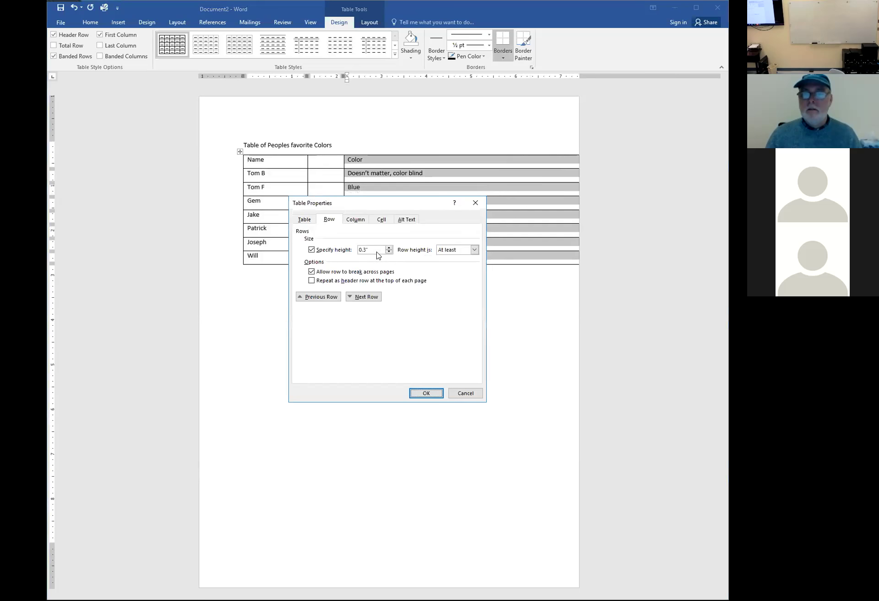
click(355, 219)
click(393, 252)
click(392, 252)
click(392, 252)
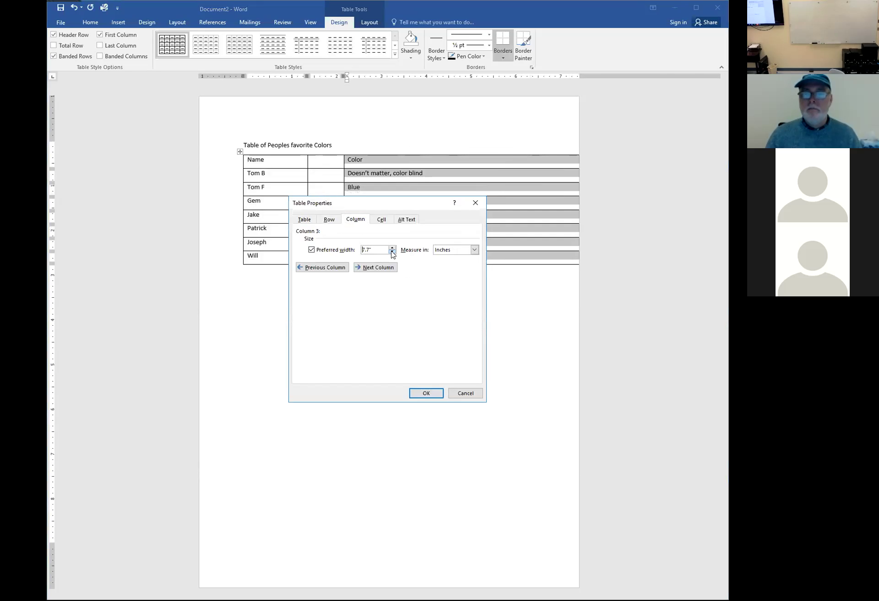
click(393, 252)
click(392, 252)
click(392, 252)
click(393, 252)
click(426, 393)
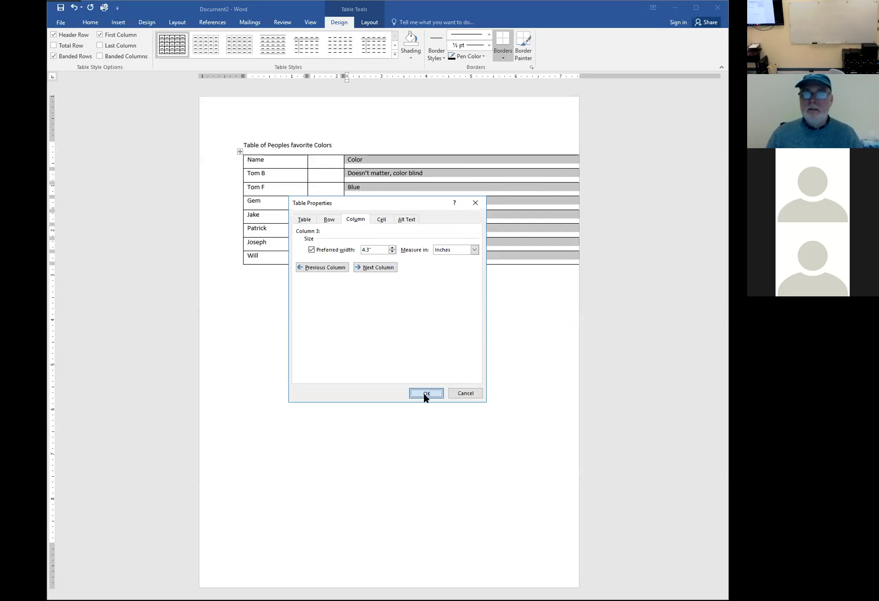
Narrow the Color column's preferred width further to 3.6"
click(488, 153)
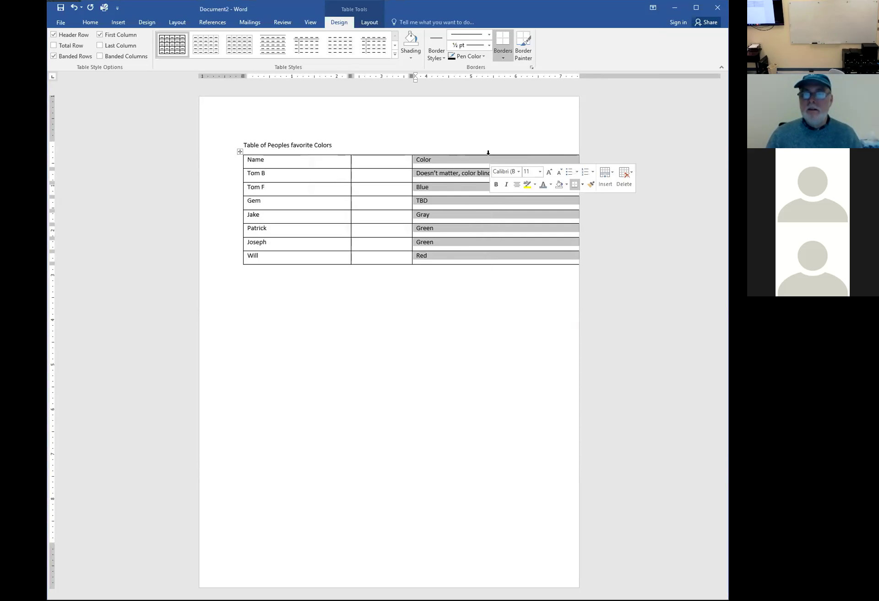
right_click(488, 153)
click(527, 289)
click(392, 252)
click(391, 252)
click(392, 253)
click(392, 252)
click(392, 252)
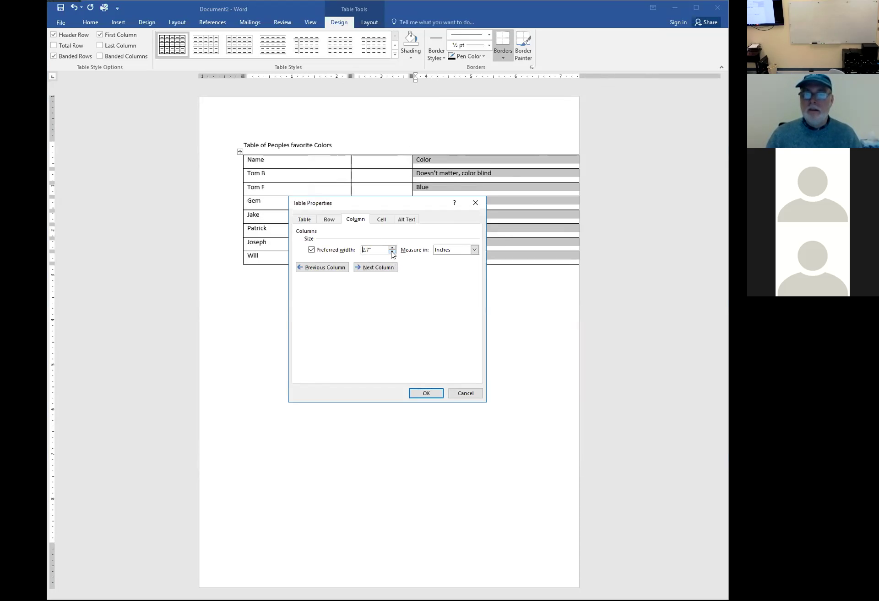
click(419, 394)
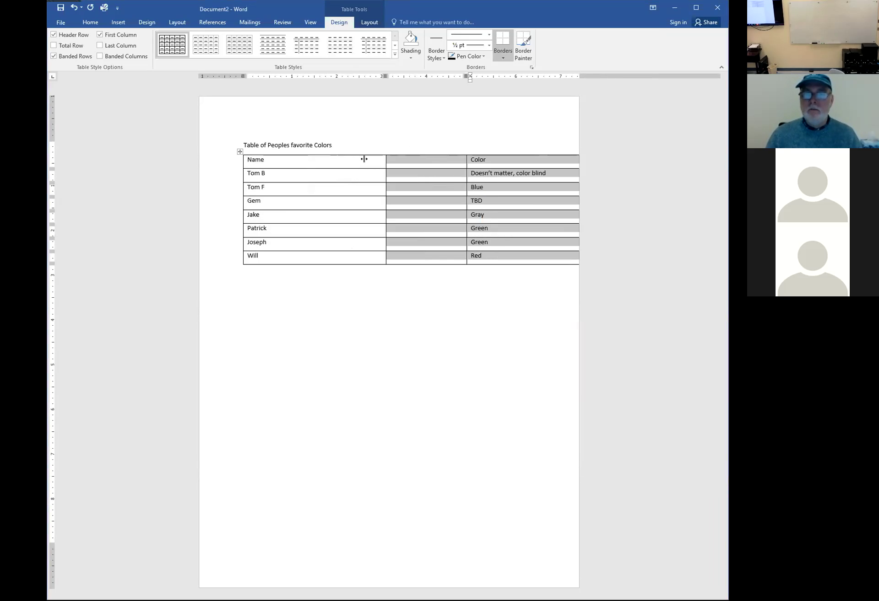
Turn on a preferred column width for the whole table in Table Properties
click(514, 165)
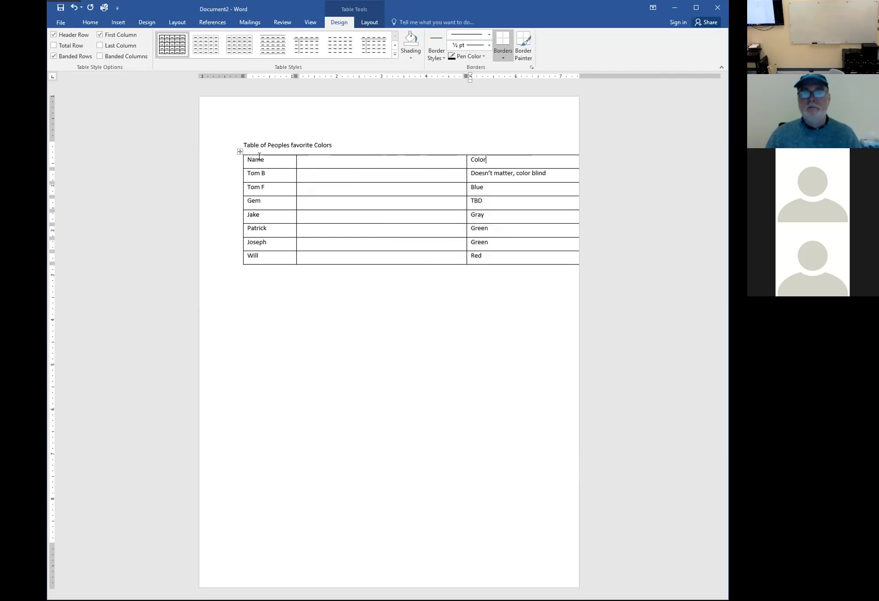
click(240, 151)
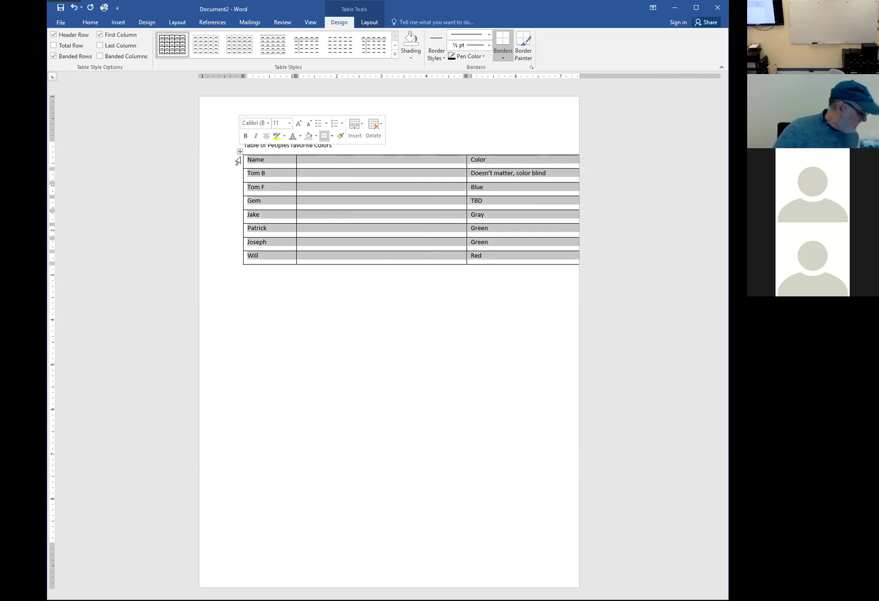
right_click(517, 164)
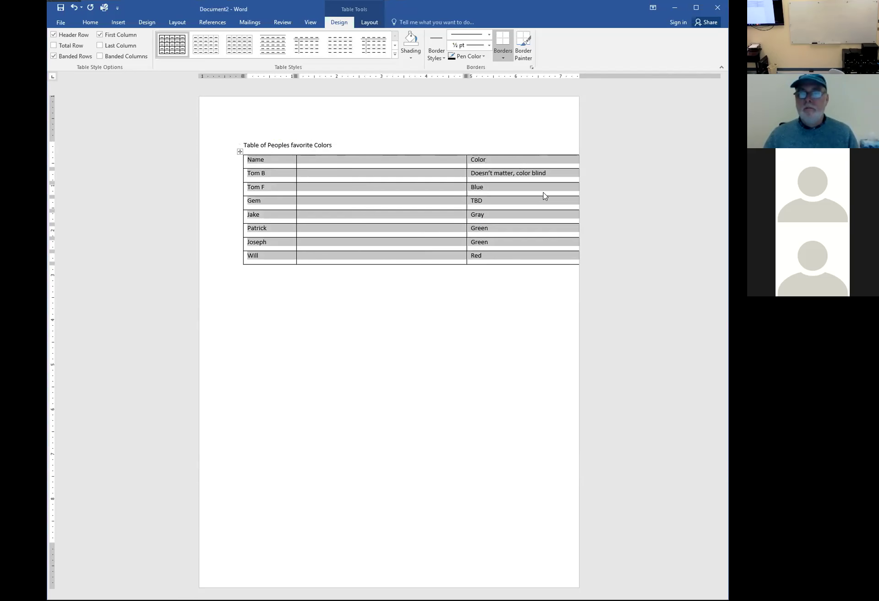
click(547, 305)
click(311, 249)
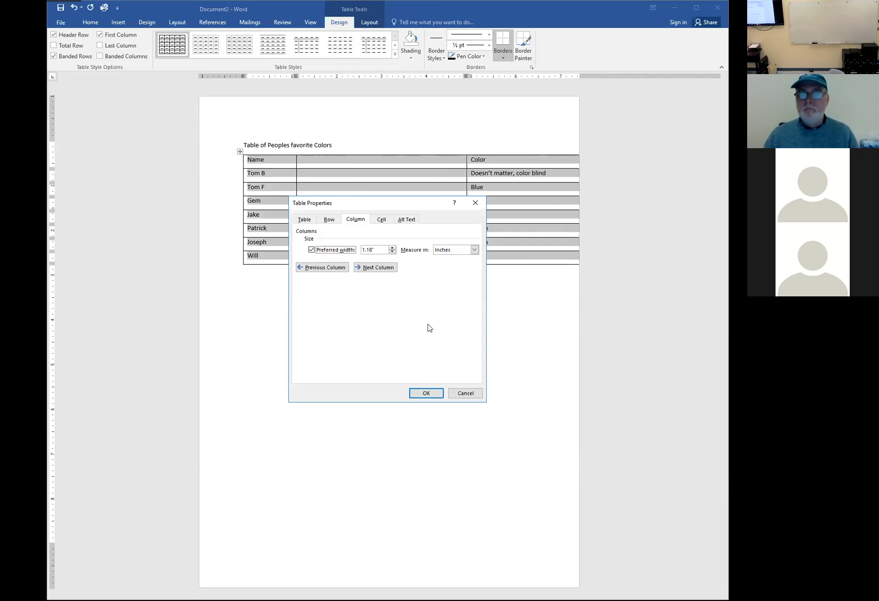
click(424, 394)
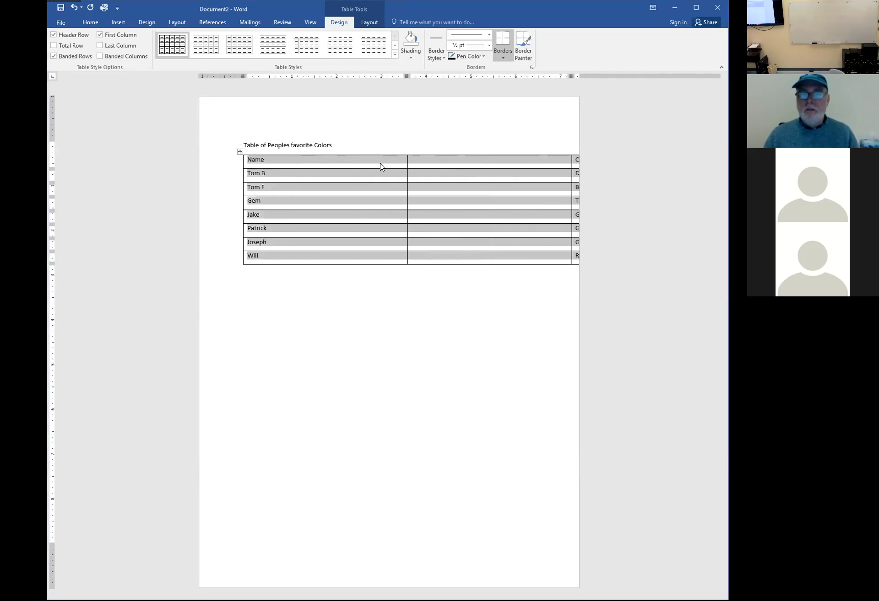
Lower the preferred column width to 1 inch, step through the columns, and apply
right_click(377, 152)
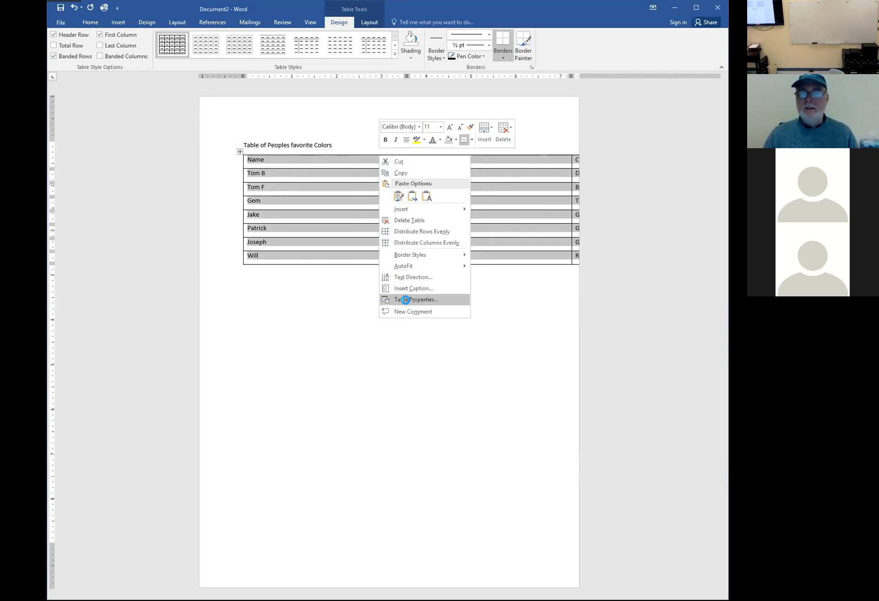
click(406, 300)
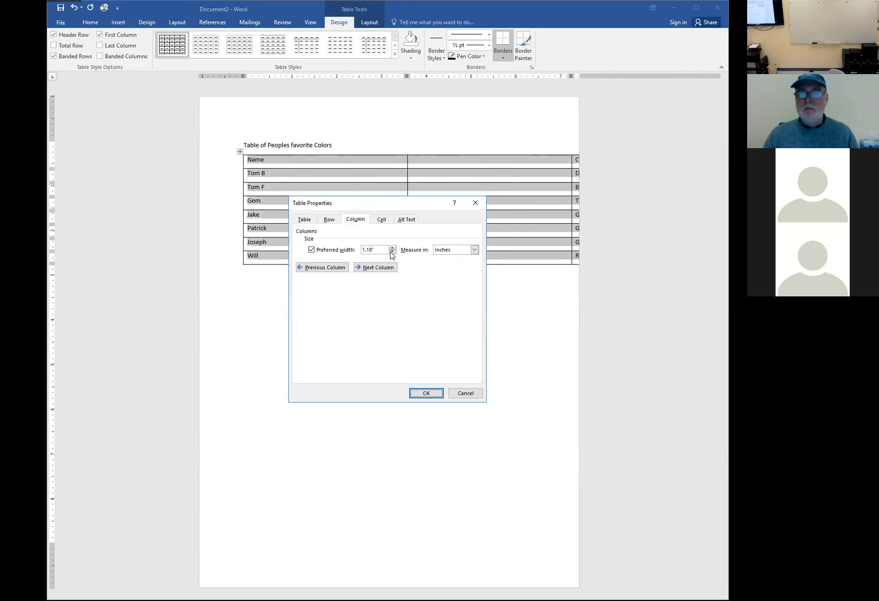
click(392, 253)
click(392, 252)
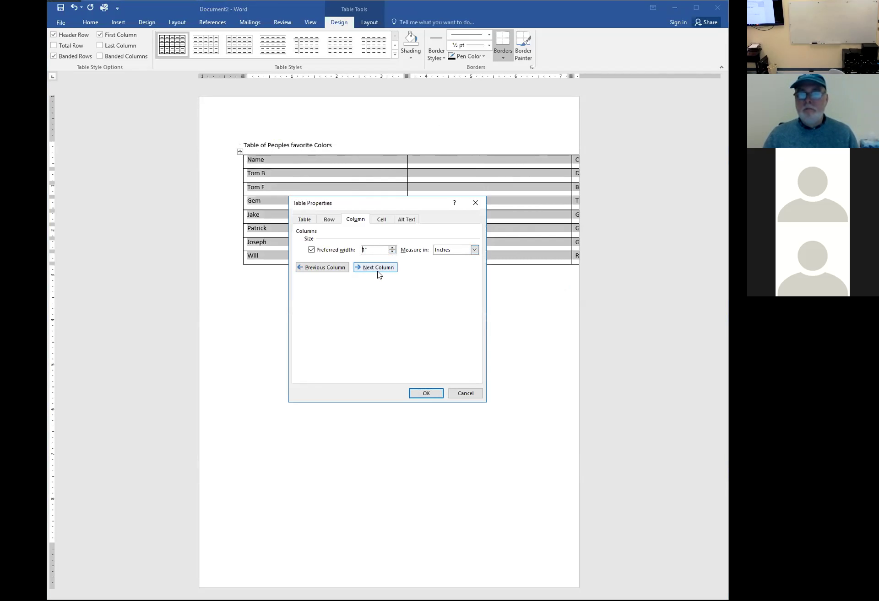
click(378, 267)
click(377, 268)
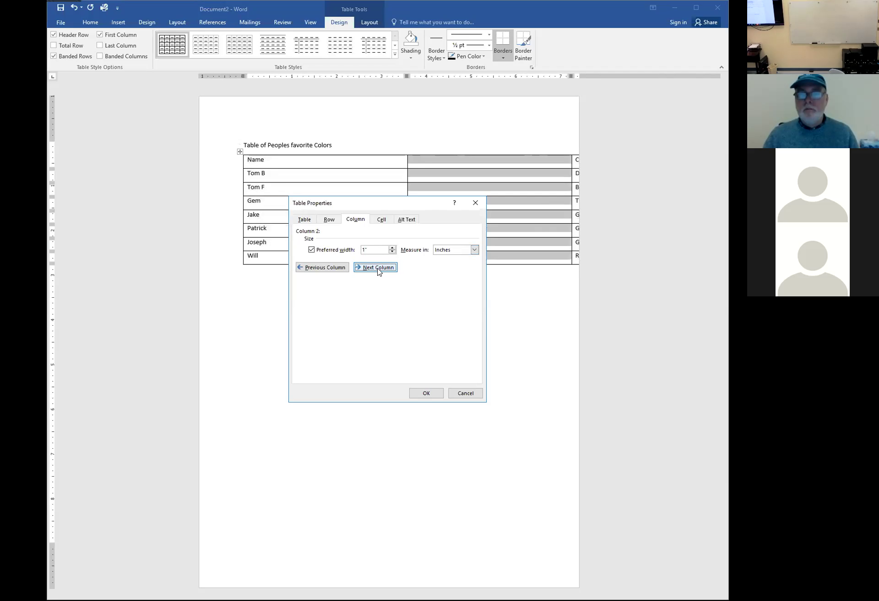
click(378, 268)
click(426, 393)
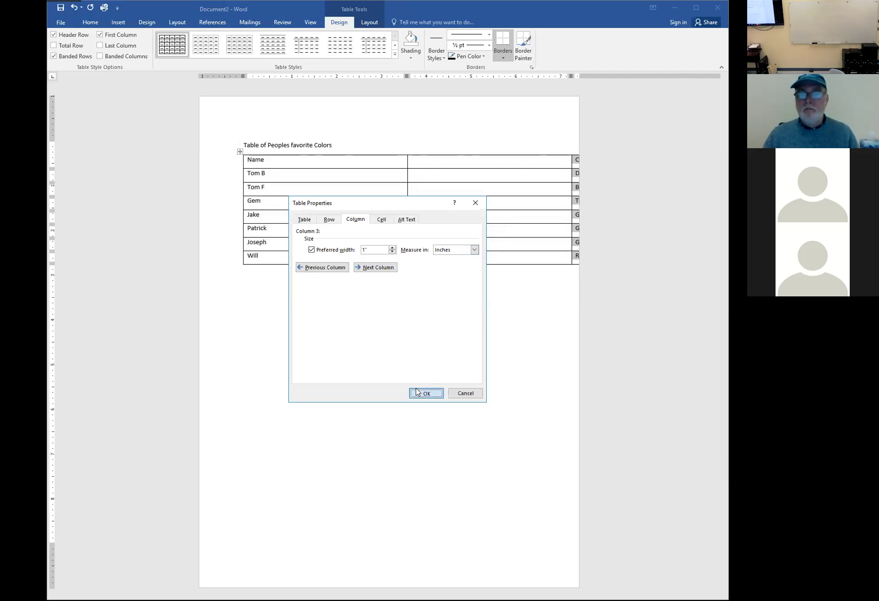
click(239, 151)
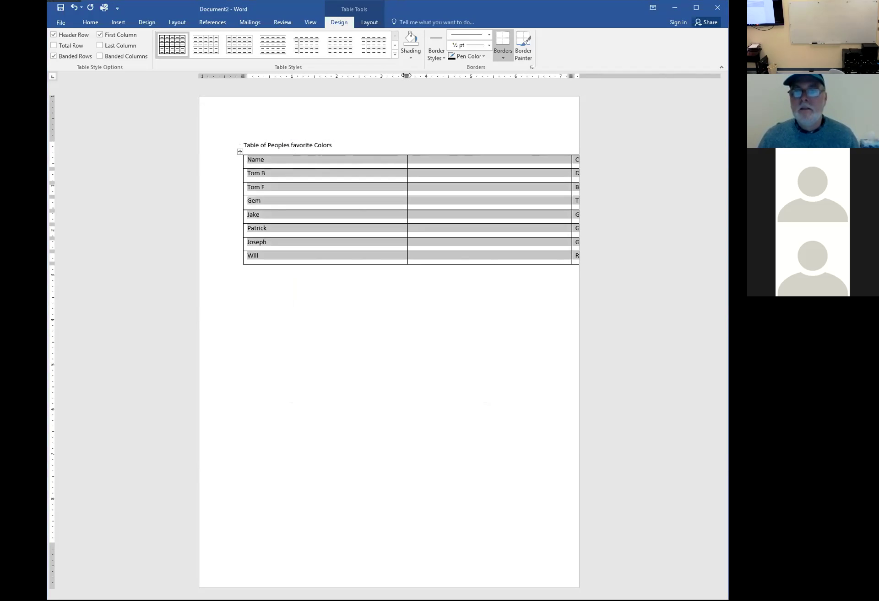
Drag column borders on the ruler, then undo and redo once to restore a compact Name/Color table
drag(406, 76, 294, 78)
drag(513, 76, 512, 74)
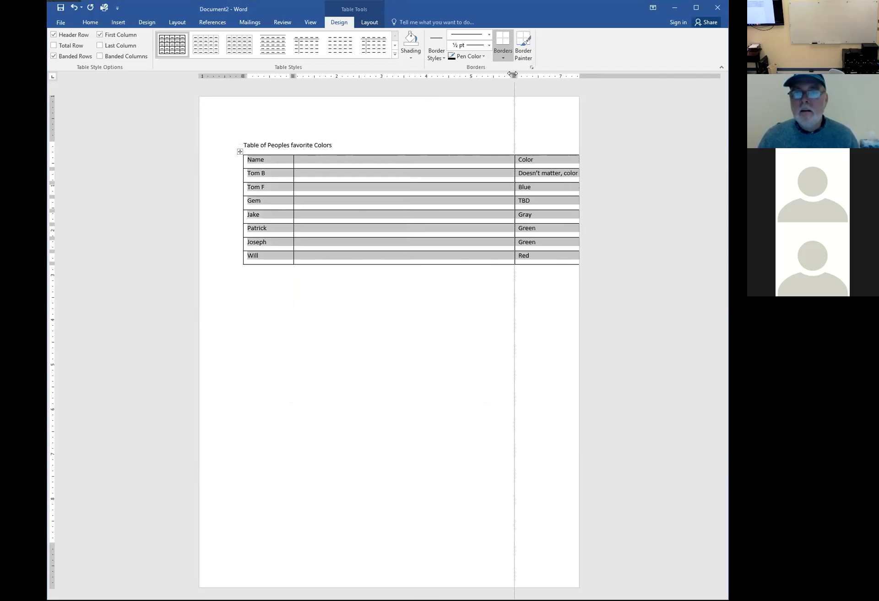
drag(511, 74, 337, 76)
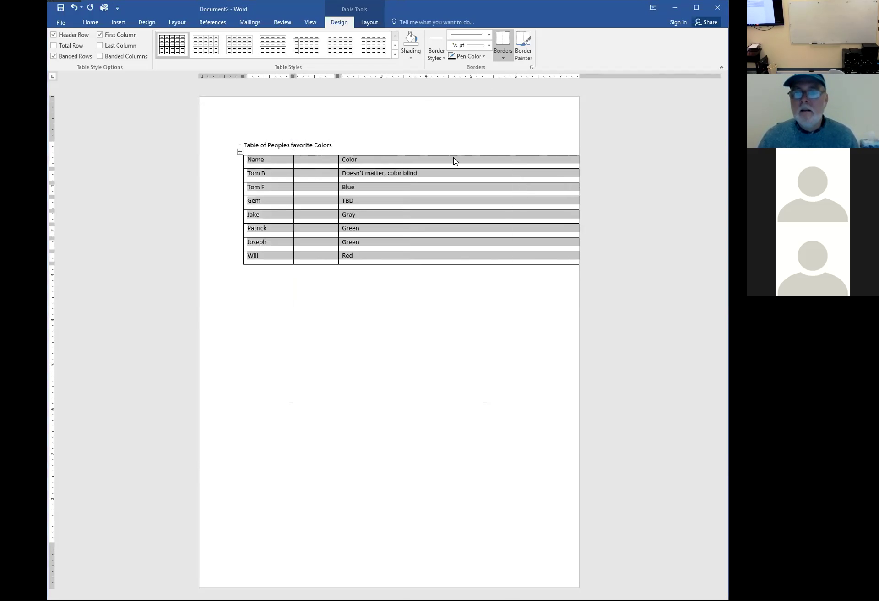
key(ctrl+z)
key(ctrl+z)
key(ctrl+z)
key(ctrl+z)
key(ctrl+z)
key(ctrl+z)
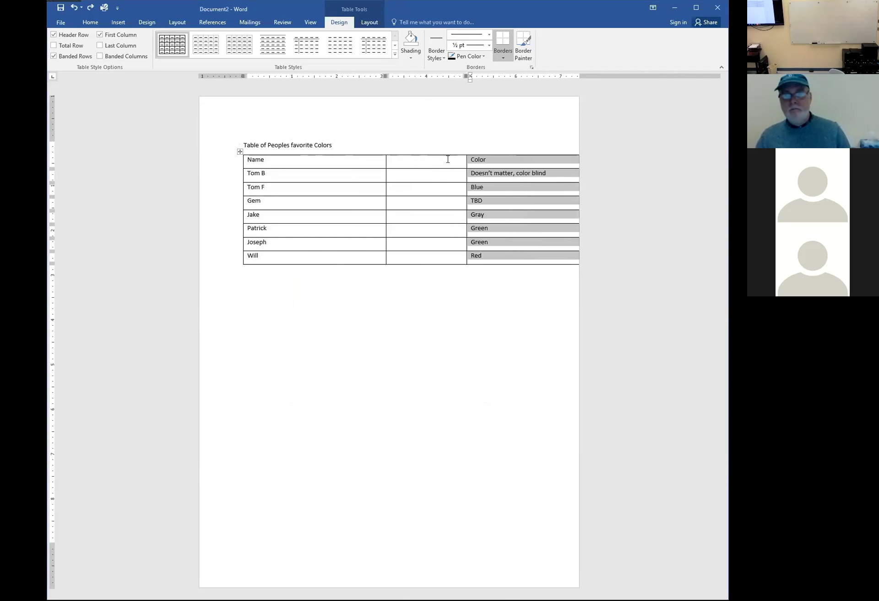
key(ctrl+z)
key(ctrl+z)
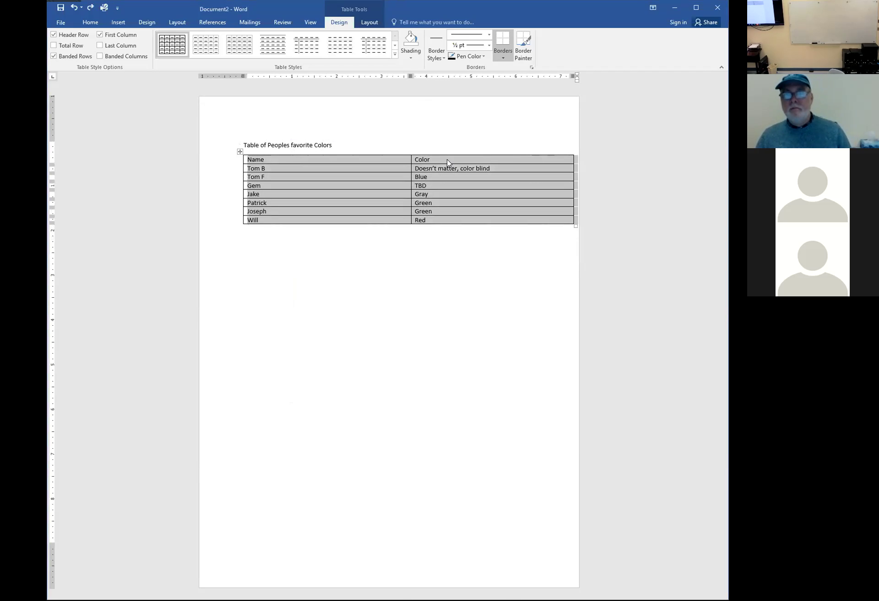
click(91, 8)
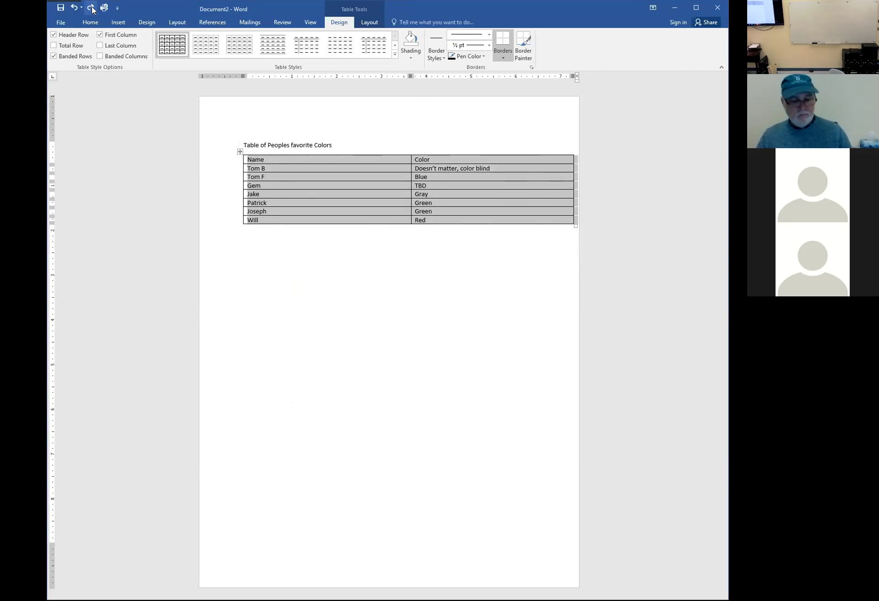
Narrow the Name and Color columns by dragging their borders and the table's right edge left
click(394, 322)
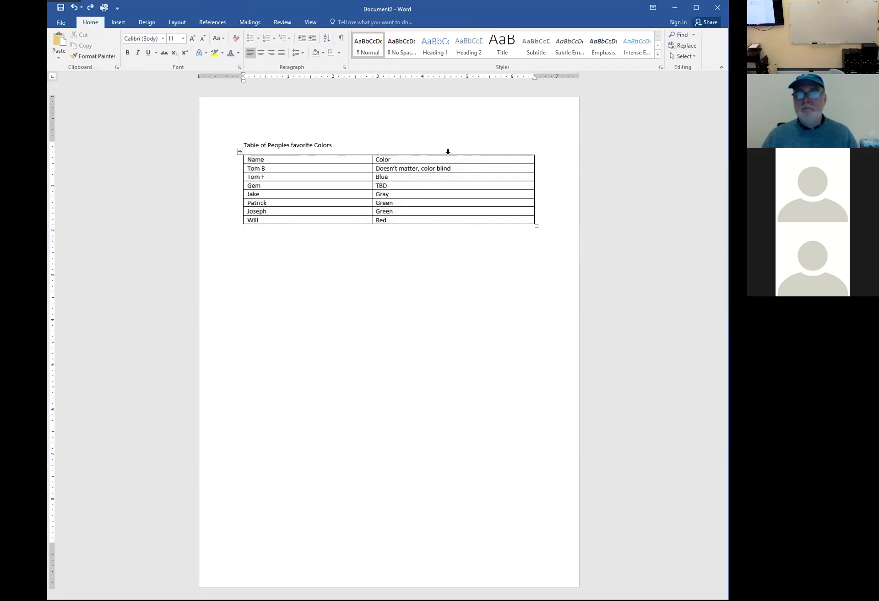
click(464, 151)
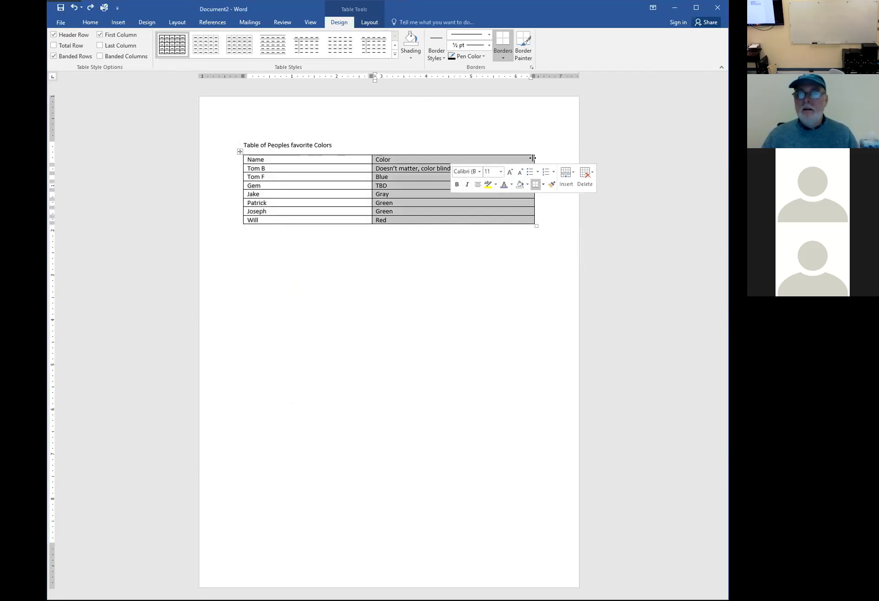
drag(533, 158, 459, 157)
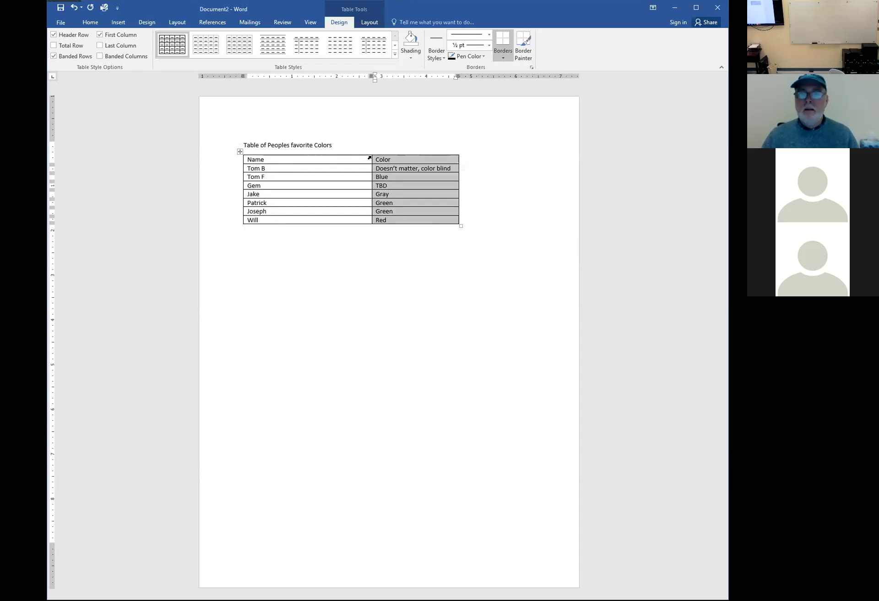
click(366, 158)
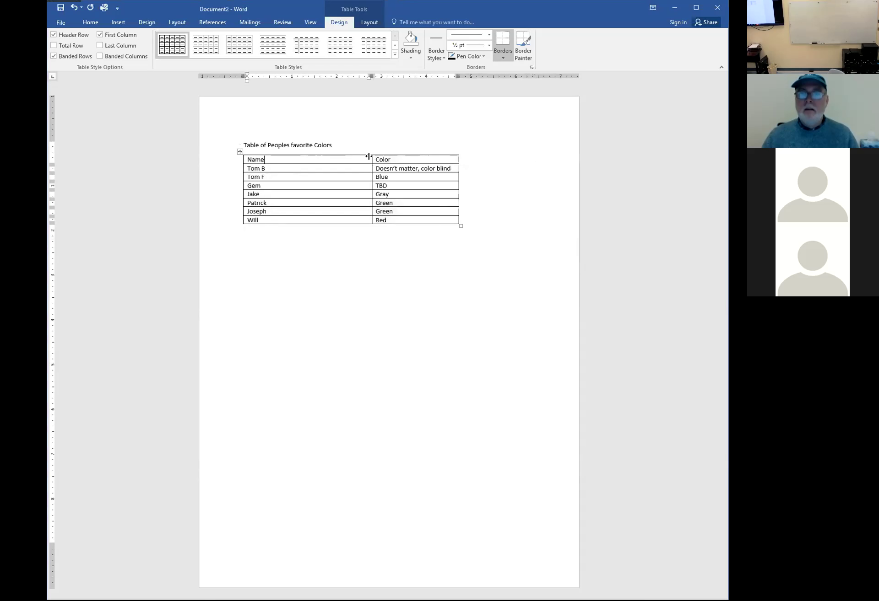
drag(369, 157, 296, 156)
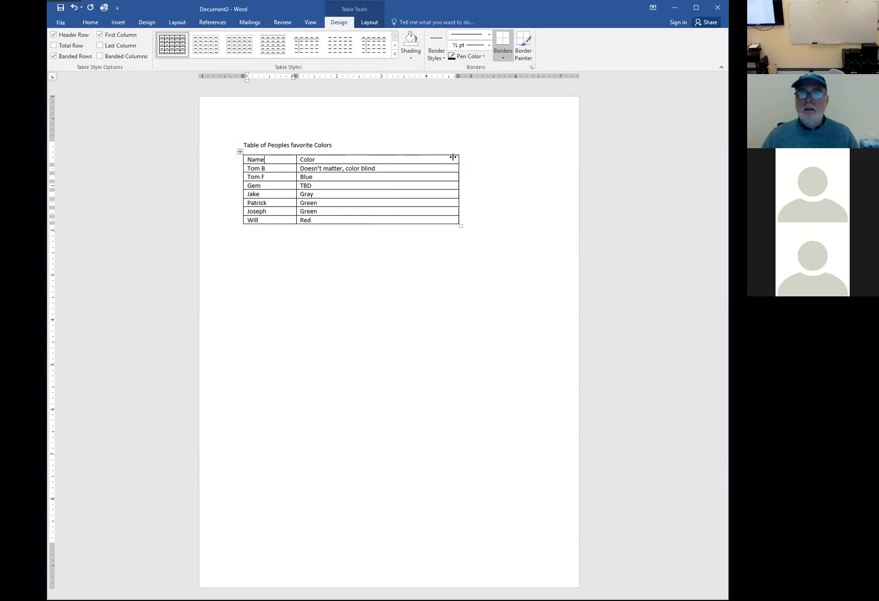
drag(453, 157, 383, 157)
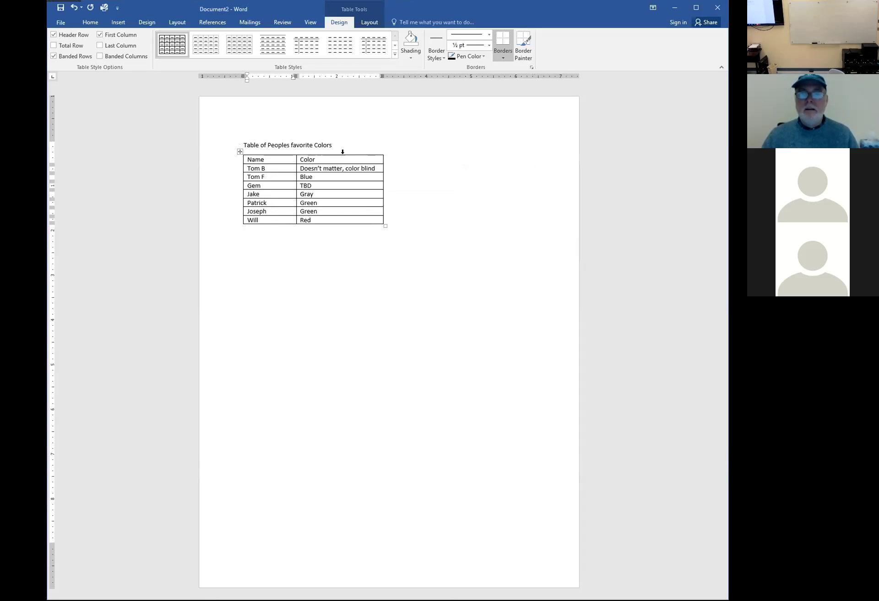
Add an empty third column after the Color column
click(343, 152)
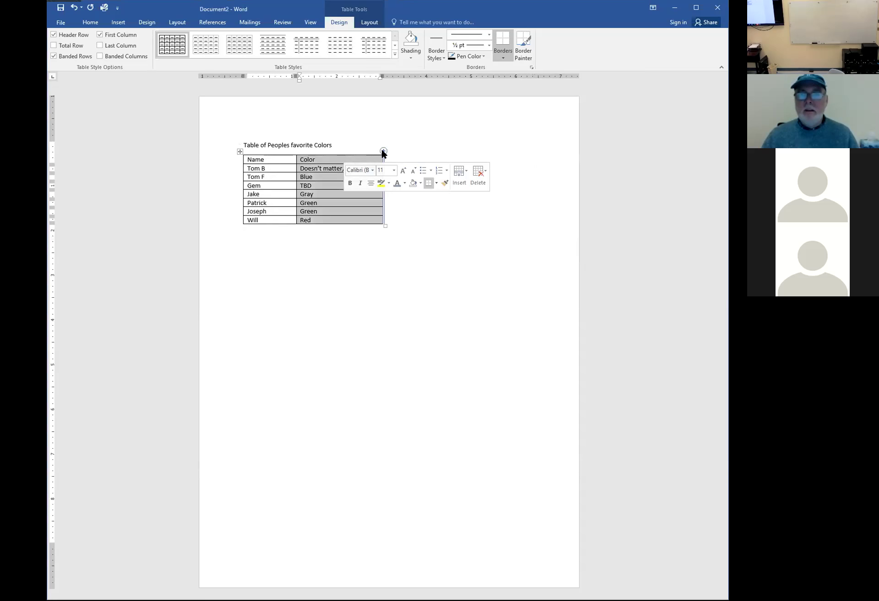
click(383, 152)
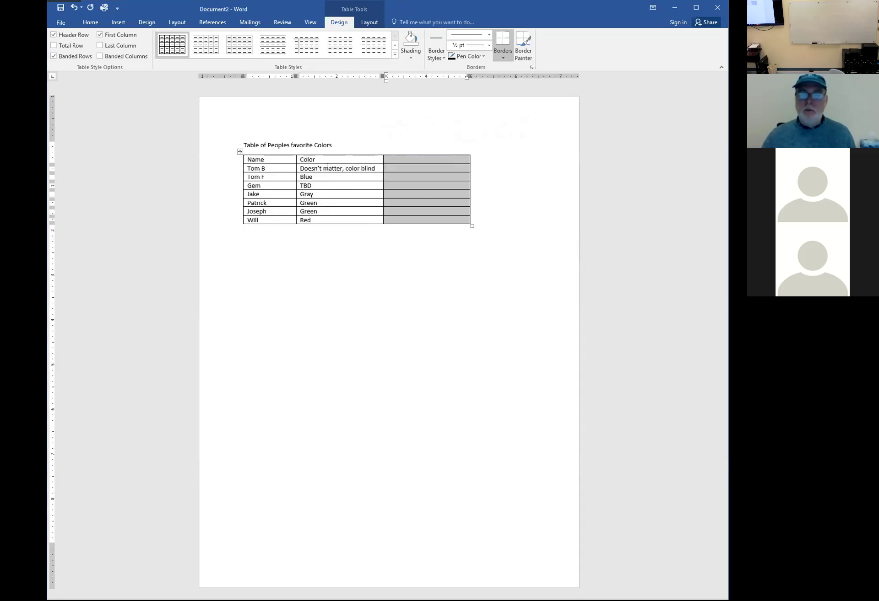
click(238, 150)
In Table Properties, turn on a preferred table width of 6.5 inches
right_click(238, 151)
click(271, 295)
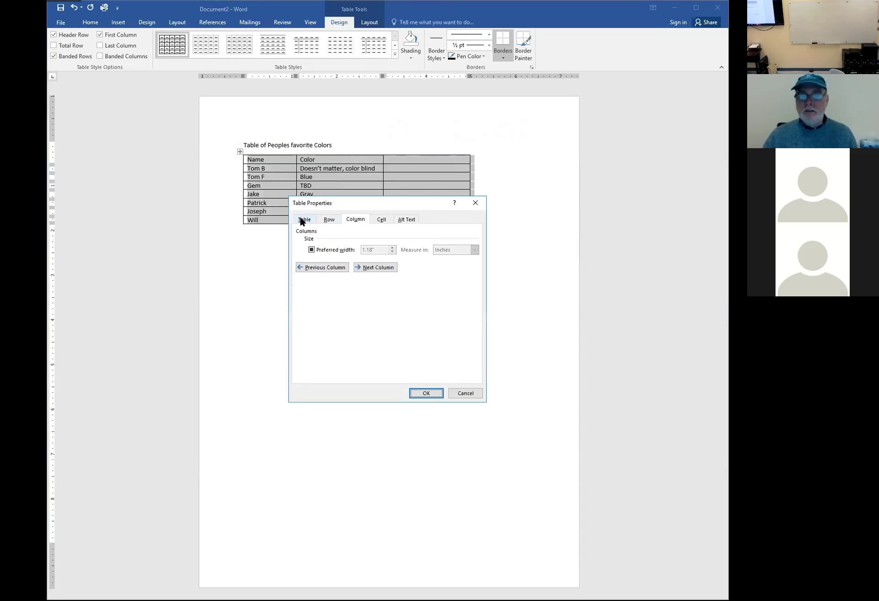
click(304, 219)
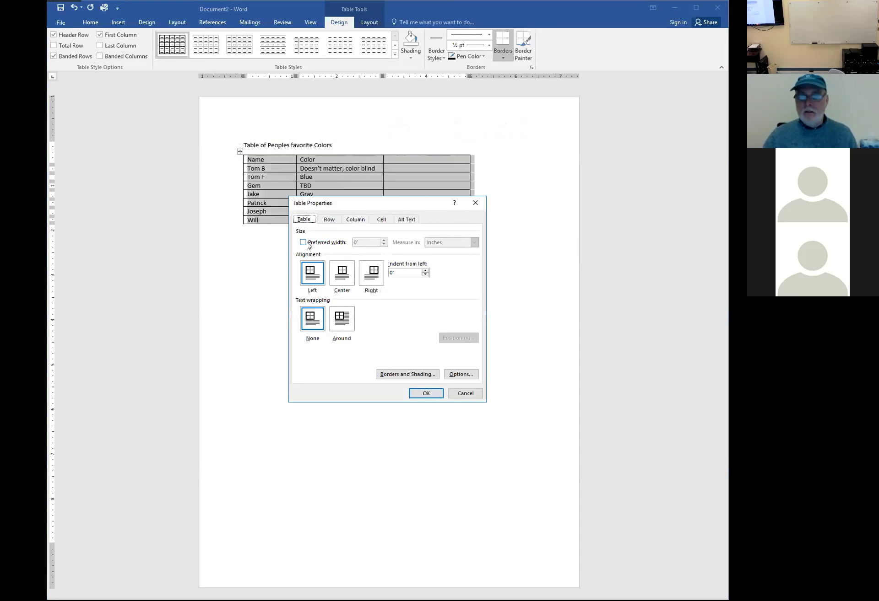
click(303, 243)
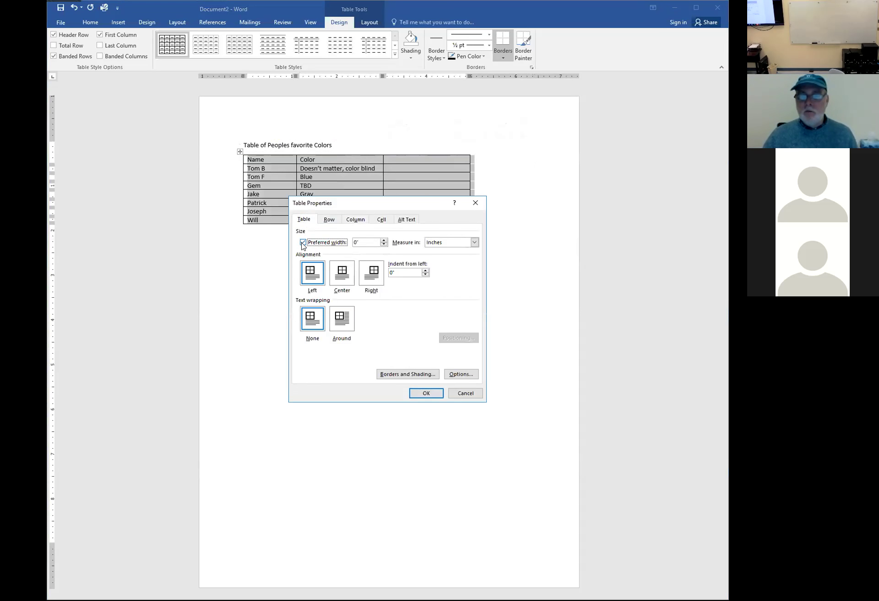
click(373, 242)
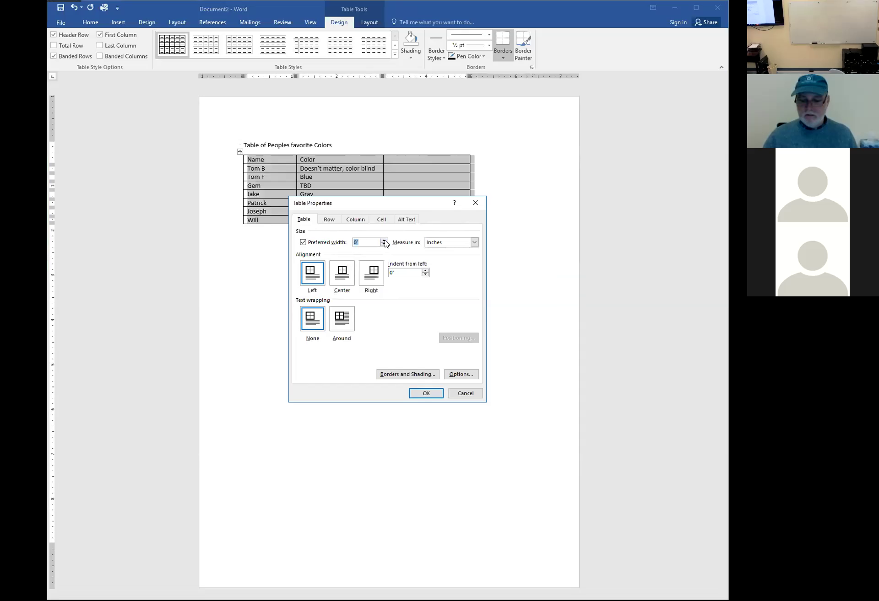
text(6.5)
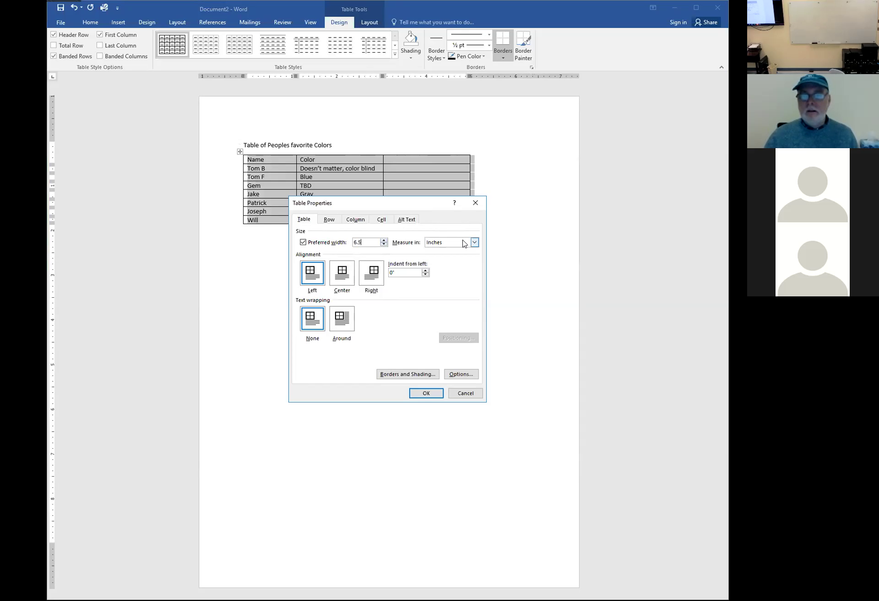
click(451, 244)
click(437, 258)
Change the preferred width unit to Percent so the table spans 100% of the page
double_click(353, 244)
click(439, 244)
click(443, 251)
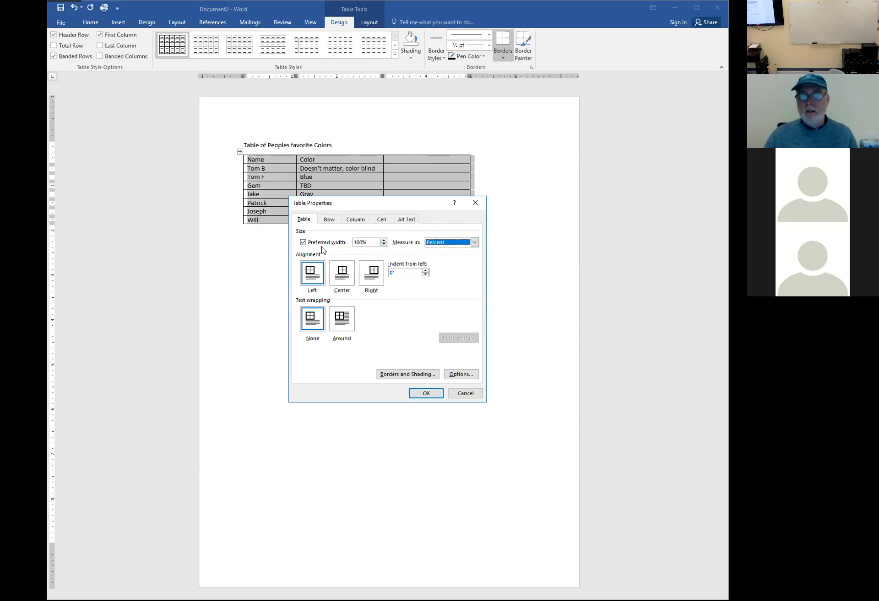
click(425, 394)
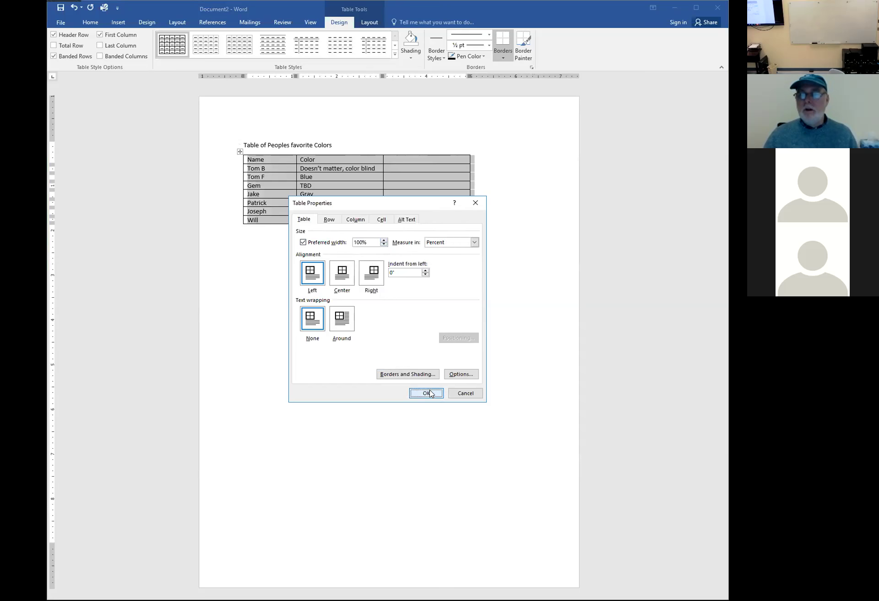
click(468, 271)
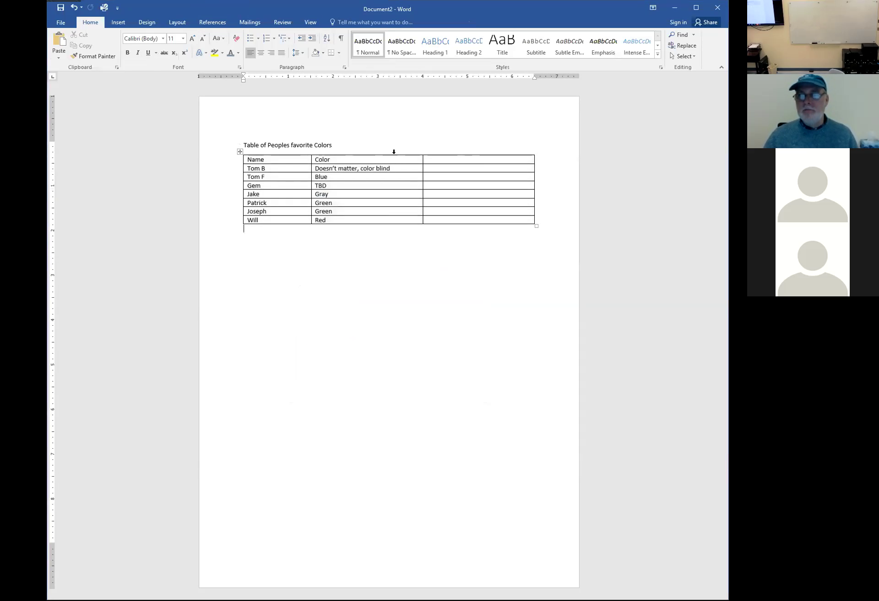
Undo the last change and insert another empty column after Color, making four columns
key(ctrl+z)
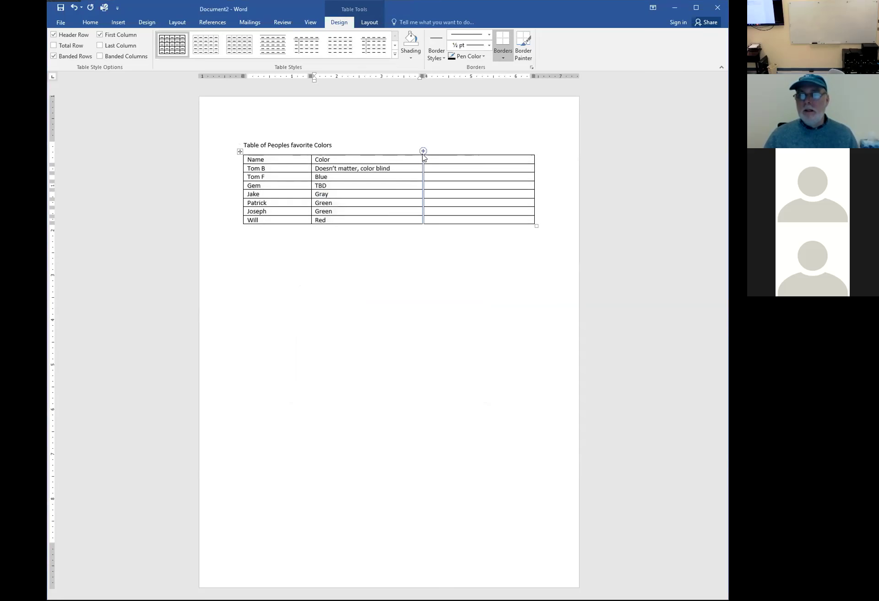
click(423, 151)
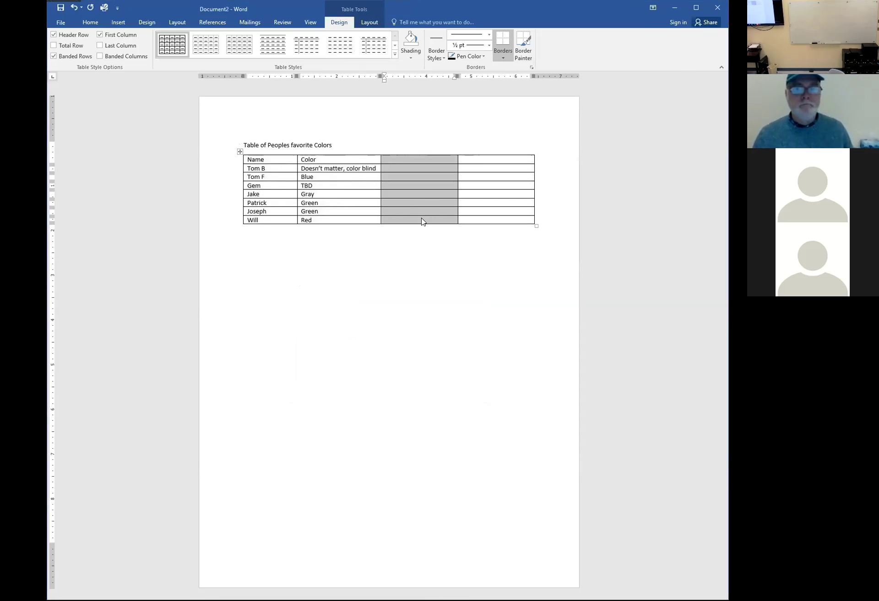
click(314, 236)
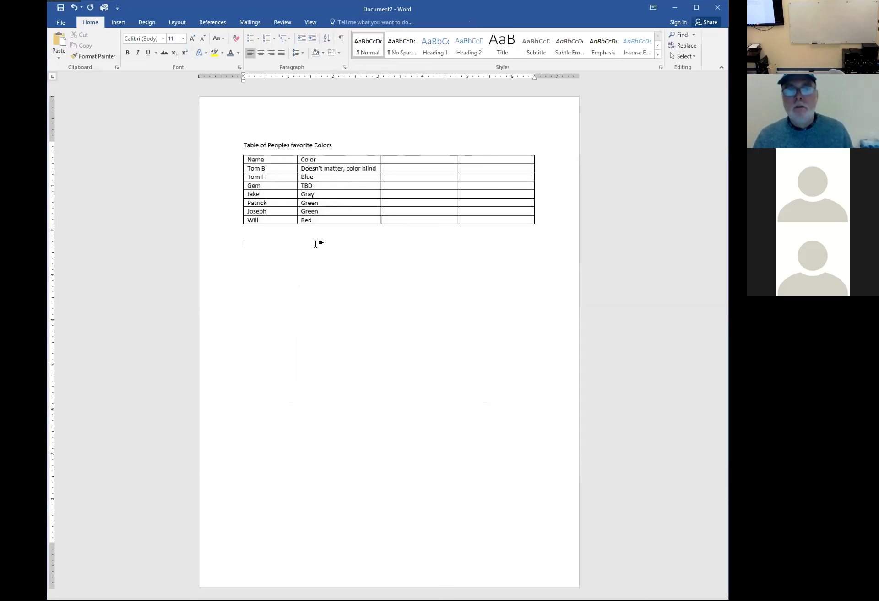
Browse the Quick Tables gallery, then bring up Insert Table proposing 5 columns and 2 rows
click(116, 23)
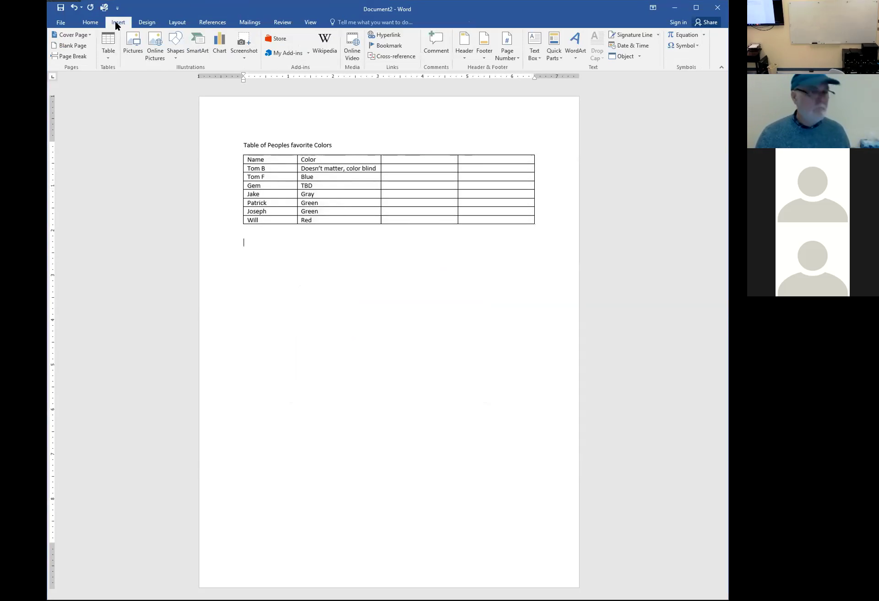
click(110, 61)
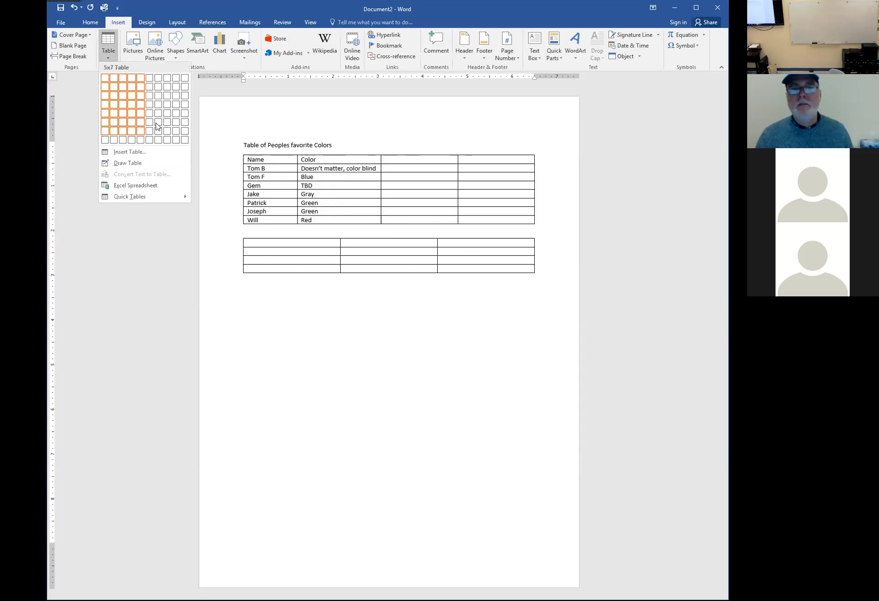
click(137, 200)
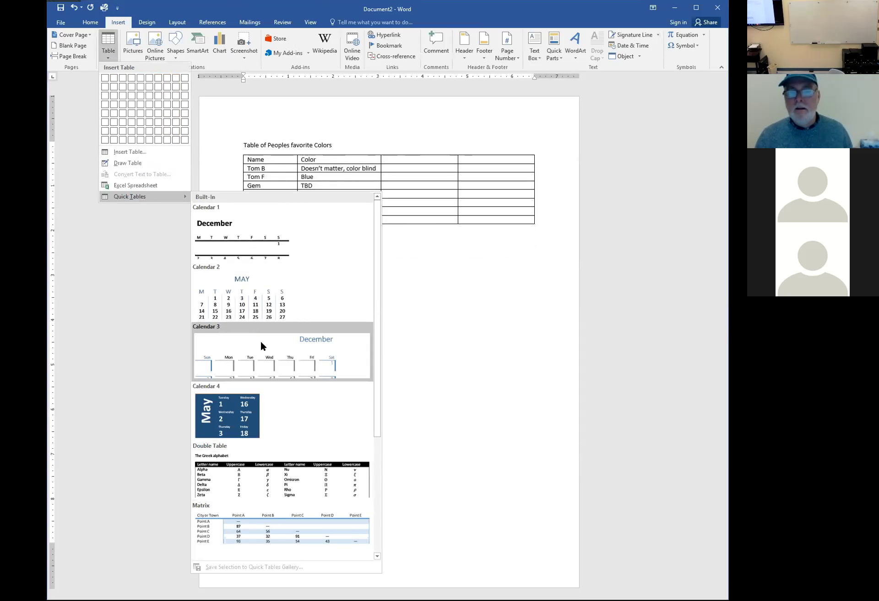
scroll(257, 315, down, 3)
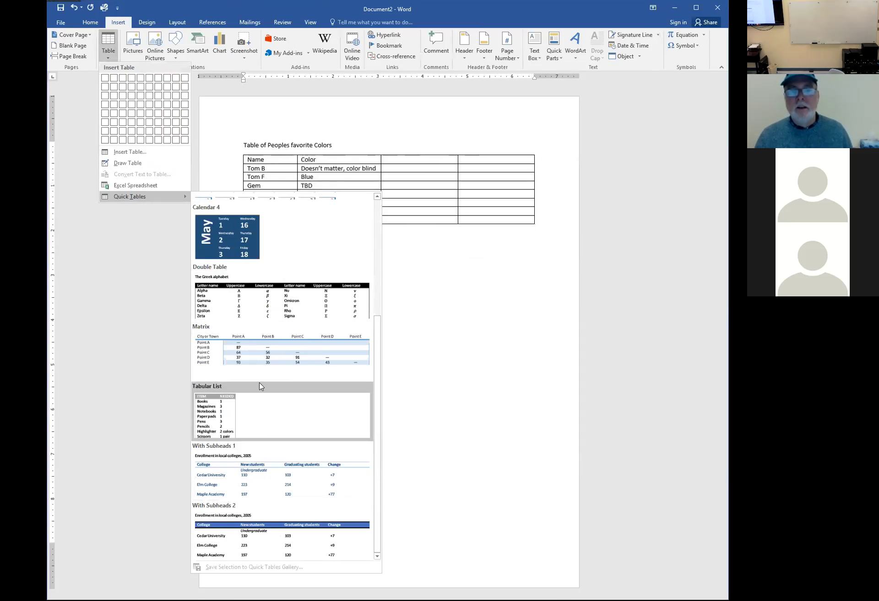
click(128, 153)
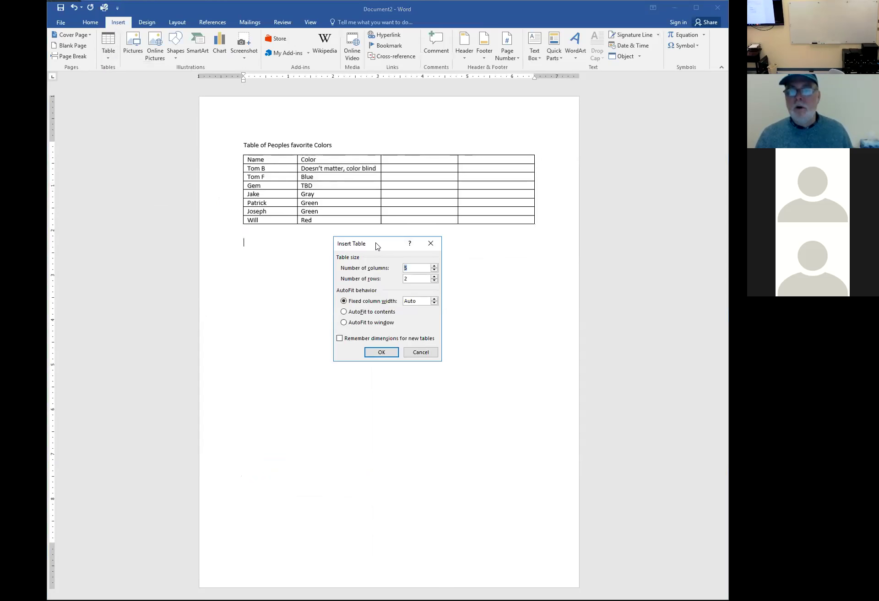
Insert an empty table of 5 columns and 4 rows below the favourite-colours table
drag(377, 246, 483, 248)
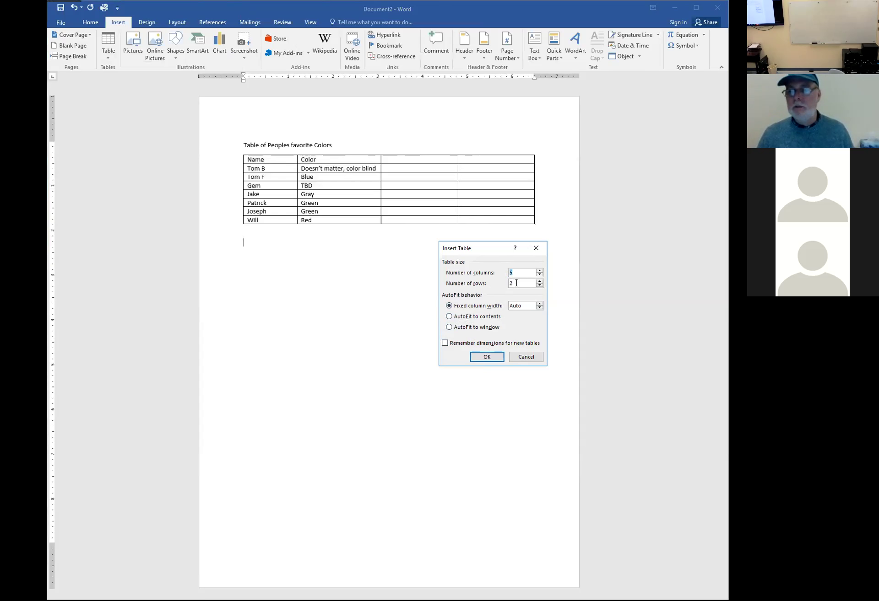
click(540, 281)
click(540, 281)
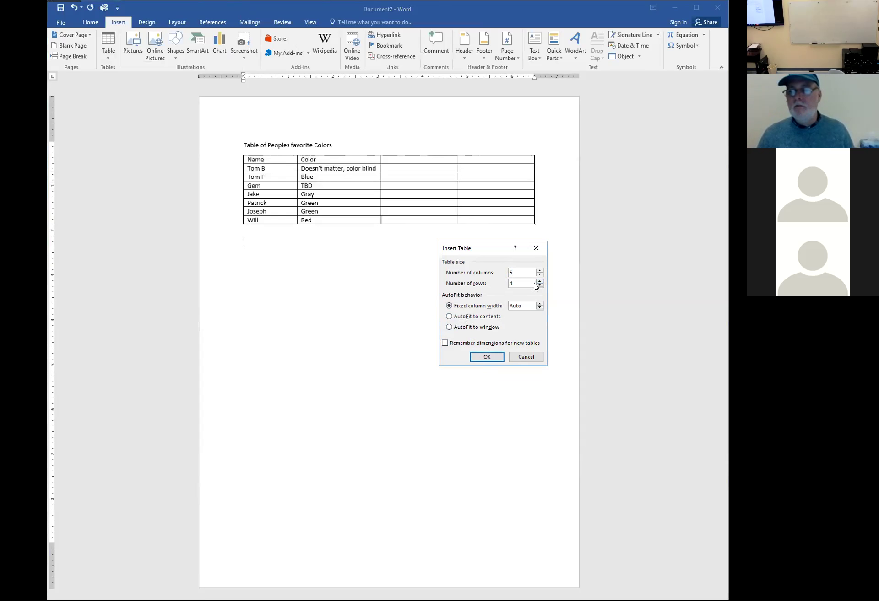
click(488, 357)
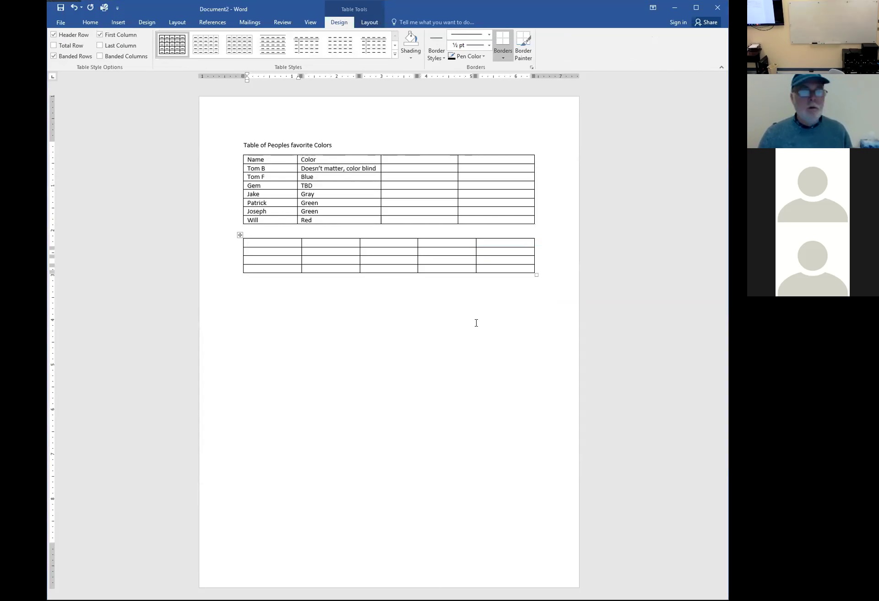
Apply the Grid Table 5 Dark - Accent 5 style to all rows of the favourite-colours table
drag(229, 160, 228, 223)
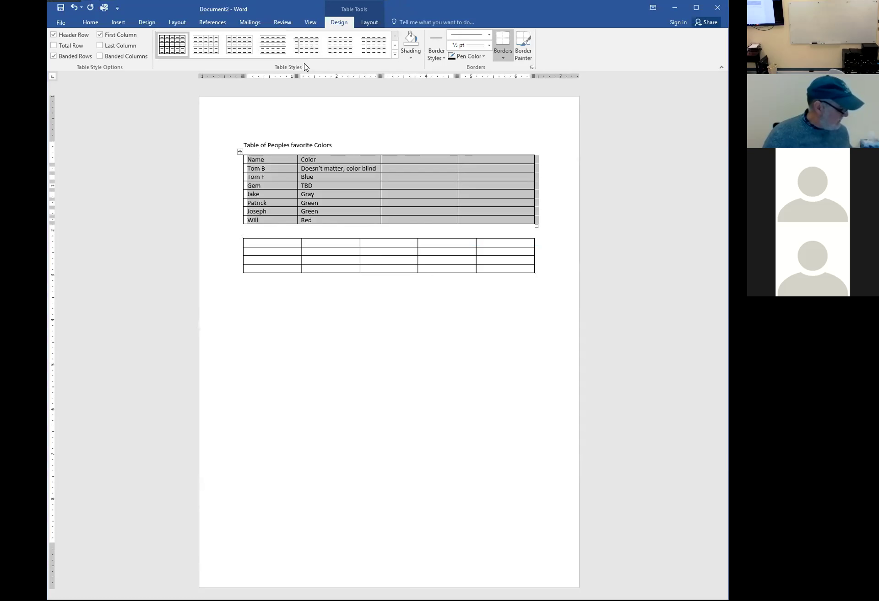
click(392, 56)
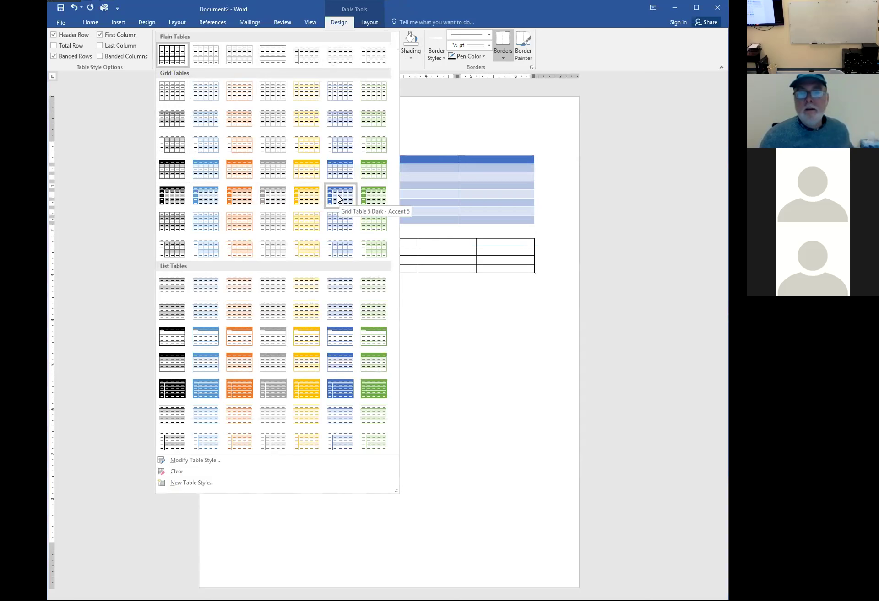
click(338, 198)
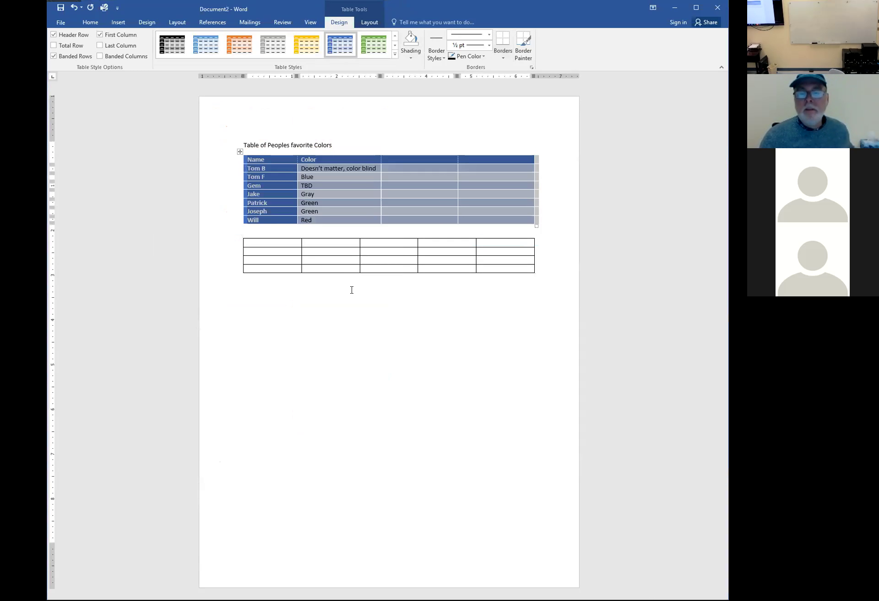
click(348, 291)
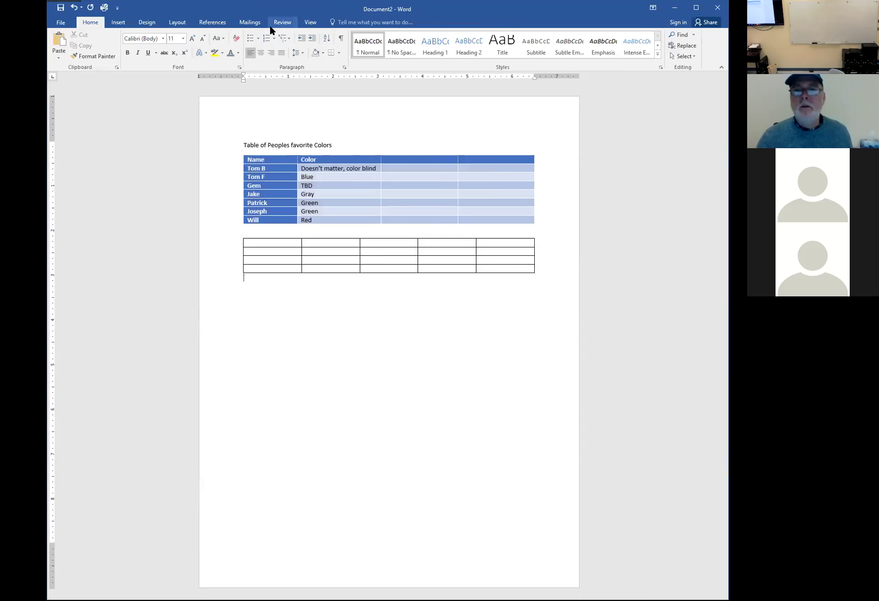
click(350, 207)
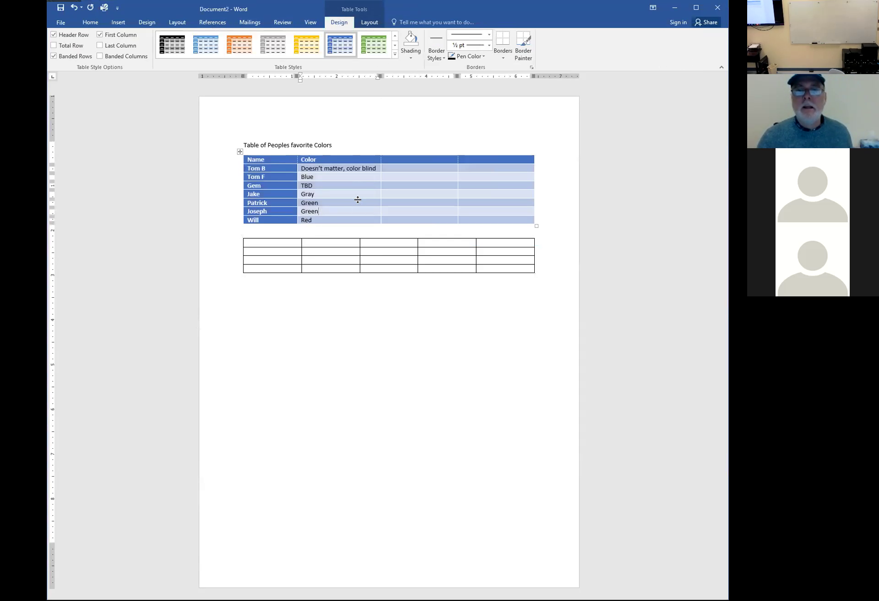
click(394, 45)
click(395, 45)
click(395, 45)
click(395, 45)
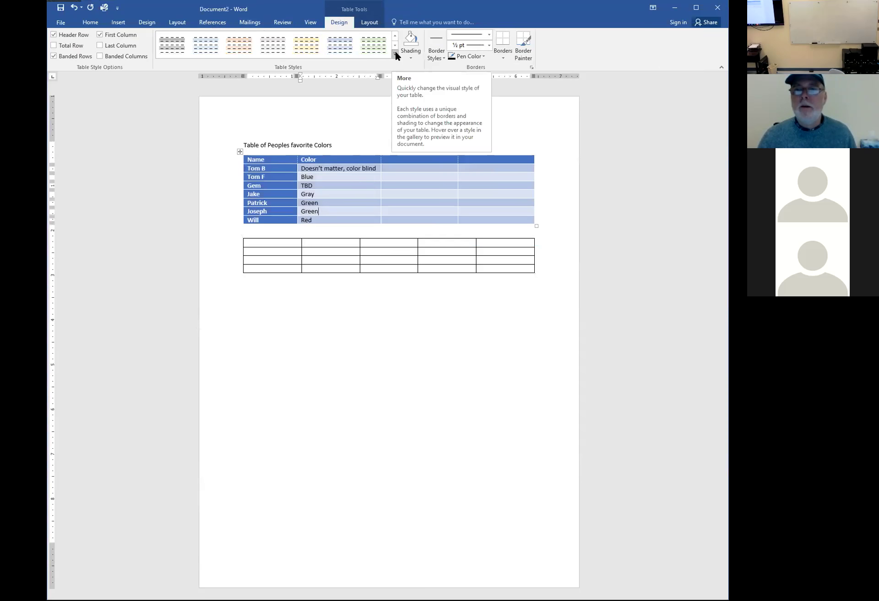
click(395, 55)
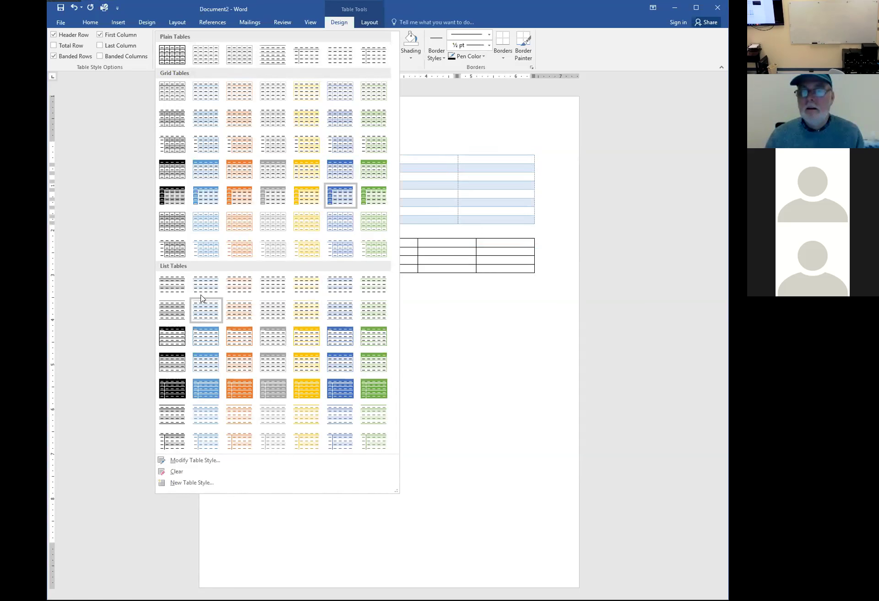
click(334, 190)
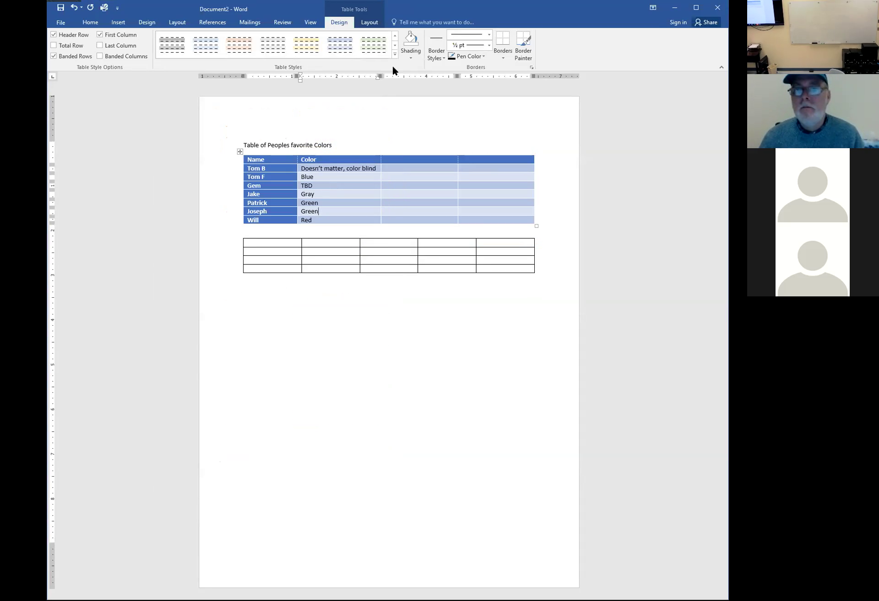
Select the whole favourite-colours table, try Border Painter, then open Borders and Shading from the Borders list
click(505, 60)
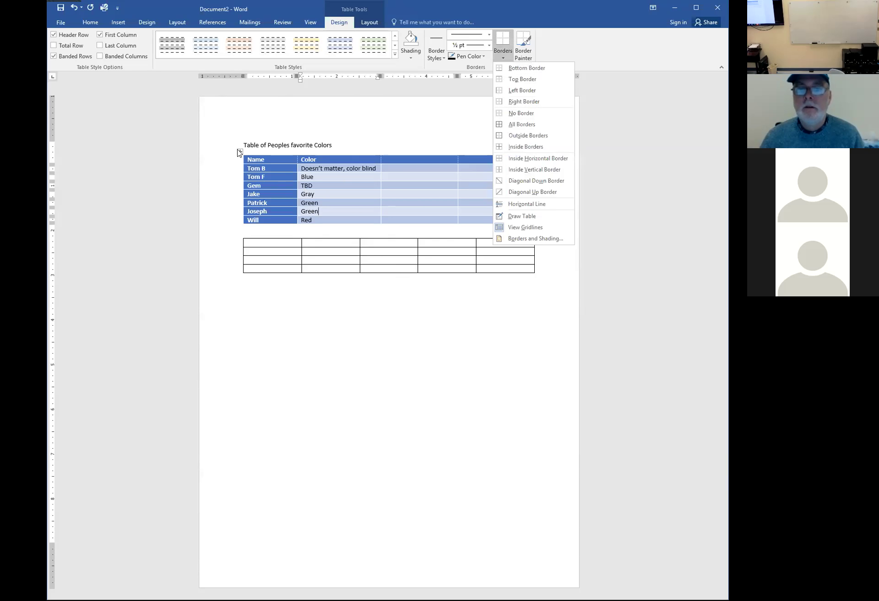
click(239, 153)
click(239, 151)
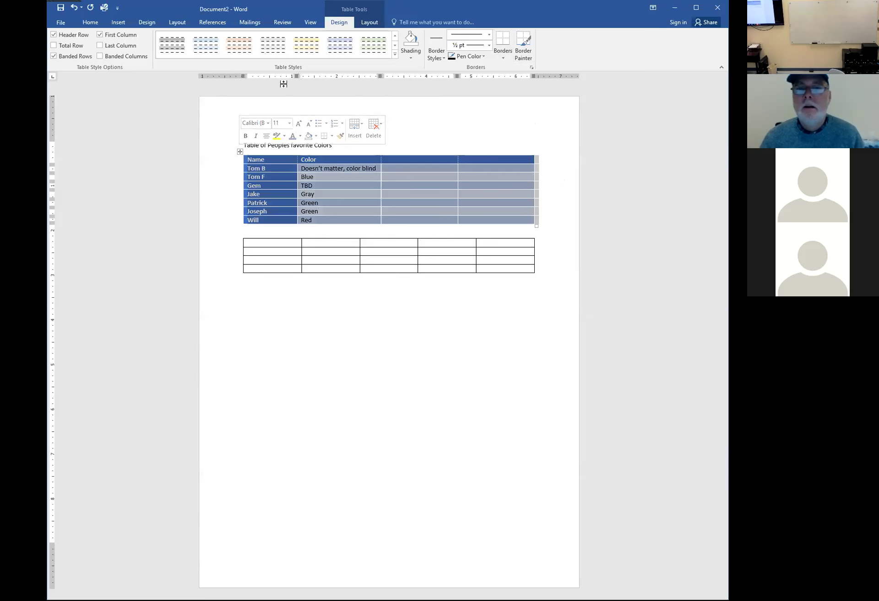
click(519, 59)
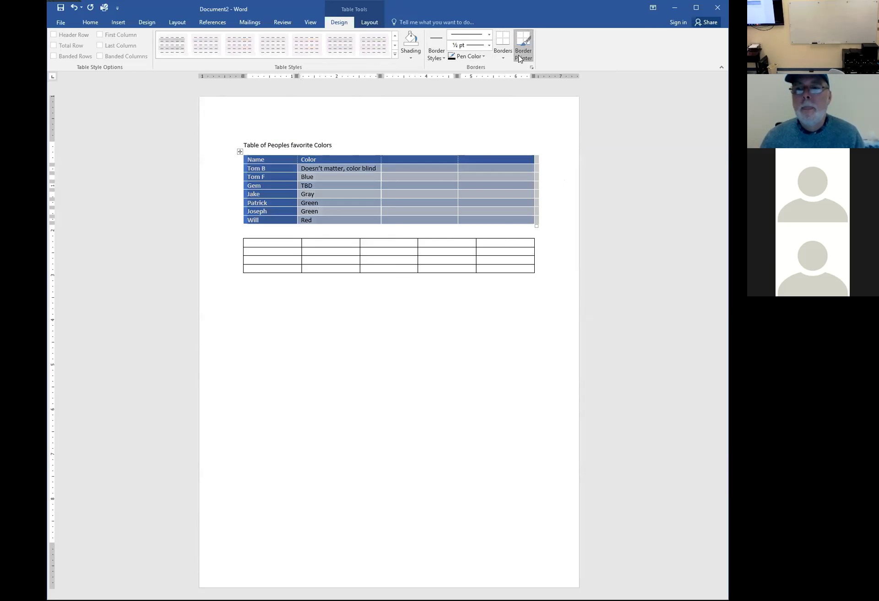
click(503, 54)
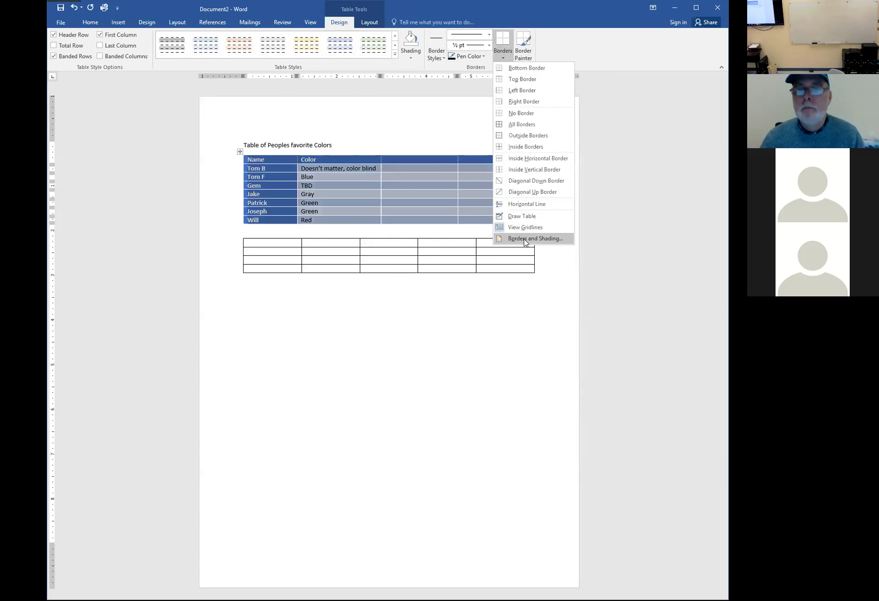
click(525, 240)
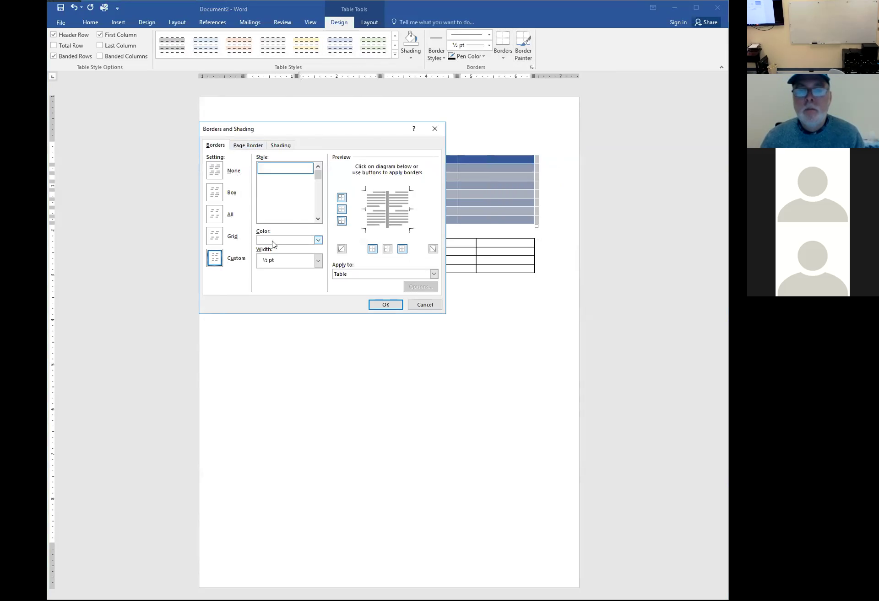
Experiment with preview borders and the None, Box, All, Grid and Custom settings, ending on Custom
click(318, 219)
click(367, 204)
click(376, 192)
click(387, 200)
click(373, 228)
click(215, 171)
click(214, 192)
click(215, 212)
click(214, 236)
click(216, 258)
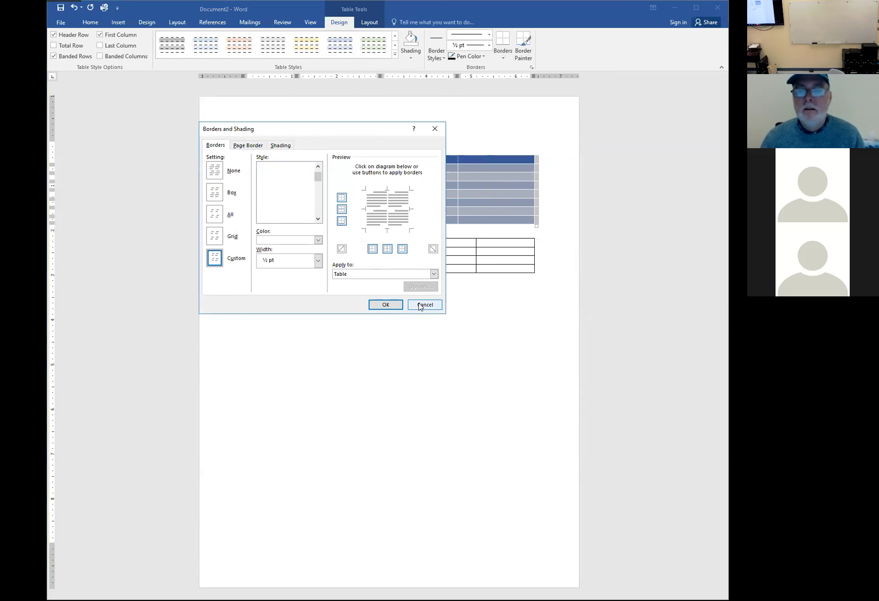
Set the border line to a thick 3 pt 3-D style in orange
click(319, 241)
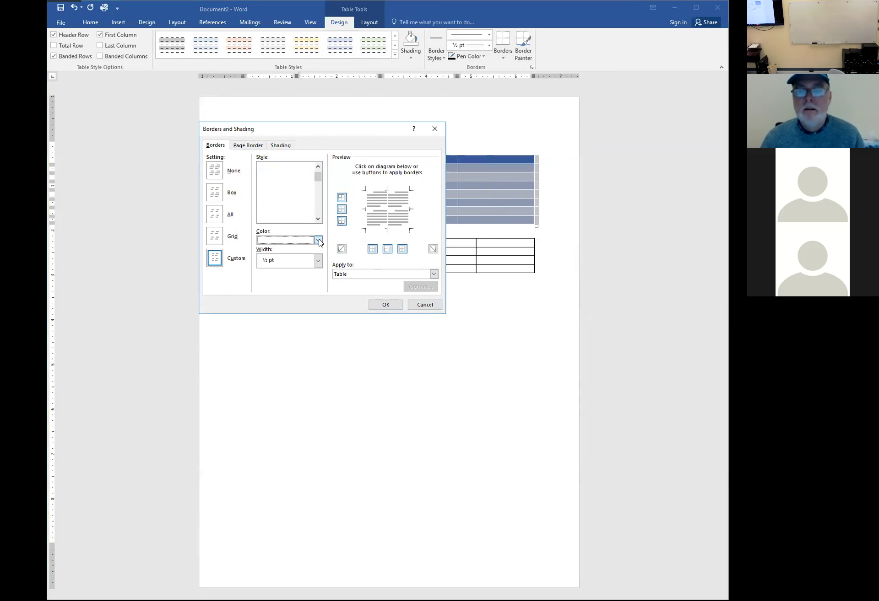
click(319, 241)
click(300, 248)
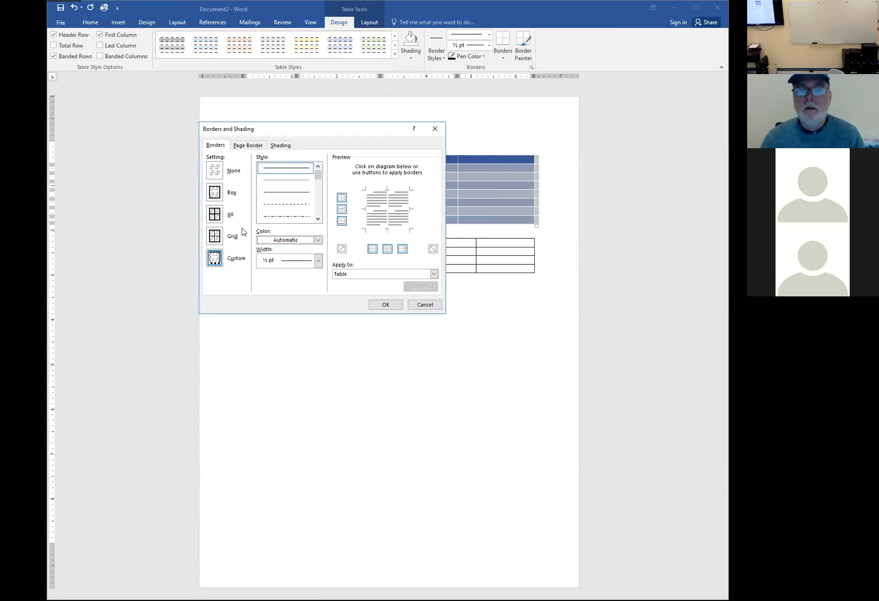
click(318, 201)
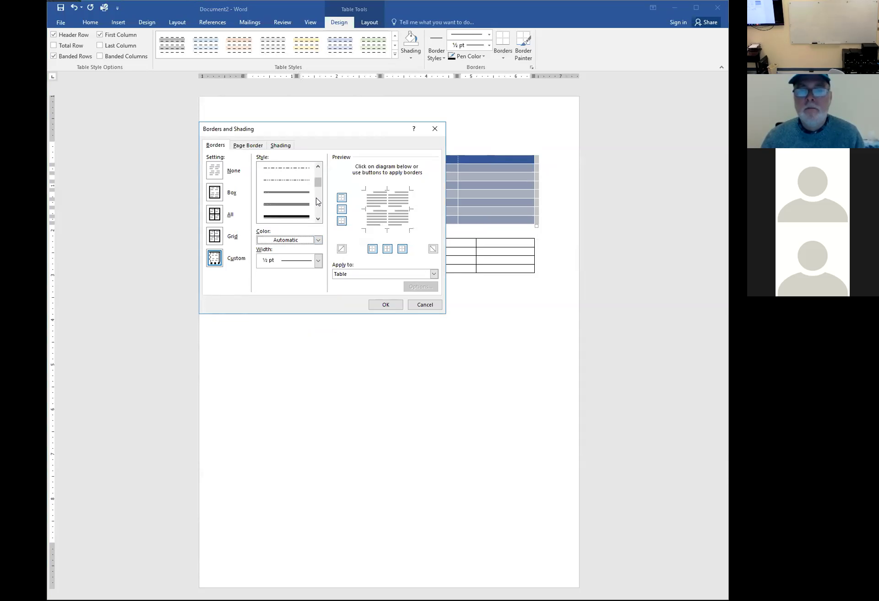
click(318, 210)
click(318, 209)
click(318, 209)
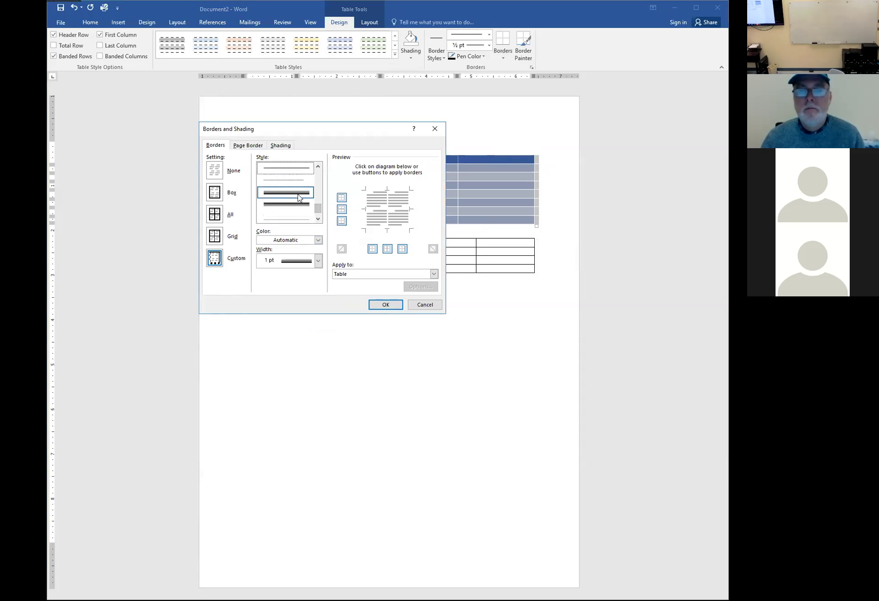
click(303, 216)
click(318, 240)
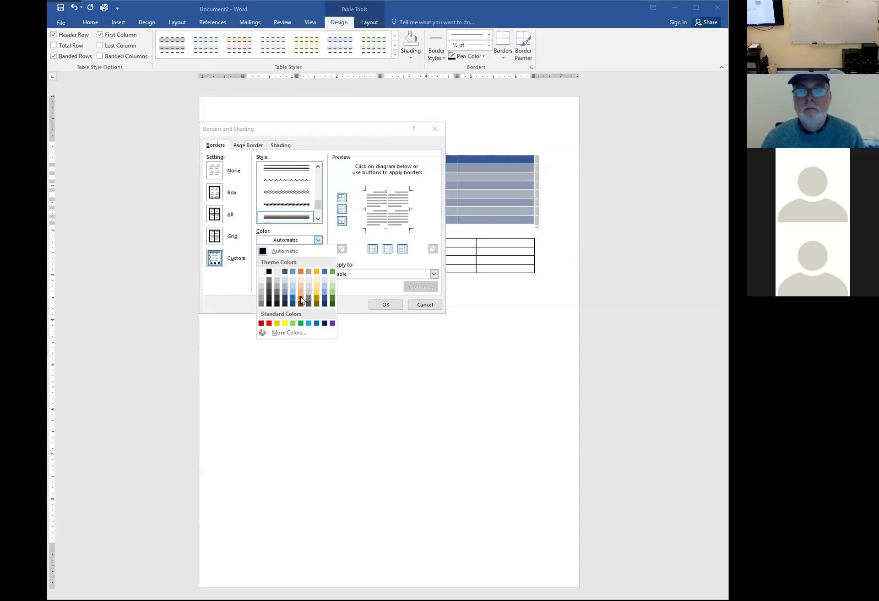
click(301, 299)
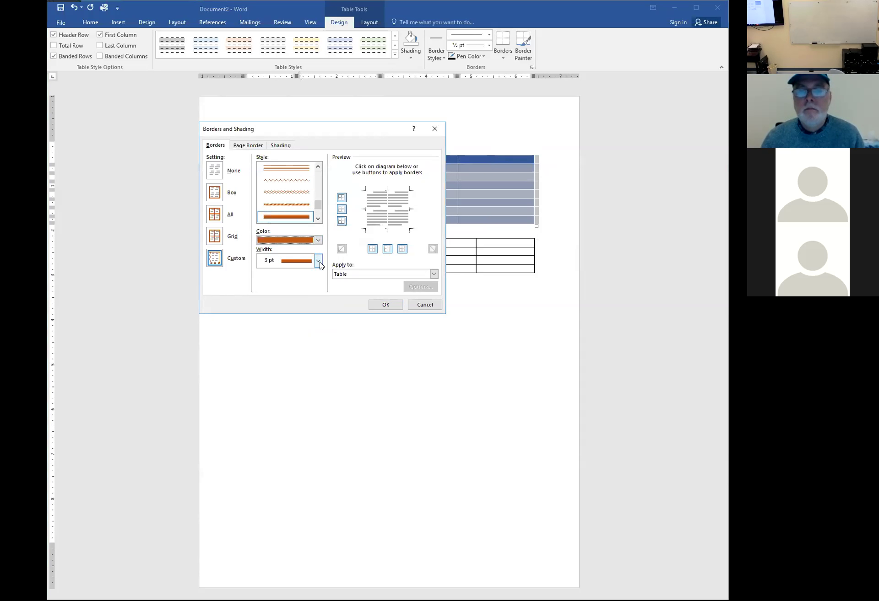
Apply the orange border to the top, left, bottom and right edges and confirm
click(377, 192)
click(366, 204)
click(376, 228)
click(410, 216)
click(390, 305)
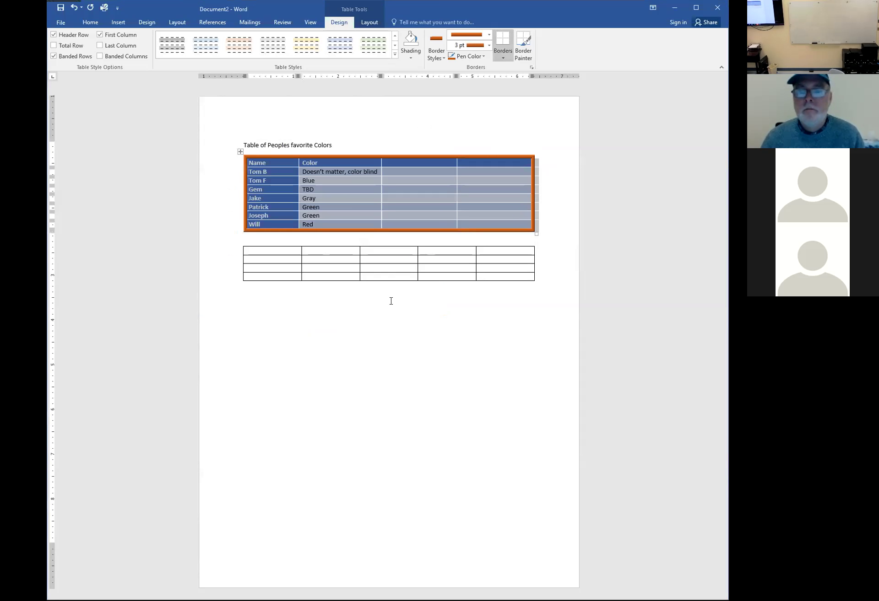
right_click(390, 301)
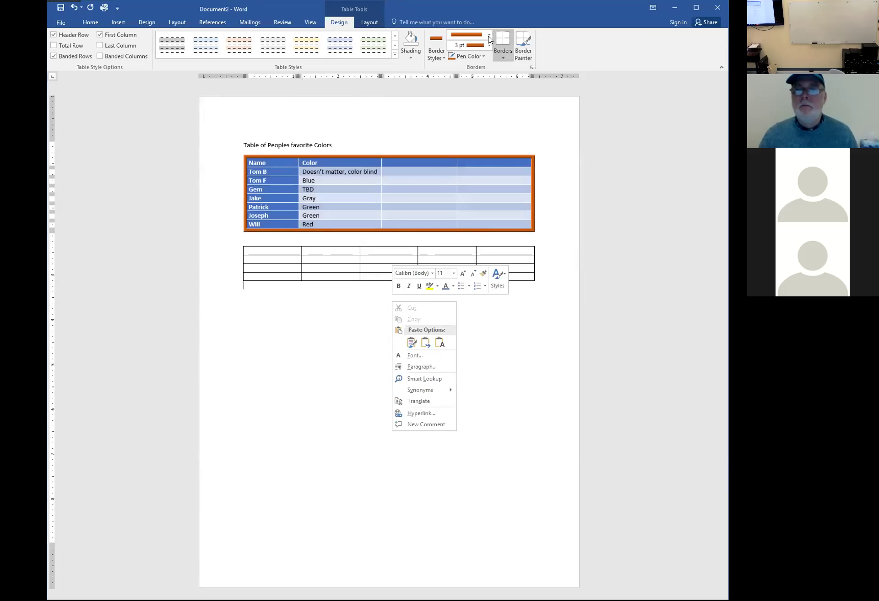
key(Escape)
click(362, 189)
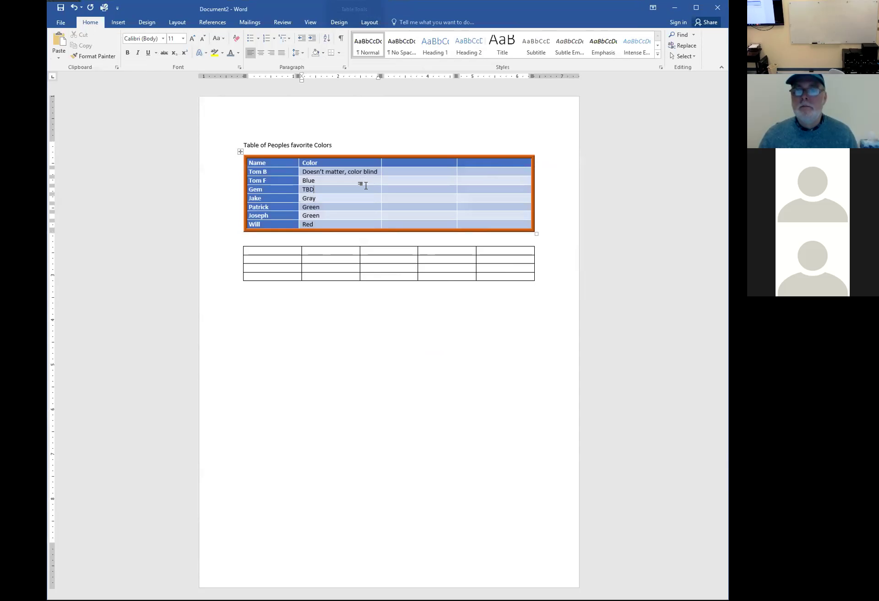
click(240, 152)
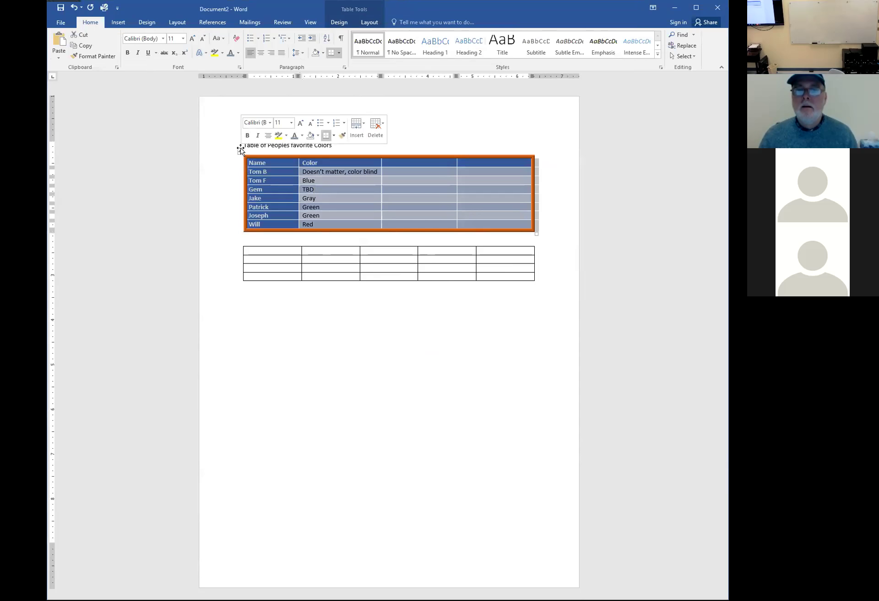
click(335, 23)
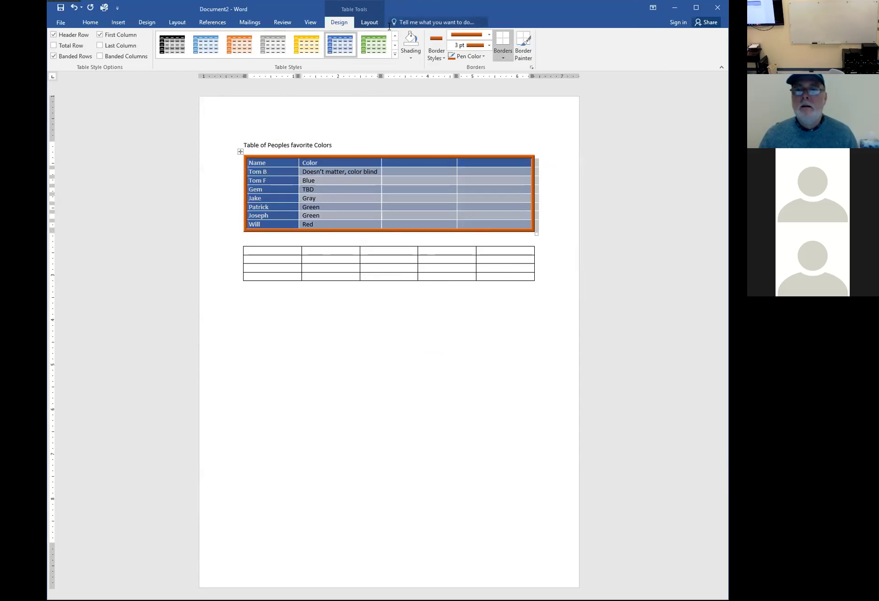
click(490, 37)
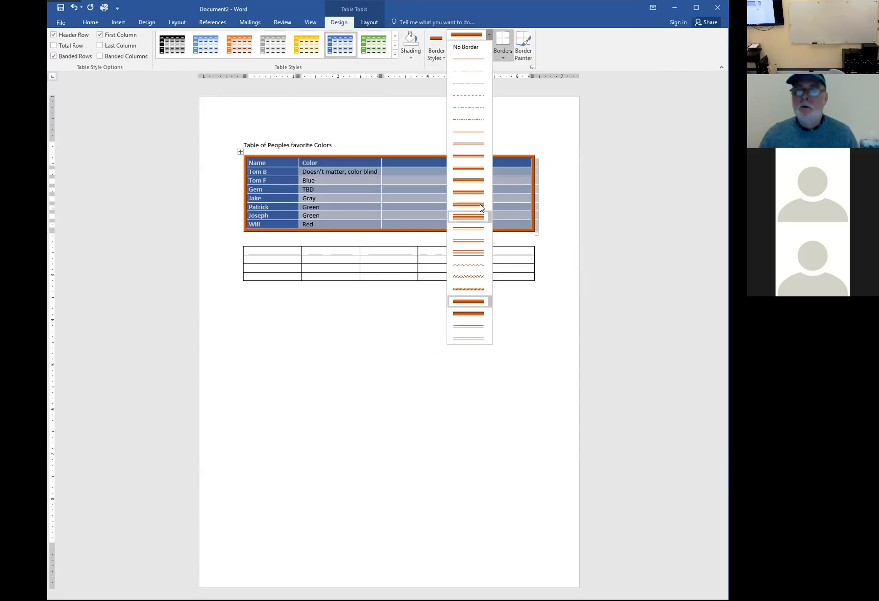
click(489, 36)
click(489, 46)
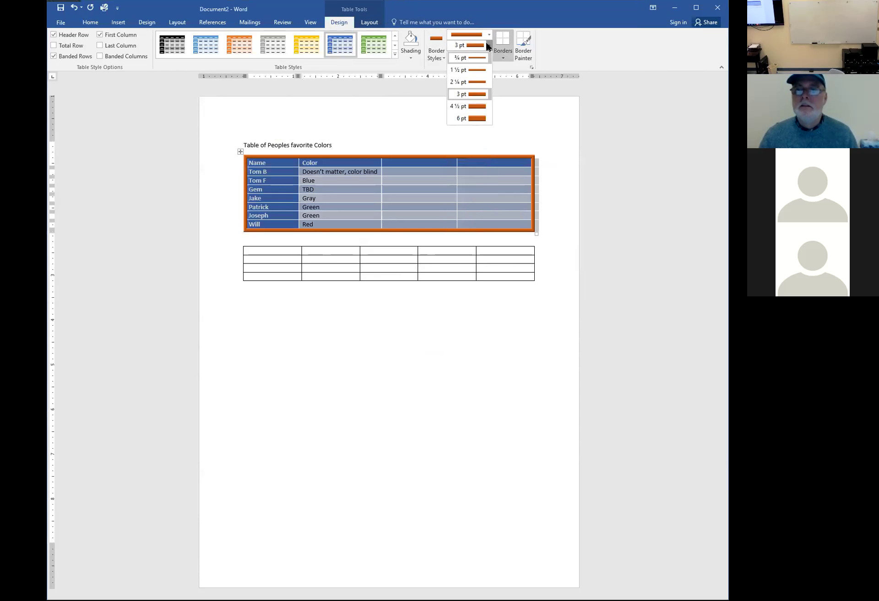
click(488, 45)
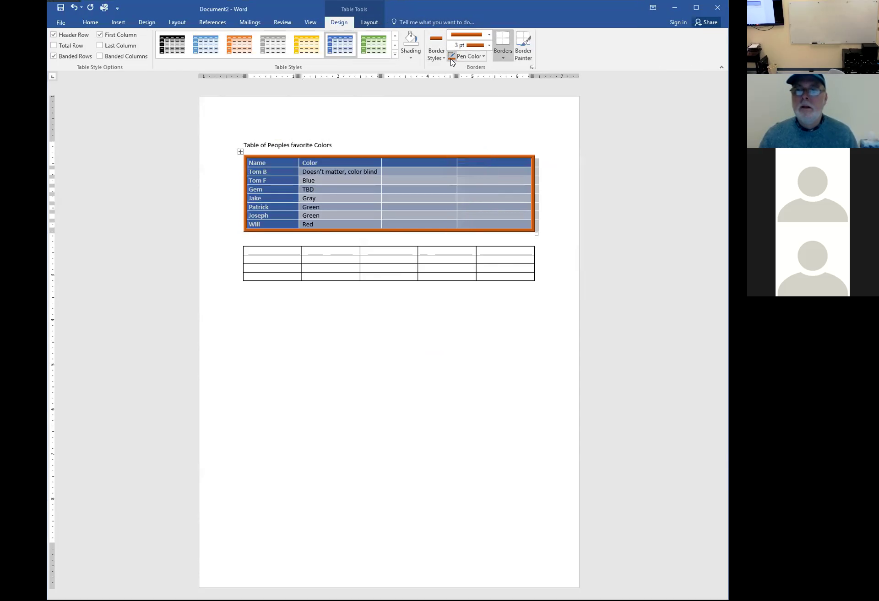
click(483, 57)
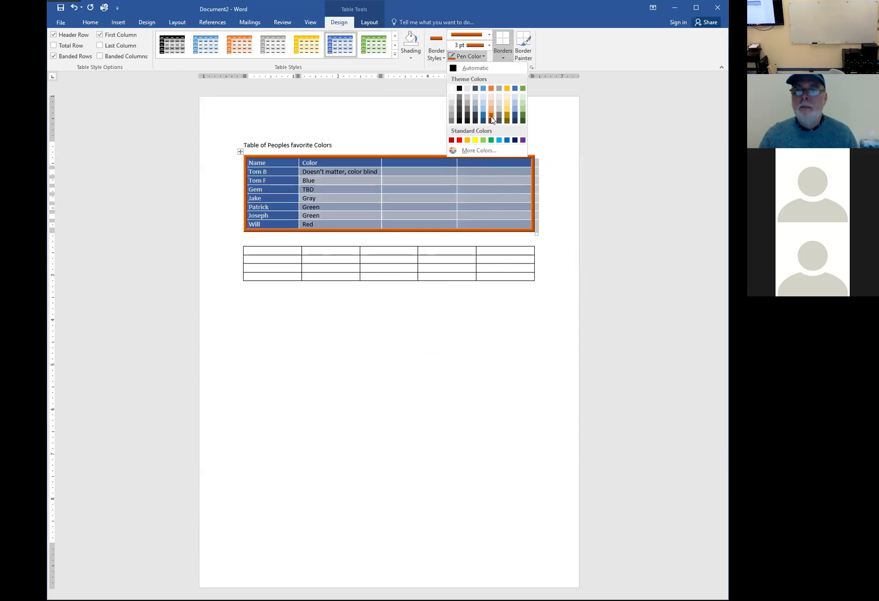
click(484, 57)
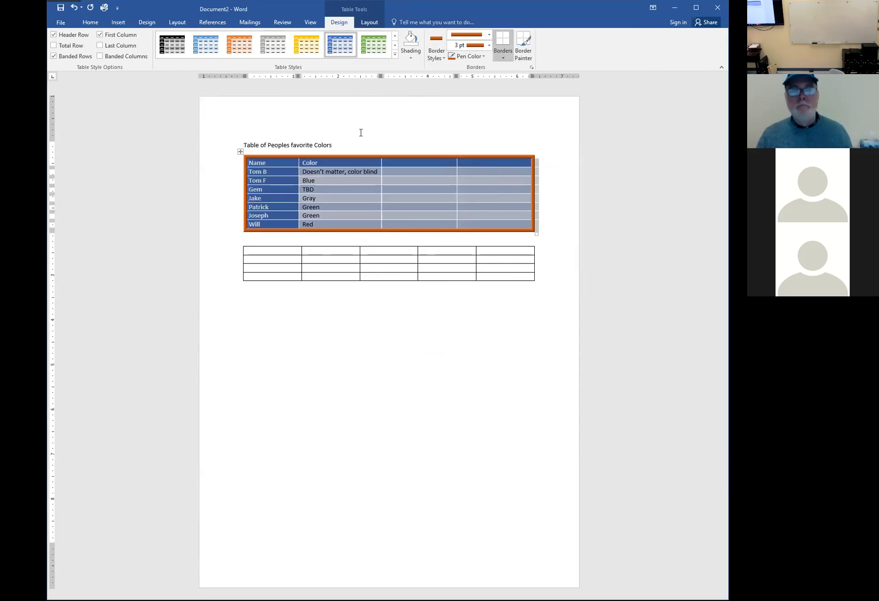
drag(247, 253, 511, 277)
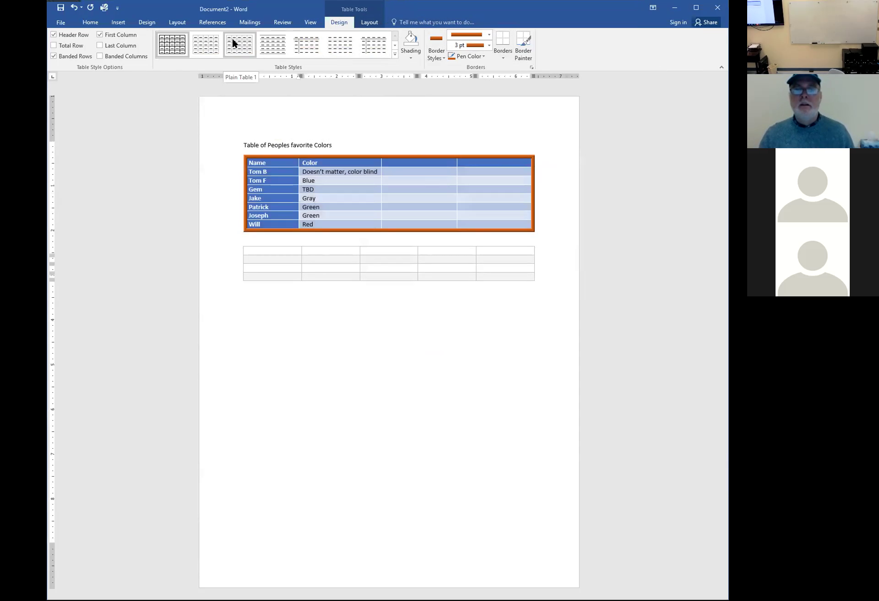
Give the whole second table a black-header Grid Table style
click(341, 323)
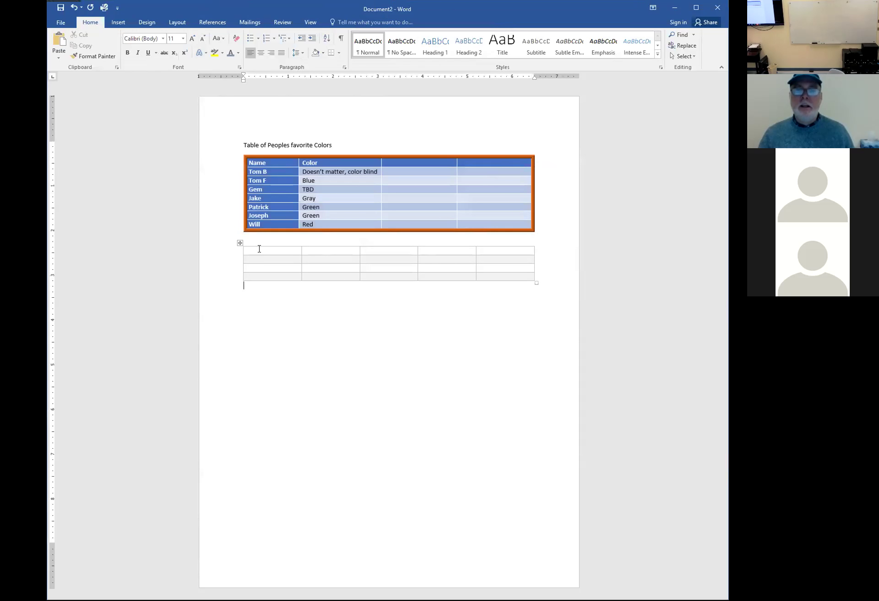
click(262, 255)
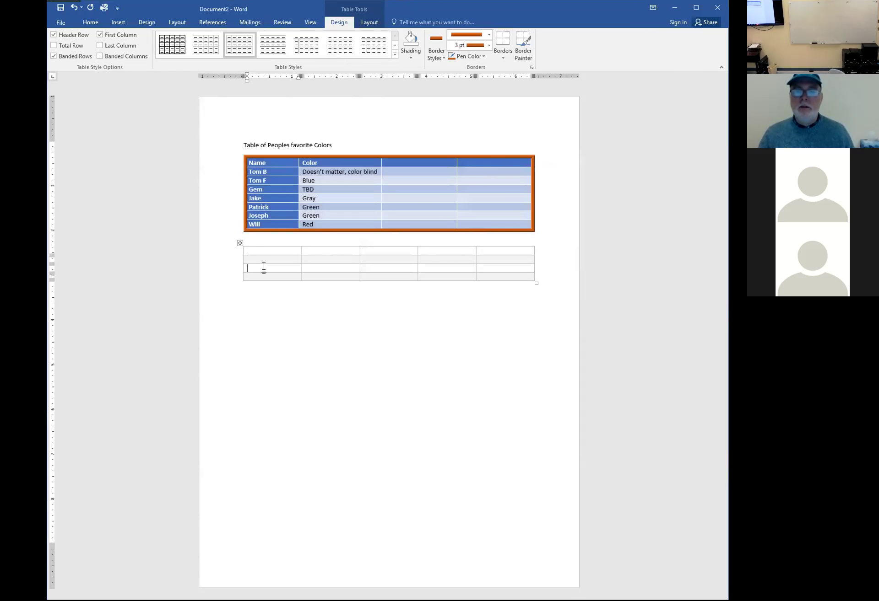
click(240, 243)
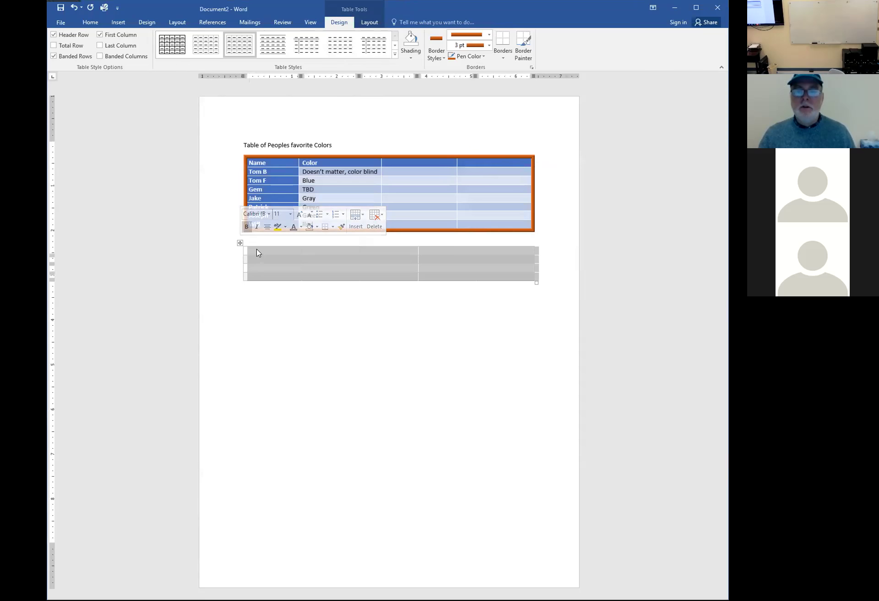
click(396, 55)
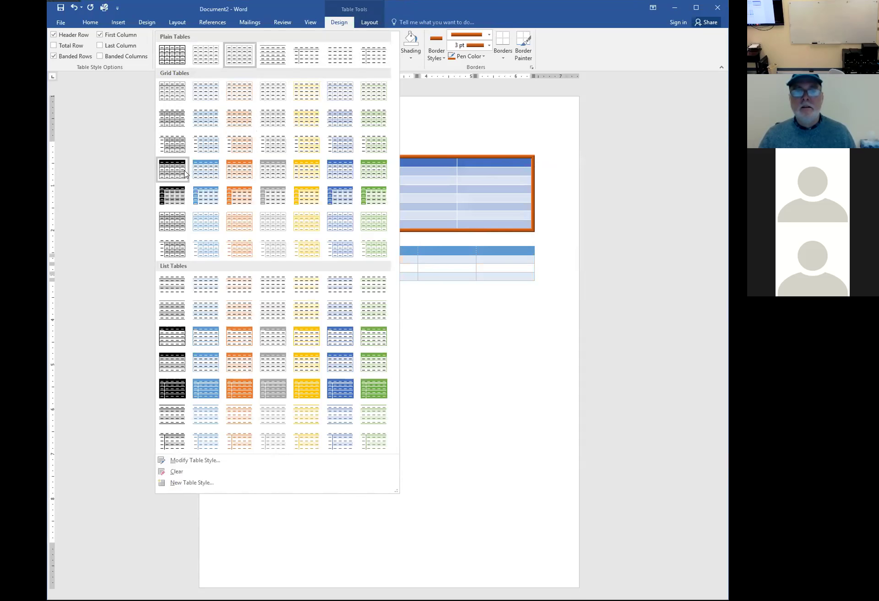
click(179, 170)
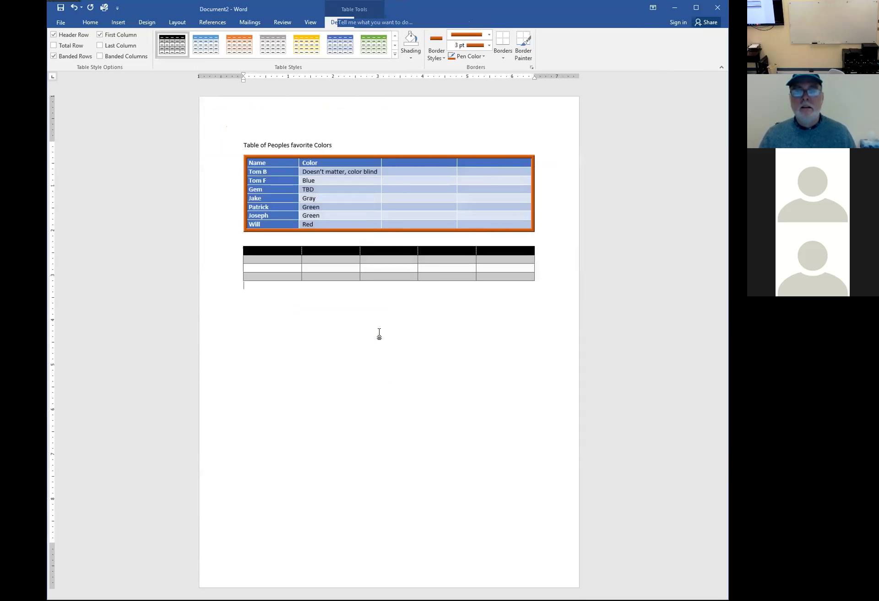
Type the headings Name and Color into the second table's first two header cells
key(Up)
key(Up)
key(Up)
key(Up)
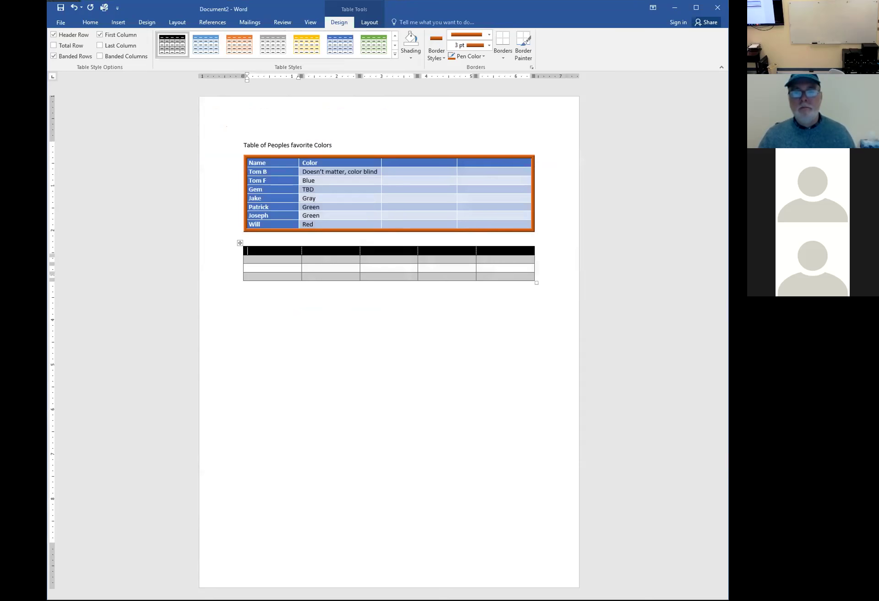
text(Name)
key(Tab)
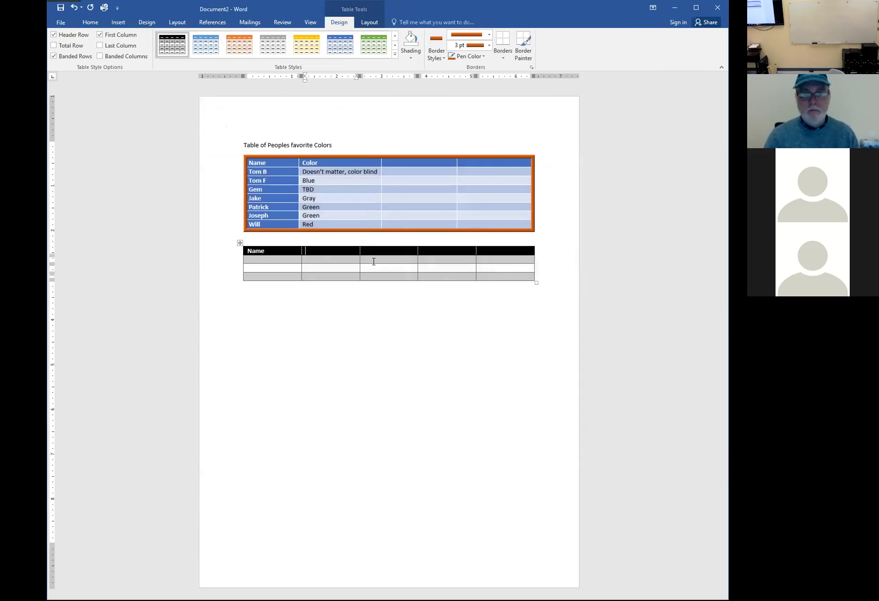
text(Color)
key(Return)
key(BackSpace)
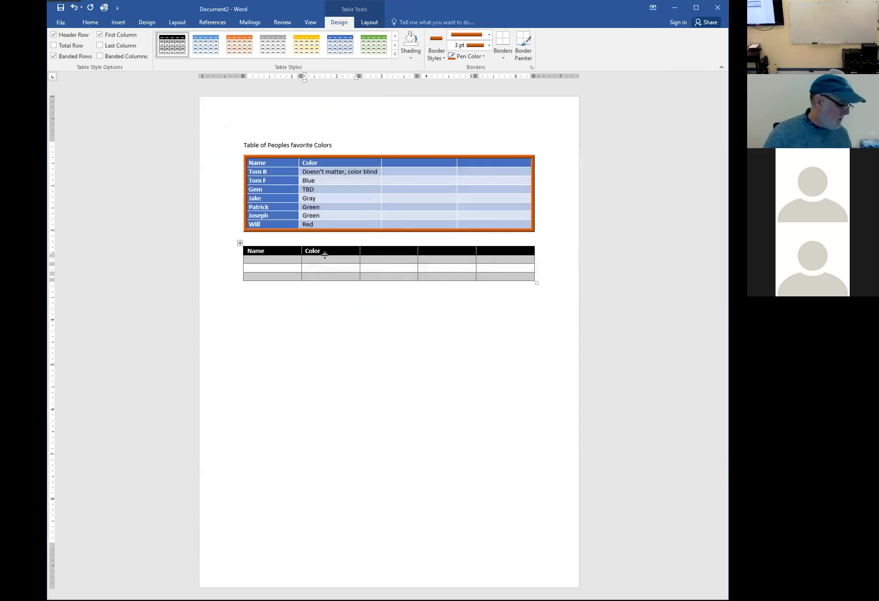
key(Down)
key(Down)
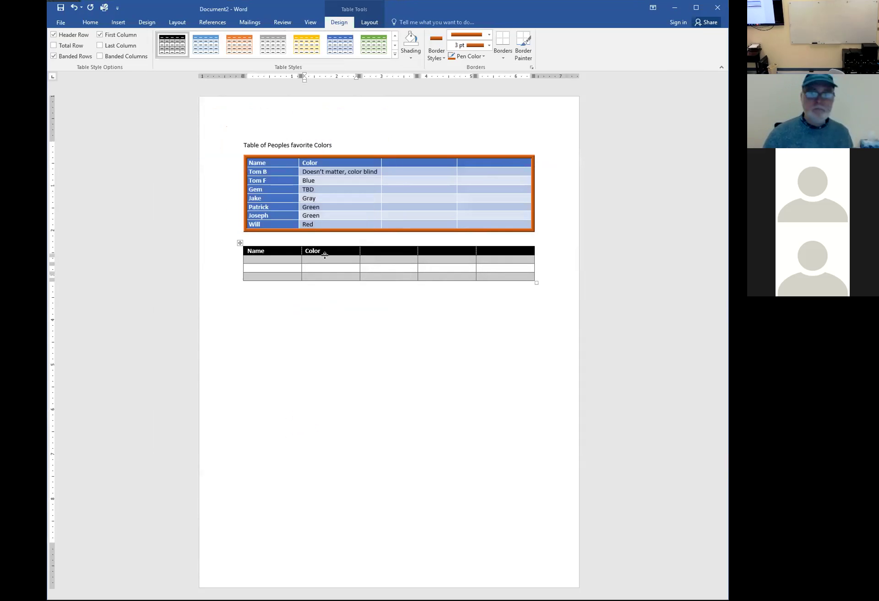
drag(279, 158, 486, 221)
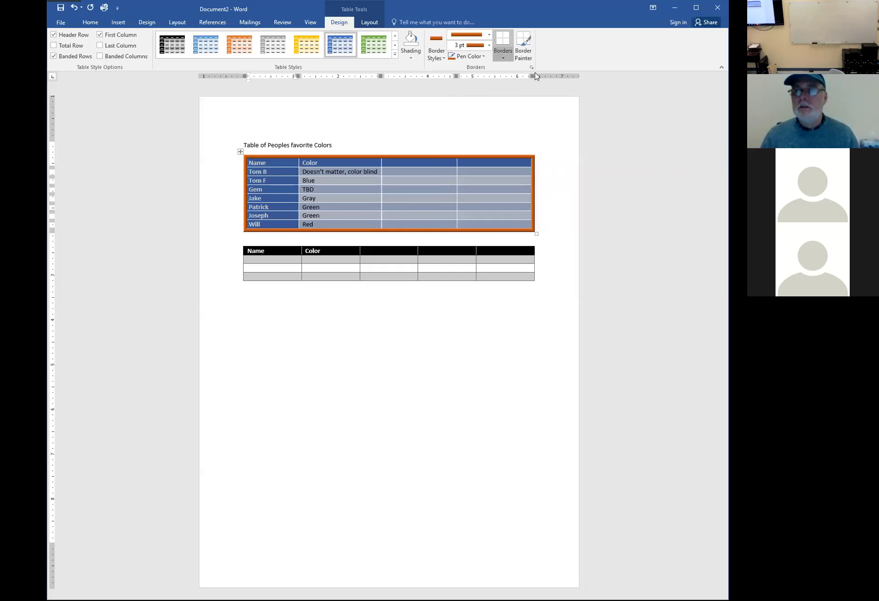
click(502, 56)
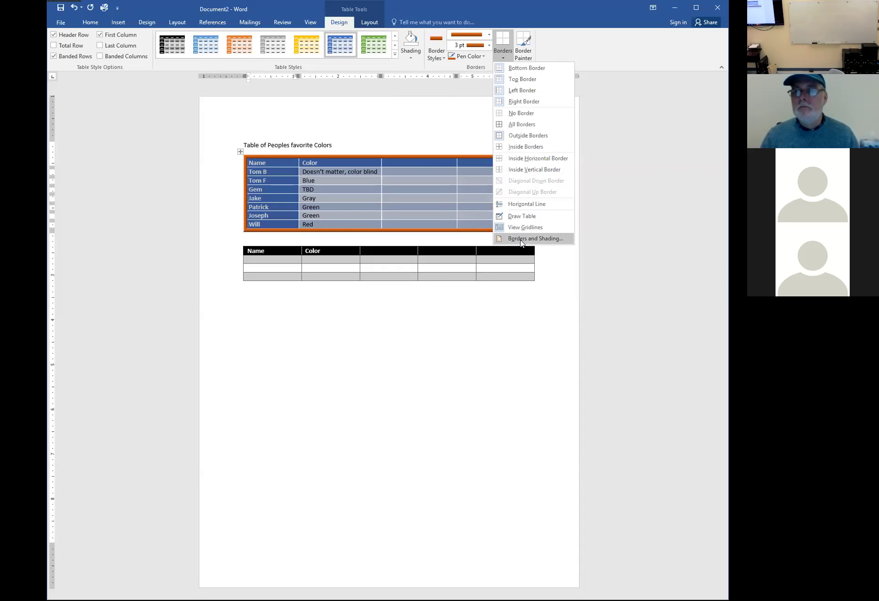
click(520, 240)
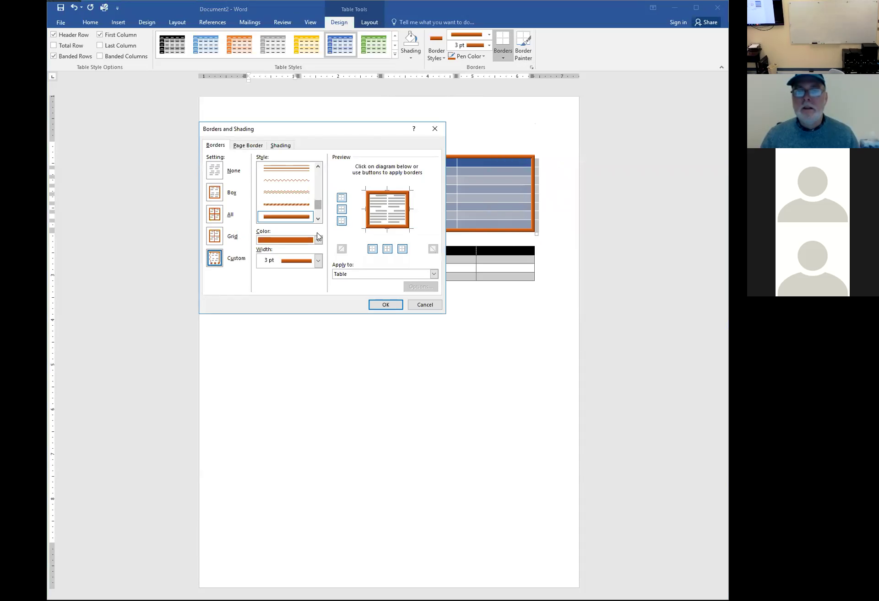
click(386, 207)
click(318, 241)
click(318, 241)
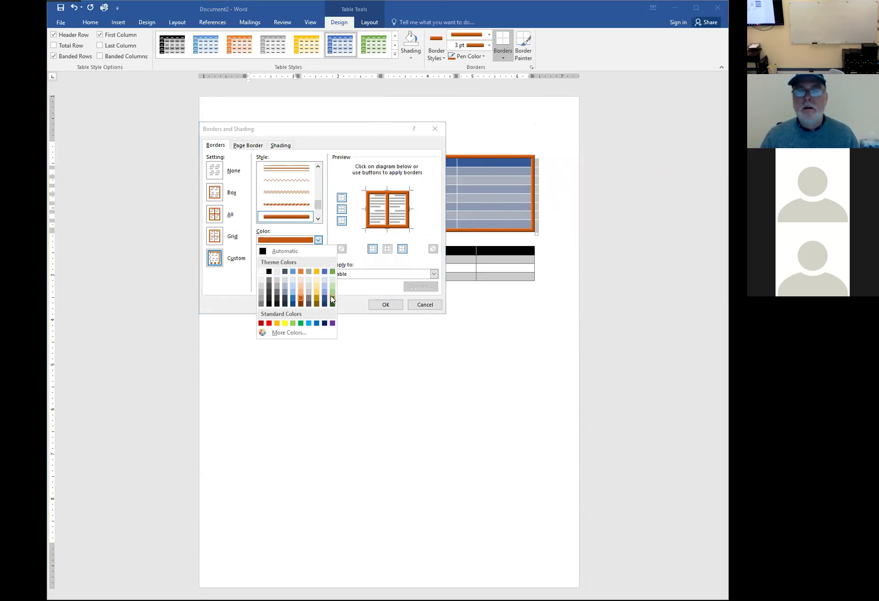
key(Escape)
scroll(319, 197, up, 3)
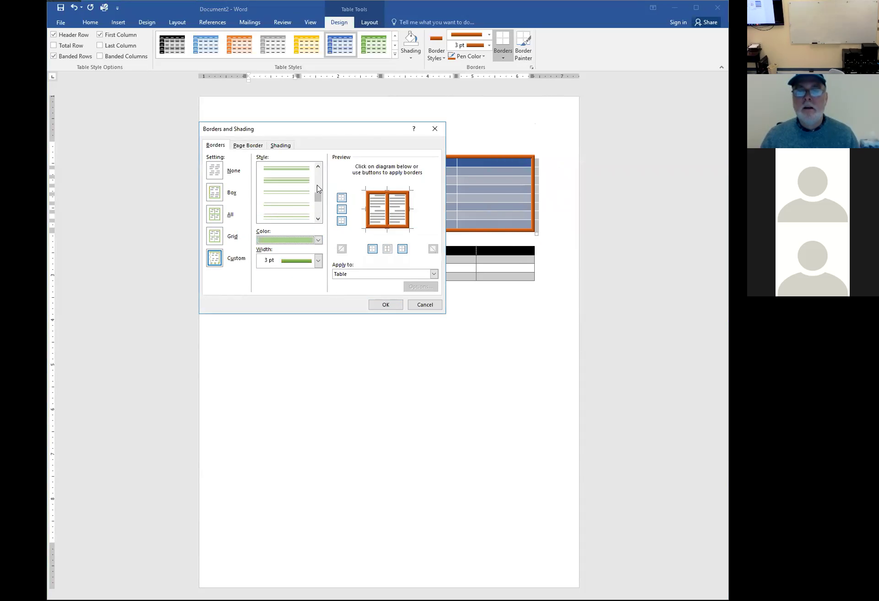
scroll(319, 177, up, 2)
click(304, 170)
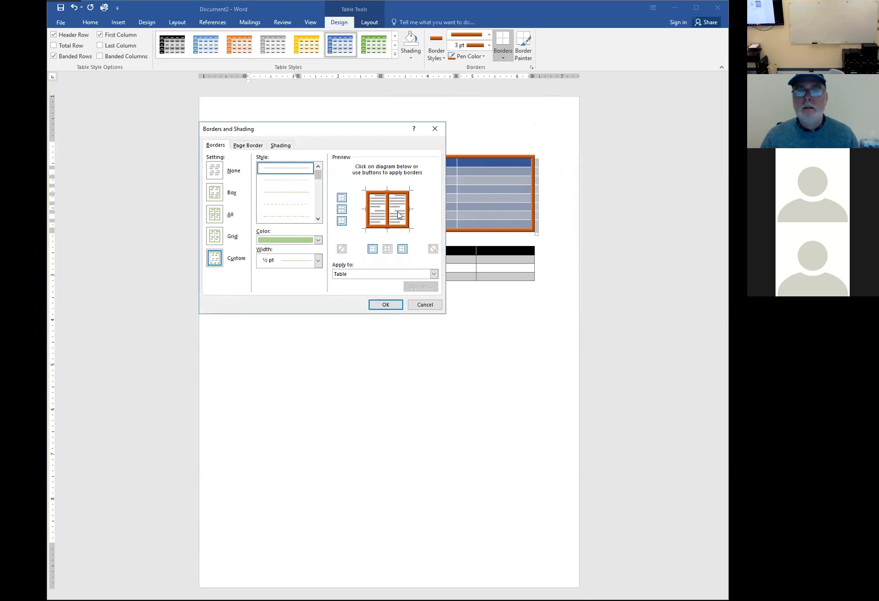
click(387, 206)
click(394, 214)
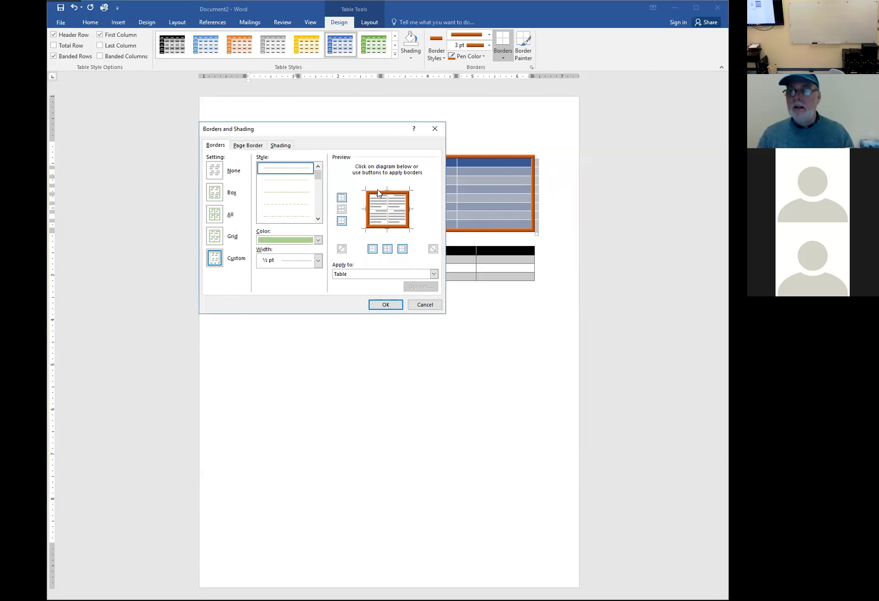
click(384, 305)
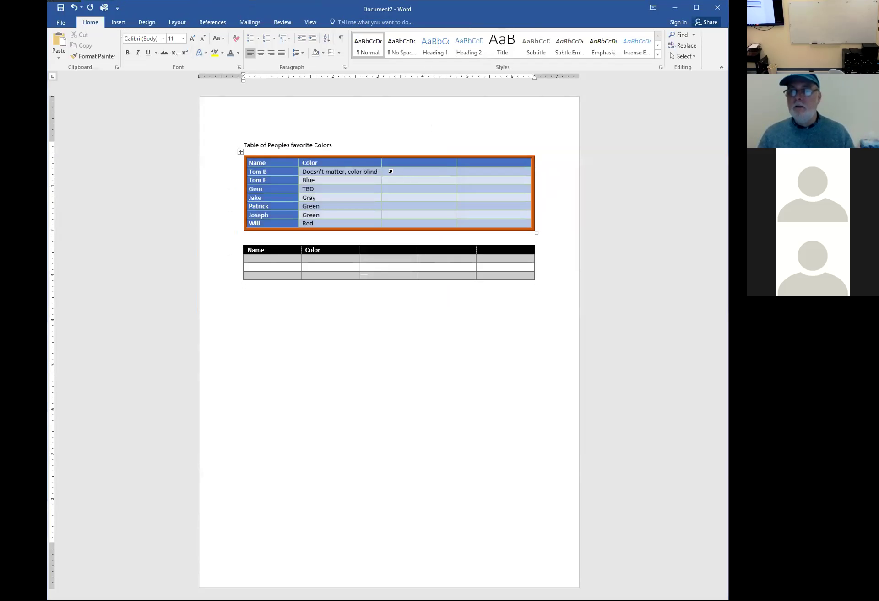
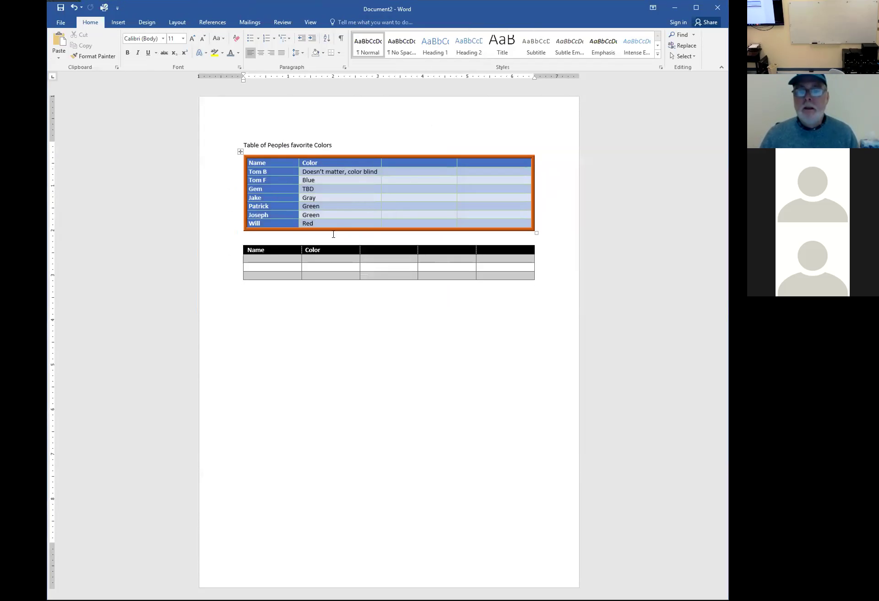
Add an empty paragraph below the second table and insert a 4×4 table there
click(275, 178)
click(241, 180)
click(330, 194)
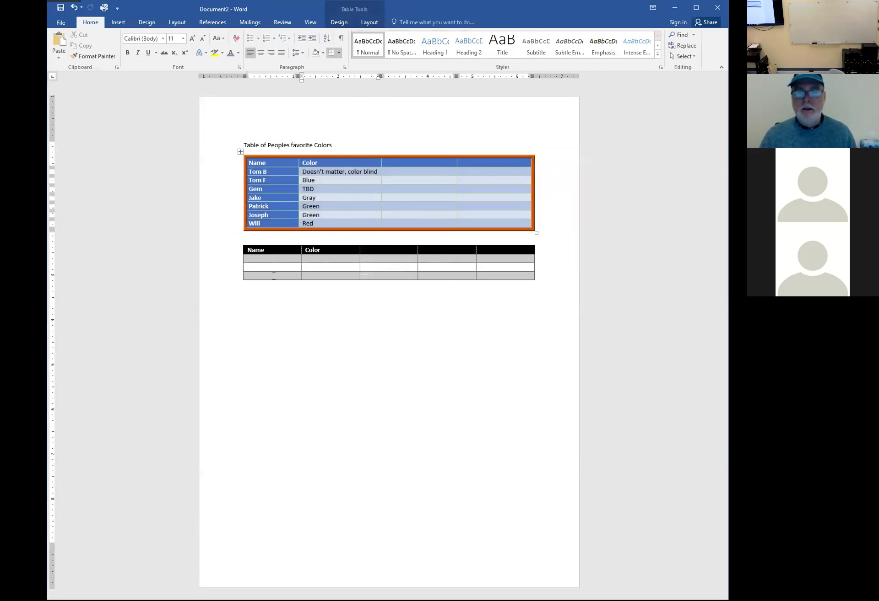
click(260, 305)
key(Return)
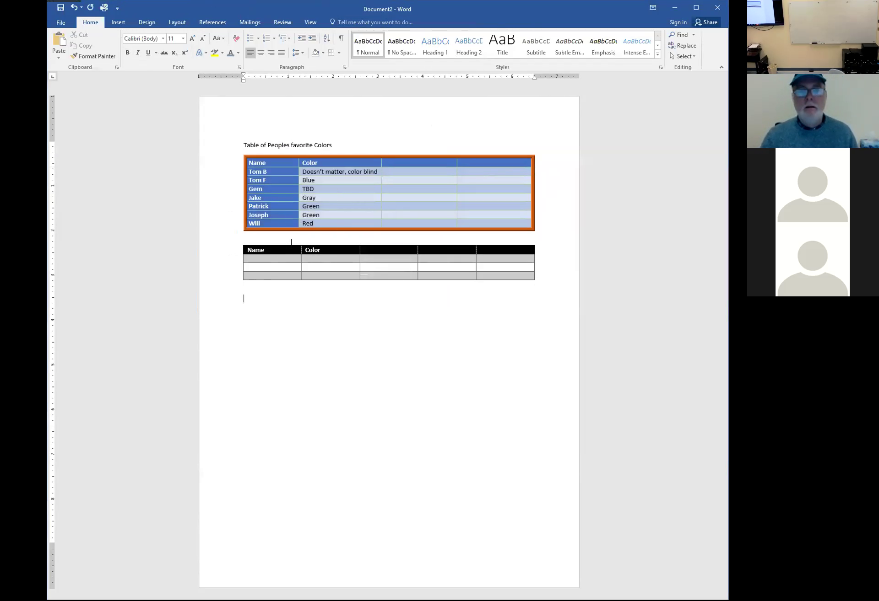
click(118, 22)
click(113, 61)
click(132, 108)
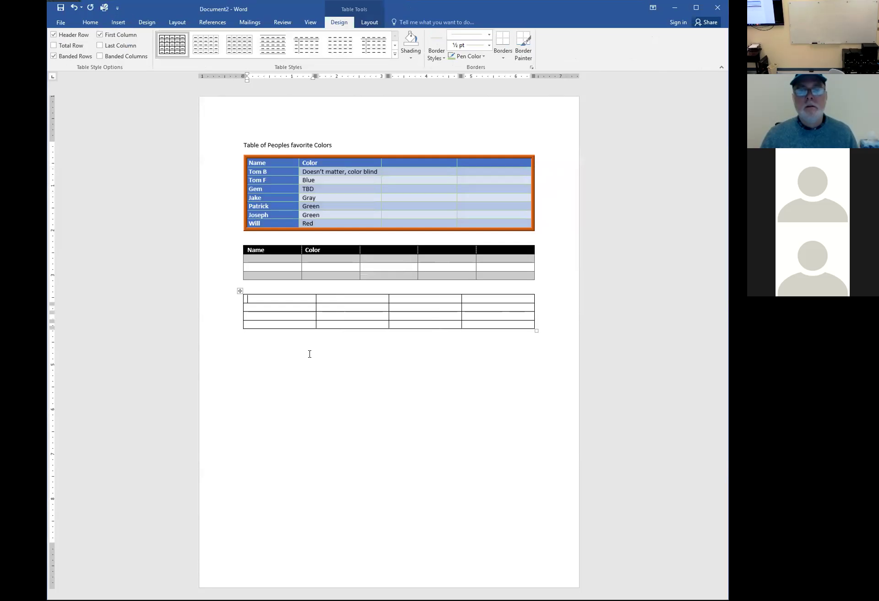
Fill the first row with Carrots, Peas, Broccoli and Corn
click(297, 305)
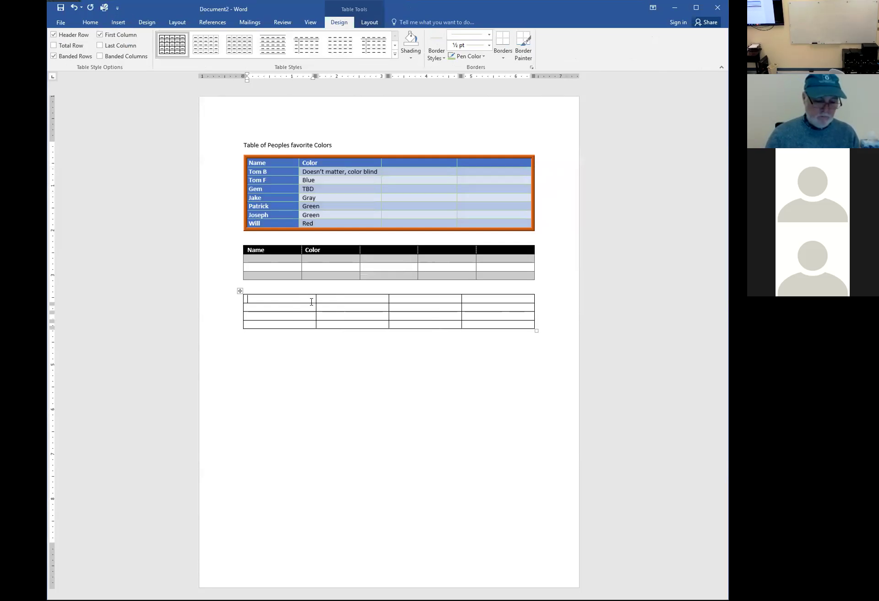
text(Carrots)
key(Return)
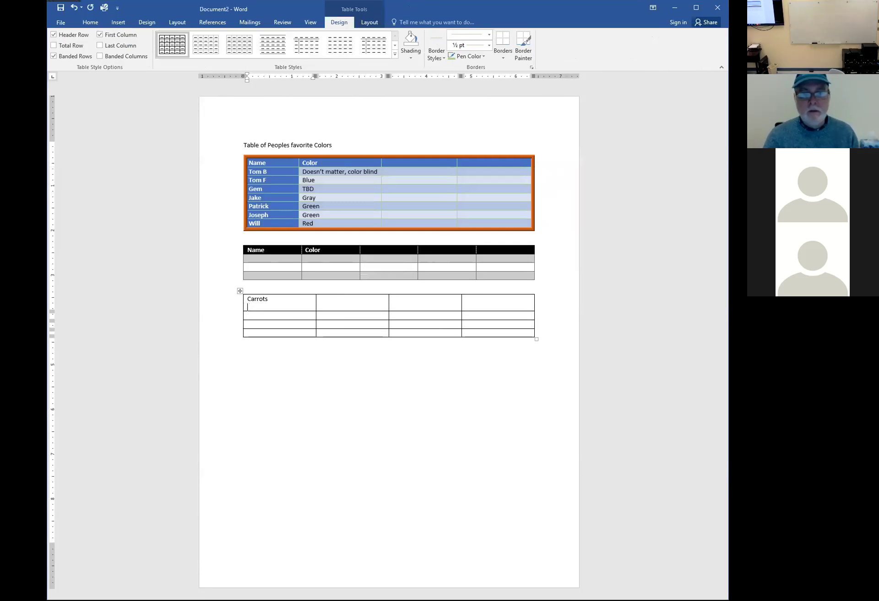
key(BackSpace)
key(Tab)
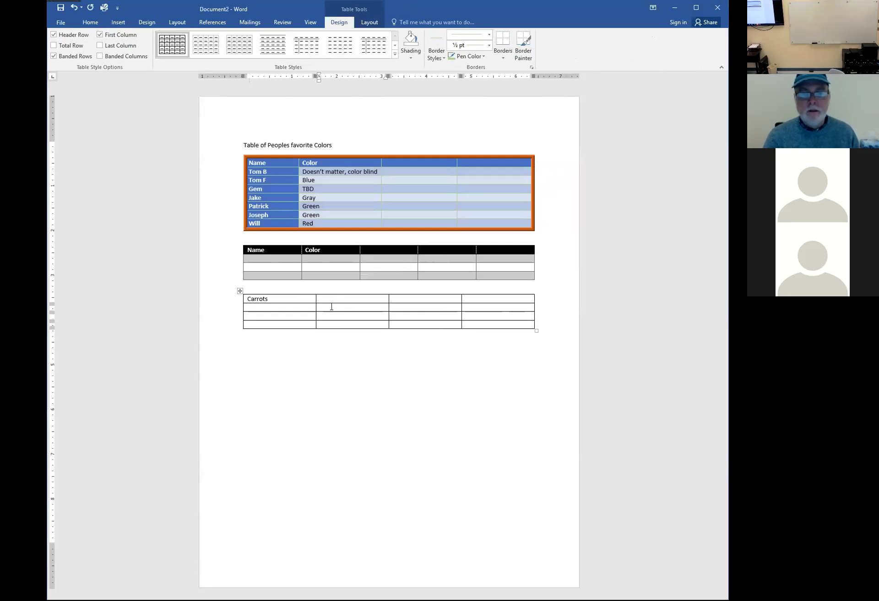
key(Tab)
text(Broccoli)
key(Tab)
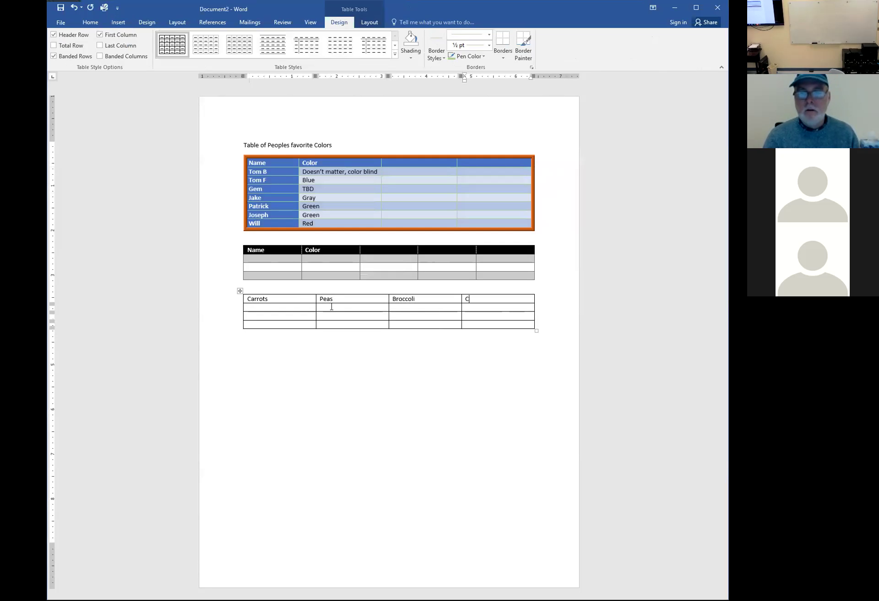
text(Corn)
Type Apples, Oranges, Bananas and Cherrys across the second row
key(Tab)
text(Apples)
key(Tab)
text(Oran)
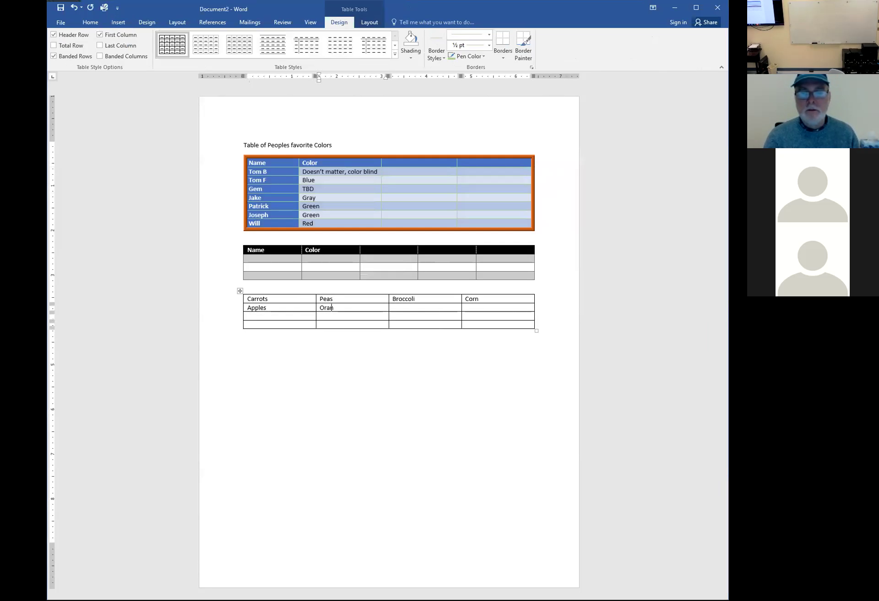
key(Tab)
text(Bana)
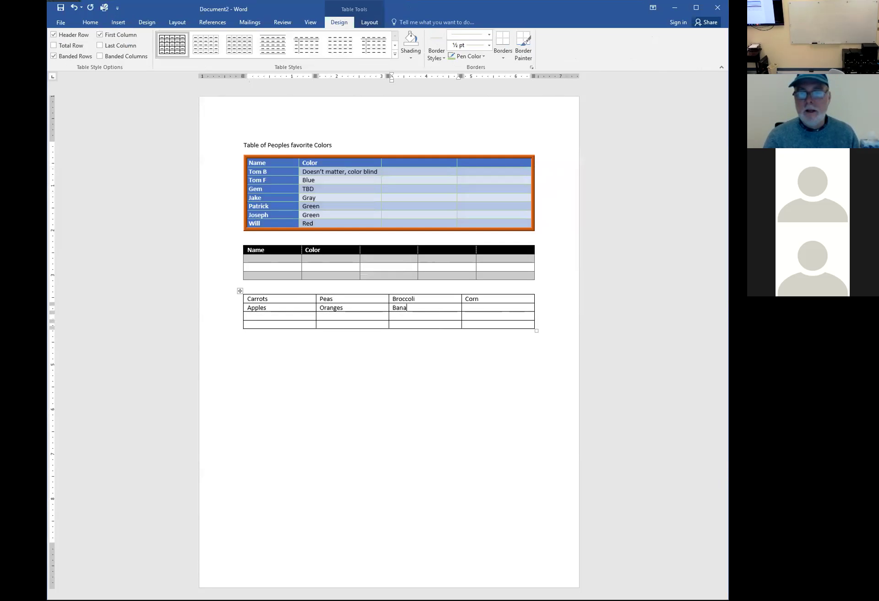
text(nas)
key(Tab)
text(Cherr)
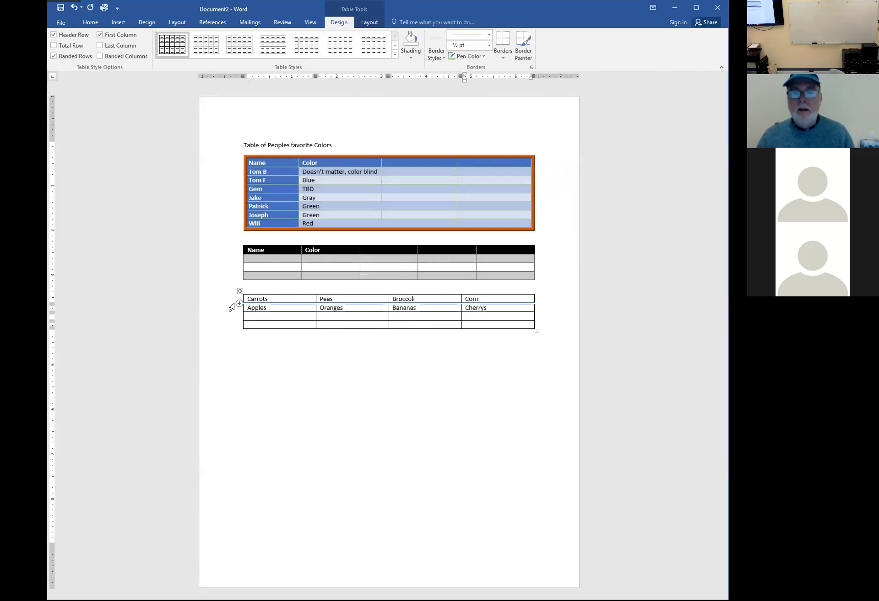
Practise selecting the first row, the Broccoli column, and the Peas and Oranges cells
click(231, 304)
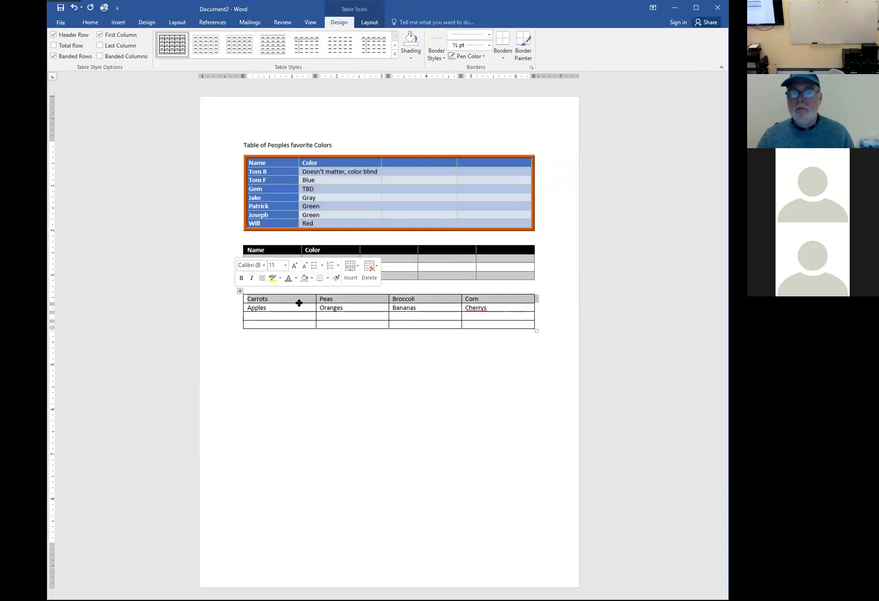
click(422, 291)
click(361, 300)
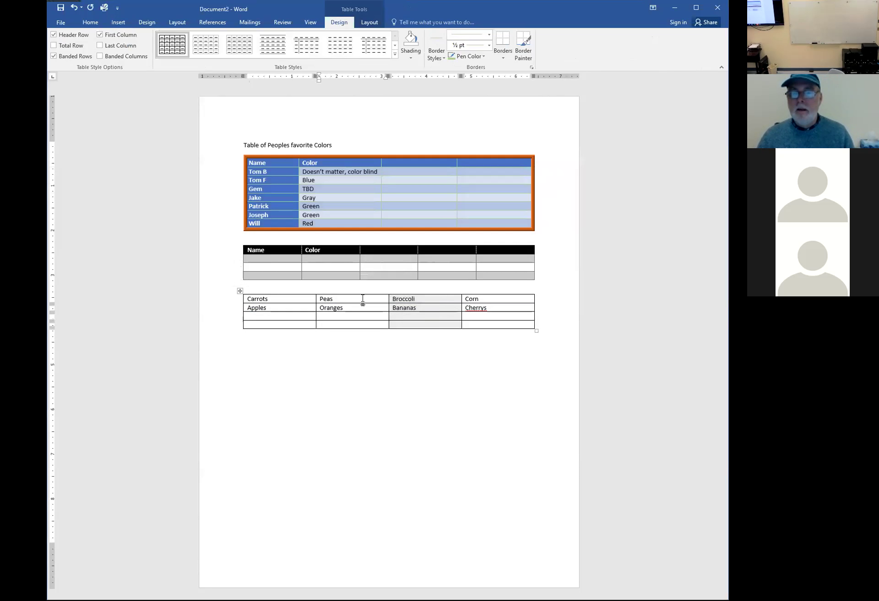
click(389, 298)
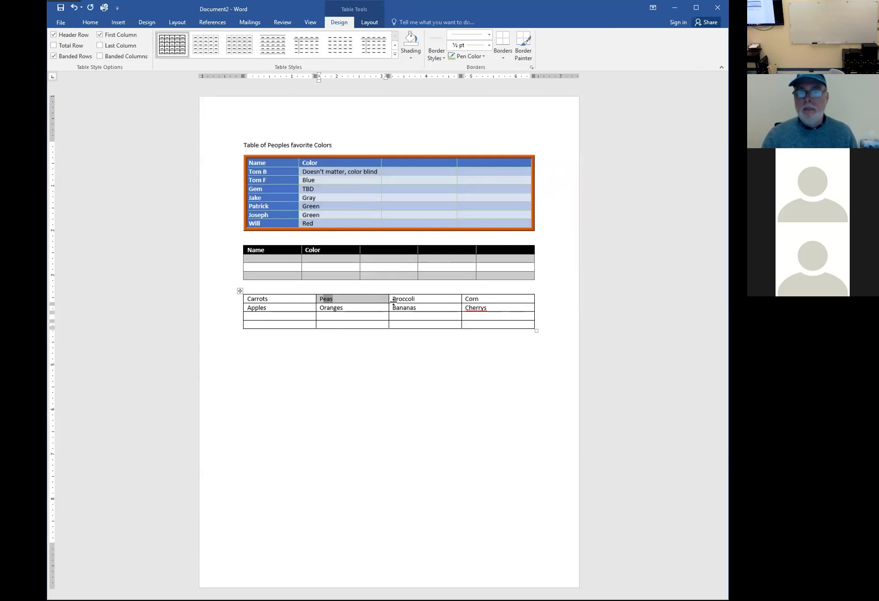
click(372, 310)
click(371, 307)
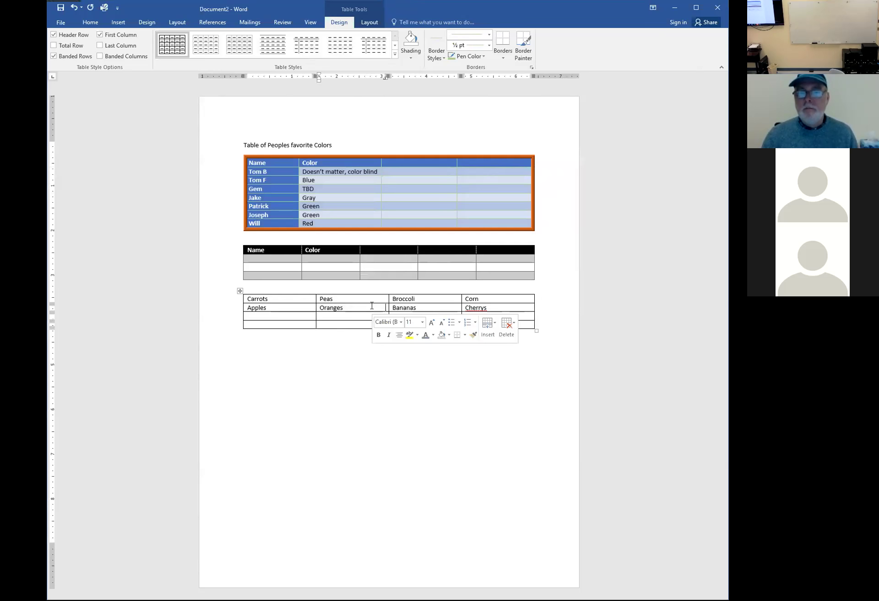
click(371, 299)
click(372, 299)
click(372, 300)
click(371, 299)
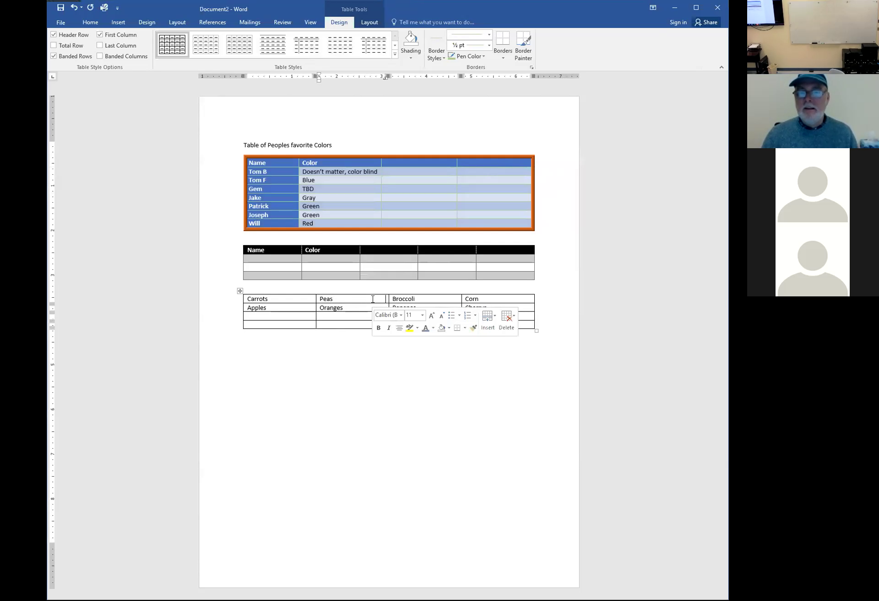
Practise selecting the words Oranges and Apples, undoing accidental edits with Ctrl+Z
click(353, 309)
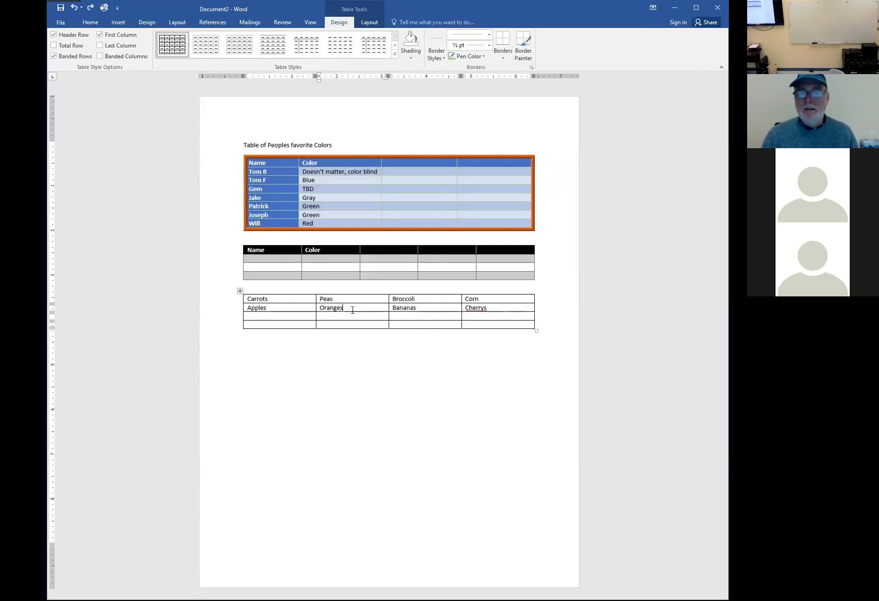
double_click(352, 308)
click(352, 307)
double_click(353, 307)
click(352, 308)
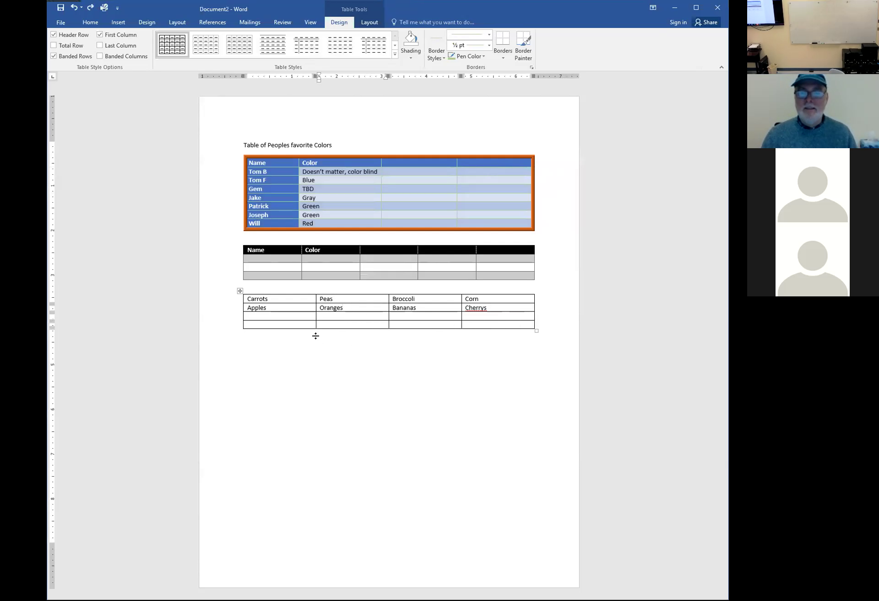
click(300, 306)
double_click(300, 306)
key(ctrl+z)
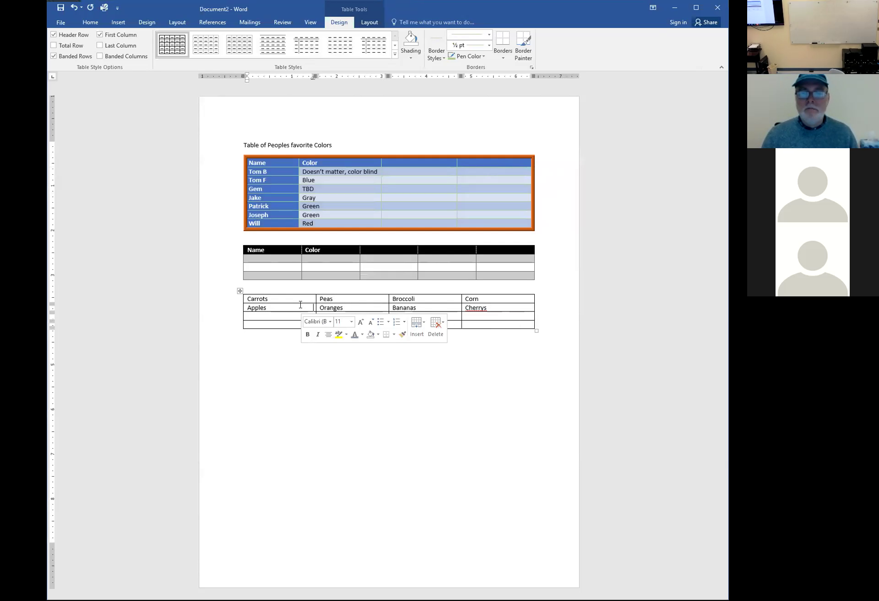
key(ctrl+z)
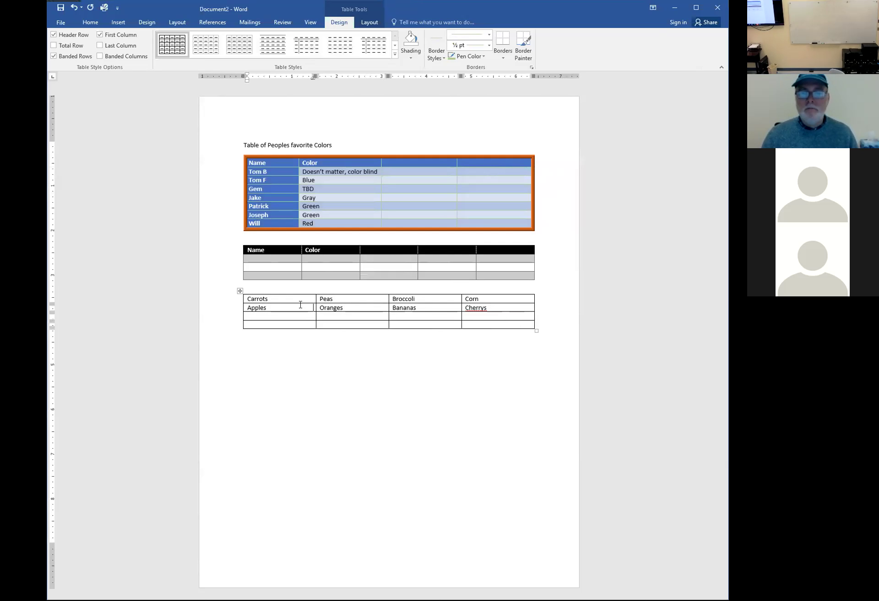
double_click(300, 306)
key(ctrl+z)
double_click(327, 309)
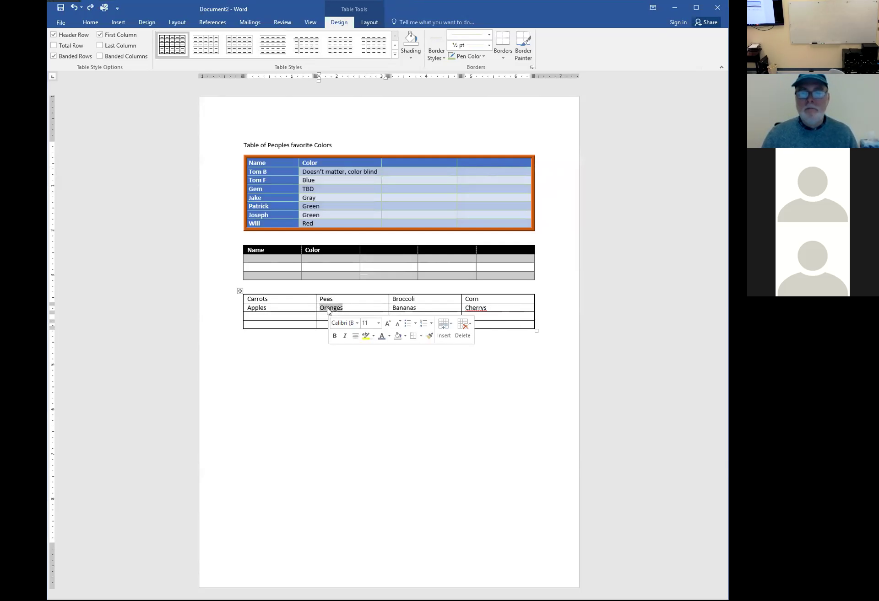
key(shift+Right)
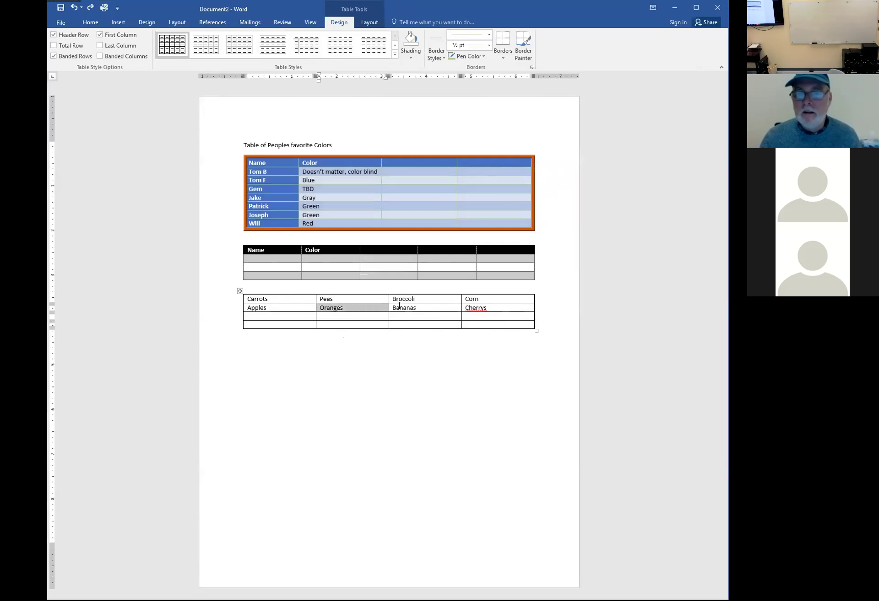
Select the Bananas, Broccoli and Peas cells and the whole first row
click(389, 309)
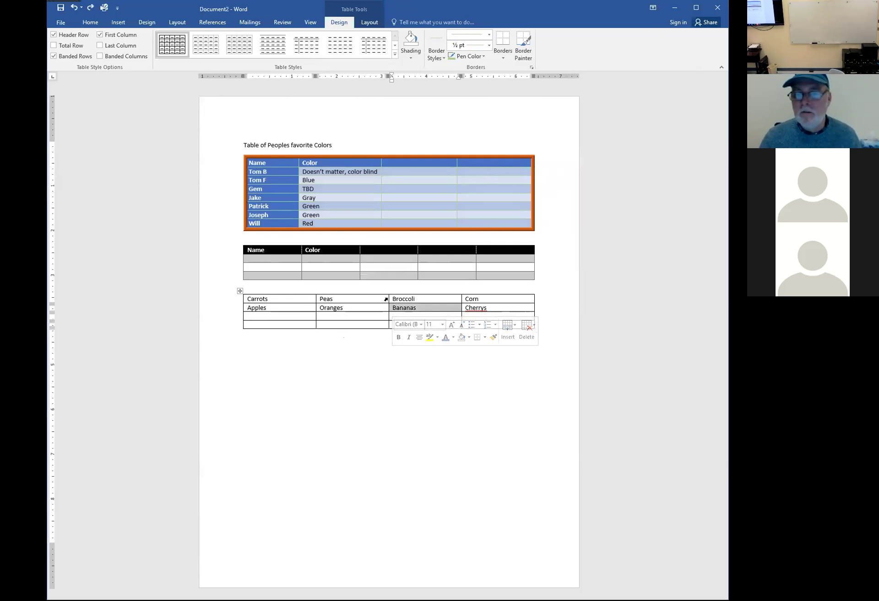
click(388, 299)
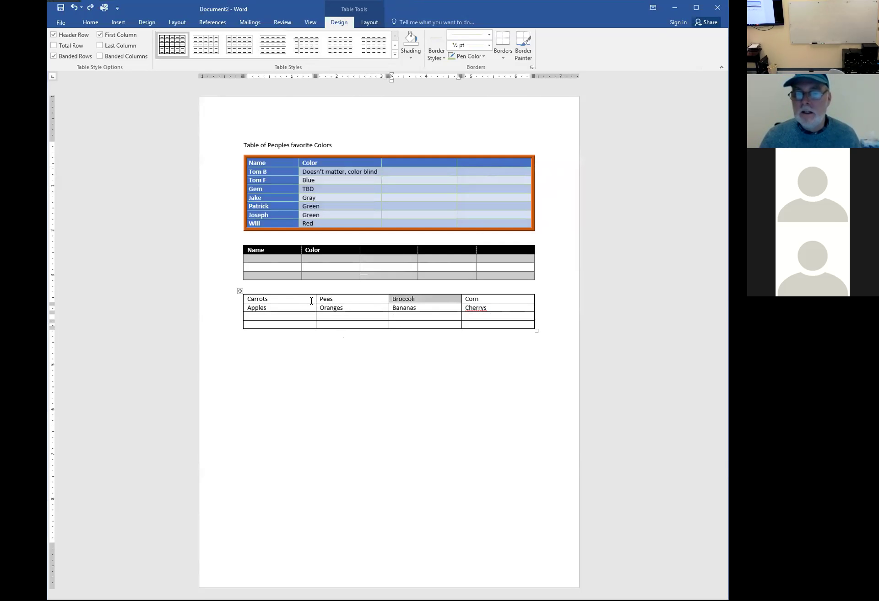
click(314, 299)
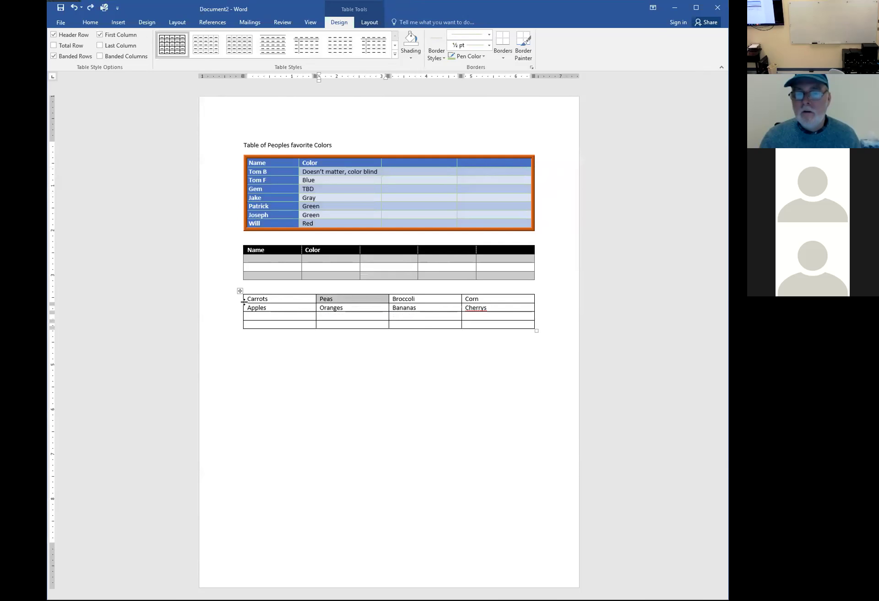
click(230, 303)
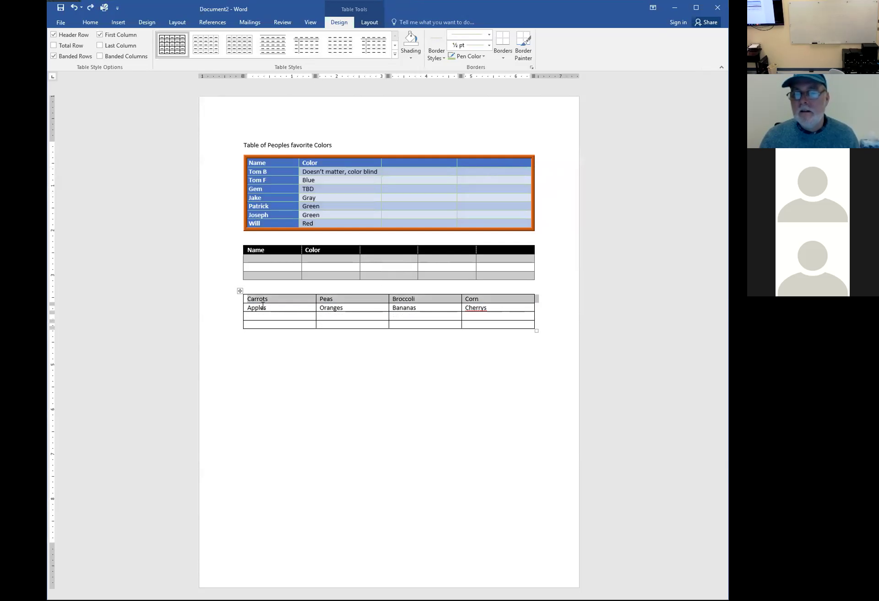
click(263, 308)
click(365, 307)
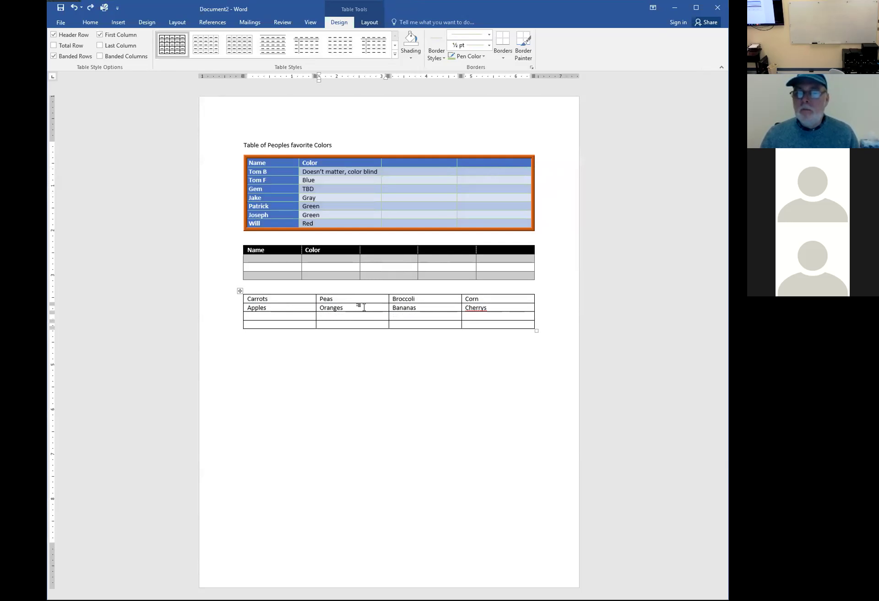
Insert an empty row above the Carrots, Peas, Broccoli, Corn row via the right-click Insert menu
right_click(364, 308)
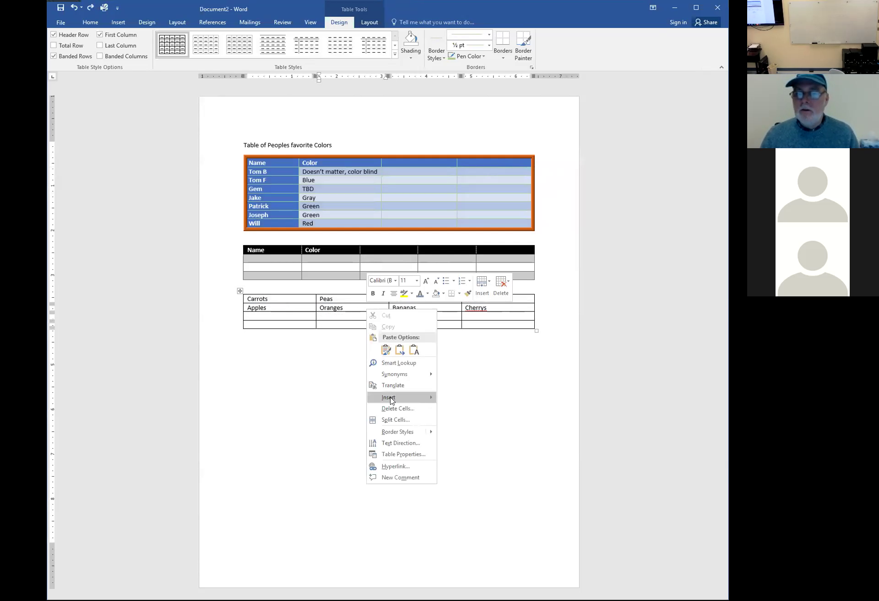
mouse_move(392, 401)
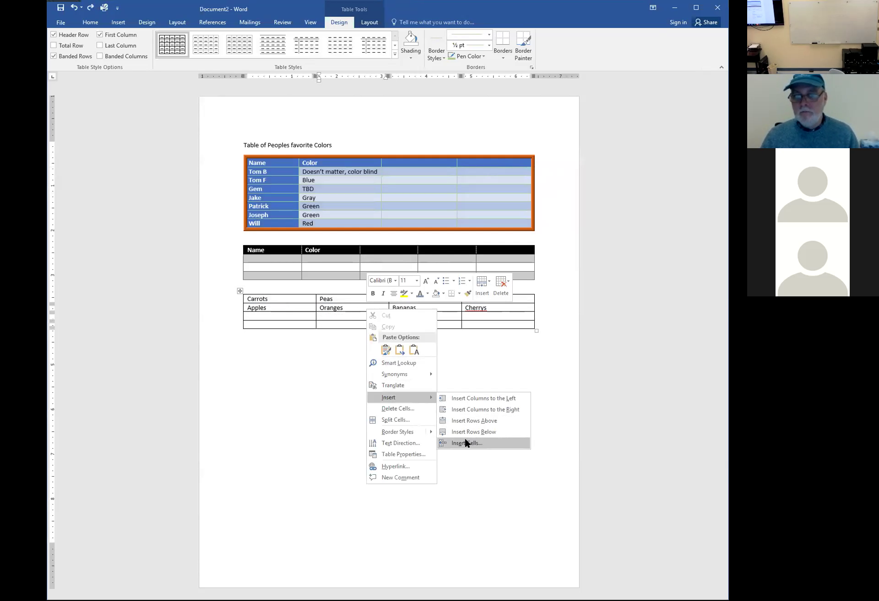
key(Escape)
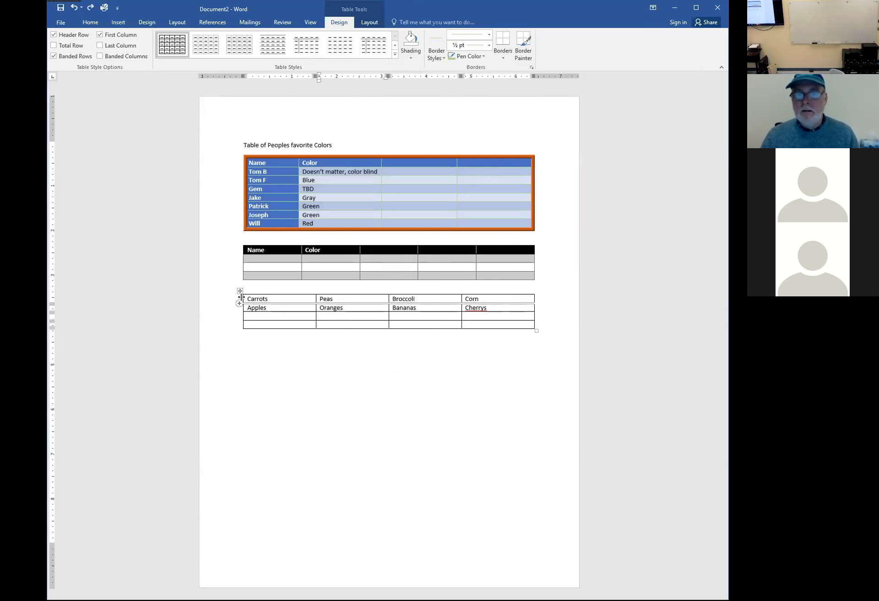
click(237, 302)
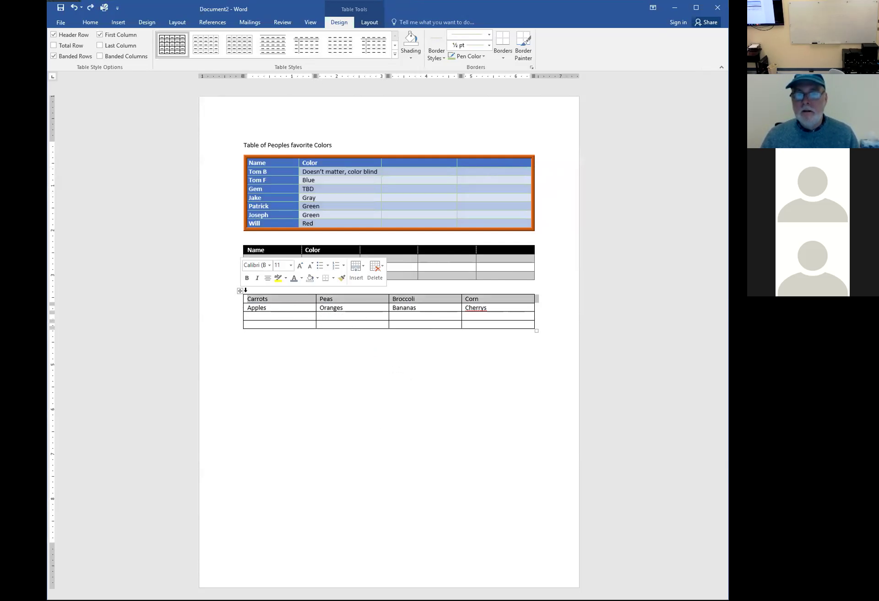
right_click(268, 301)
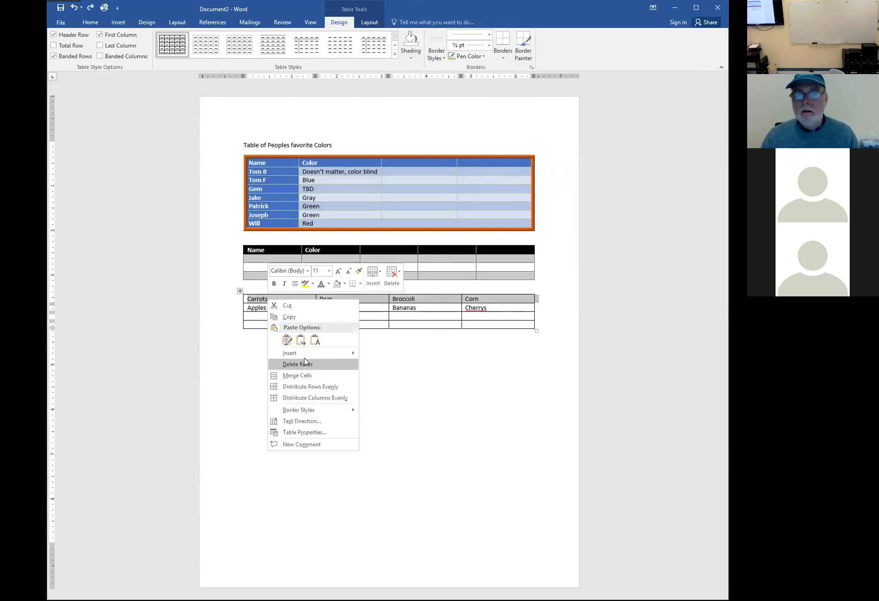
mouse_move(328, 355)
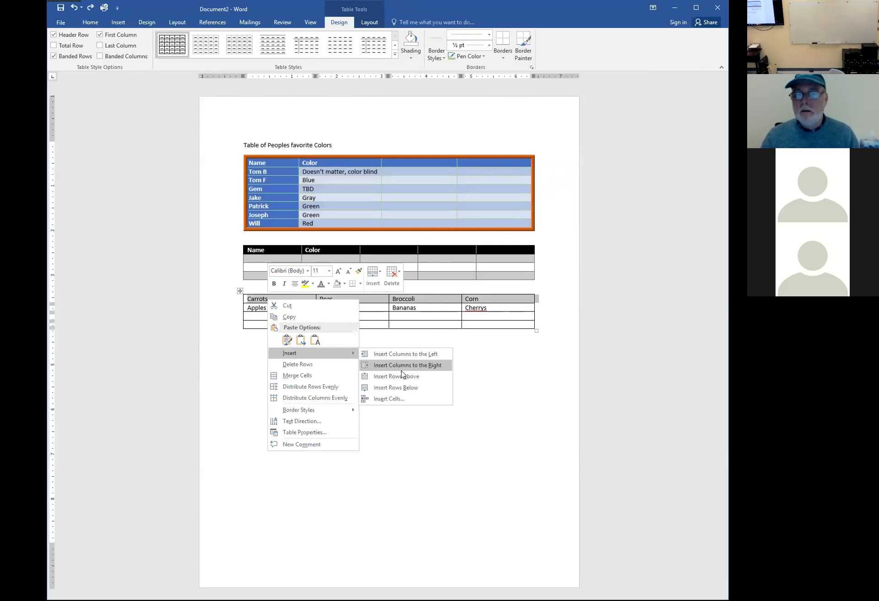
click(400, 380)
click(373, 363)
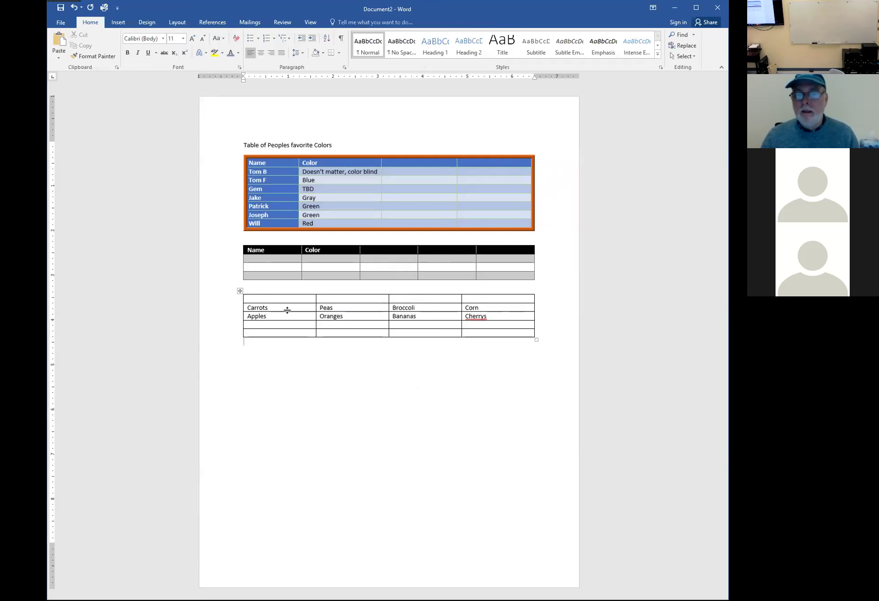
Merge the empty top row into one cell and type a heading about a person's favorite fruits and Veg
drag(307, 299, 477, 302)
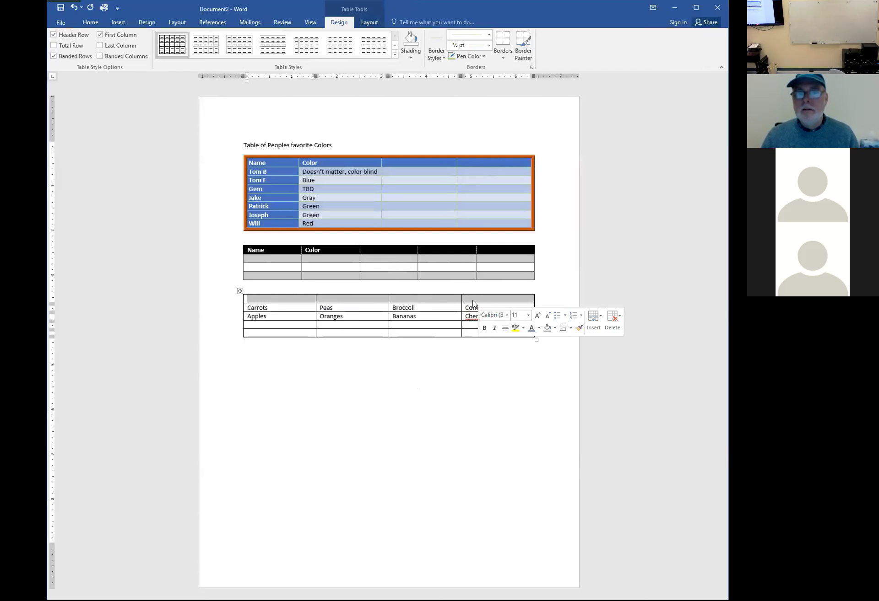
click(367, 24)
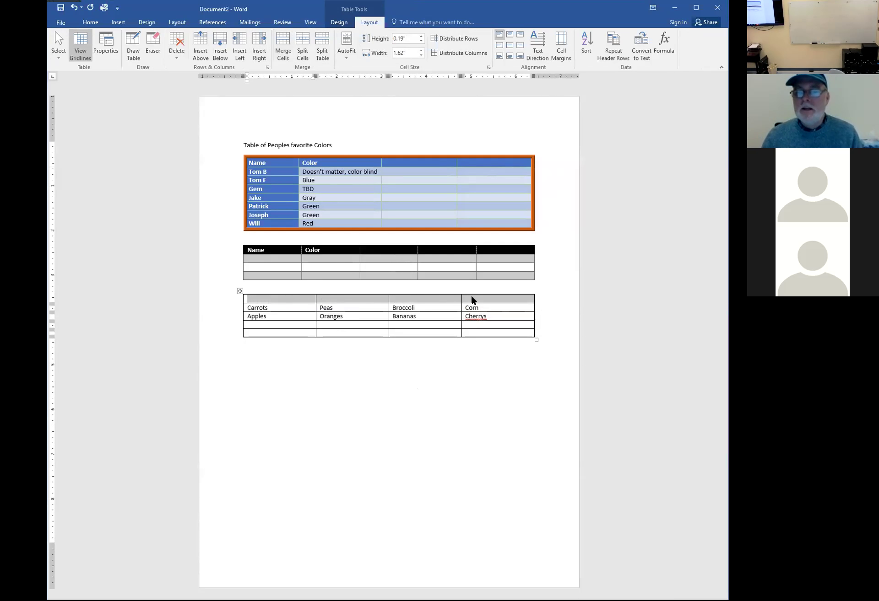
click(283, 46)
click(358, 387)
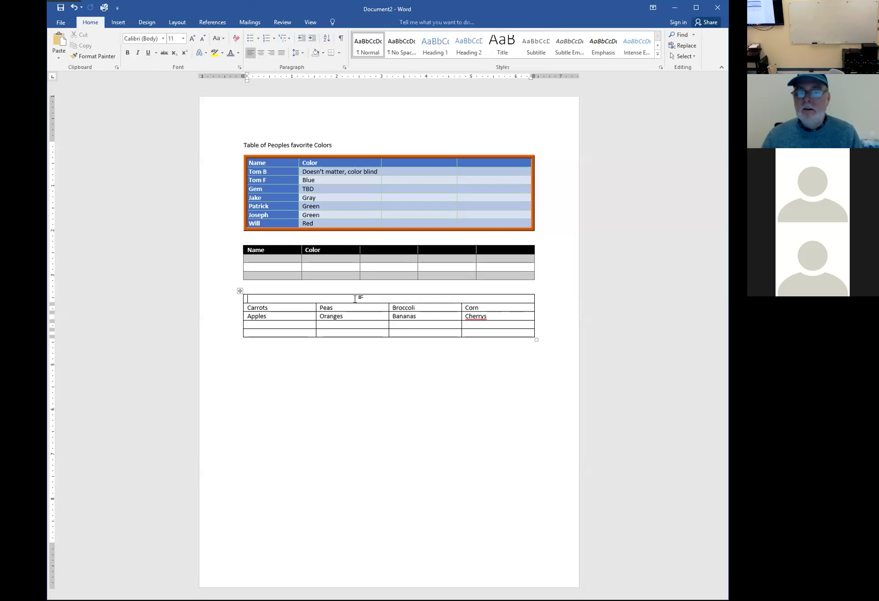
click(355, 299)
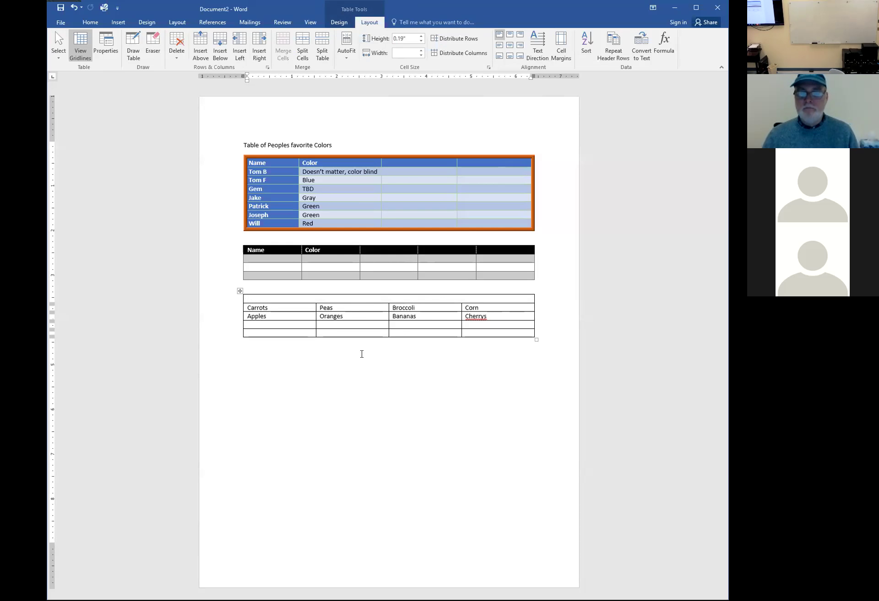
text(To)
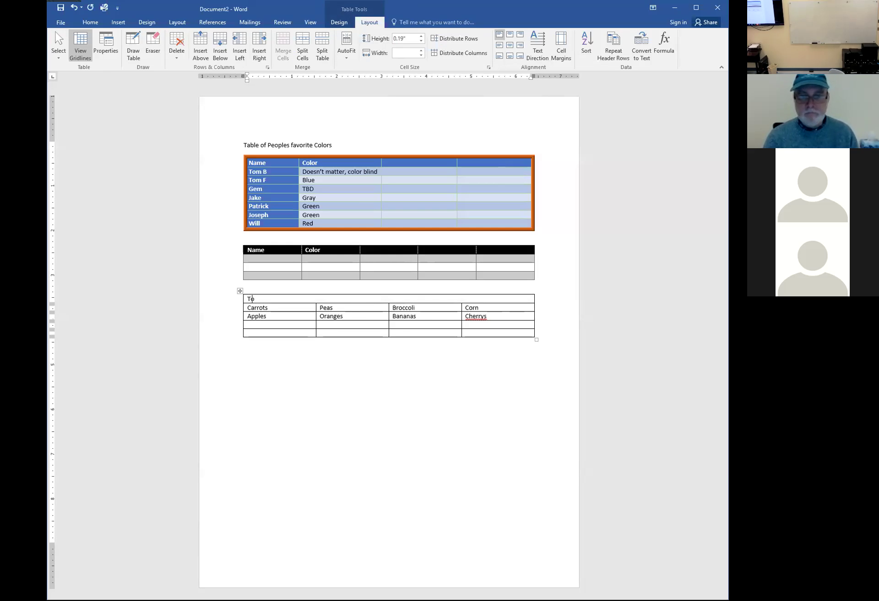
text(m's favor)
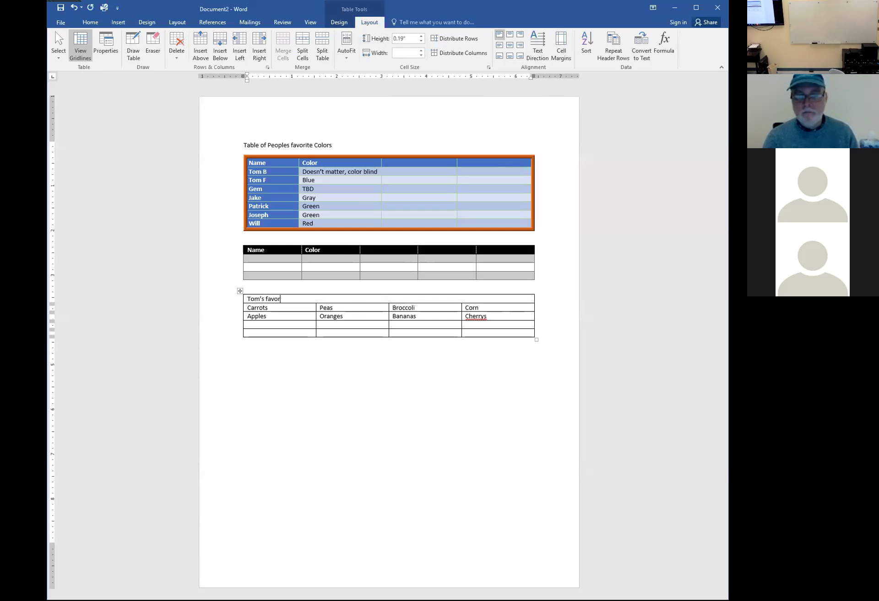
text(ite fruits and Veg)
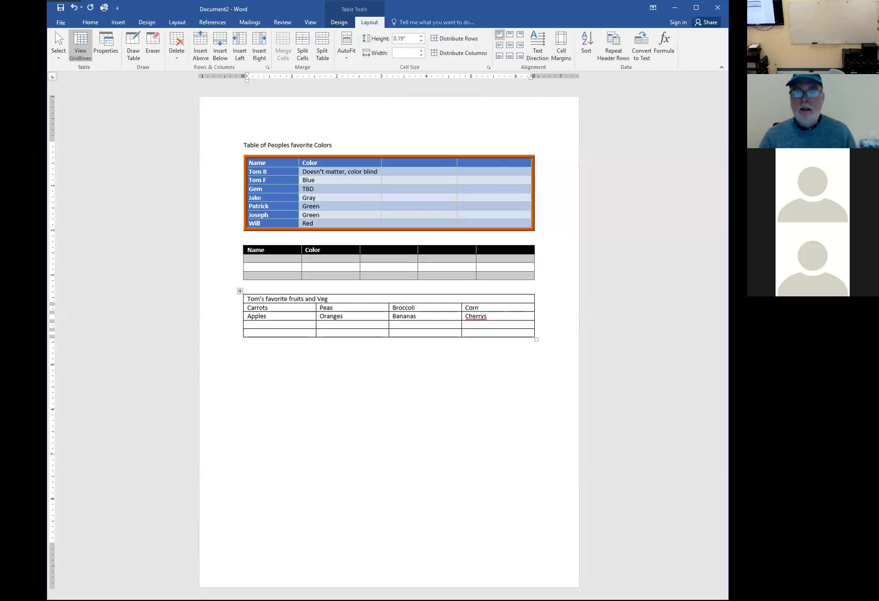
key(shift+Home)
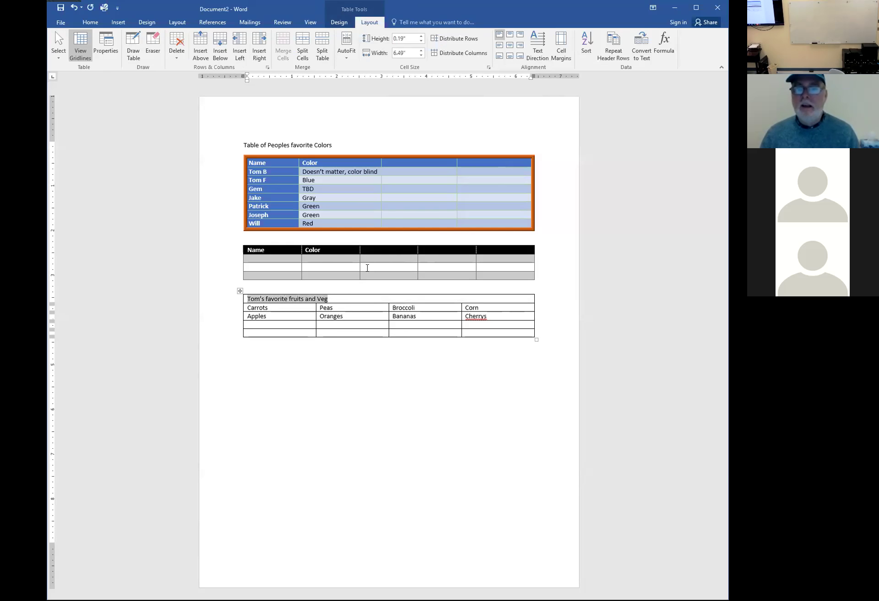
Center and bold the heading, shade its row dark orange, and make the text white
click(91, 23)
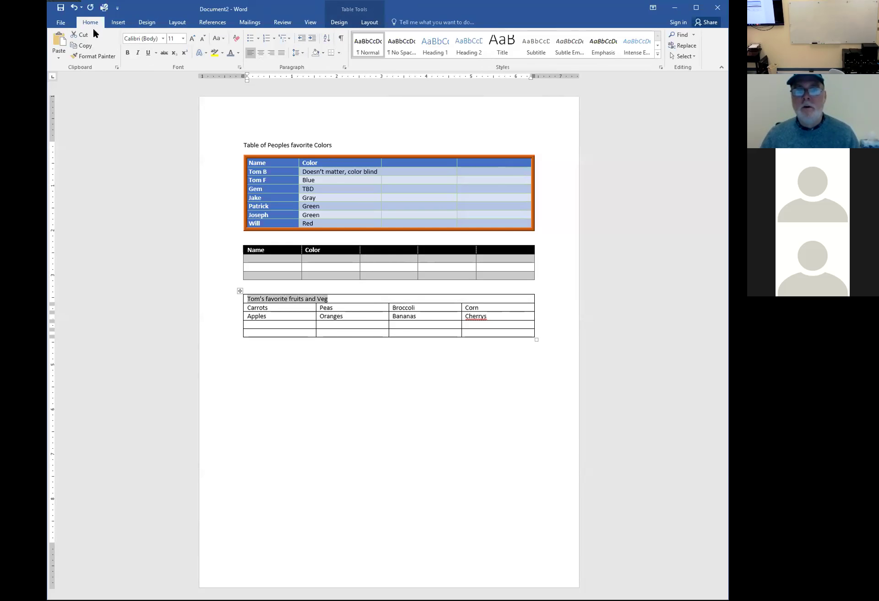
click(260, 54)
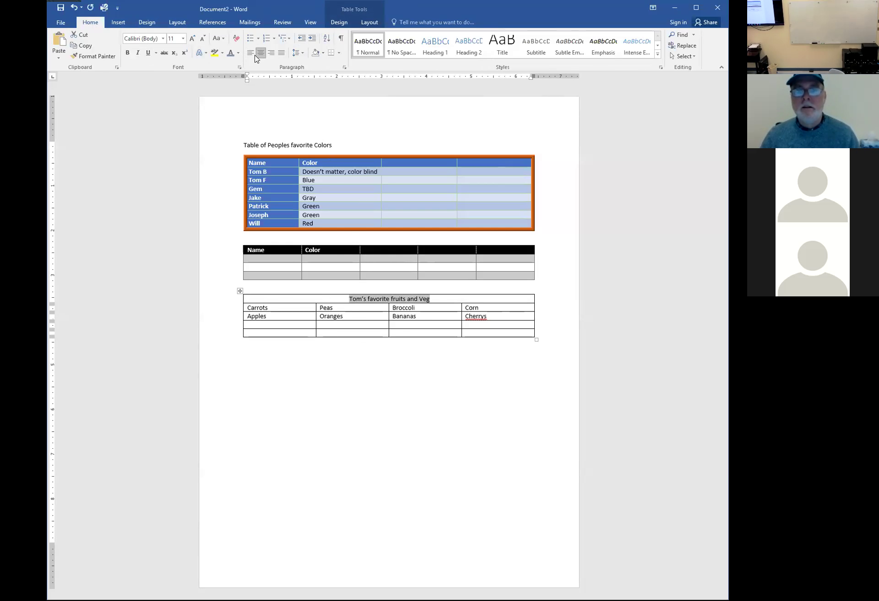
click(127, 53)
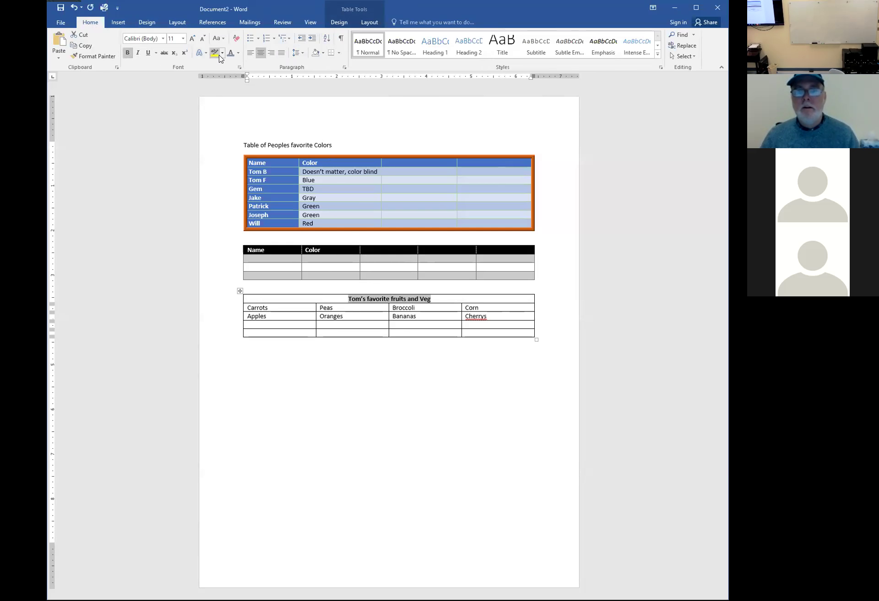
click(315, 53)
click(323, 52)
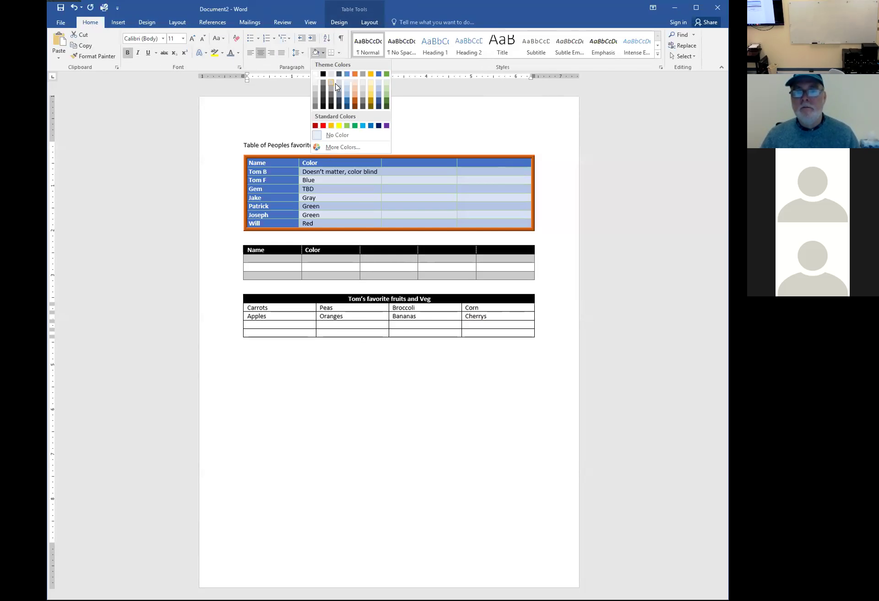
click(354, 104)
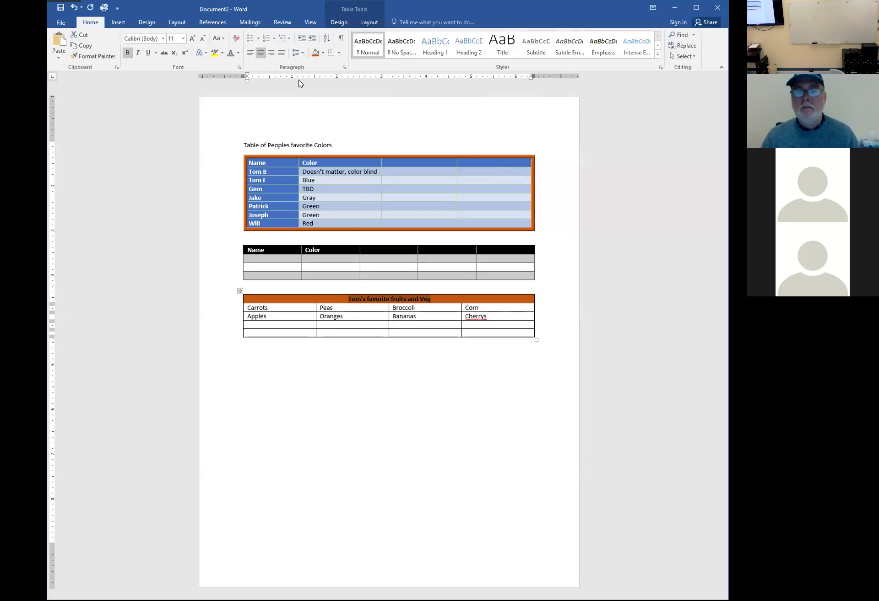
click(238, 54)
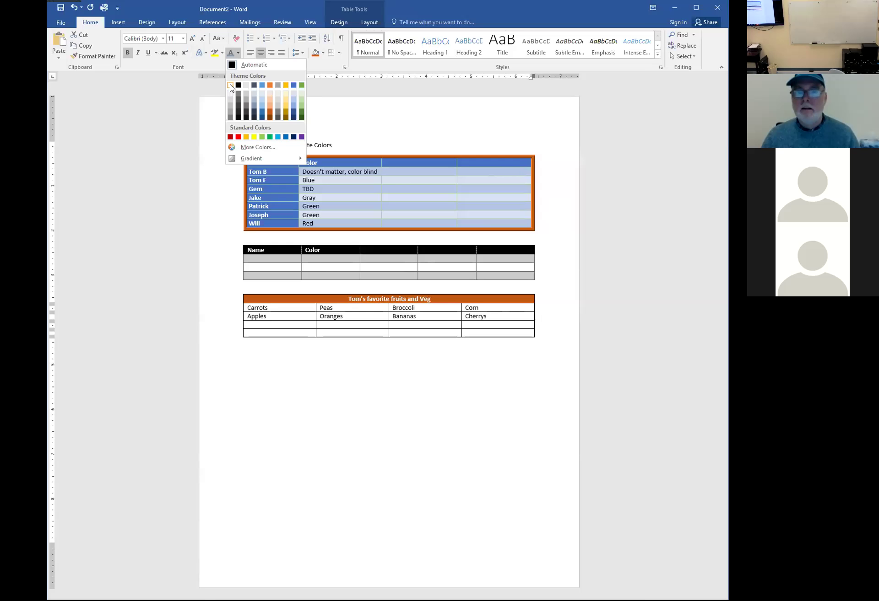
click(416, 386)
click(418, 388)
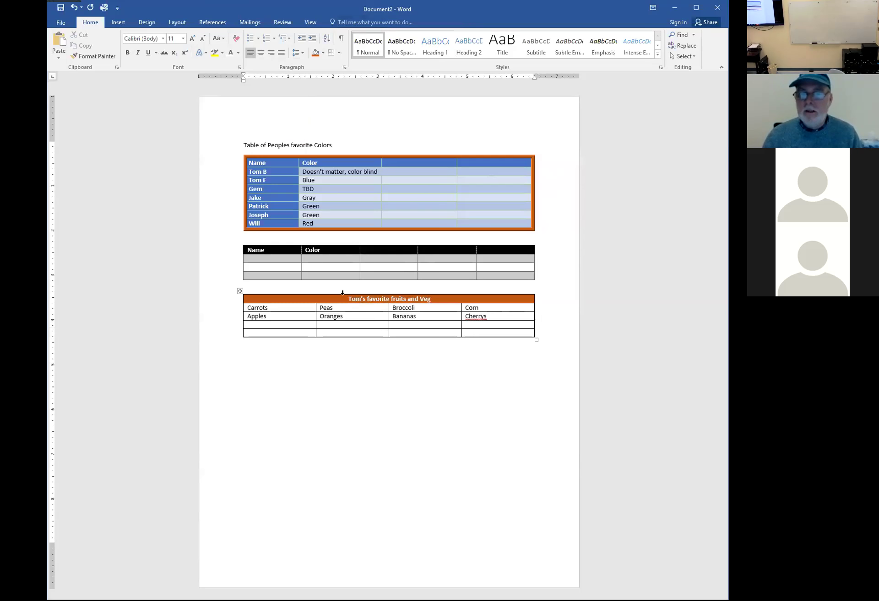
click(343, 293)
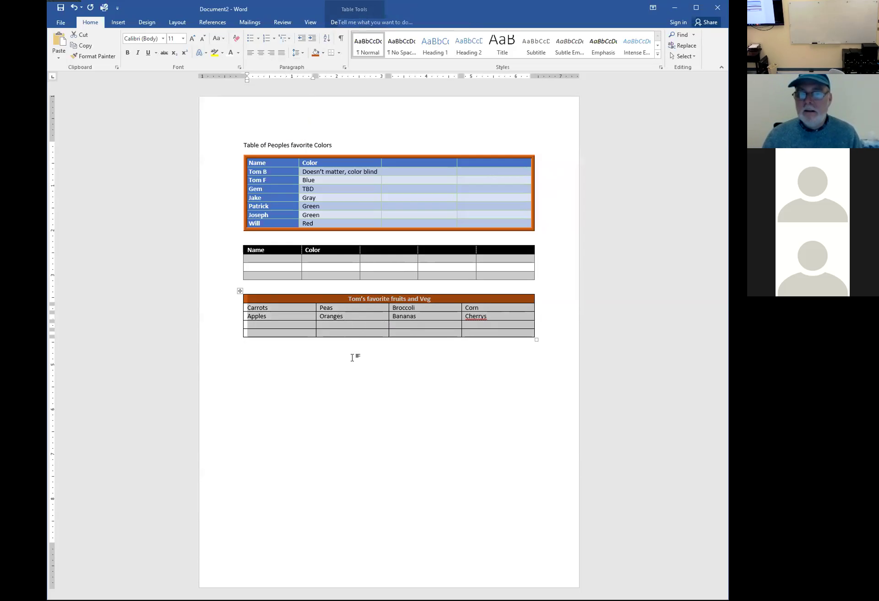
click(353, 348)
click(350, 293)
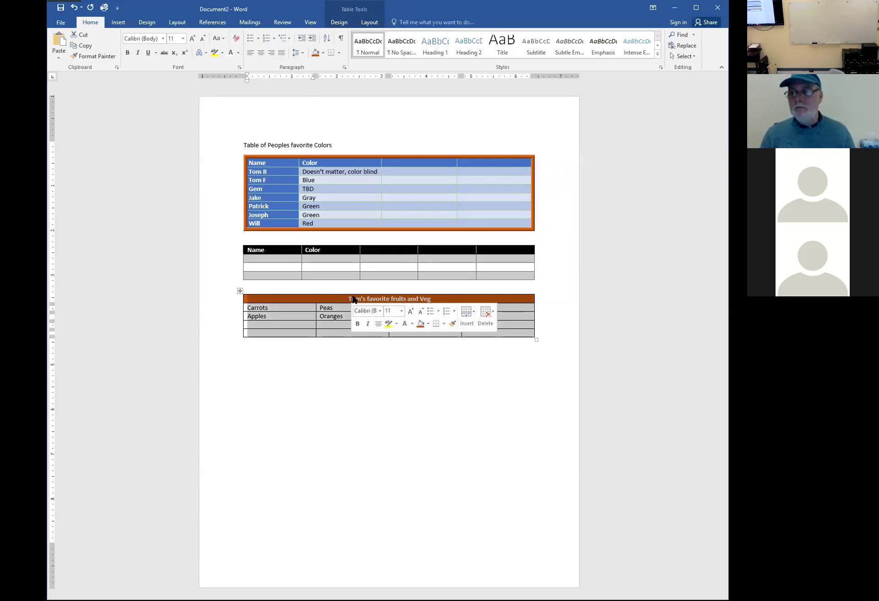
drag(354, 307, 353, 333)
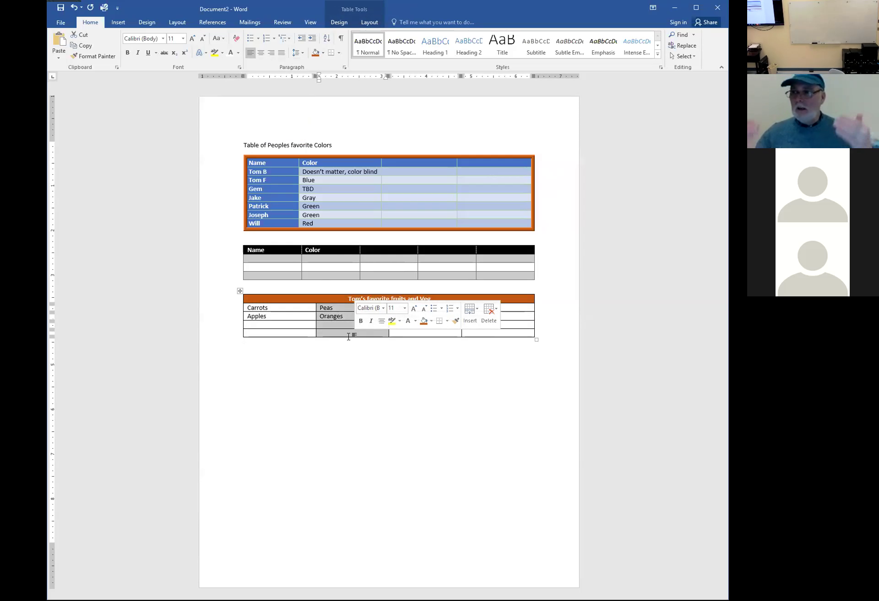
click(286, 291)
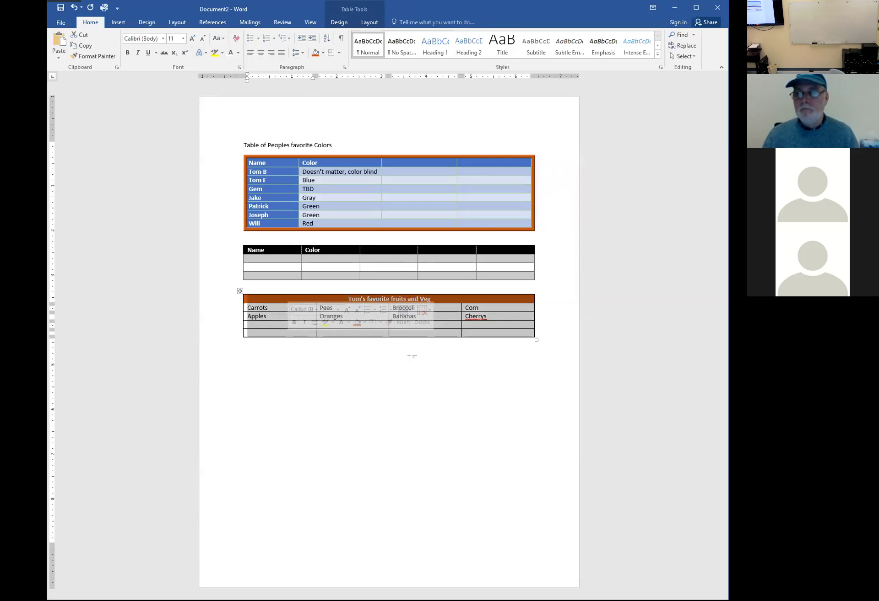
click(375, 349)
click(221, 311)
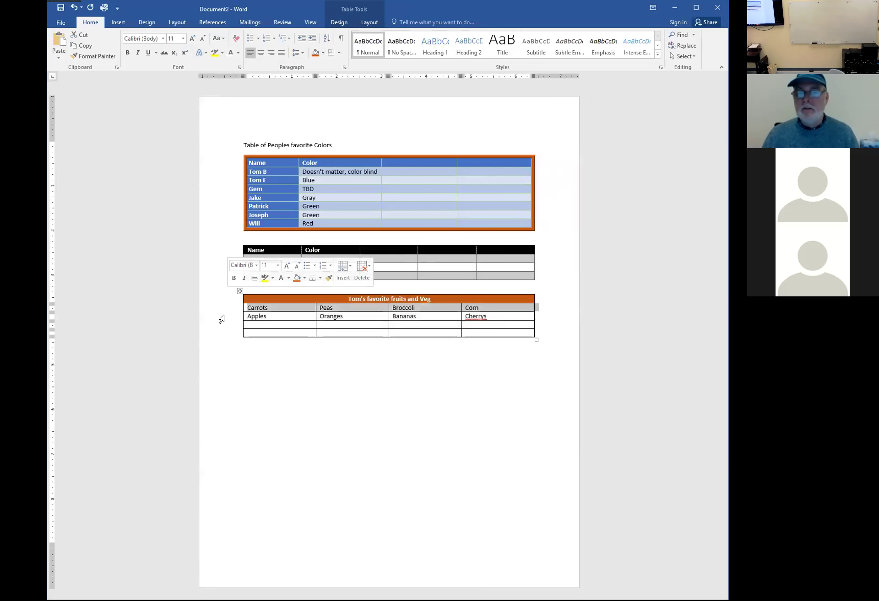
click(221, 317)
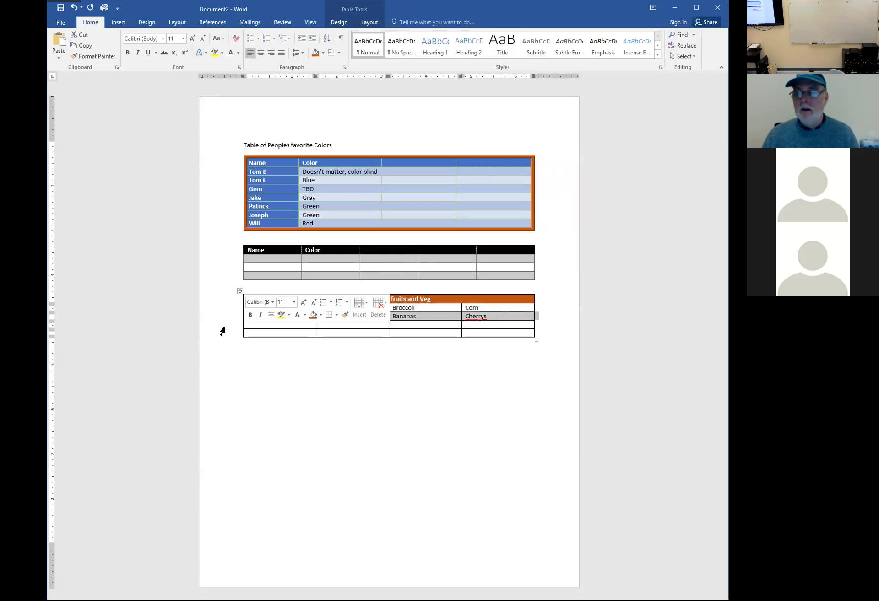
click(223, 326)
click(222, 334)
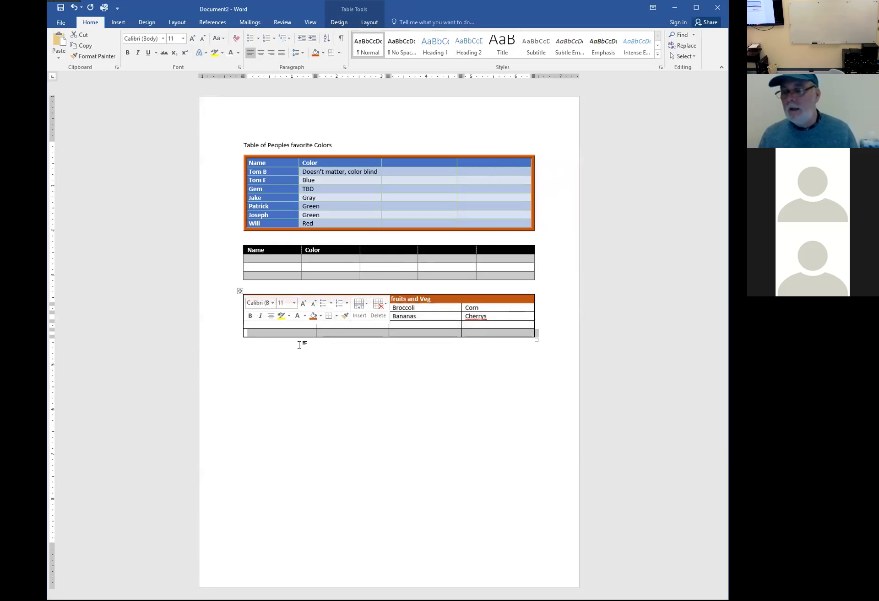
click(315, 348)
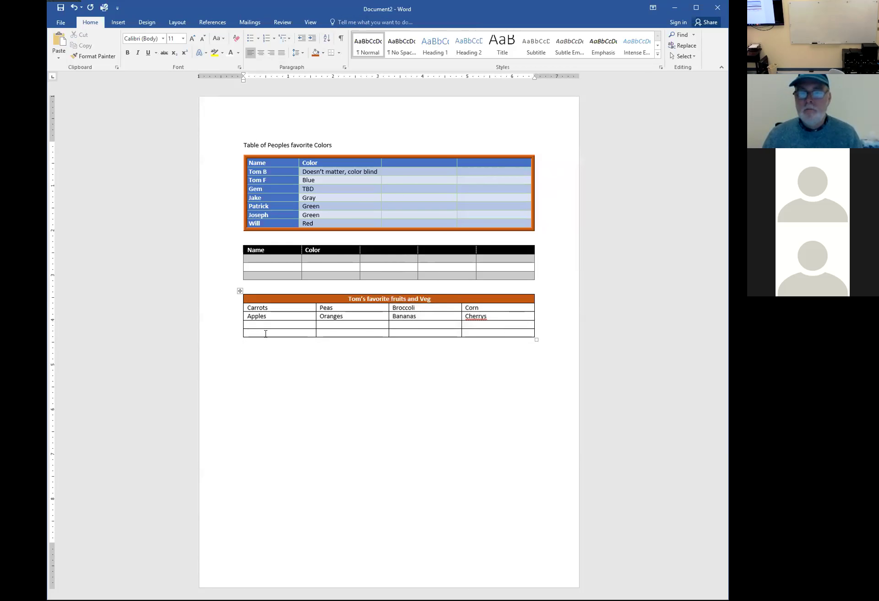
Insert a new empty column to the left of the produce columns
drag(265, 330, 265, 309)
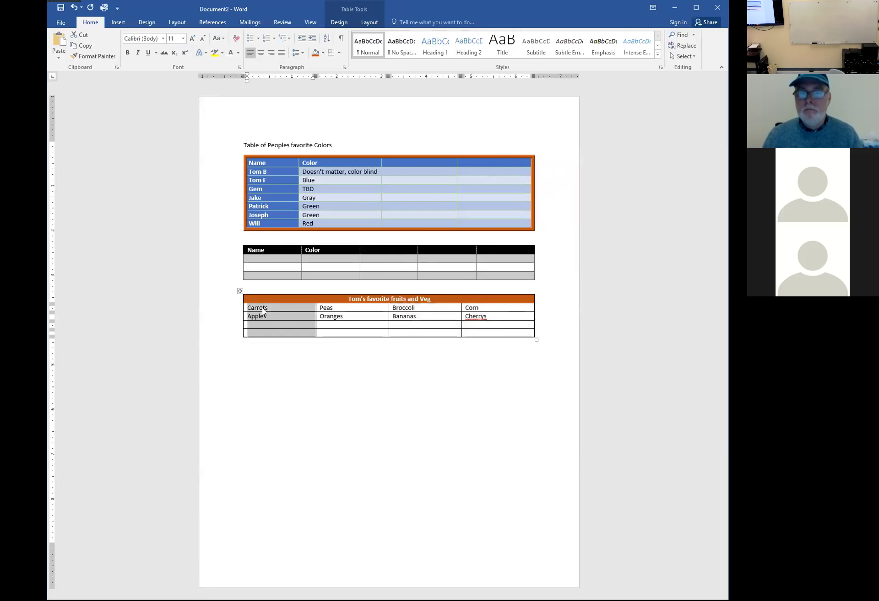
right_click(264, 309)
mouse_move(289, 363)
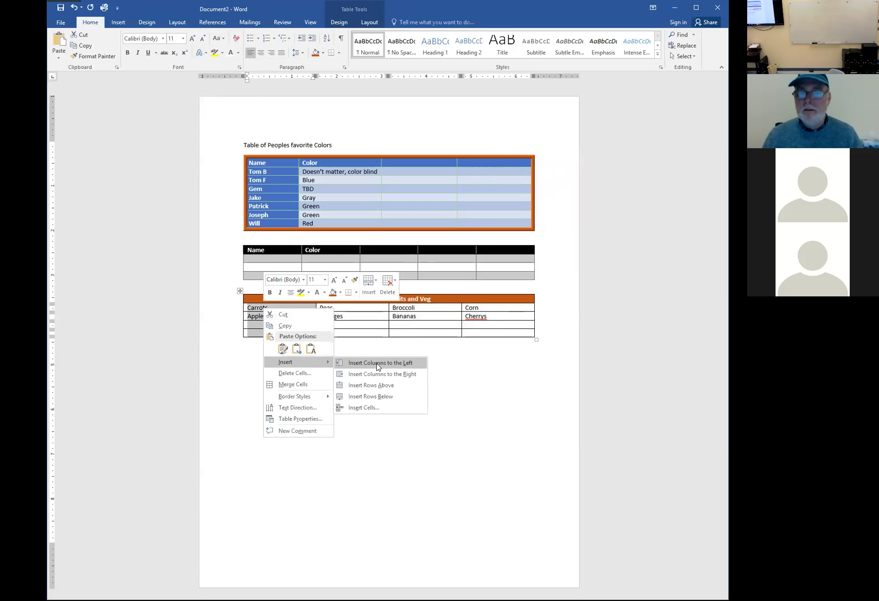
click(377, 364)
Merge the four new left-column cells below the heading into one tall cell
drag(273, 300, 274, 331)
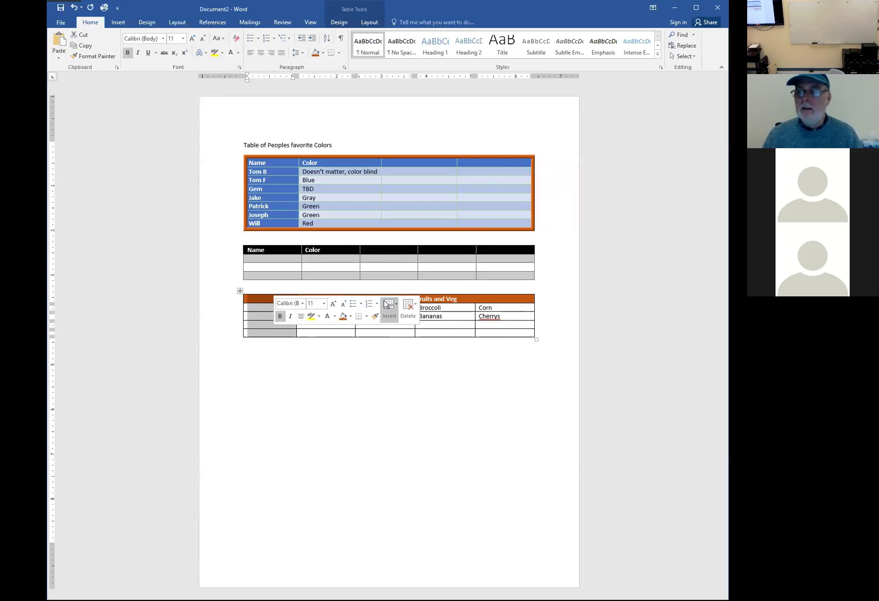
click(436, 298)
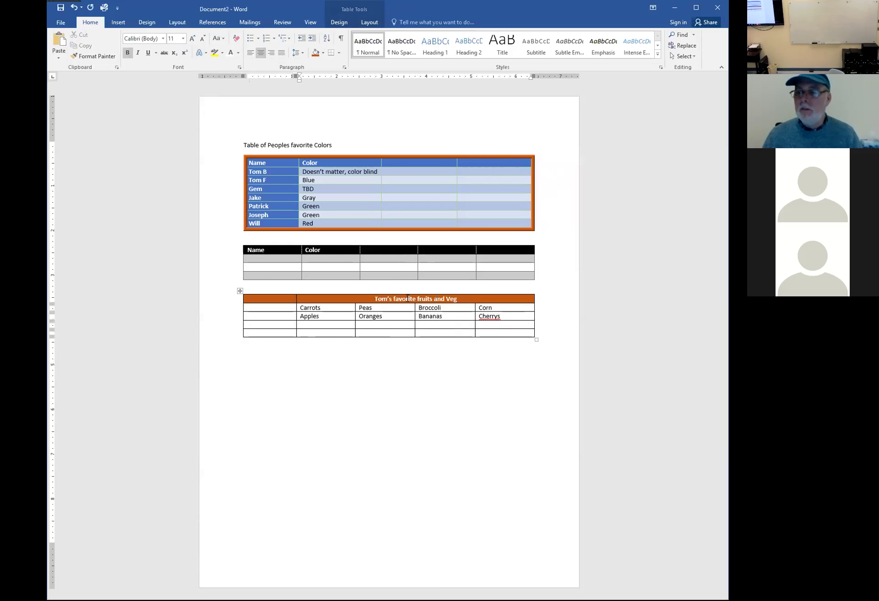
mouse_move(284, 307)
mouse_down()
mouse_move(281, 332)
mouse_move(279, 312)
mouse_up()
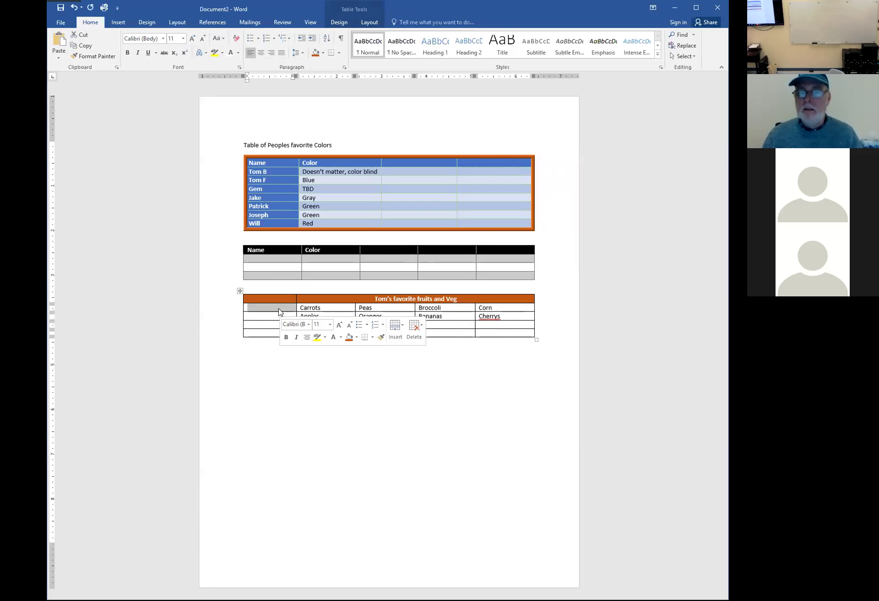
shift+click(271, 332)
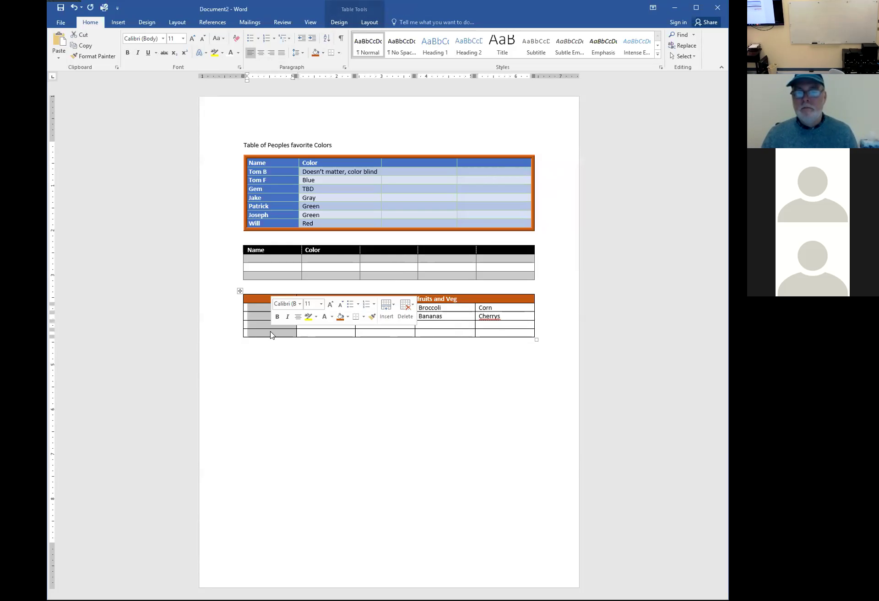
click(366, 25)
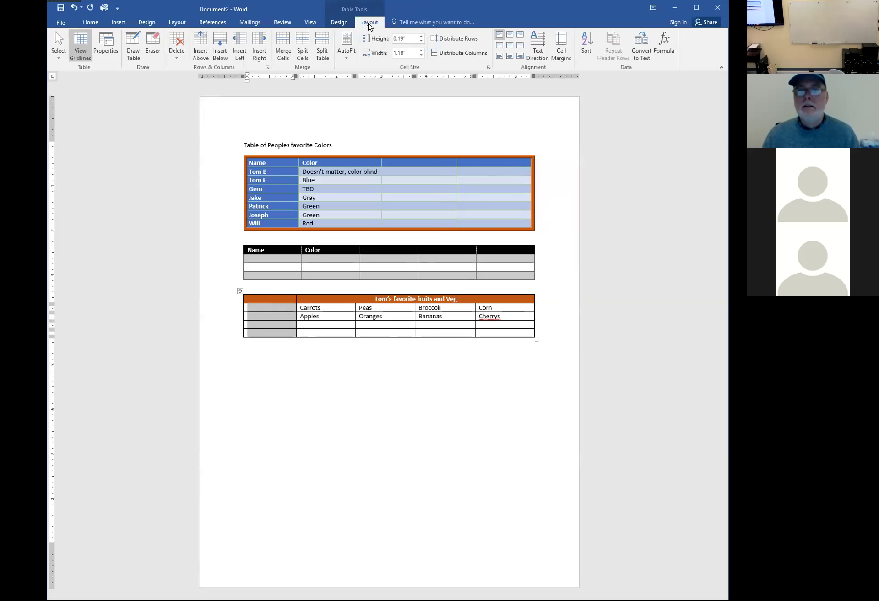
click(285, 56)
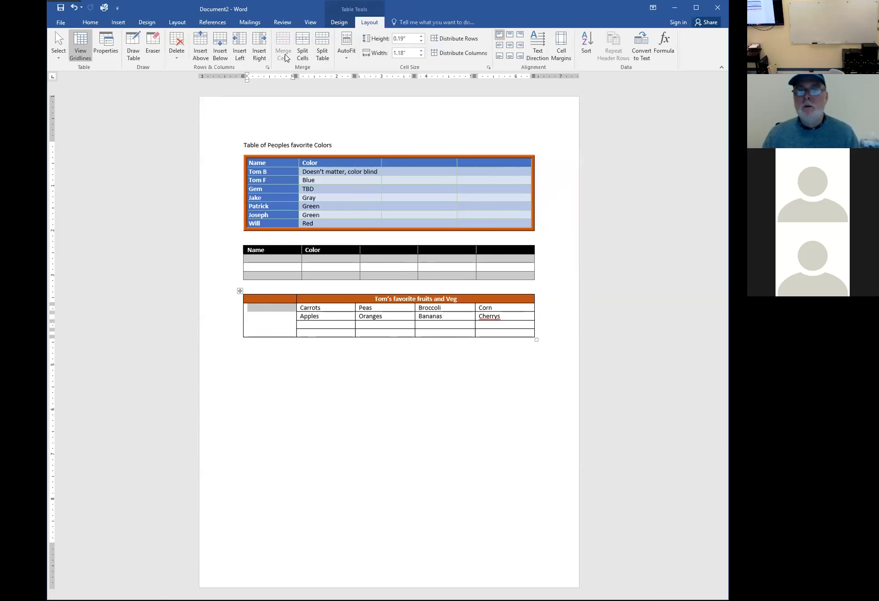
click(269, 313)
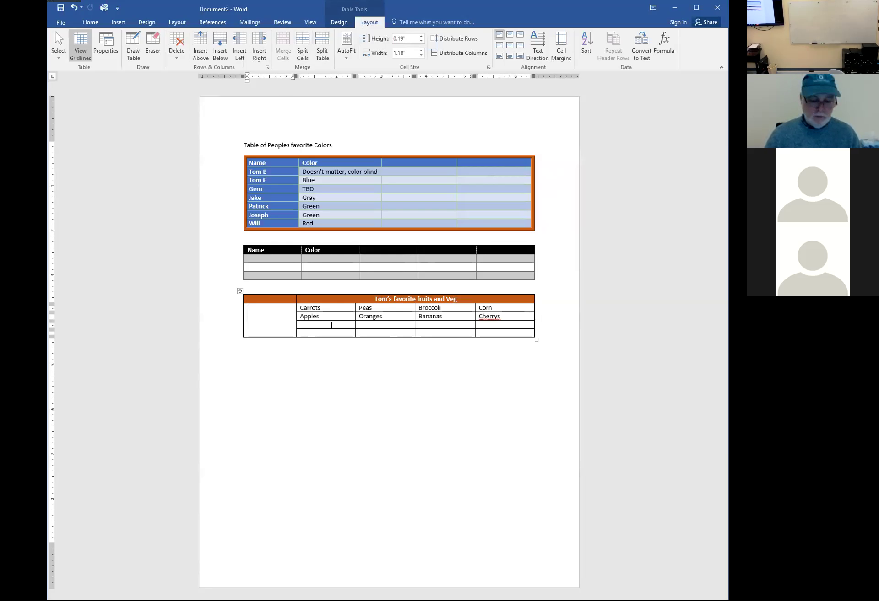
Type 'From favorite to least favorite (of my favorite)' in the merged cell, then try numbering Carrots
text(From favorite to least favorite (of my fa)
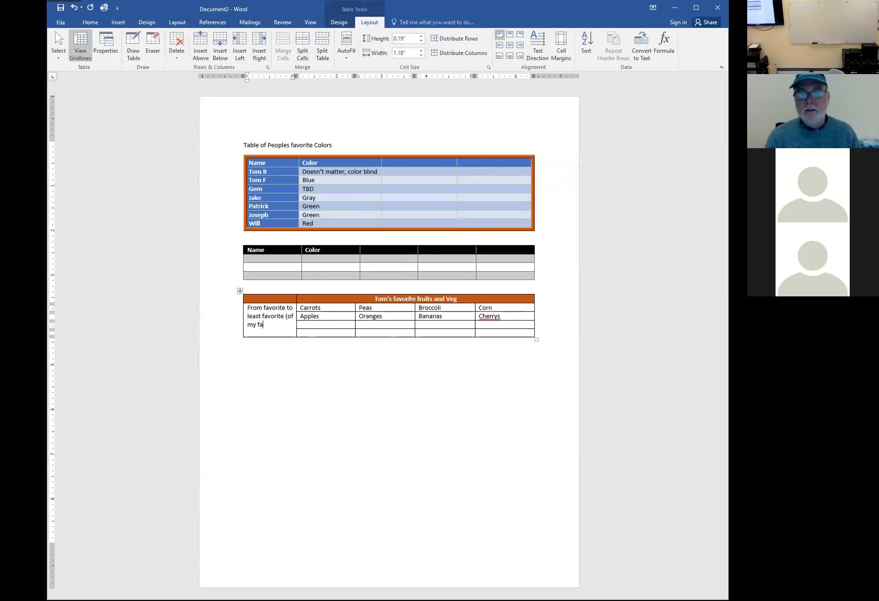
text(vorites)
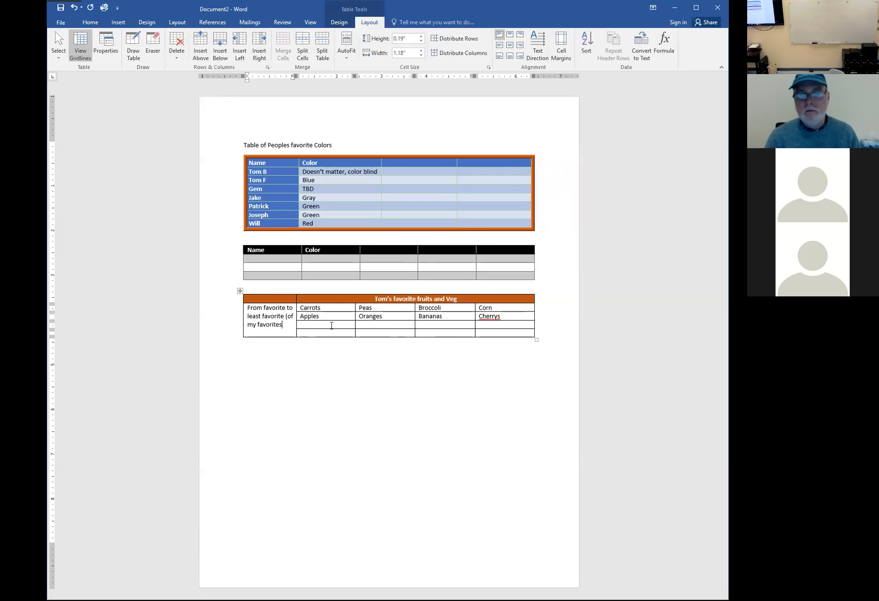
click(315, 367)
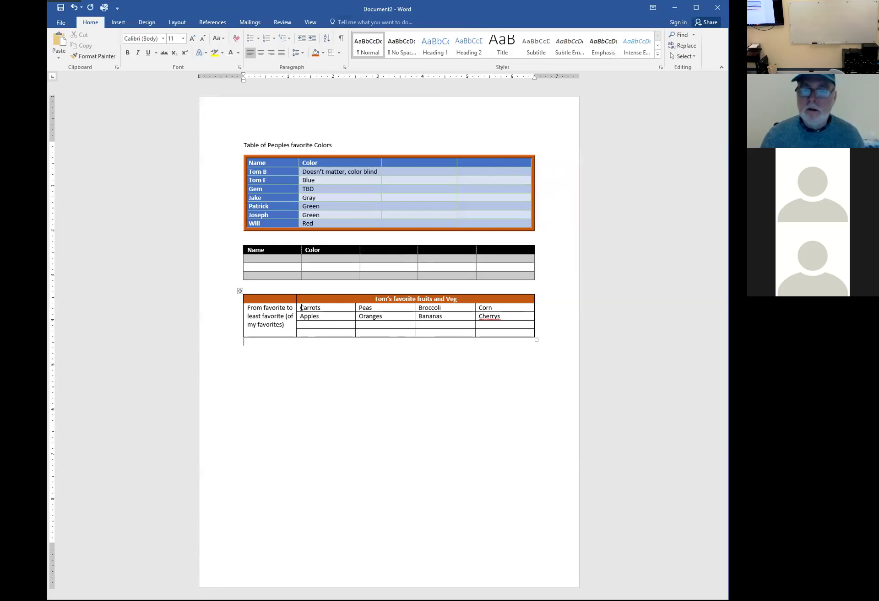
click(302, 308)
text(1.)
key(BackSpace)
key(BackSpace)
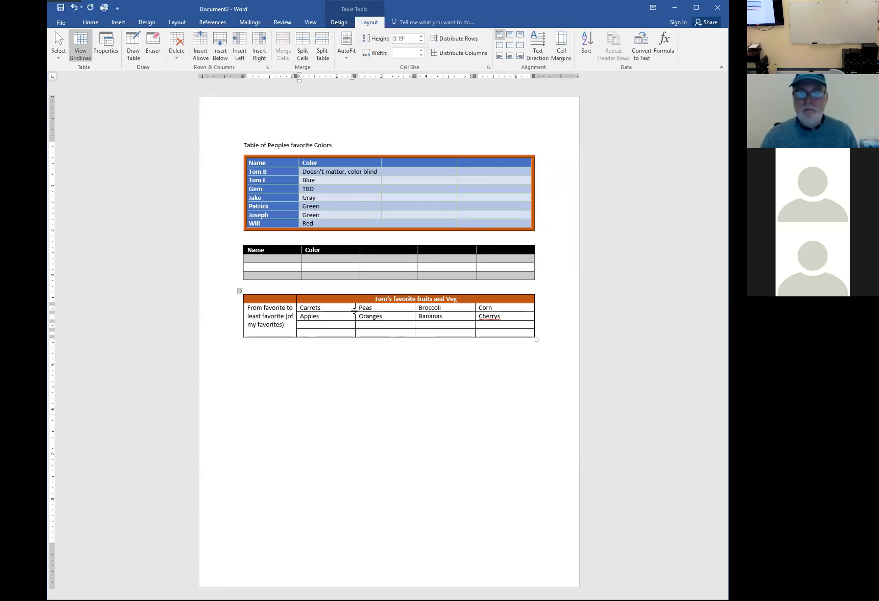
Undo the merge and number the left-column cells 1 to 4
click(263, 307)
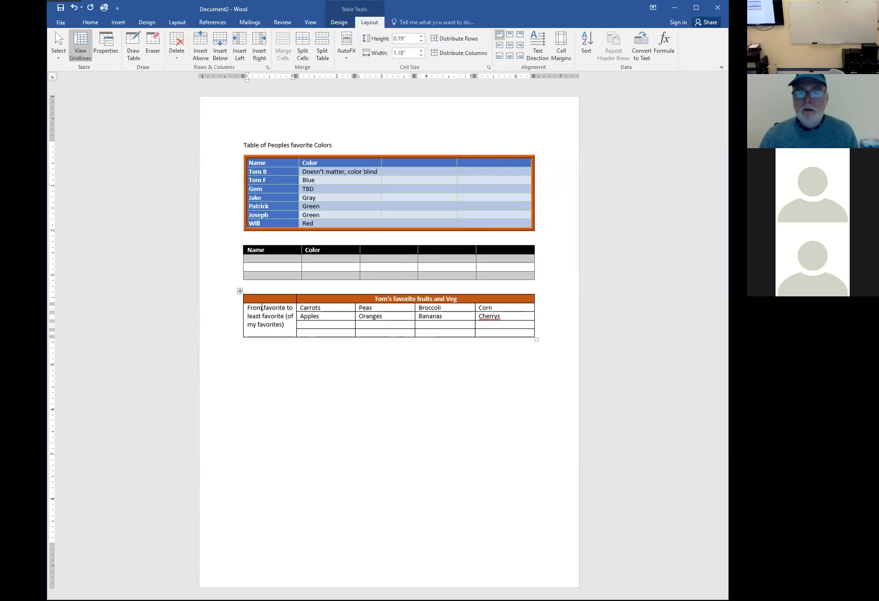
key(ctrl+z)
key(ctrl+z)
key(ctrl+z)
key(ctrl+z)
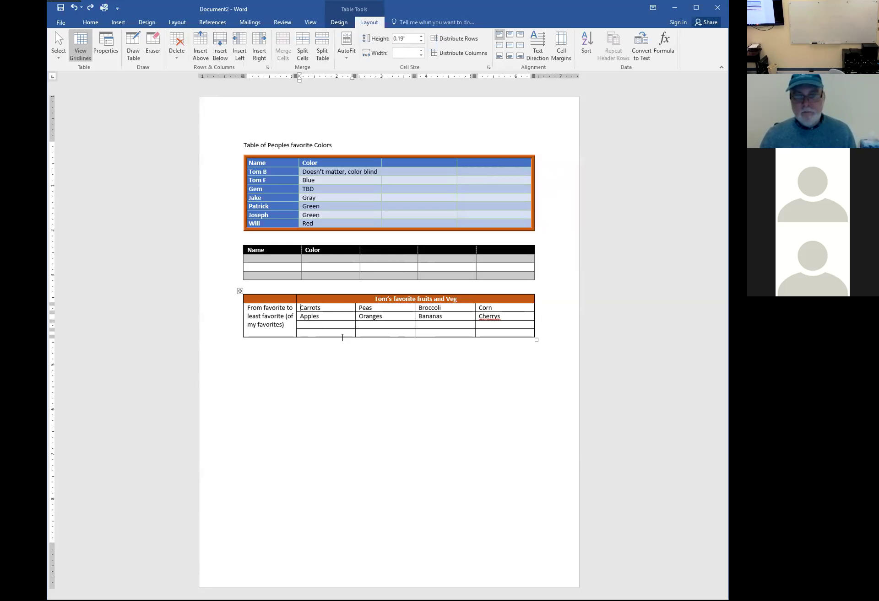
click(289, 308)
text(1)
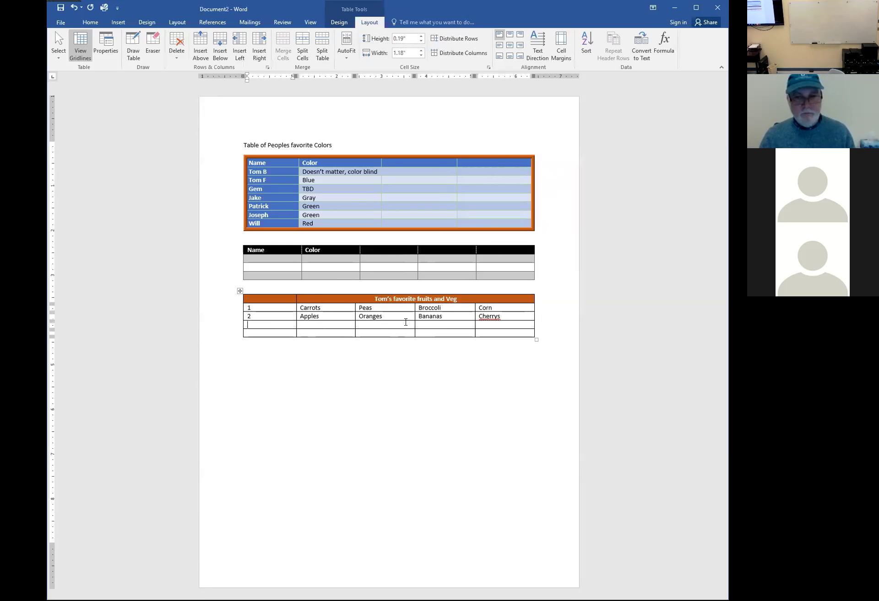
text(4)
key(Down)
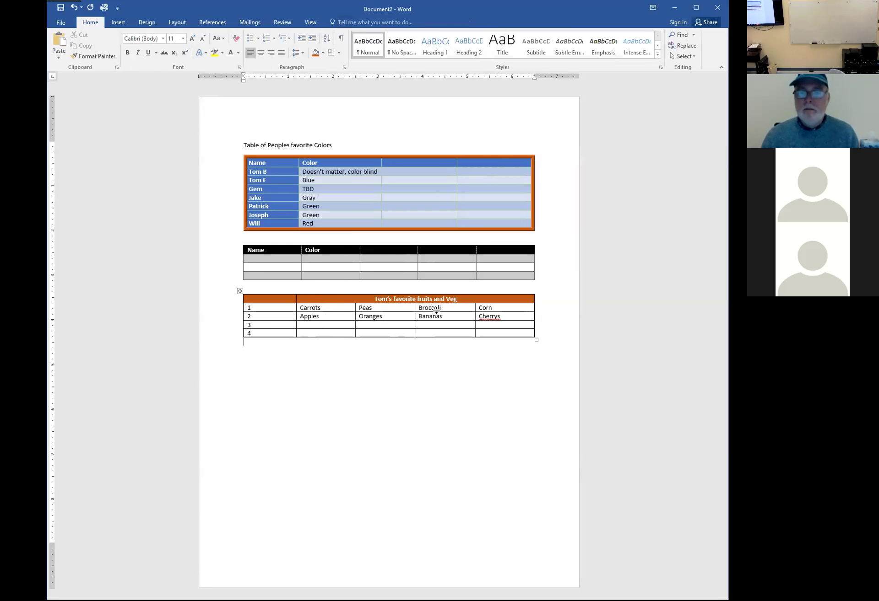
Narrow the number column and widen the Carrots, Peas and Broccoli columns
click(289, 298)
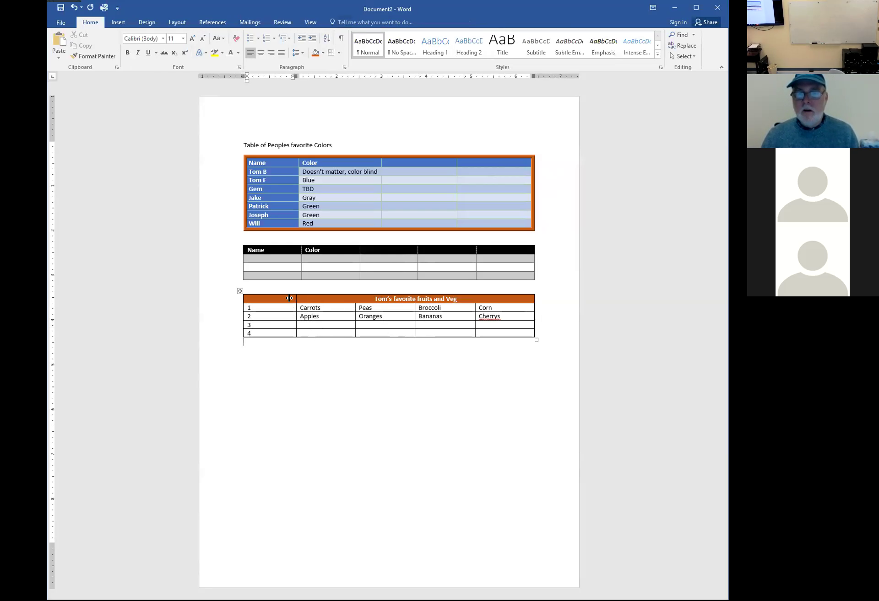
drag(289, 298, 260, 298)
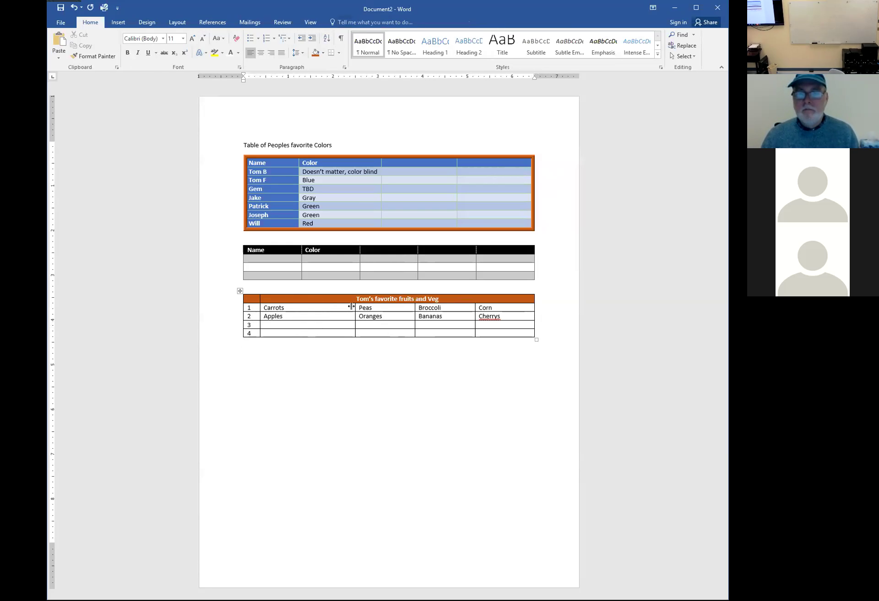
drag(351, 307, 330, 307)
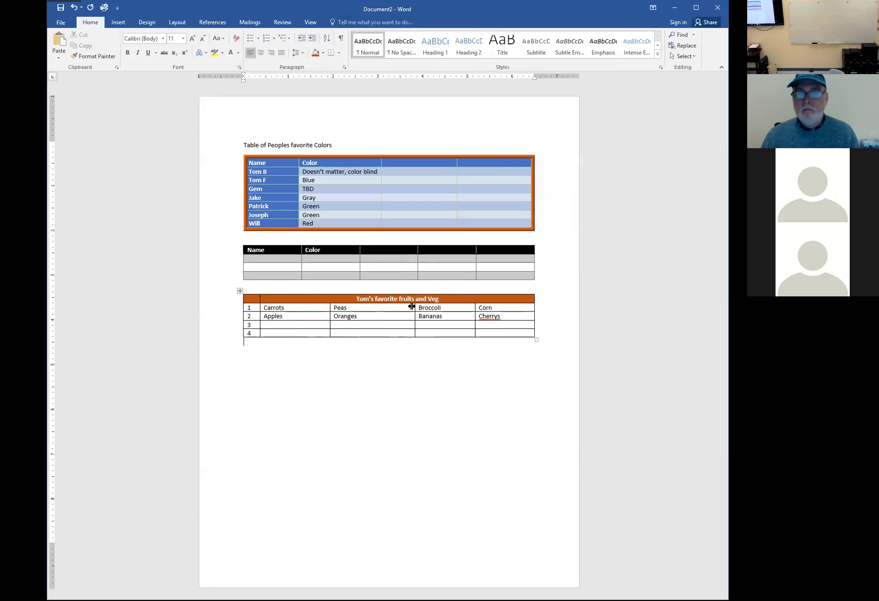
drag(412, 306, 397, 306)
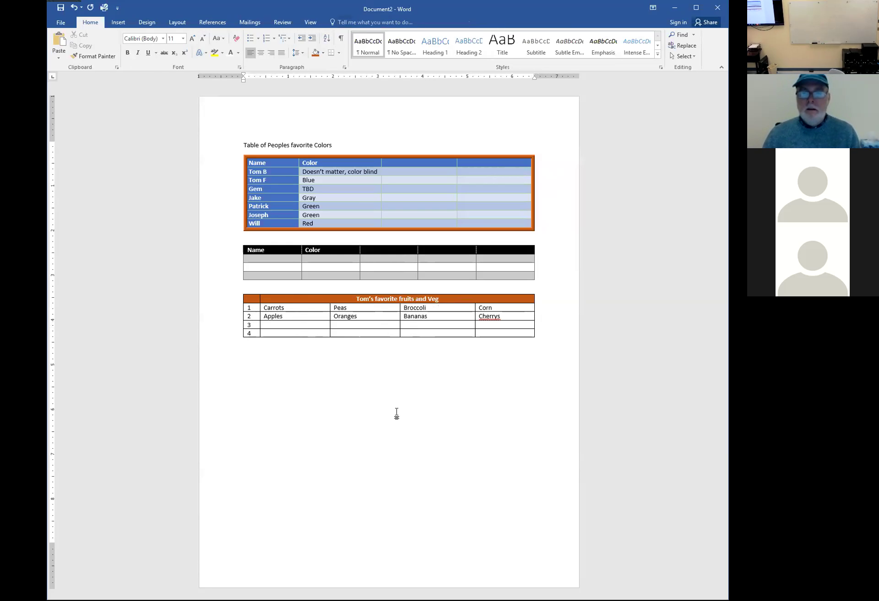
Centre the row numbers 1 to 4 in their cells
drag(254, 307, 255, 334)
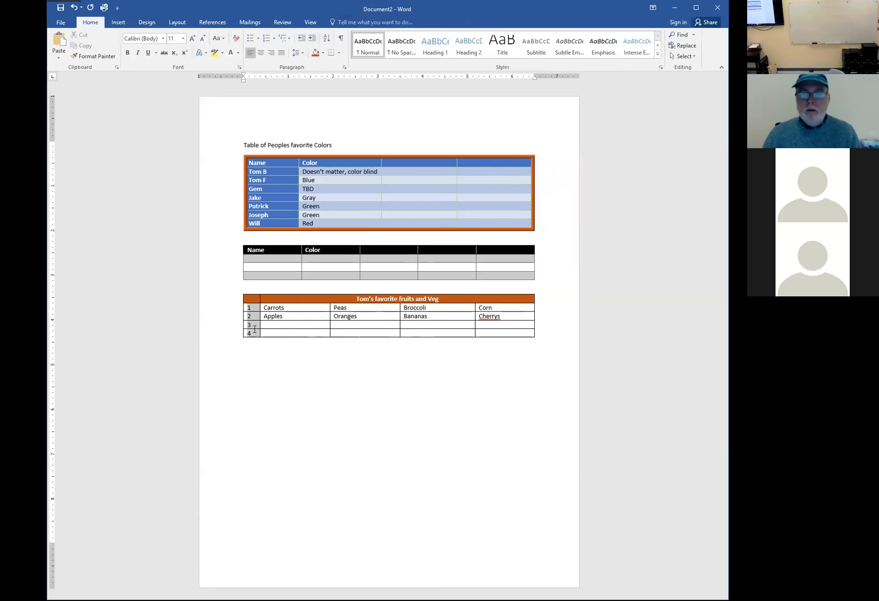
click(260, 53)
click(266, 395)
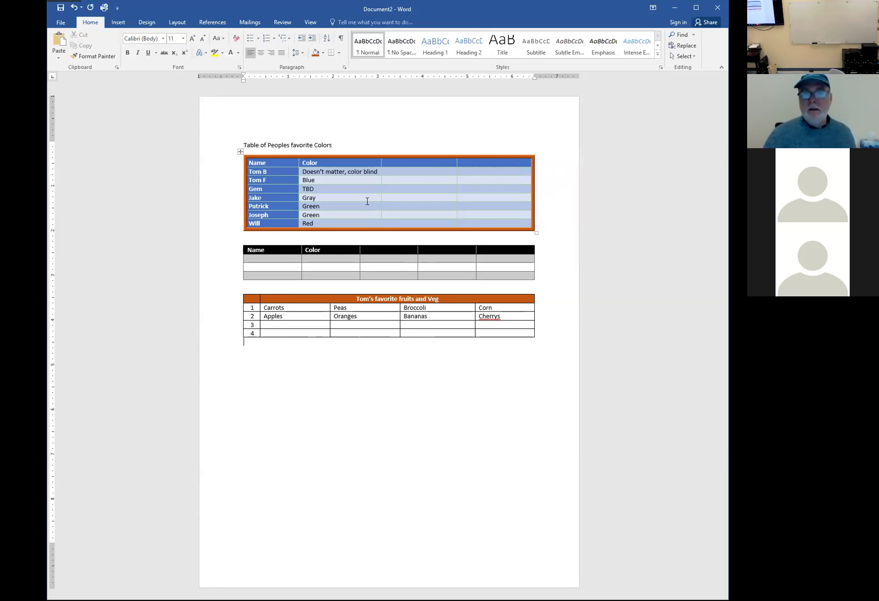
Select the whole document with Ctrl+A, deselect, then show the fruits table's layout tools
click(367, 198)
key(ctrl+a)
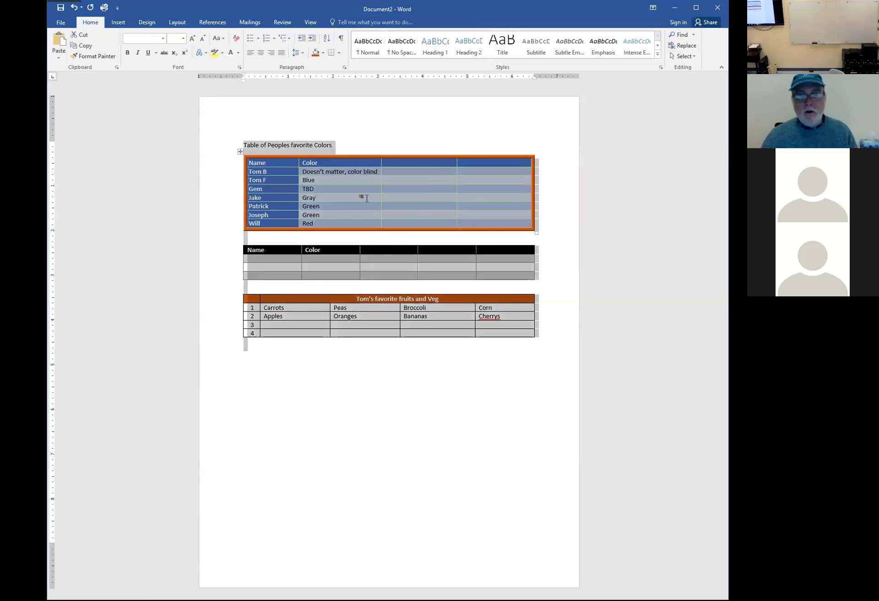
click(351, 192)
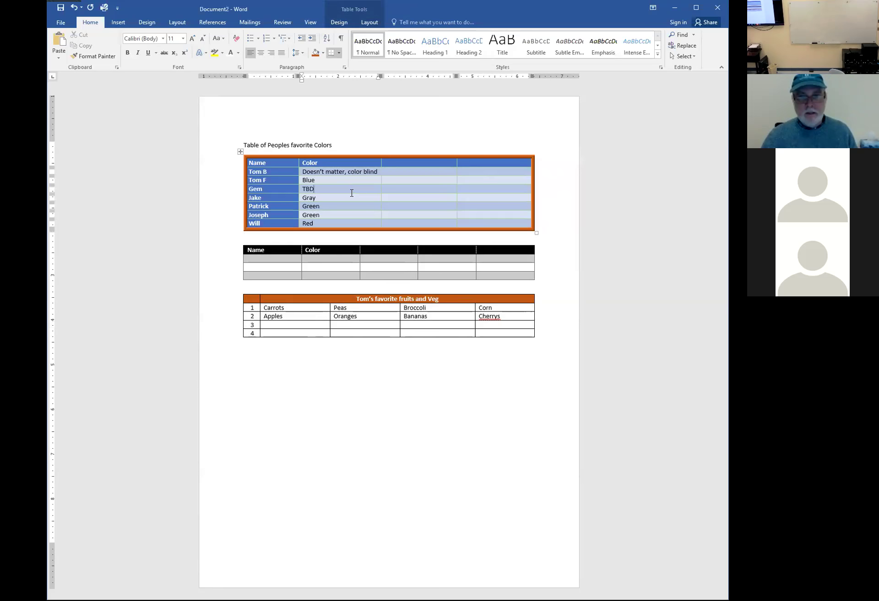
key(ctrl+a)
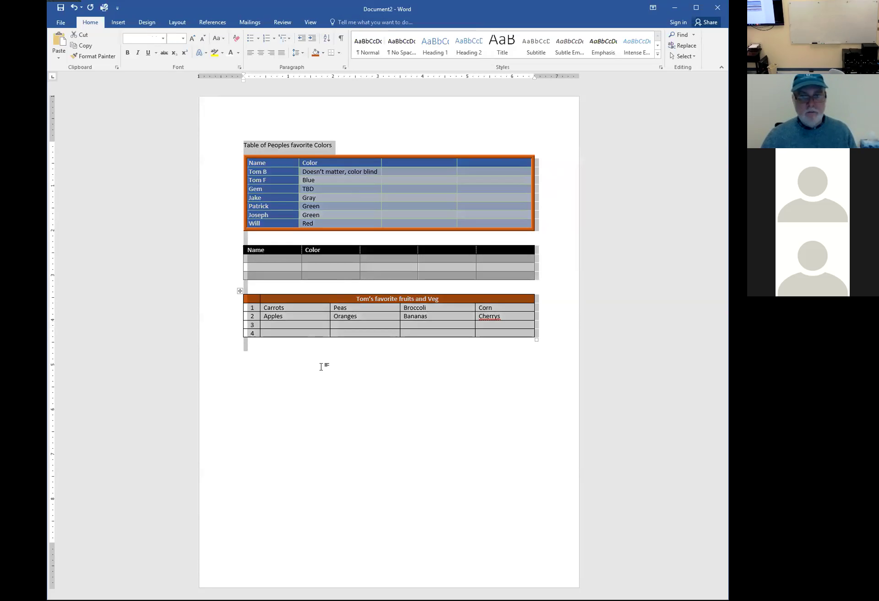
click(324, 359)
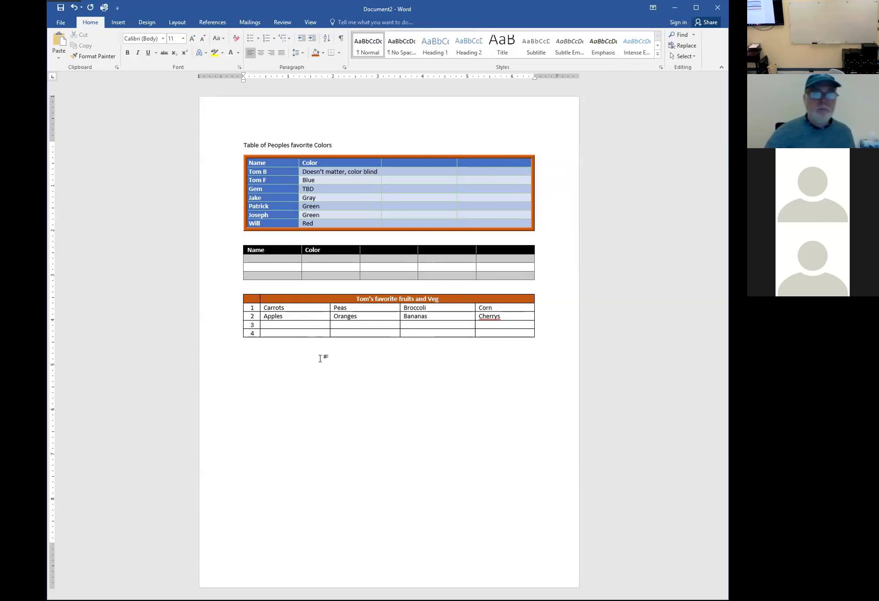
click(363, 307)
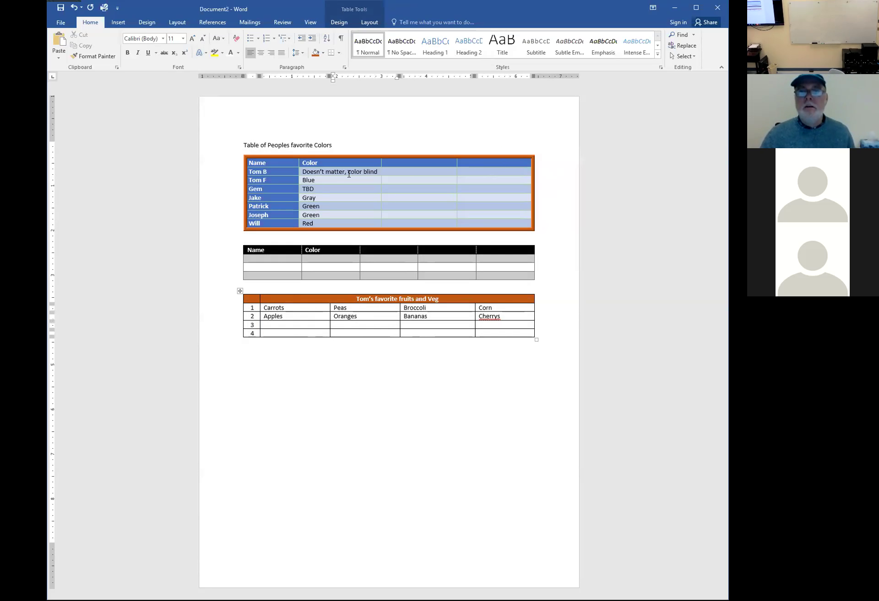
click(369, 23)
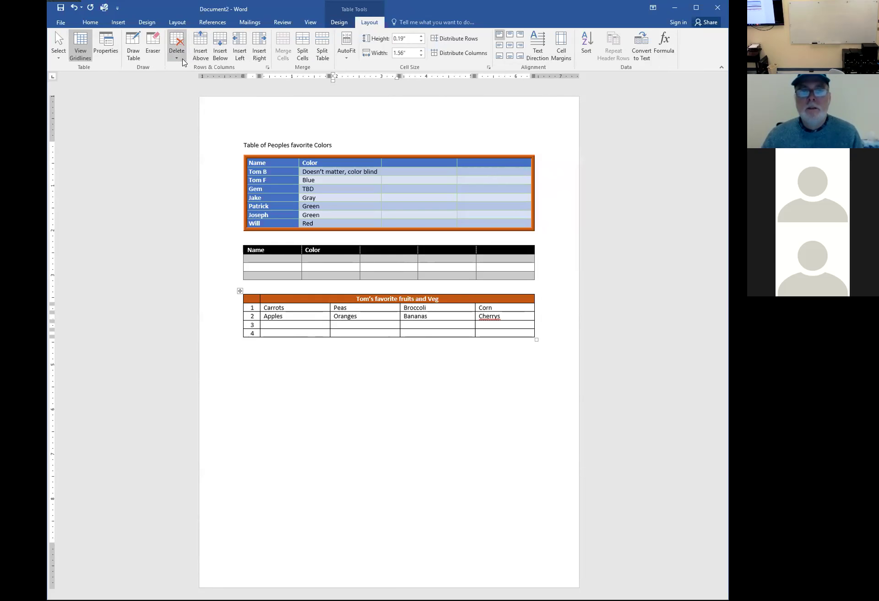
Set the fruits-and-veg table's preferred width to 80 percent in Table Properties
click(108, 47)
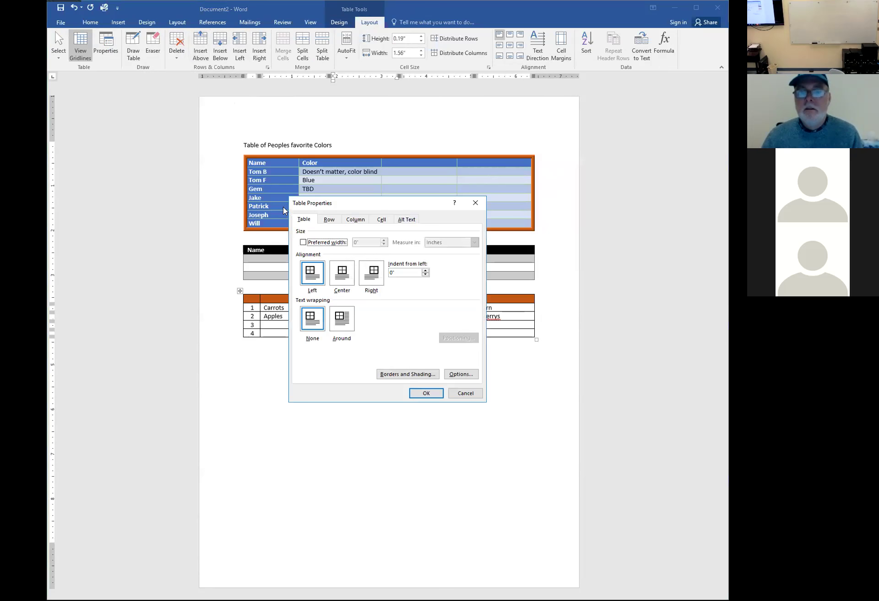
click(303, 243)
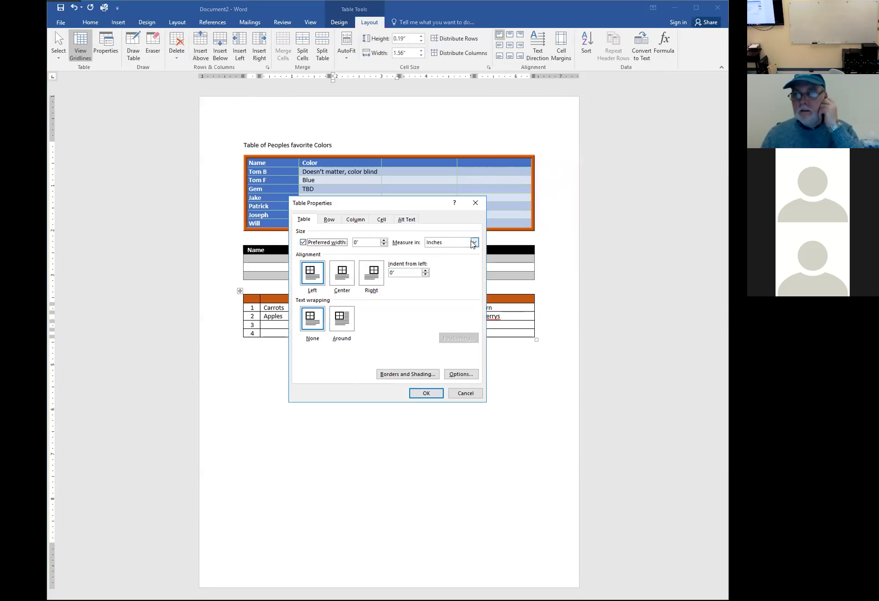
click(473, 243)
click(448, 257)
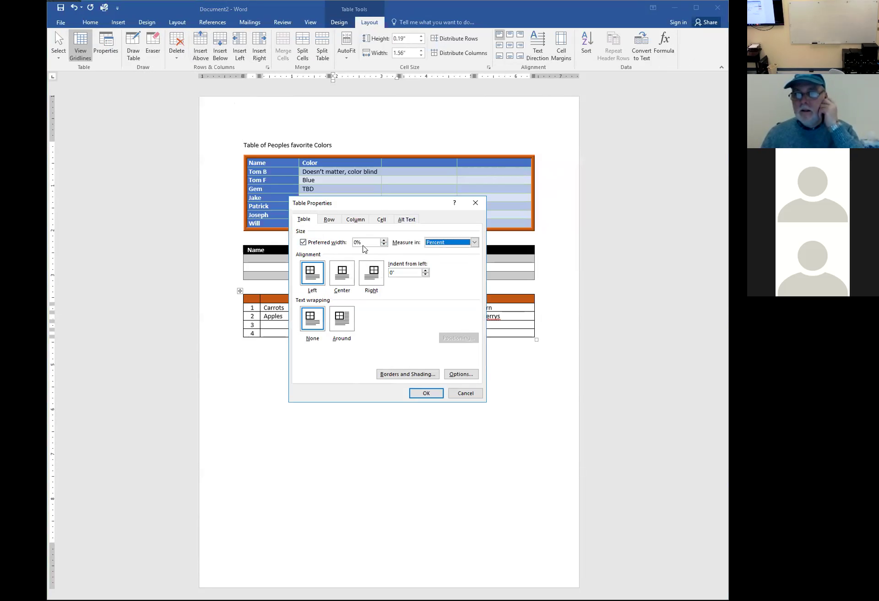
click(358, 242)
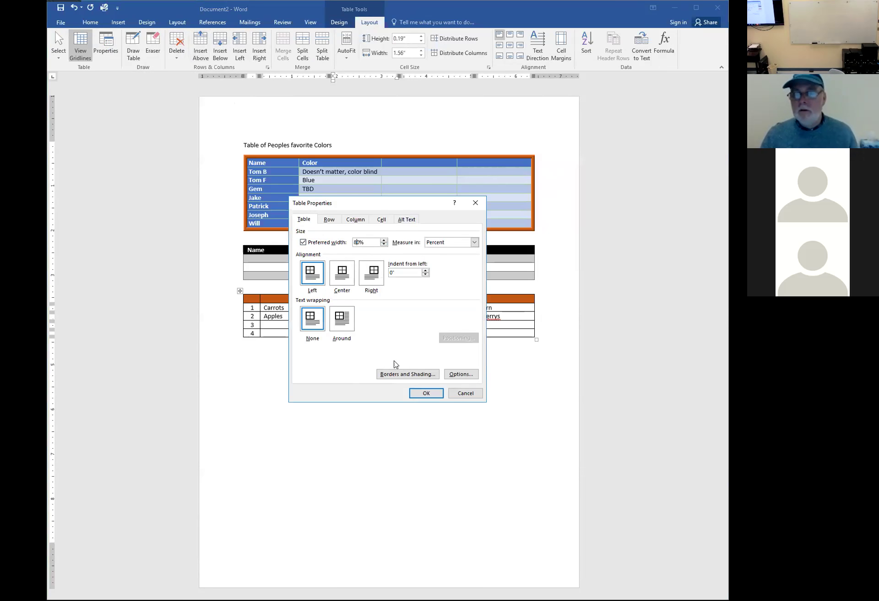
click(426, 394)
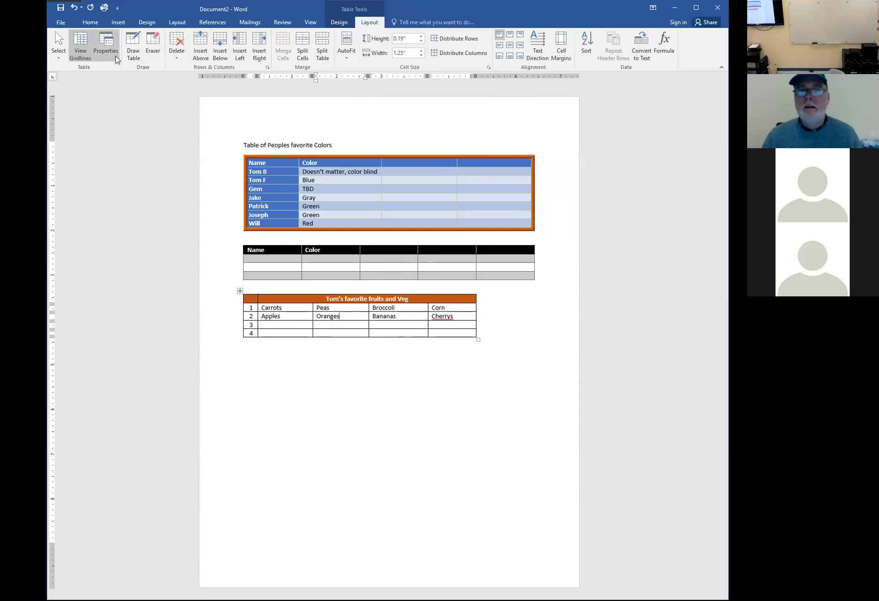
click(81, 52)
click(81, 52)
click(81, 52)
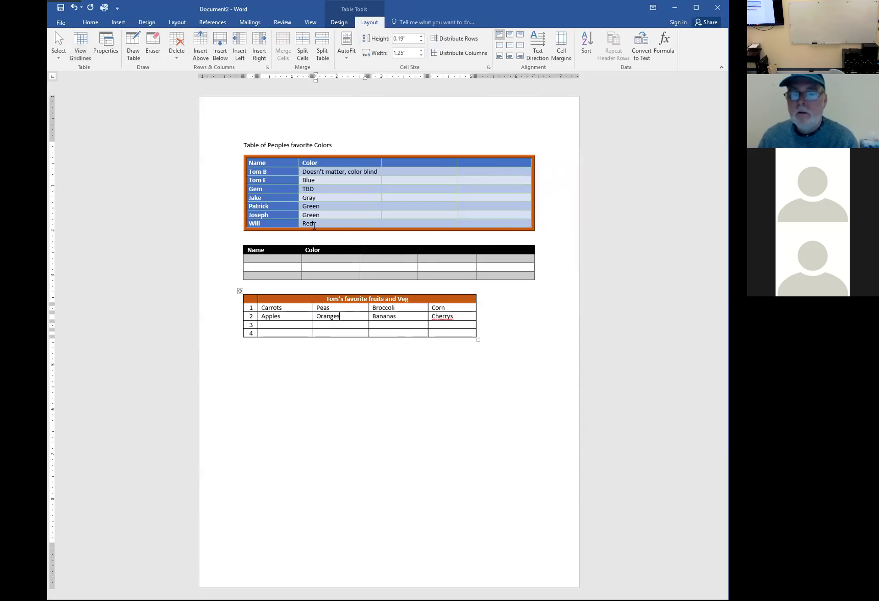
click(385, 259)
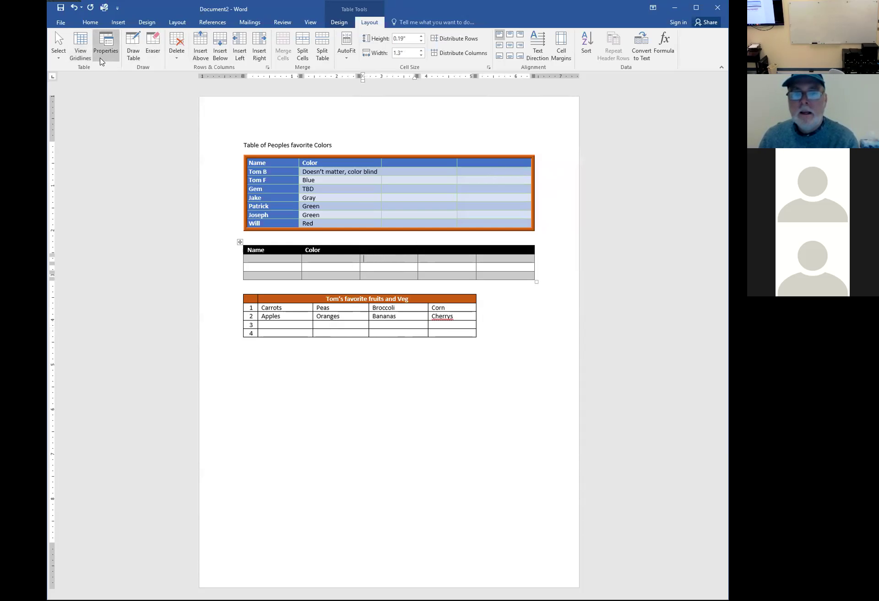
click(84, 48)
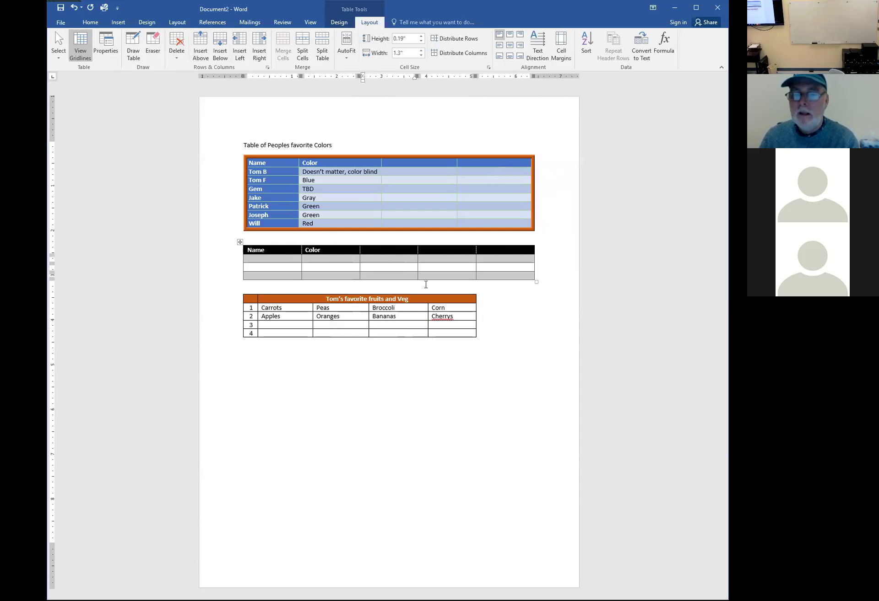
click(426, 298)
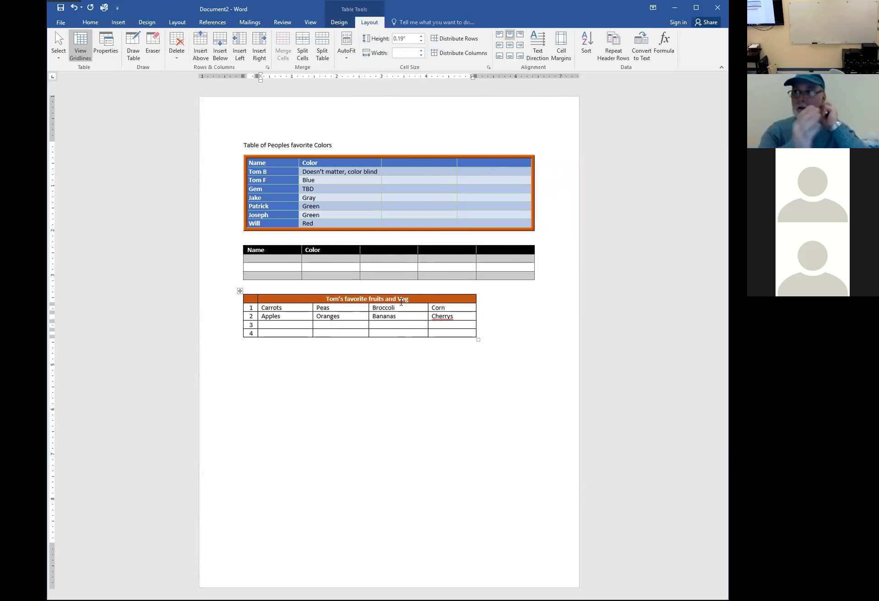
click(276, 360)
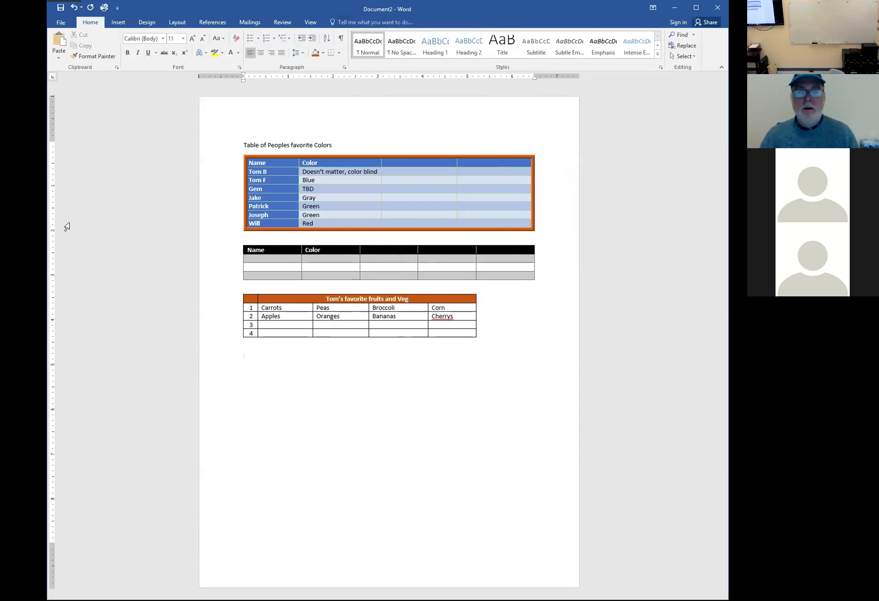
Insert a new 4x4 table below the fruits-and-veg table
click(118, 23)
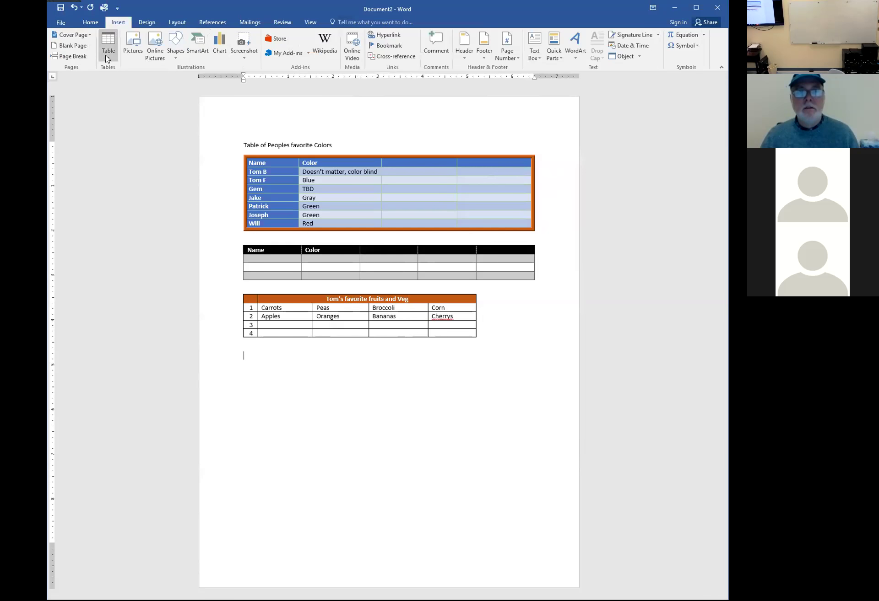
click(108, 46)
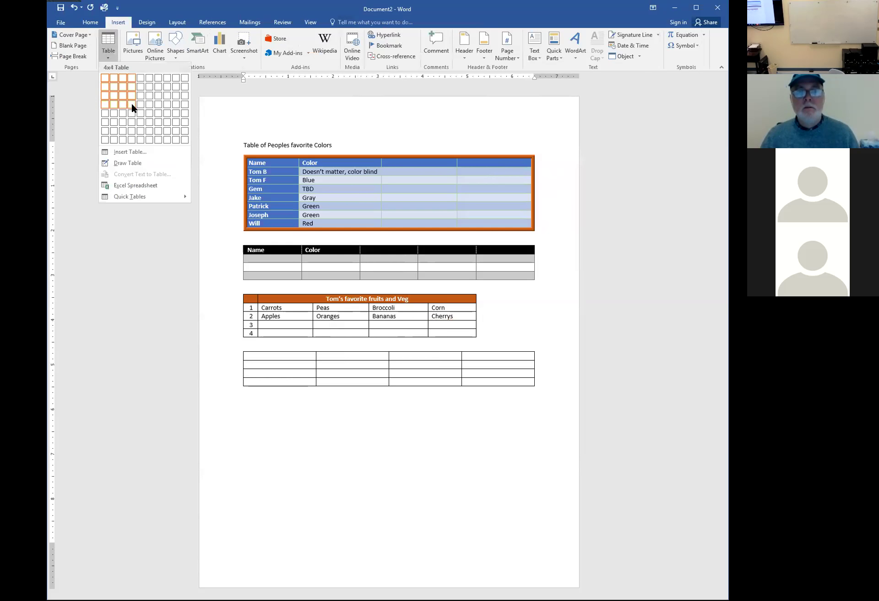
click(130, 106)
Remove all borders from the new 4x4 table
drag(290, 360, 480, 382)
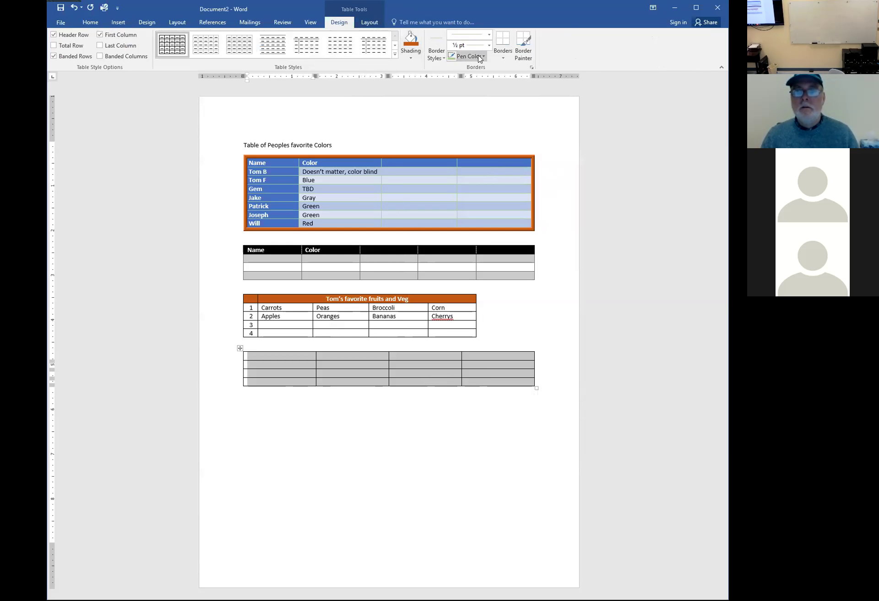
click(488, 37)
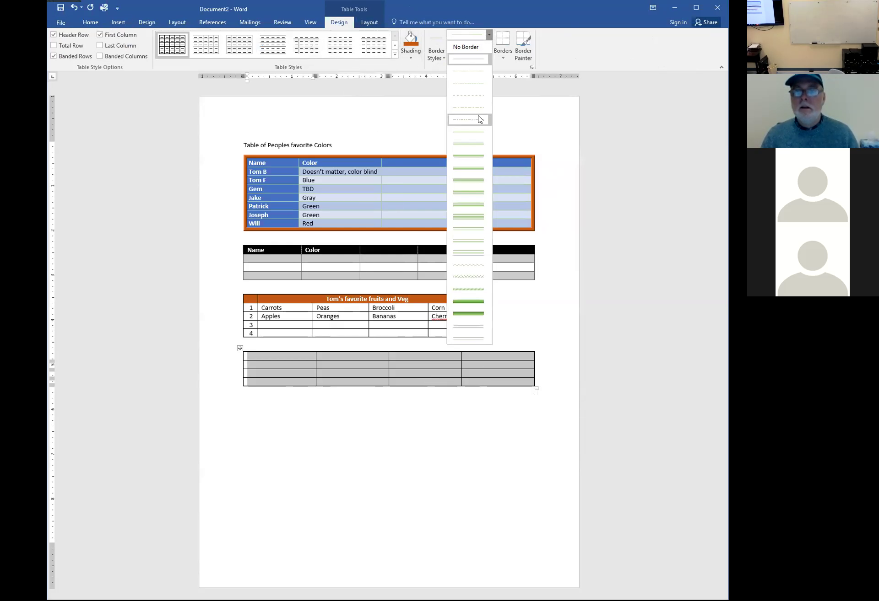
click(467, 47)
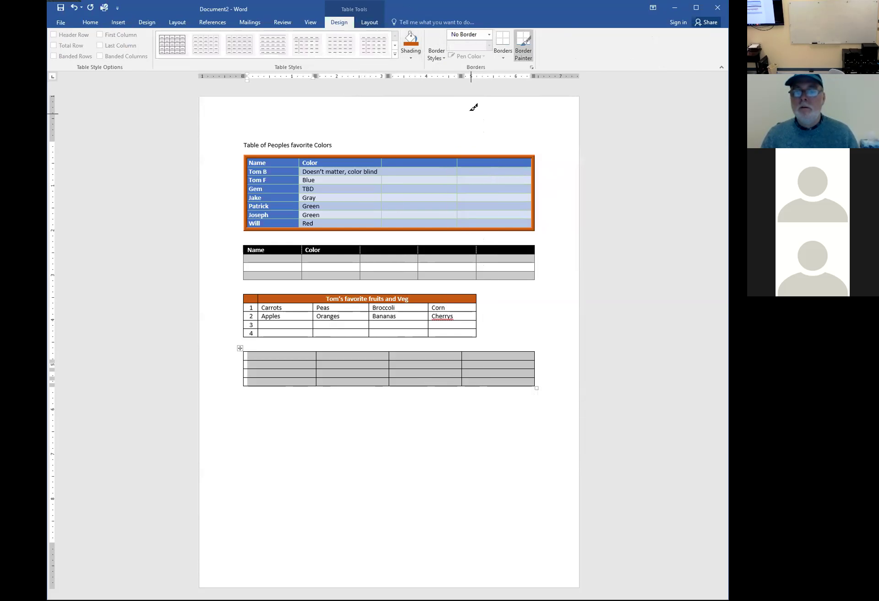
click(503, 57)
click(522, 115)
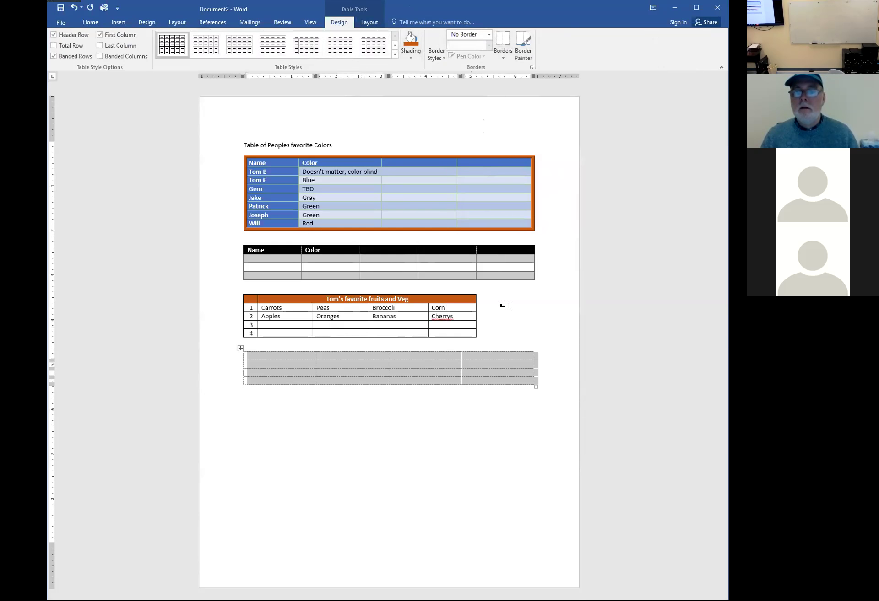
click(501, 306)
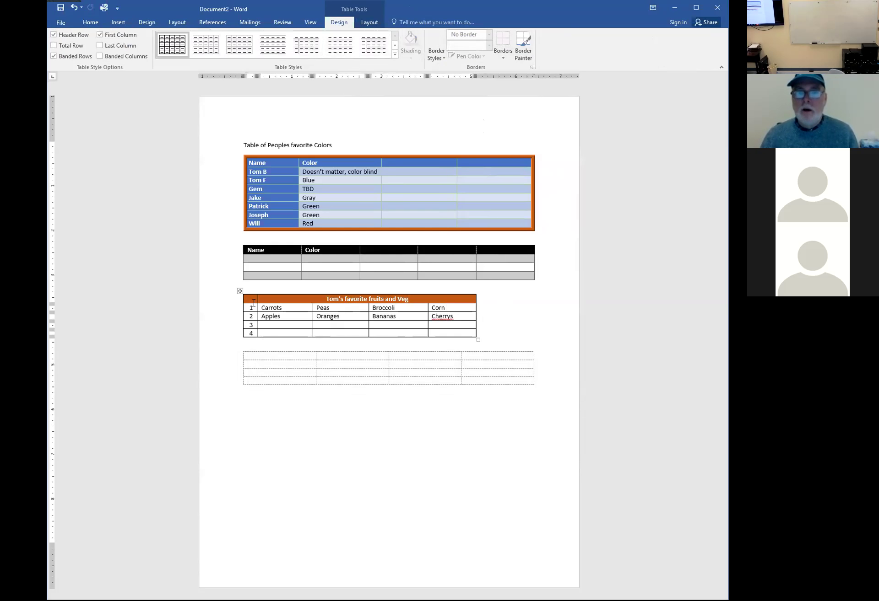
Toggle View Gridlines off and back on so the borderless table stays traced
click(369, 23)
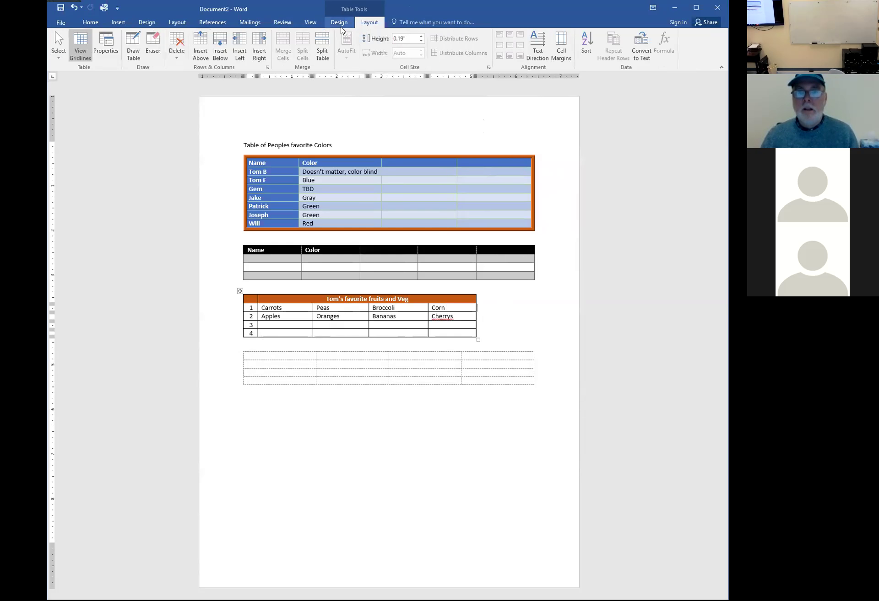
click(79, 44)
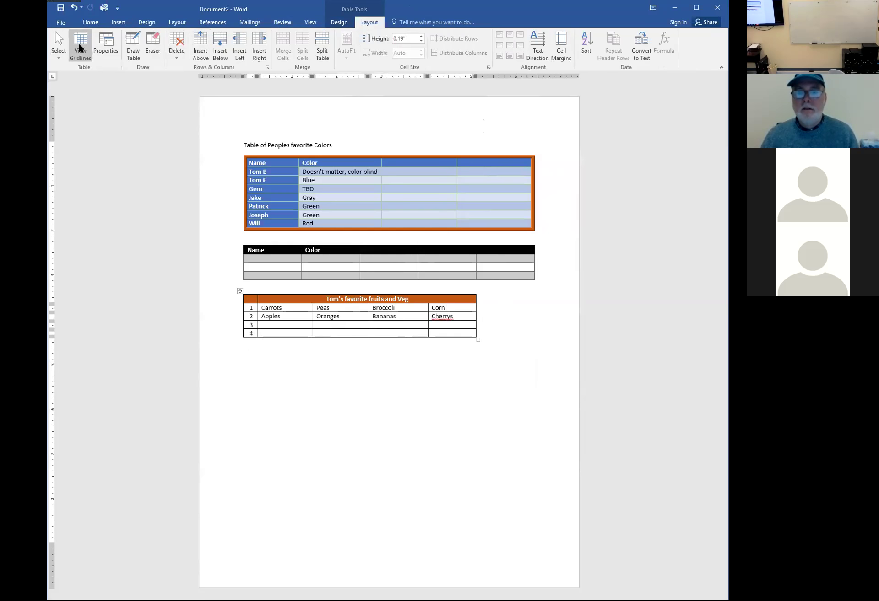
click(79, 44)
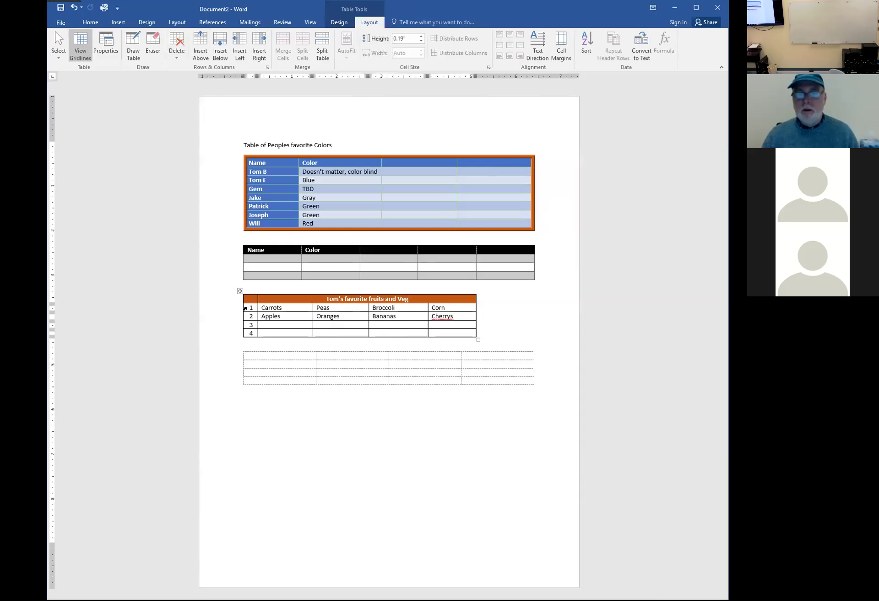
Try pasting the fruits table's first two rows into the empty table, then undo it
drag(243, 309, 438, 321)
key(ctrl+c)
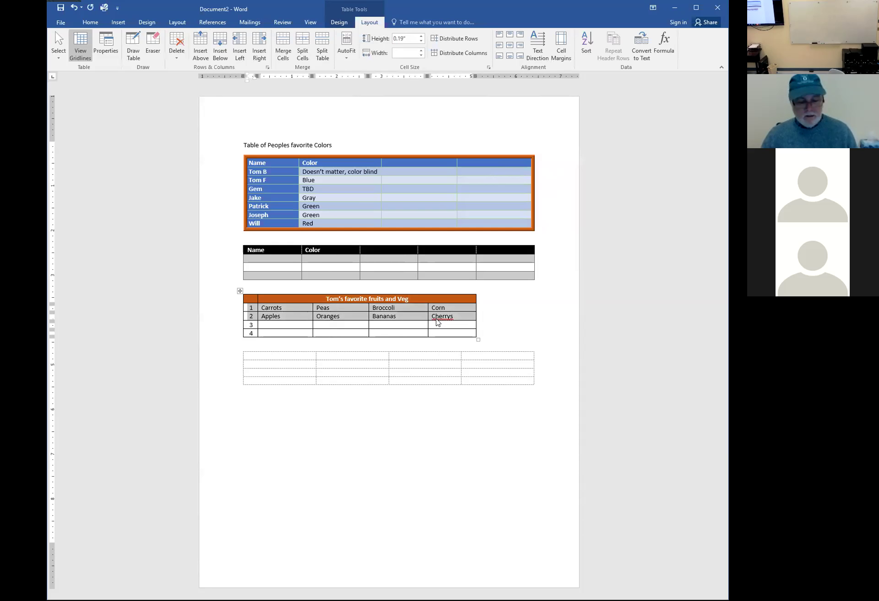
click(281, 356)
right_click(281, 356)
click(360, 400)
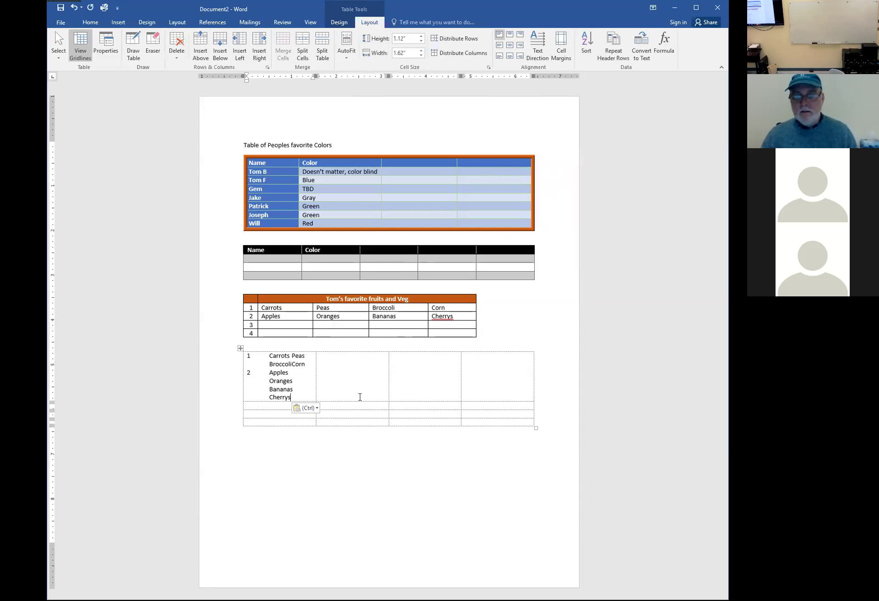
key(ctrl+z)
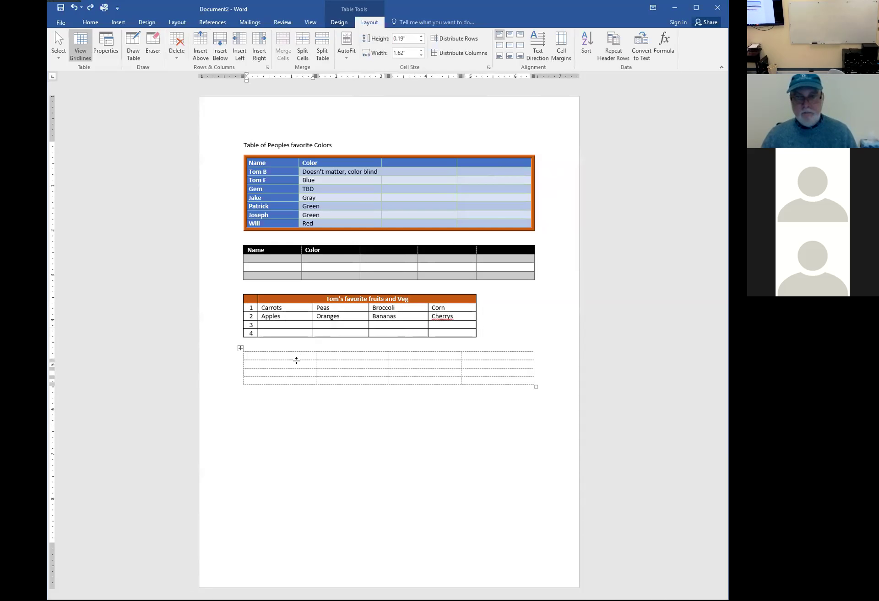
key(ctrl+v)
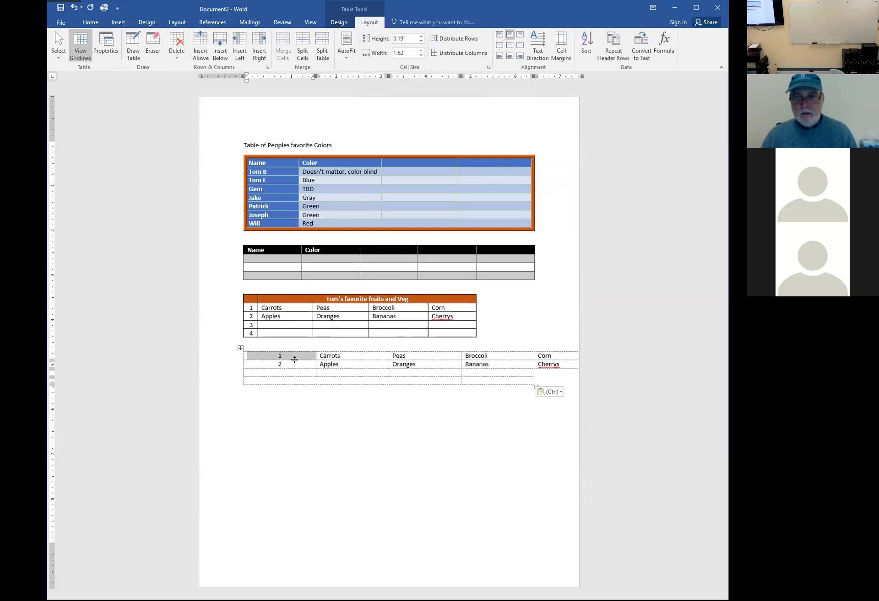
key(ctrl+z)
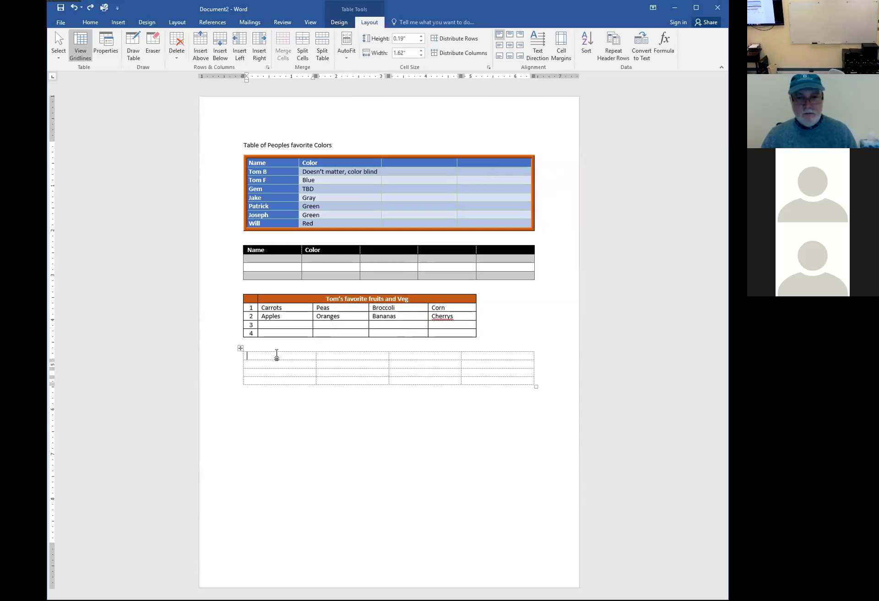
Fill the first row with Carots, Peas, Broccoli and Corn
text(Carots)
key(Tab)
text(Peas)
key(Tab)
text(Broccol)
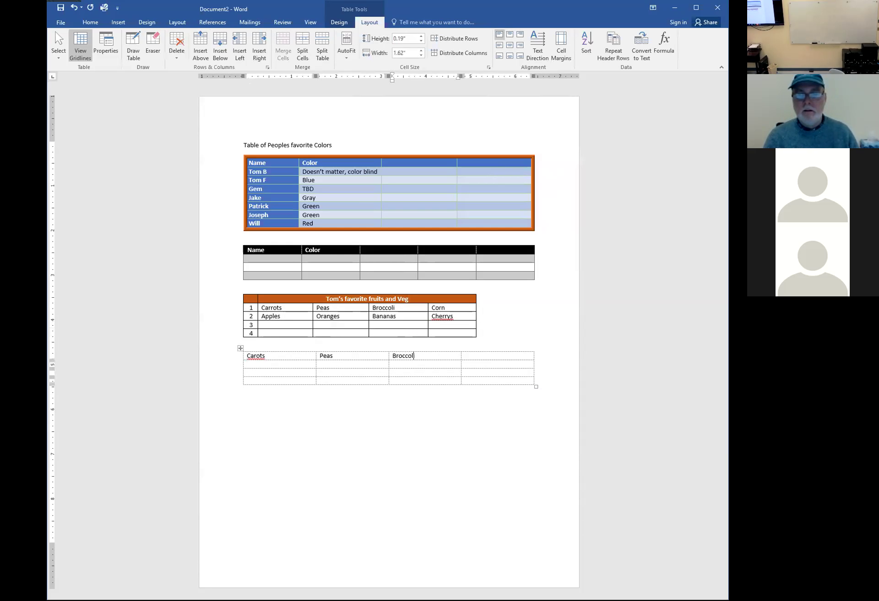
text(i Corn)
key(Tab)
Fill the second row with Apples, Oranges, Bananas and Figs
text(Apples)
key(Tab)
text(Oranges )
text(Banana)
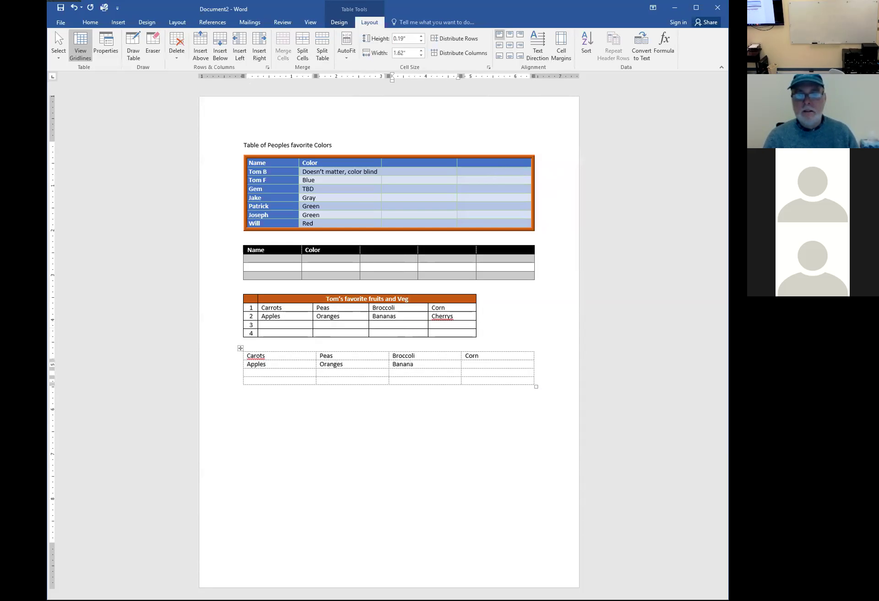
text(s Ch)
key(BackSpace)
key(BackSpace)
text(Figs)
Correct the misspelled 'Carots' to 'Carrots'
click(256, 356)
text(r)
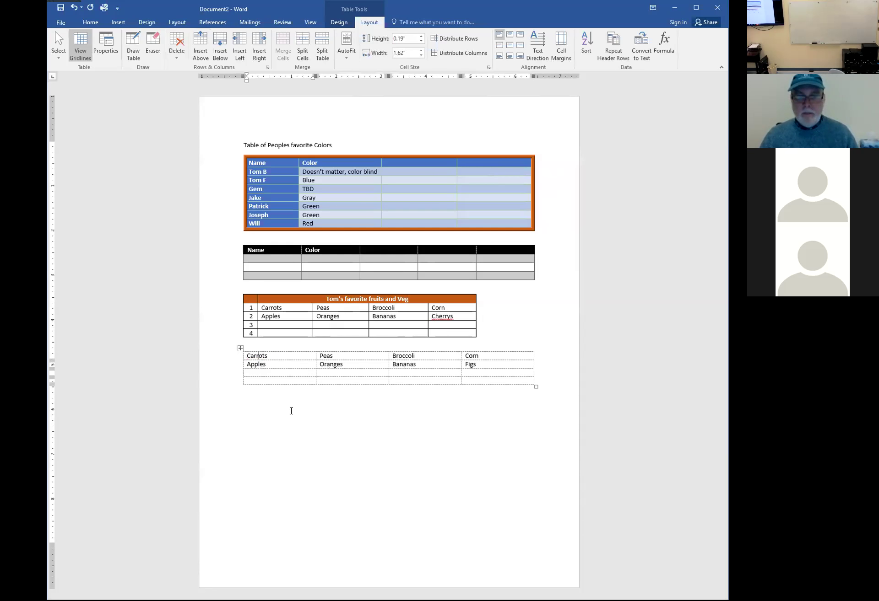
click(290, 410)
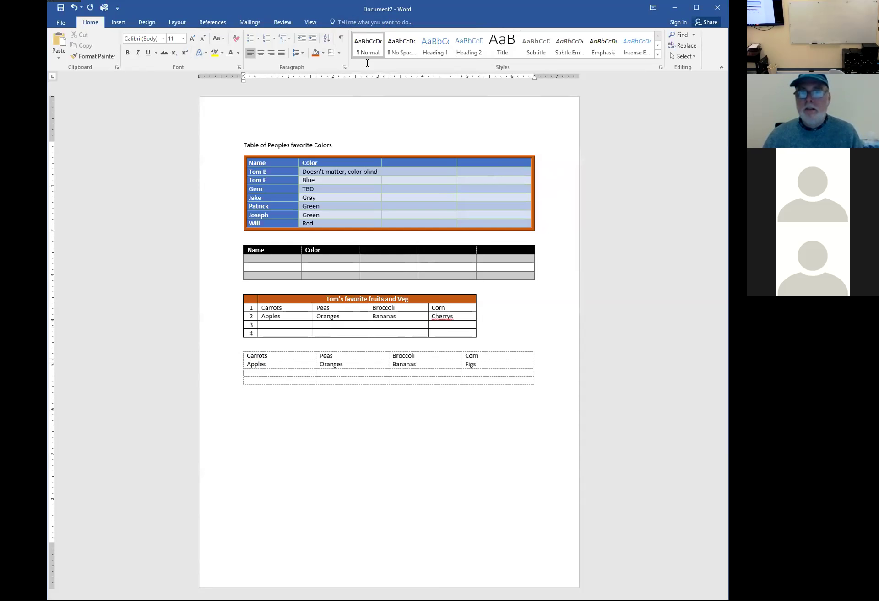
Hide the table gridlines so the produce table shows as plain columns
click(360, 362)
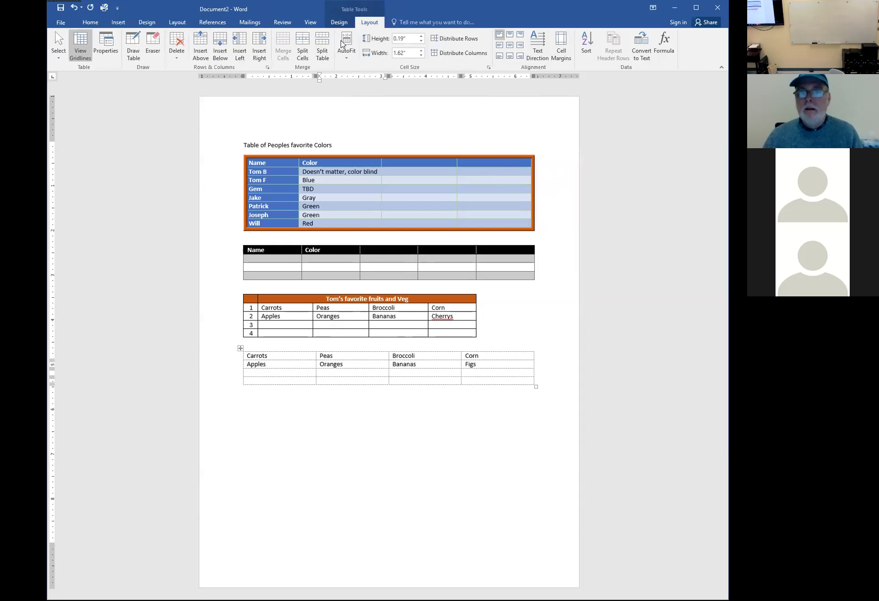
click(80, 43)
click(275, 501)
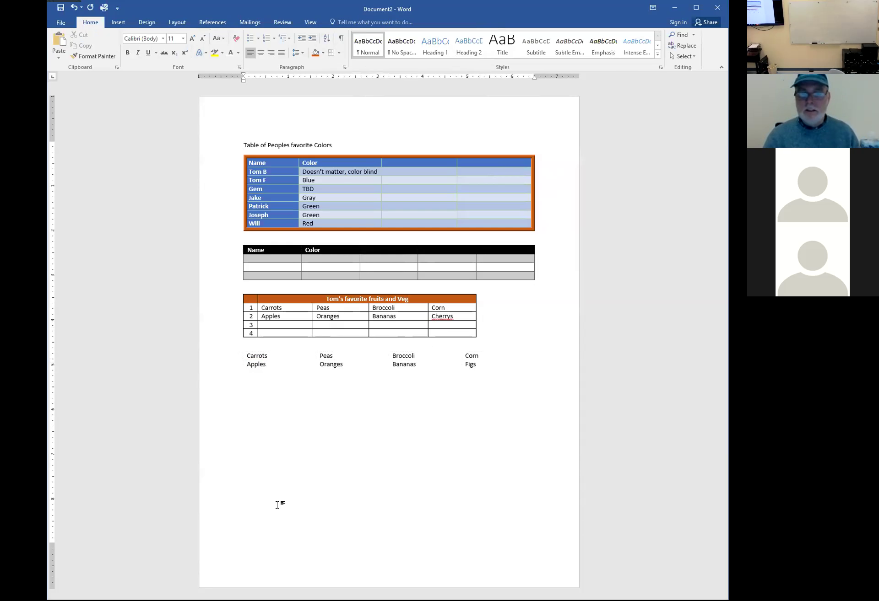
Type a trial tab-spaced Carrots, Peas, Broccoli line below the table, then delete it
text(Carrot)
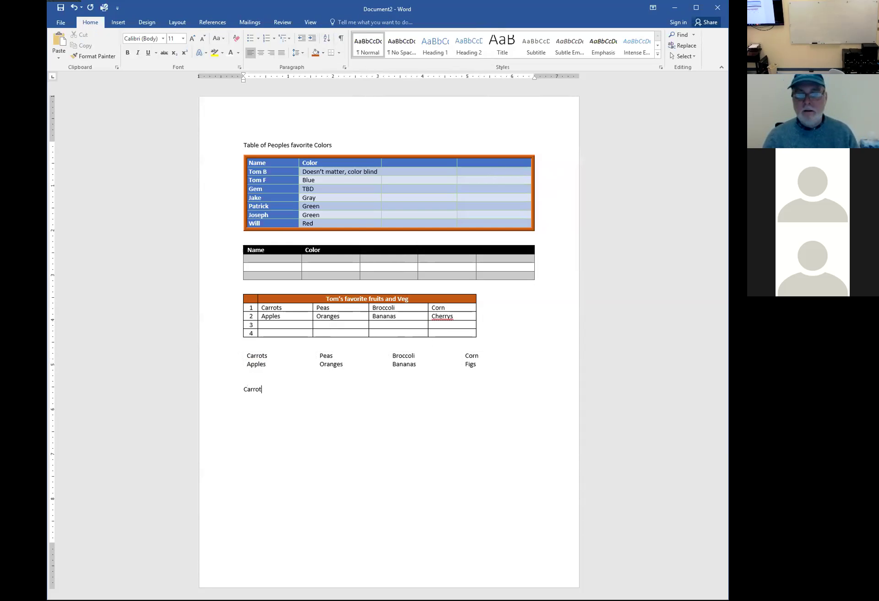
text(s)
key(Tab)
text(Peas)
key(Tab)
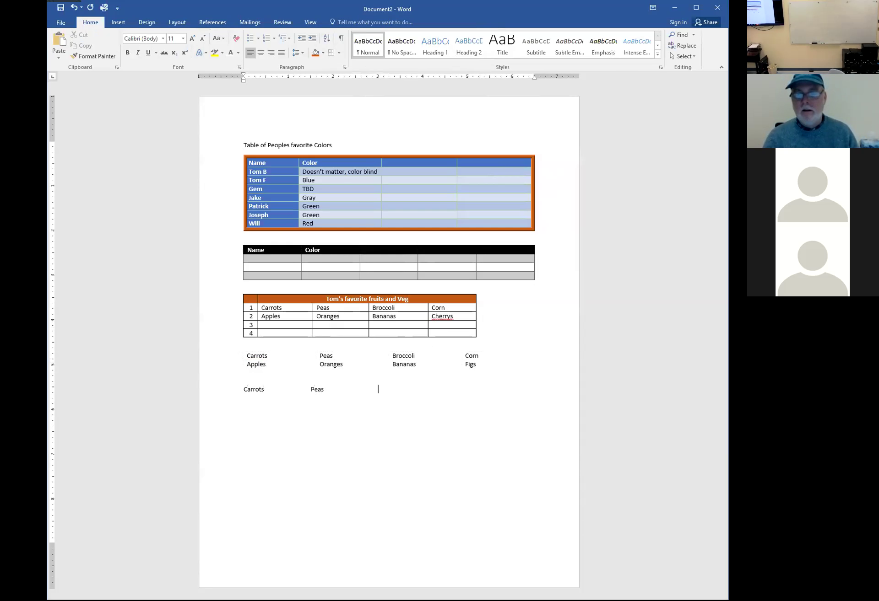
text(Broccoli)
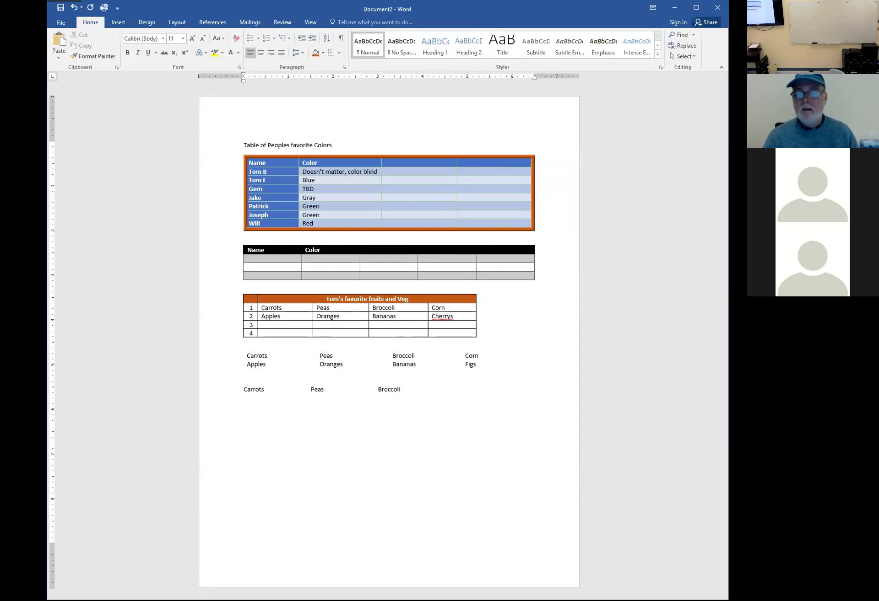
key(shift+Home)
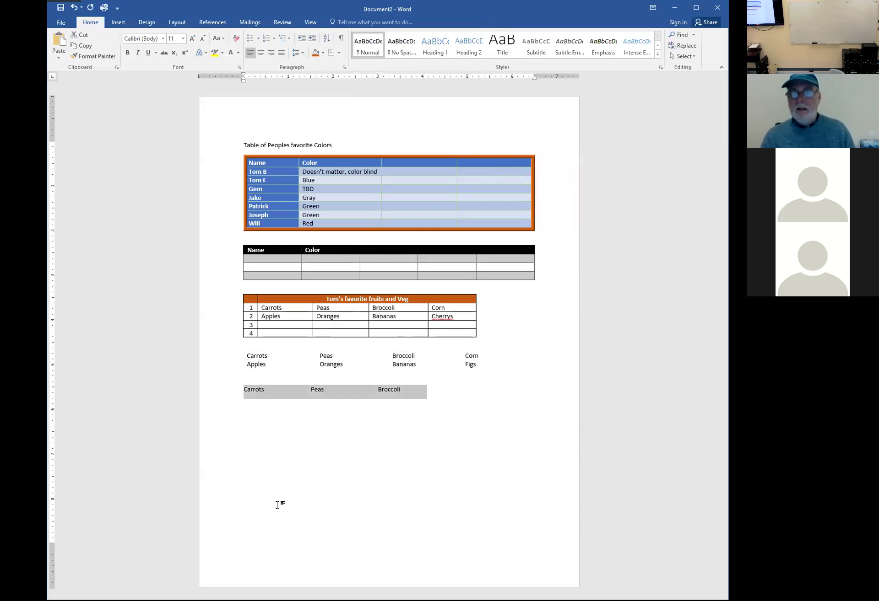
key(Delete)
Center the text in every cell of the borderless produce table
drag(253, 355, 466, 361)
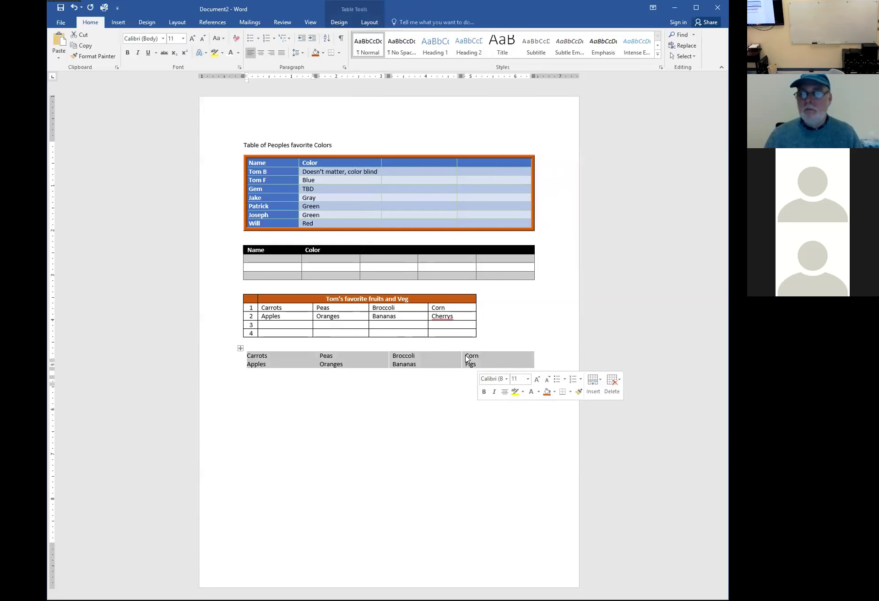
click(260, 53)
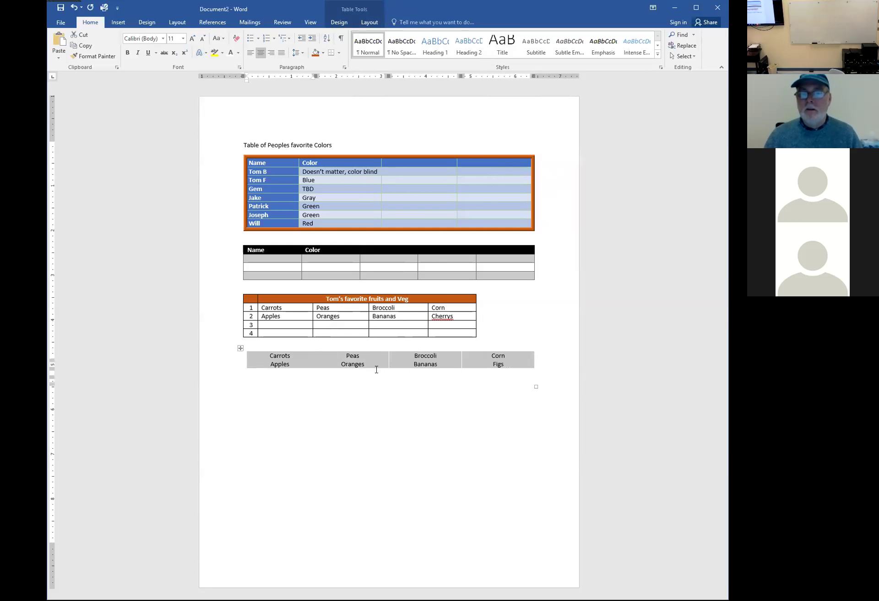
click(384, 423)
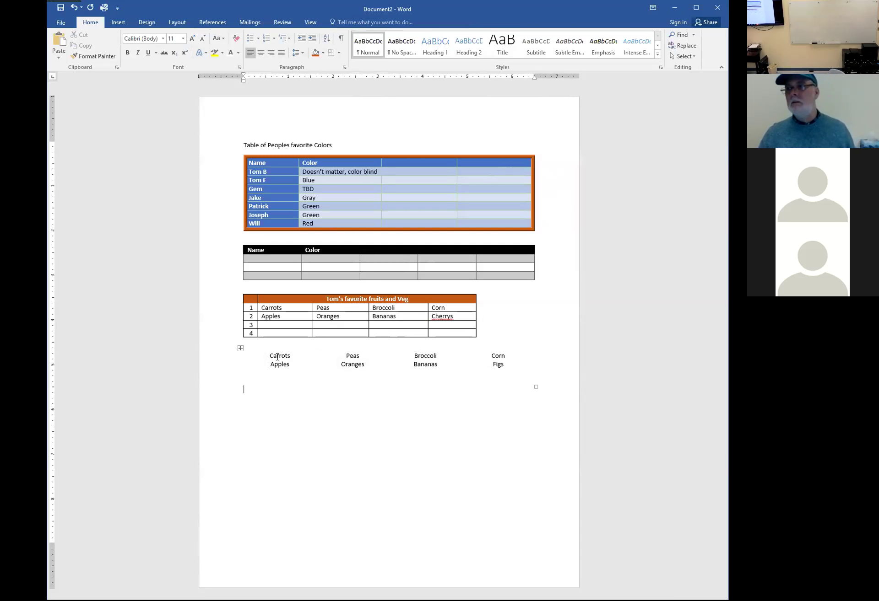
Select the whole borderless produce table
click(279, 355)
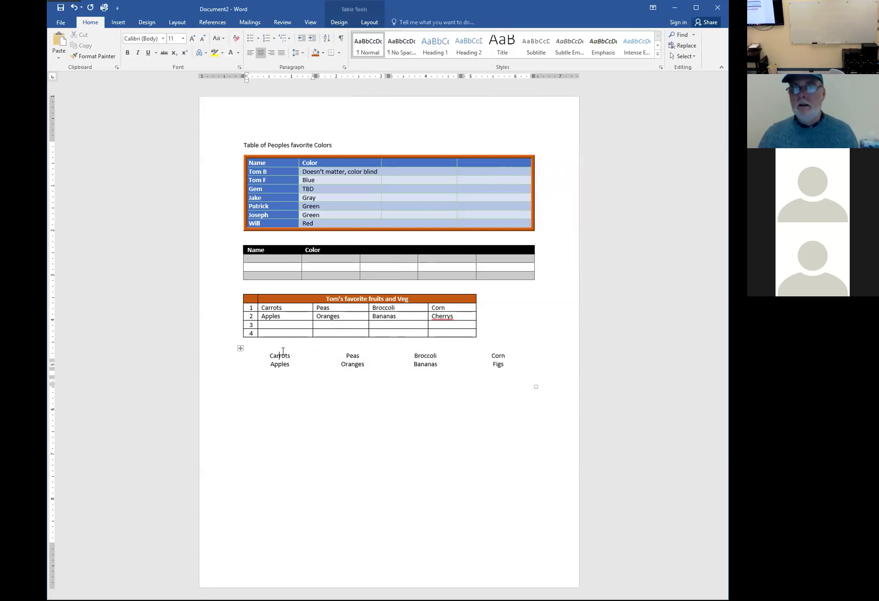
click(350, 355)
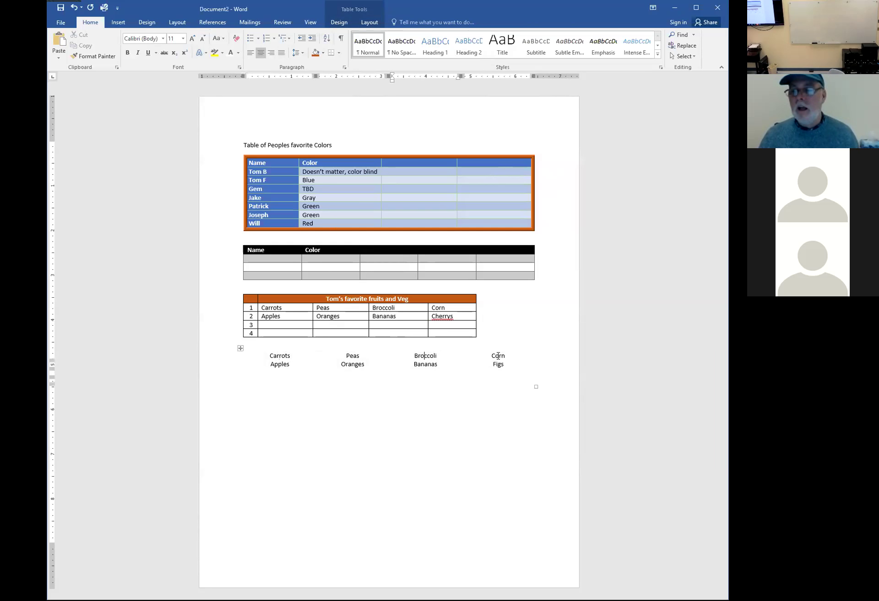
click(471, 397)
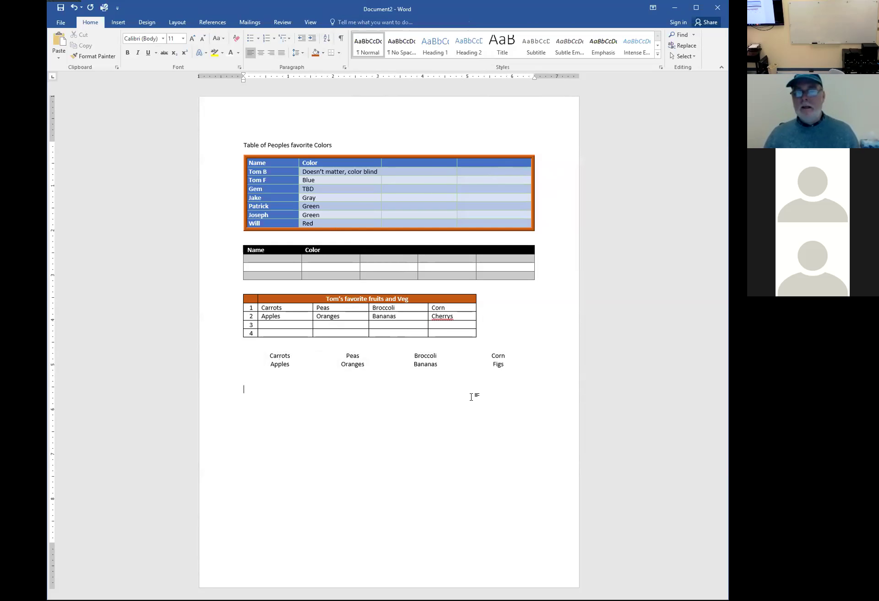
click(226, 361)
drag(225, 364, 226, 369)
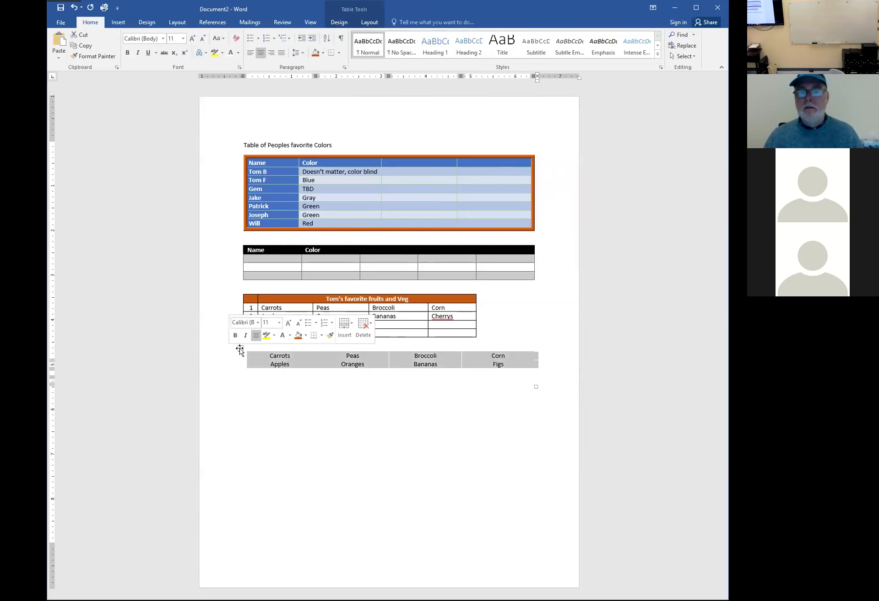
click(240, 348)
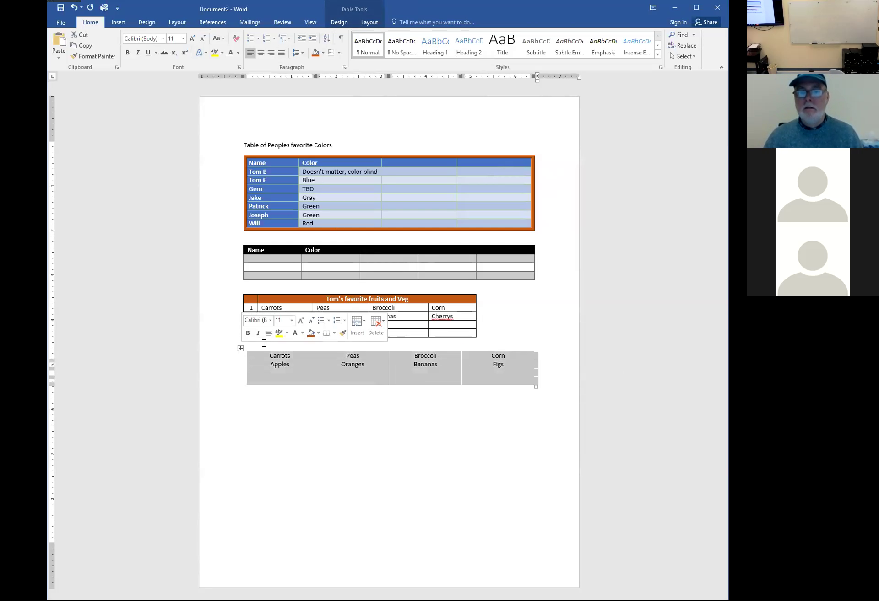
click(369, 22)
Change the produce table's shading from grey to a light orange theme colour
click(341, 22)
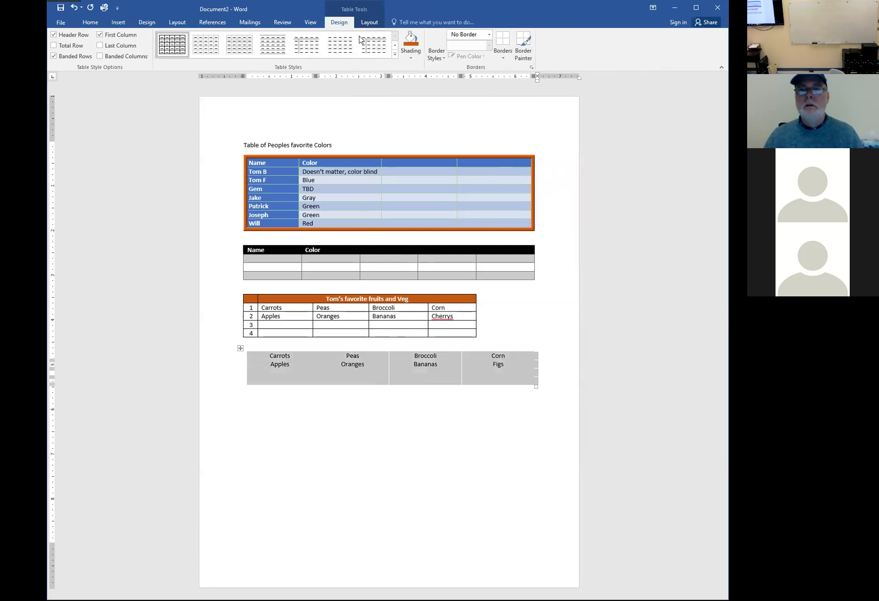
click(394, 45)
click(394, 45)
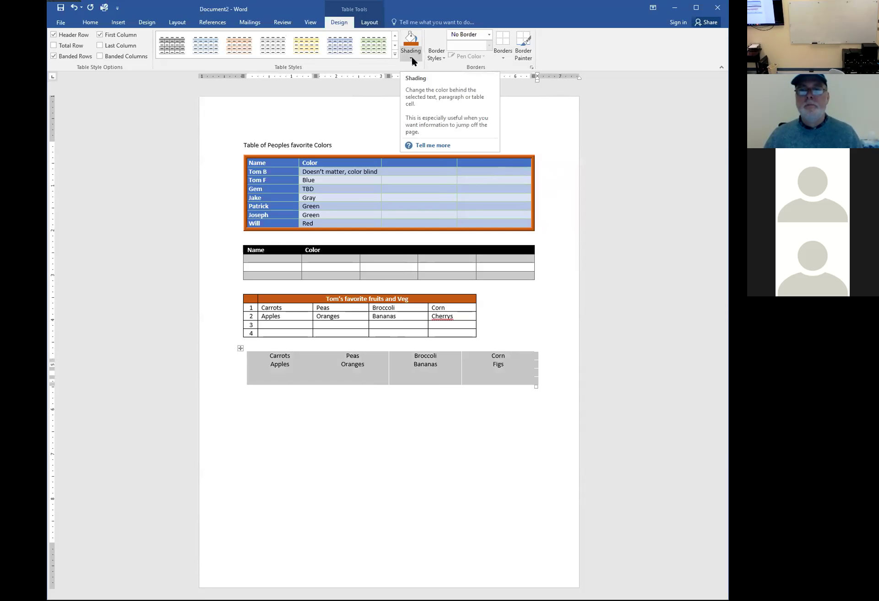
click(412, 58)
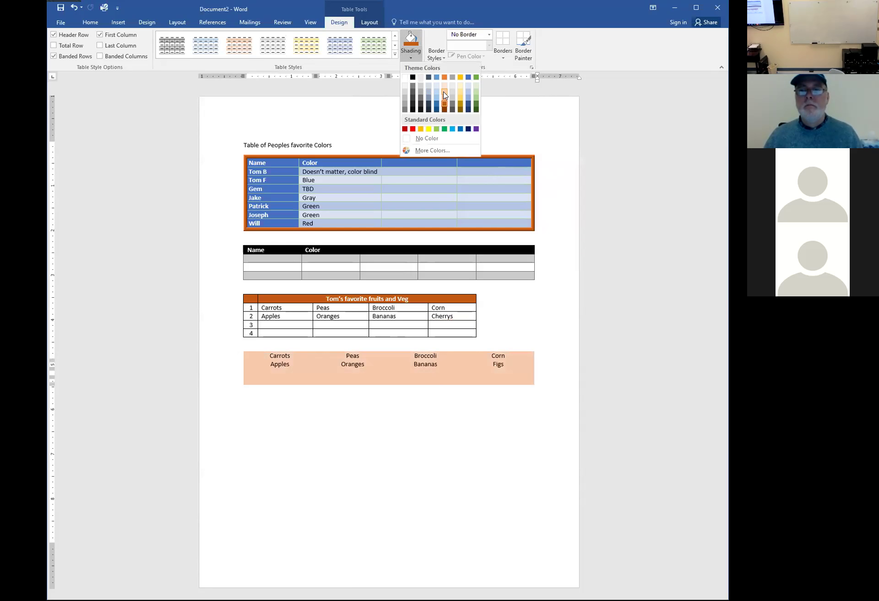
click(444, 95)
click(419, 496)
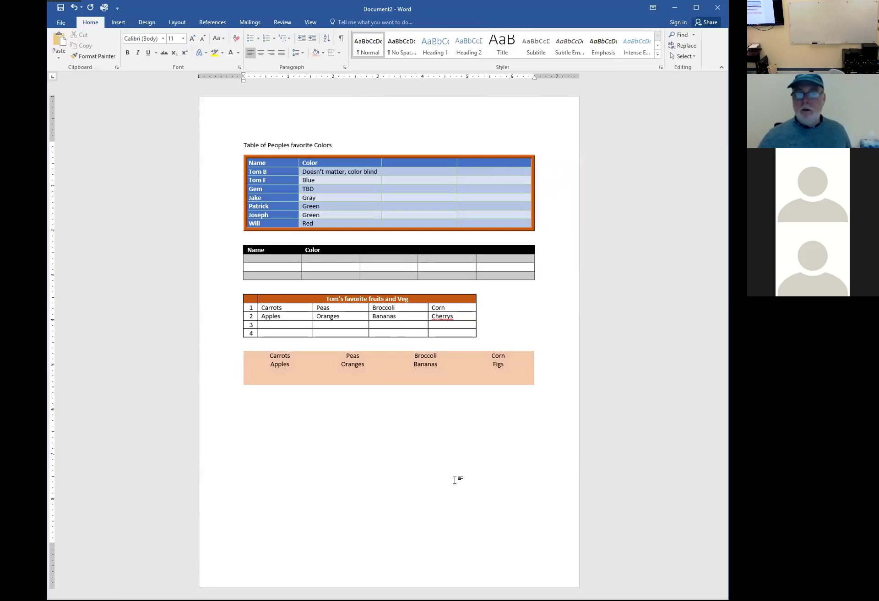
click(398, 378)
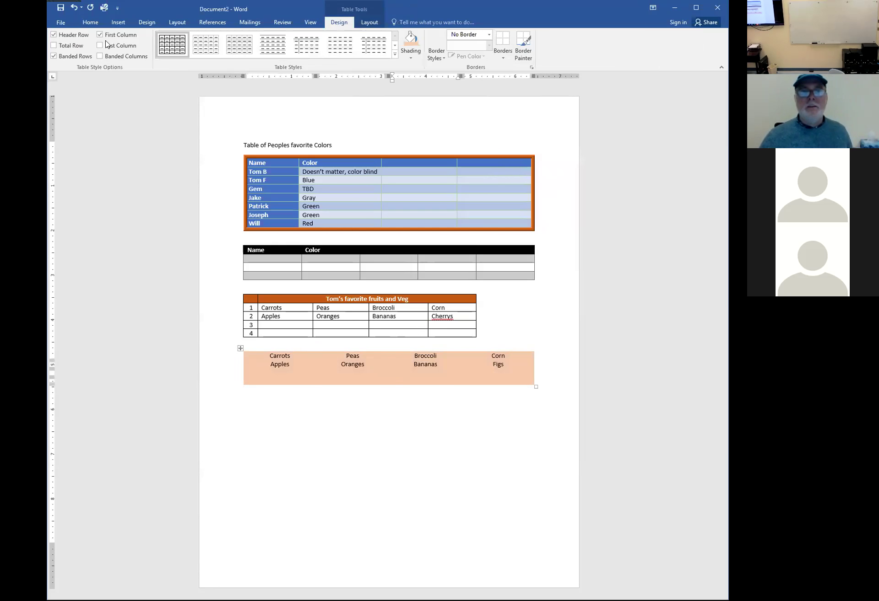
Show gridlines and merge the first column into one Carrots/Apples cell
click(373, 23)
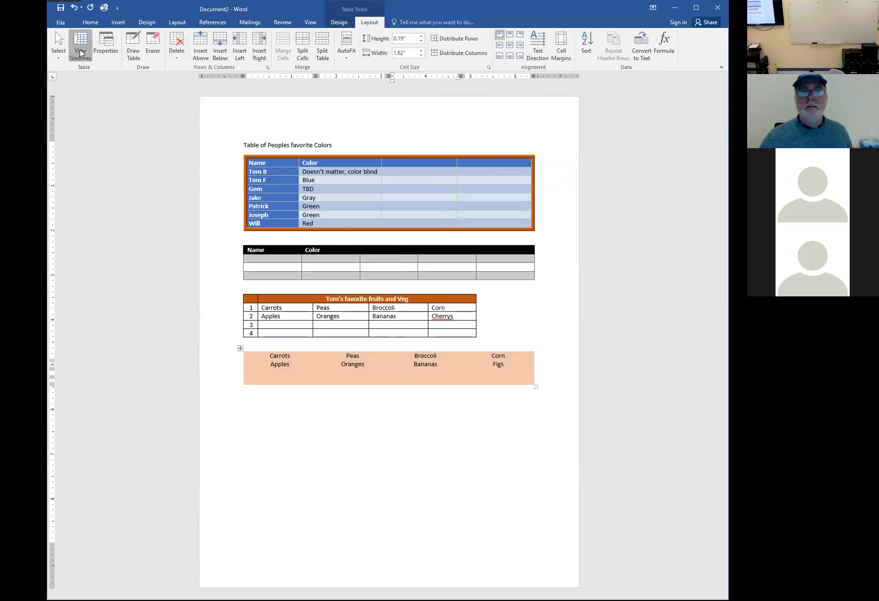
click(456, 485)
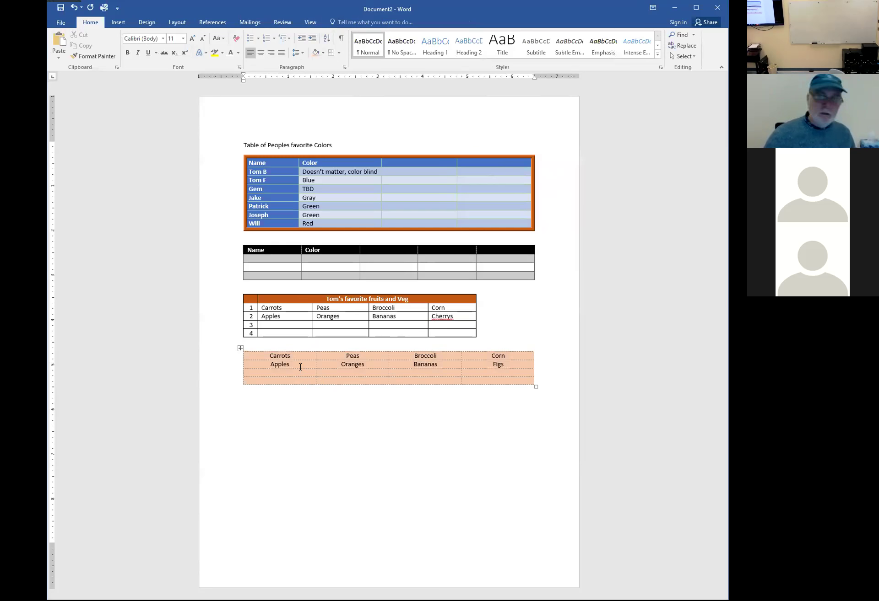
drag(301, 355, 291, 375)
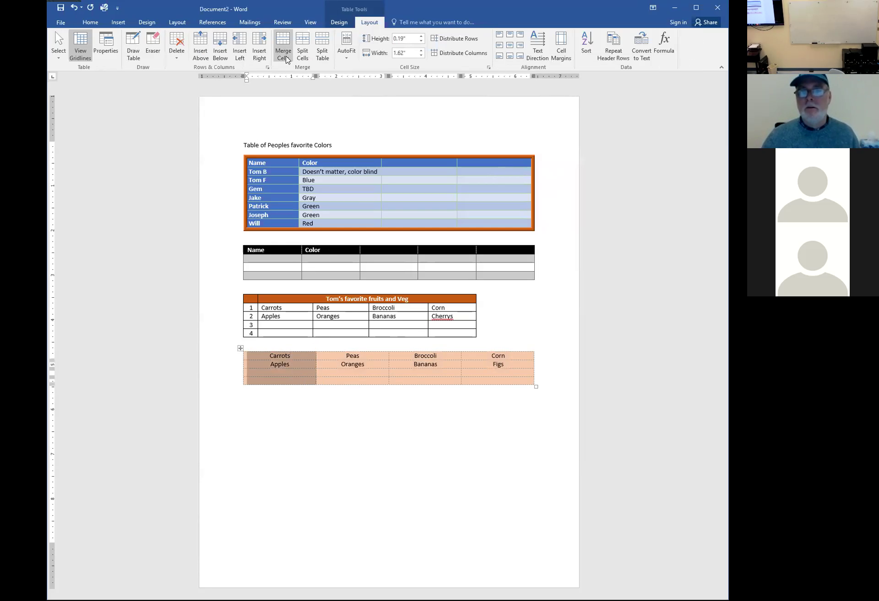
click(285, 50)
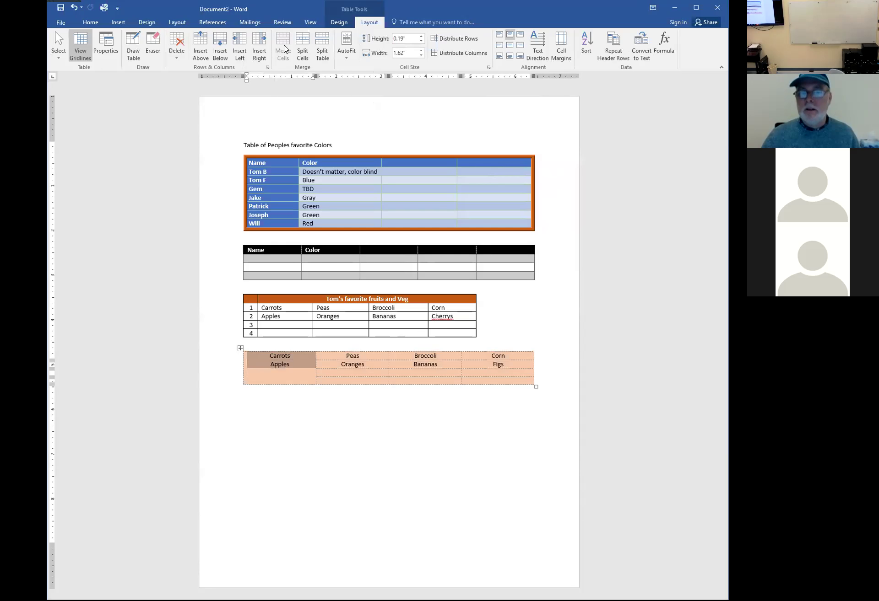
click(305, 376)
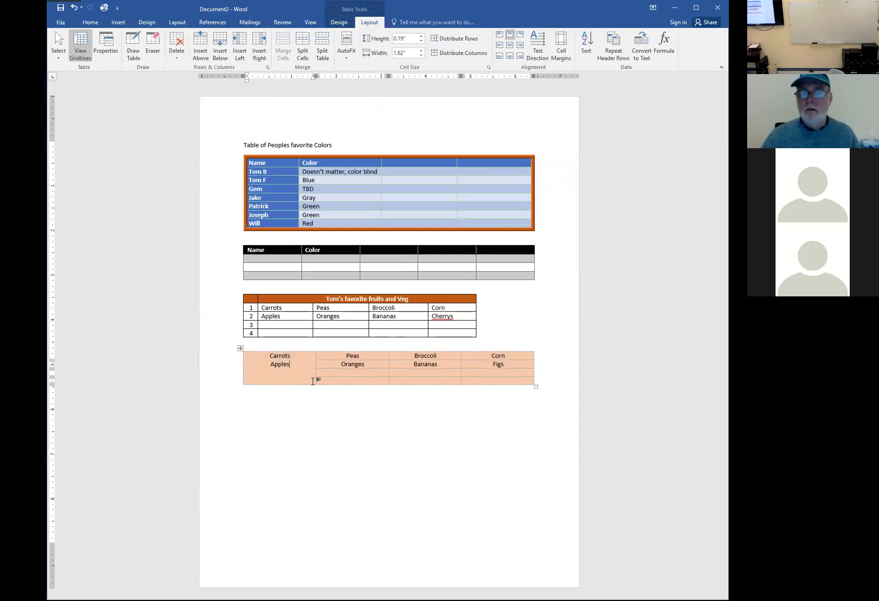
Merge the Peas, Broccoli and Corn cells into a single cell
drag(332, 356, 526, 361)
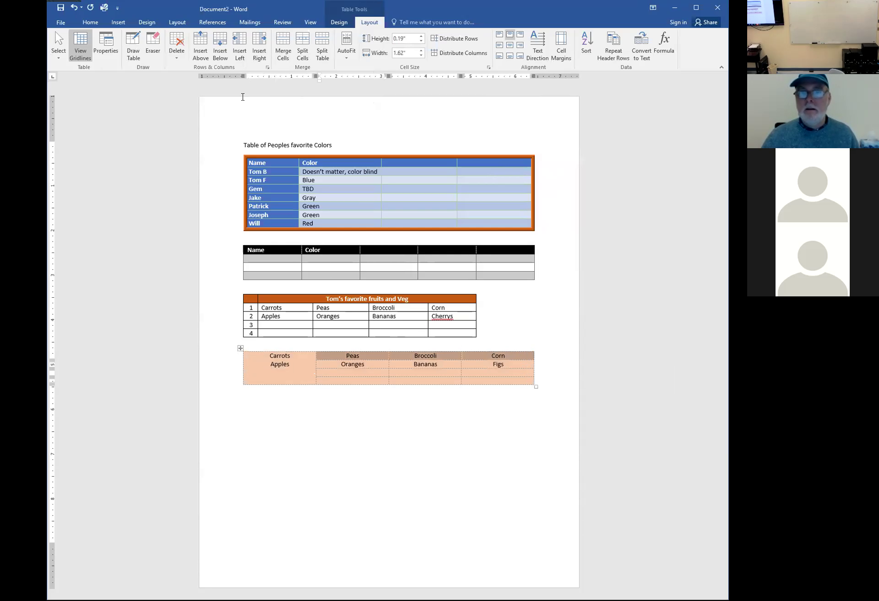
click(284, 58)
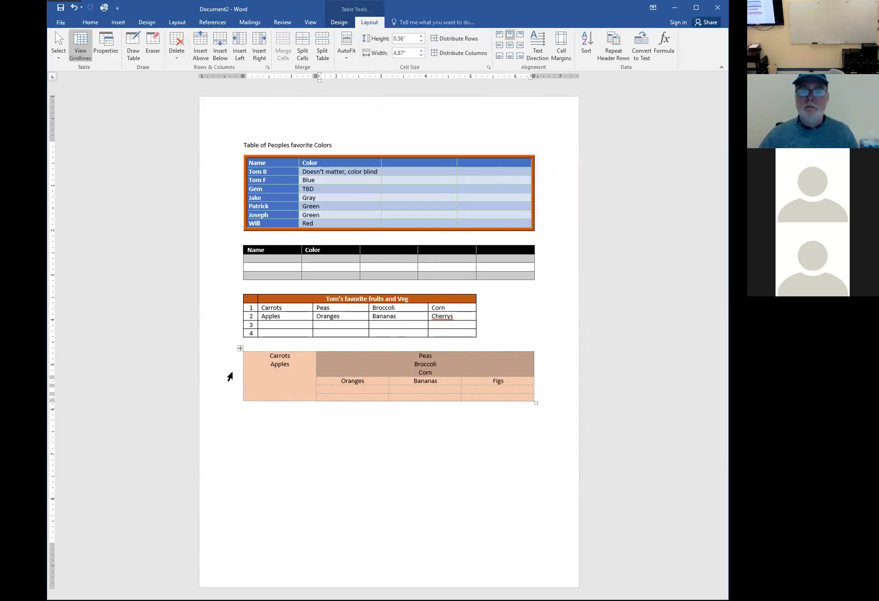
click(281, 381)
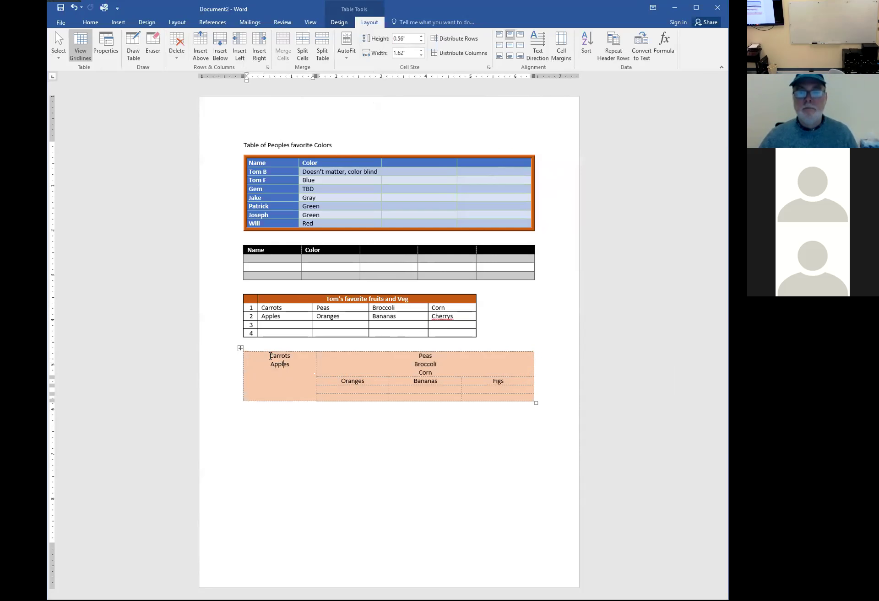
Split the merged Carrots/Apples cell into 1 column and 2 rows
drag(268, 355, 300, 381)
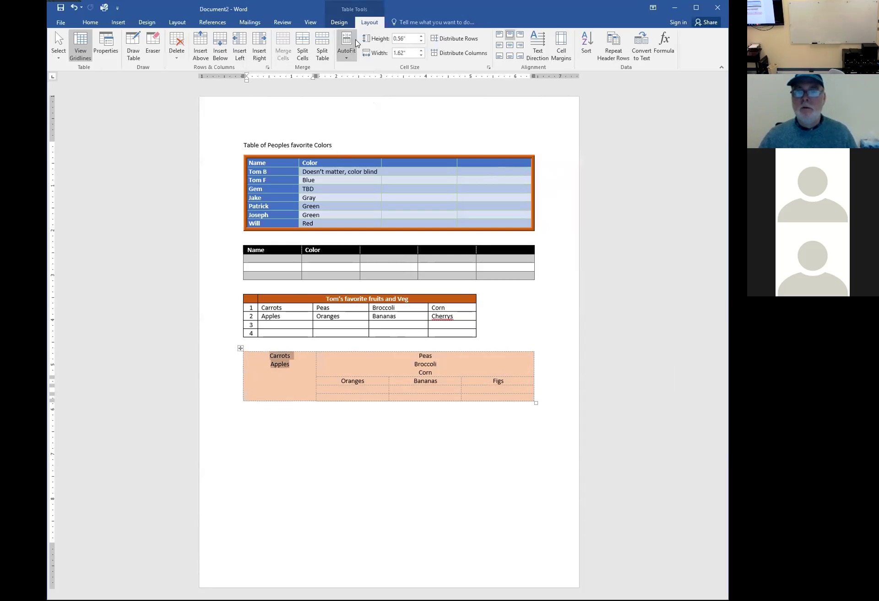
click(302, 54)
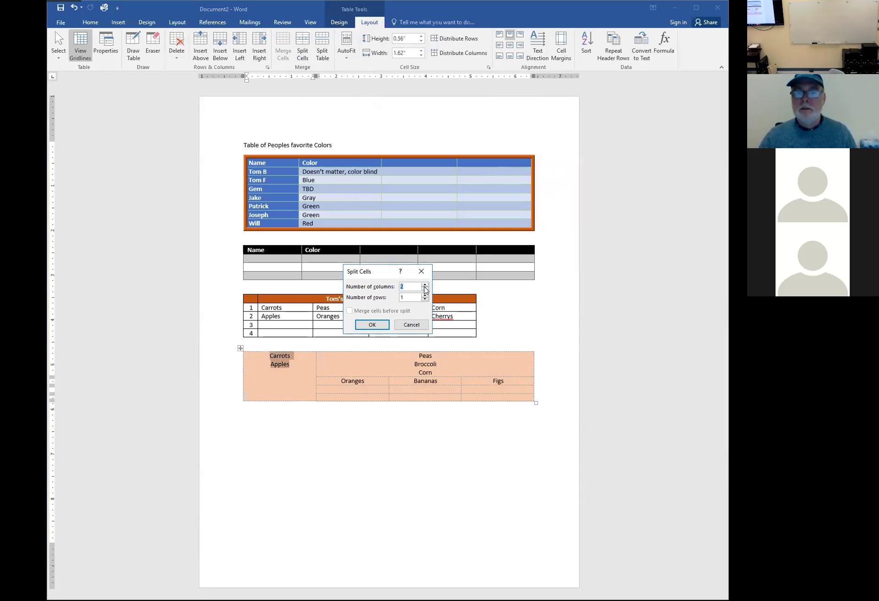
click(424, 289)
click(424, 296)
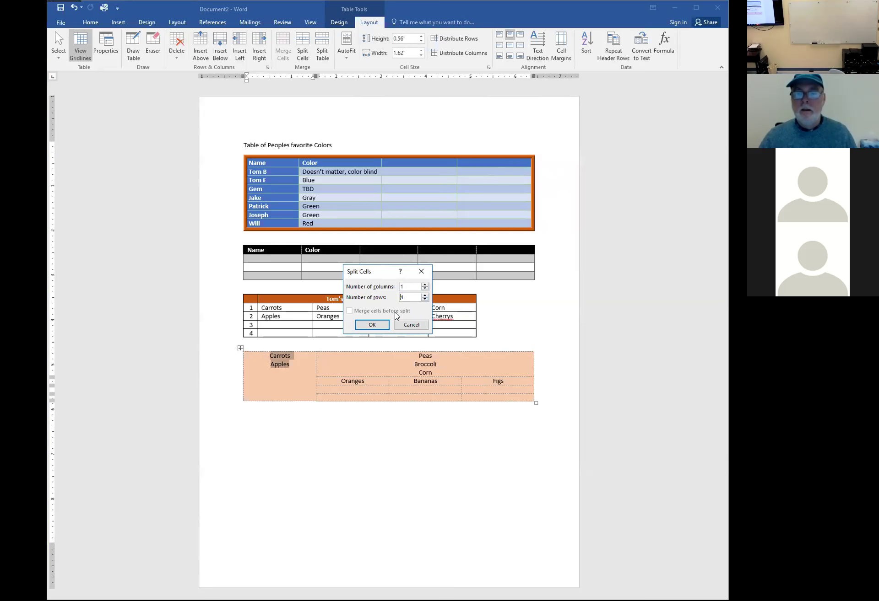
click(382, 325)
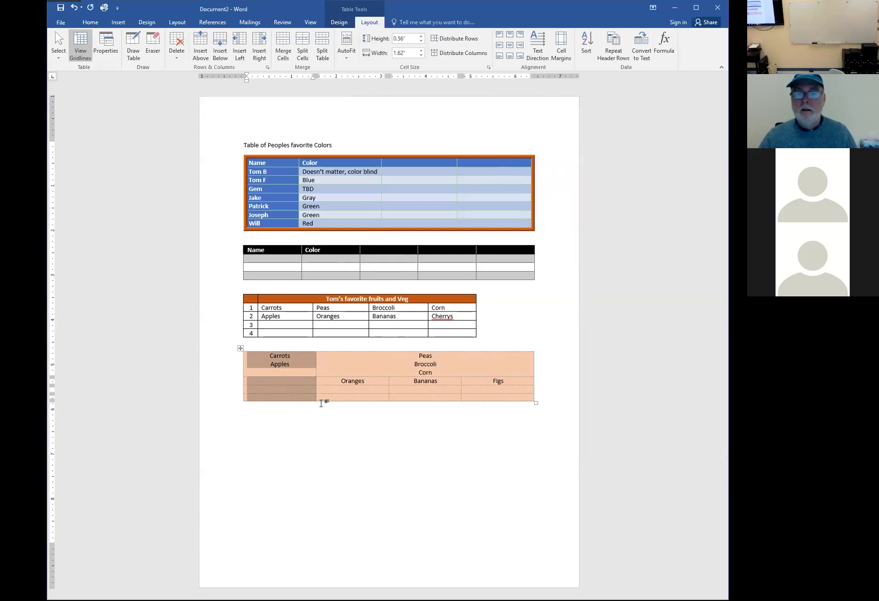
click(316, 405)
Move Apples down into the lower of the two split cells
drag(270, 364, 290, 365)
key(ctrl+c)
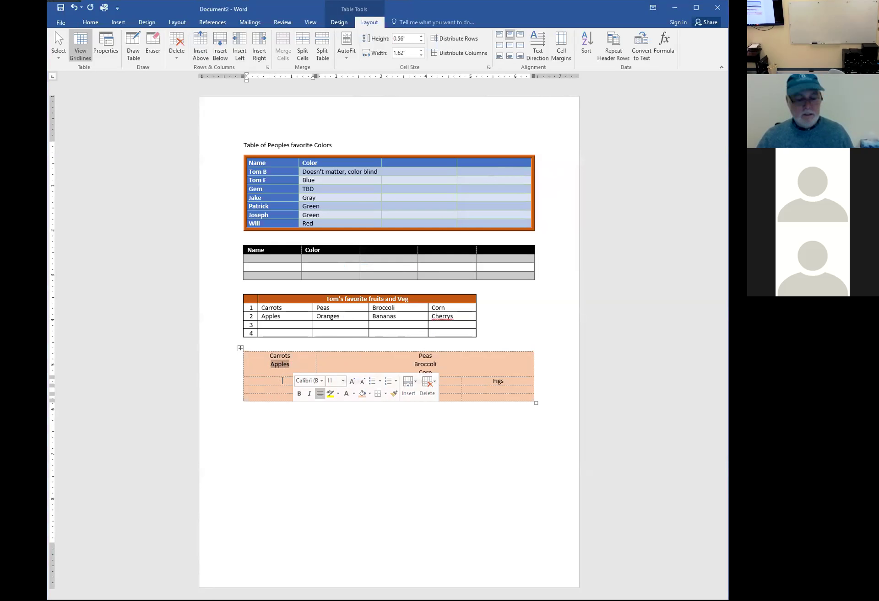
key(Delete)
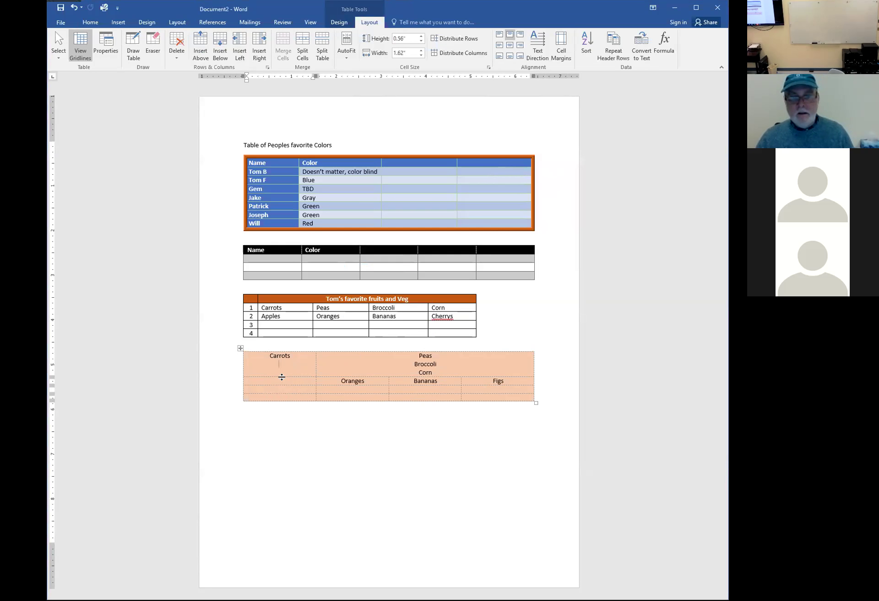
click(282, 383)
key(ctrl+v)
click(319, 424)
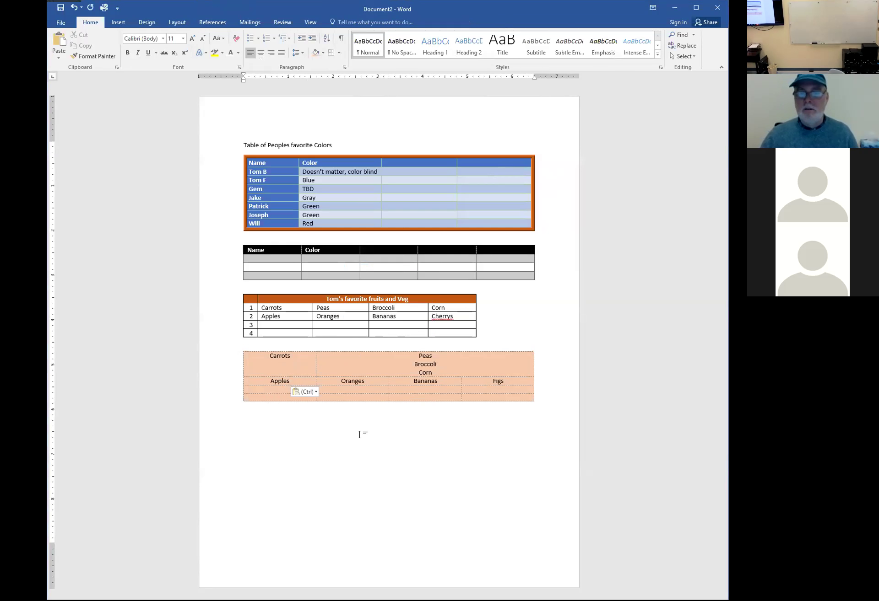
Split the merged Peas/Broccoli/Corn cell into 3 columns
drag(397, 363, 436, 372)
click(414, 356)
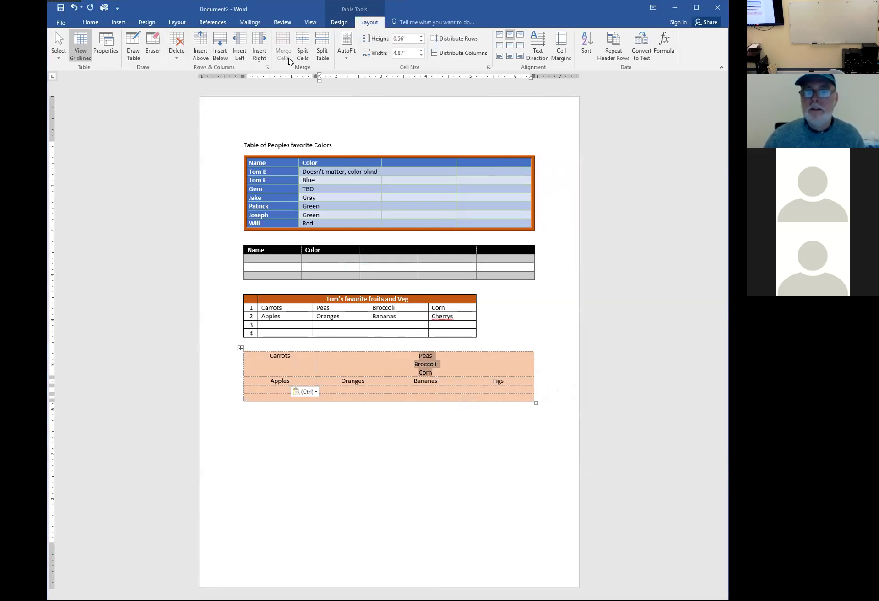
click(298, 63)
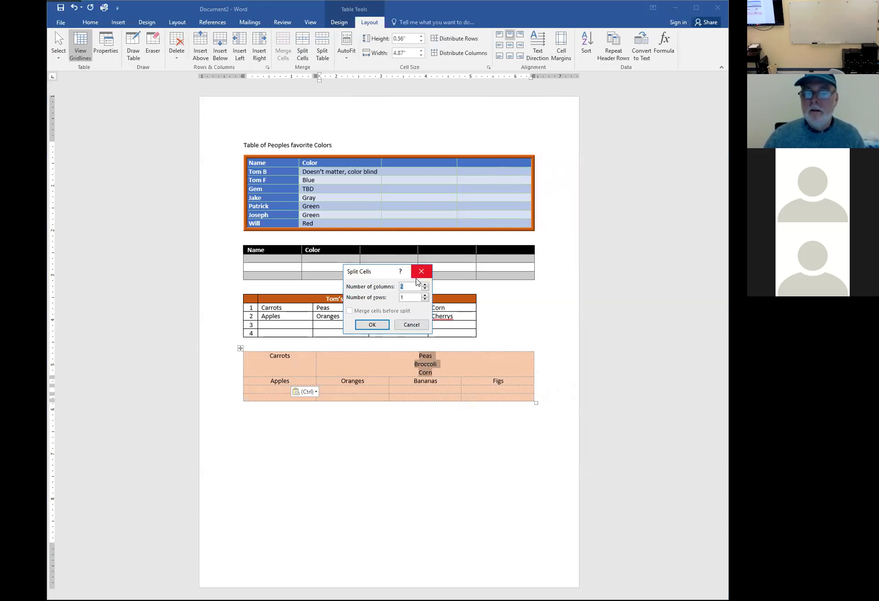
click(424, 285)
click(372, 325)
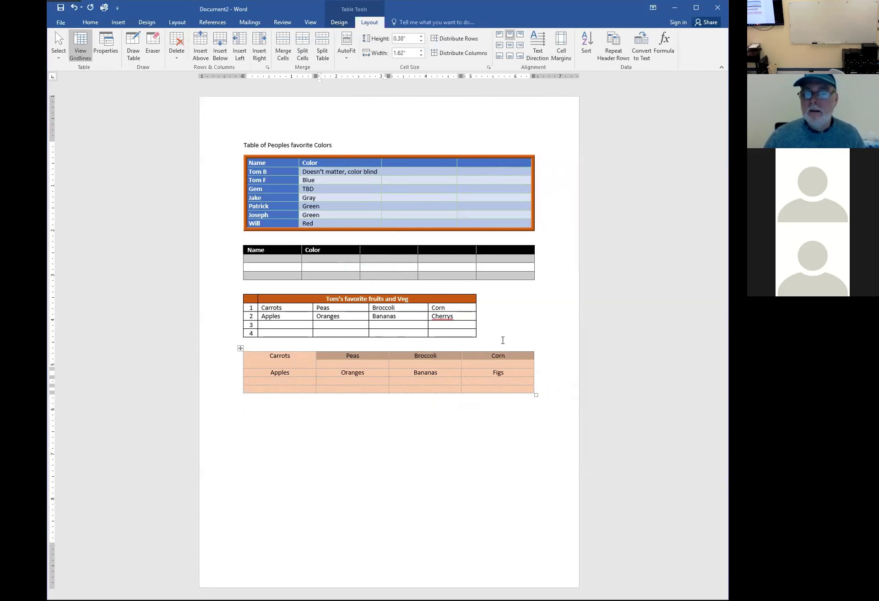
click(502, 341)
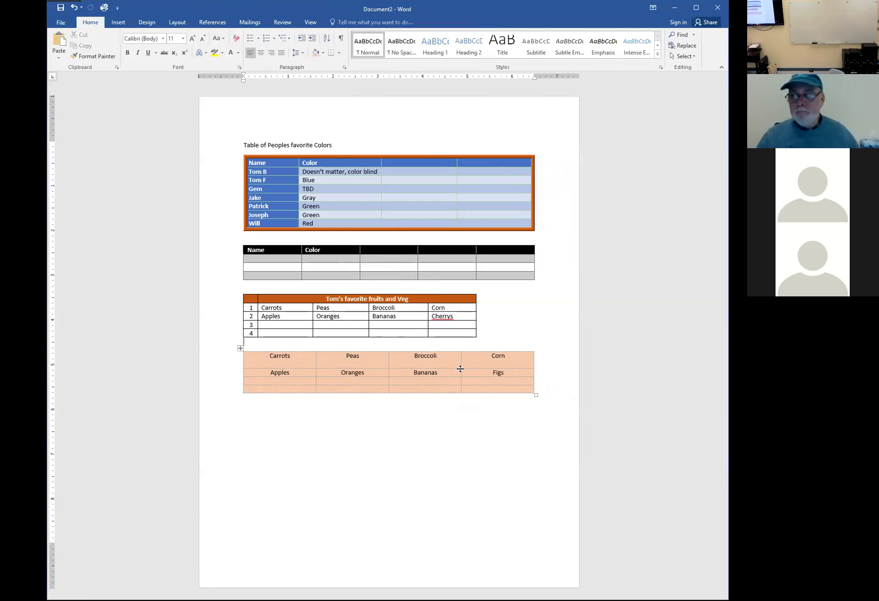
Remove the blank lines under Carrots and Peas, testing extra lines along the way
click(443, 364)
click(487, 362)
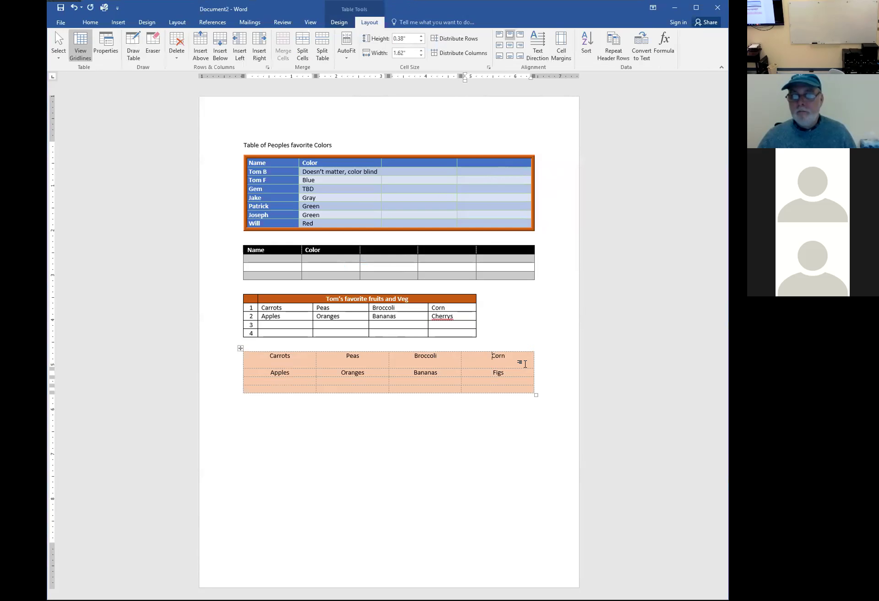
click(305, 364)
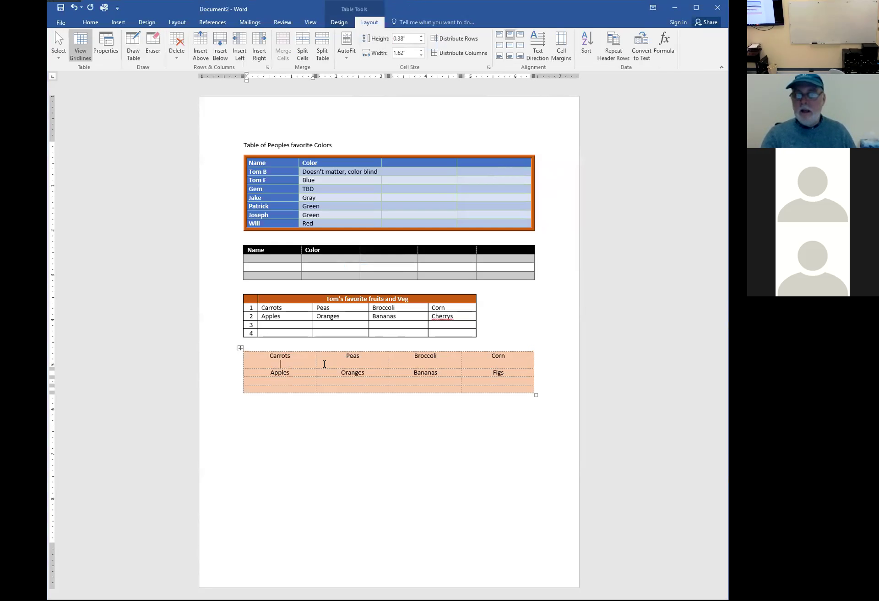
key(BackSpace)
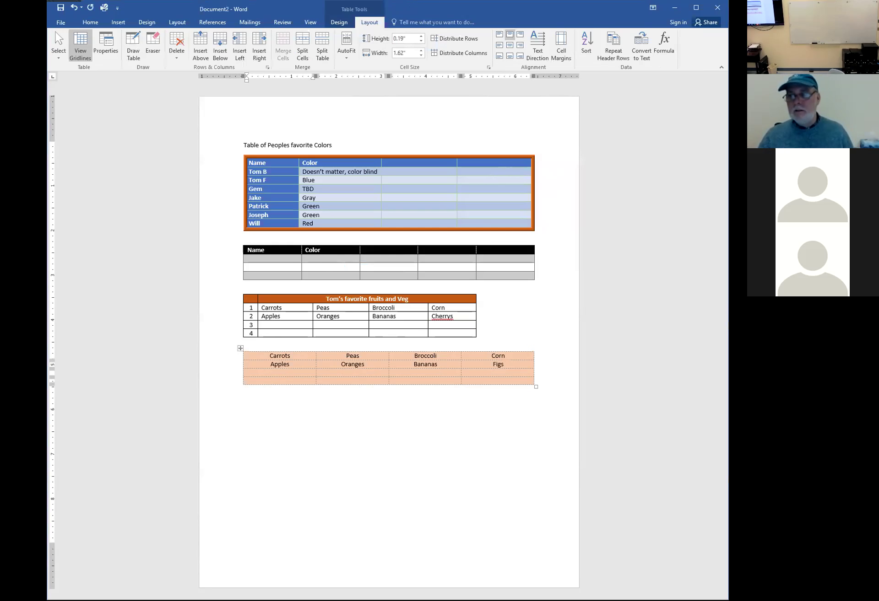
key(Return)
key(Return)
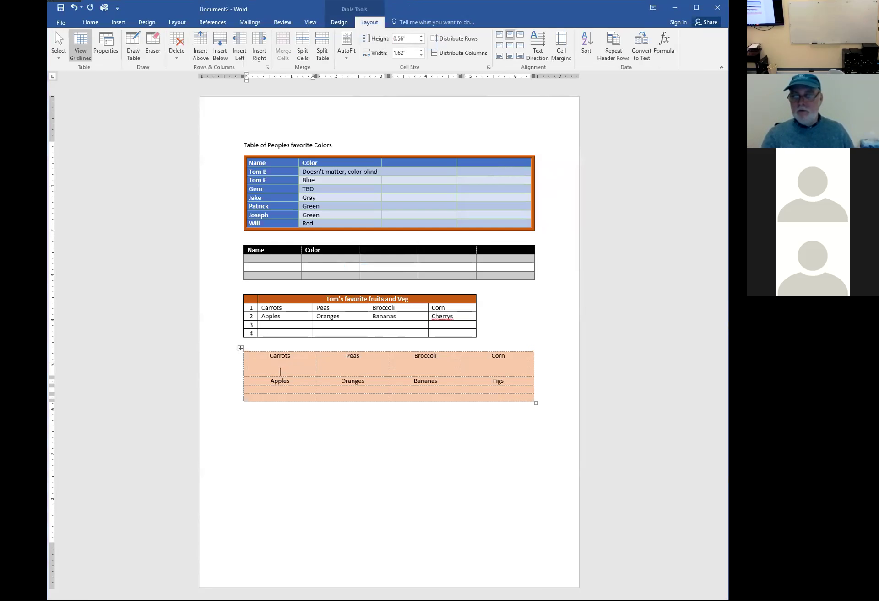
key(Return)
key(Return)
key(Return)
key(BackSpace)
key(BackSpace)
key(BackSpace)
key(BackSpace)
key(BackSpace)
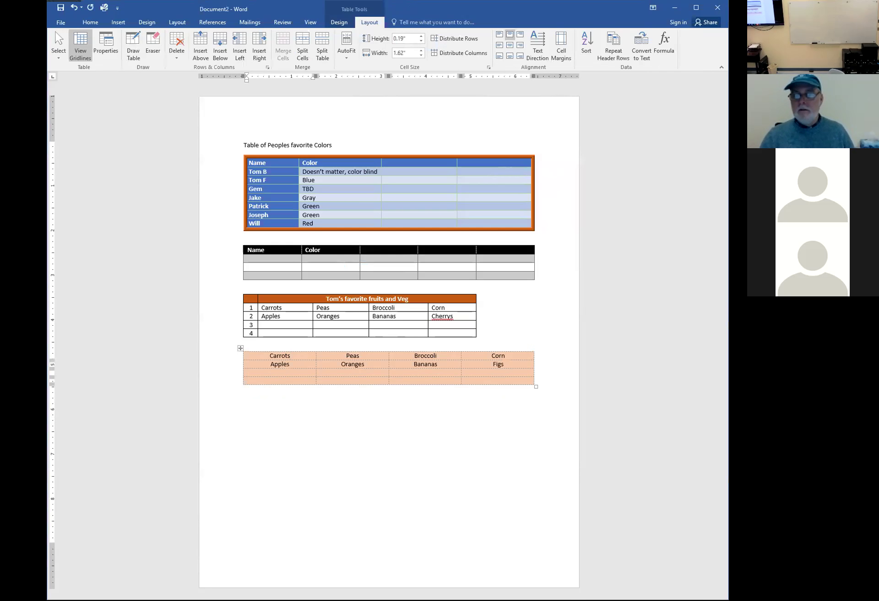
key(Right)
key(Return)
key(Return)
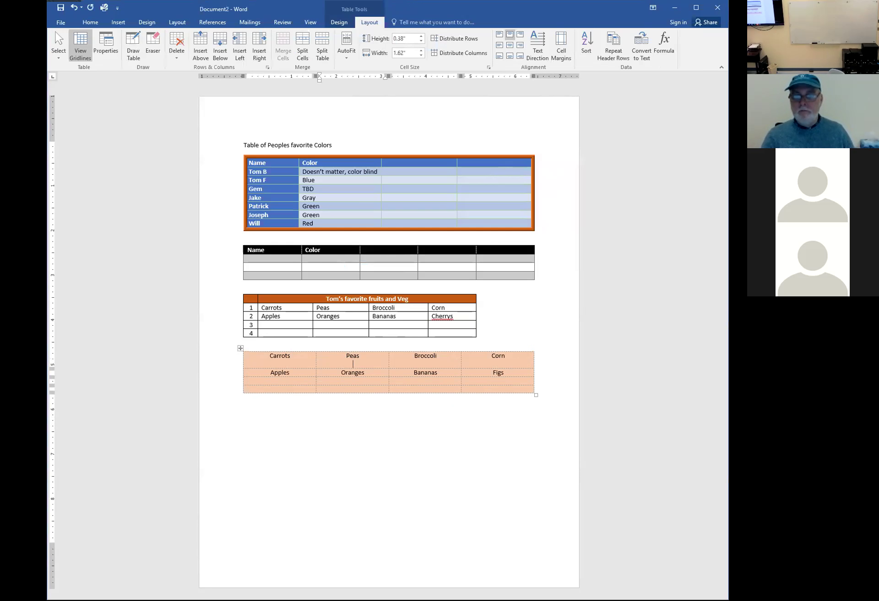
key(BackSpace)
key(BackSpace)
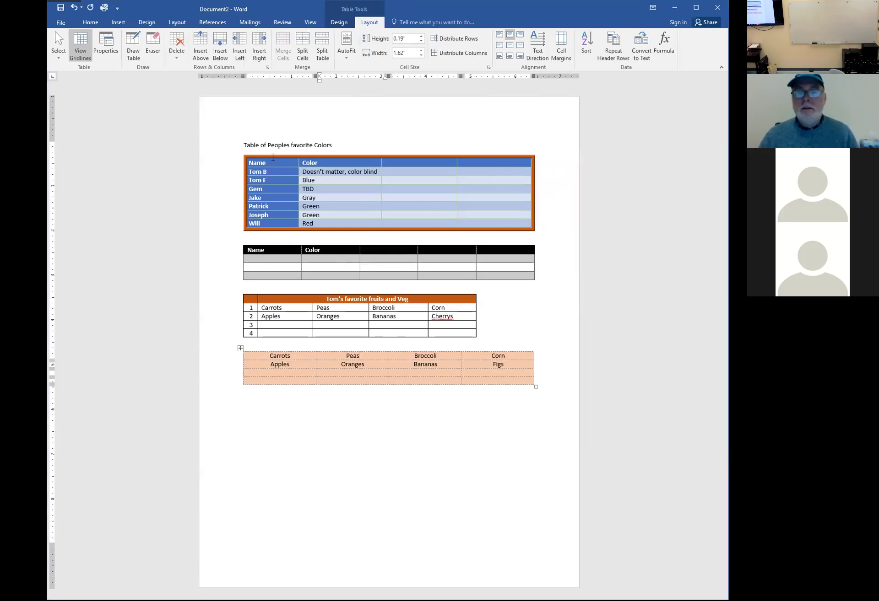
Try splitting the Name/Color table above the Jake row, then undo it
click(344, 171)
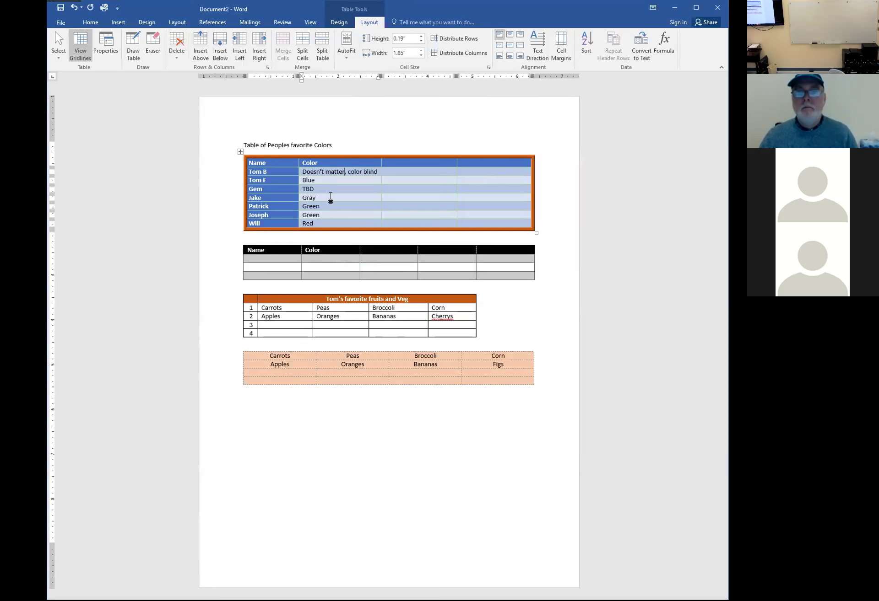
click(322, 46)
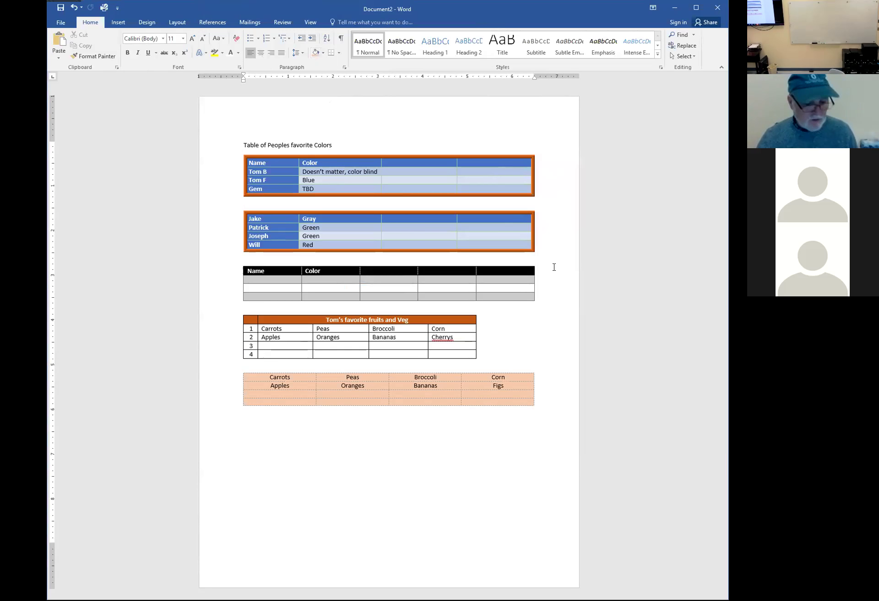
key(ctrl+z)
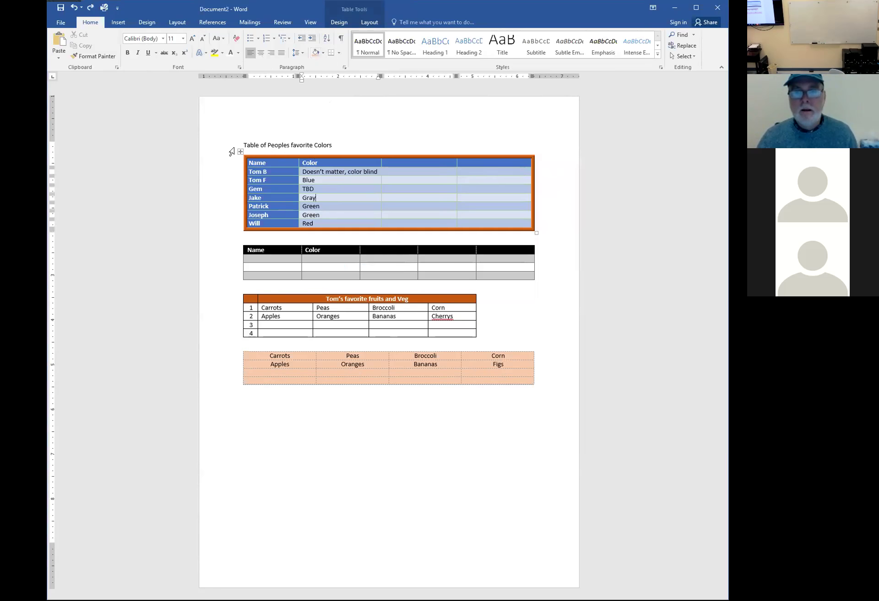
Drag the Name/Color table below the pink table, then undo the move
click(240, 152)
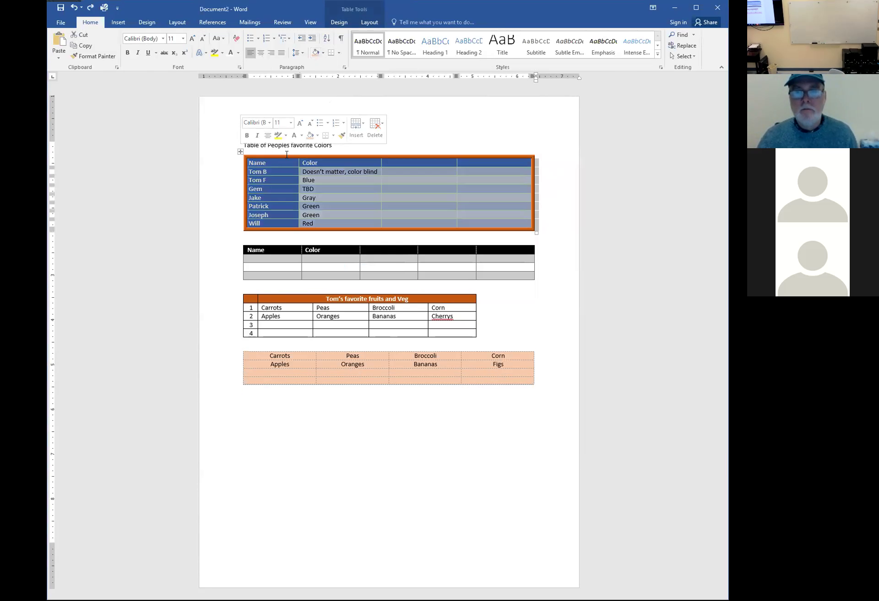
drag(241, 152, 244, 402)
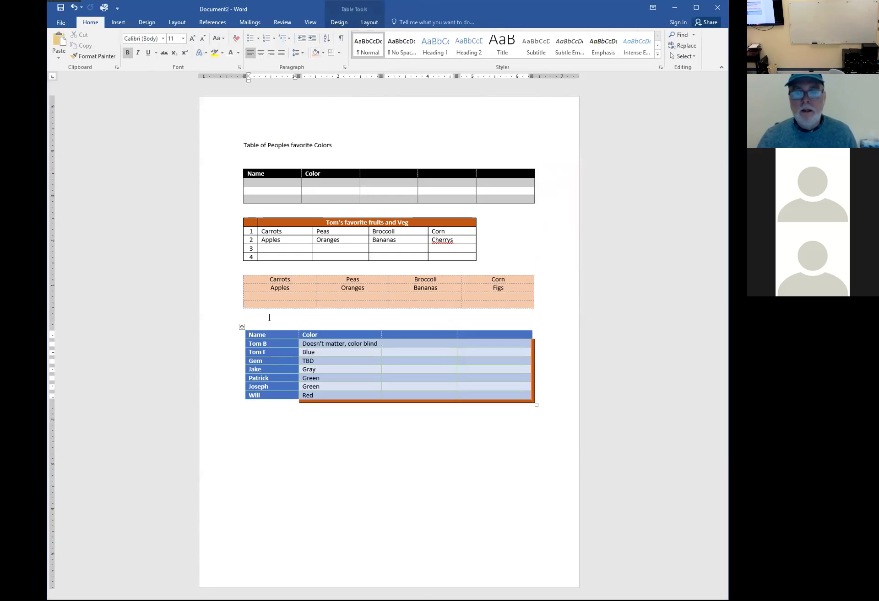
click(268, 316)
key(ctrl+z)
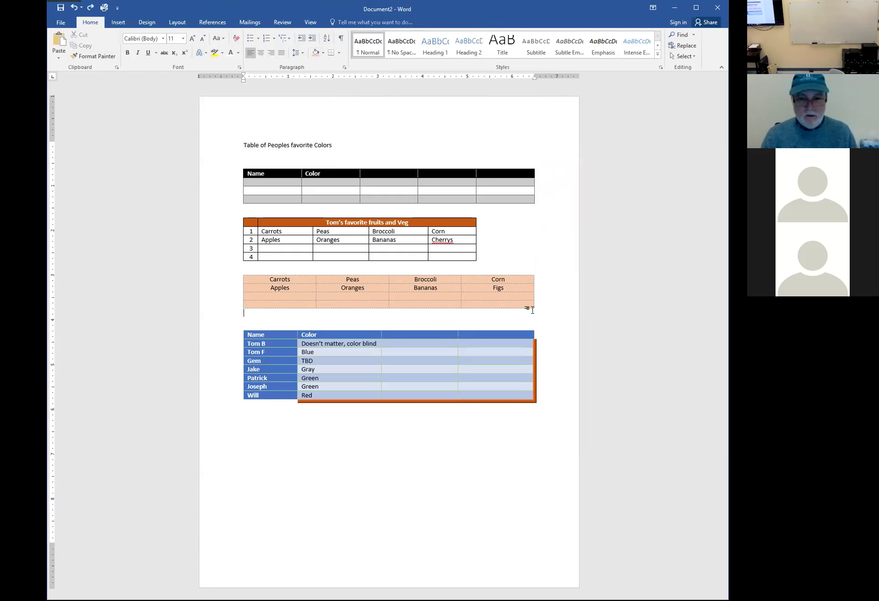
key(ctrl+z)
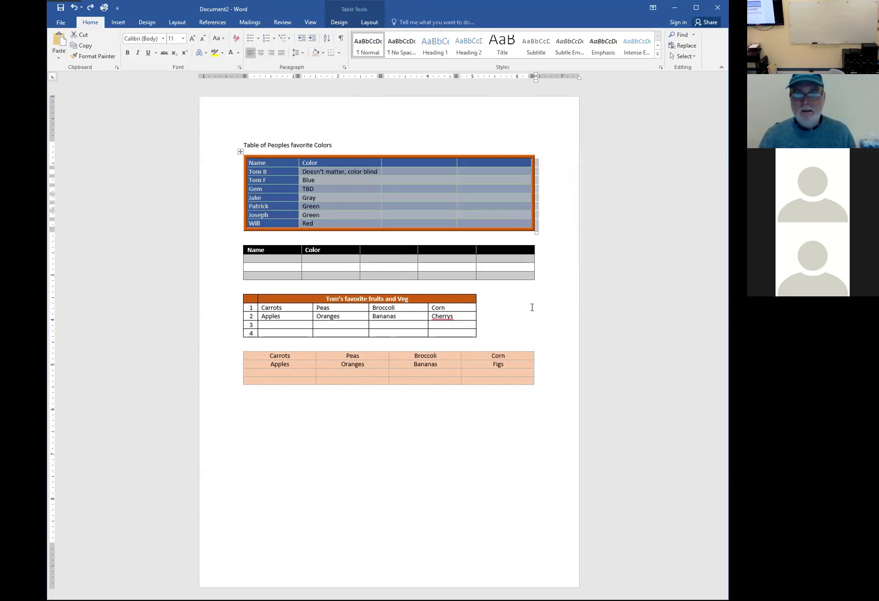
click(563, 223)
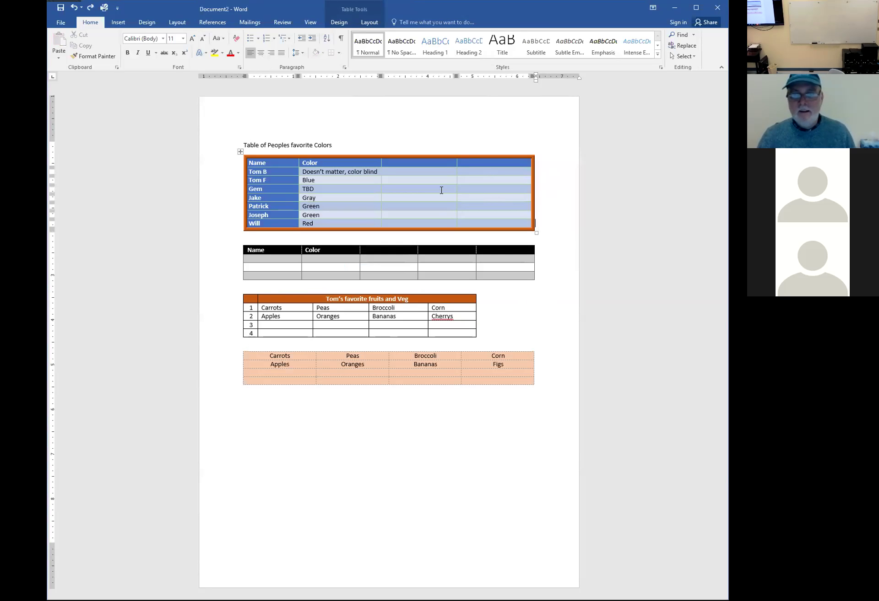
Paste a copy of the Name/Color table below the last table
click(240, 151)
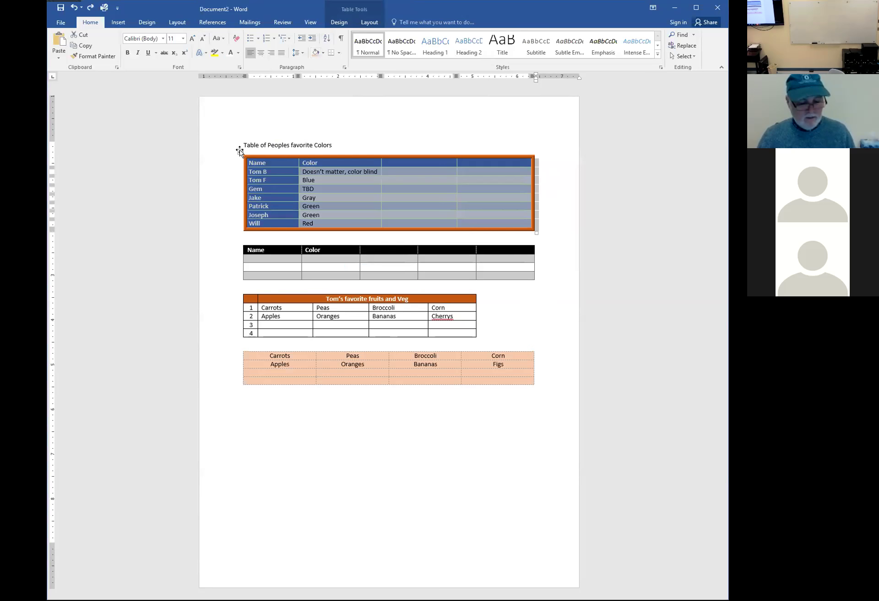
click(265, 416)
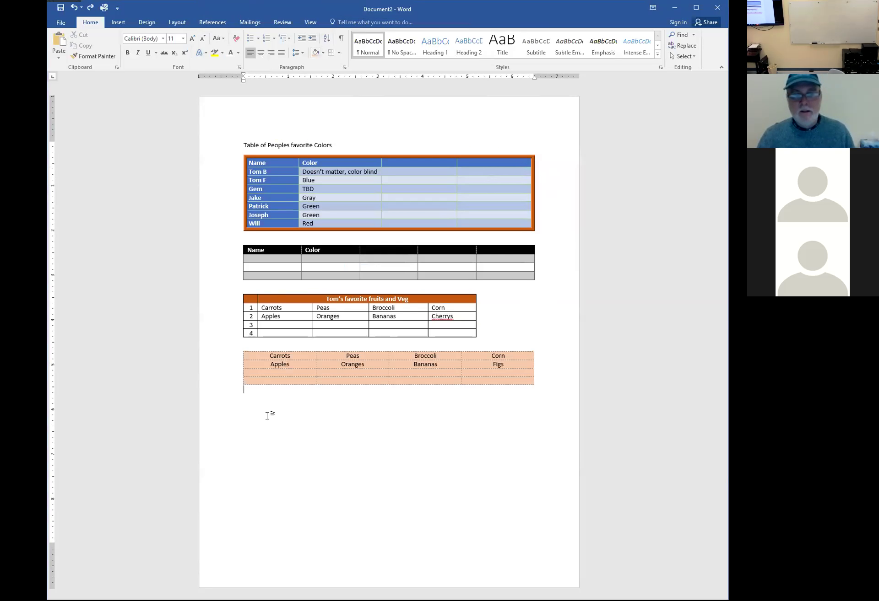
key(ctrl+v)
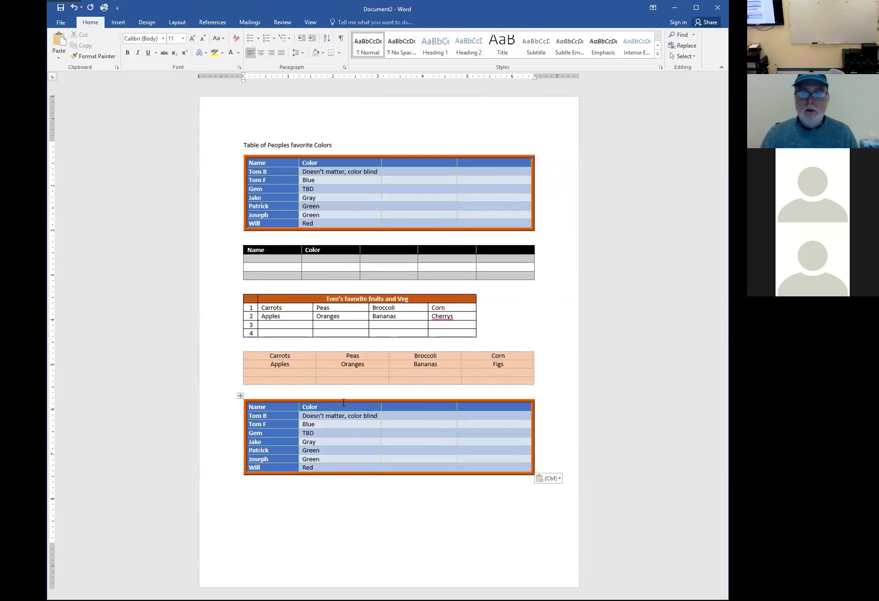
Insert three empty rows above Gem in the copied Name/Color table
click(325, 433)
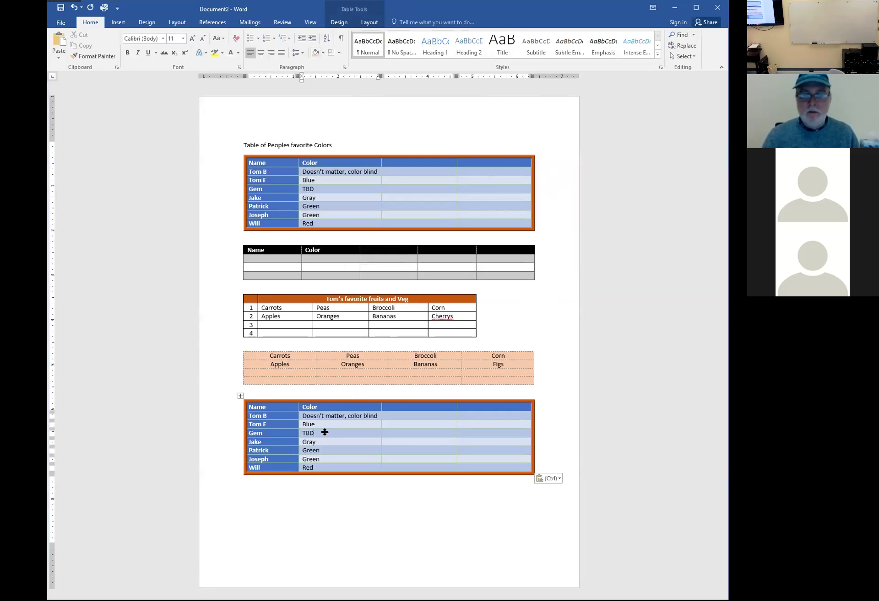
drag(226, 435, 228, 455)
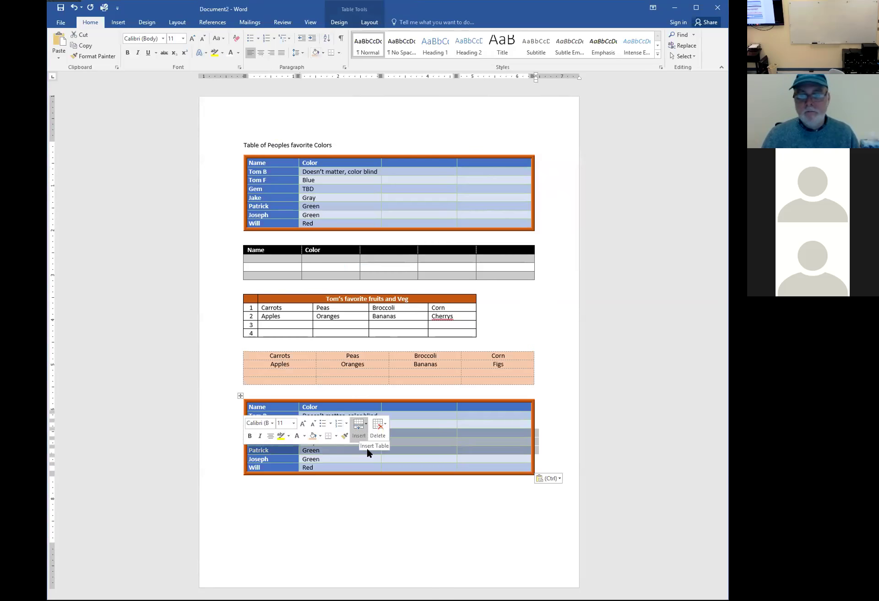
click(359, 434)
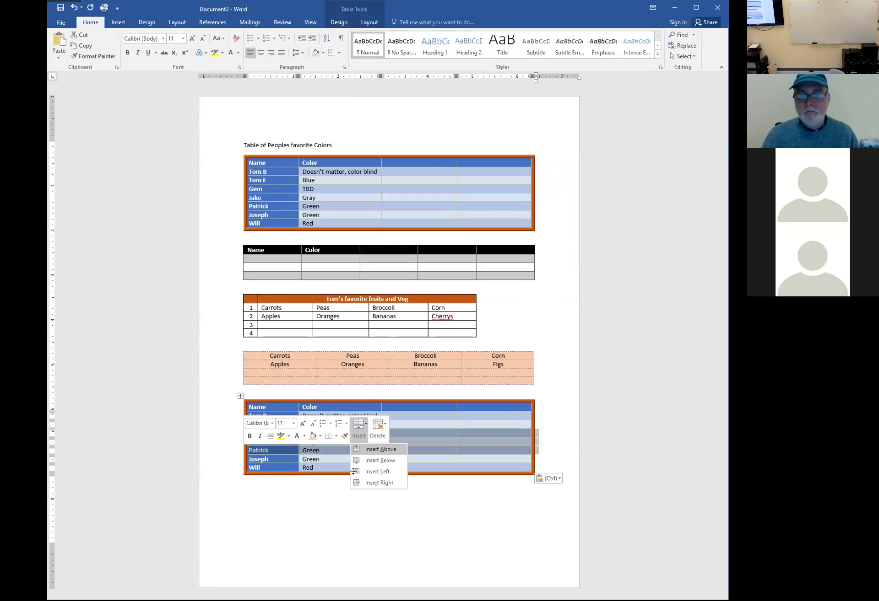
click(380, 449)
click(418, 475)
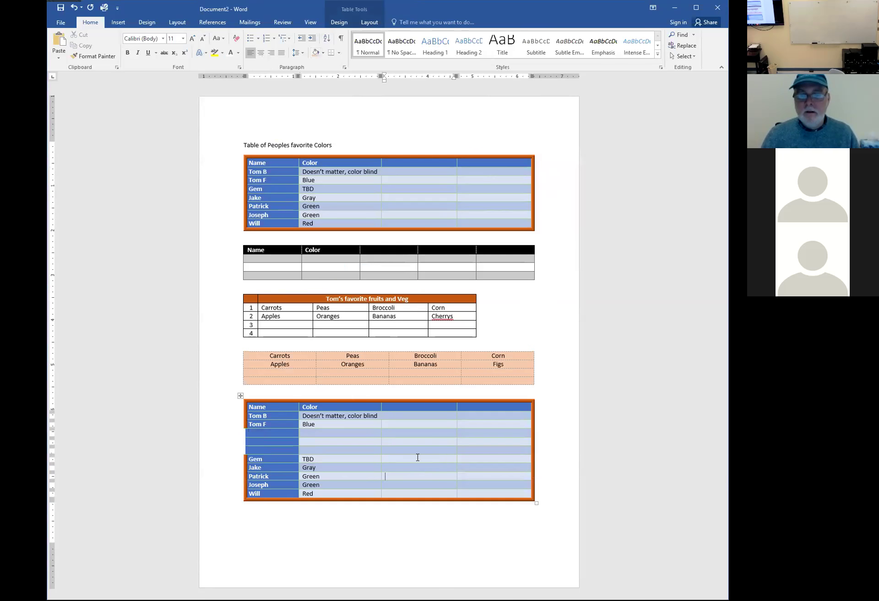
Add blank lines above the copied table, then delete some of them
click(268, 393)
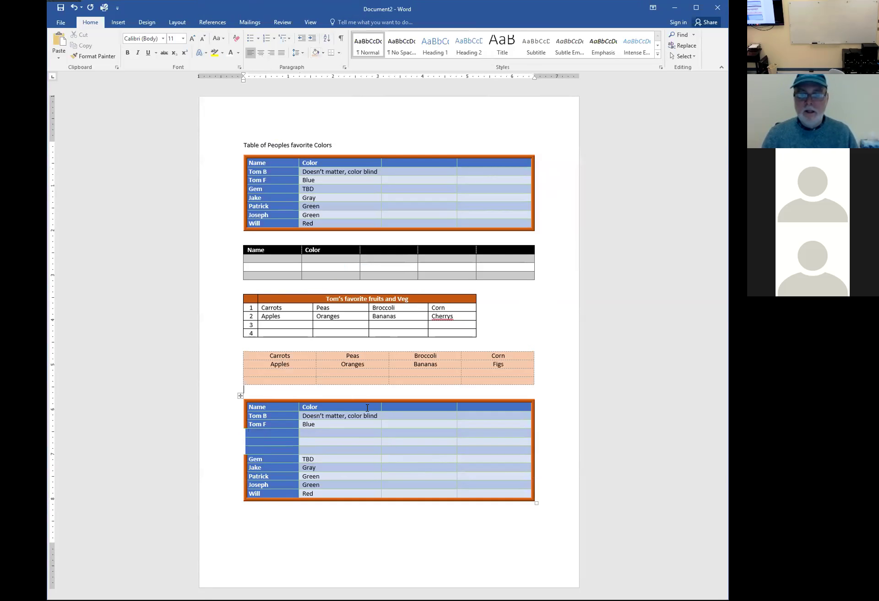
key(Return)
key(Return)
key(Return)
key(Return)
key(Return)
key(Return)
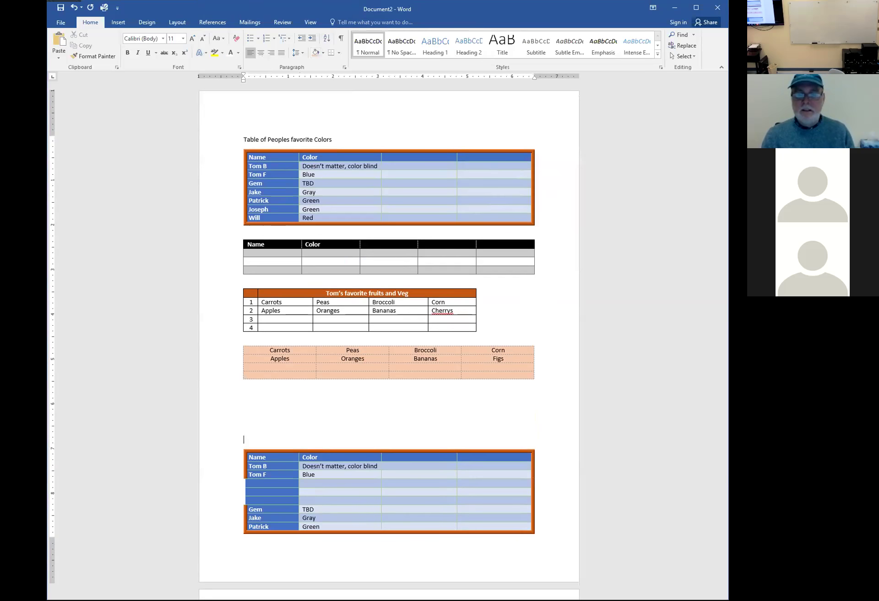
scroll(335, 286, down, 5)
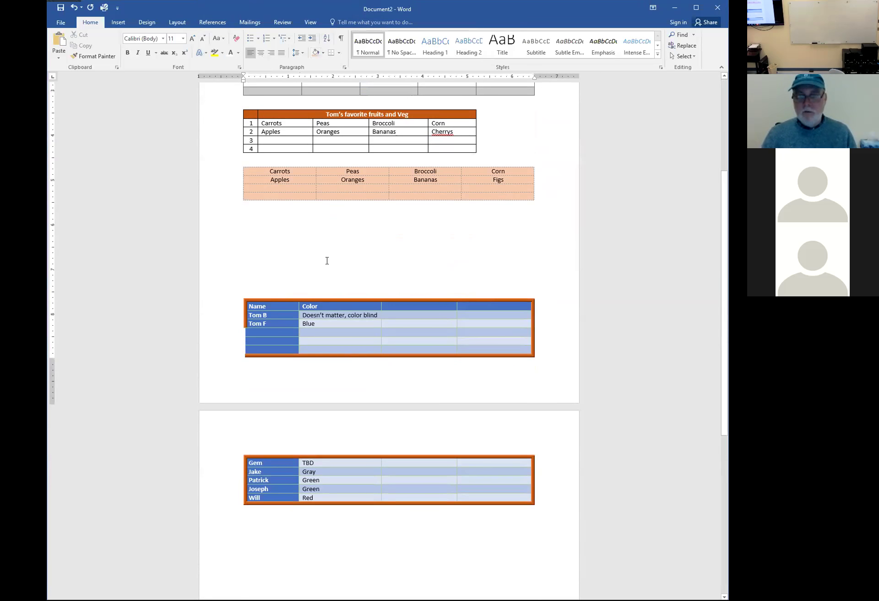
key(Delete)
key(Delete)
key(Delete)
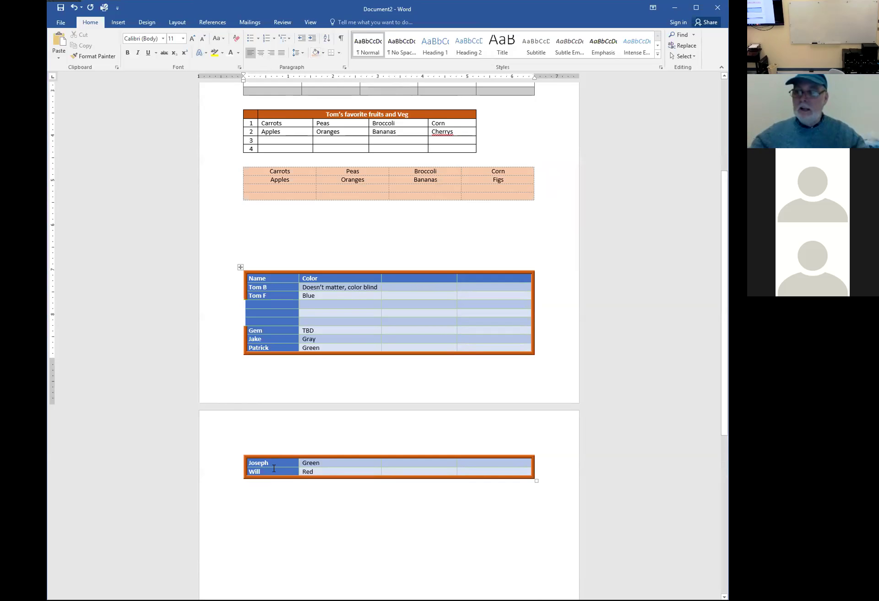
click(284, 329)
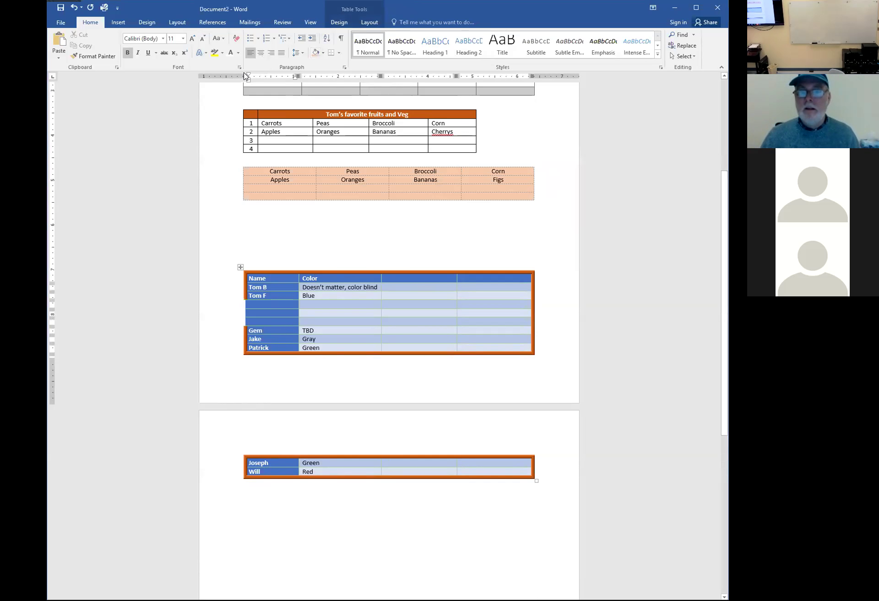
Split the copied table above the Gem row and push the Gem-through-Will part onto page 2
click(339, 25)
click(369, 24)
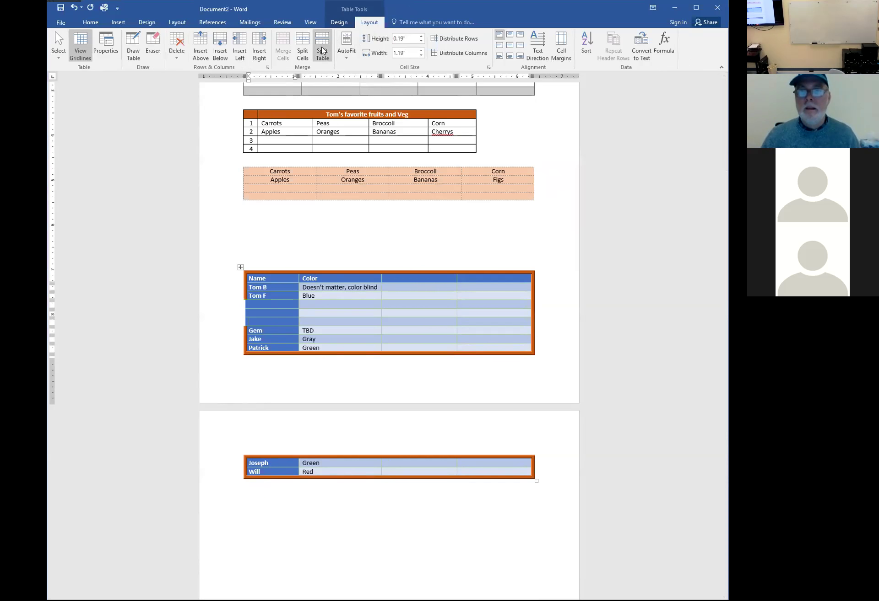
click(322, 50)
key(Return)
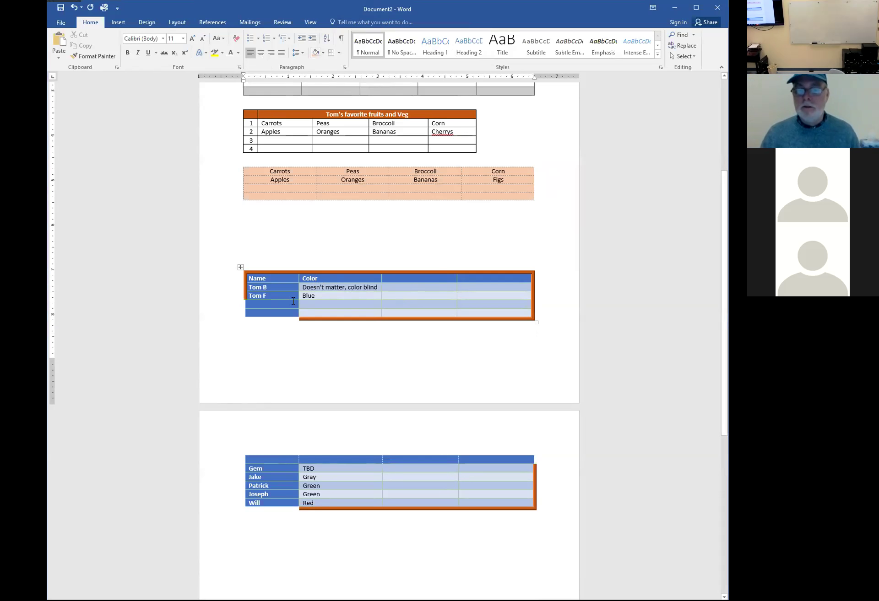
Give the upper Name/Color table a 3 pt green outside border
mouse_move(278, 276)
mouse_down()
mouse_move(344, 298)
mouse_move(474, 315)
mouse_up()
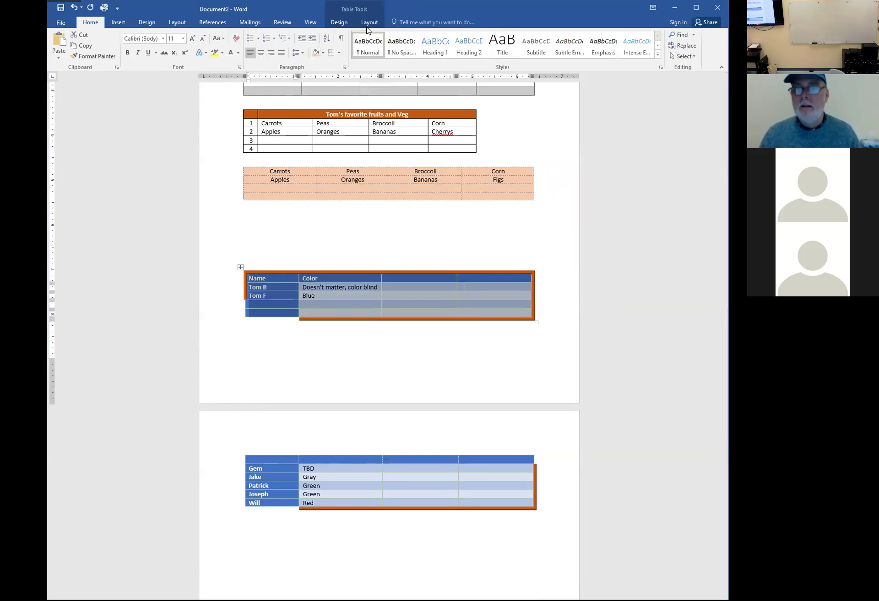
click(366, 27)
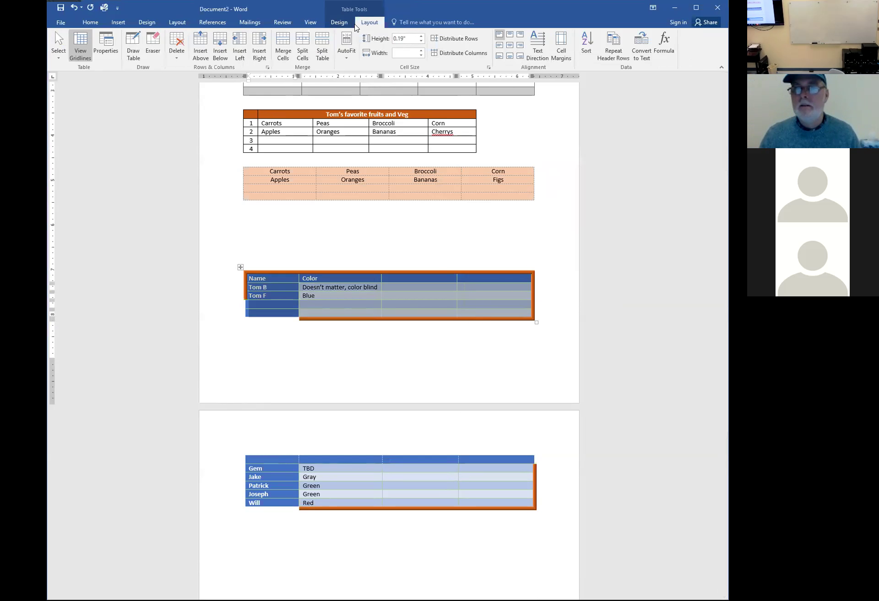
click(345, 25)
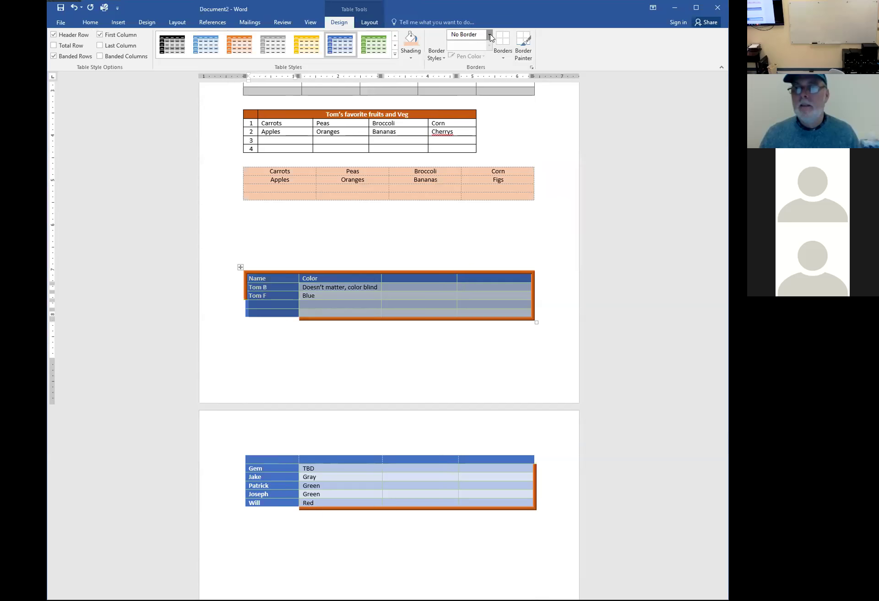
click(488, 34)
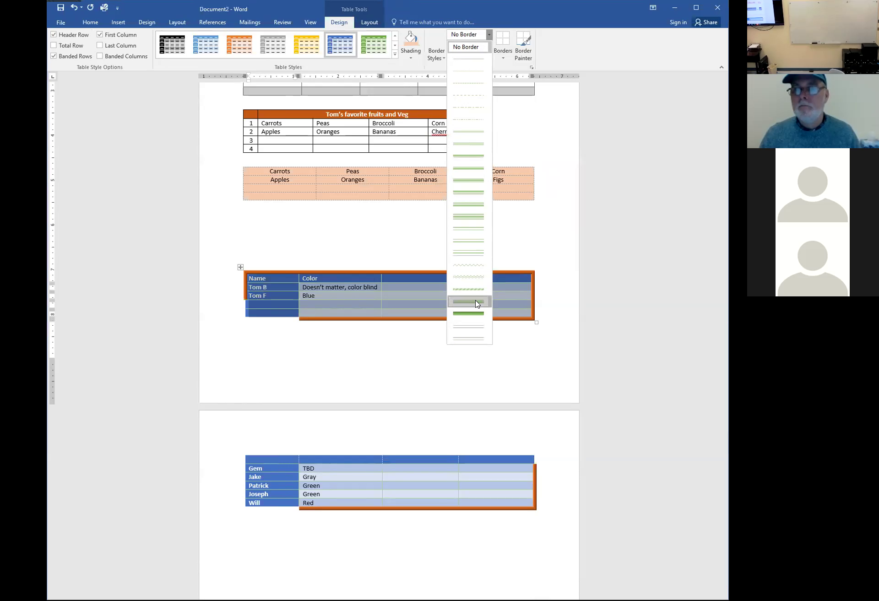
click(476, 301)
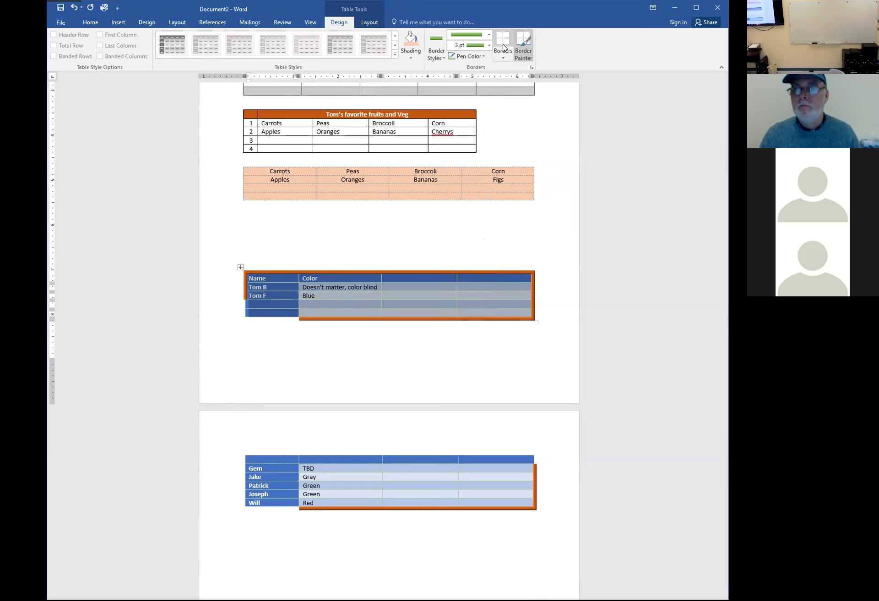
click(503, 58)
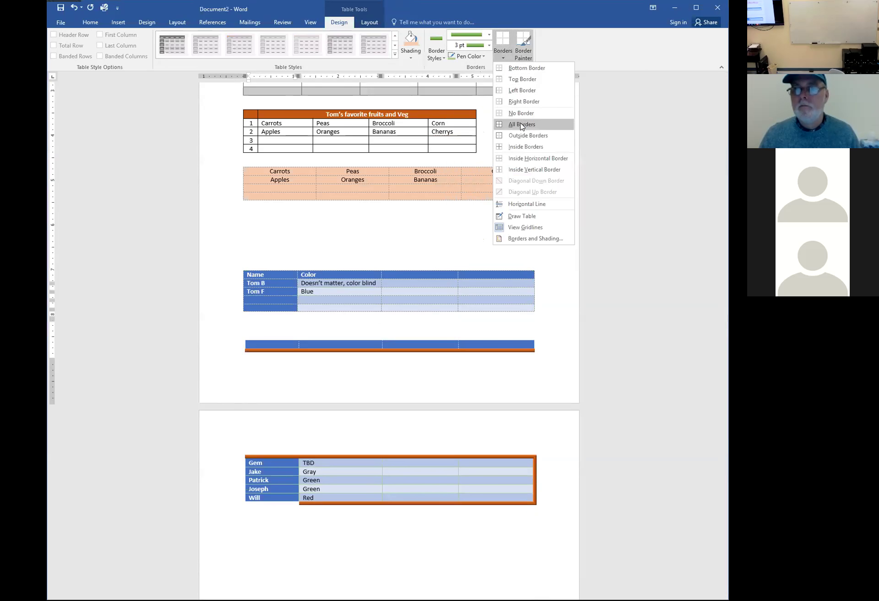
click(519, 137)
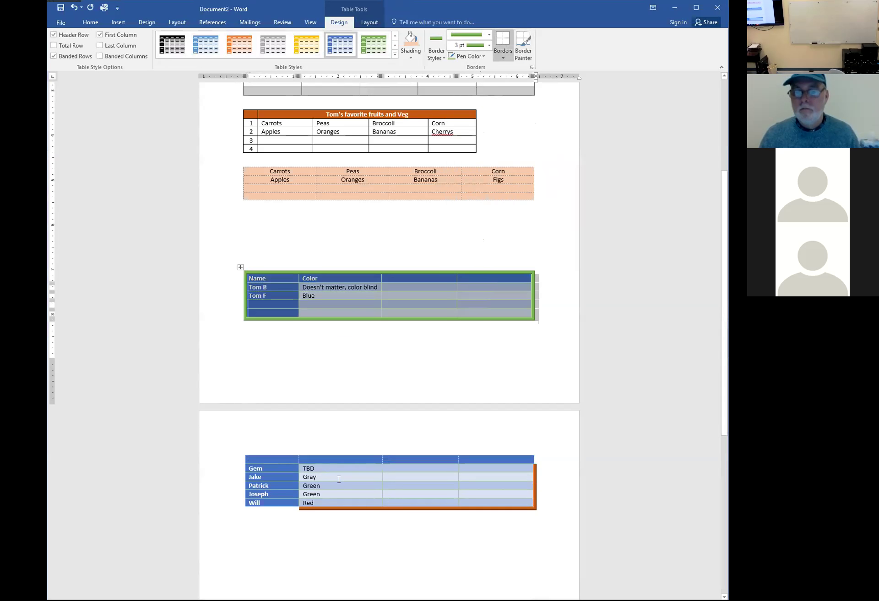
Give the lower Gem-through-Will table the same green outside border
click(337, 478)
drag(302, 468, 485, 504)
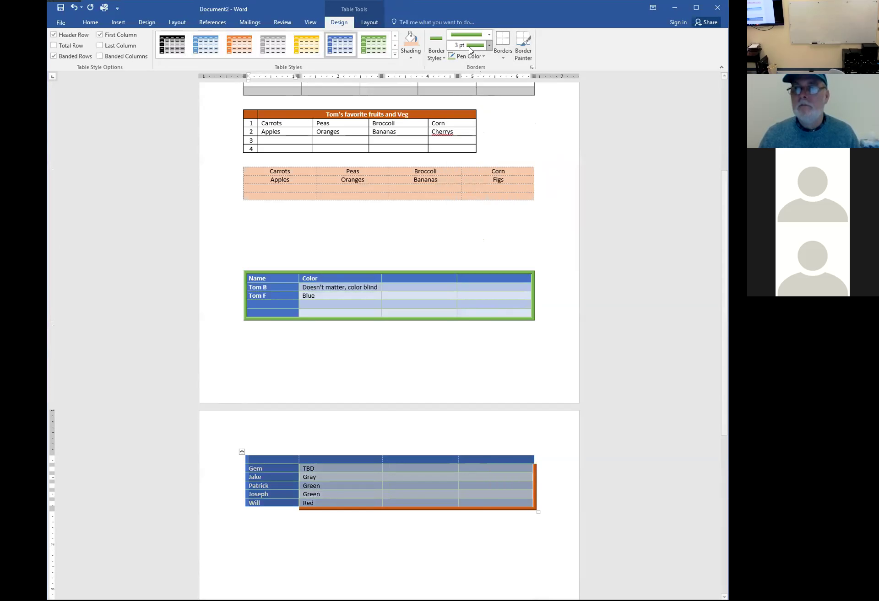
click(503, 58)
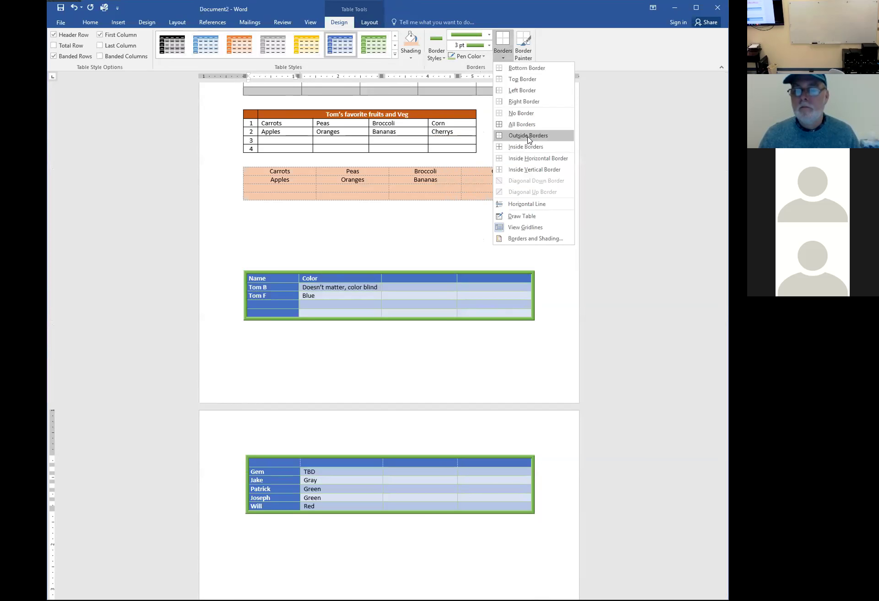
click(527, 135)
click(571, 367)
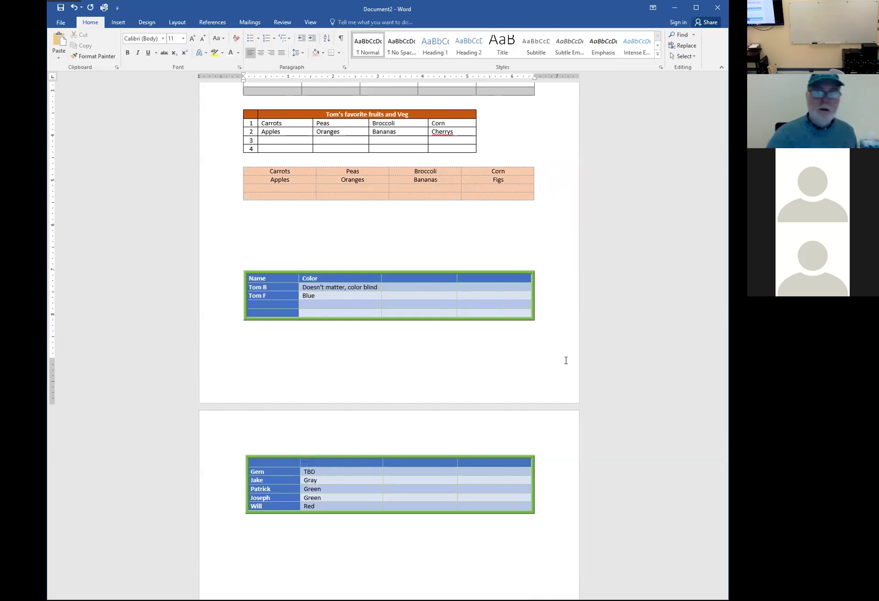
scroll(515, 416, up, 1)
scroll(514, 416, up, 2)
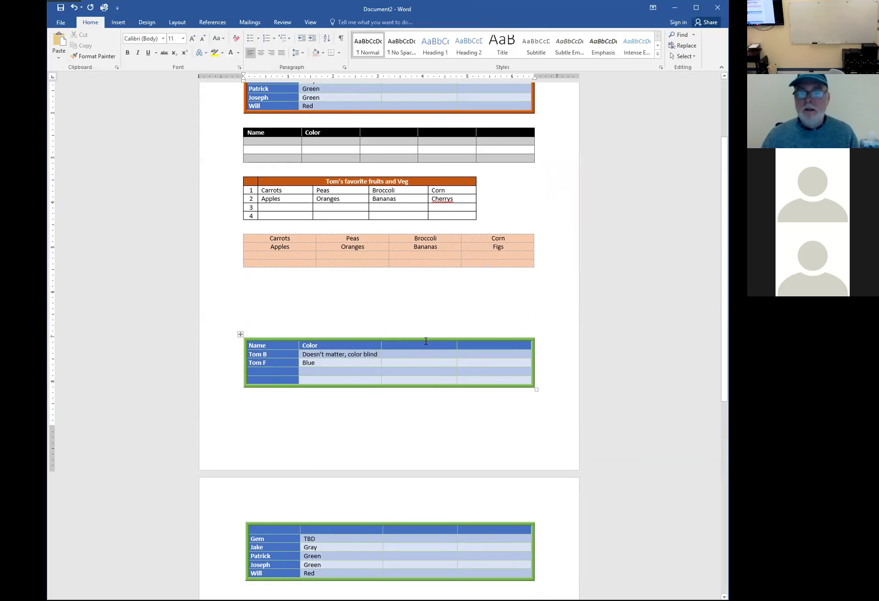
click(420, 342)
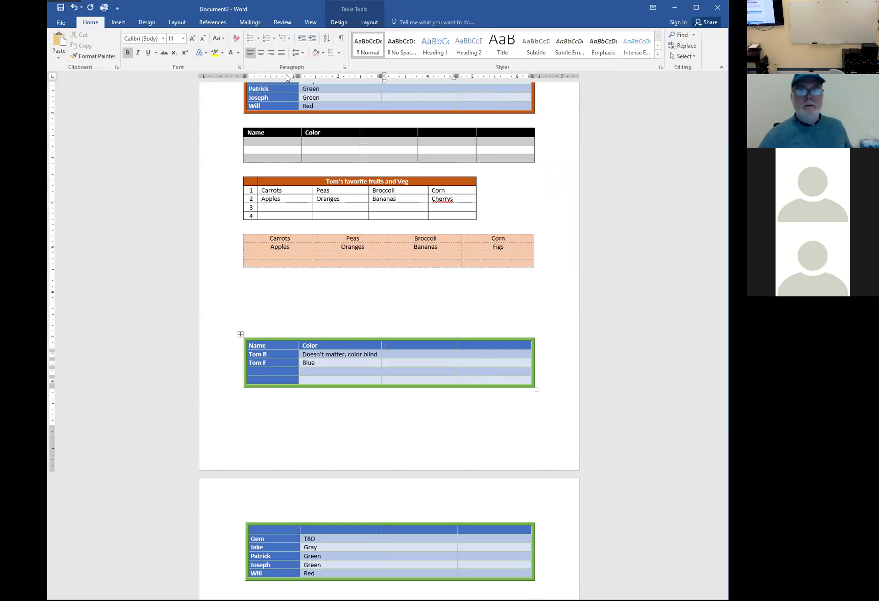
click(52, 76)
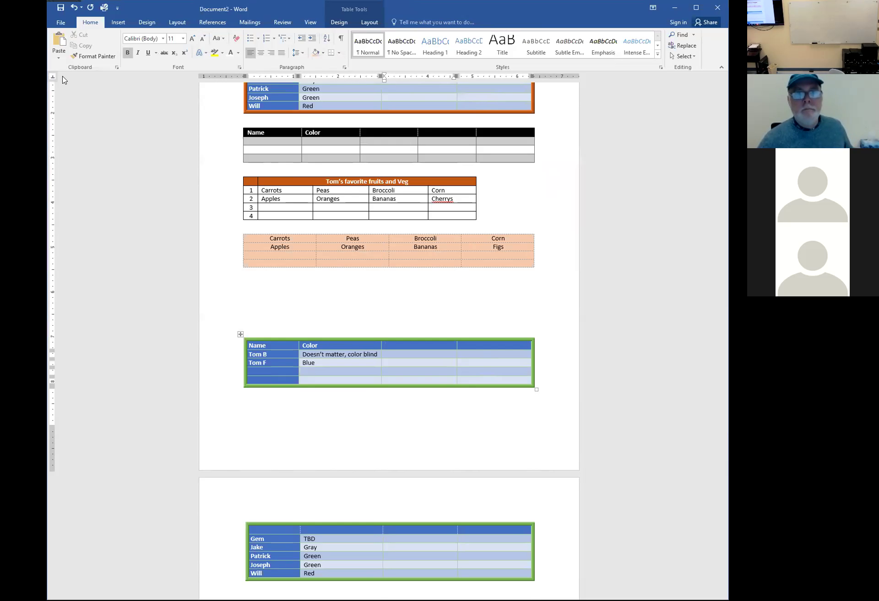
click(52, 77)
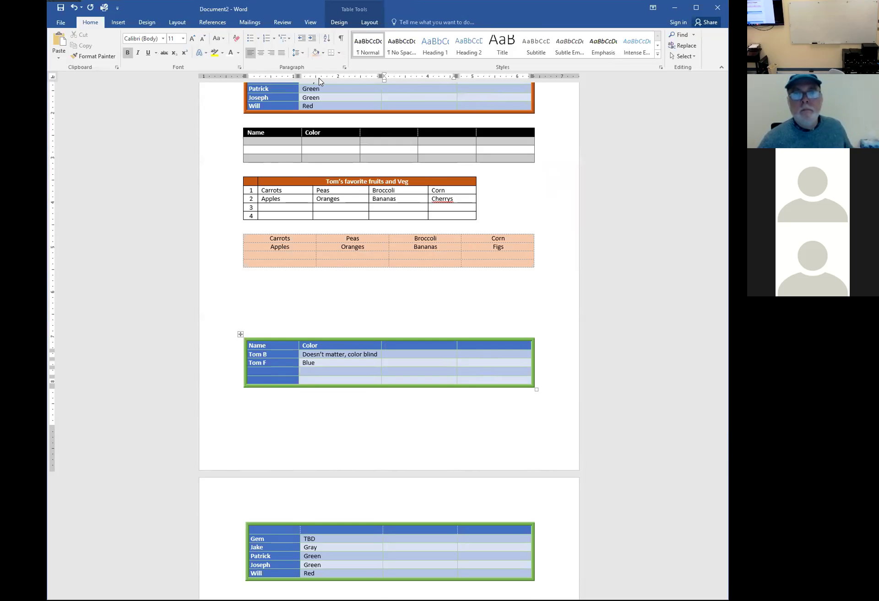
click(53, 77)
click(54, 77)
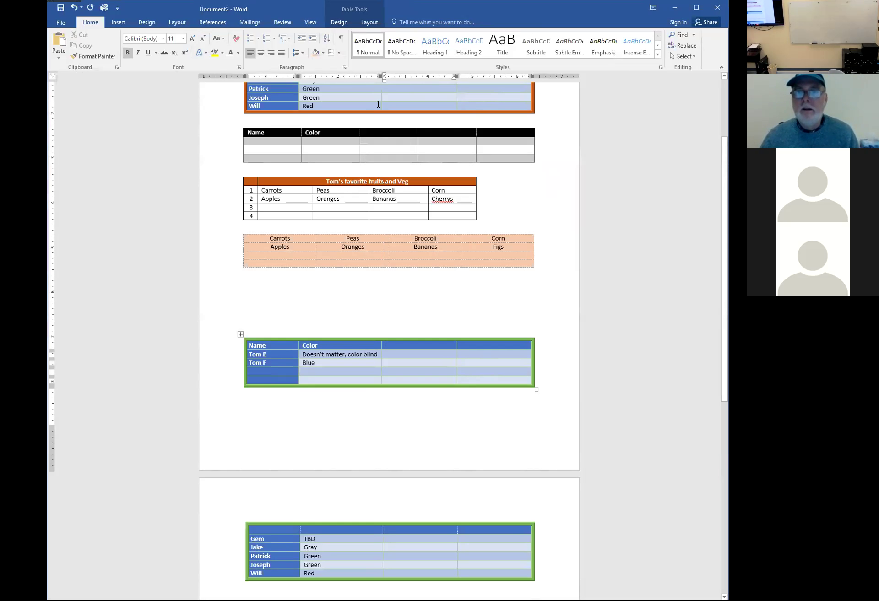
scroll(383, 192, down, 4)
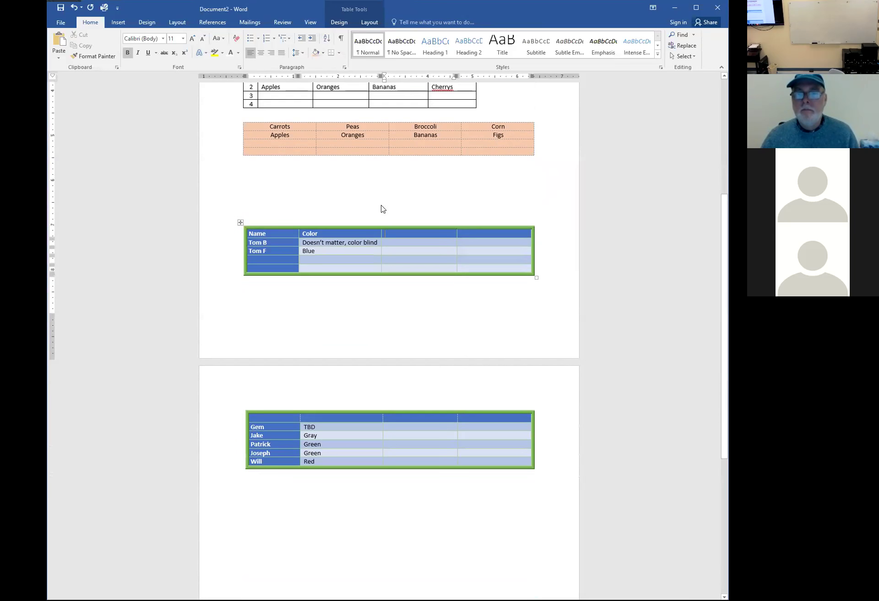
click(372, 251)
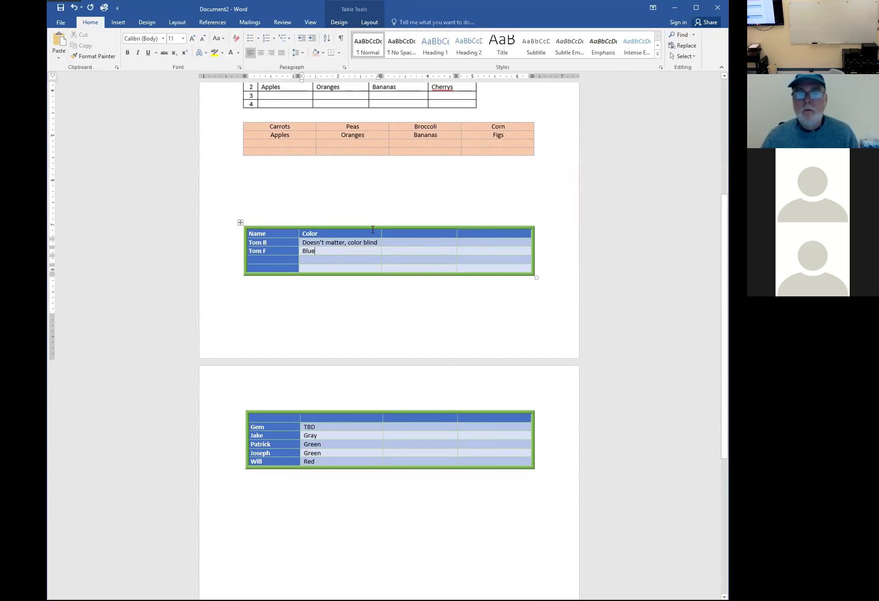
Try dragging a Name/Color column boundary on the ruler, then cancel that trial resize
drag(380, 75, 380, 75)
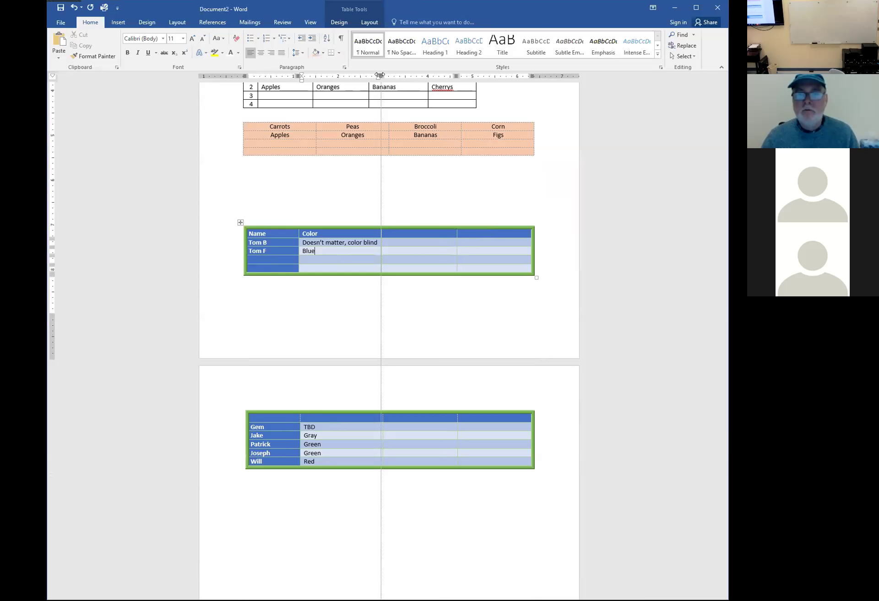
drag(380, 75, 388, 75)
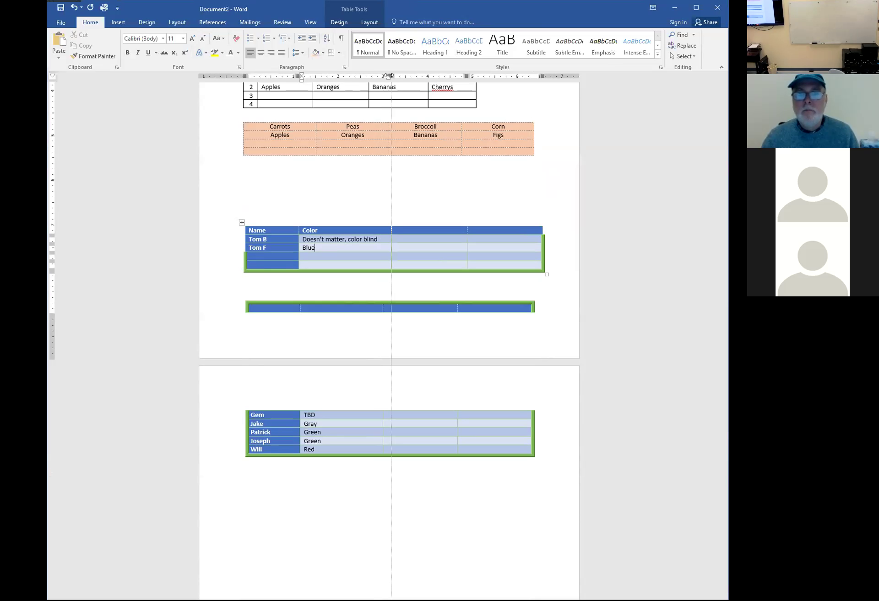
drag(388, 76, 380, 75)
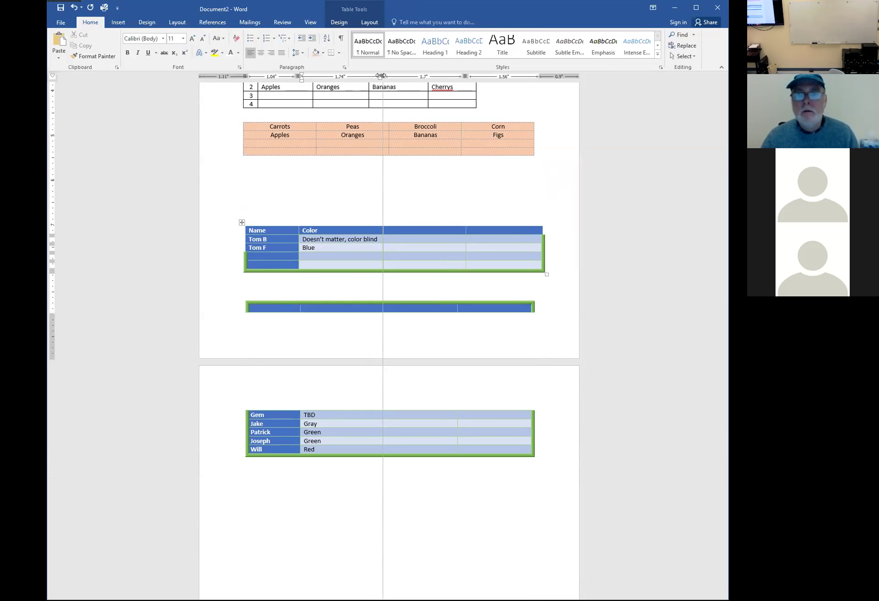
drag(380, 76, 380, 75)
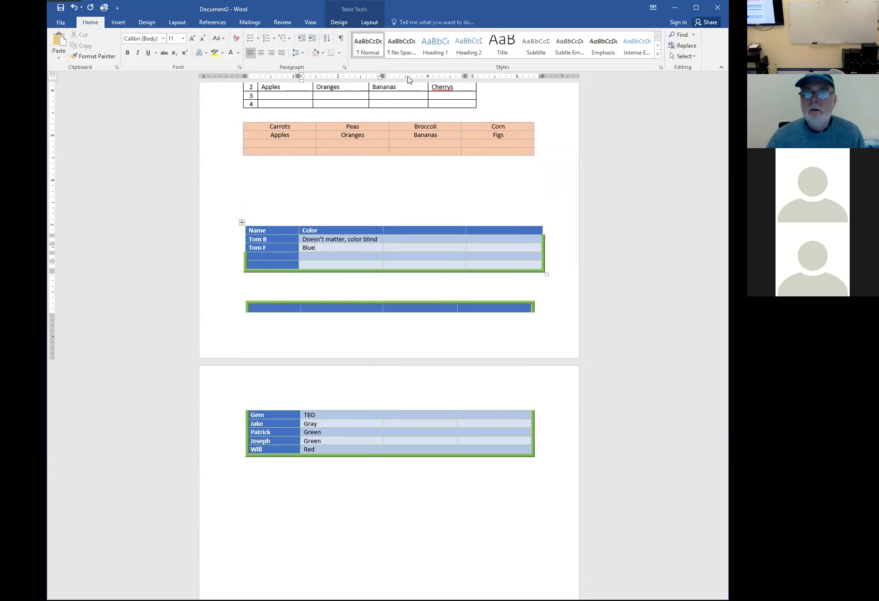
key(alt)
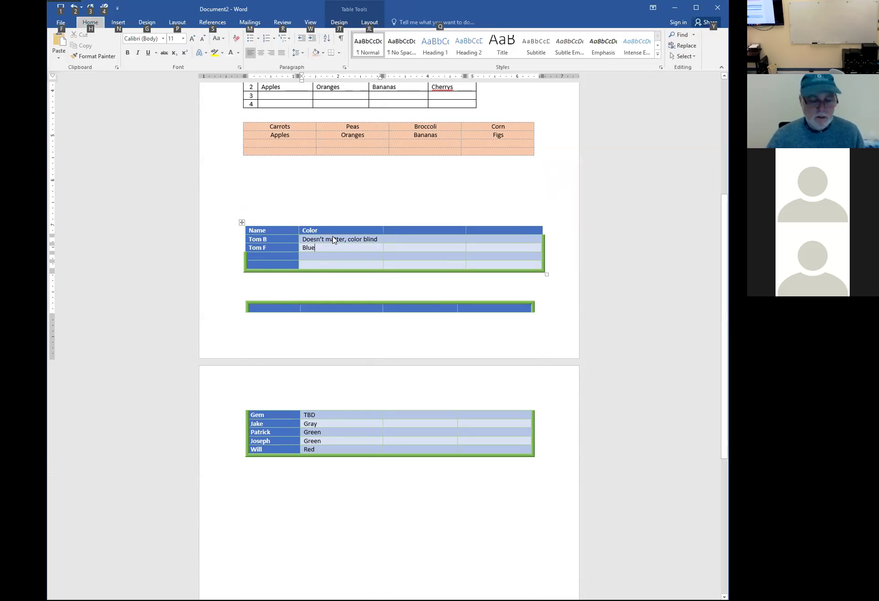
key(Escape)
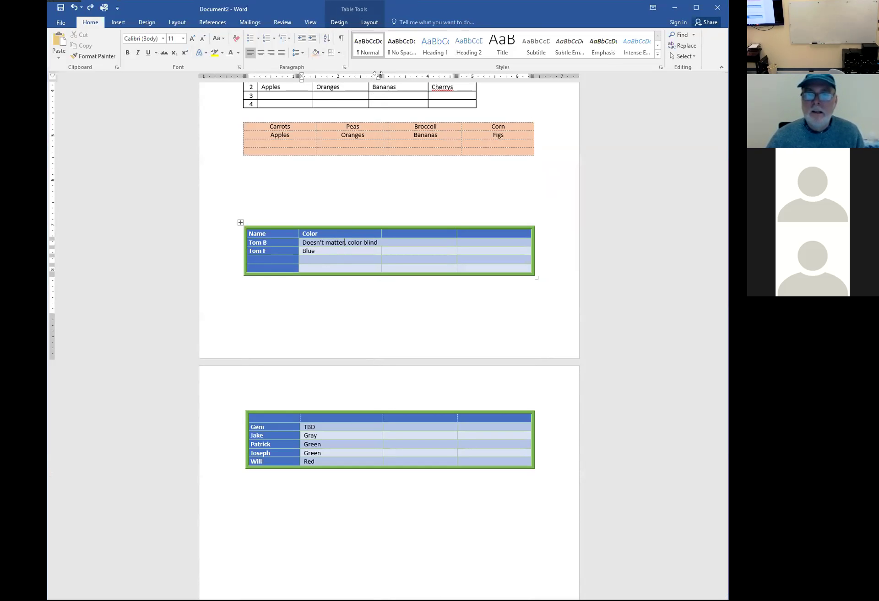
Narrow the Color column so 'Doesn't matter, color blind' wraps, then select that column
drag(377, 73, 377, 73)
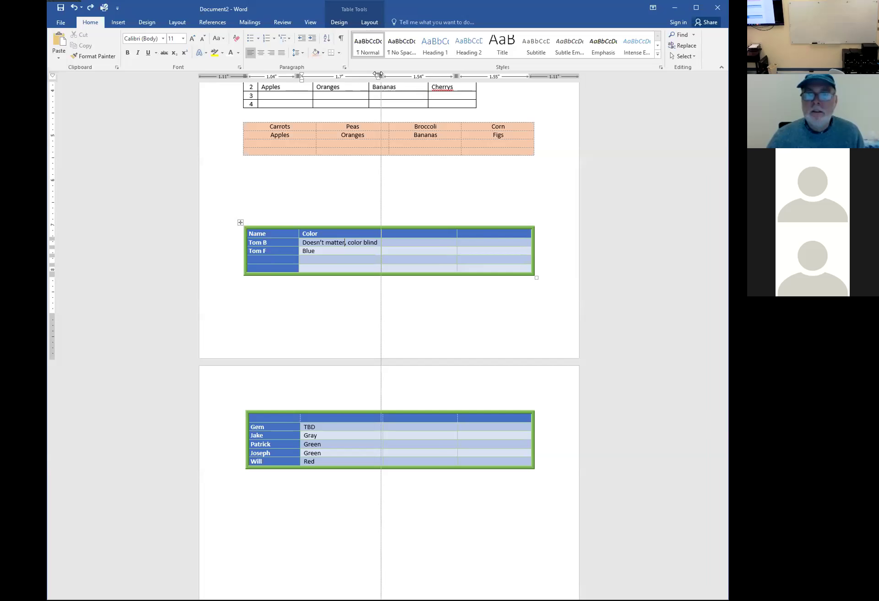
drag(377, 74, 369, 75)
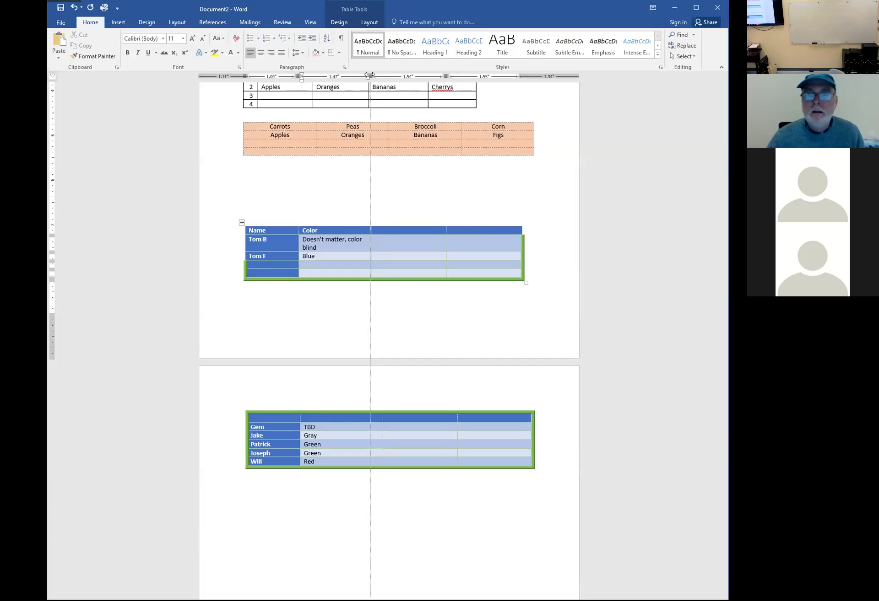
drag(369, 76, 365, 75)
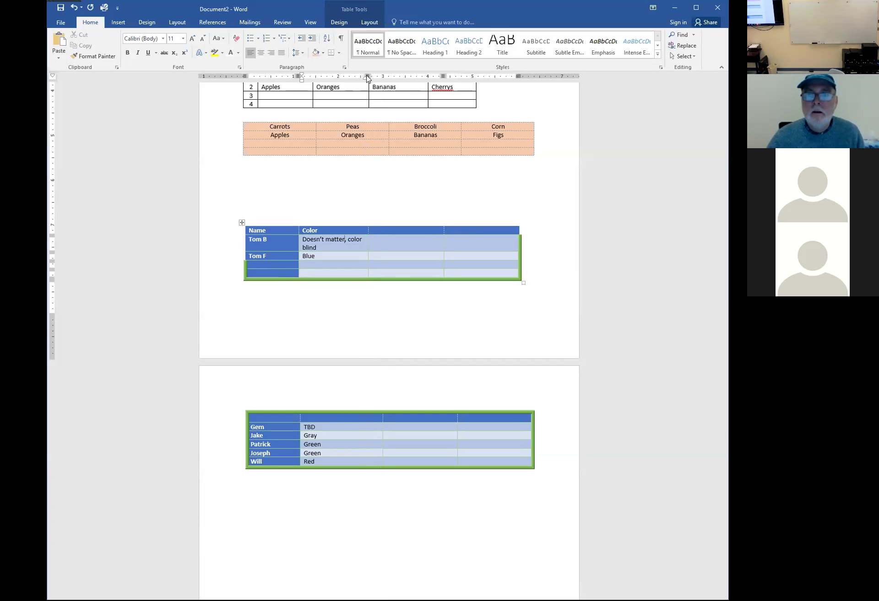
drag(366, 77, 367, 77)
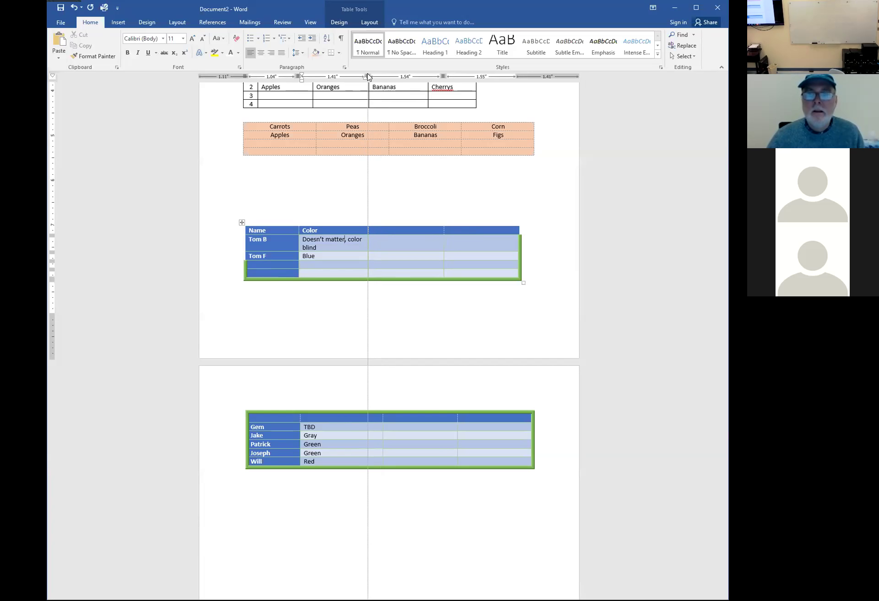
drag(367, 77, 367, 77)
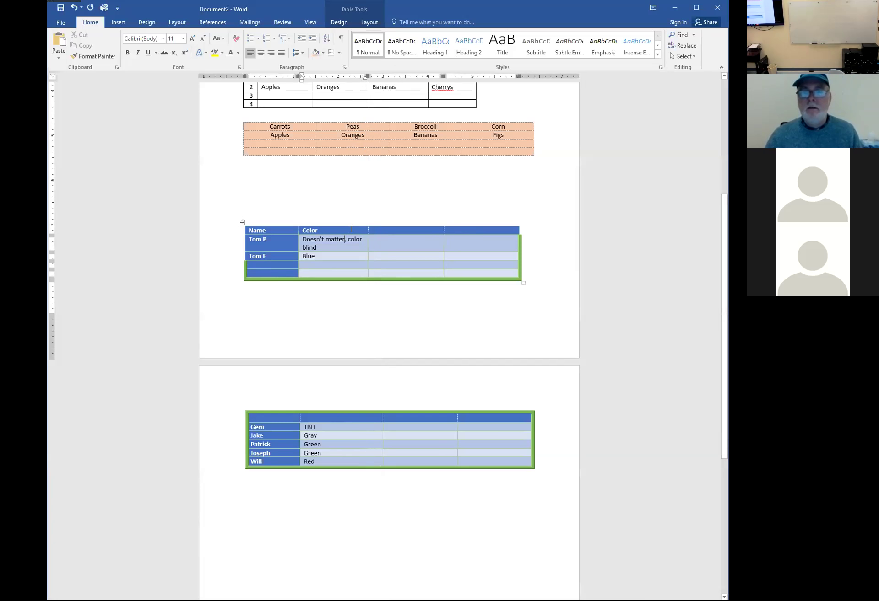
drag(343, 229, 342, 269)
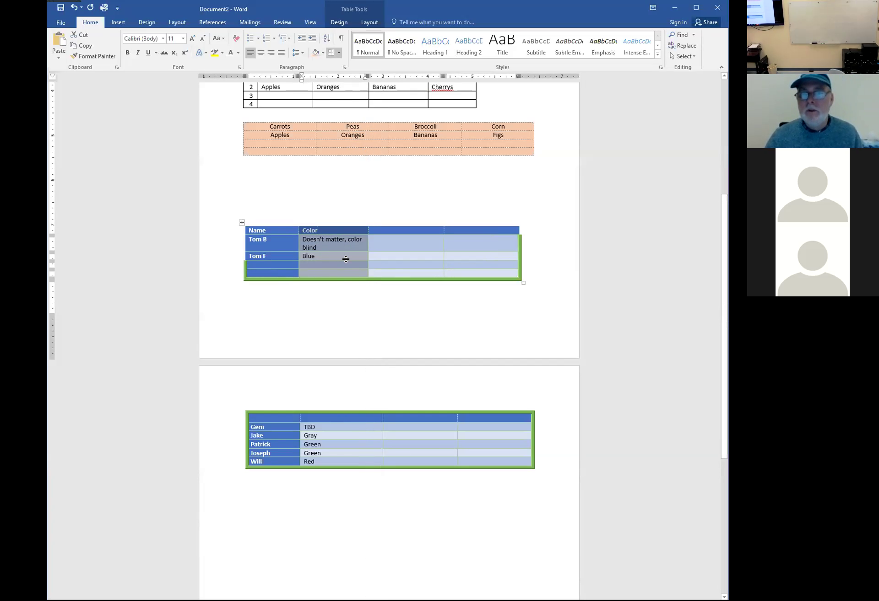
Set the Color column's preferred width to 1.50" in Table Properties
right_click(343, 251)
click(393, 385)
click(361, 220)
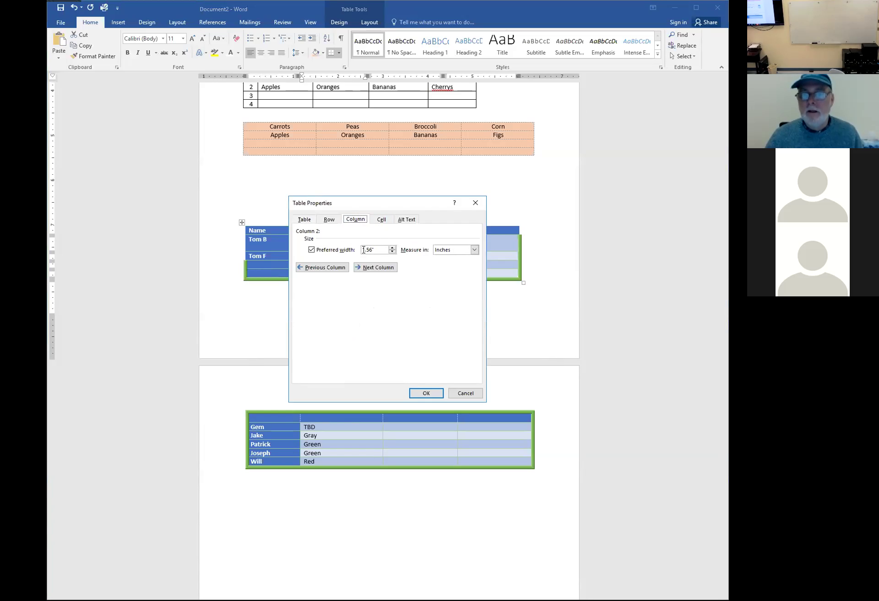
drag(367, 249, 370, 248)
text(00)
key(BackSpace)
key(BackSpace)
text(50)
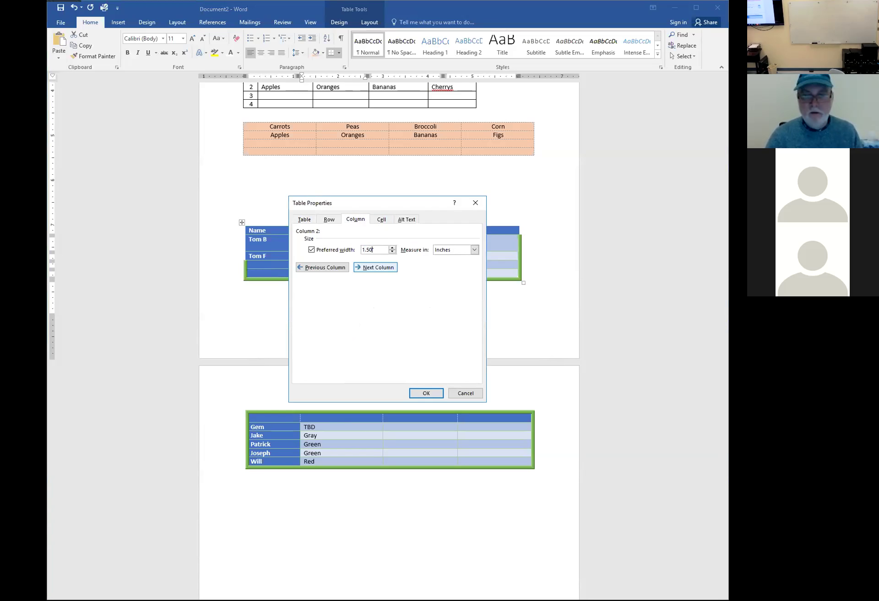
click(417, 395)
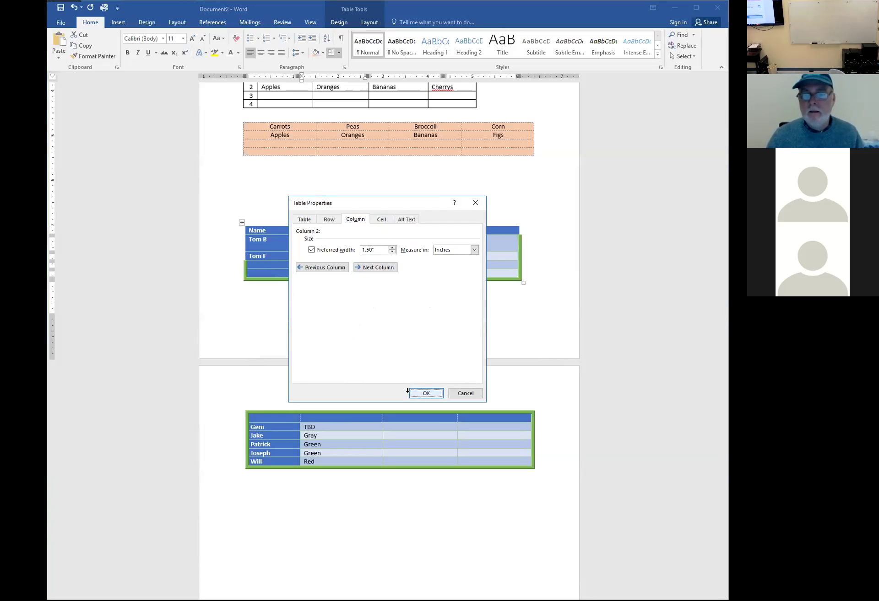
Widen the Color column slightly by dragging its ruler marker right
click(351, 265)
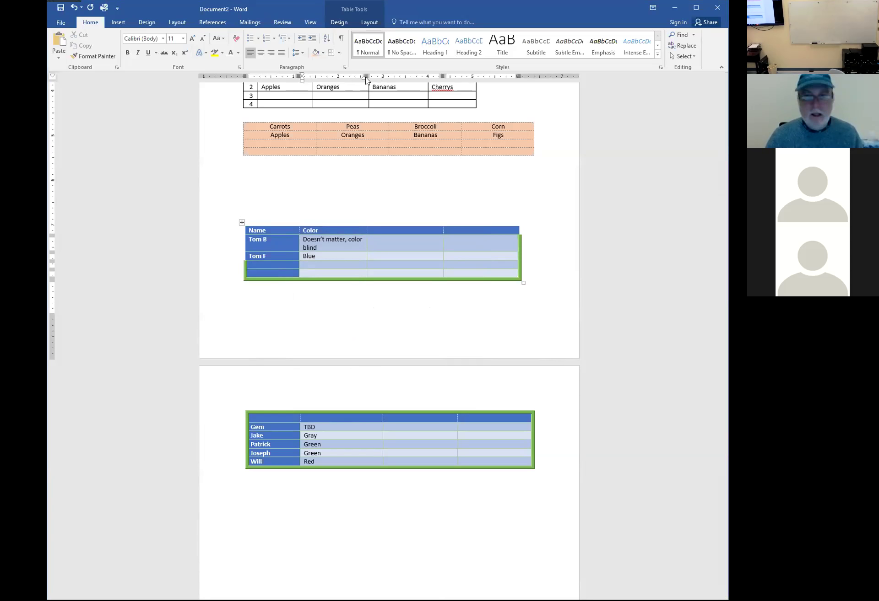
drag(366, 75, 366, 76)
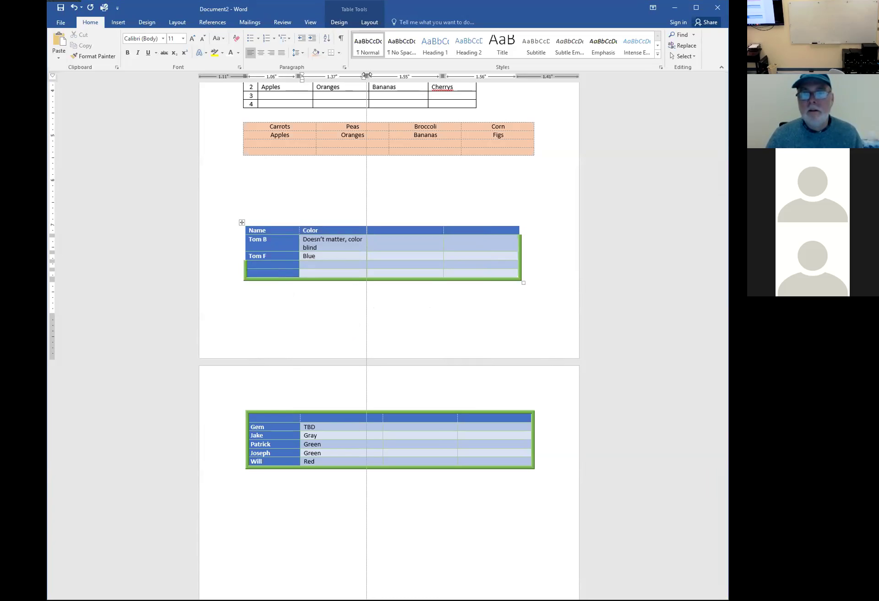
drag(366, 76, 374, 76)
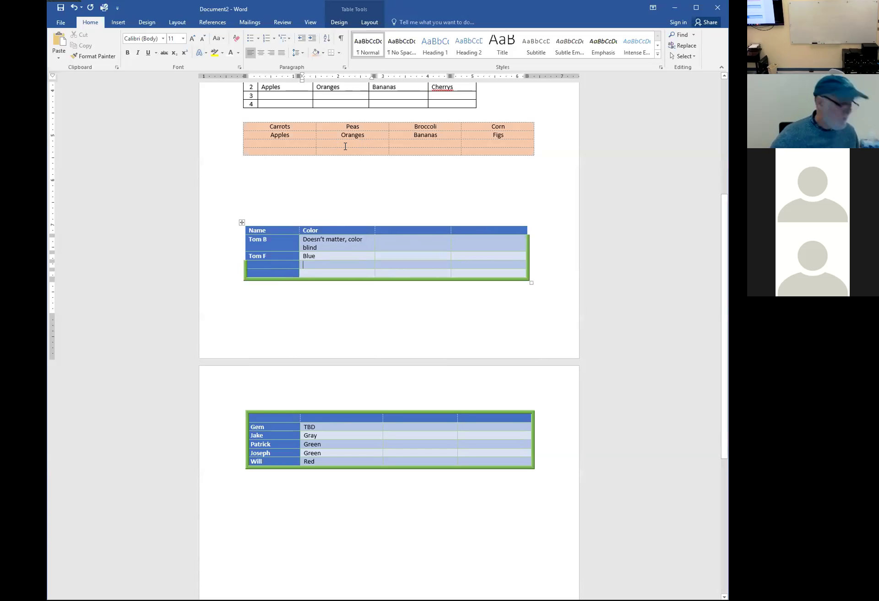
mouse_move(303, 224)
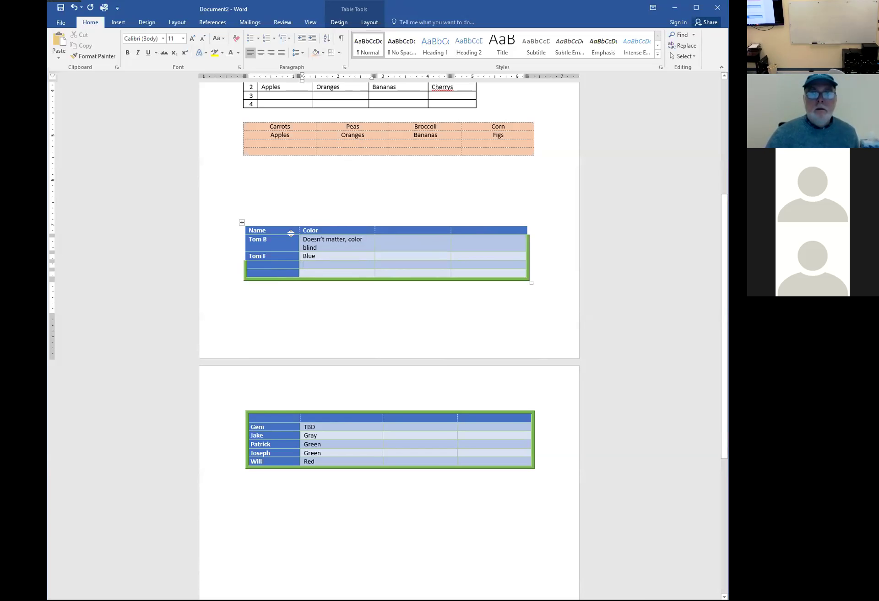
drag(275, 231, 396, 269)
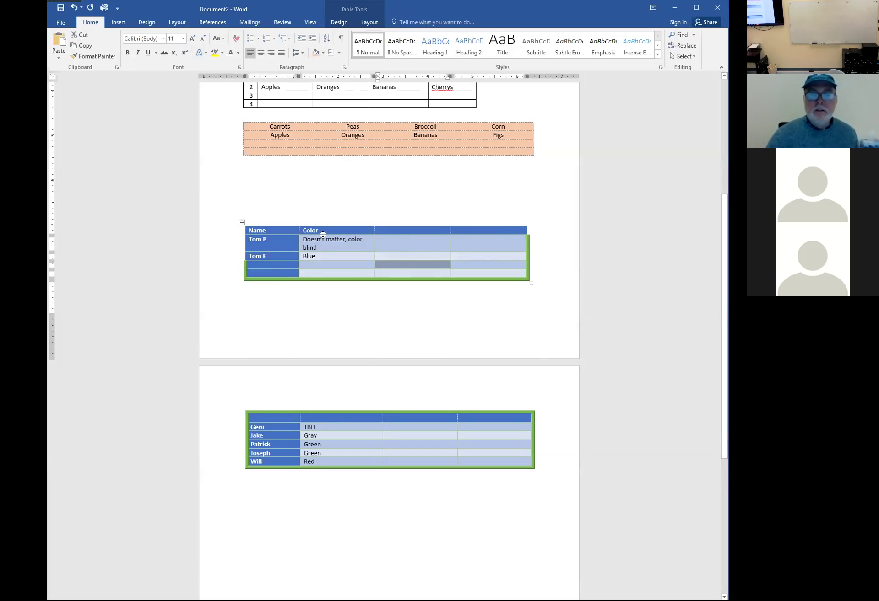
scroll(343, 285, up, 5)
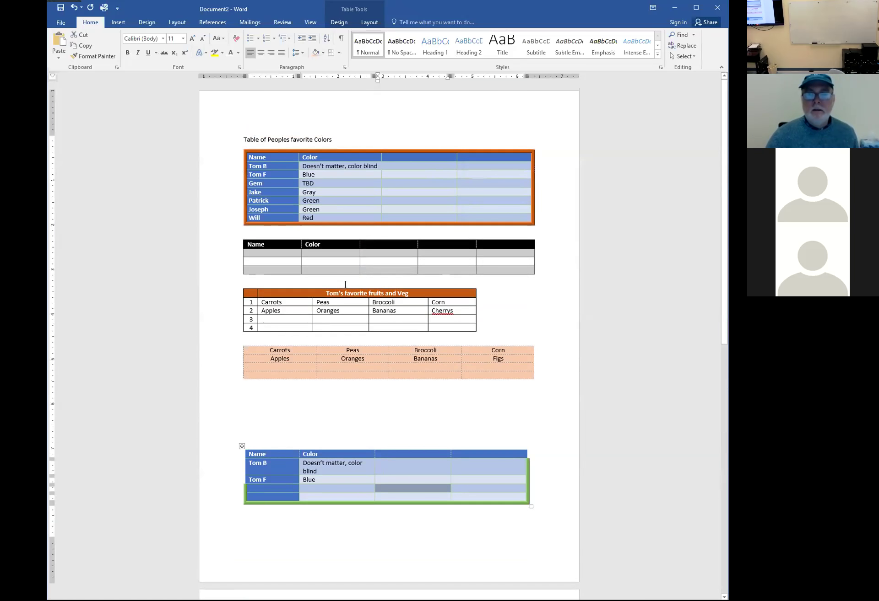
scroll(344, 286, down, 5)
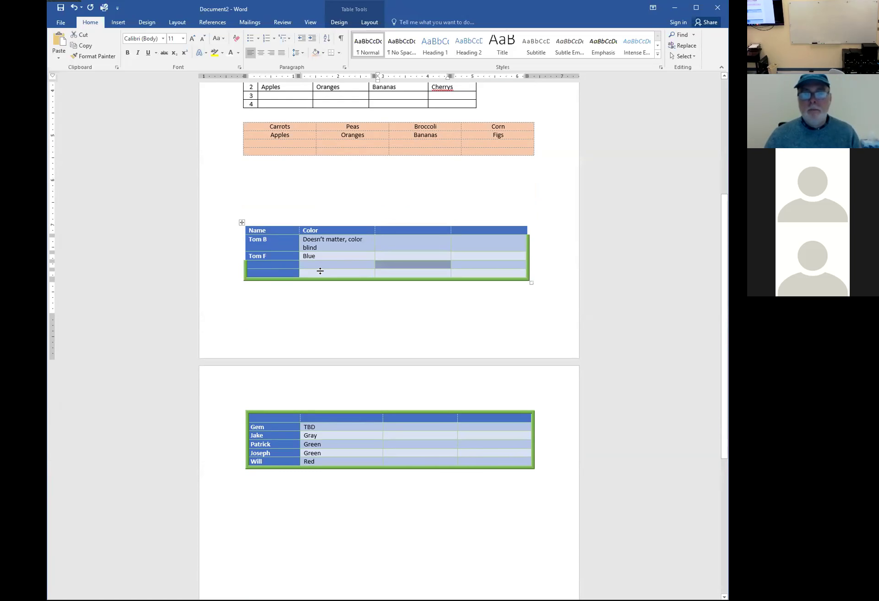
Clear the stray Name/Color table's text and delete the emptied table
click(241, 223)
key(Delete)
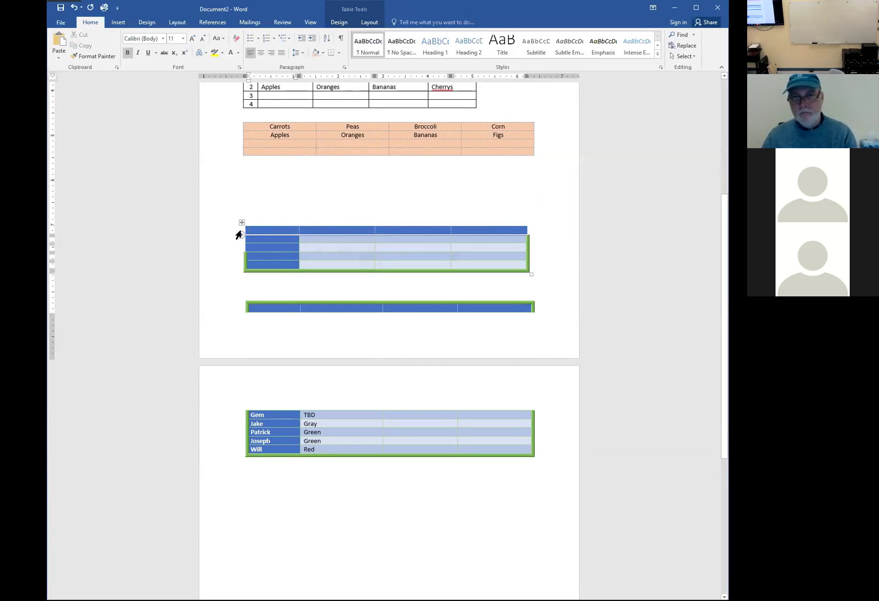
click(240, 223)
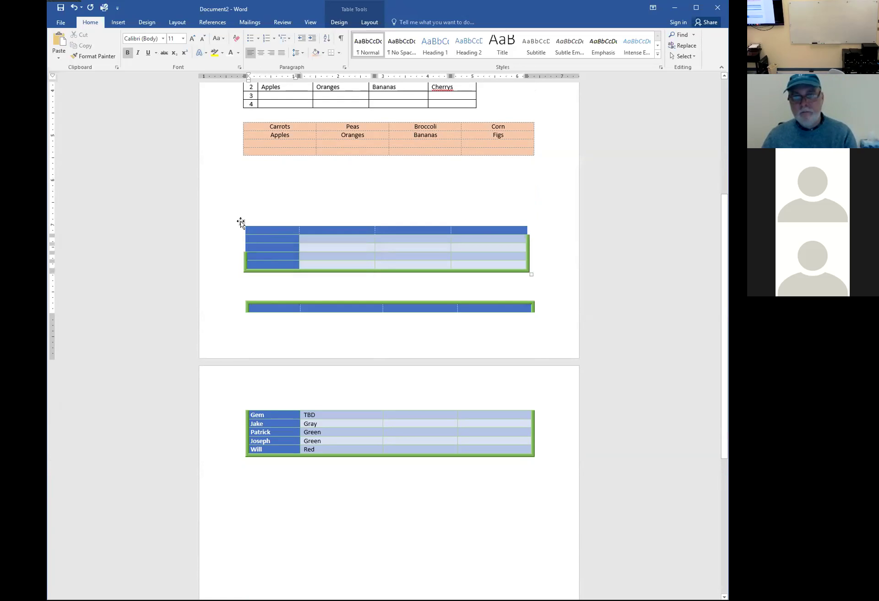
click(240, 222)
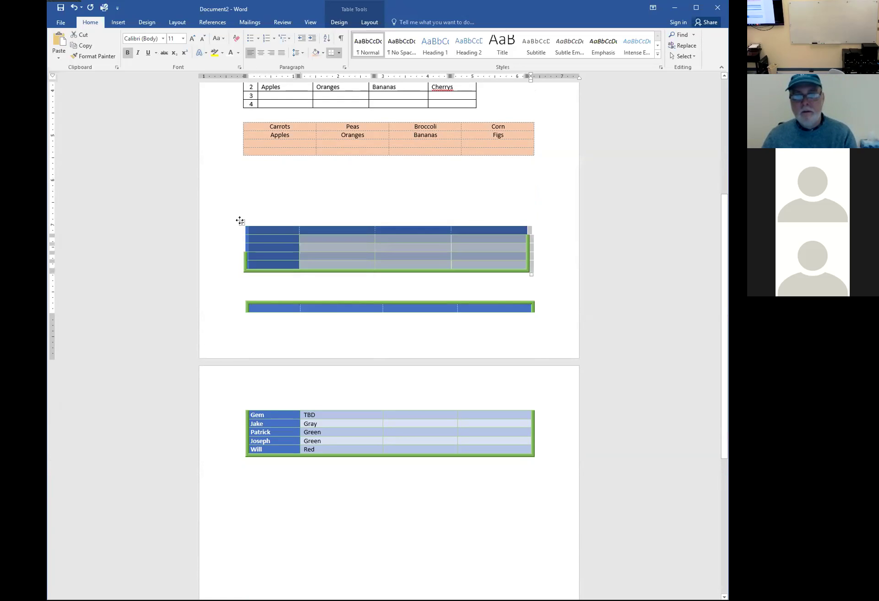
right_click(240, 221)
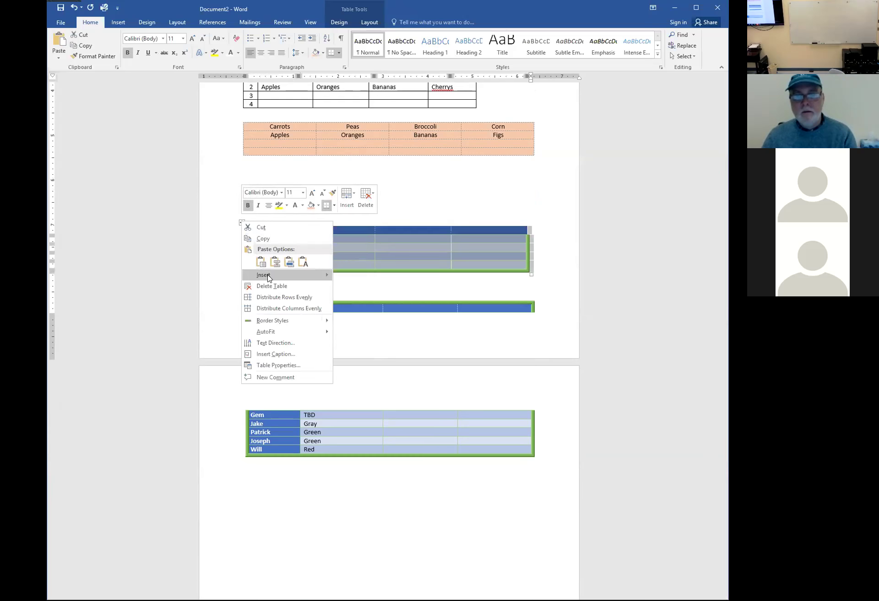
key(BackSpace)
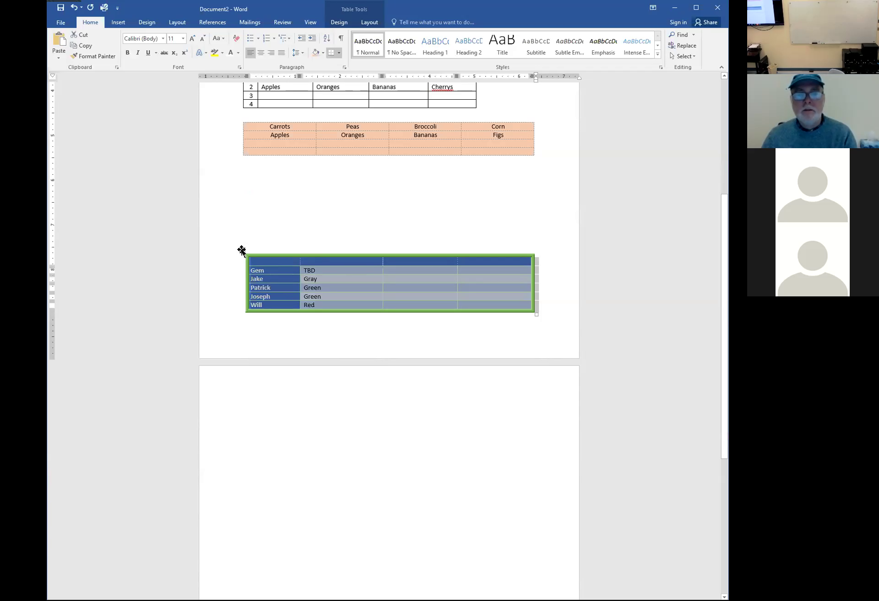
Delete the duplicate Gem-to-Will table, leaving the peach table last
right_click(242, 250)
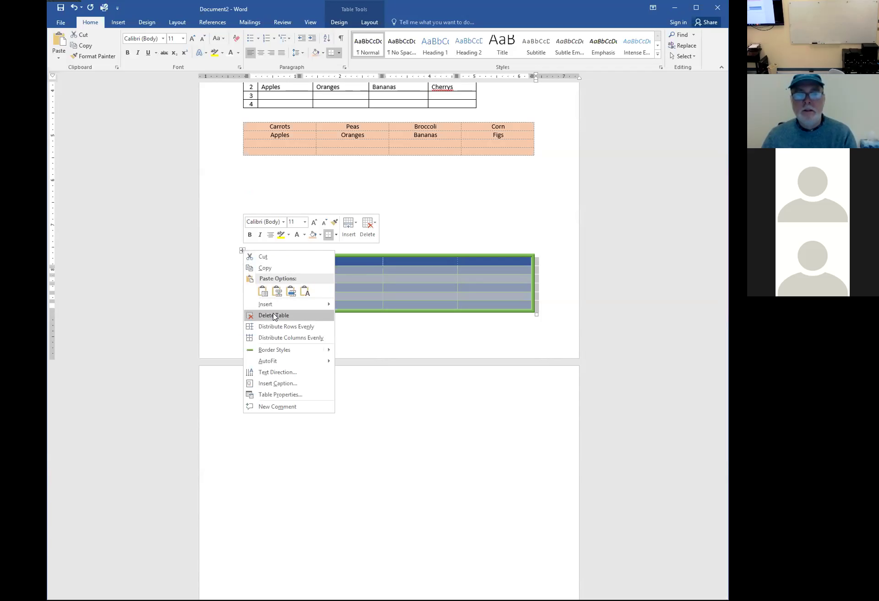
click(274, 314)
click(254, 399)
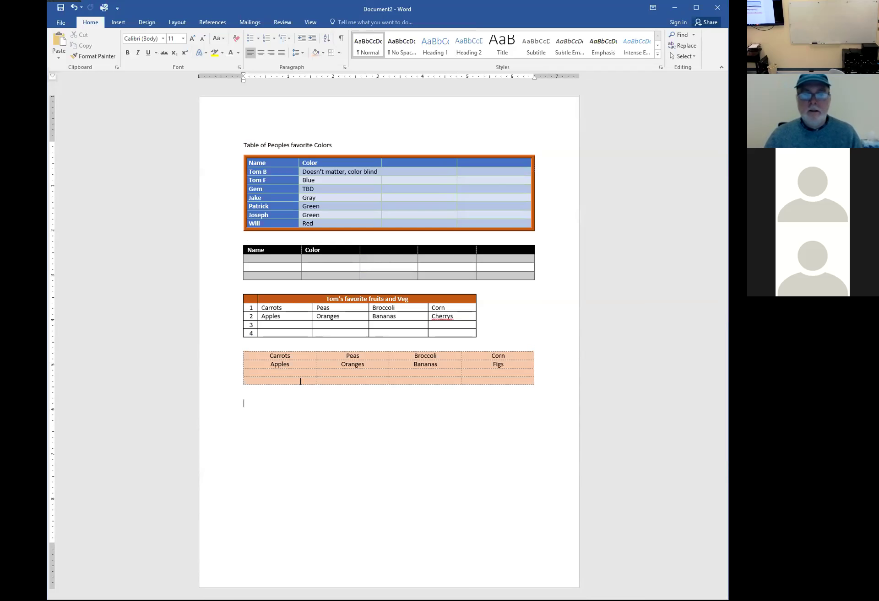
Insert an 8-column table below the peach table and add rows until it has six
click(118, 22)
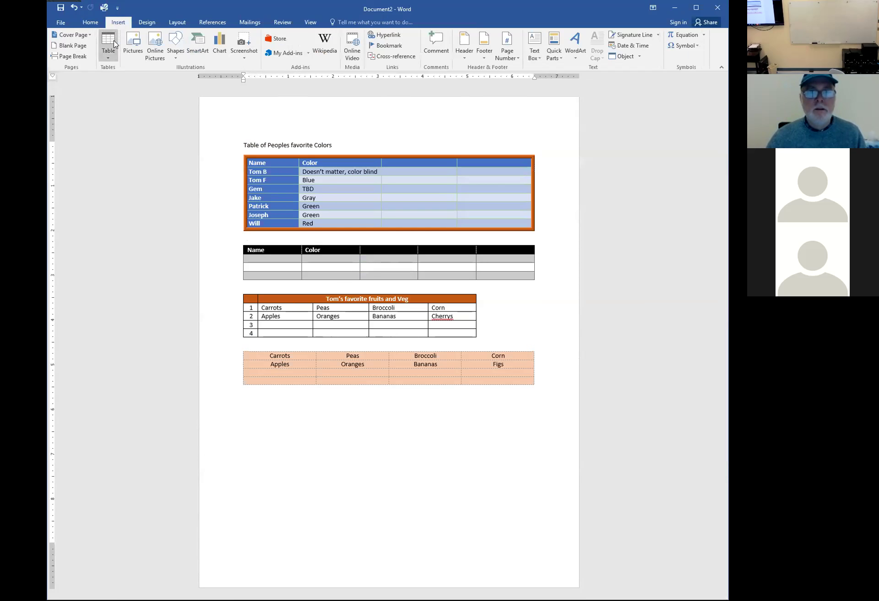
click(106, 58)
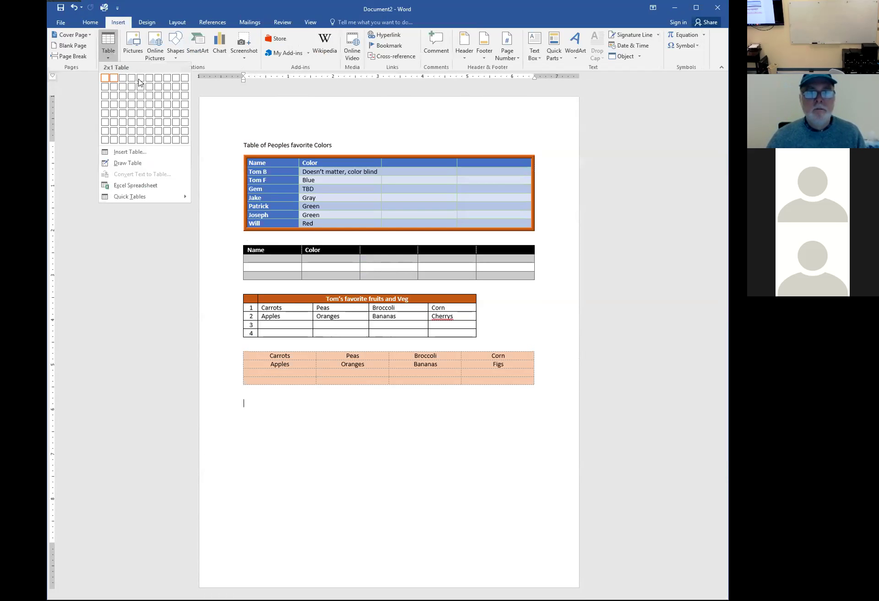
click(167, 83)
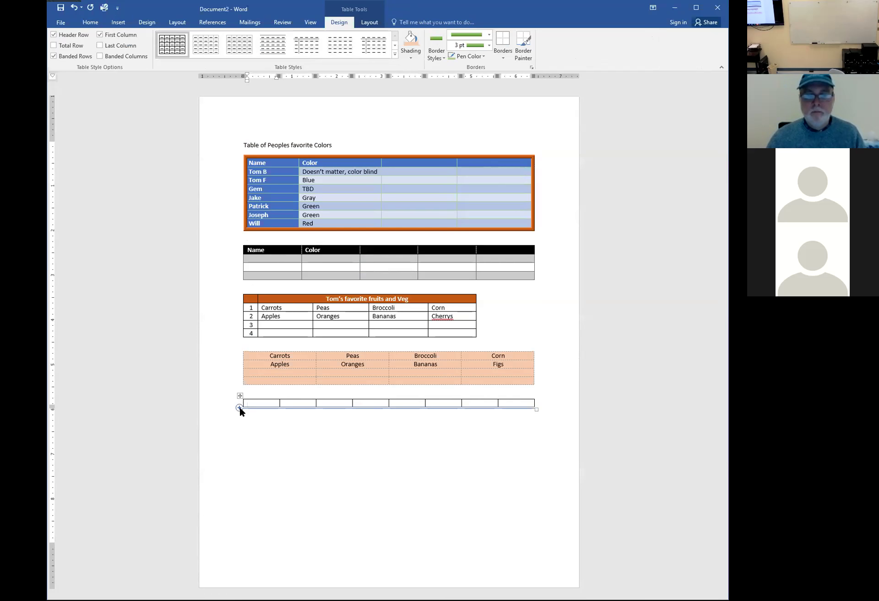
click(239, 407)
click(240, 407)
click(239, 407)
click(238, 407)
click(239, 407)
click(254, 405)
Fill the first row's columns 2–8 with Monday through Sunday, correcting 'Mon' to Monday
click(284, 404)
text(Mon)
key(Tab)
text(Tuesday)
key(Tab)
text(Wednesday)
key(Tab)
text(Thursday)
key(Tab)
text(Friday)
key(Tab)
text(Sa)
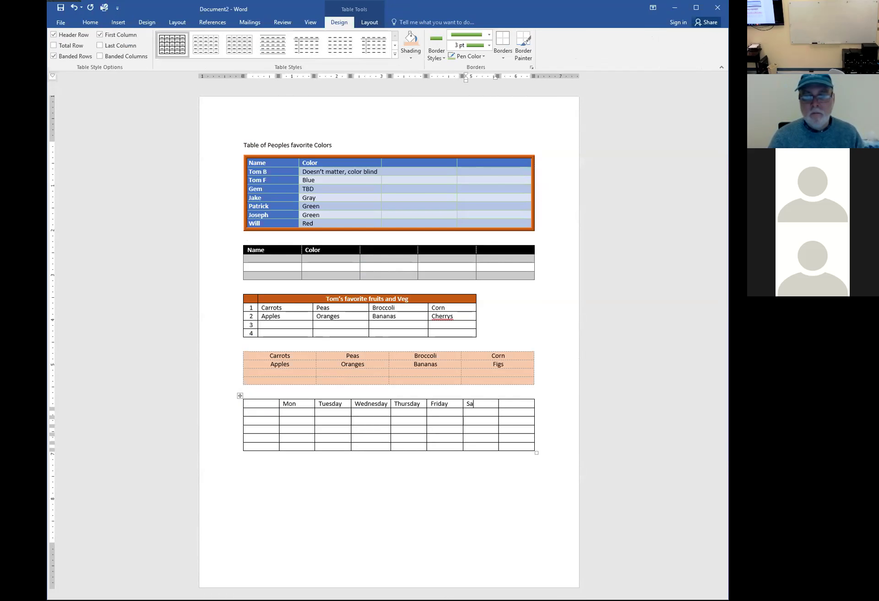
text(turday)
key(Tab)
text(Sun)
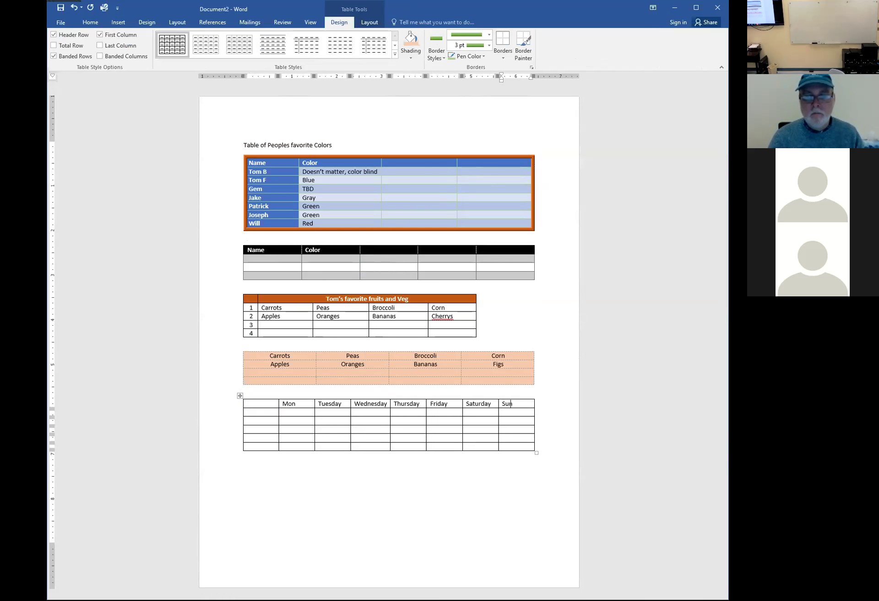
text(day)
key(shift+Tab)
key(shift+Tab)
key(shift+Tab)
key(shift+Tab)
key(shift+Tab)
key(shift+Tab)
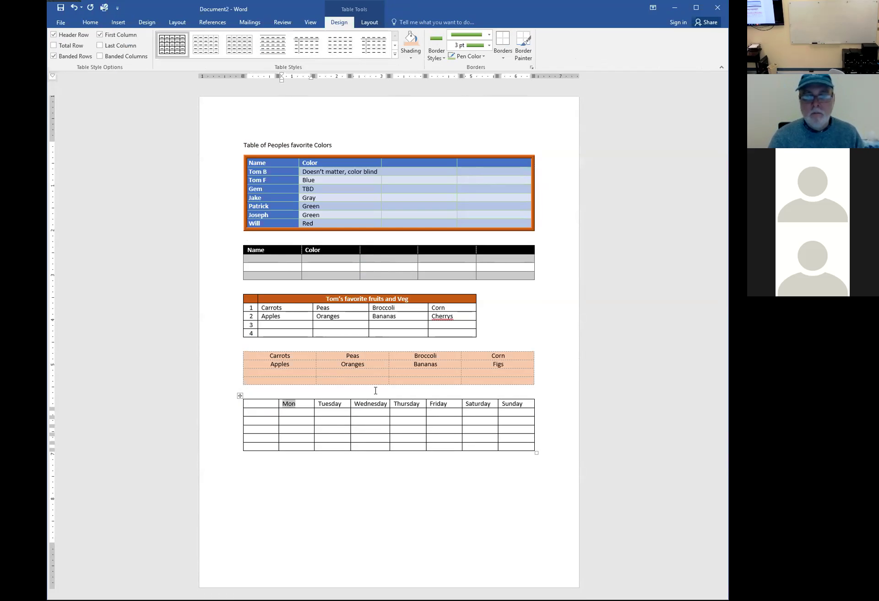
text(Monday)
key(shift+Tab)
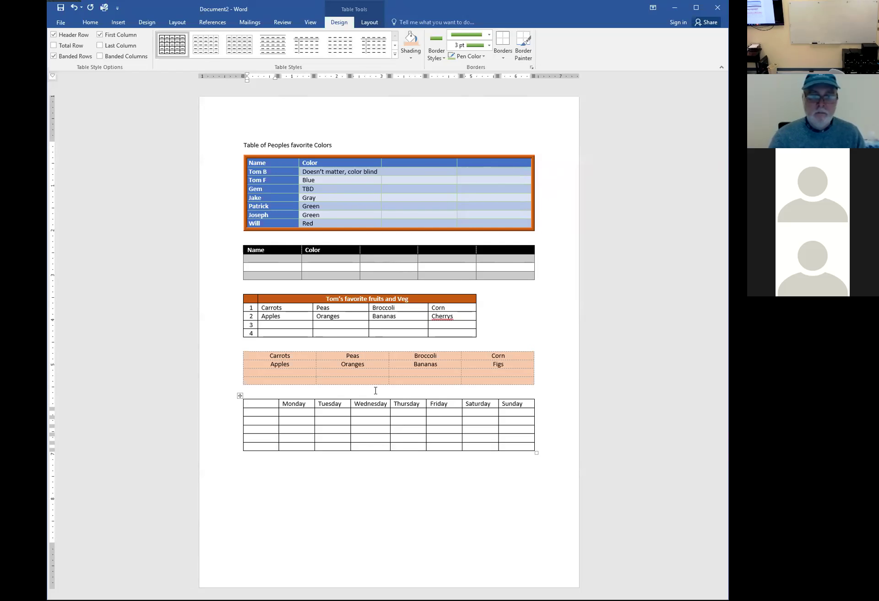
Enter Dinner in the first cell and centre the whole header row's text
text(Dinner)
key(Down)
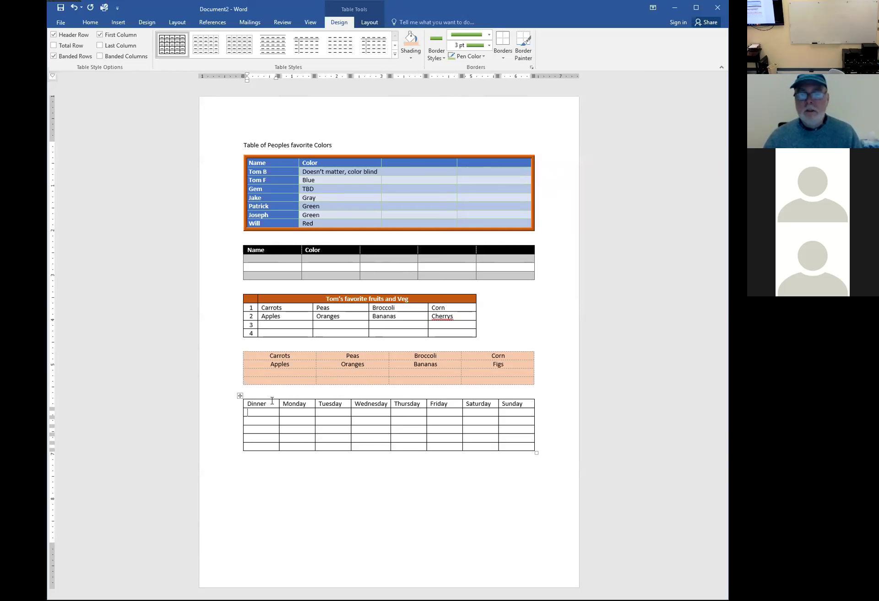
click(236, 405)
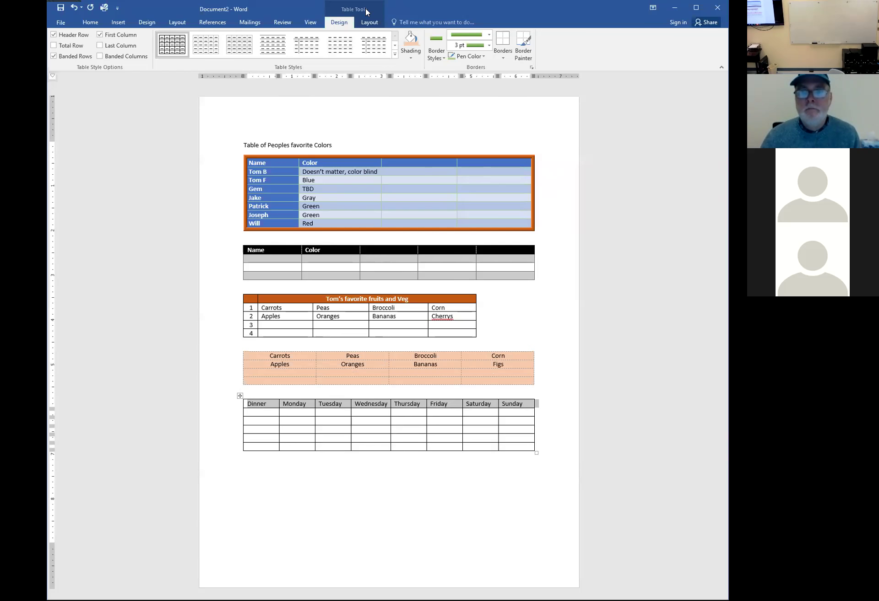
click(365, 23)
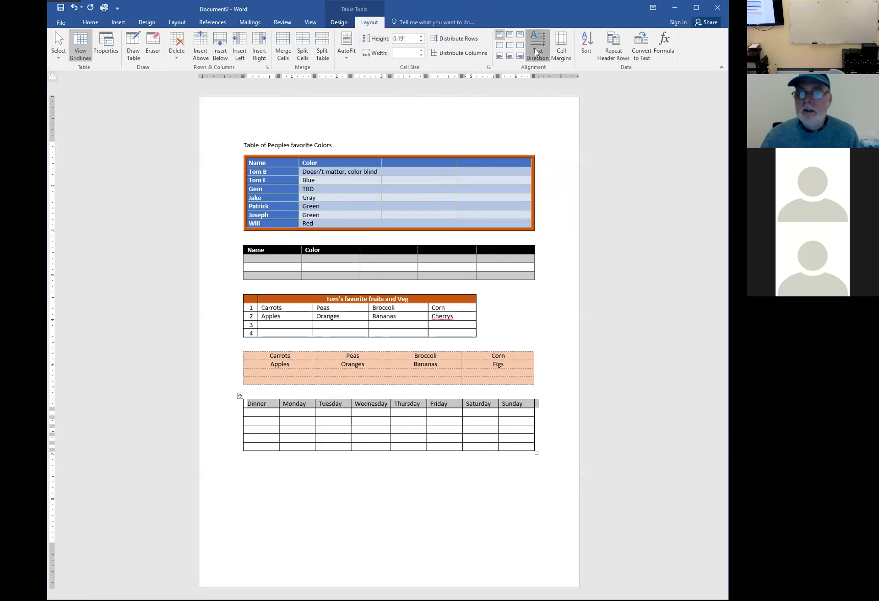
click(537, 53)
click(537, 52)
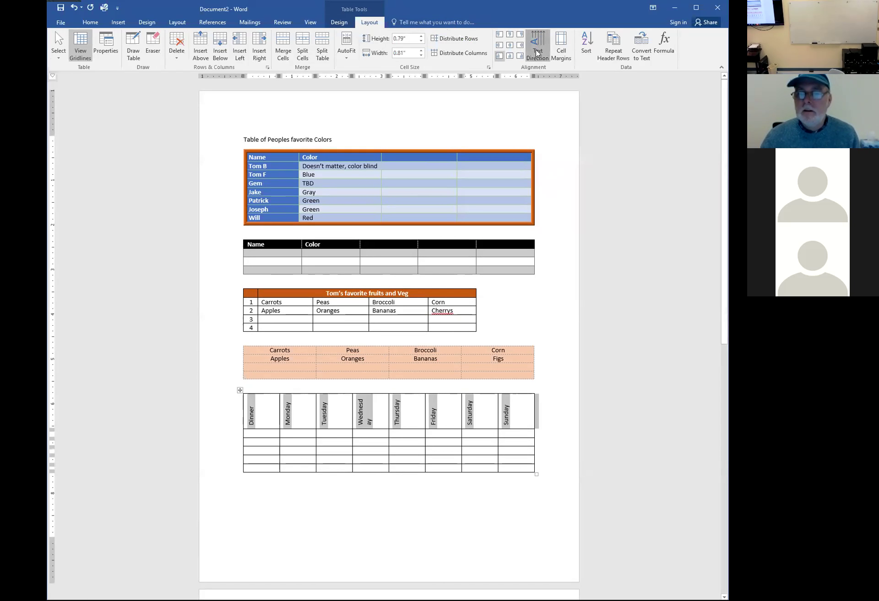
click(537, 53)
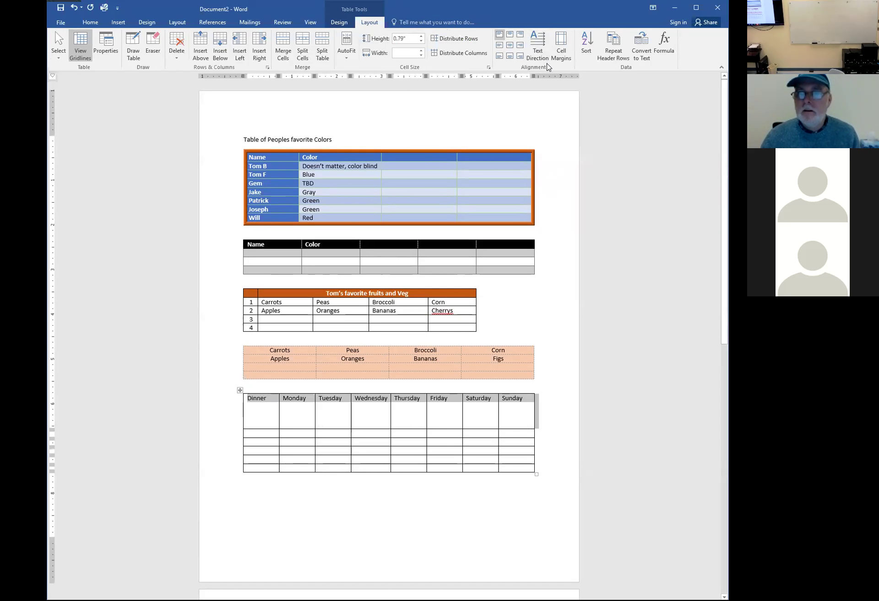
click(540, 58)
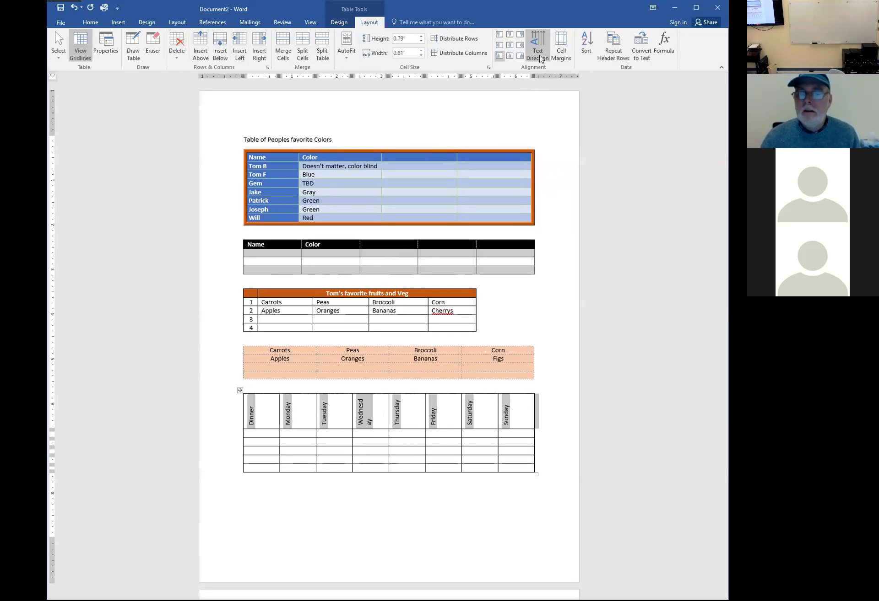
click(540, 58)
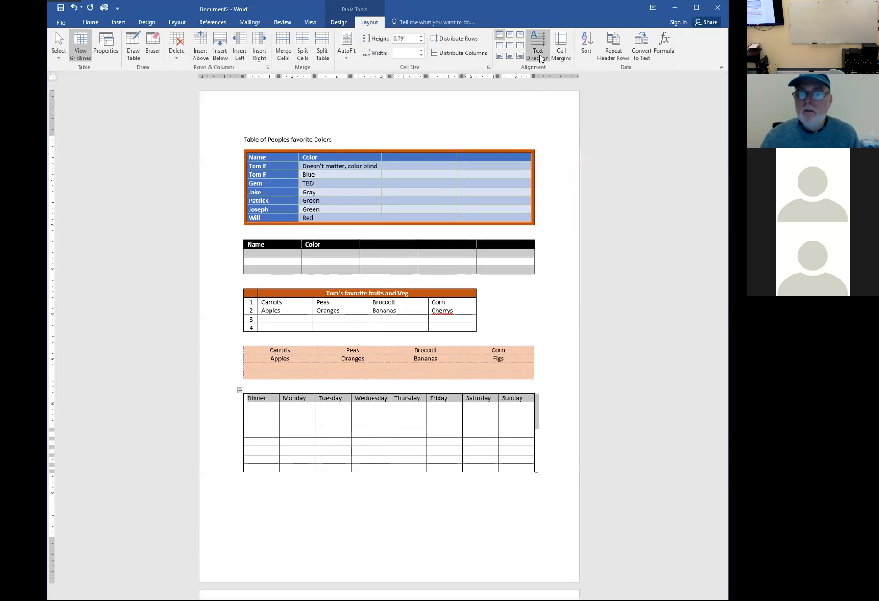
click(540, 58)
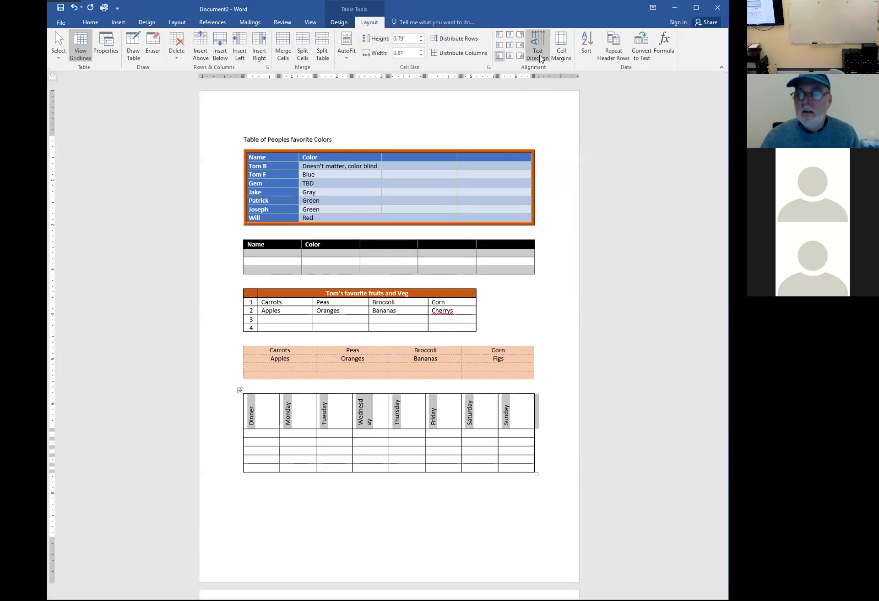
click(540, 58)
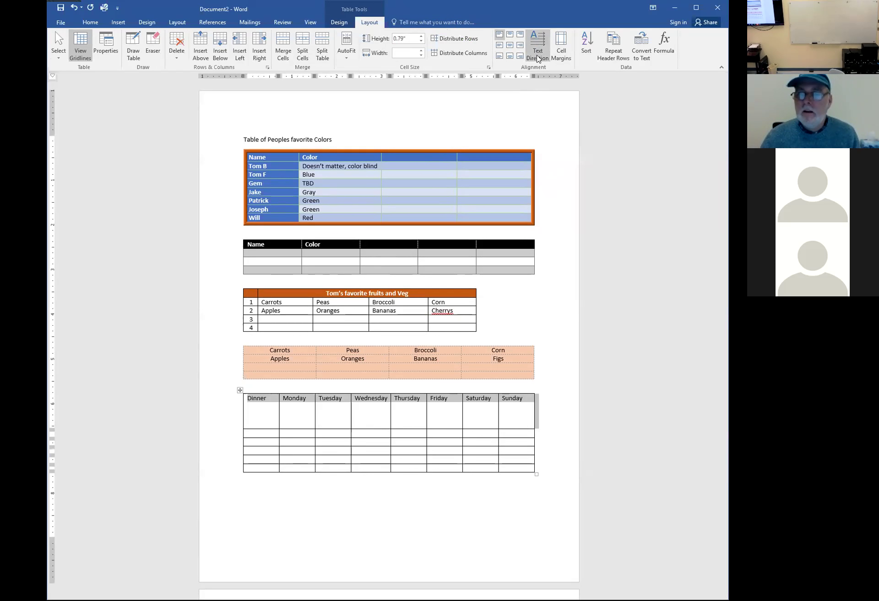
click(510, 45)
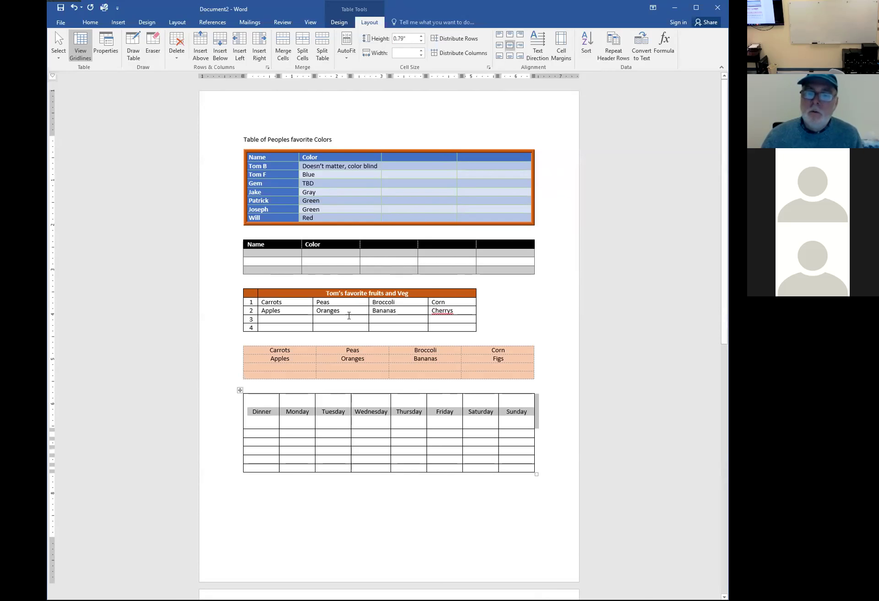
Make the header row about 0.97" tall, keeping its labels horizontal
click(536, 51)
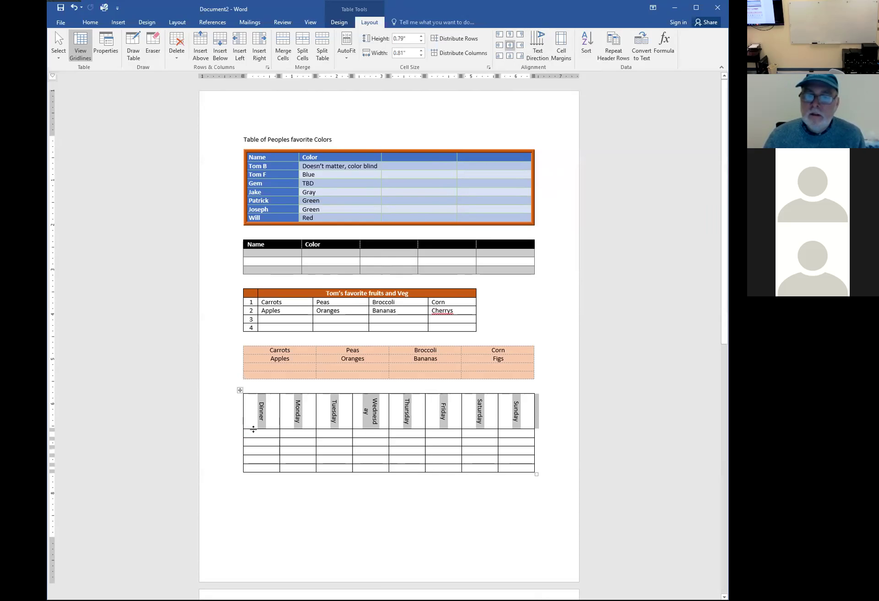
drag(253, 429, 255, 437)
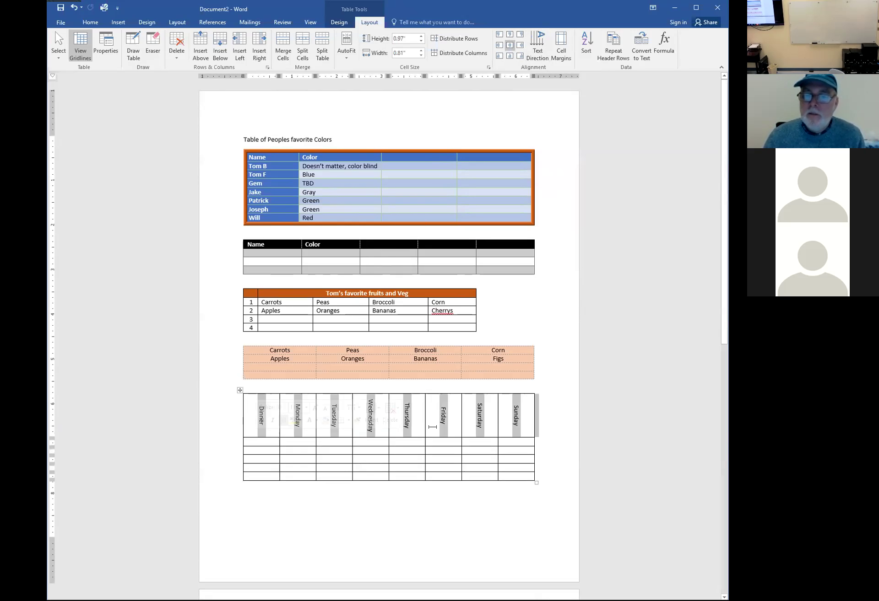
click(543, 56)
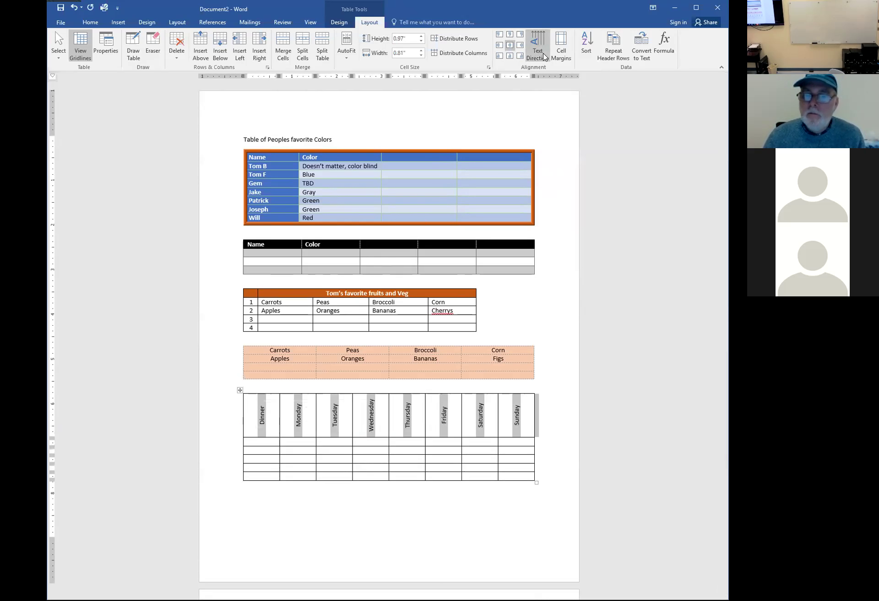
click(543, 56)
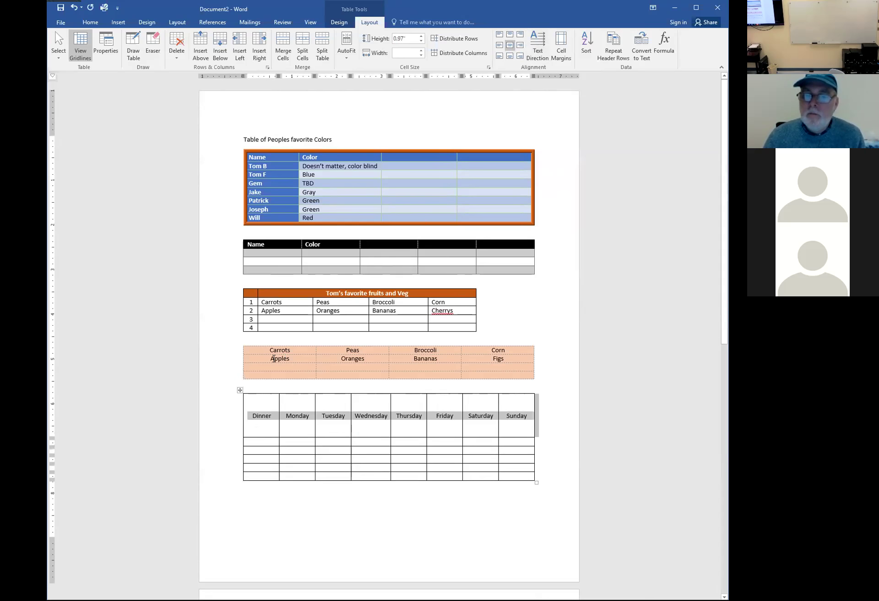
click(202, 387)
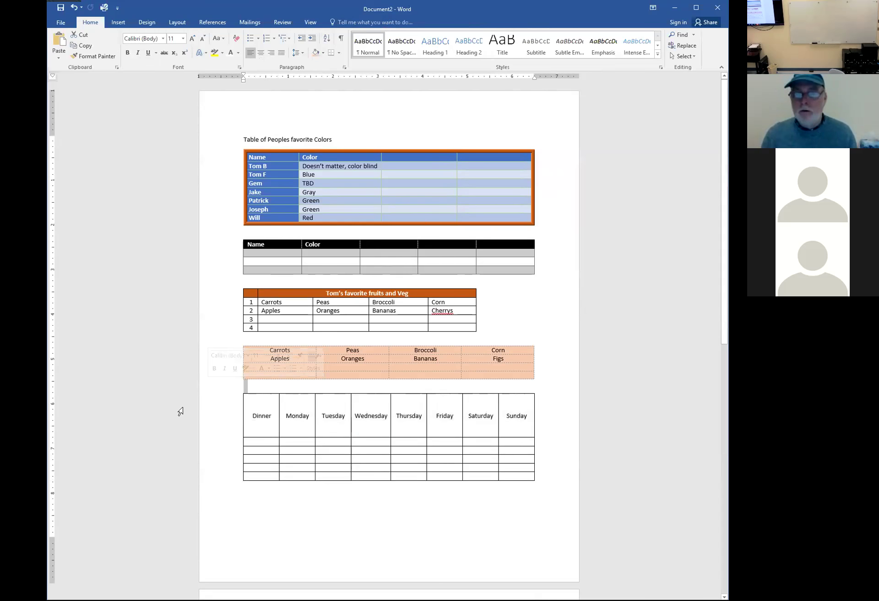
click(234, 412)
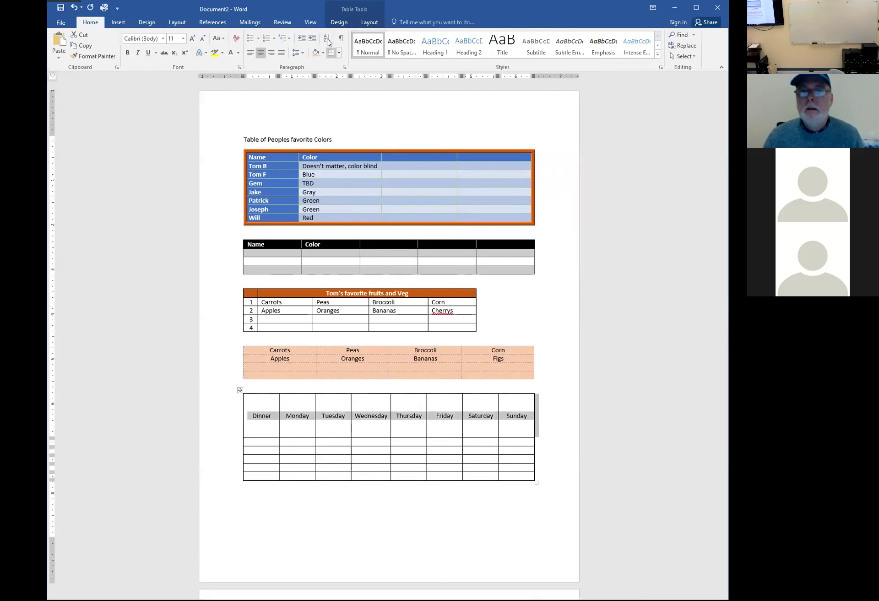
click(344, 23)
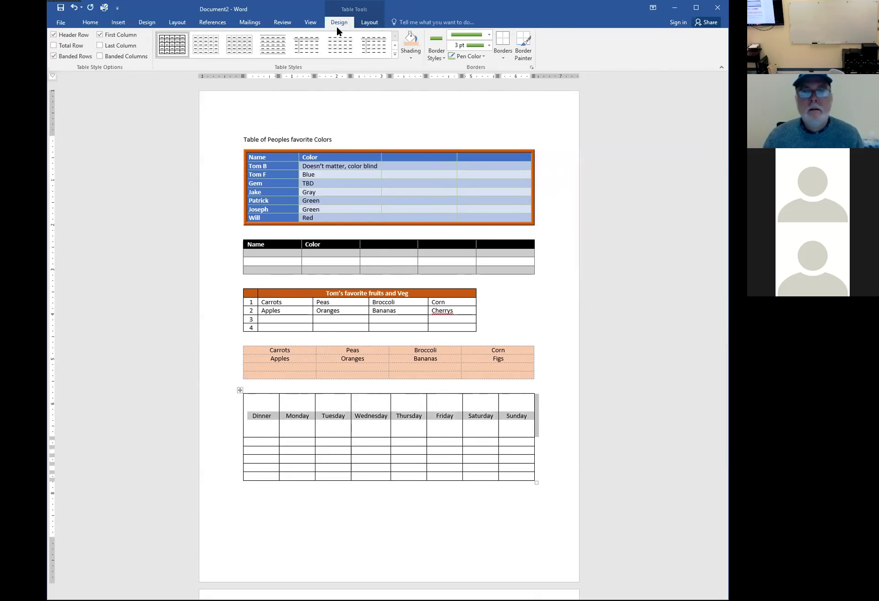
click(369, 23)
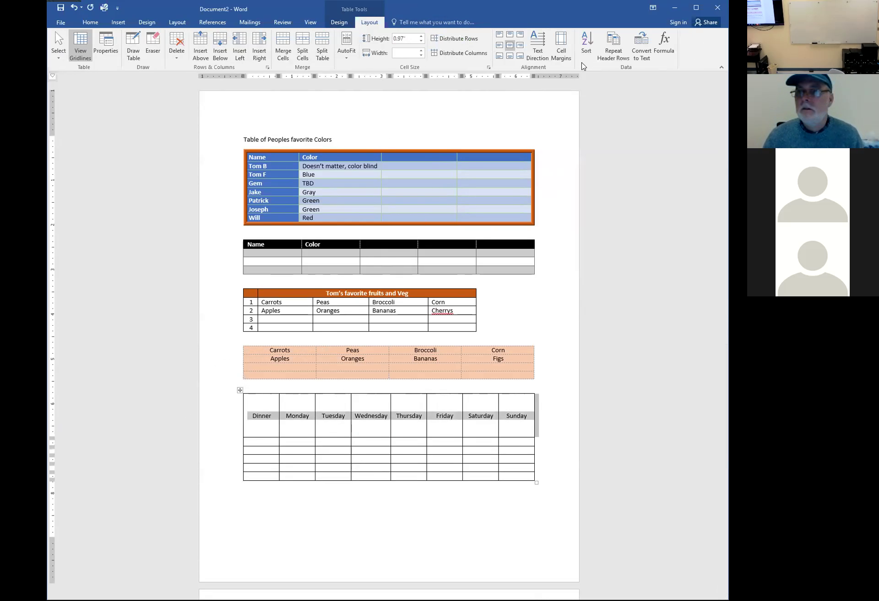
click(562, 48)
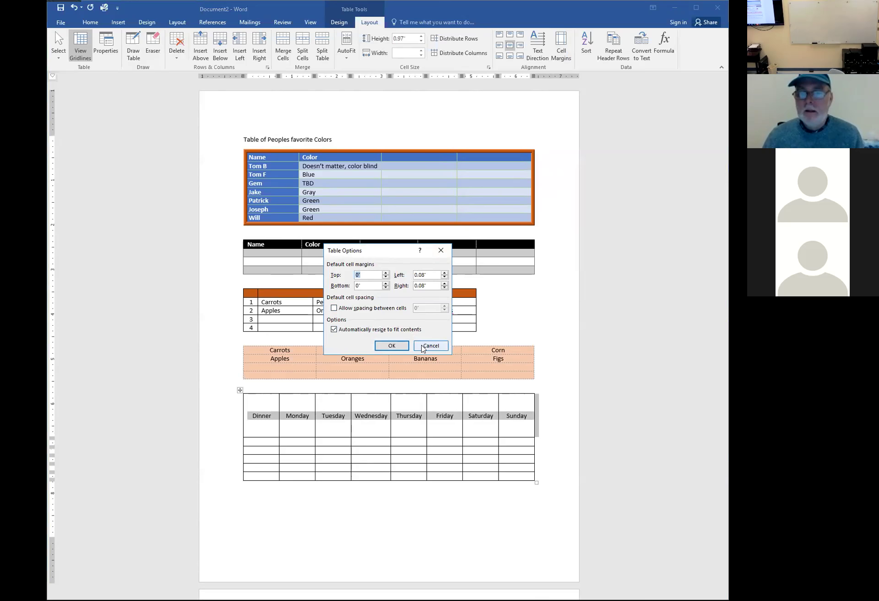
click(398, 350)
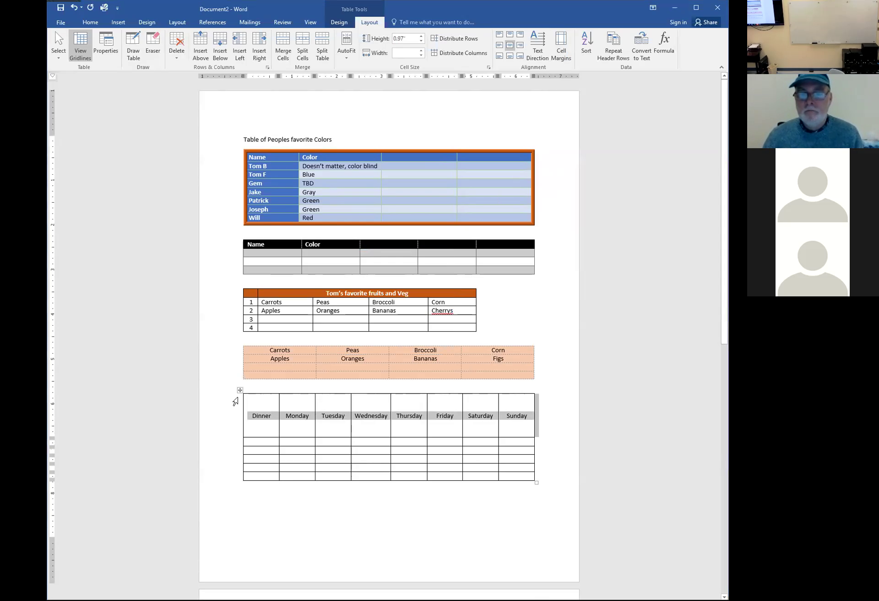
click(270, 435)
Shorten the header row and make the second and fourth Dinner rows taller
drag(269, 434, 273, 404)
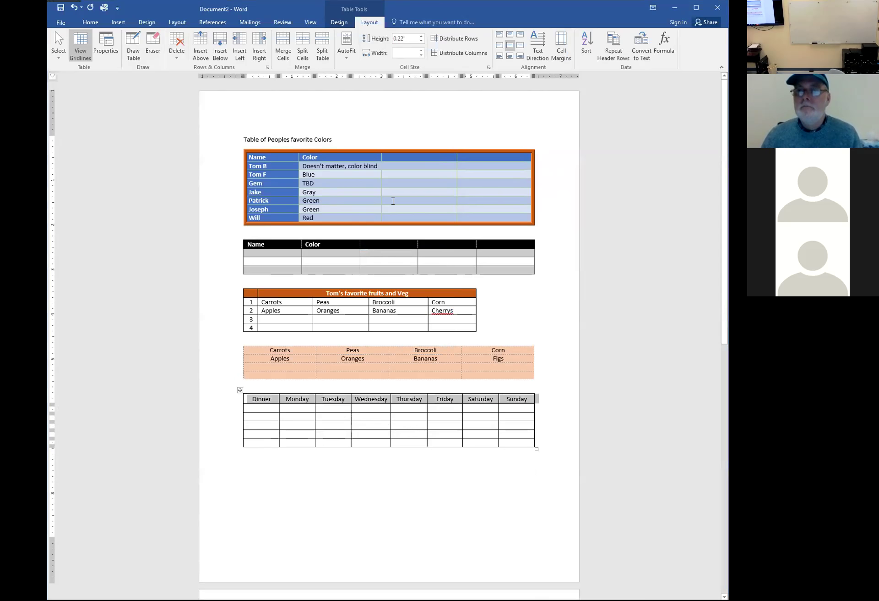
click(230, 412)
drag(259, 414, 253, 435)
click(253, 435)
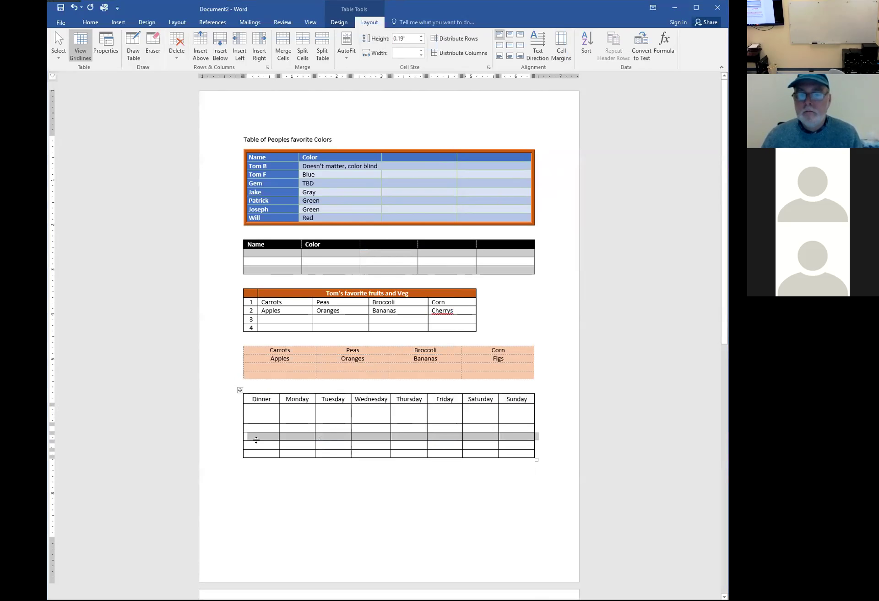
drag(256, 455, 262, 485)
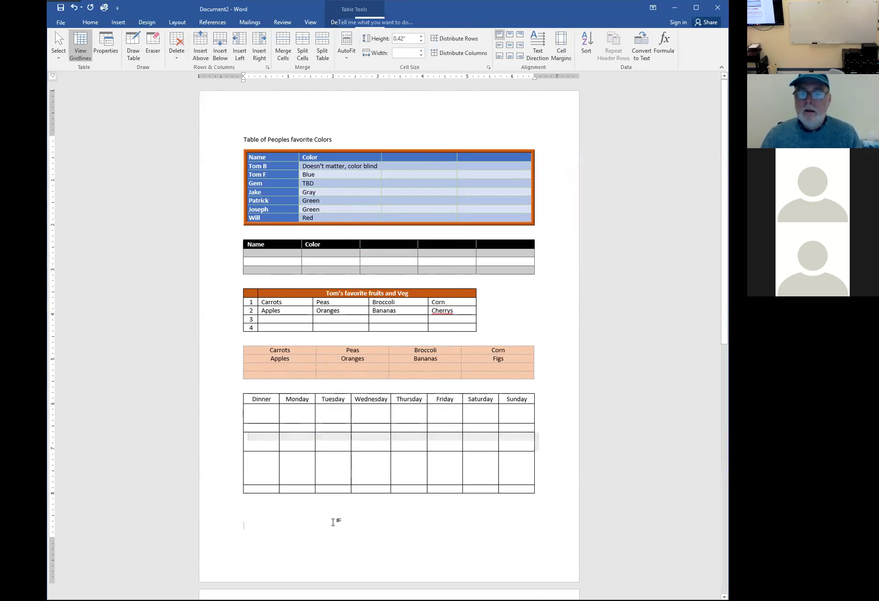
click(352, 525)
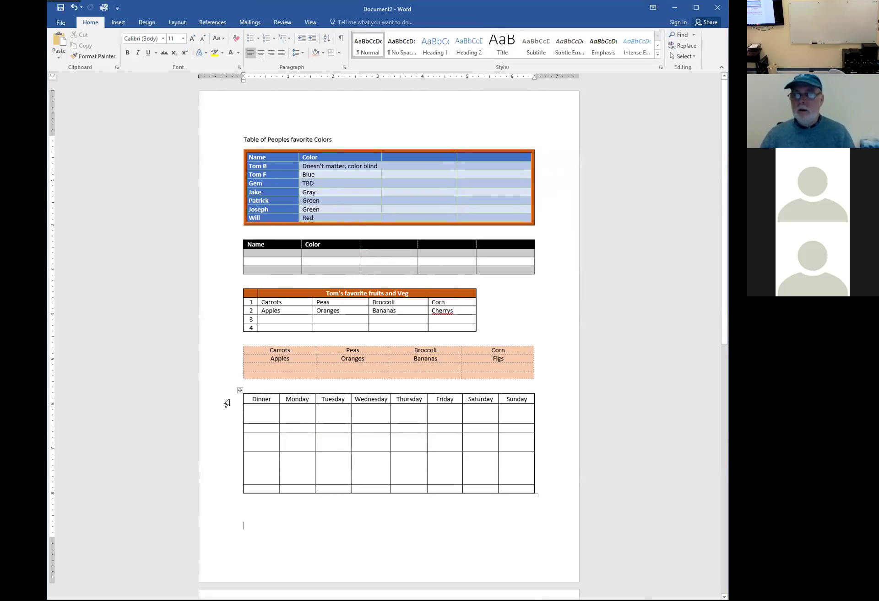
Distribute the five empty Dinner rows evenly at about 0.39" each
drag(225, 416, 223, 498)
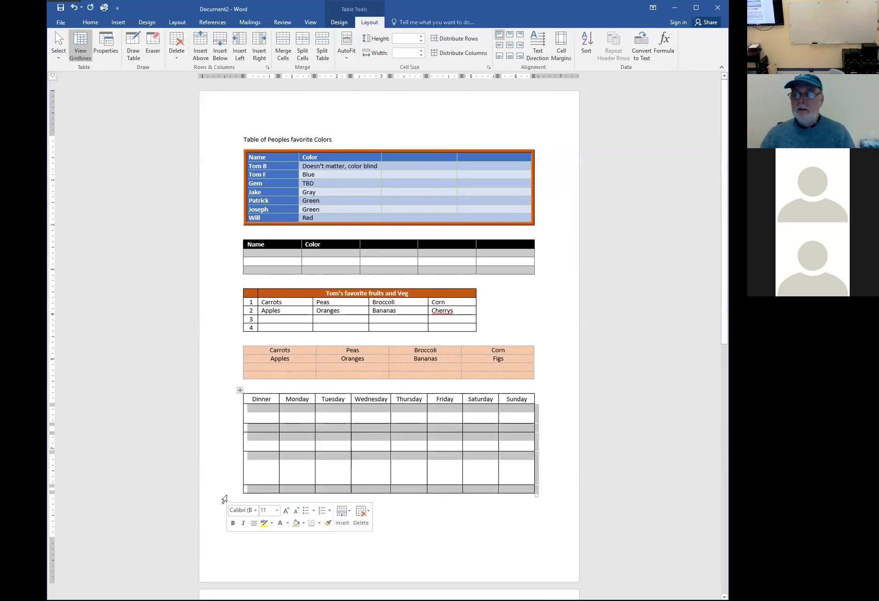
click(460, 42)
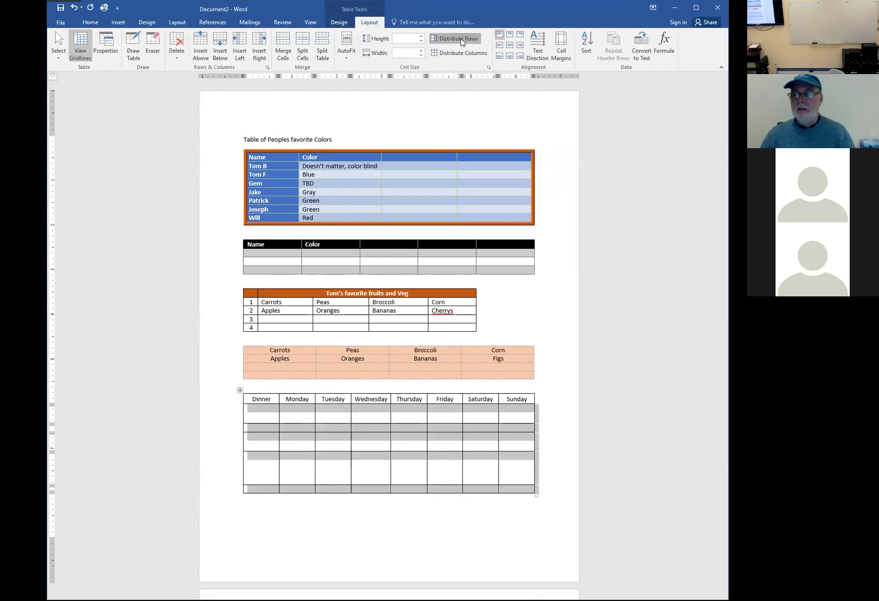
click(591, 339)
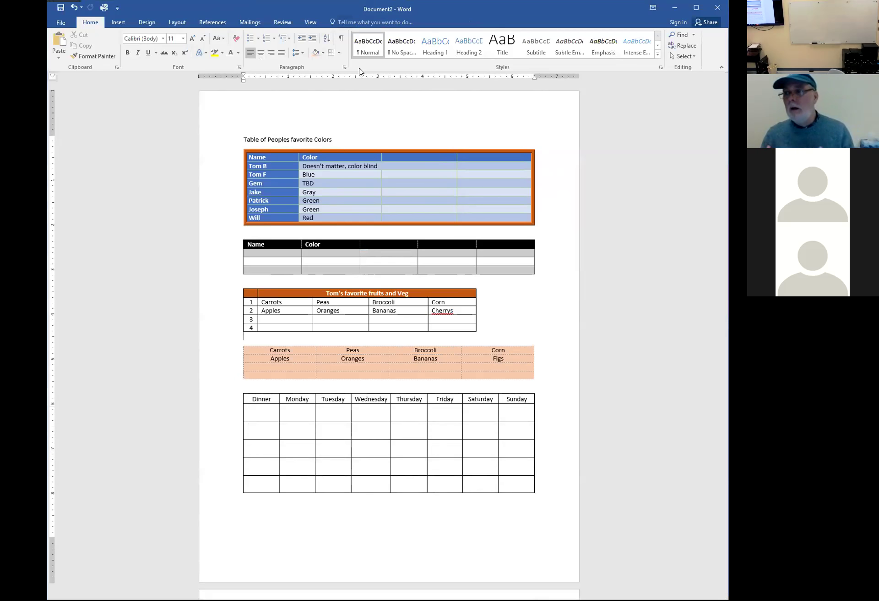
Enter 'Beef strongenoff with linguinie and chocolate pi' under Wednesday and Tacos under Thursday
click(370, 414)
text(Beef strongenoff)
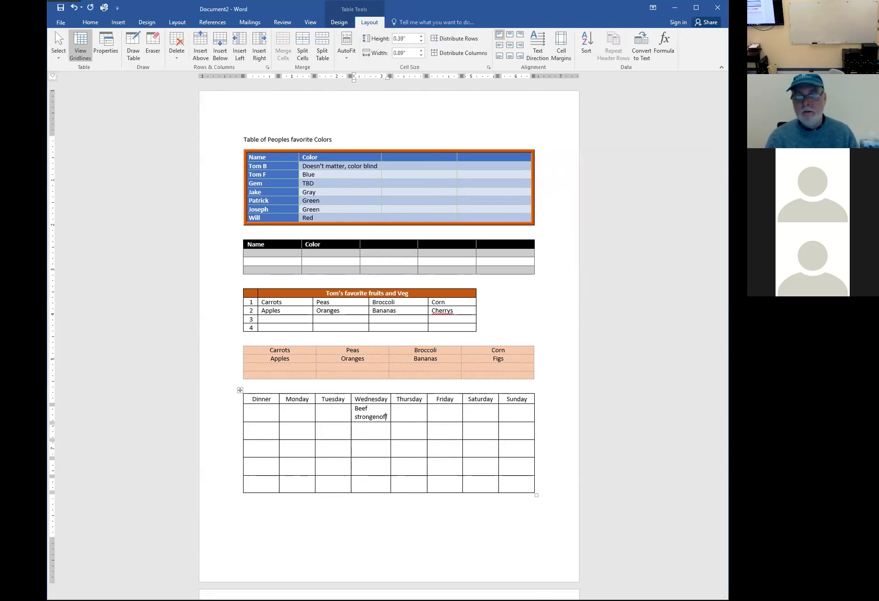
text( with linguin)
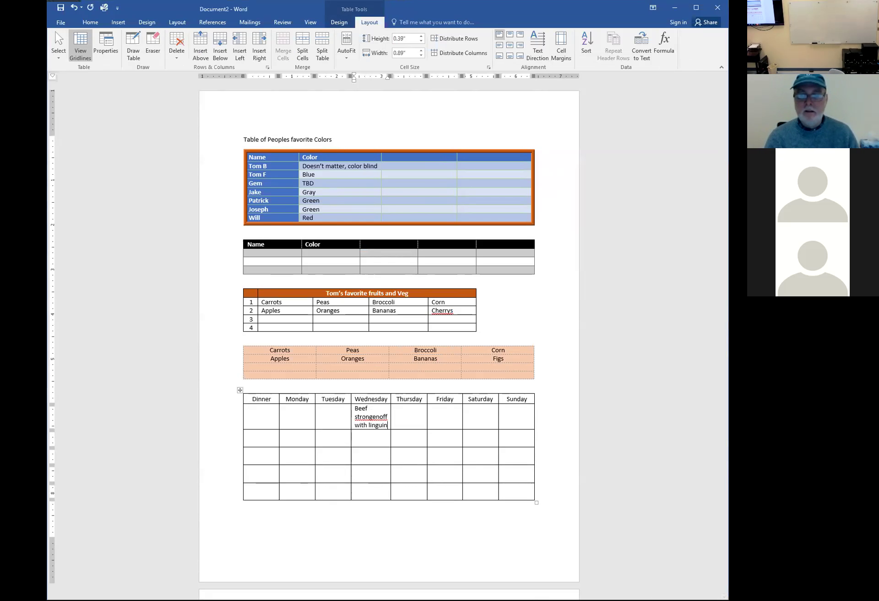
text(ie and chocolate pie)
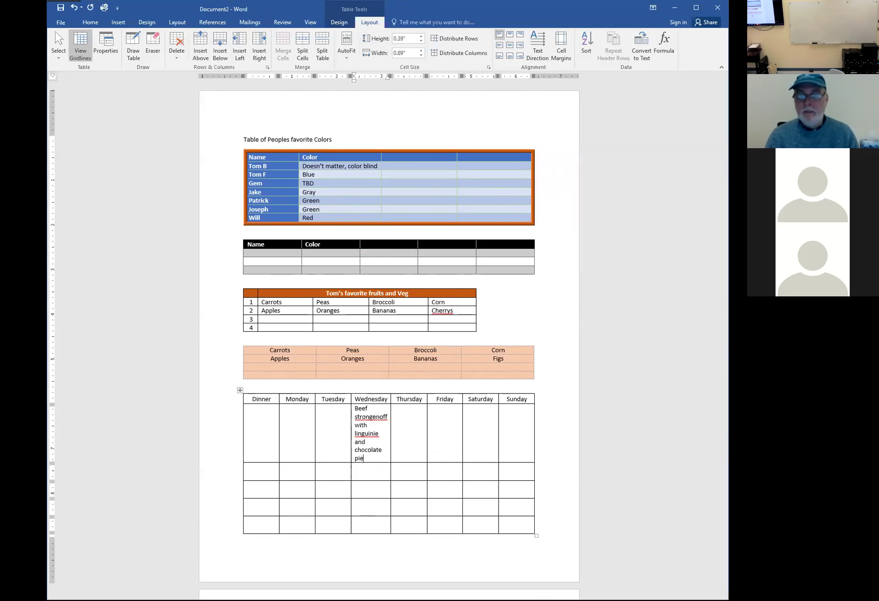
key(Tab)
text(Tacas)
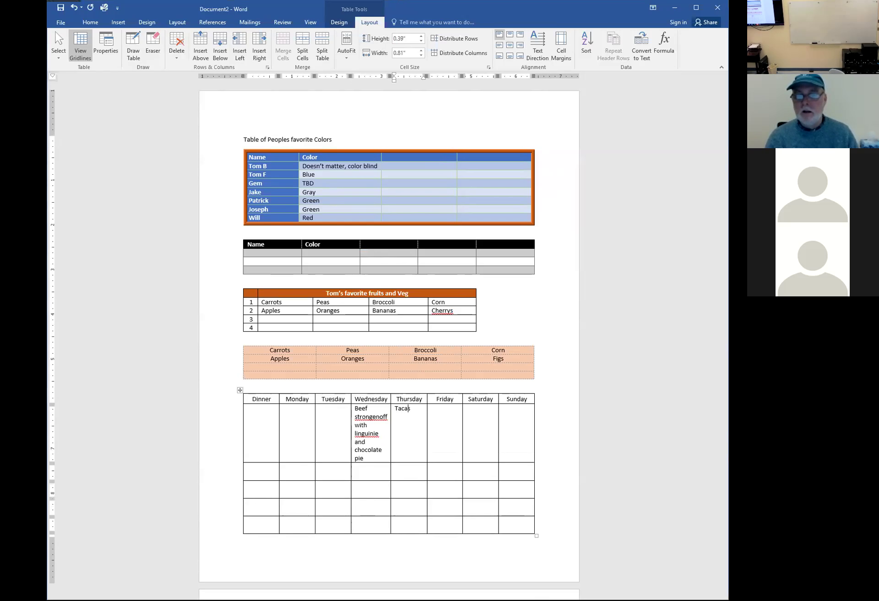
key(BackSpace)
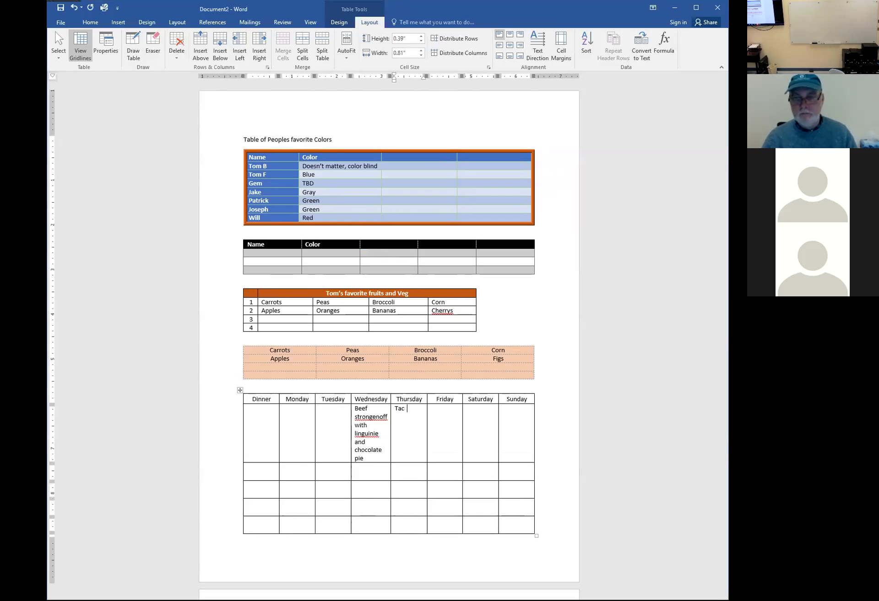
text(os)
key(Tab)
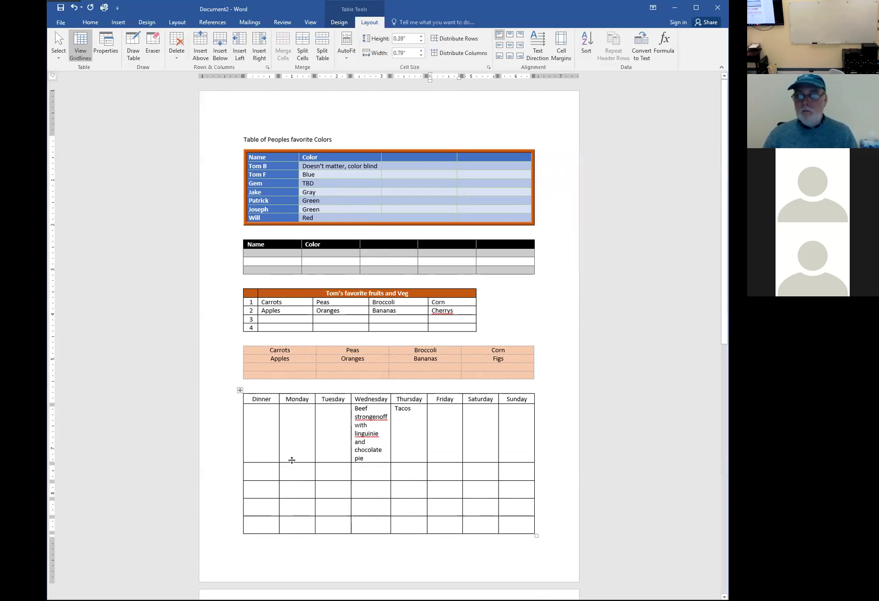
Try making the Wednesday meal row taller, undo it, and select Wednesday's meal text
click(299, 456)
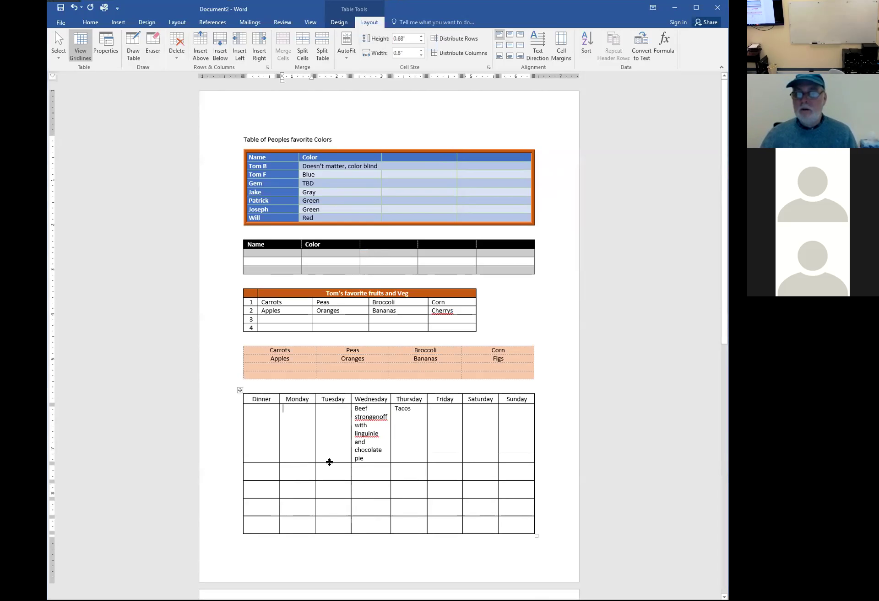
drag(329, 462, 330, 473)
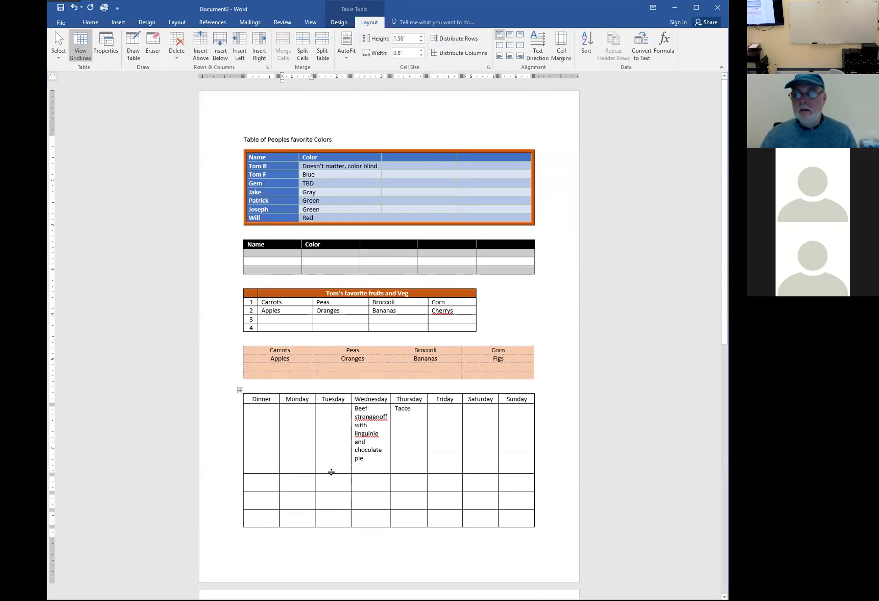
key(ctrl+z)
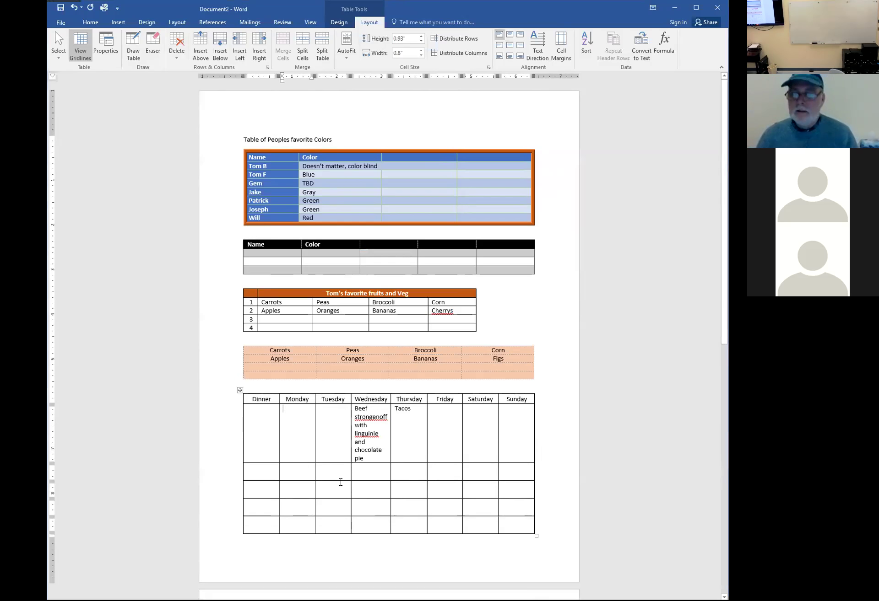
triple_click(379, 442)
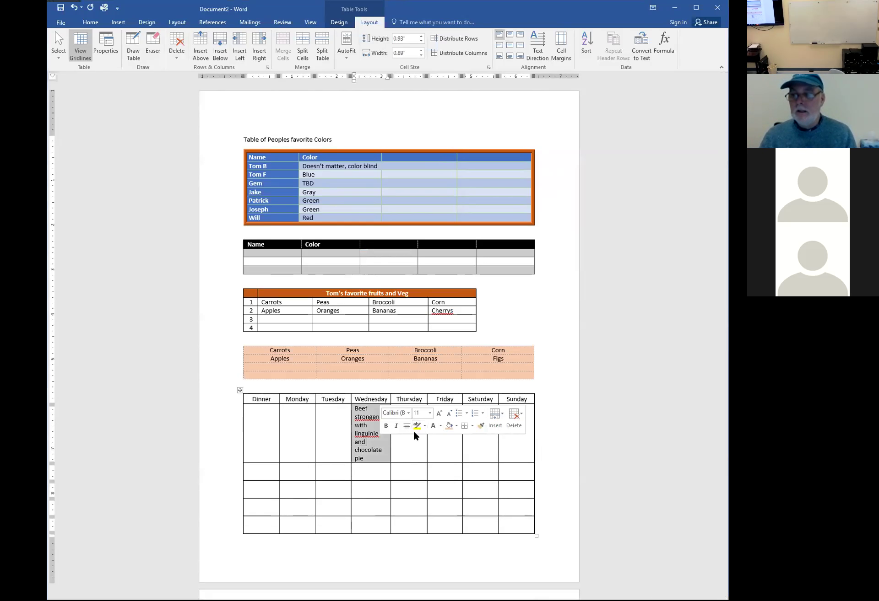
Restore Tacos under Thursday and turn off automatic resize to fit contents
key(Tab)
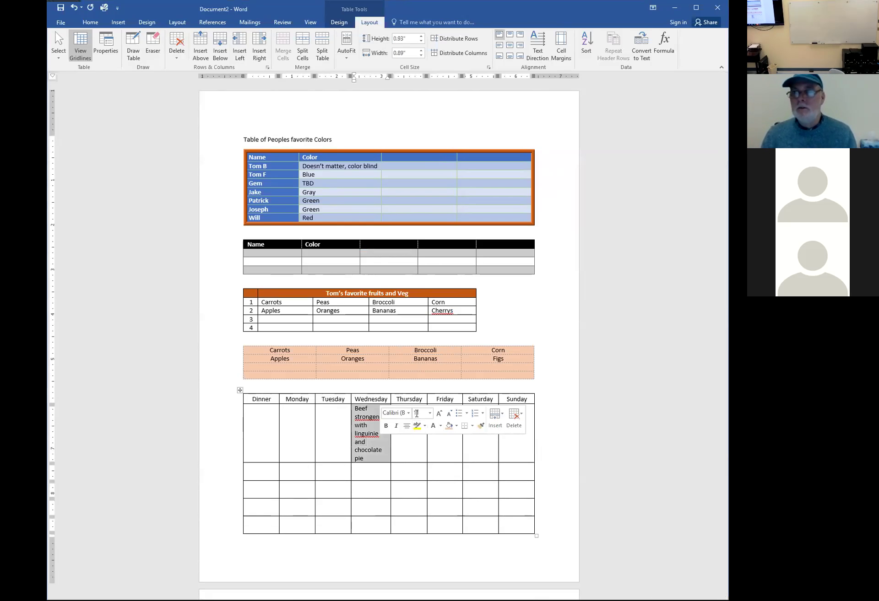
text(Tacos)
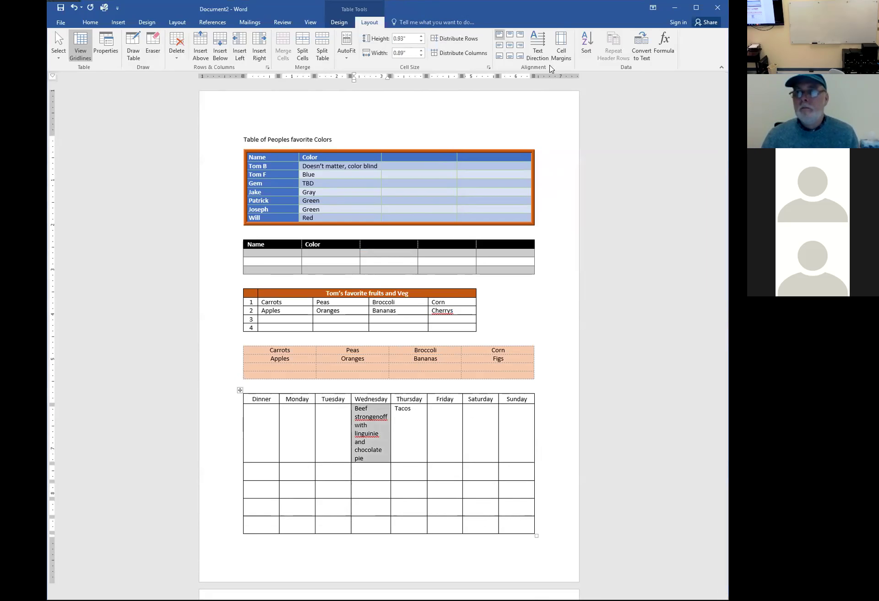
click(562, 57)
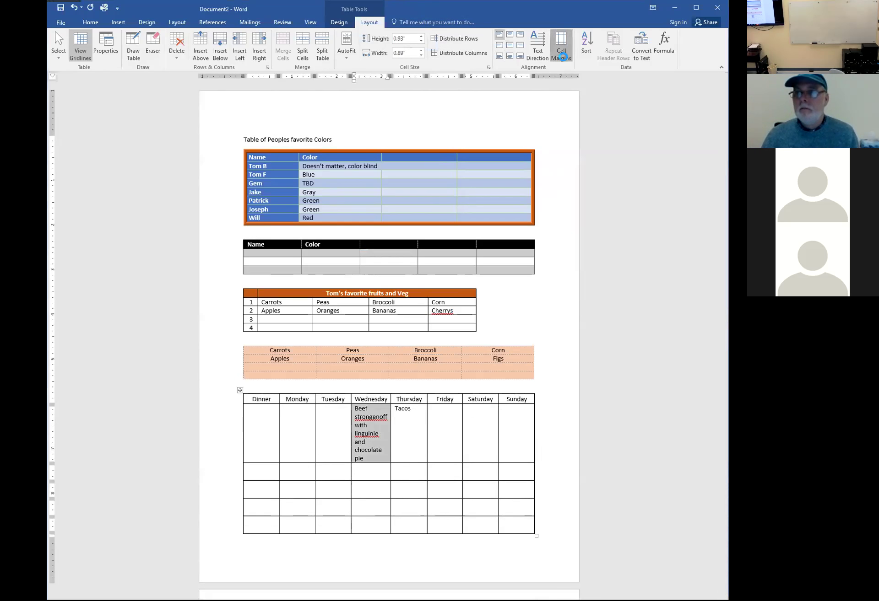
click(333, 330)
click(390, 348)
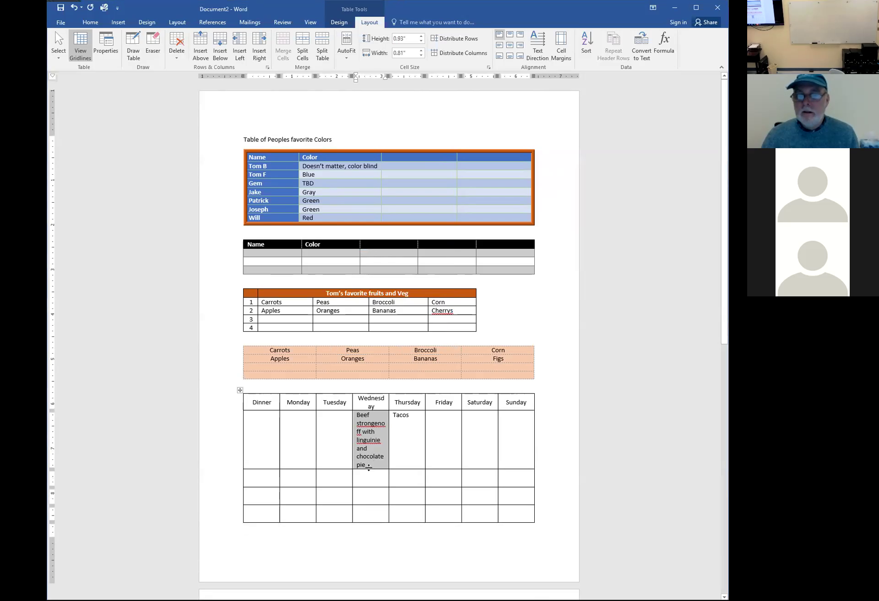
Shorten the Wednesday meal row, then re-enable automatic resize to fit contents
drag(368, 467, 379, 471)
click(397, 437)
drag(372, 402, 380, 455)
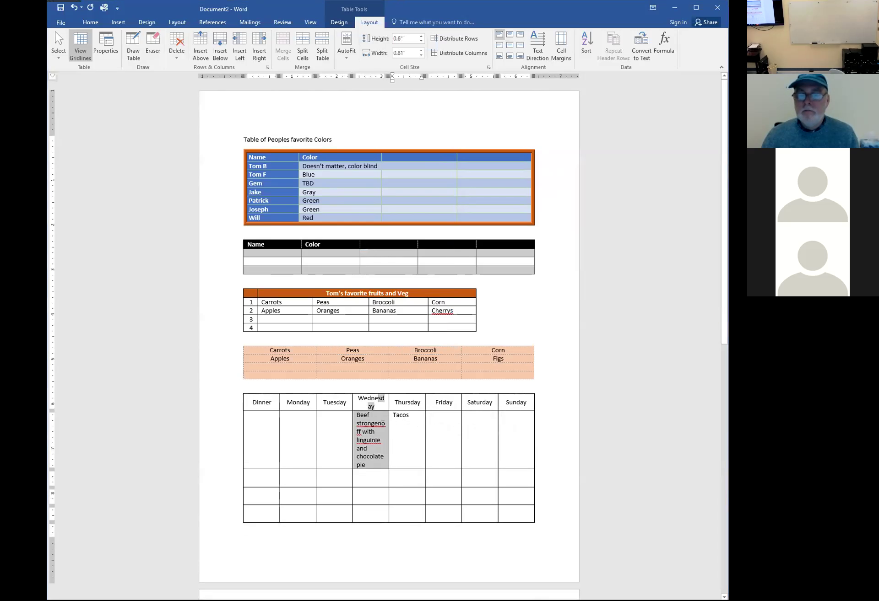
click(561, 58)
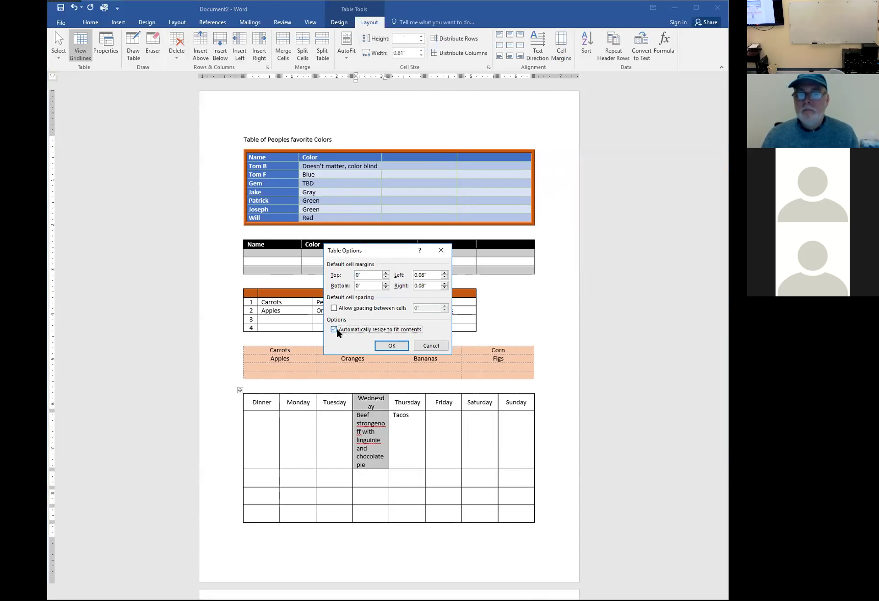
click(390, 346)
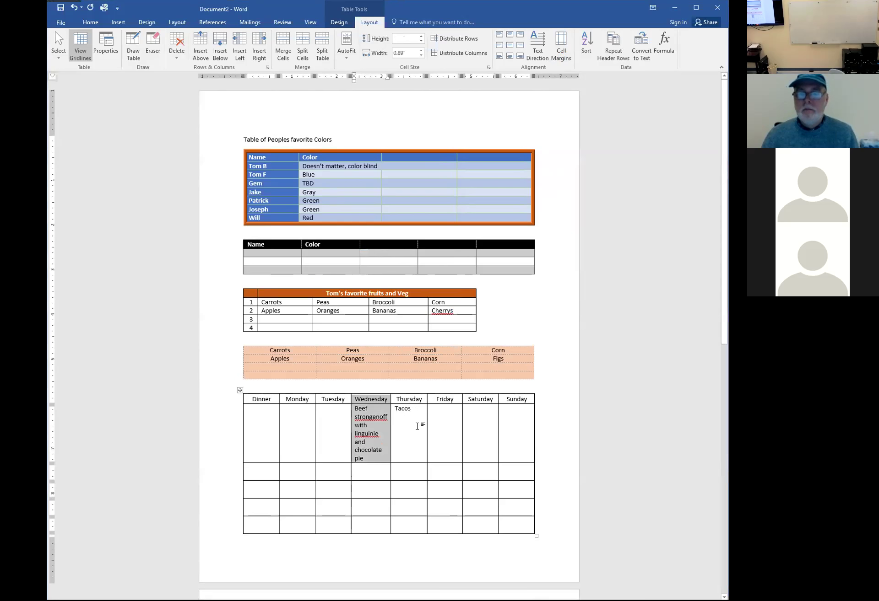
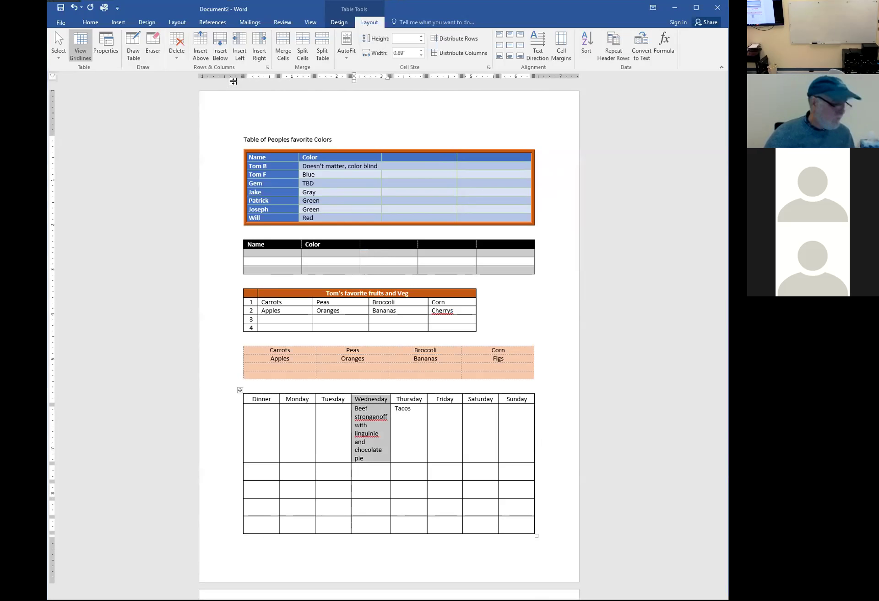
Select the dinner table and cut it out of the document
click(239, 390)
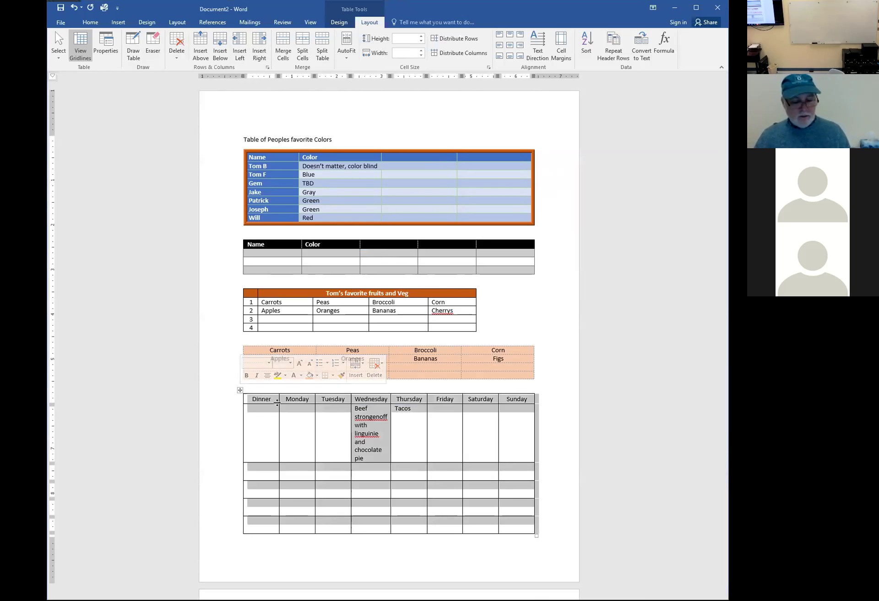
key(ctrl+z)
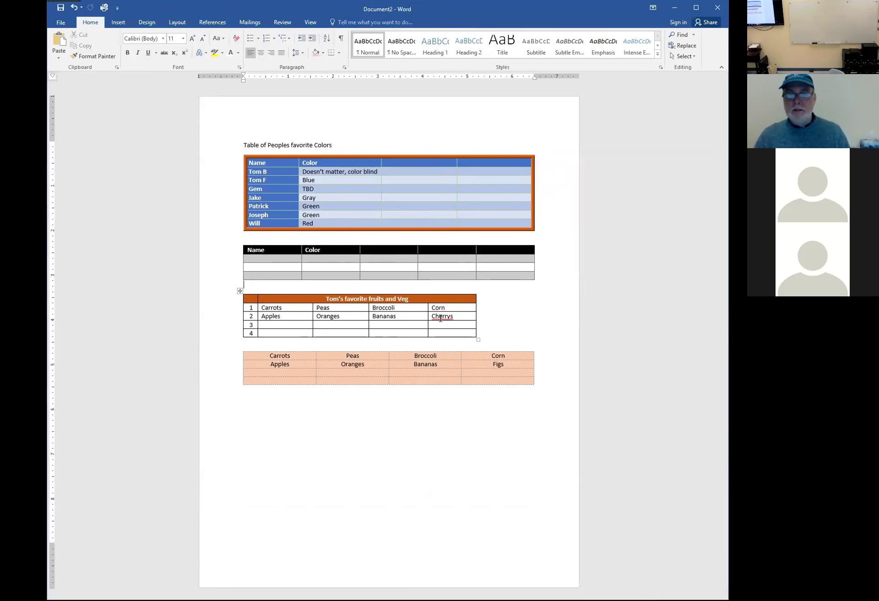
key(ctrl+z)
key(ctrl+z)
key(ctrl+z)
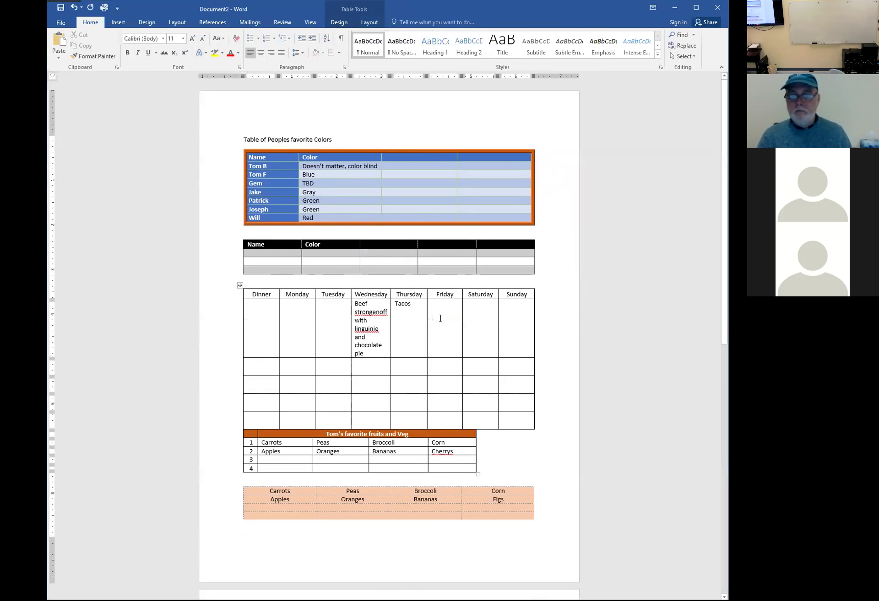
key(Tab)
key(ctrl+z)
key(ctrl+z)
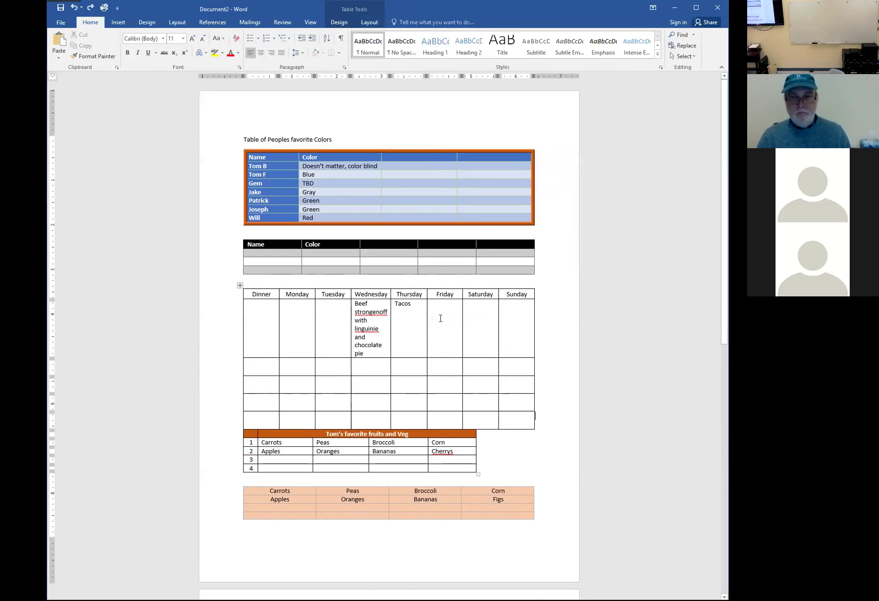
Paste the dinner table above Tom's fruit table and remove the leftover empty line
key(Return)
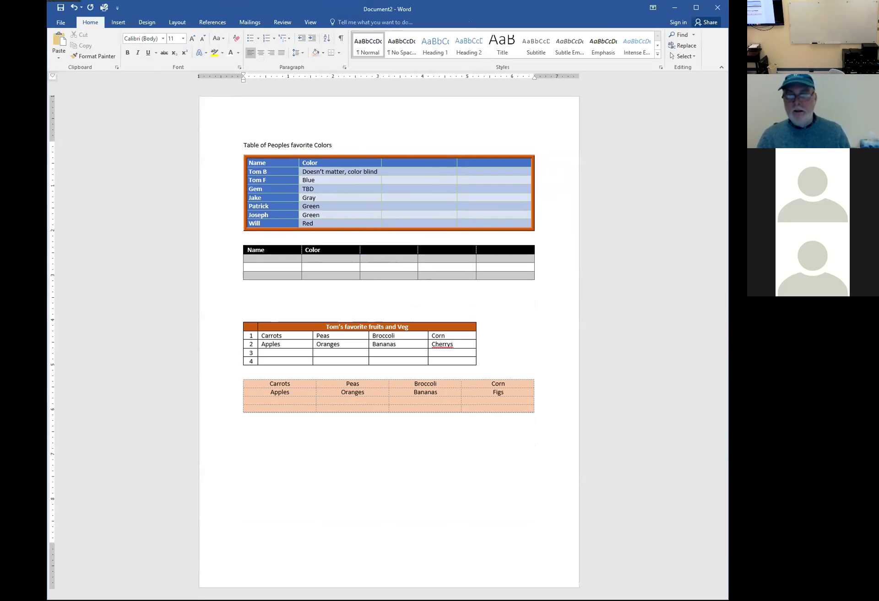
key(Down)
key(Down)
text(Dinner	Monday	Tuesday	Wednesday	Thursday	Friday	Saturday	Sunday 			Beef strongenoff with linguinie and chocolate pie	Tacos)
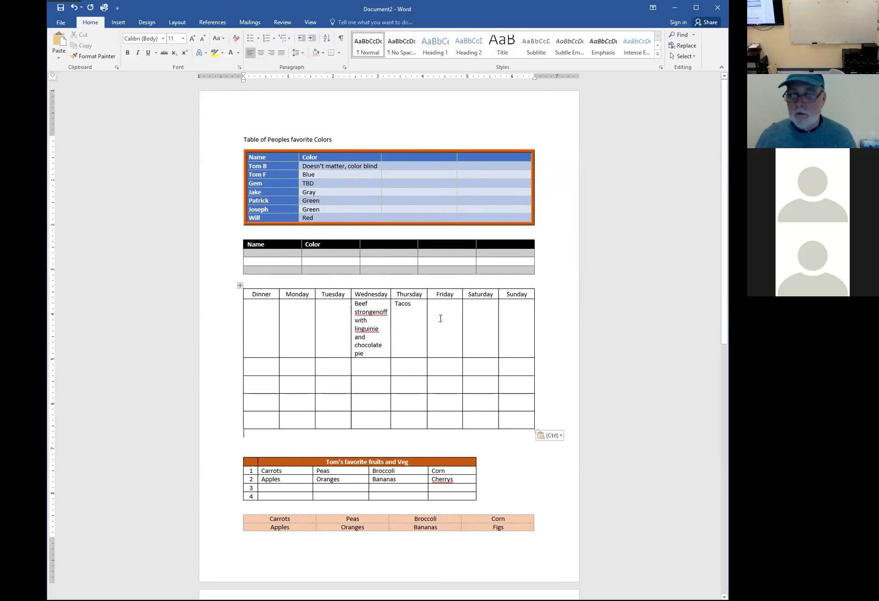
key(Escape)
key(Delete)
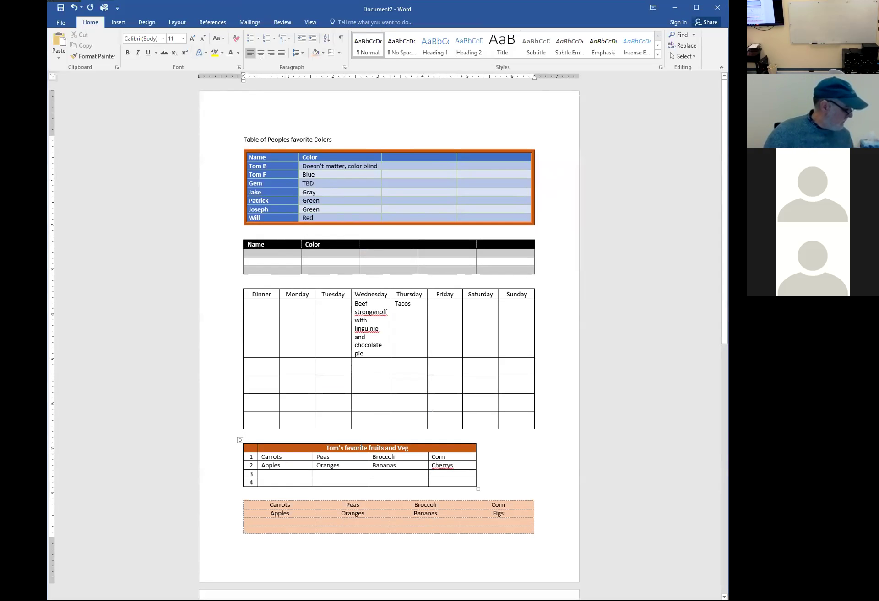
scroll(361, 446, down, 7)
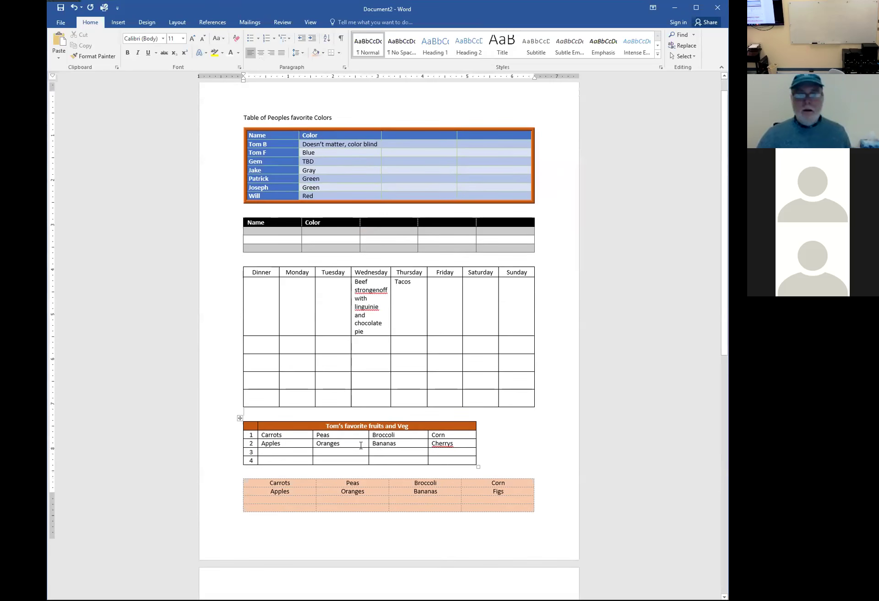
On page 2, type 'Oranges Bananas Apples Figs' and 'Tomatoes Cucumber Corn Carrots' tab-separated, then select both lines
click(355, 431)
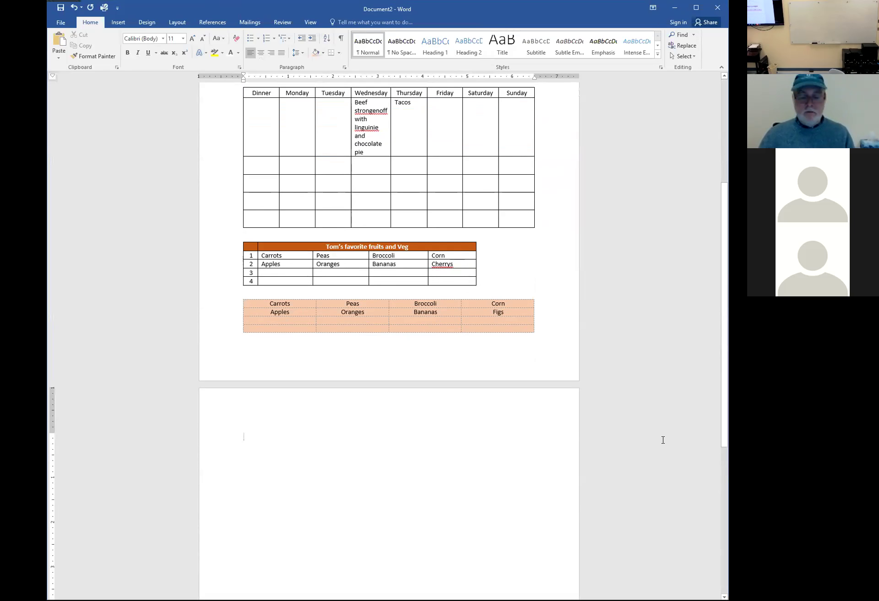
text(Oranges)
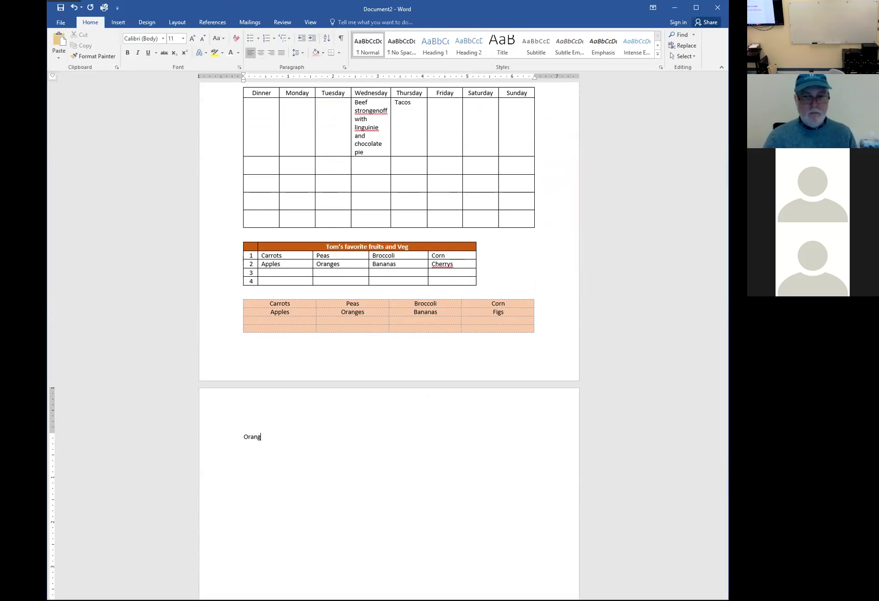
key(Tab)
text(Bananas)
key(Tab)
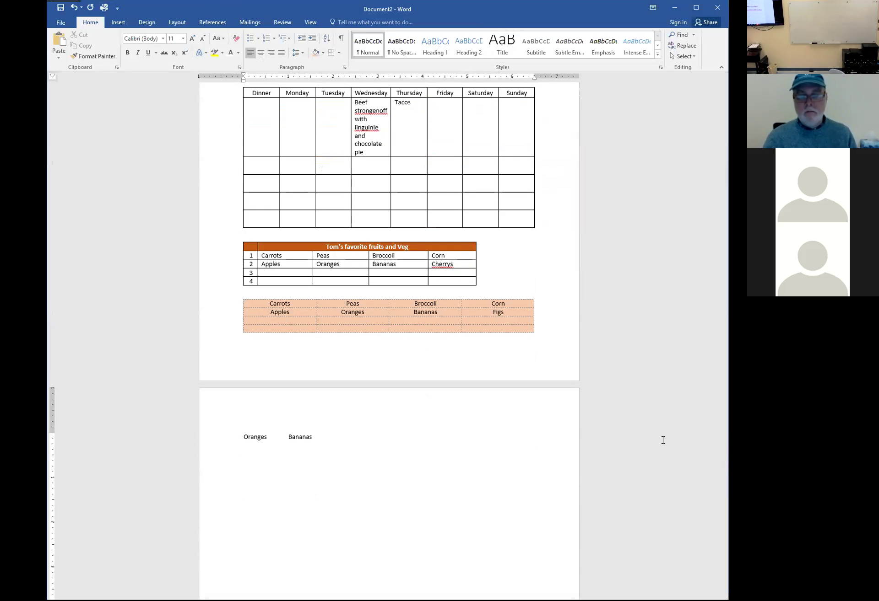
text(Ap)
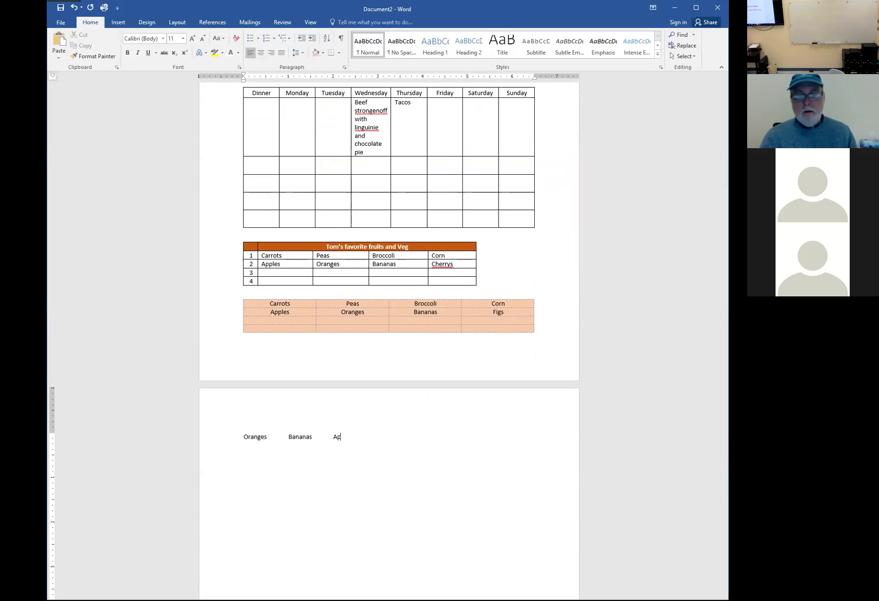
text(ples Figs)
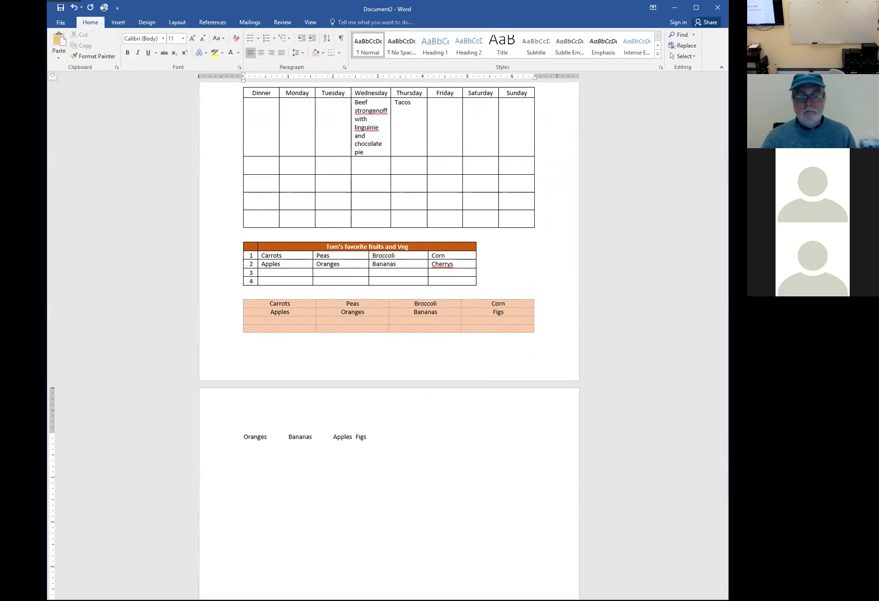
text(Tomatores)
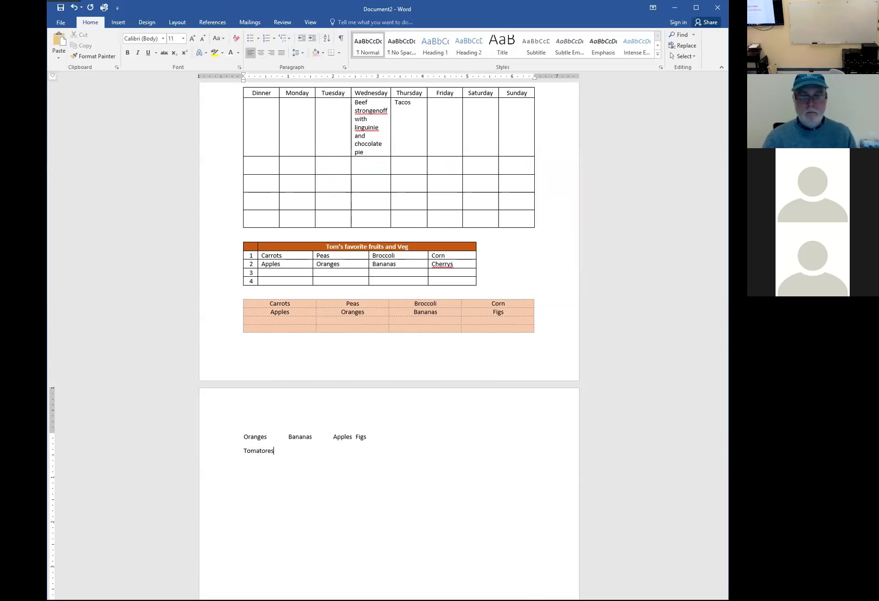
key(BackSpace)
key(BackSpace)
text(es	Cucumber	Corn)
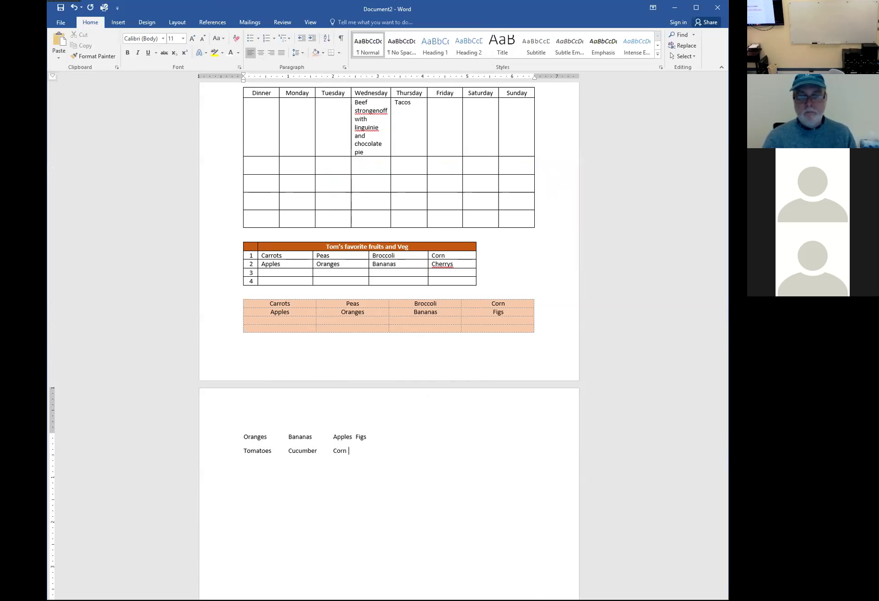
key(Tab)
text(Carrots)
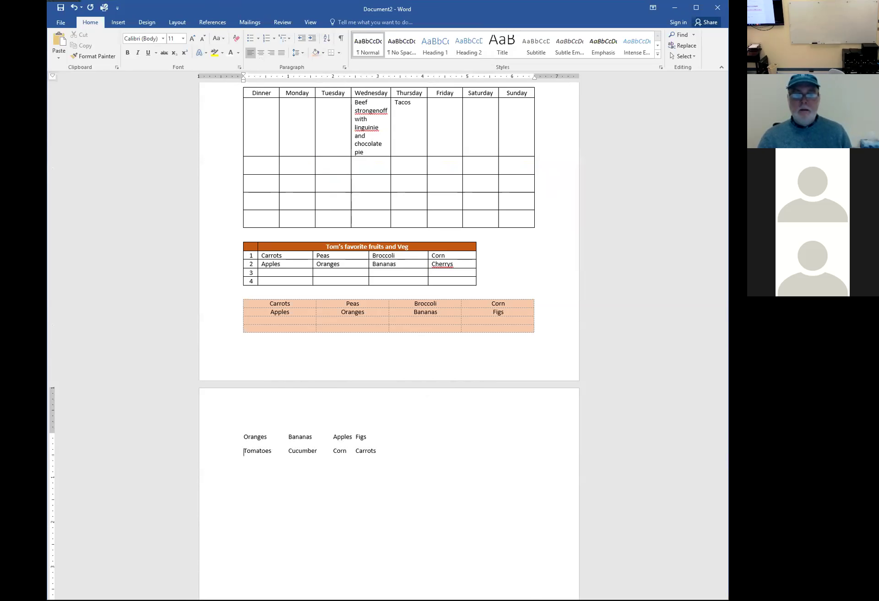
drag(244, 437, 664, 443)
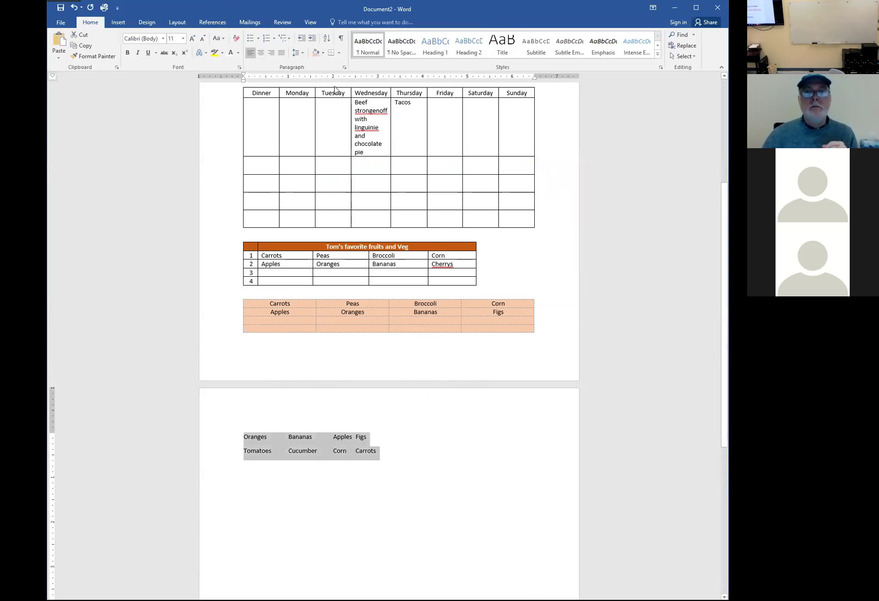
Convert the two selected lines into a 4-column, 2-row table split at tabs, then select it
click(121, 25)
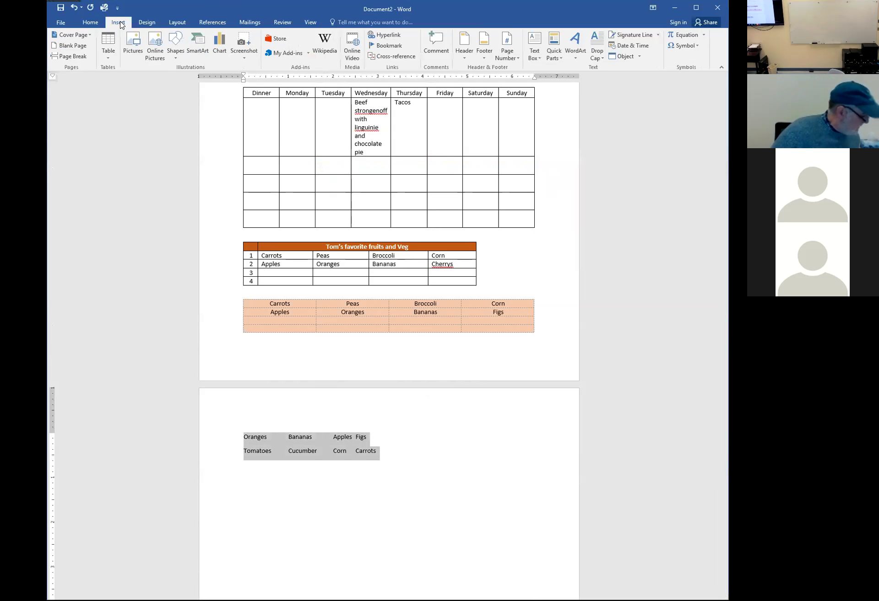
click(105, 59)
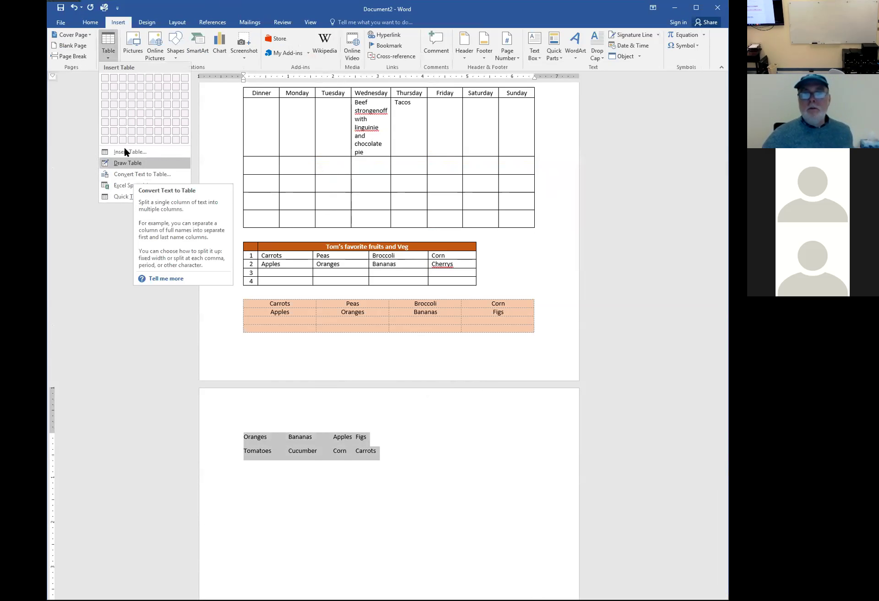
click(128, 176)
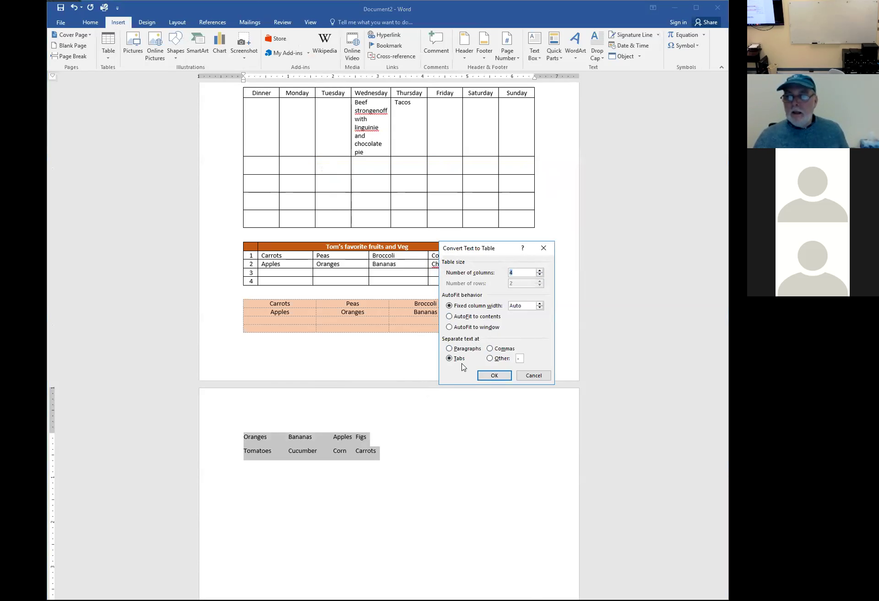
click(450, 350)
click(453, 360)
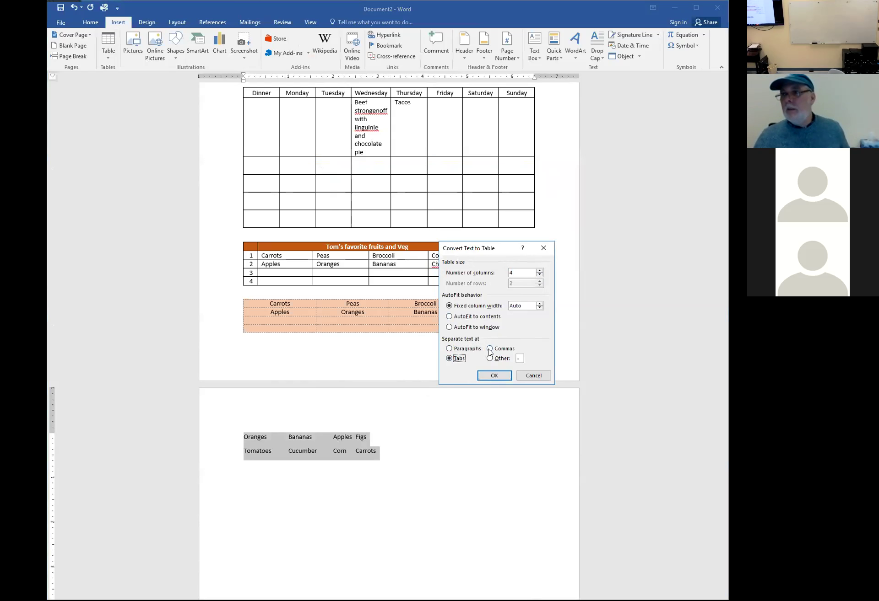
click(495, 376)
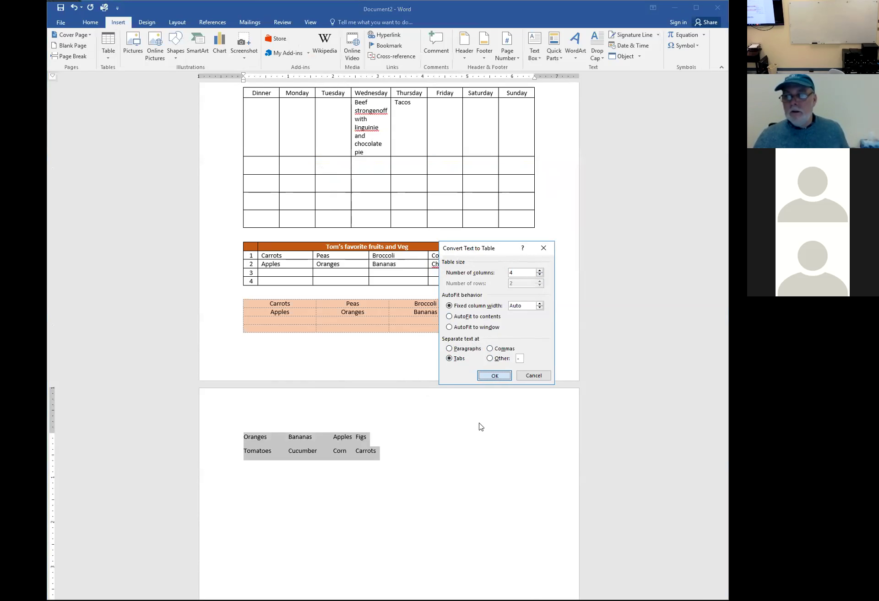
click(468, 474)
drag(247, 437, 486, 442)
key(ctrl+c)
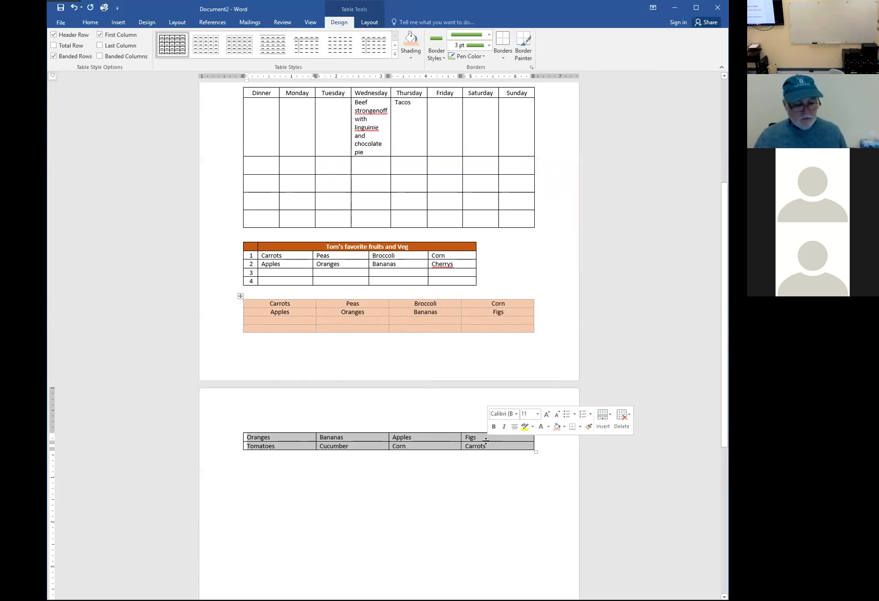
Paste the table below itself as plain text and replace the tabs with commas
click(316, 472)
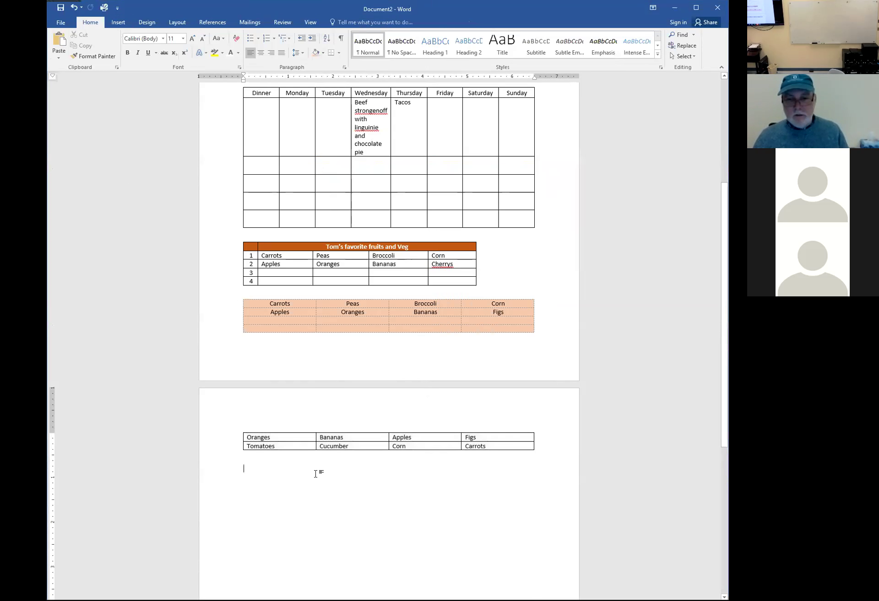
right_click(274, 474)
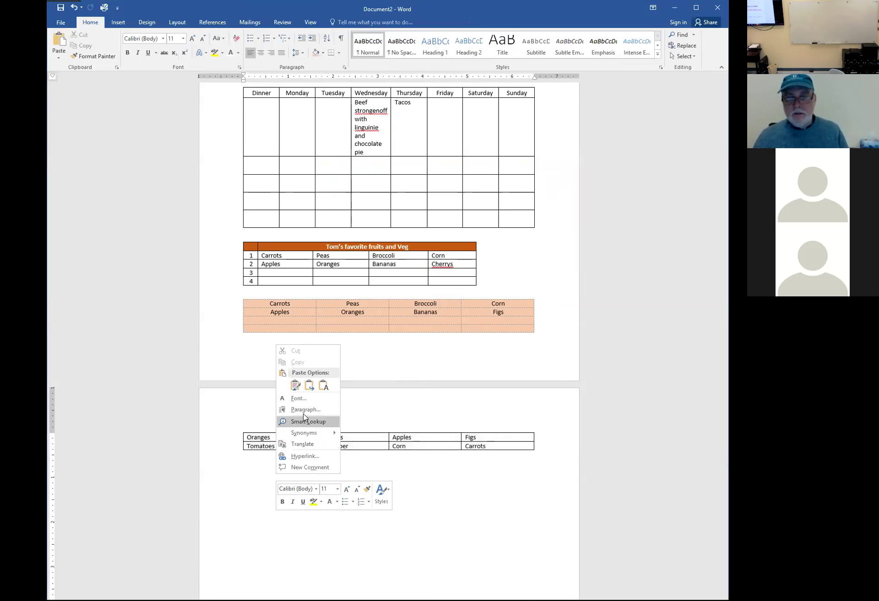
click(323, 386)
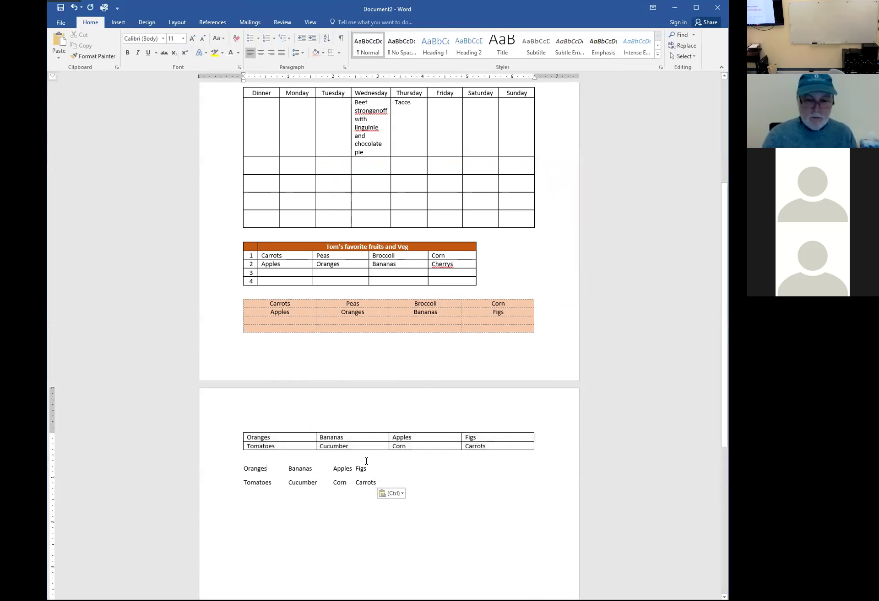
key(Delete)
text(,)
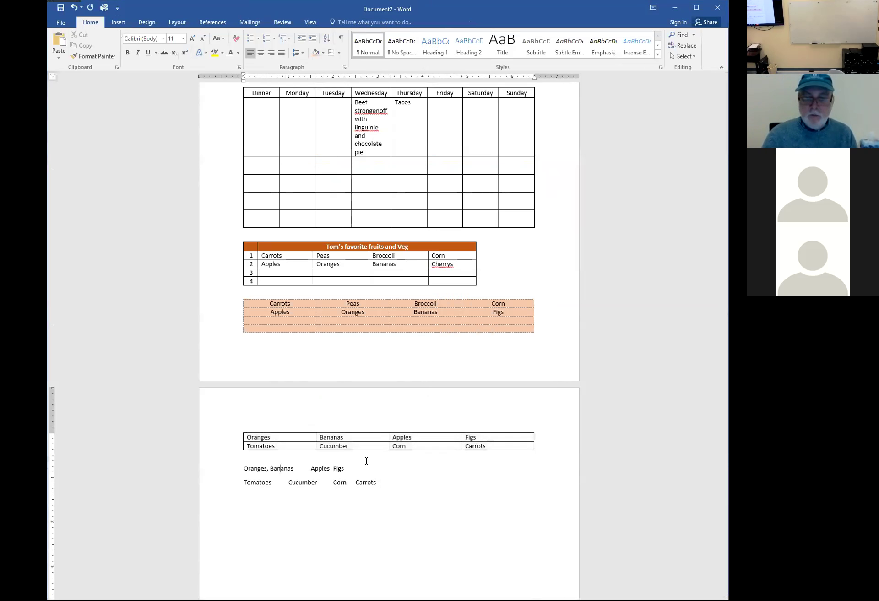
key(Delete)
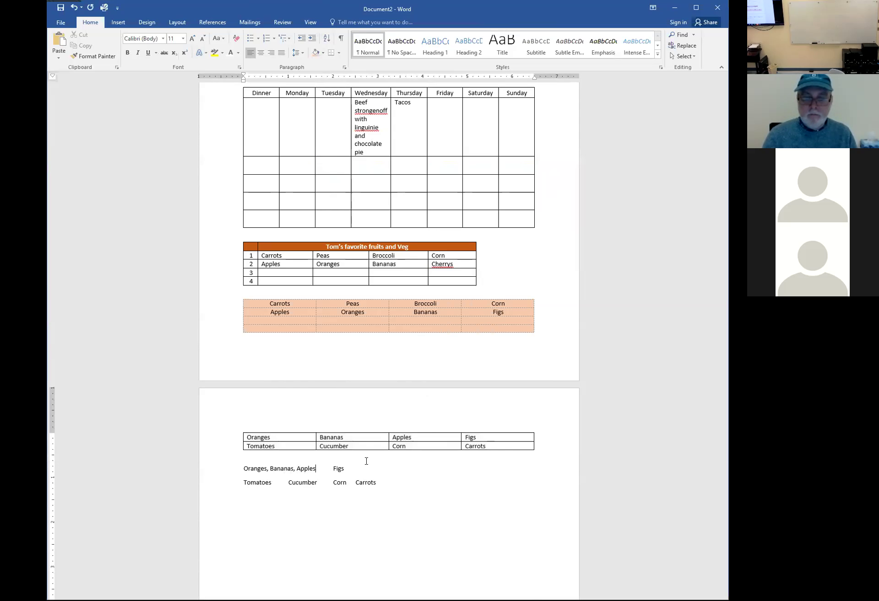
key(Delete)
key(Delete)
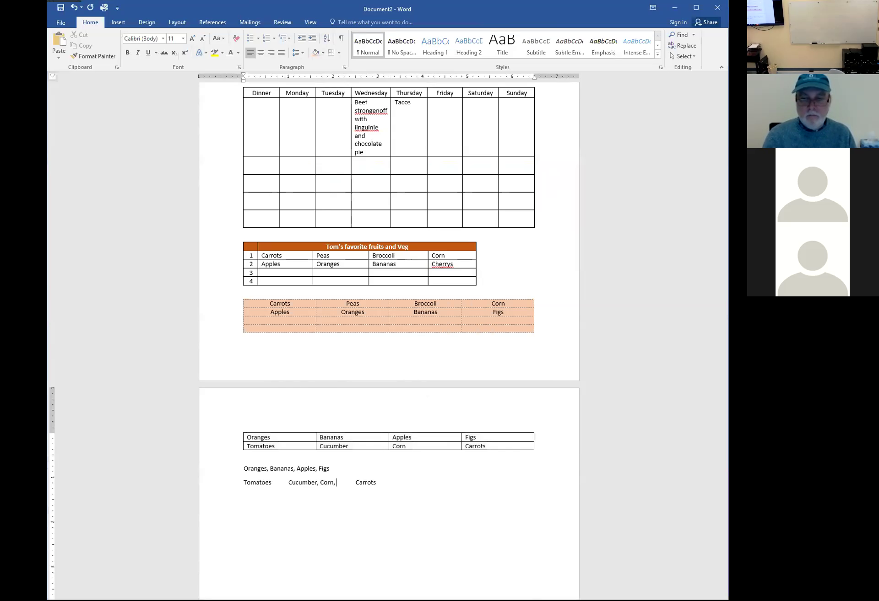
key(Delete)
key(BackSpace)
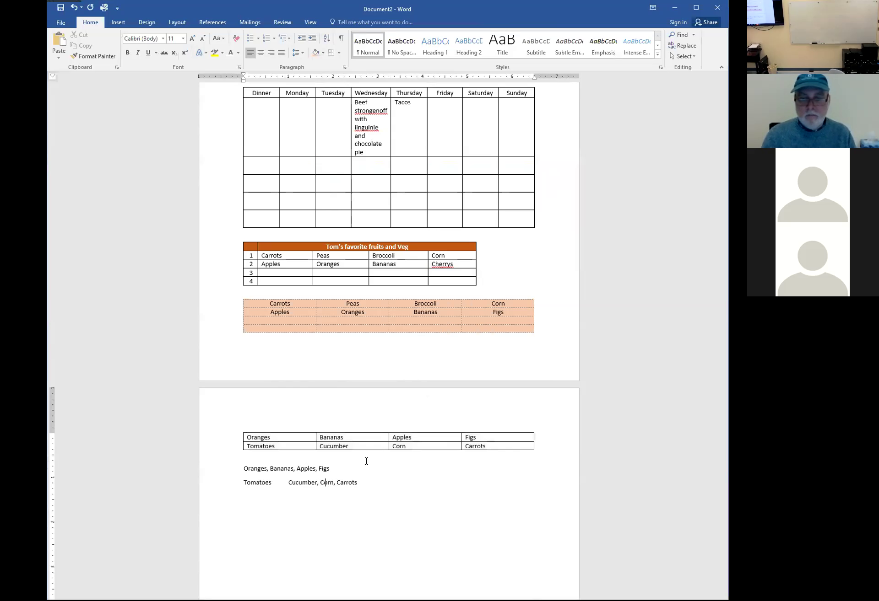
text(,)
key(Delete)
Select both lines 'Oranges, Bananas, Apples, Figs' and 'Tomatoes, Cucumber, Corn, Carrots'
click(365, 459)
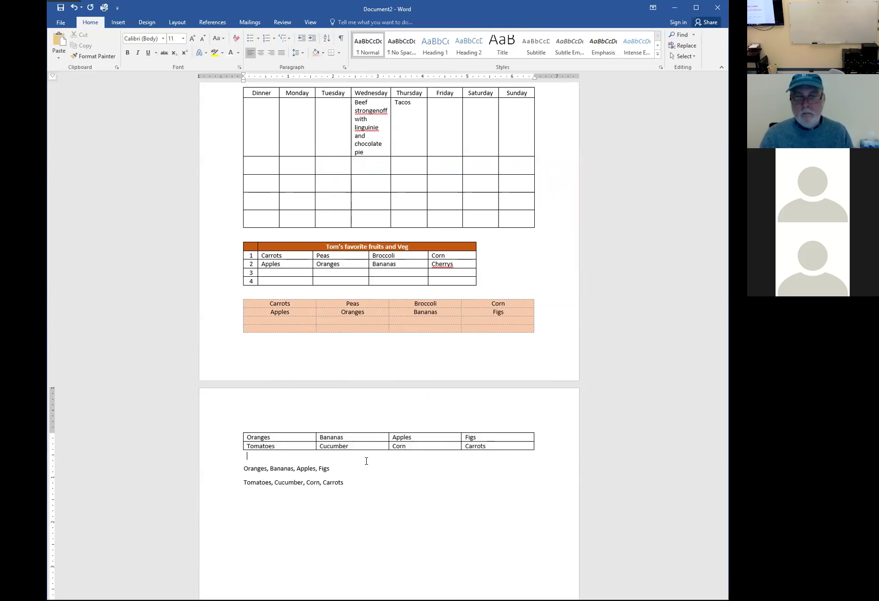
triple_click(366, 461)
key(shift+Down)
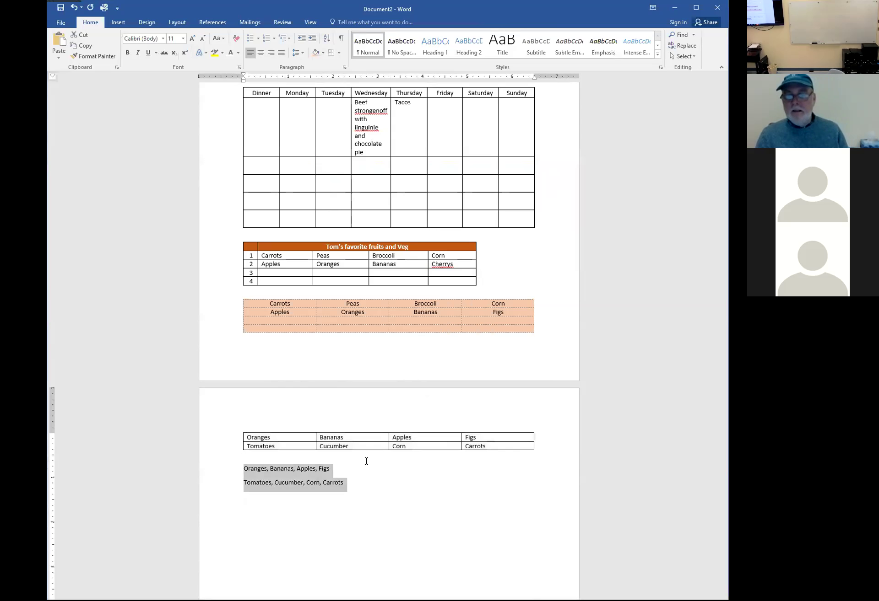
Convert the comma-separated lines into a second 4-column, 2-row table split at commas
click(118, 22)
click(108, 54)
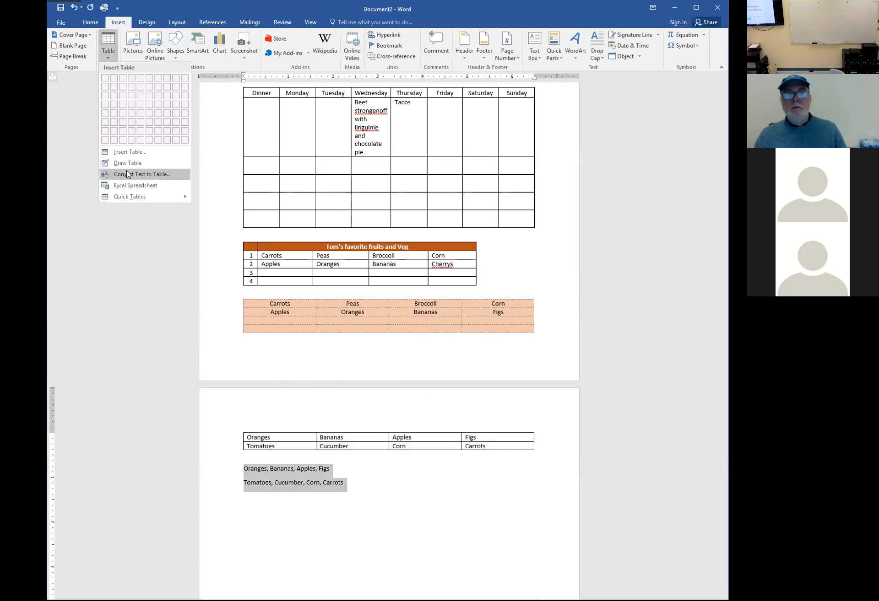
click(129, 174)
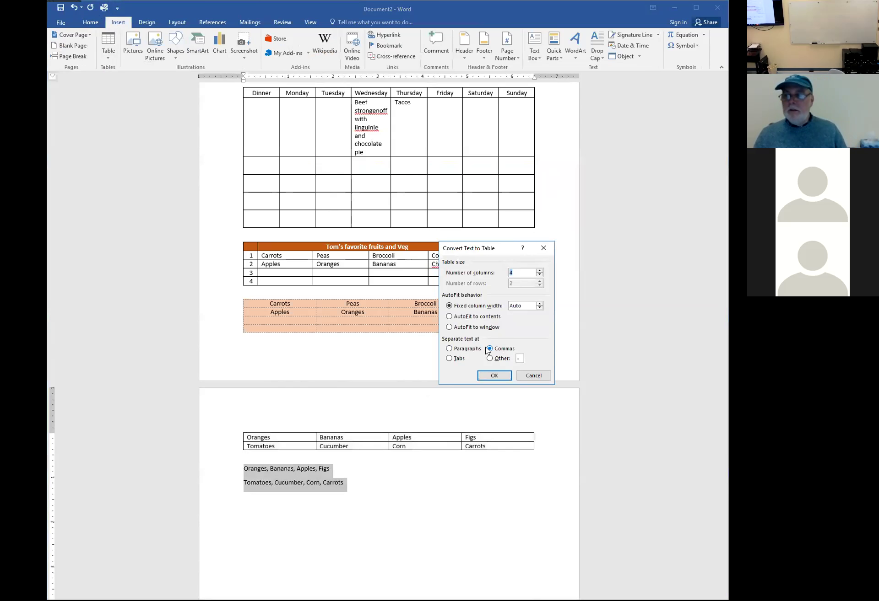
click(496, 379)
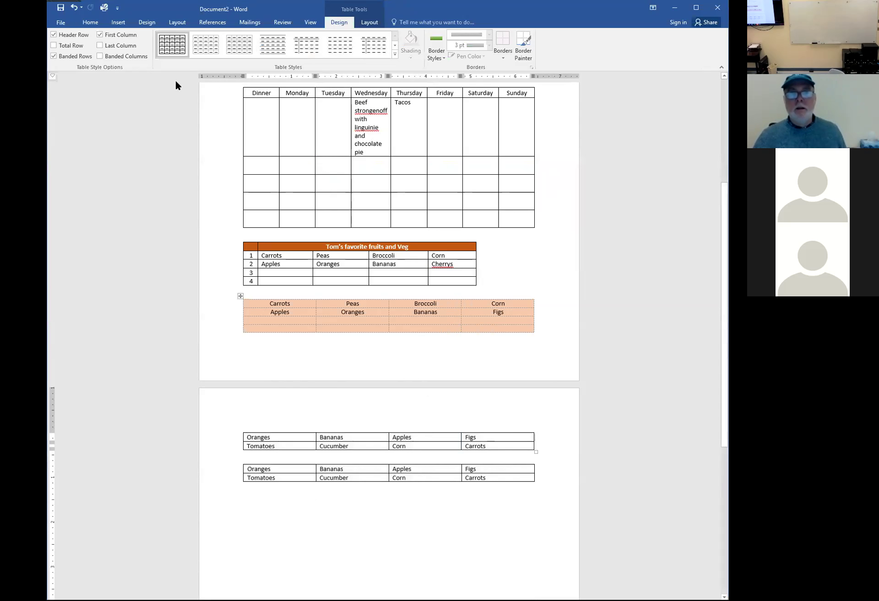
click(118, 24)
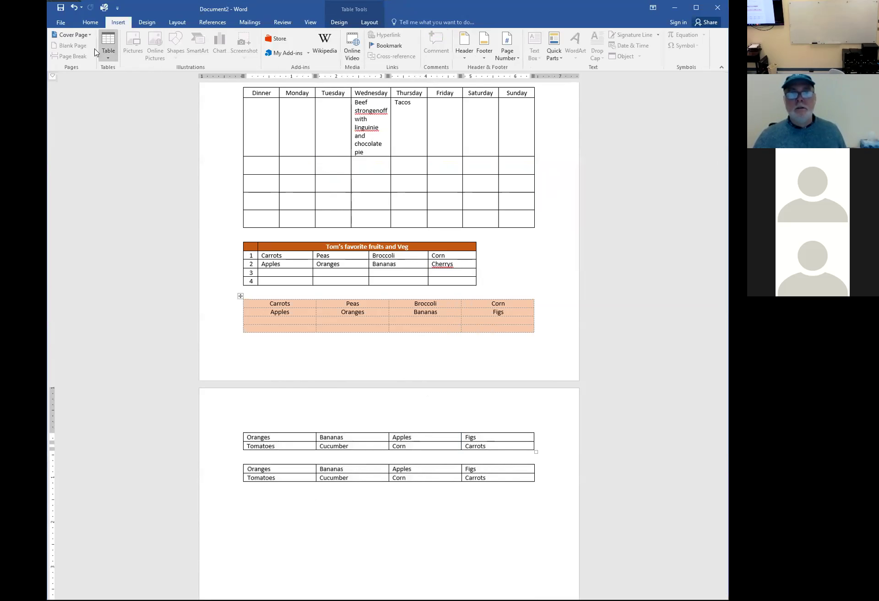
Browse the Quick Tables gallery and close it without inserting anything
click(108, 44)
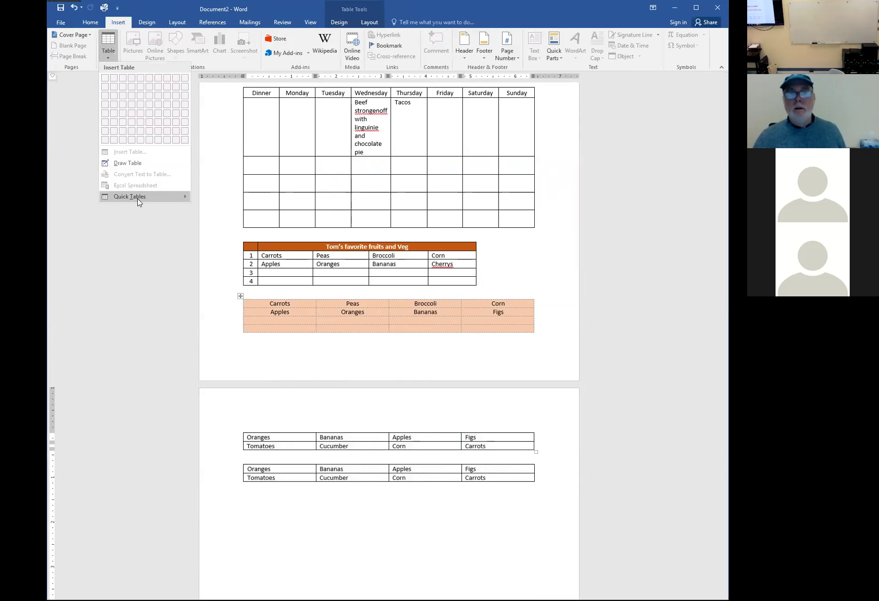
mouse_move(158, 203)
scroll(274, 292, down, 3)
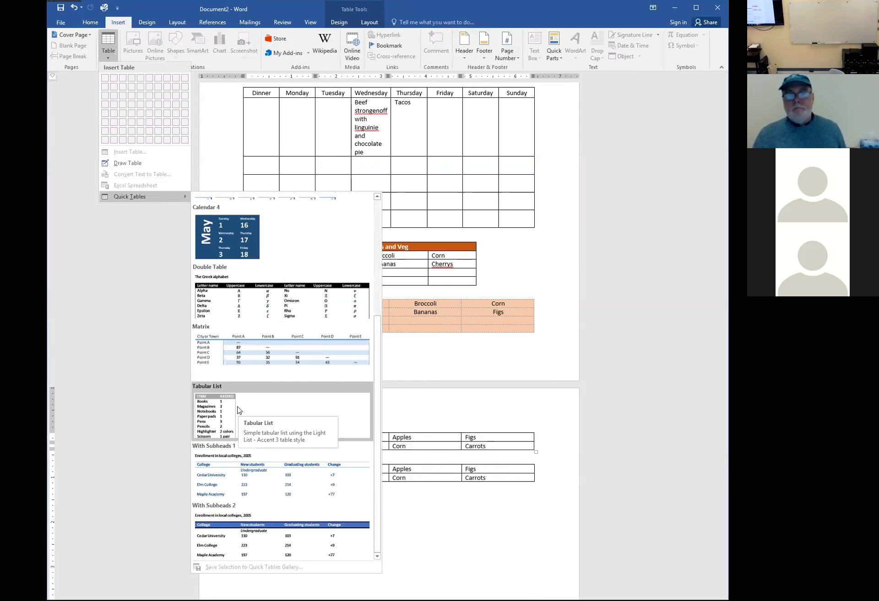
scroll(237, 405, up, 3)
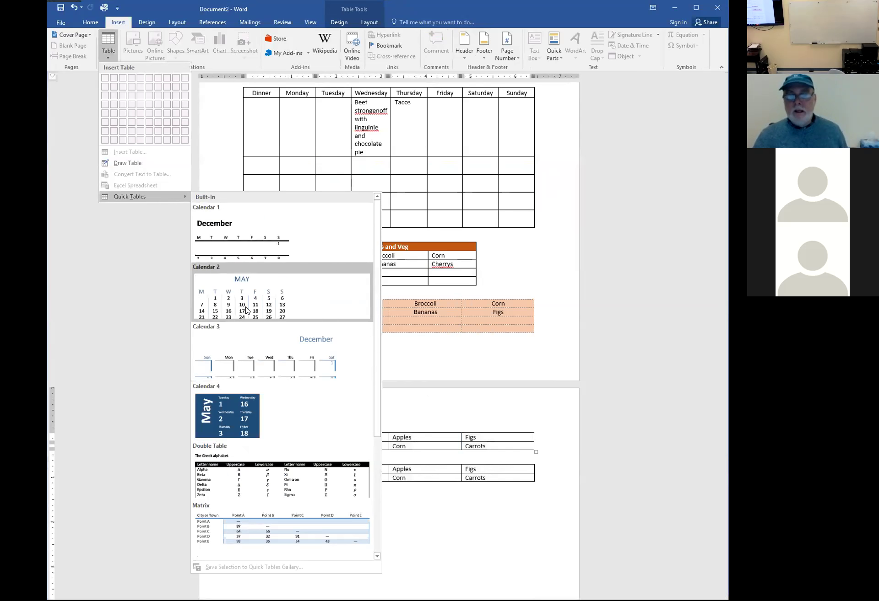
key(Escape)
key(Escape)
scroll(293, 398, down, 3)
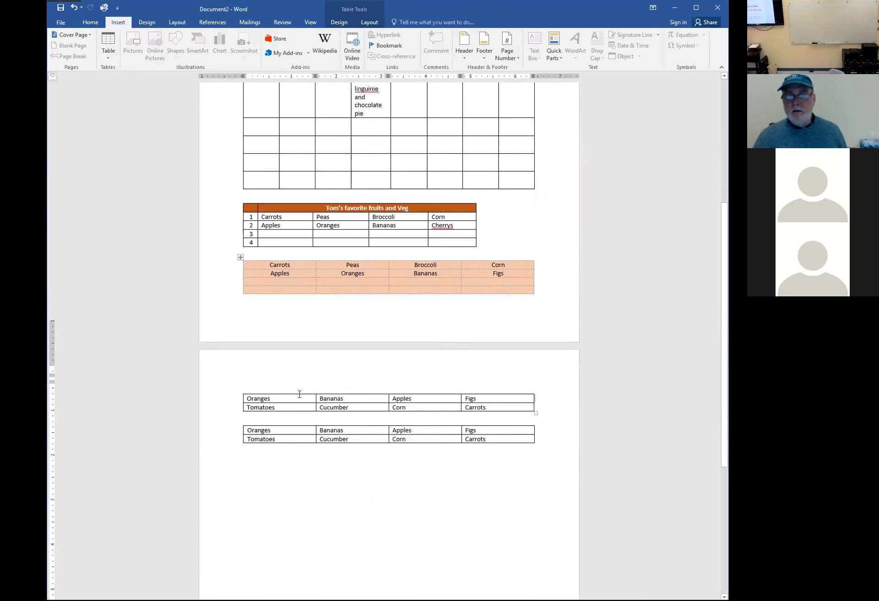
Insert the Calendar 2 quick table for May below the two fruit tables
click(281, 407)
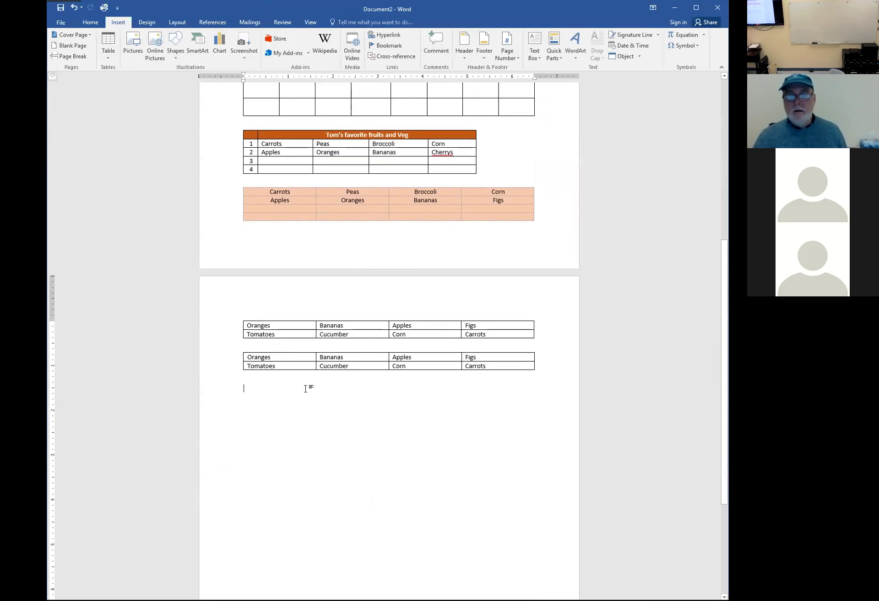
scroll(319, 392, down, 3)
scroll(319, 392, up, 15)
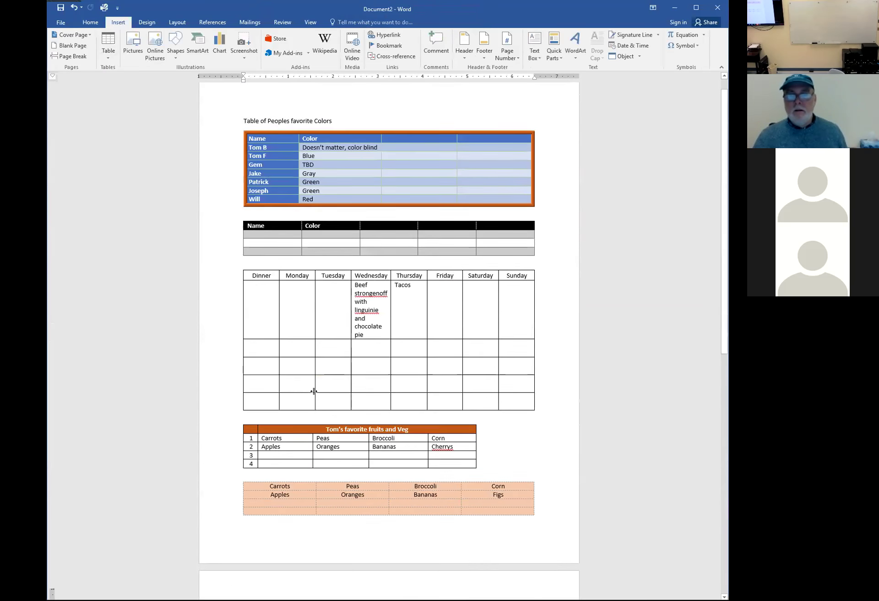
scroll(313, 390, down, 9)
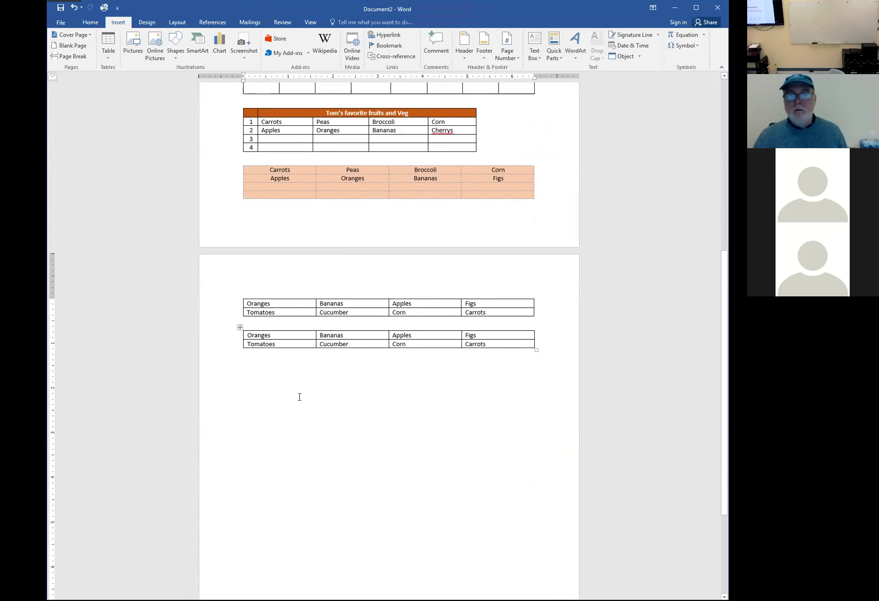
click(113, 60)
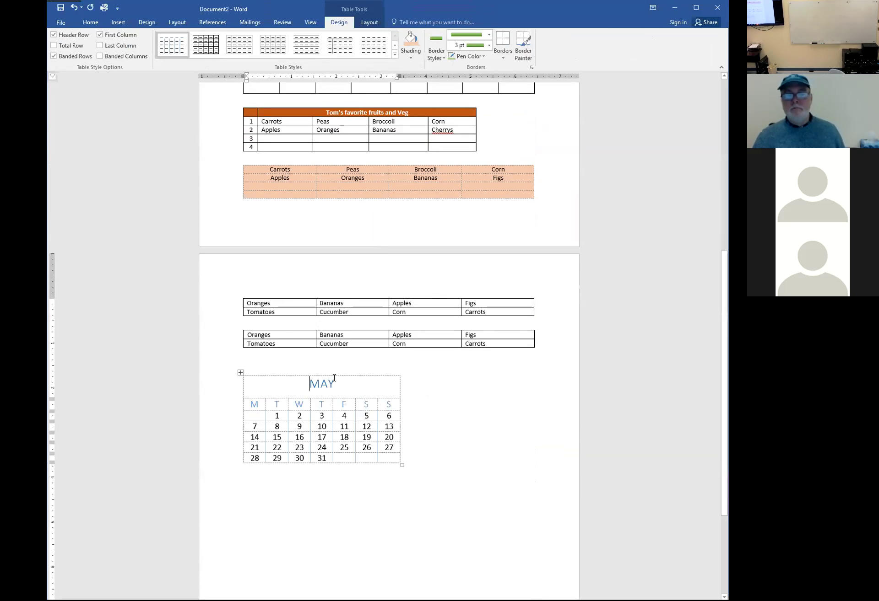
click(311, 383)
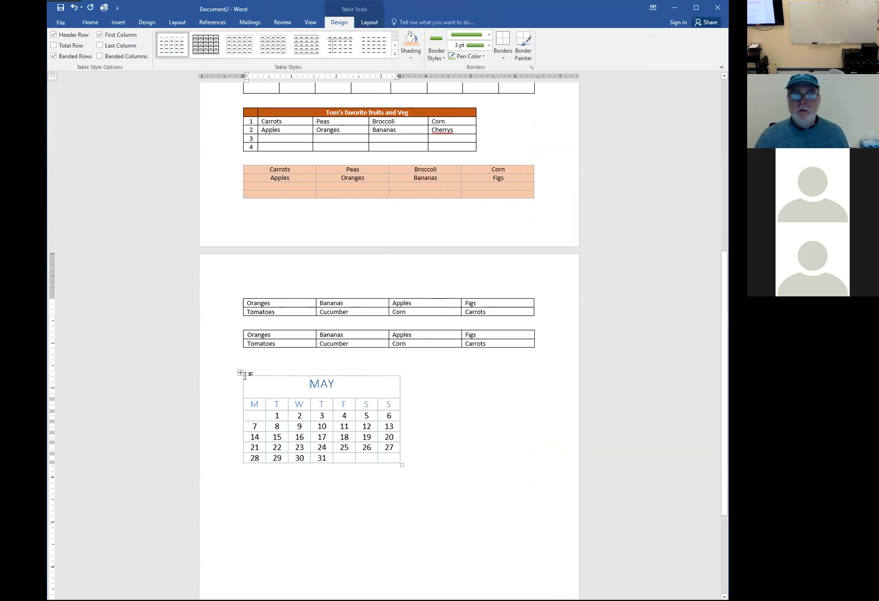
Change the calendar heading from MAY to FEBRUARY
drag(309, 384, 334, 384)
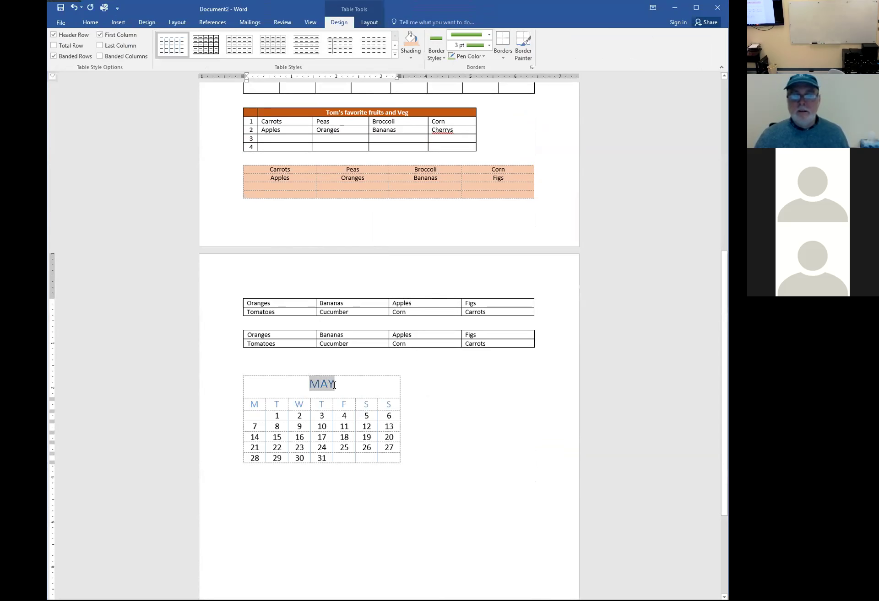
text(FEB)
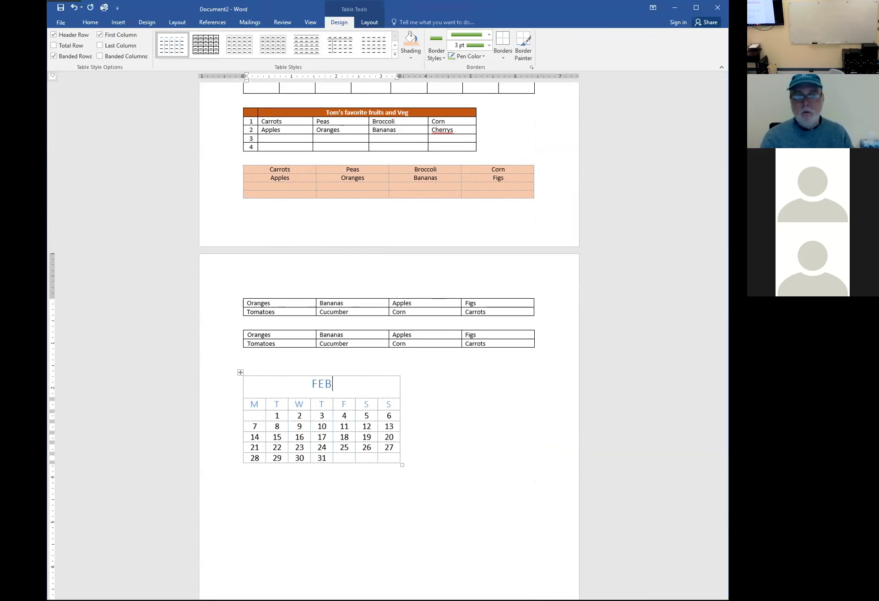
text(RUARY)
key(Tab)
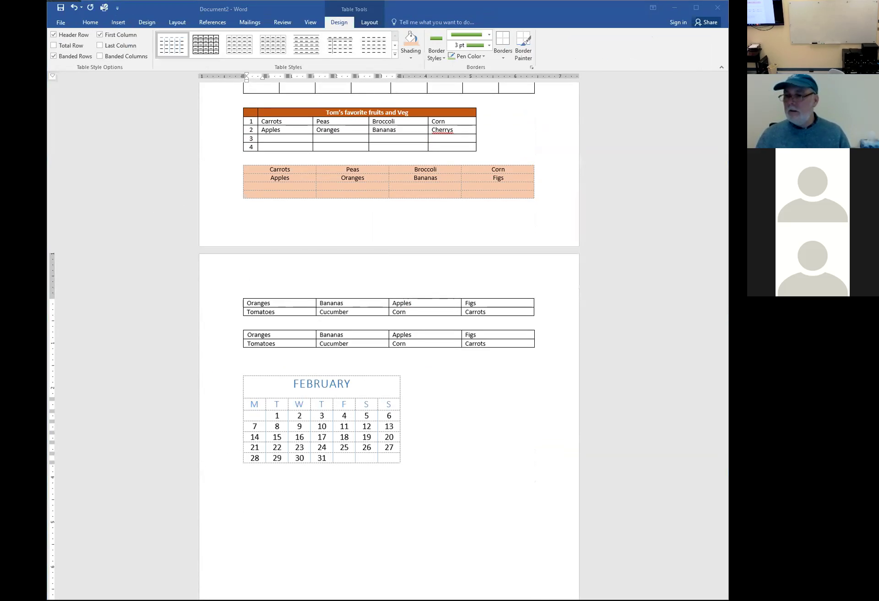
Start the first week with 1 under Friday, clearing the 3 and 2 before it
click(366, 417)
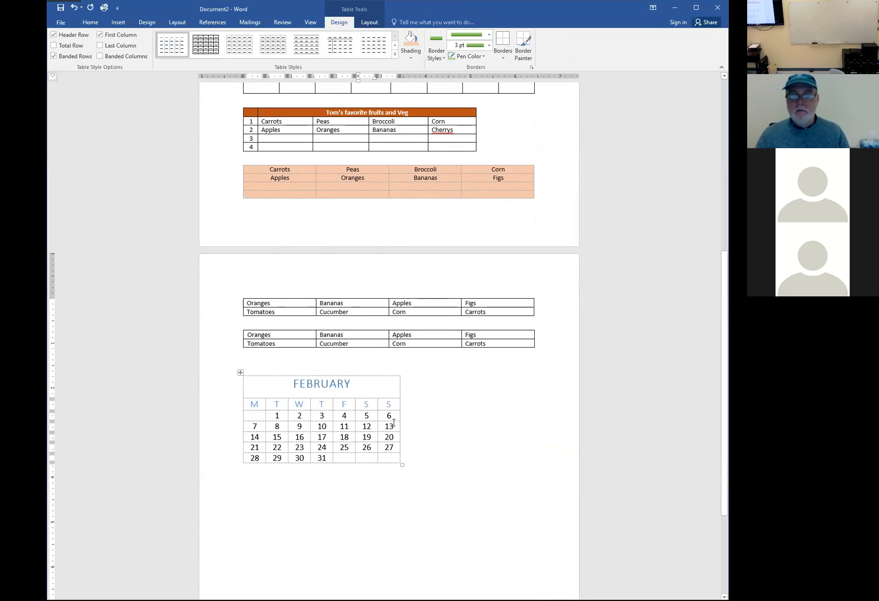
key(Left)
key(Left)
key(Delete)
text(1)
key(Left)
key(Left)
key(Left)
key(Delete)
key(Left)
key(BackSpace)
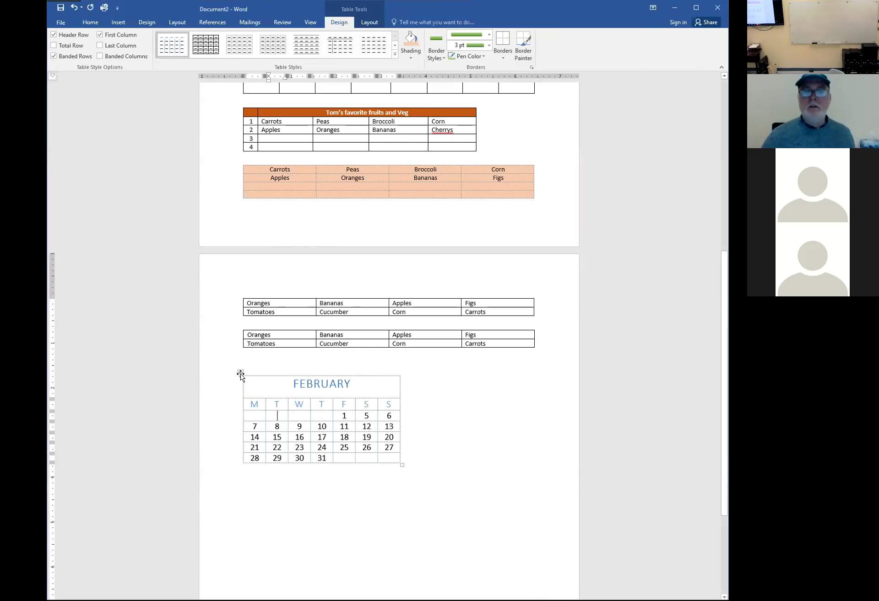
Apply the Plain Table 3 style to the February calendar table
click(240, 373)
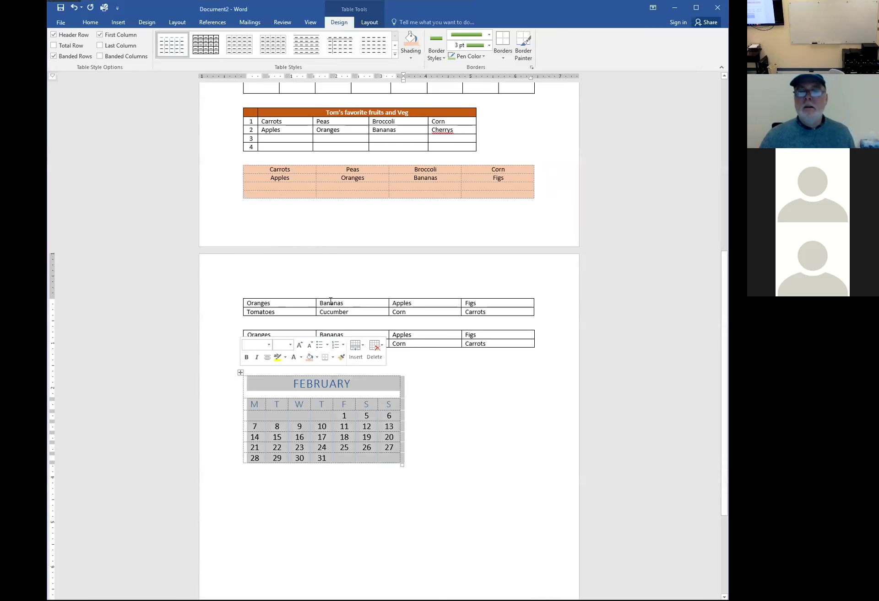
click(366, 24)
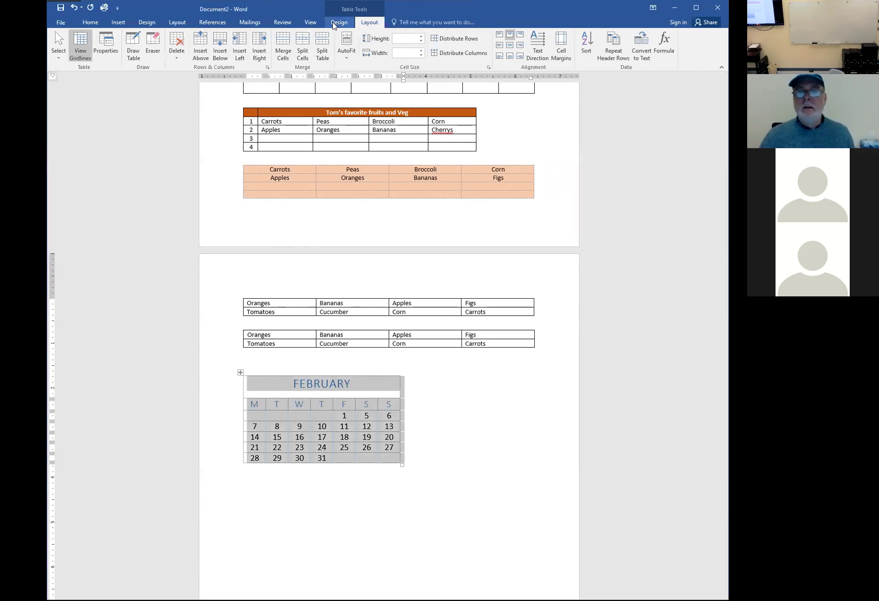
click(338, 23)
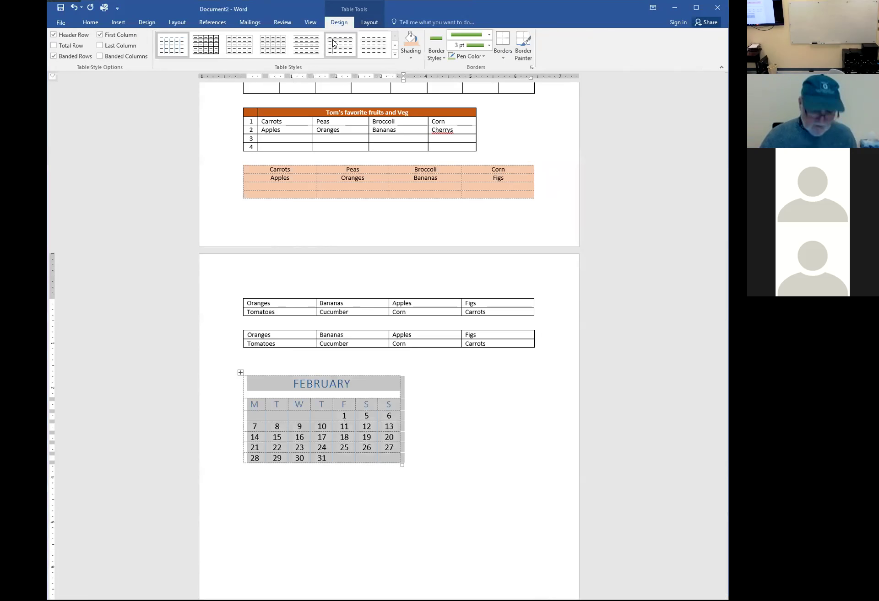
click(335, 43)
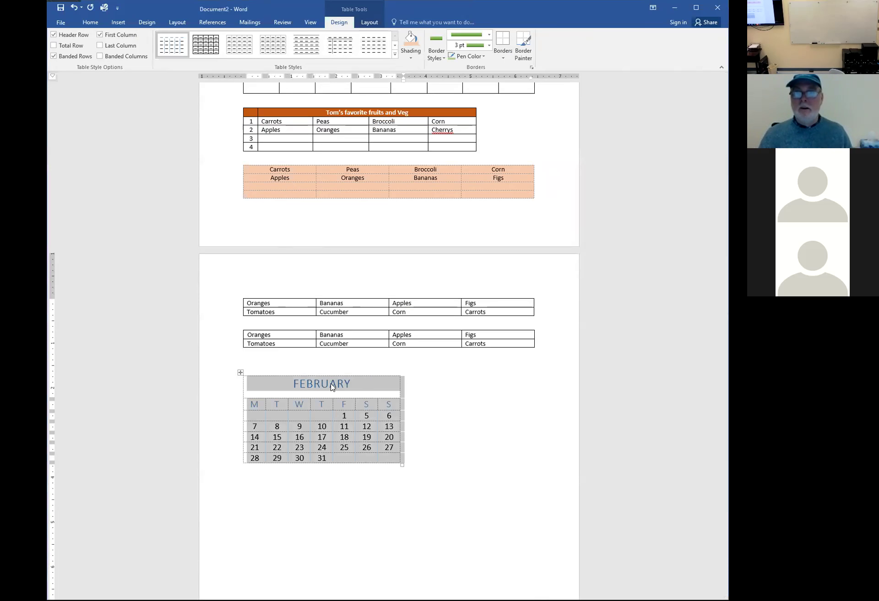
Open the calendar's Table Properties and cancel without changes
click(366, 24)
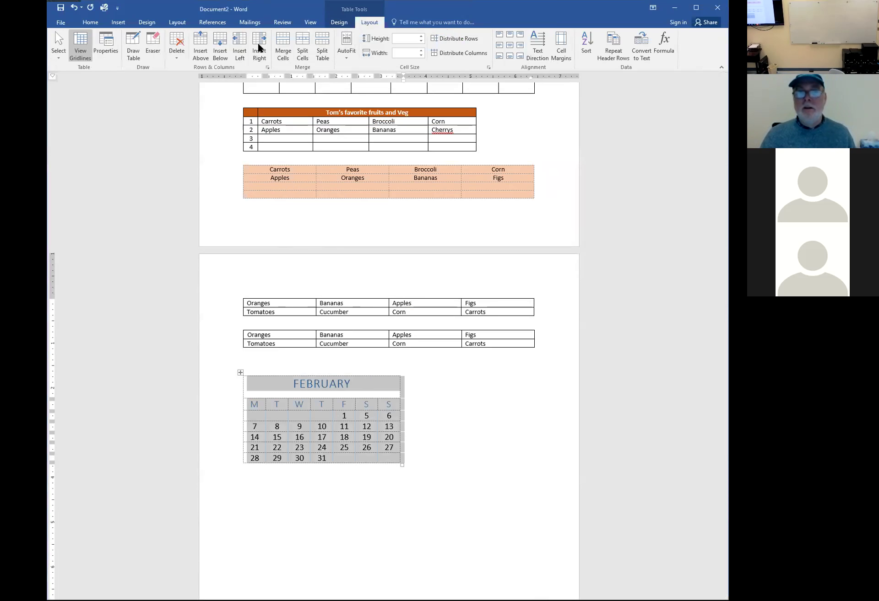
click(106, 46)
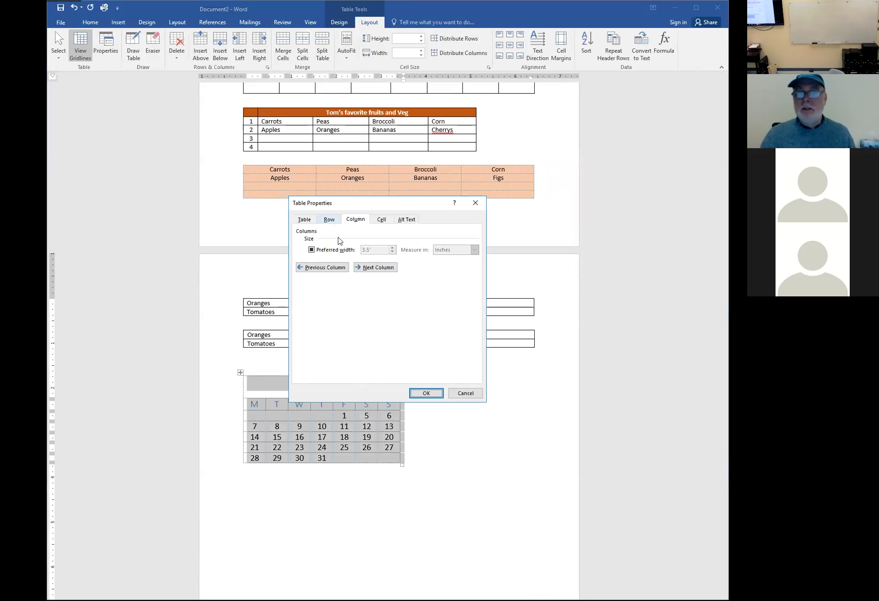
click(463, 394)
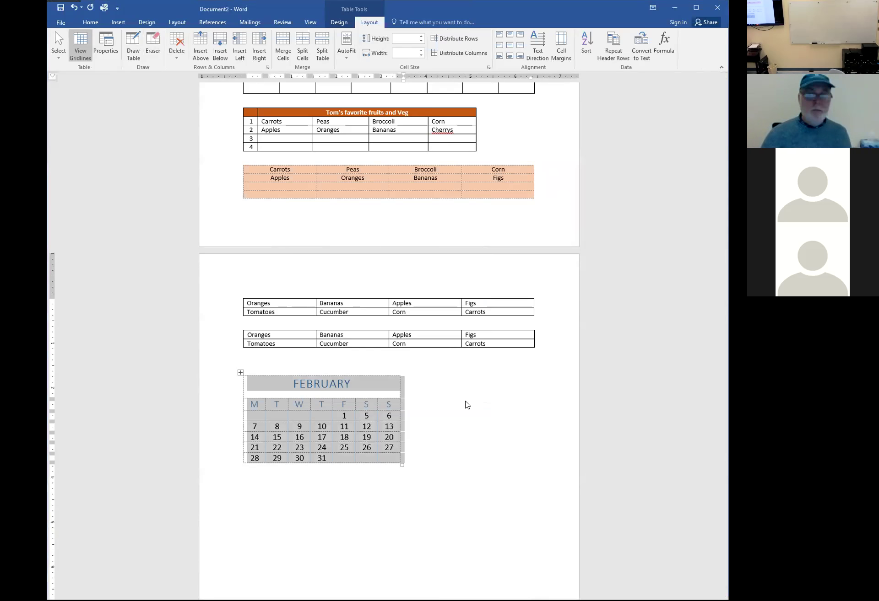
Delete the Wednesday and Thursday meal entries from the dinner table
scroll(473, 383, up, 2)
scroll(474, 382, up, 2)
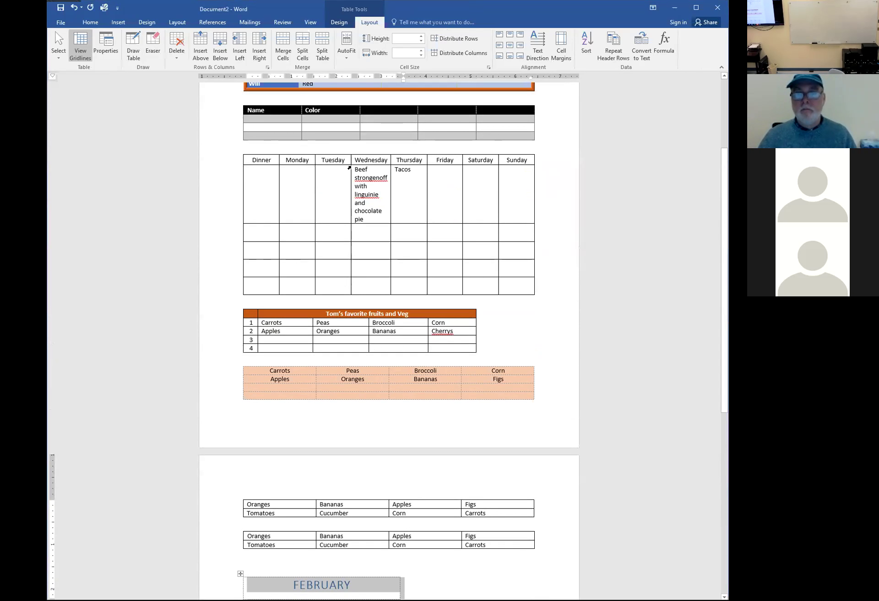
drag(349, 168, 408, 194)
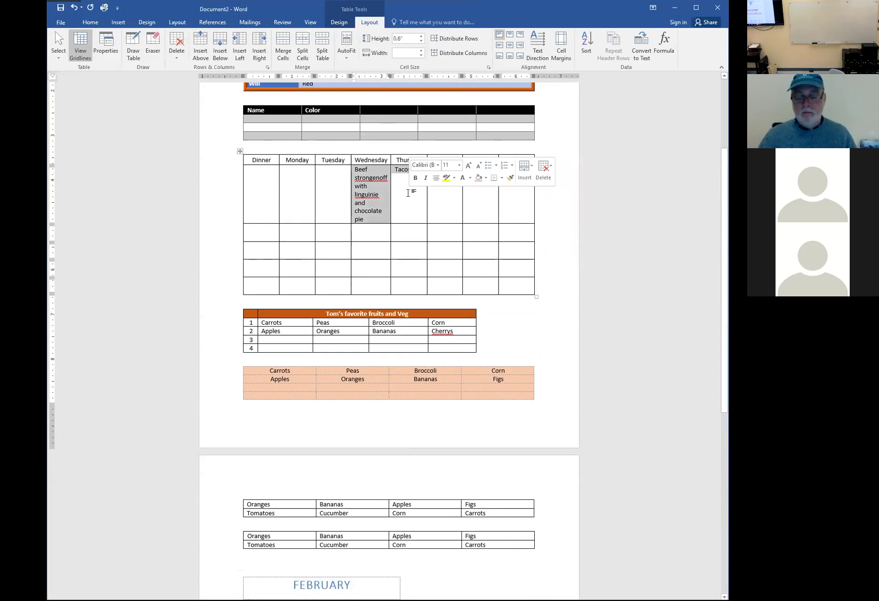
key(Delete)
Shorten the dinner table's first row to about 0.4 inches tall
click(408, 193)
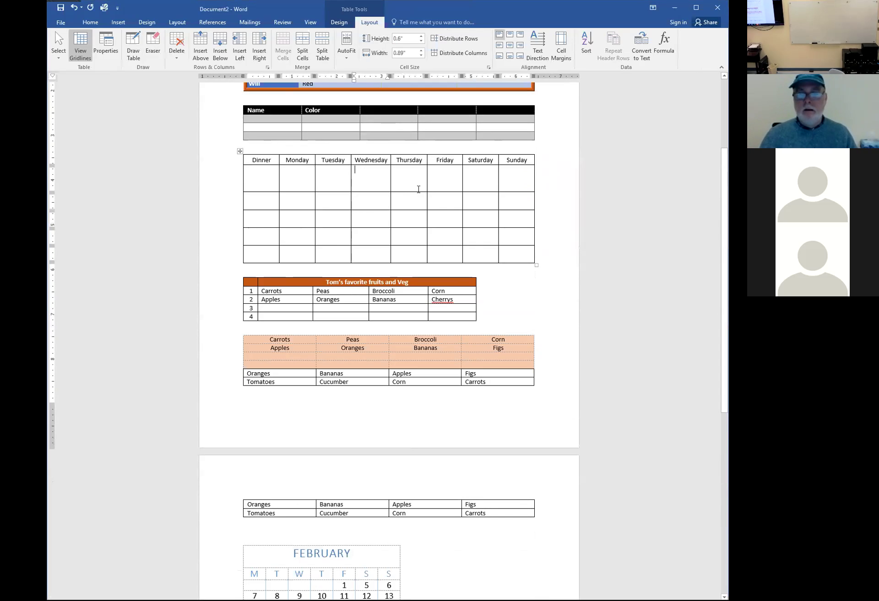
click(418, 189)
key(Left)
key(Left)
key(Up)
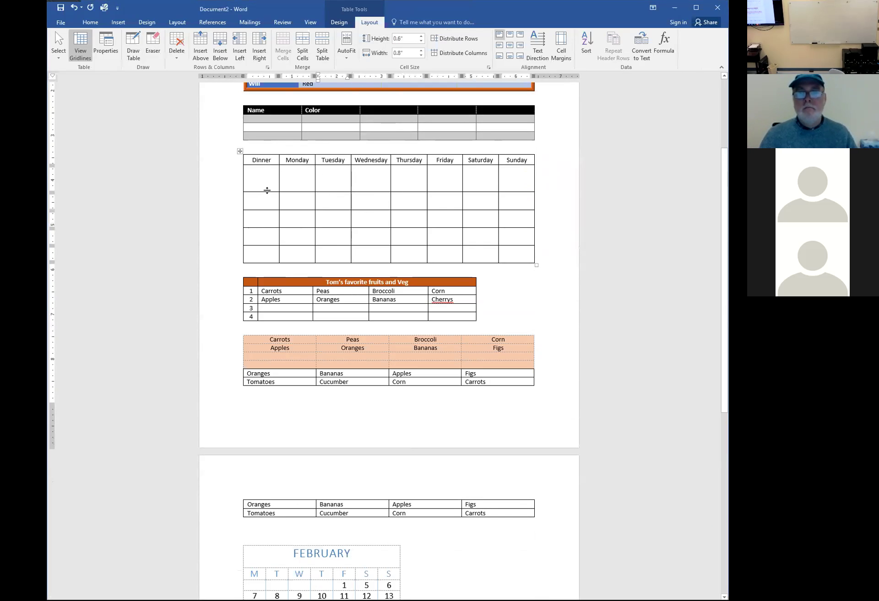
drag(267, 190, 267, 181)
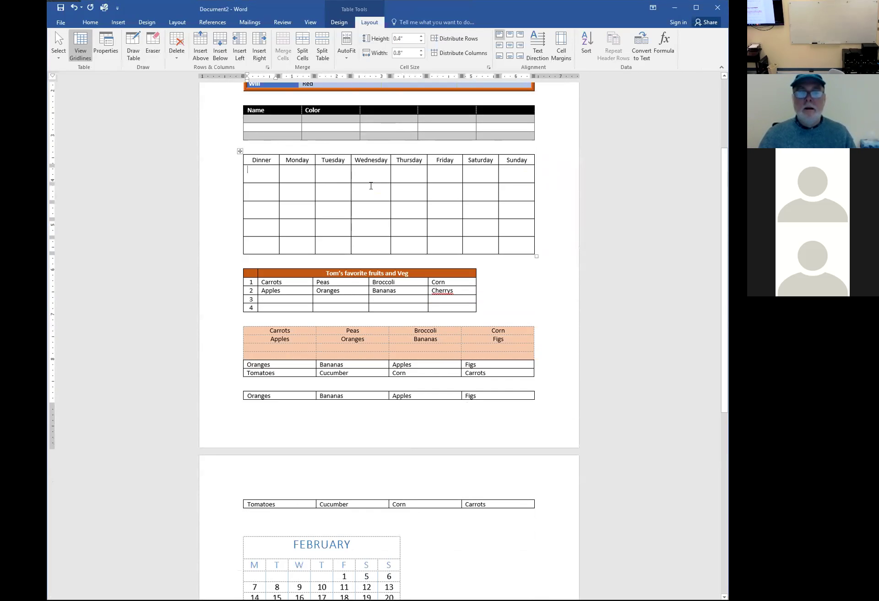
scroll(369, 186, up, 3)
scroll(368, 186, down, 4)
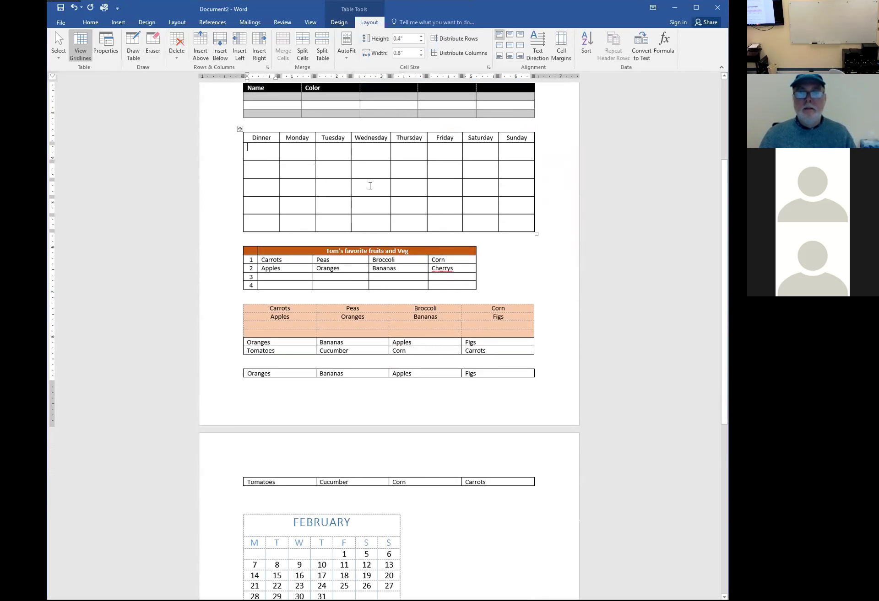
scroll(372, 184, up, 5)
scroll(374, 183, down, 4)
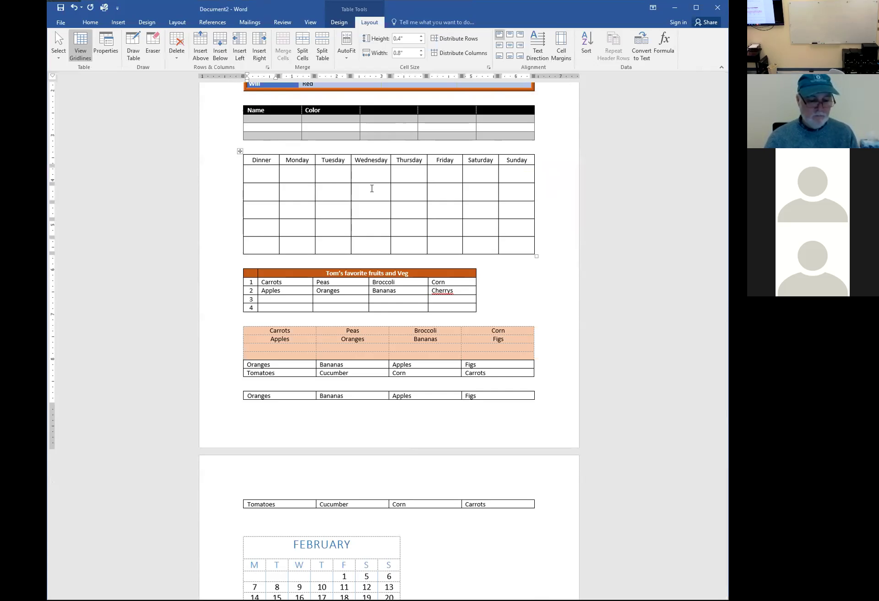
Enter $6.28, $12.19 and $8.56 in the first three Dinner cells, then move to the last row
text(S6.)
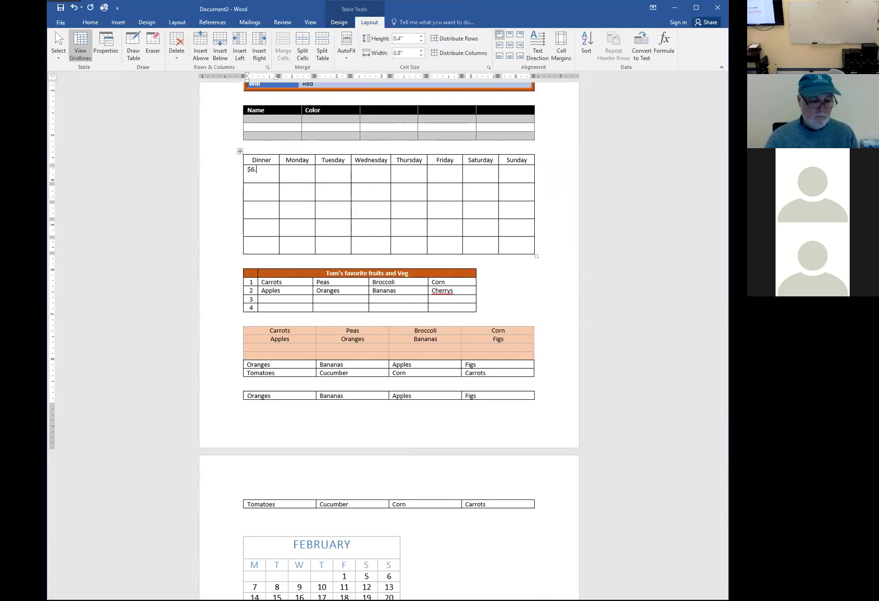
text(28)
key(Return)
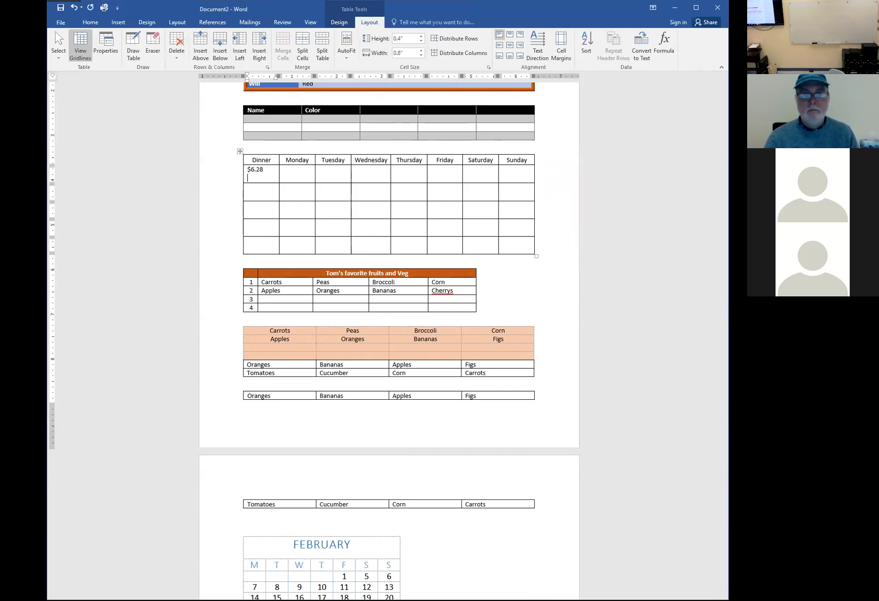
key(Down)
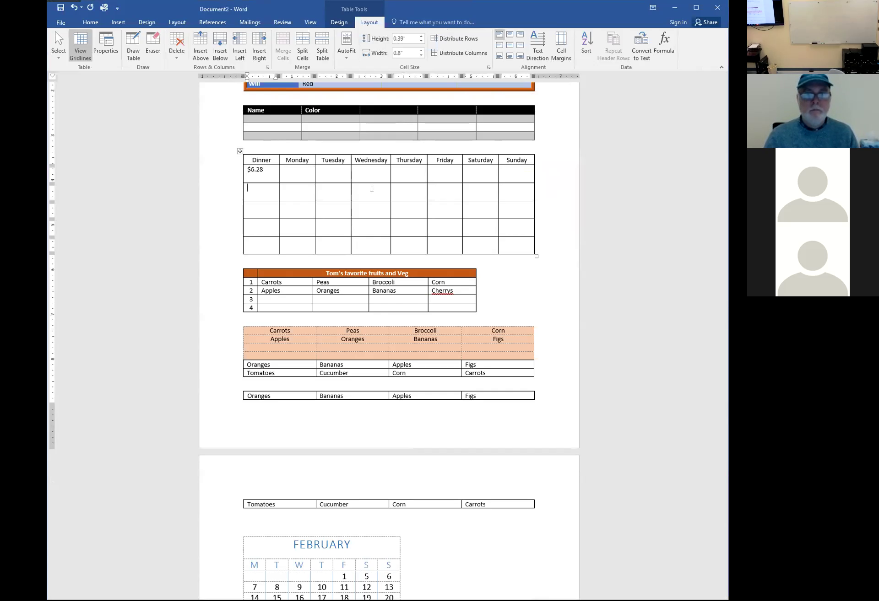
text($12.19)
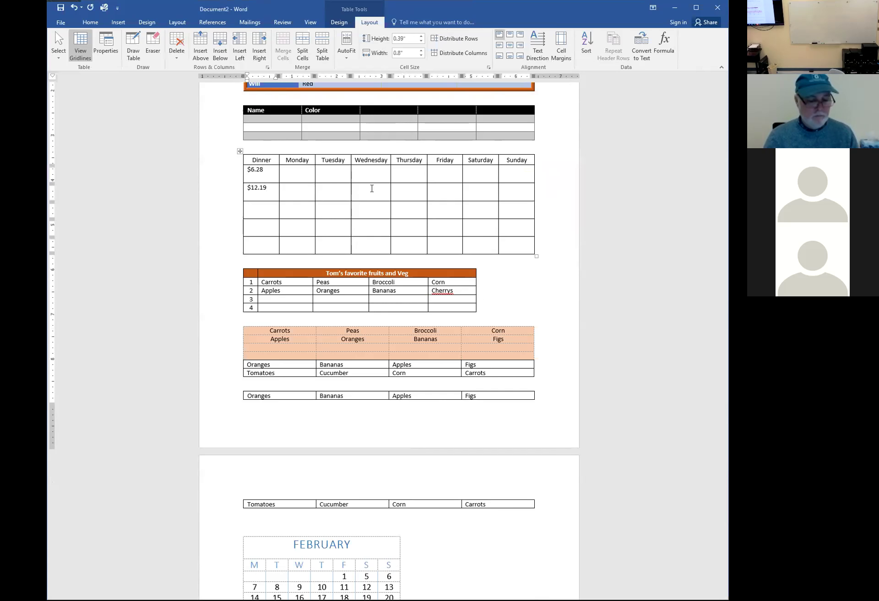
text($)
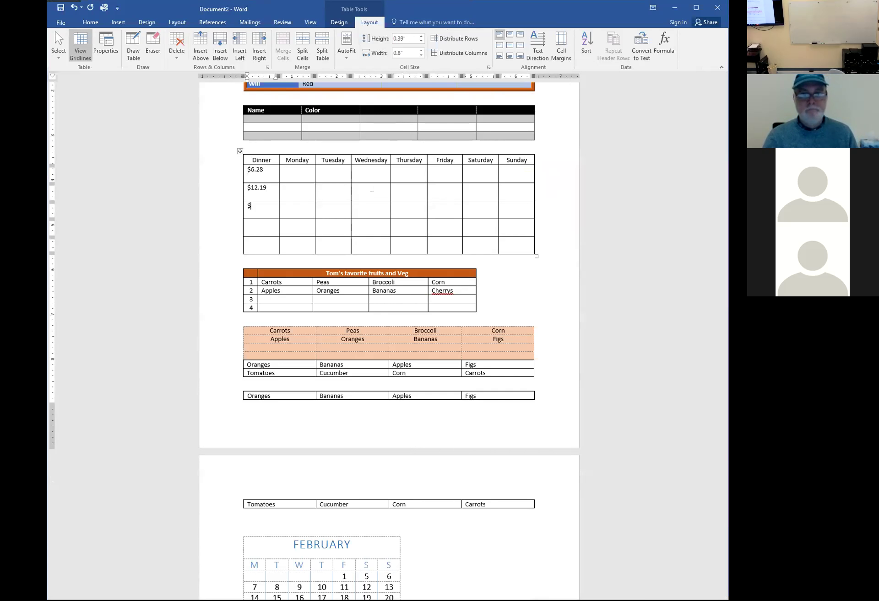
text(8.56)
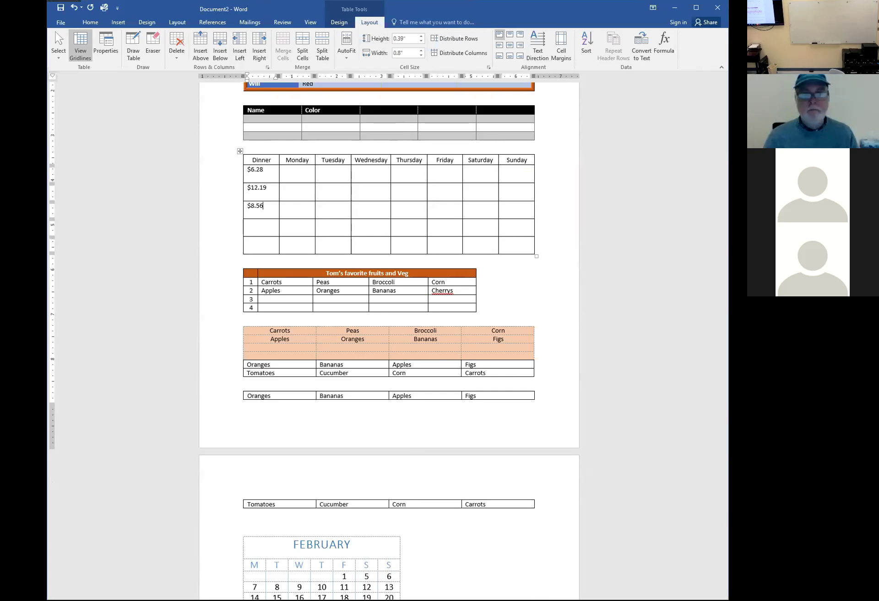
key(Down)
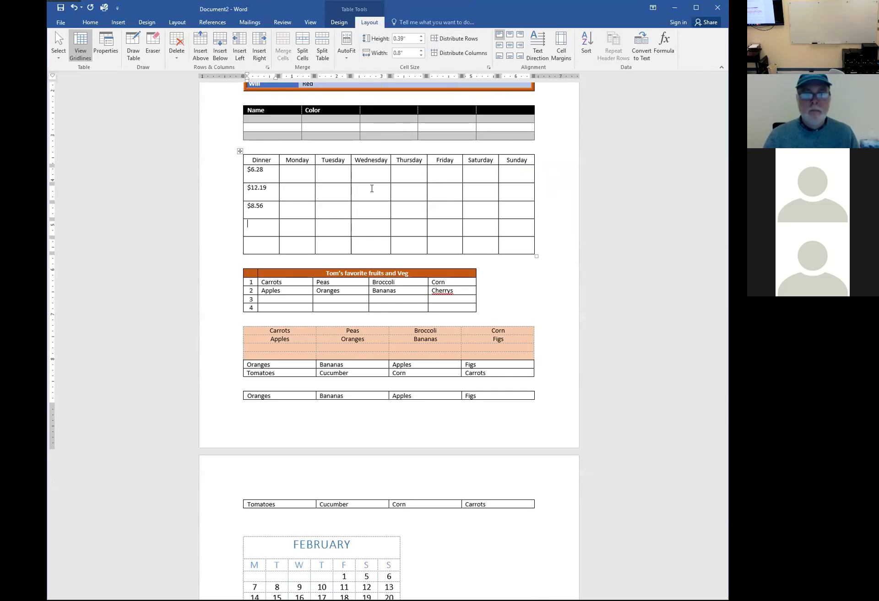
key(Down)
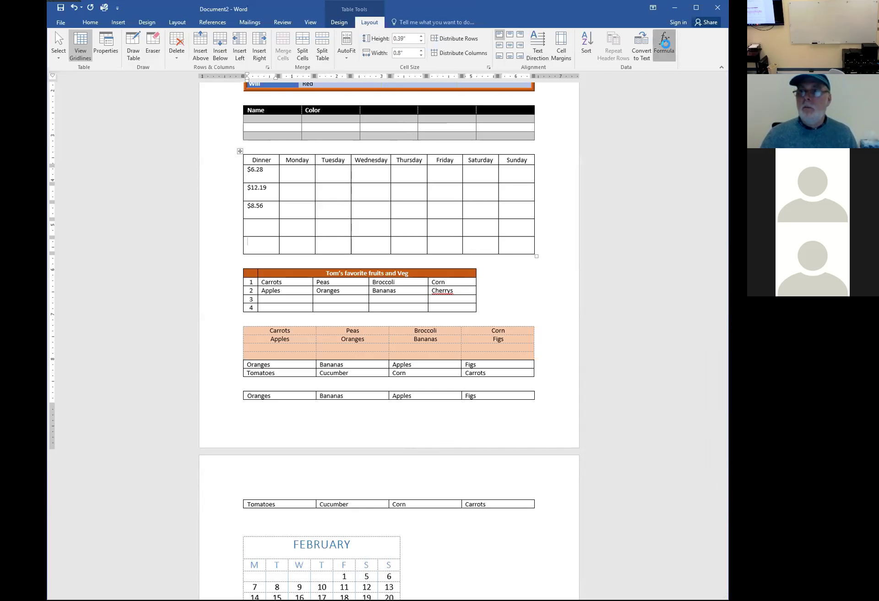
Total the last Dinner cell with =SUM(ABOVE), giving $27.03
click(665, 47)
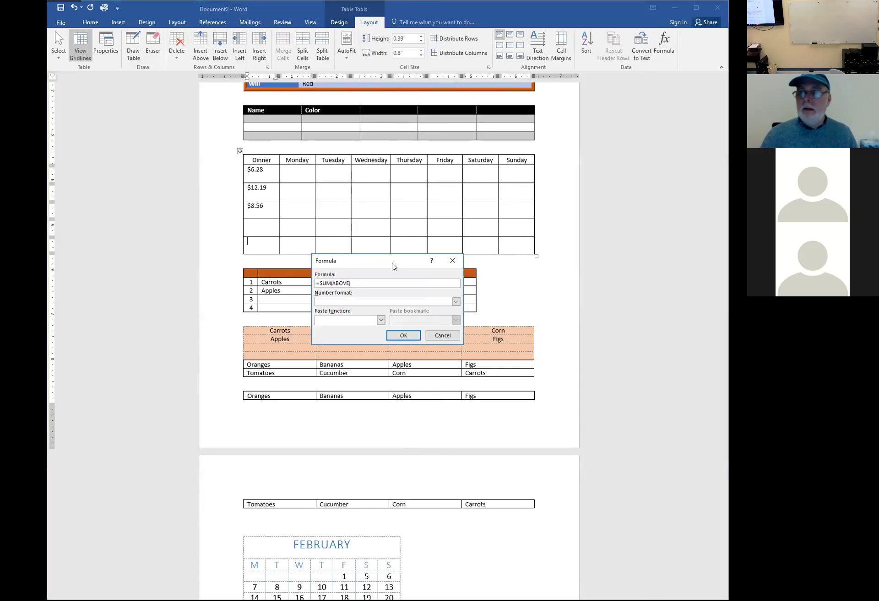
drag(394, 267, 633, 157)
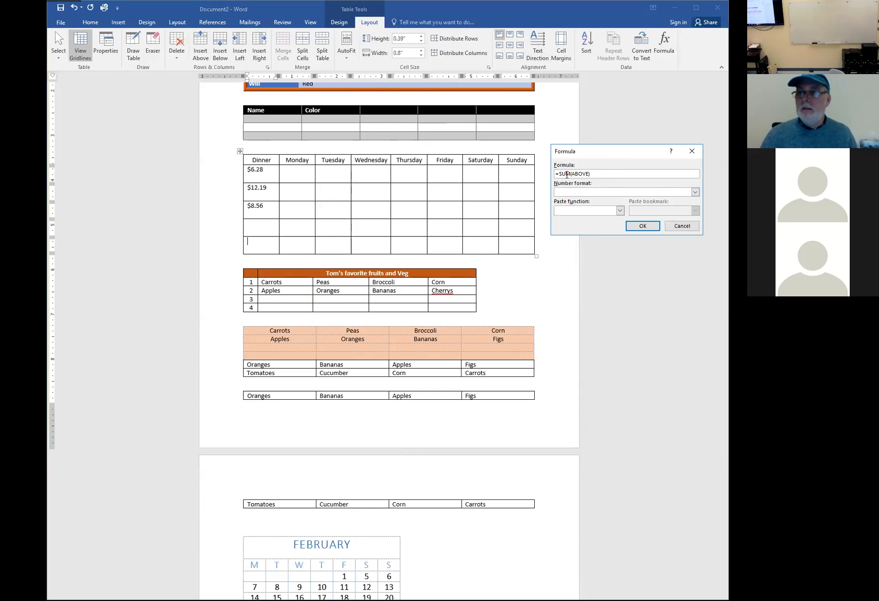
drag(559, 174, 593, 174)
key(BackSpace)
text(SU)
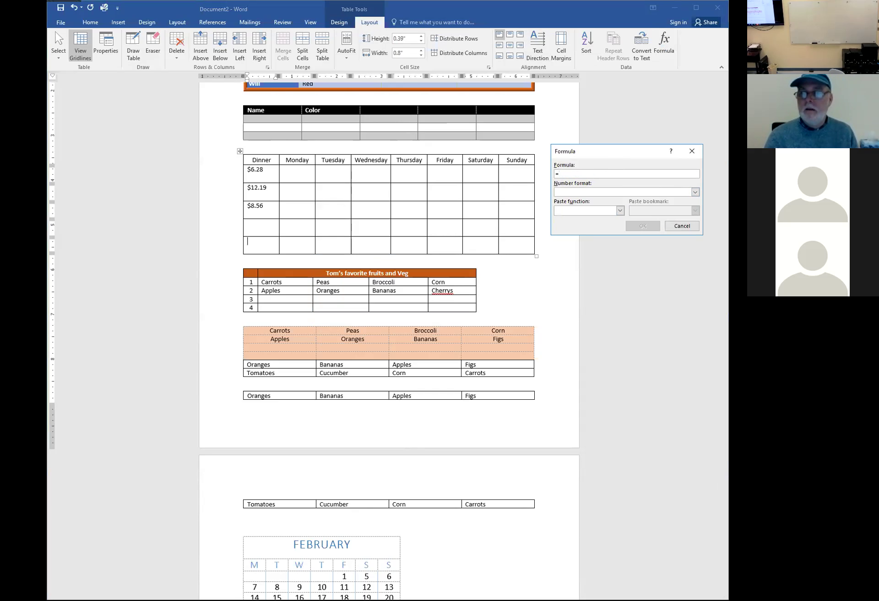
key(BackSpace)
text(SUM(ABOVE)
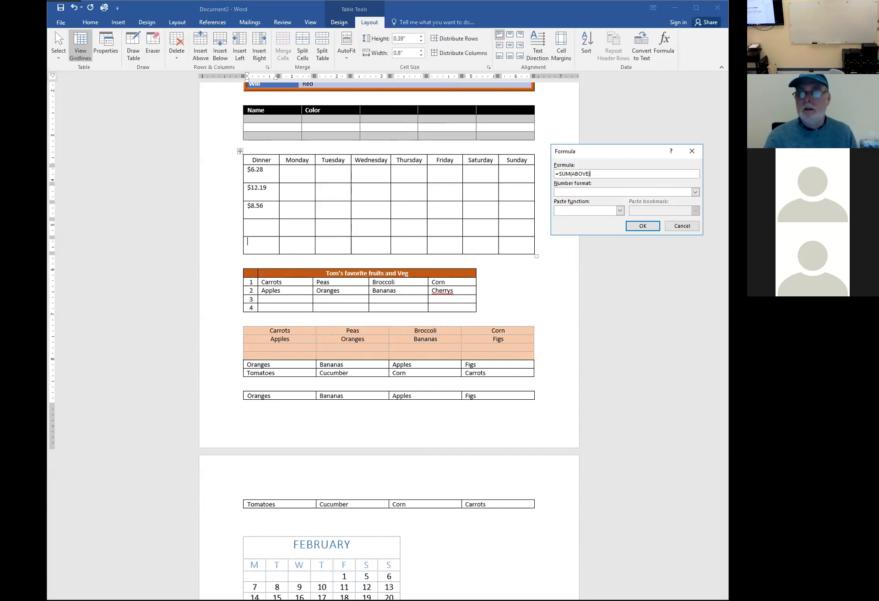
key(Return)
Browse the Monday cell's formula number formats and functions without applying, then select the $27.03 total
click(309, 244)
click(662, 47)
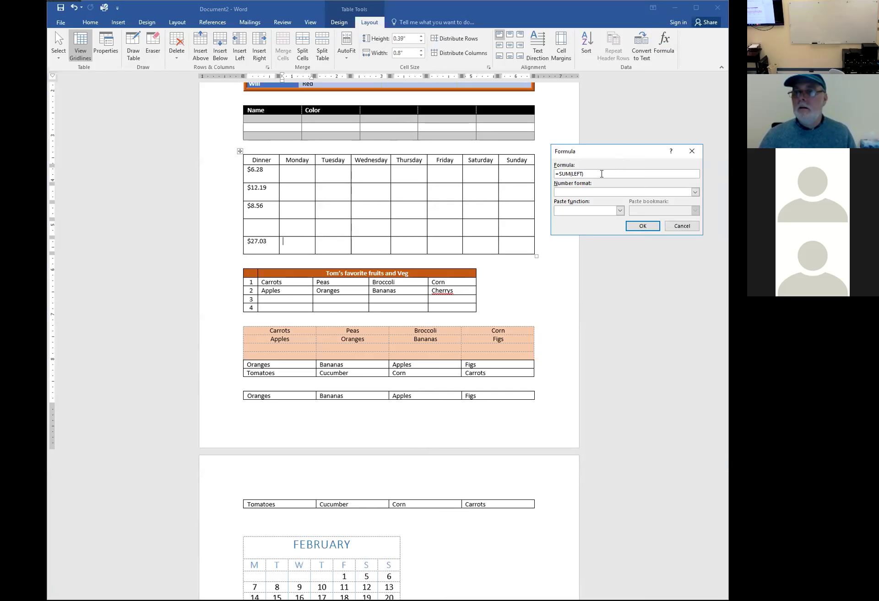
click(694, 192)
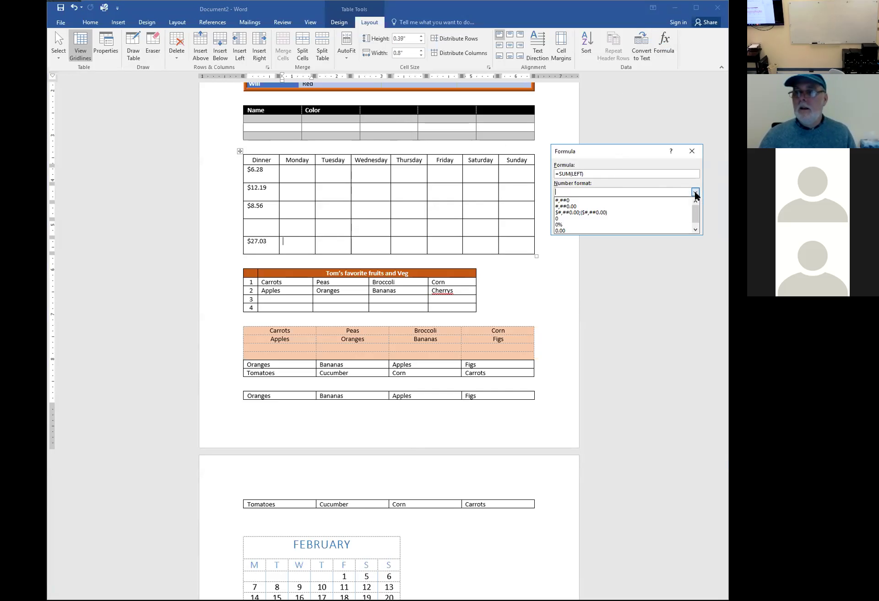
click(695, 192)
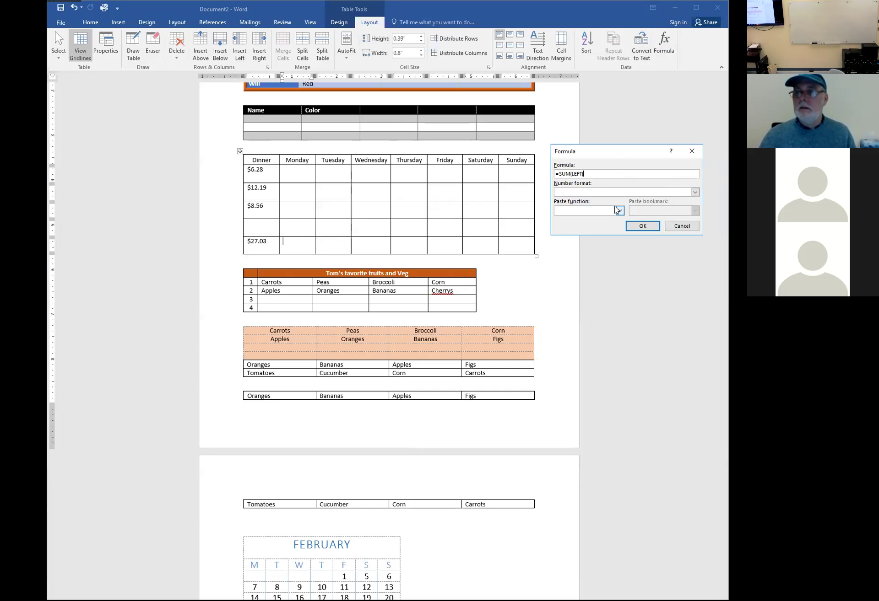
click(620, 211)
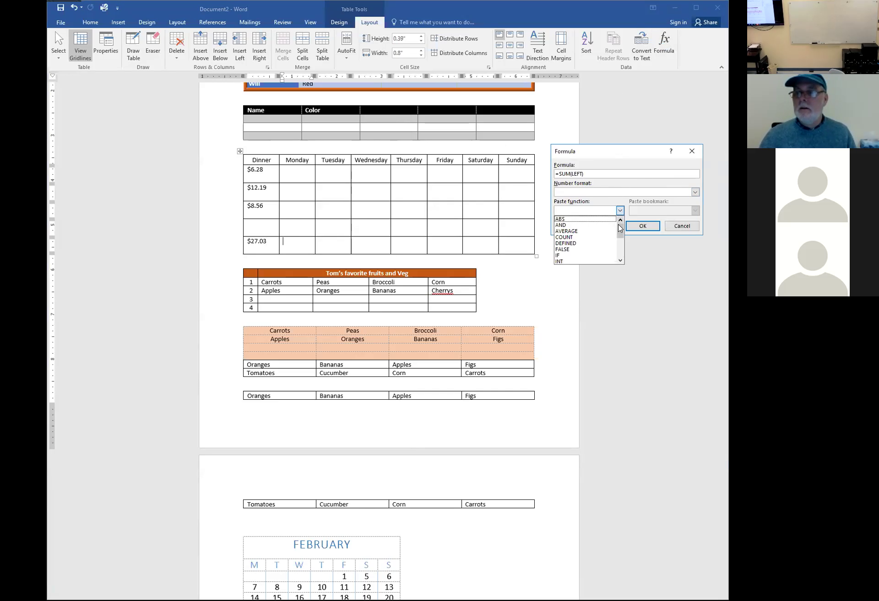
mouse_move(621, 231)
mouse_down()
mouse_move(620, 261)
mouse_move(620, 233)
mouse_up()
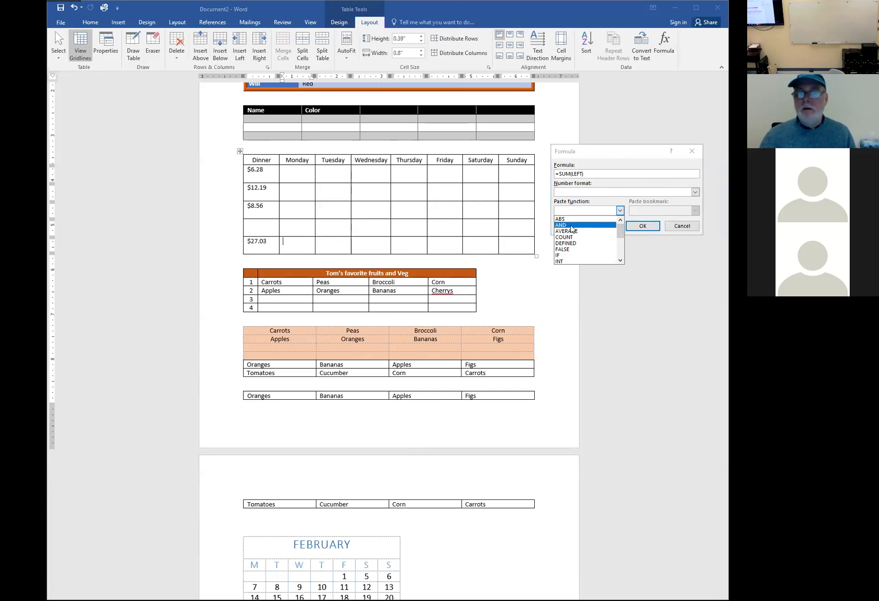
click(689, 225)
click(689, 224)
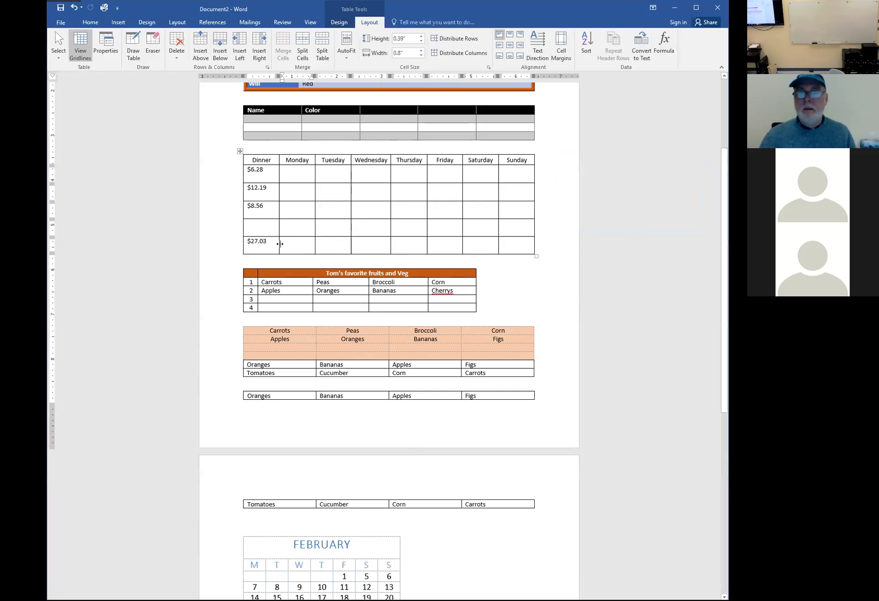
drag(271, 243, 247, 242)
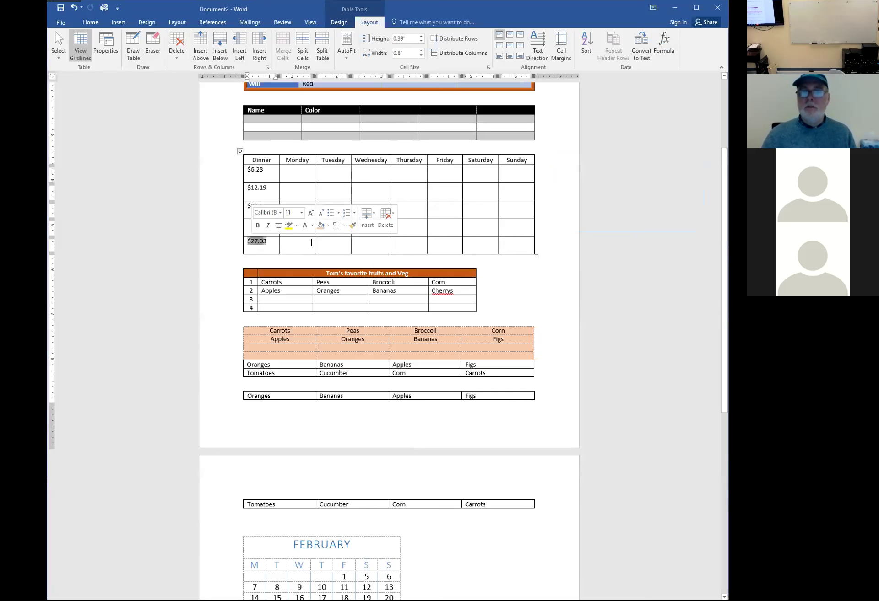
Replace the total with an =AVERAGE(ABOVE) formula, showing $6.76
key(Delete)
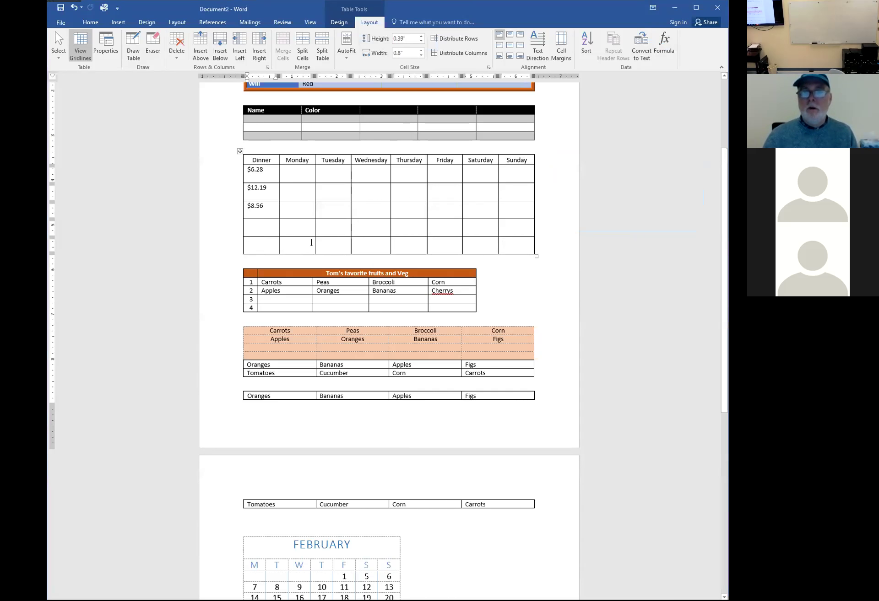
right_click(255, 241)
click(668, 47)
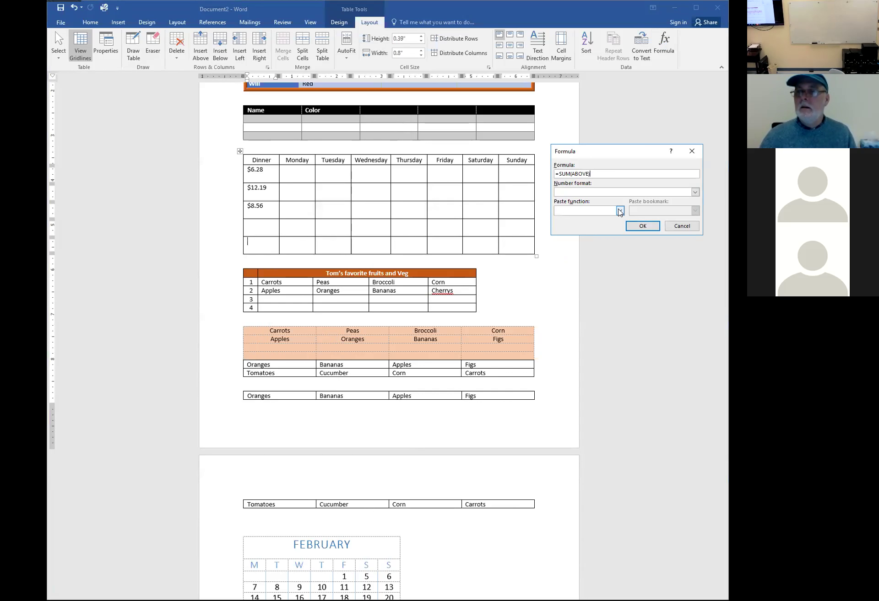
click(619, 210)
click(592, 231)
key(Delete)
key(Delete)
key(Delete)
key(Delete)
key(Delete)
key(Delete)
key(Delete)
key(BackSpace)
key(BackSpace)
key(BackSpace)
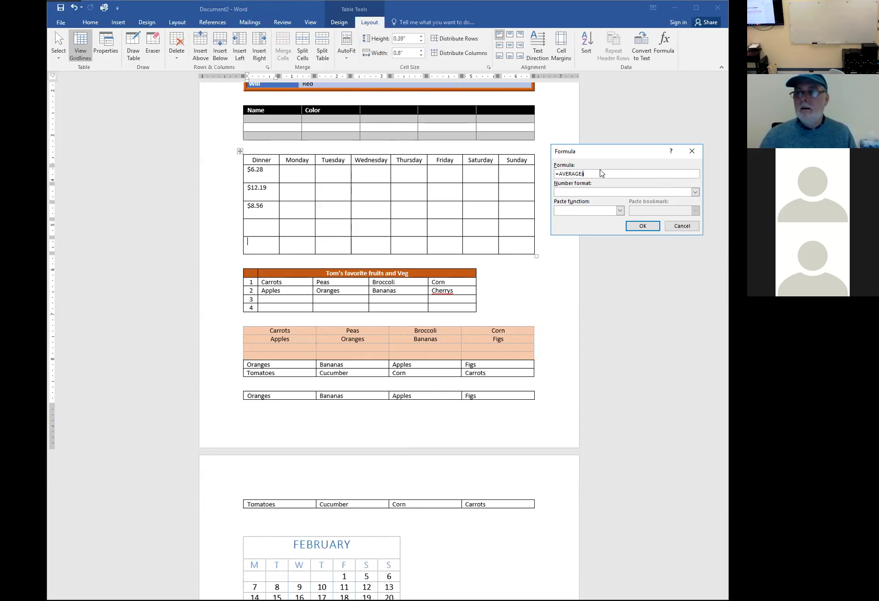
text(ABOVE)
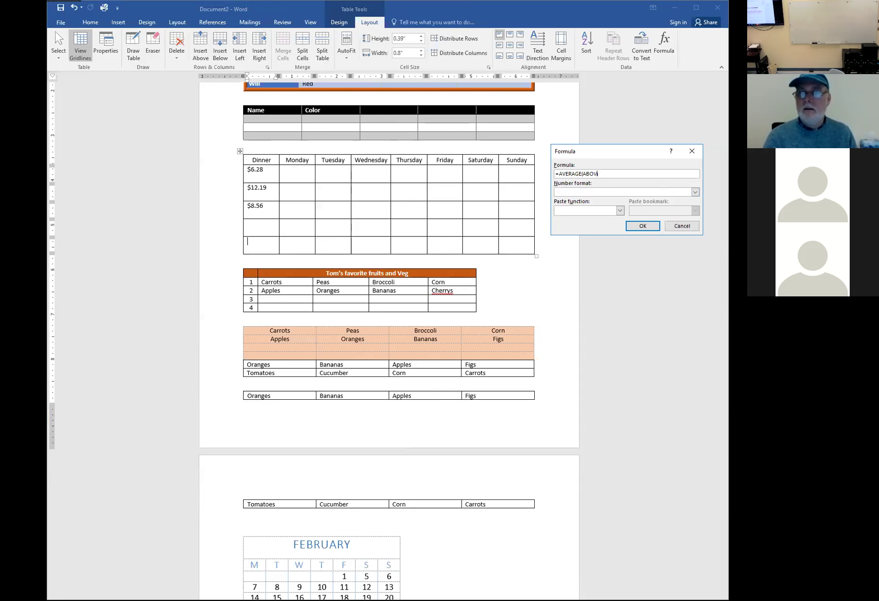
click(639, 227)
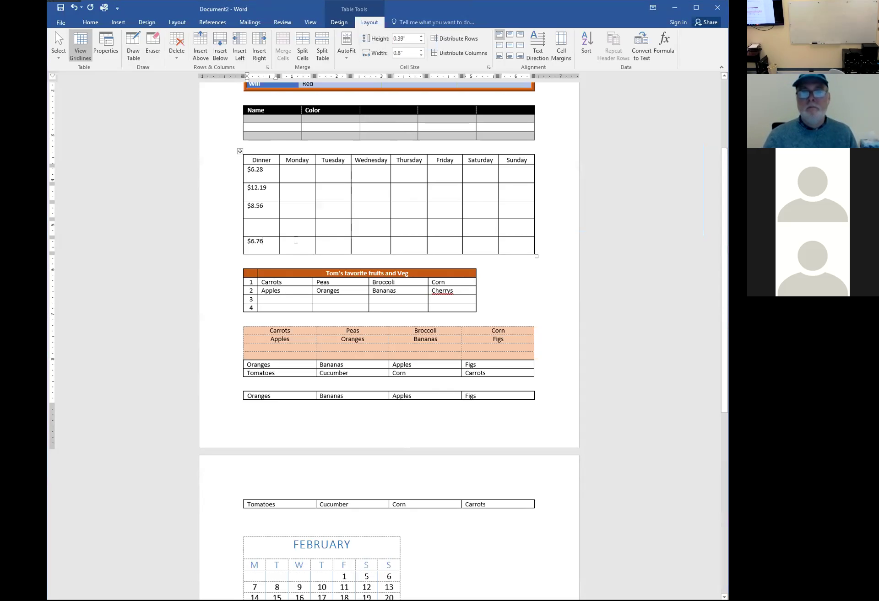
Redo the bottom cell's formula as an incomplete AVERAGE function, producing a syntax error
key(BackSpace)
key(BackSpace)
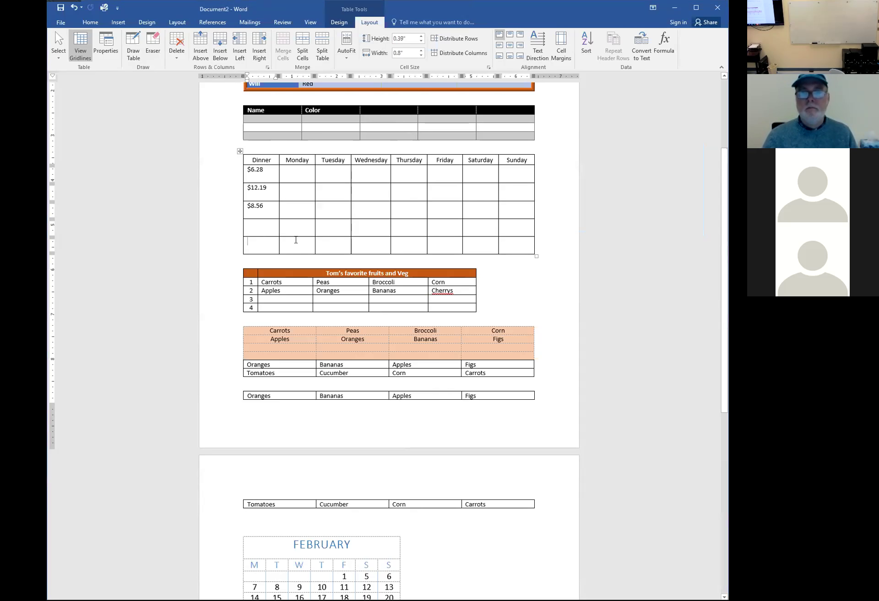
click(663, 47)
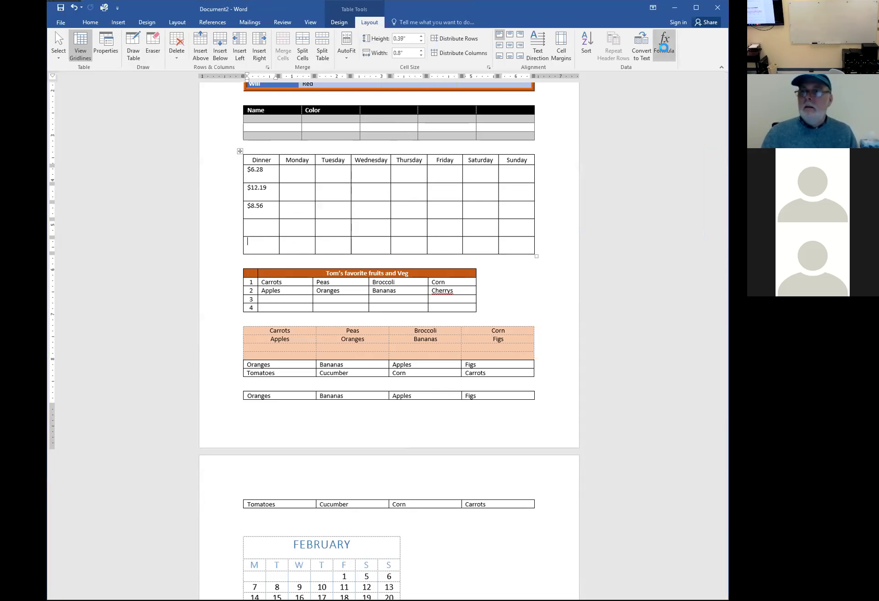
drag(595, 175, 563, 175)
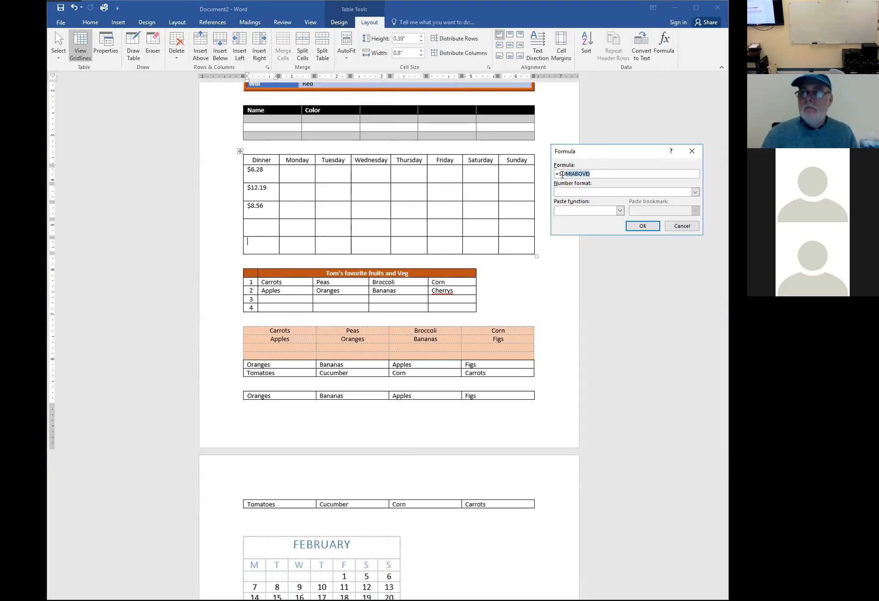
click(558, 174)
key(shift+Right)
key(shift+Right)
key(shift+Right)
key(shift+Right)
key(shift+Right)
key(shift+Right)
key(shift+Right)
key(shift+Right)
key(shift+Right)
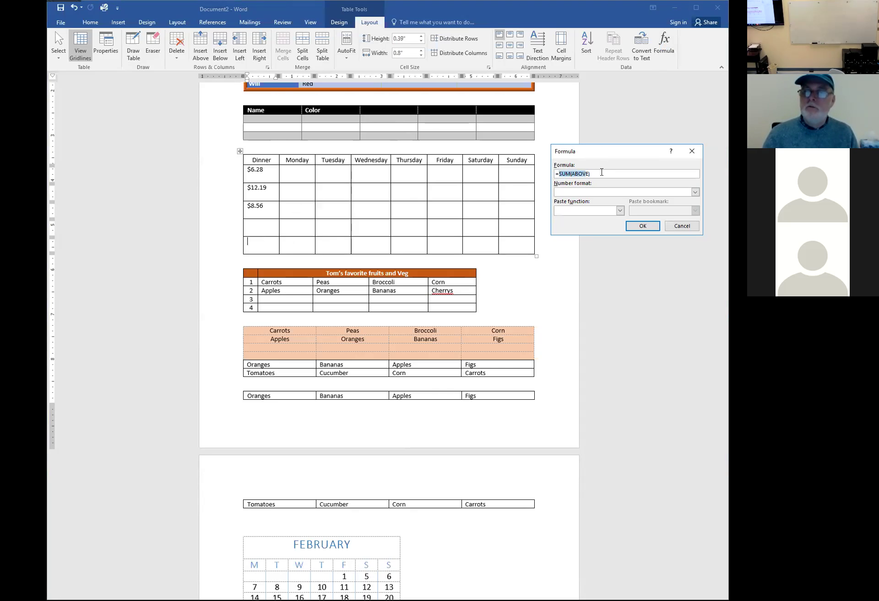
key(BackSpace)
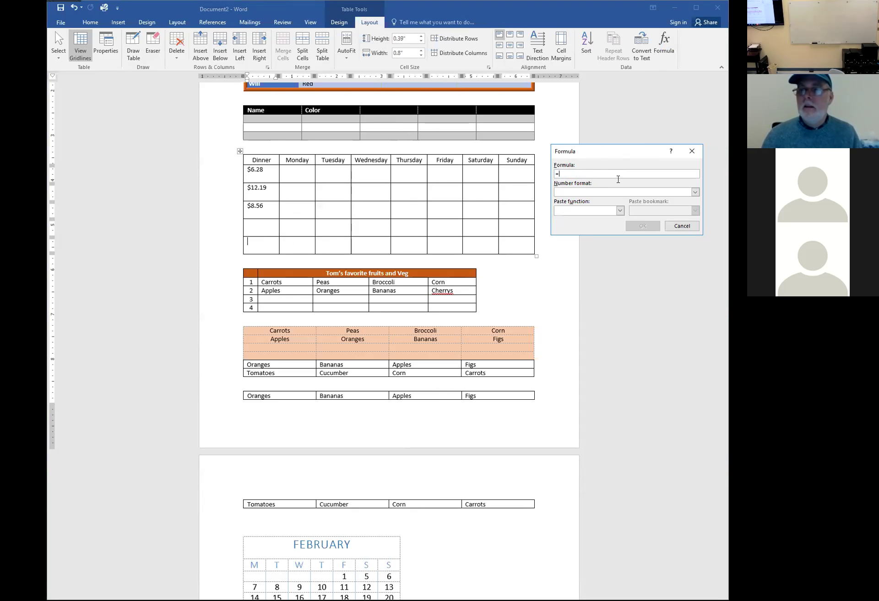
click(619, 211)
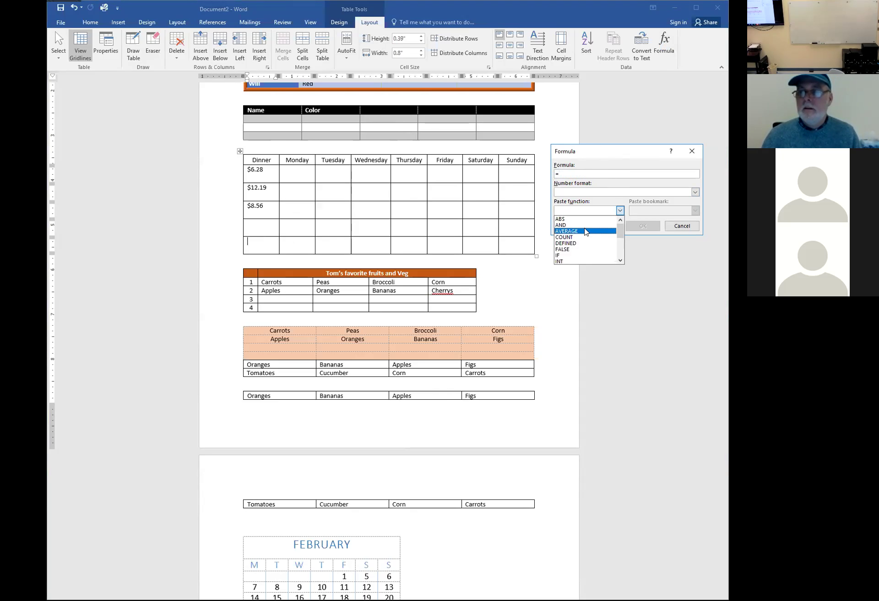
click(585, 232)
click(643, 232)
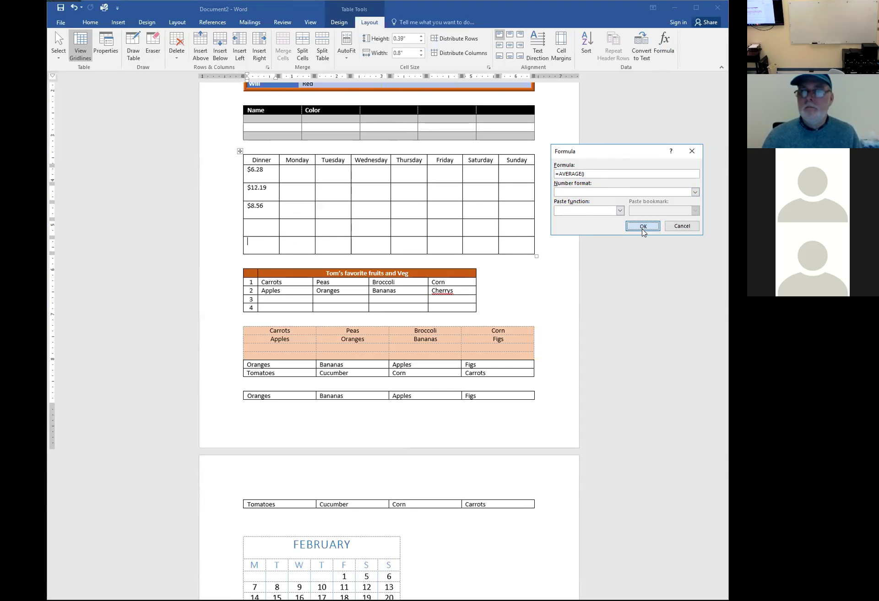
Fix the error result with =AVERAGE(ABOVE) for $6.76, then type 8.25 in the empty Dinner cell
double_click(269, 245)
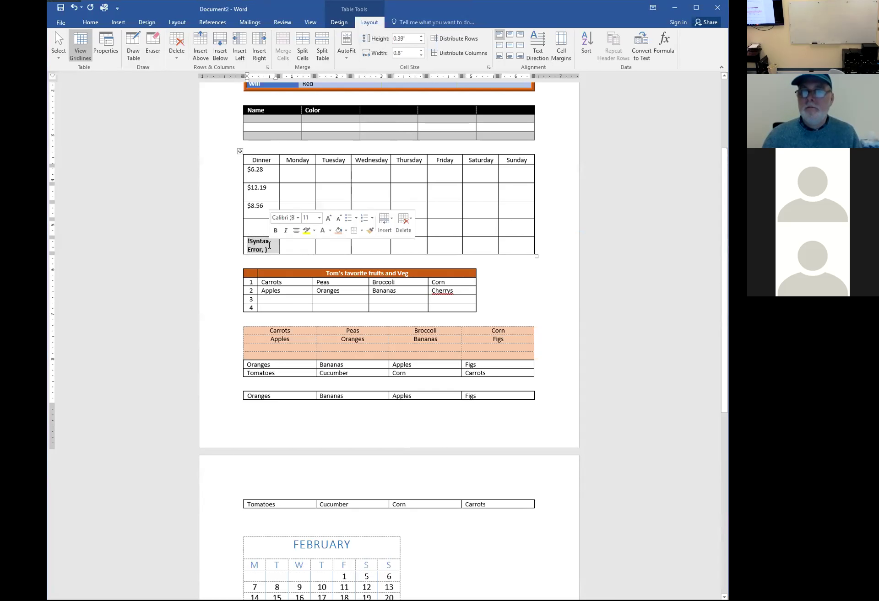
drag(269, 246, 248, 242)
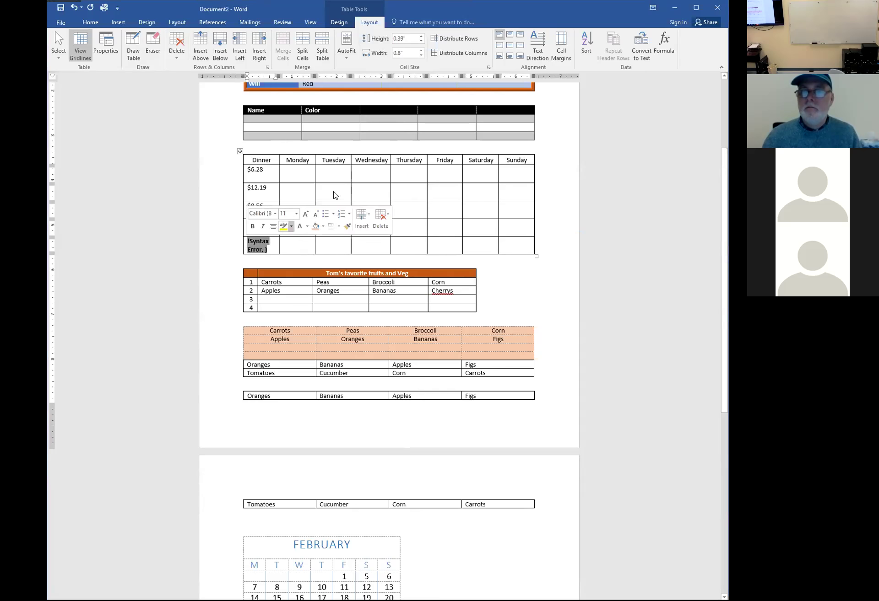
click(663, 44)
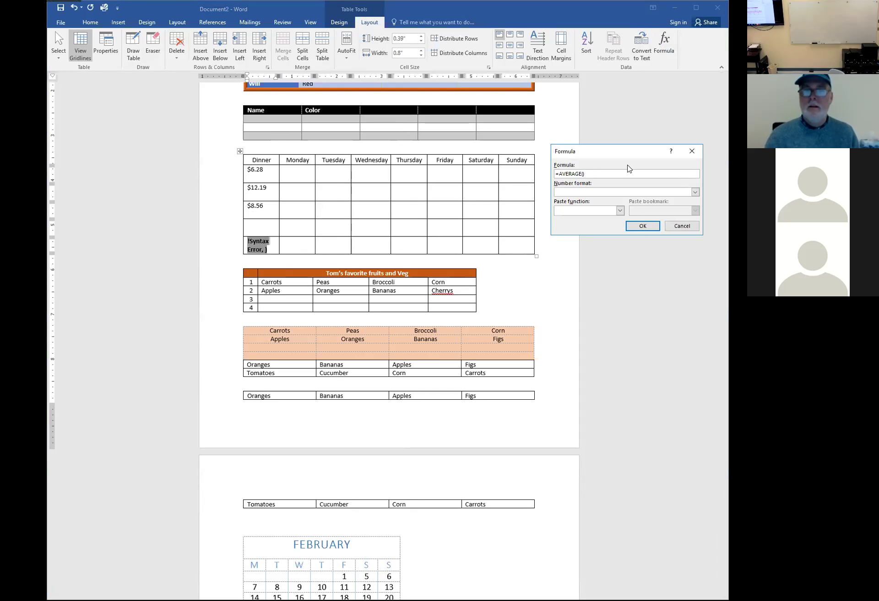
text(ABOVE)
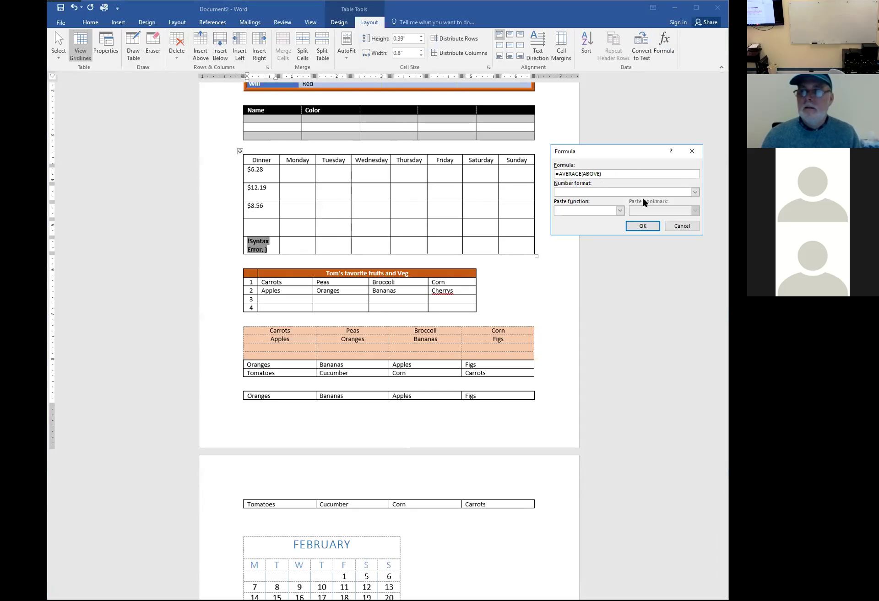
click(645, 226)
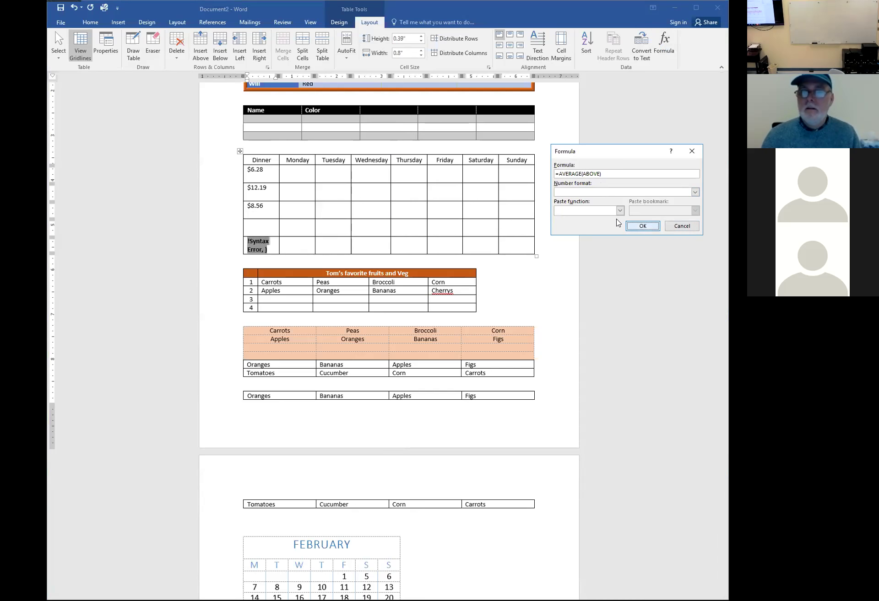
text(8.)
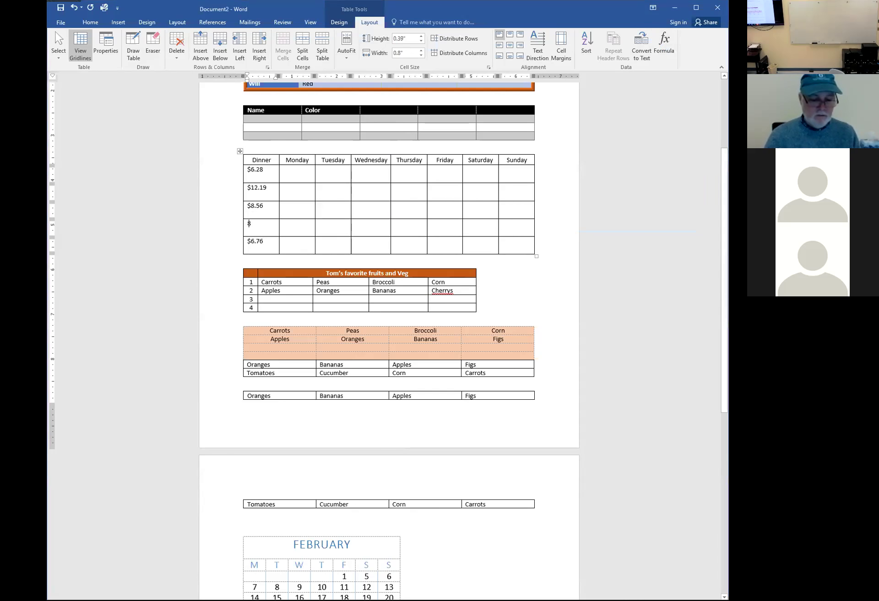
text(25)
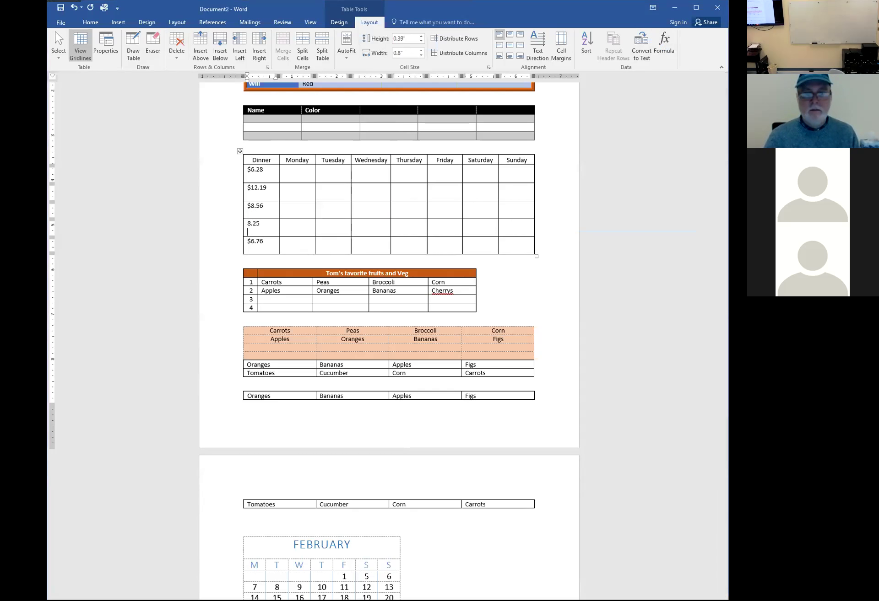
Update the average field so it recalculates to $8.82 including 8.25
key(Down)
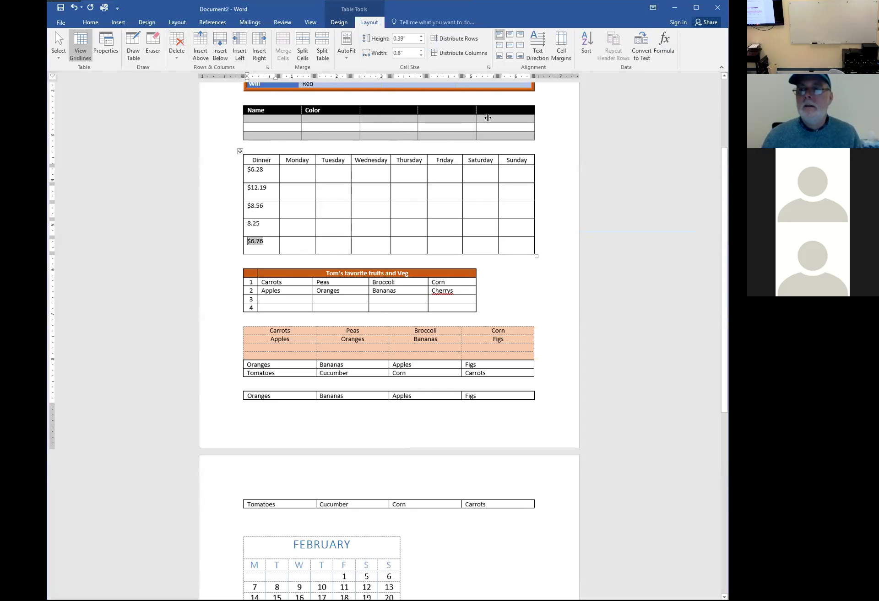
right_click(255, 243)
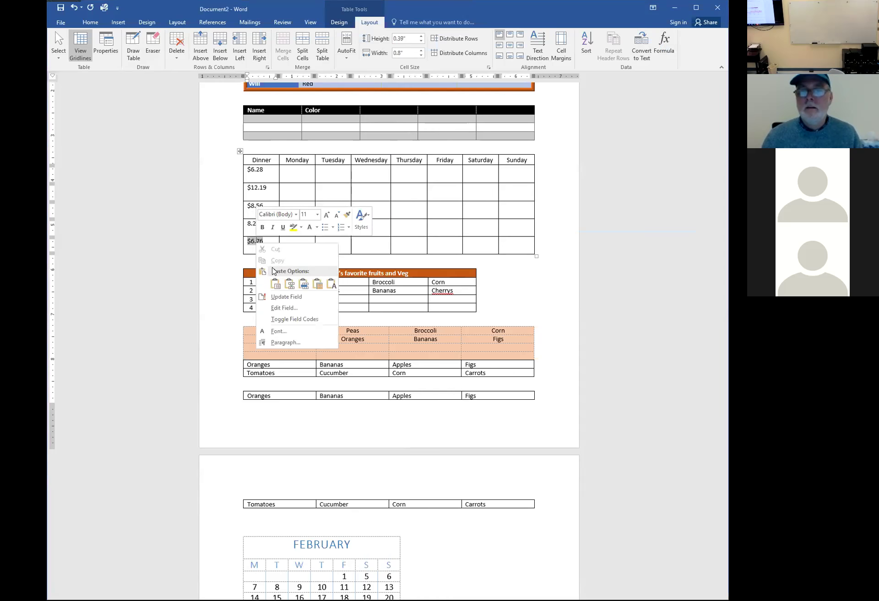
click(281, 296)
click(291, 240)
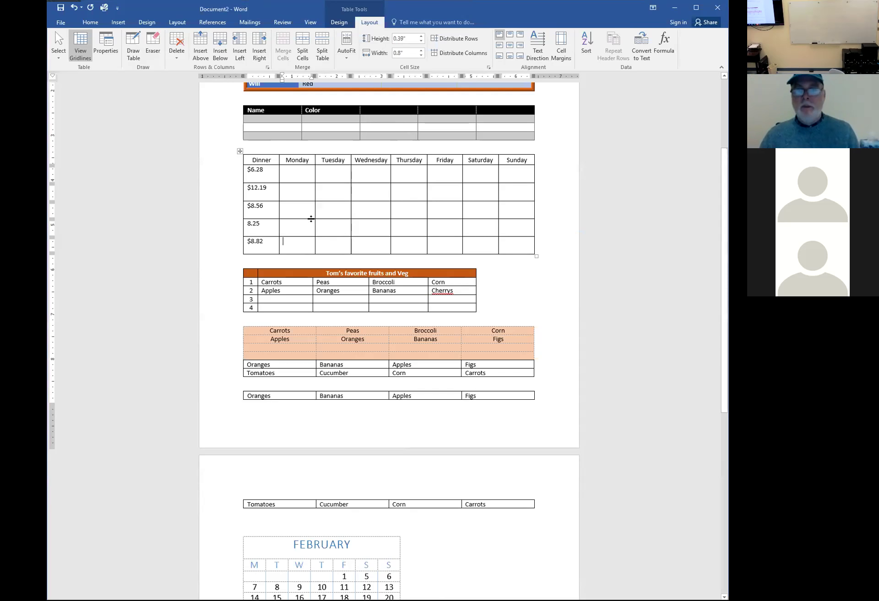
Add a $ sign before 8.25 in the fourth Dinner cell
double_click(253, 223)
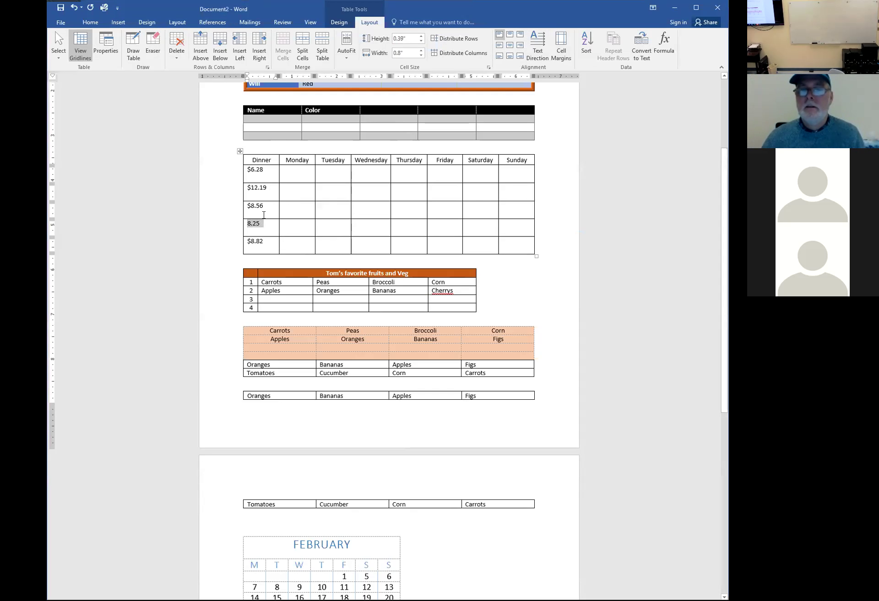
click(248, 224)
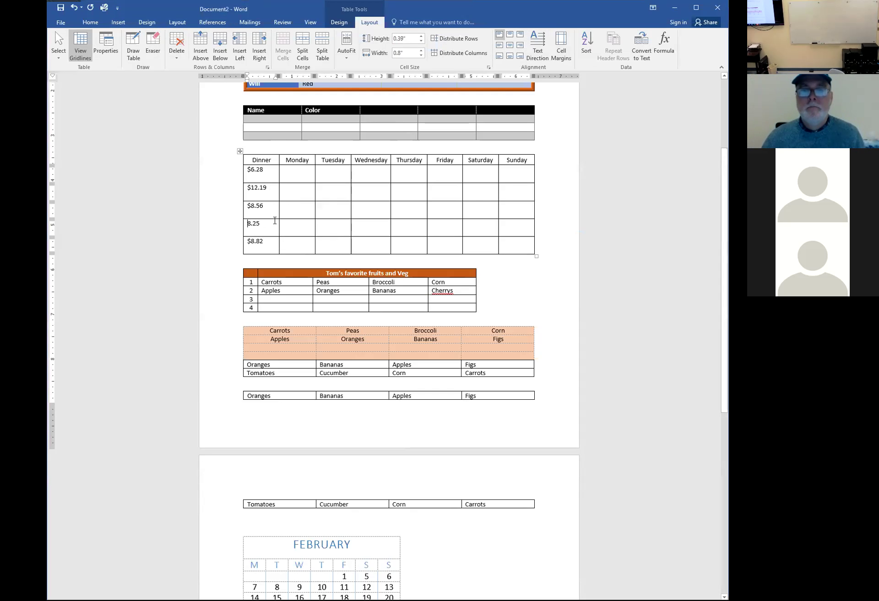
text($)
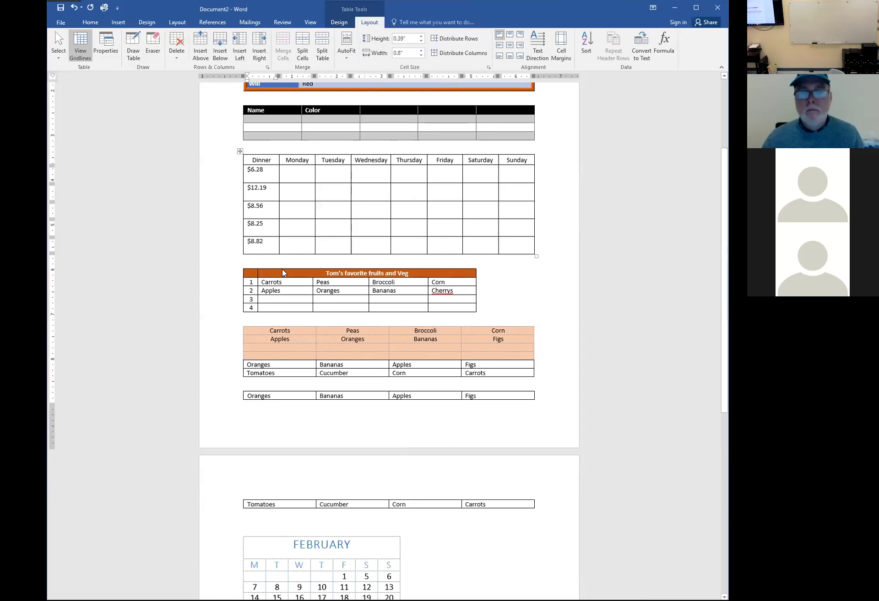
right_click(261, 243)
click(282, 297)
right_click(255, 243)
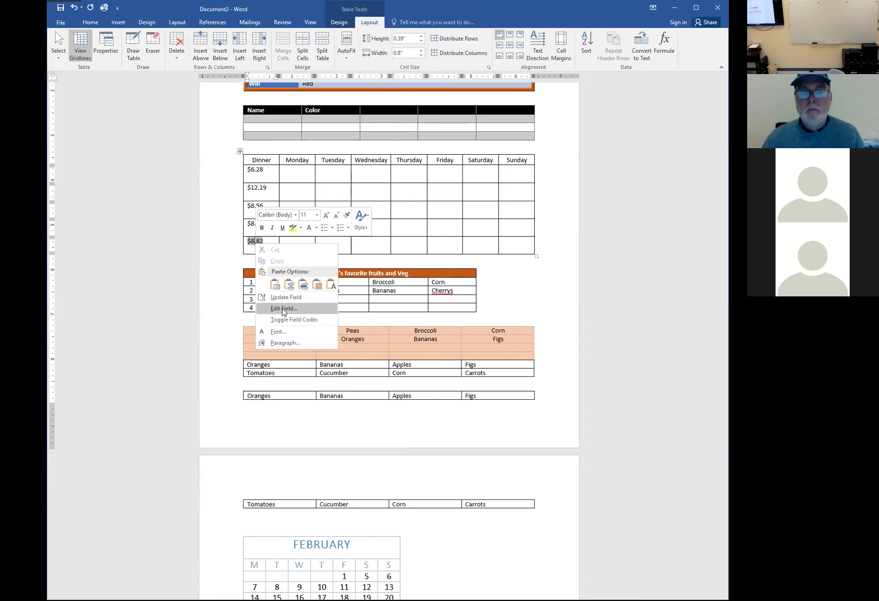
click(283, 309)
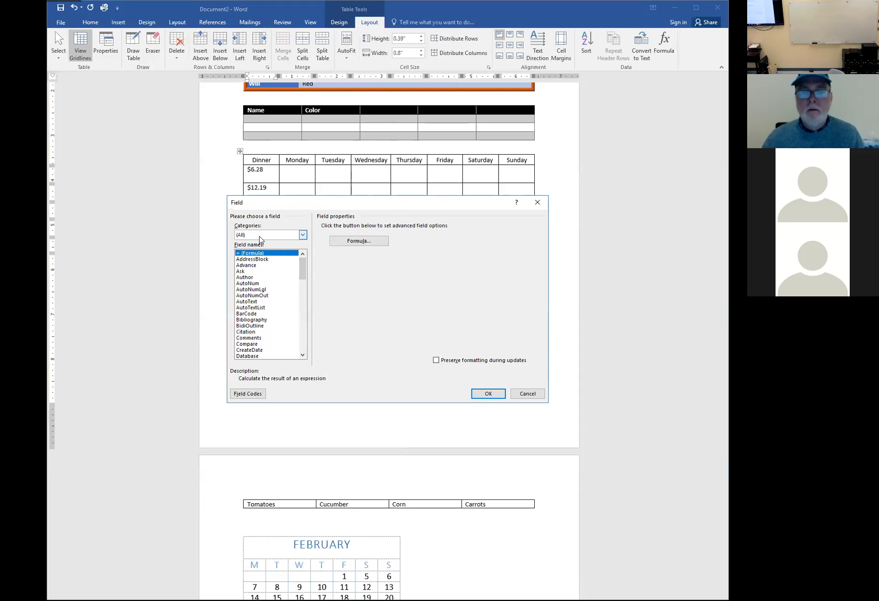
click(360, 242)
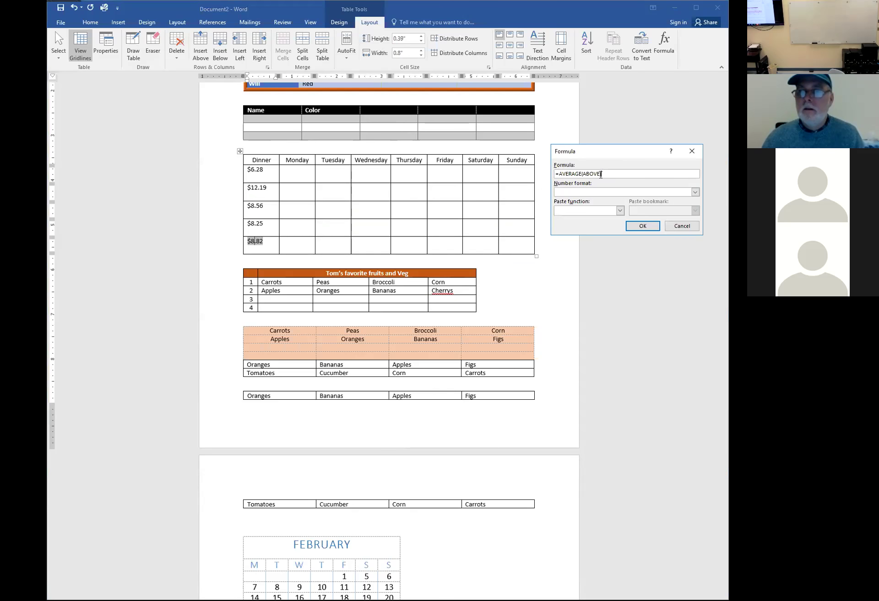
click(642, 227)
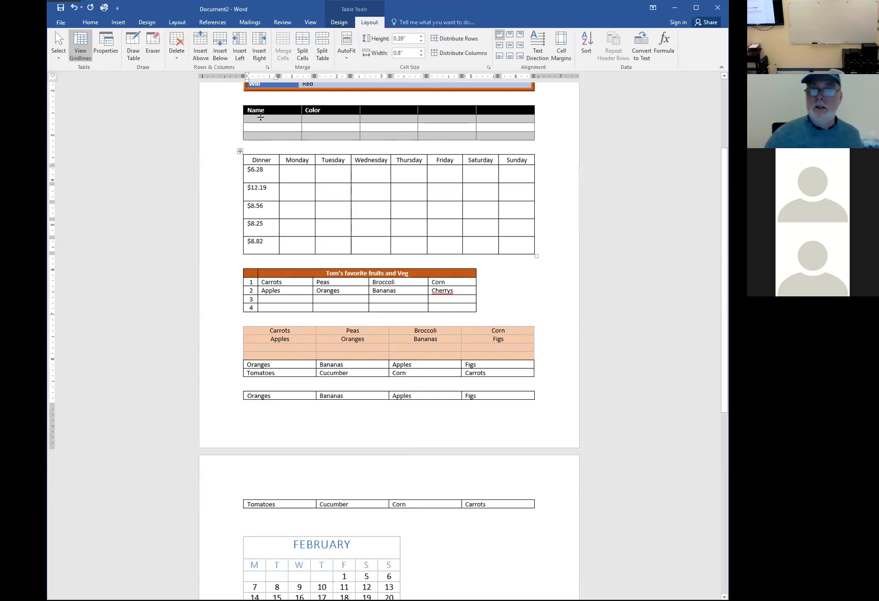
scroll(310, 192, down, 3)
scroll(309, 192, down, 7)
click(270, 418)
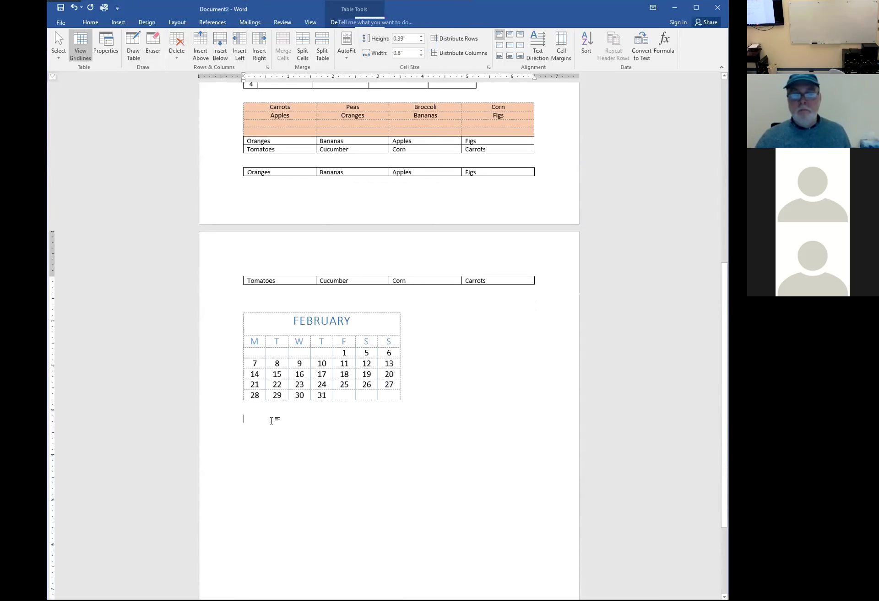
click(119, 22)
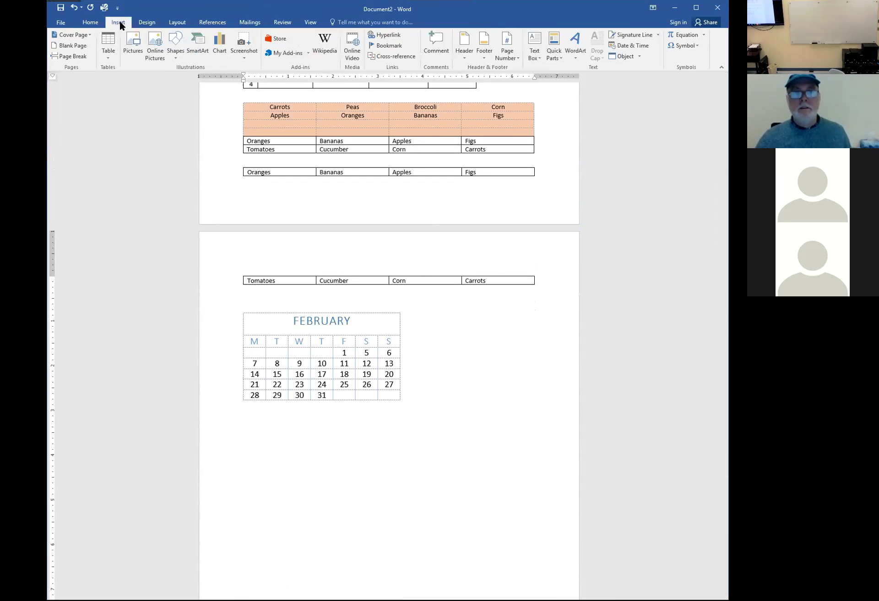
click(105, 58)
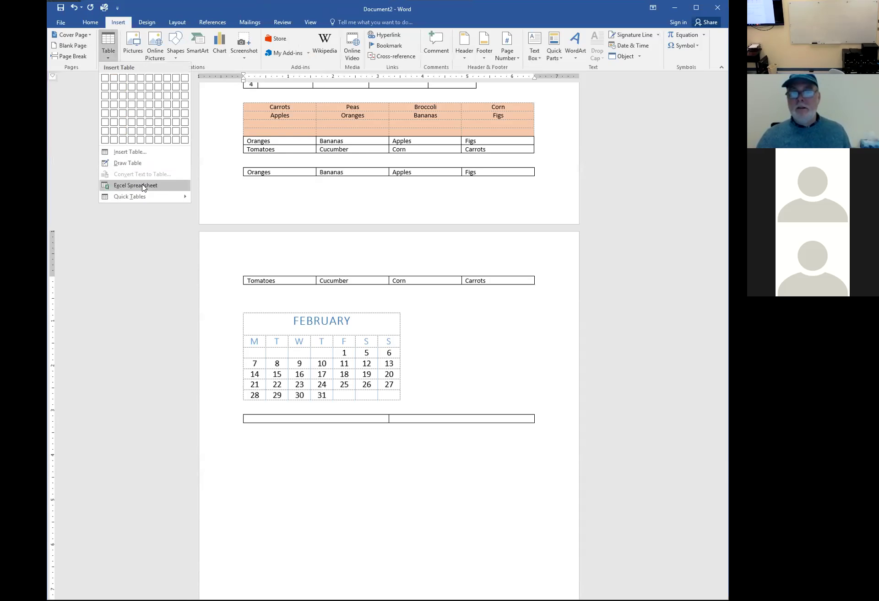
click(306, 446)
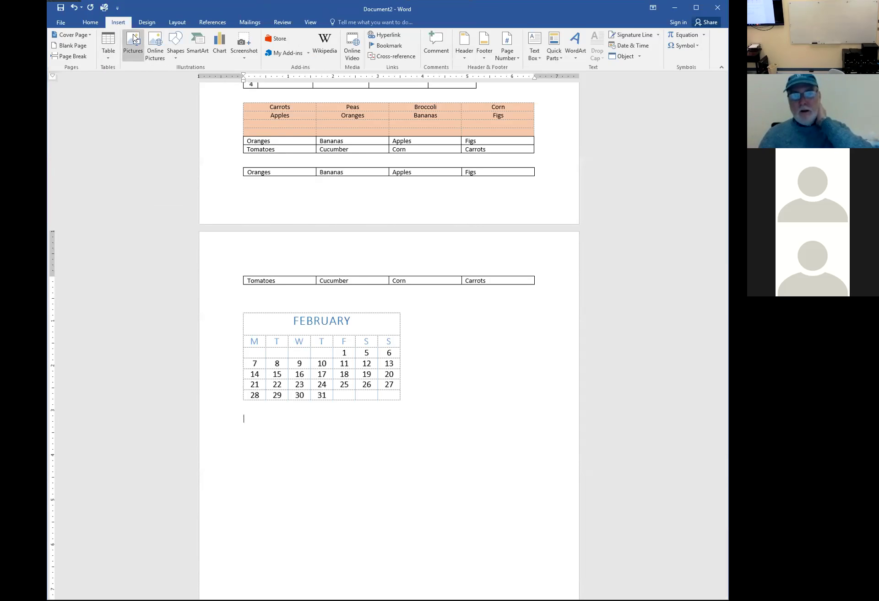
Browse the SmartArt categories and insert a three-segment Segmented Cycle graphic below the February calendar
click(197, 50)
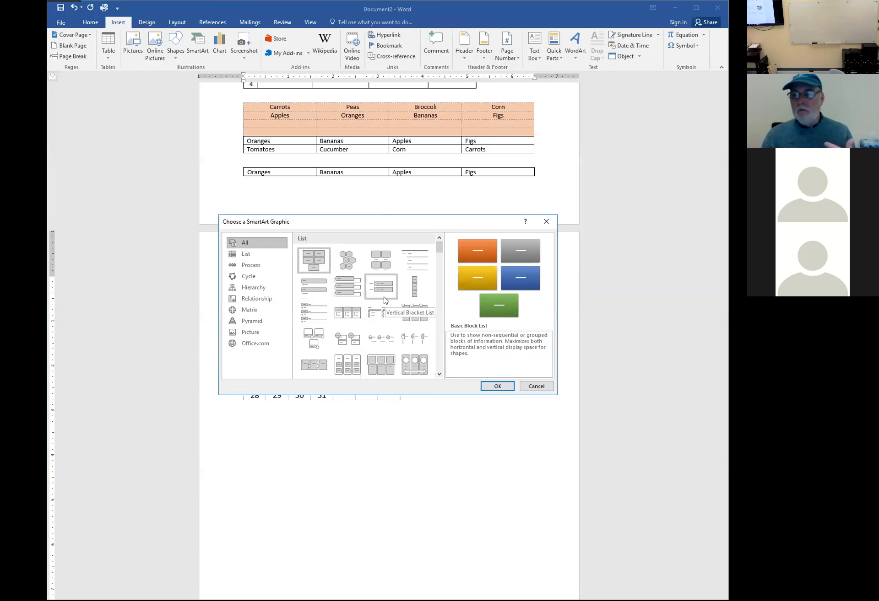
click(253, 276)
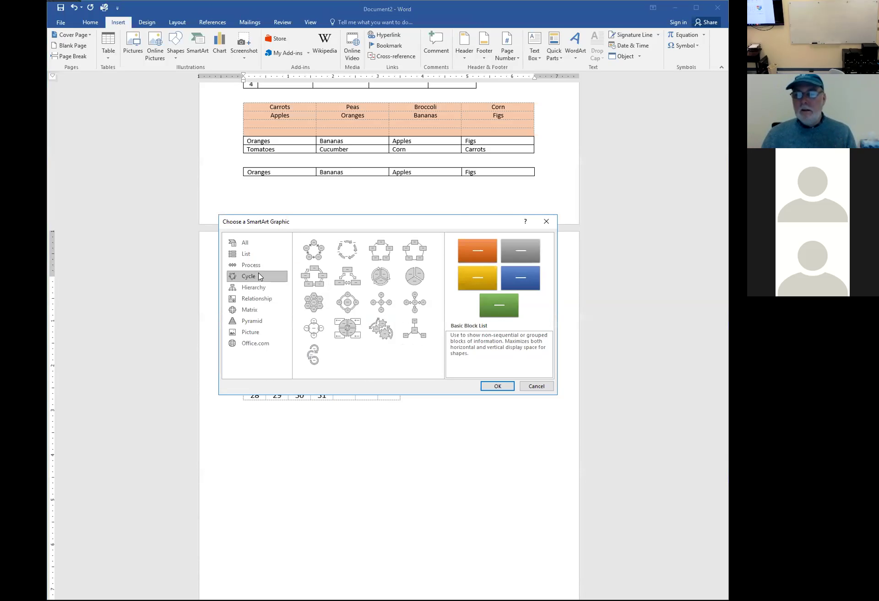
click(259, 266)
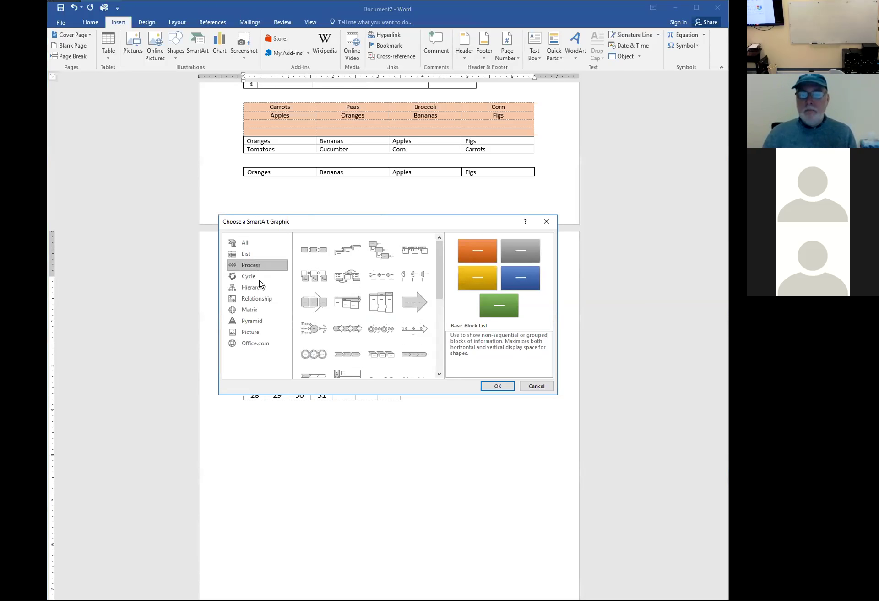
click(258, 321)
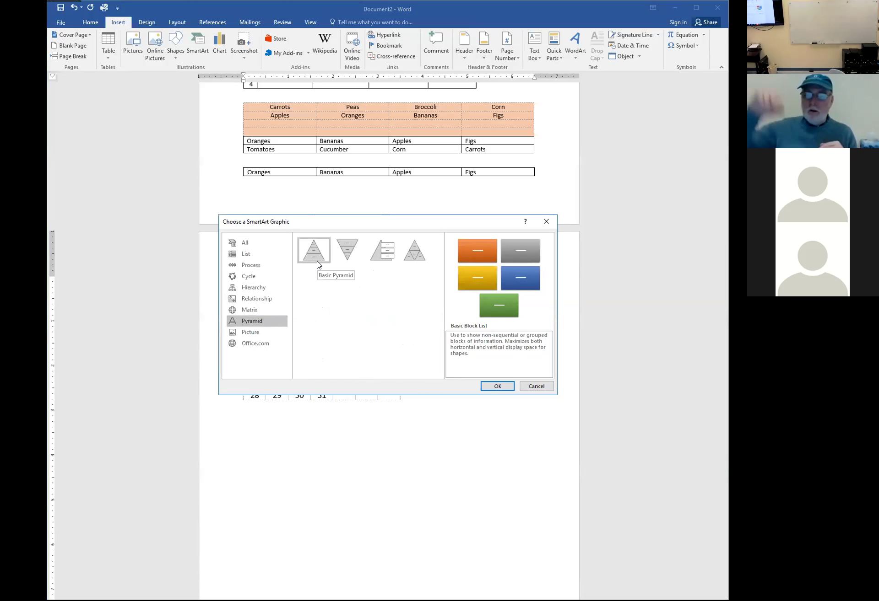
click(254, 334)
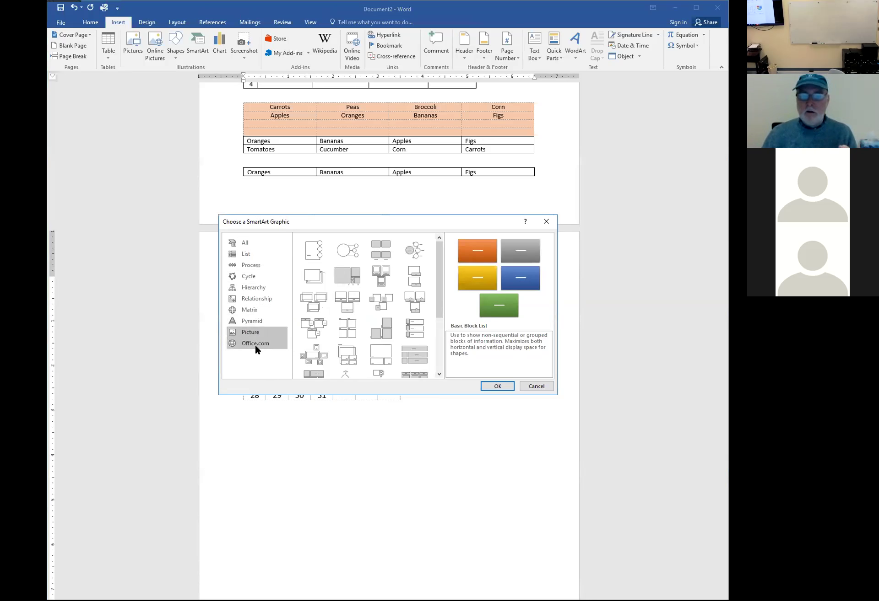
click(248, 344)
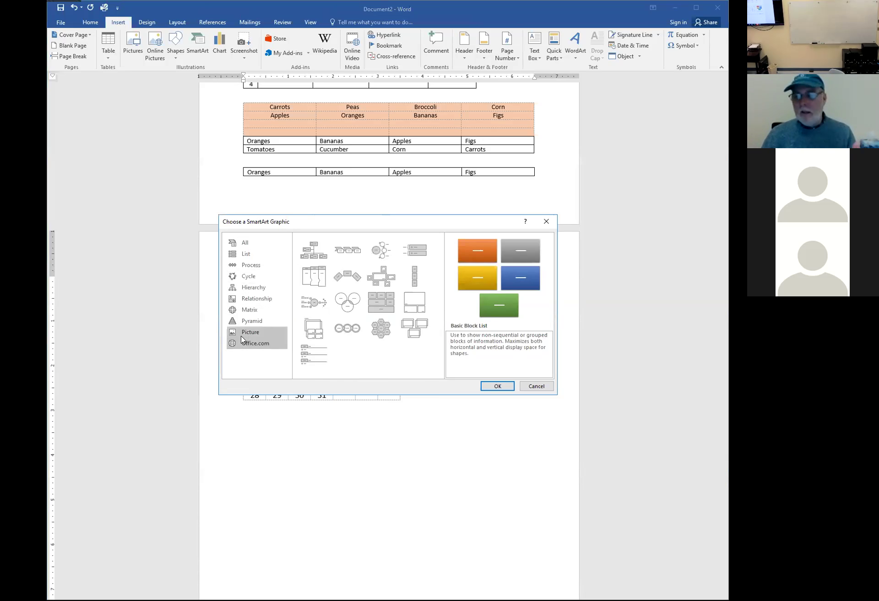
click(254, 277)
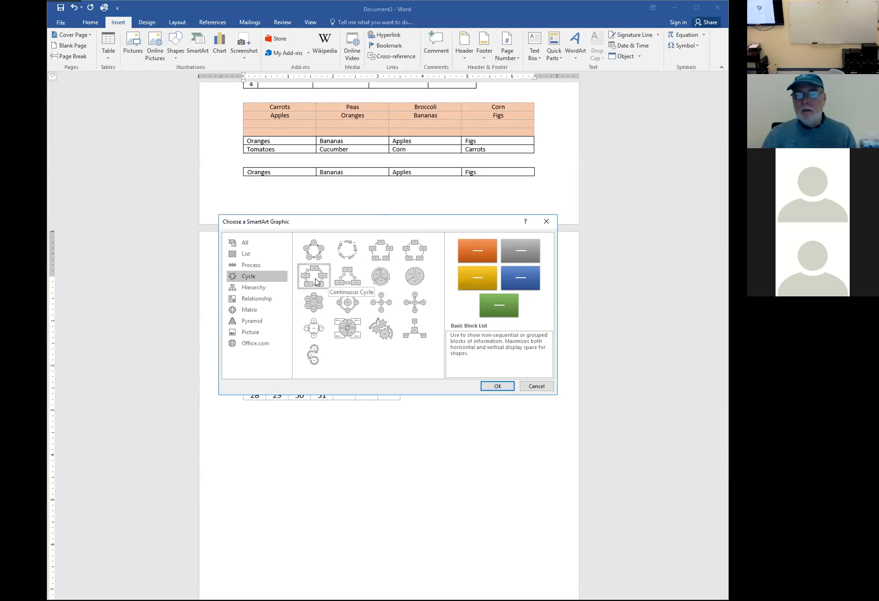
click(379, 281)
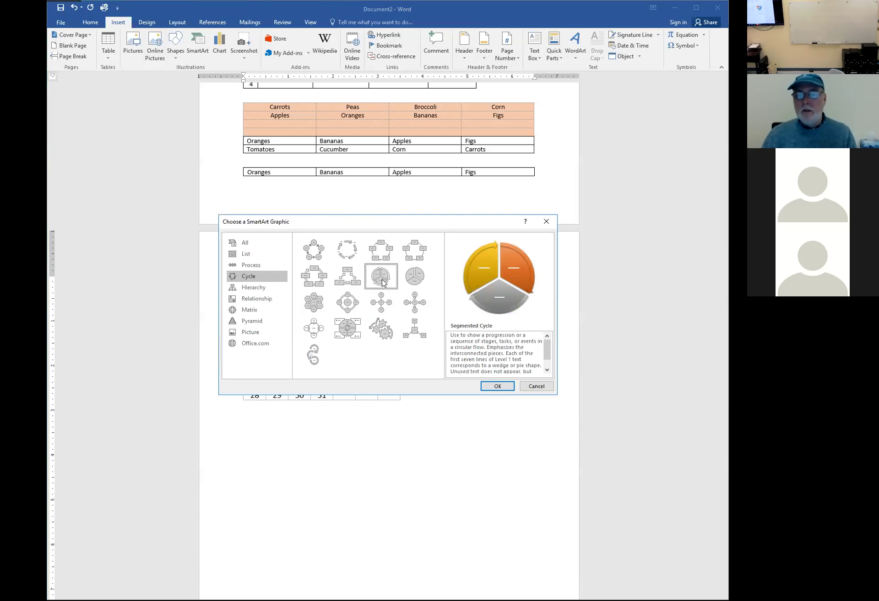
click(495, 387)
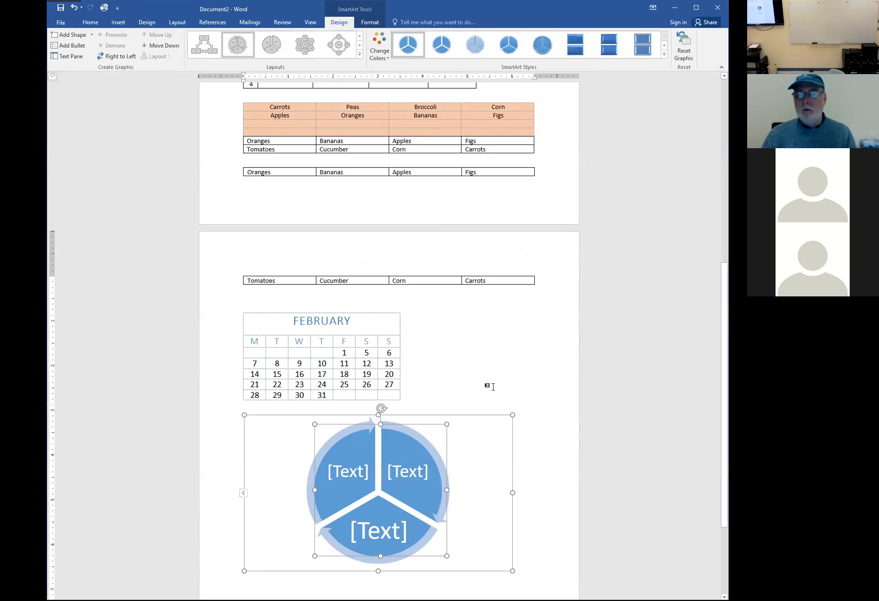
Label the three cycle segments Plant, Animals and Fertilize
scroll(517, 366, down, 3)
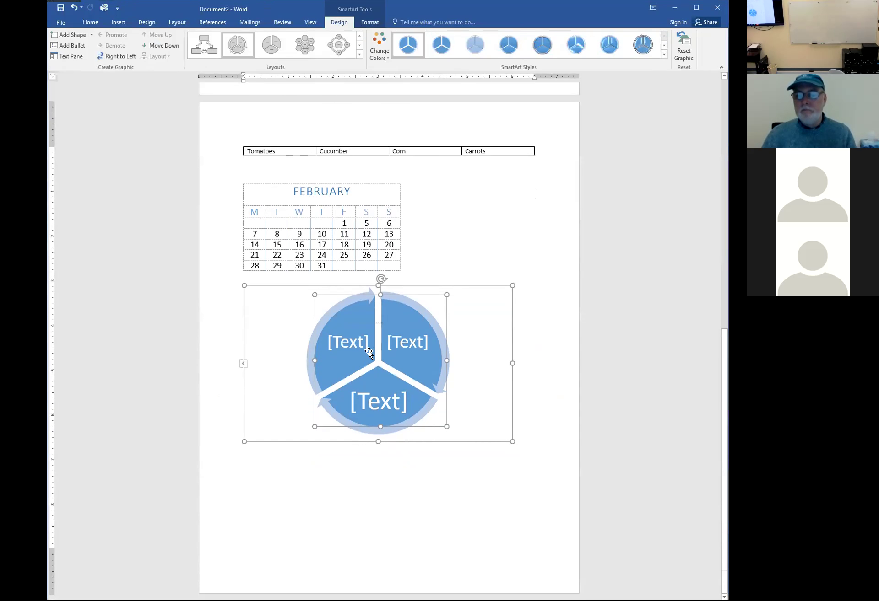
click(354, 344)
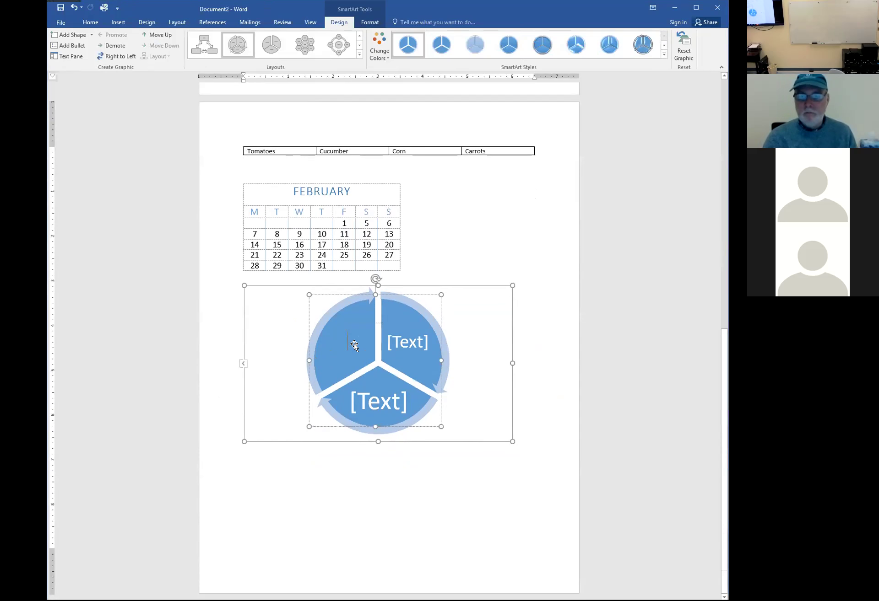
text(Plant)
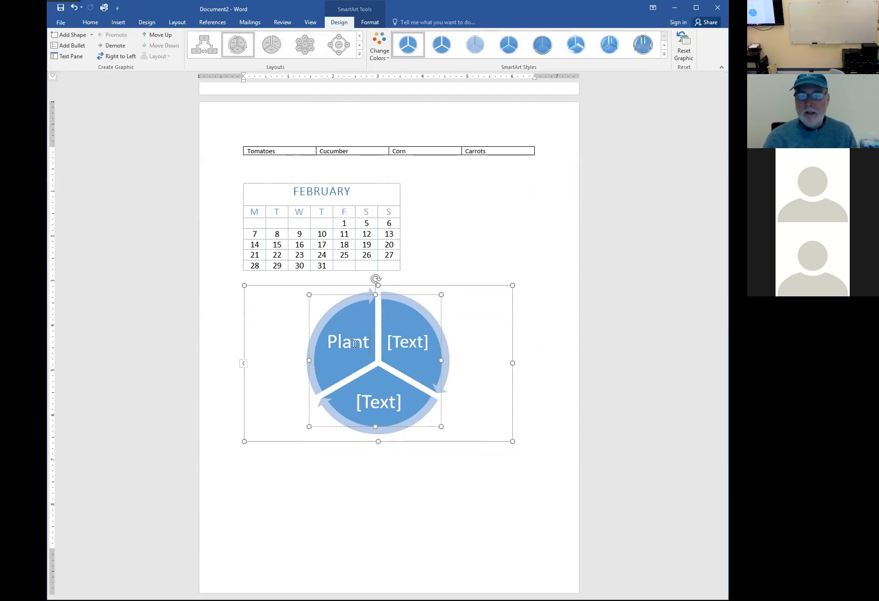
click(414, 344)
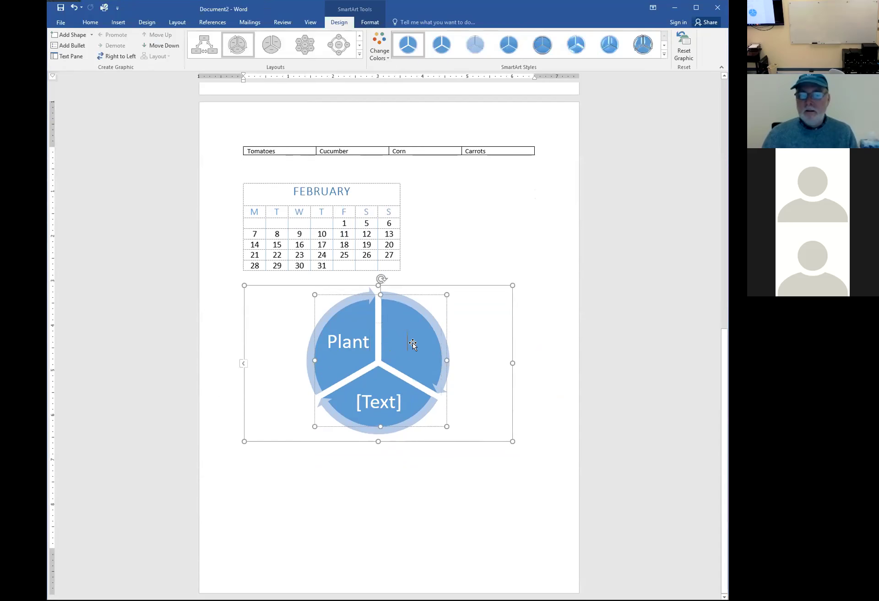
text(Animals)
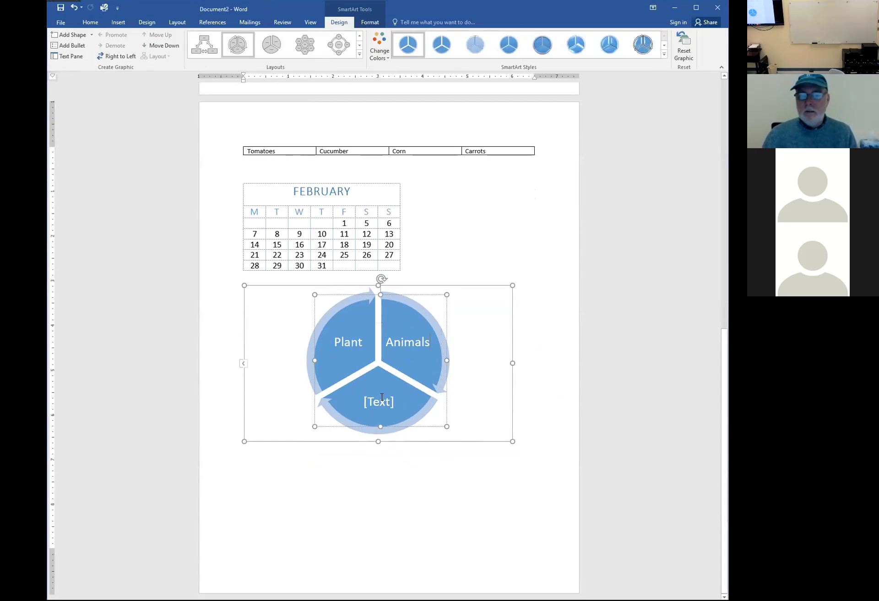
click(396, 400)
text(Fertilize)
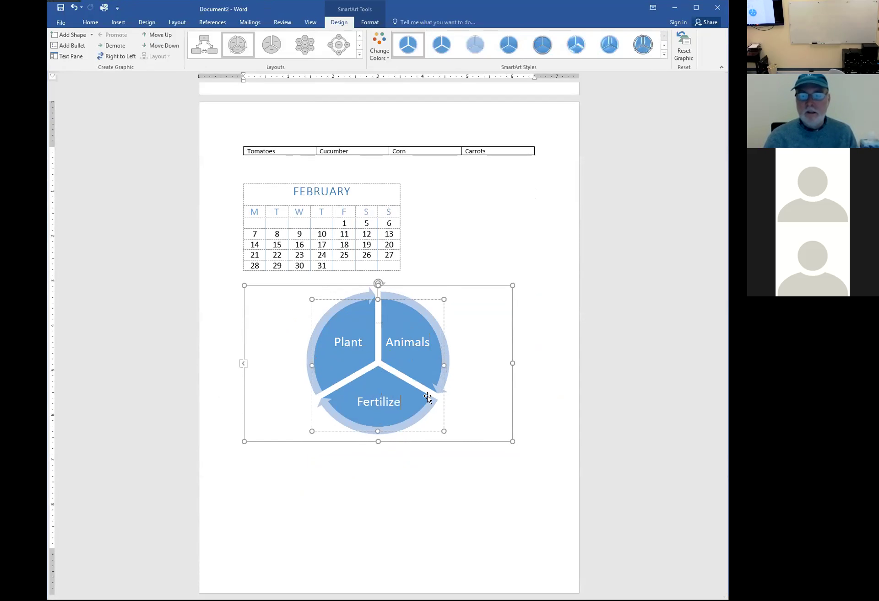
click(362, 349)
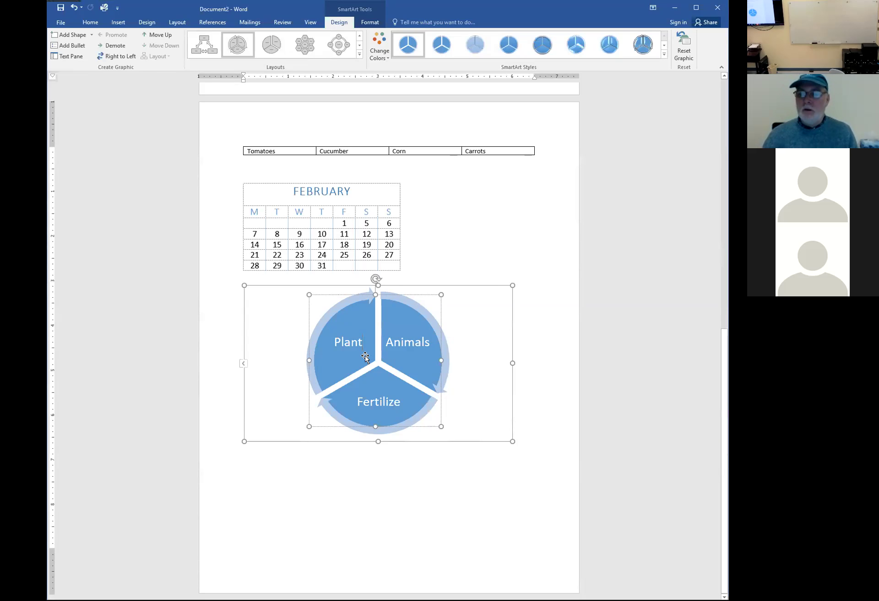
Below the cycle graphic, bring up the SmartArt chooser's Hierarchy layouts
click(384, 464)
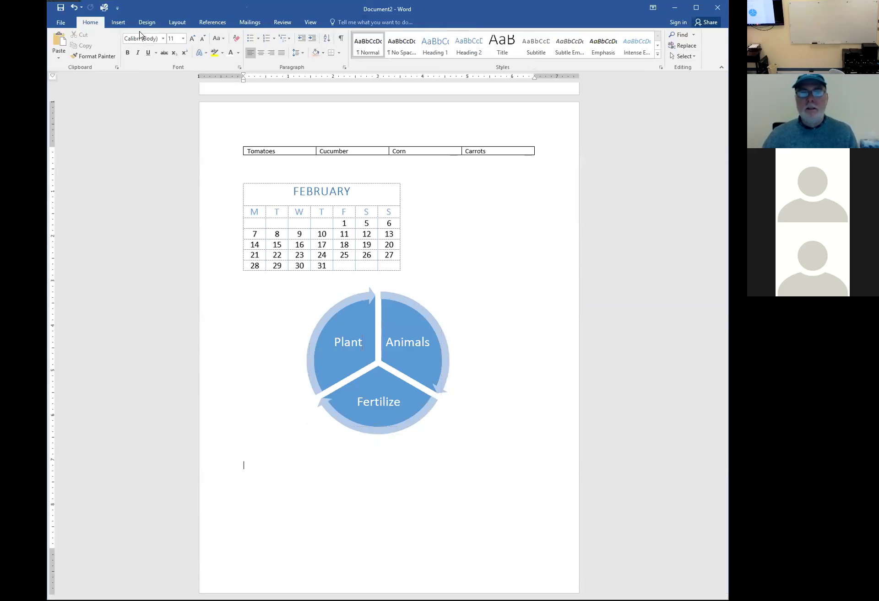
click(118, 22)
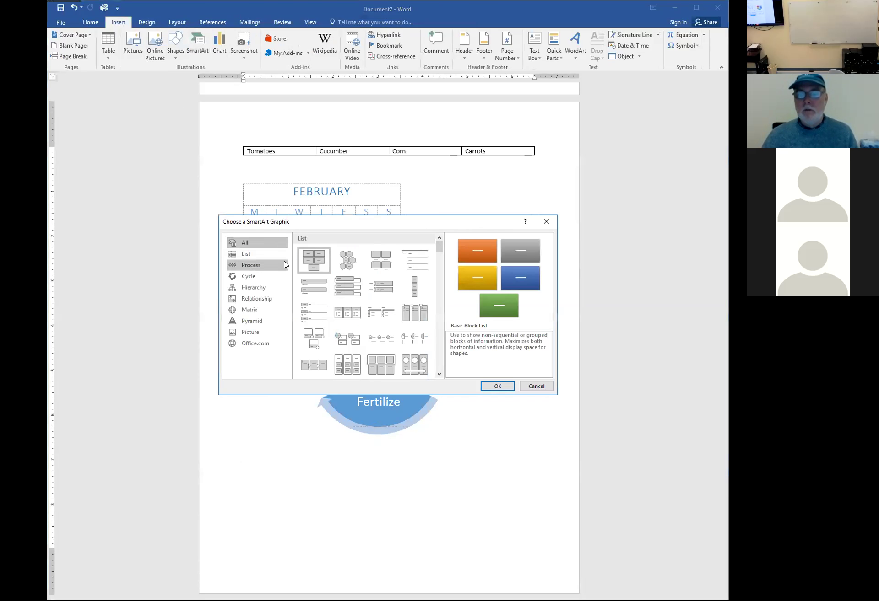
click(257, 287)
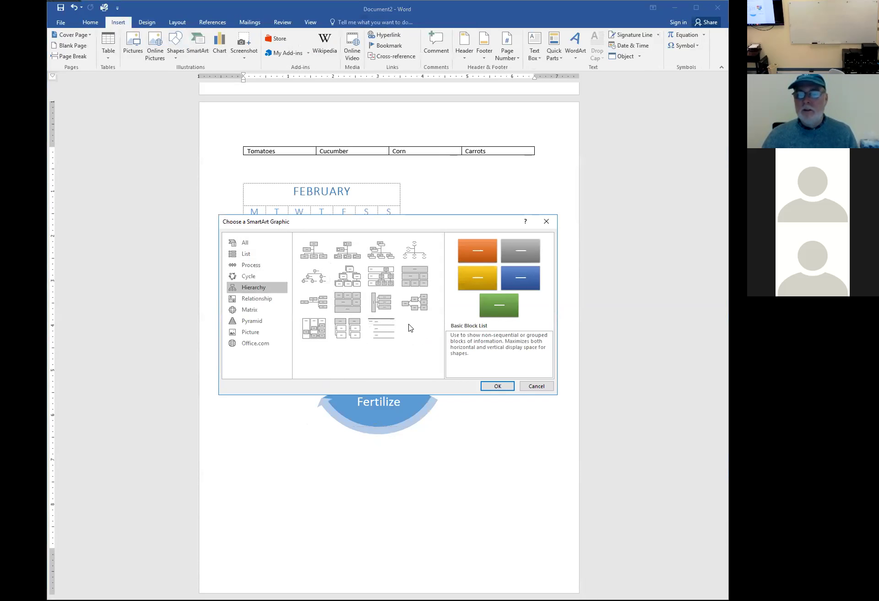
Insert an Organization Chart SmartArt and label its top box President
click(313, 250)
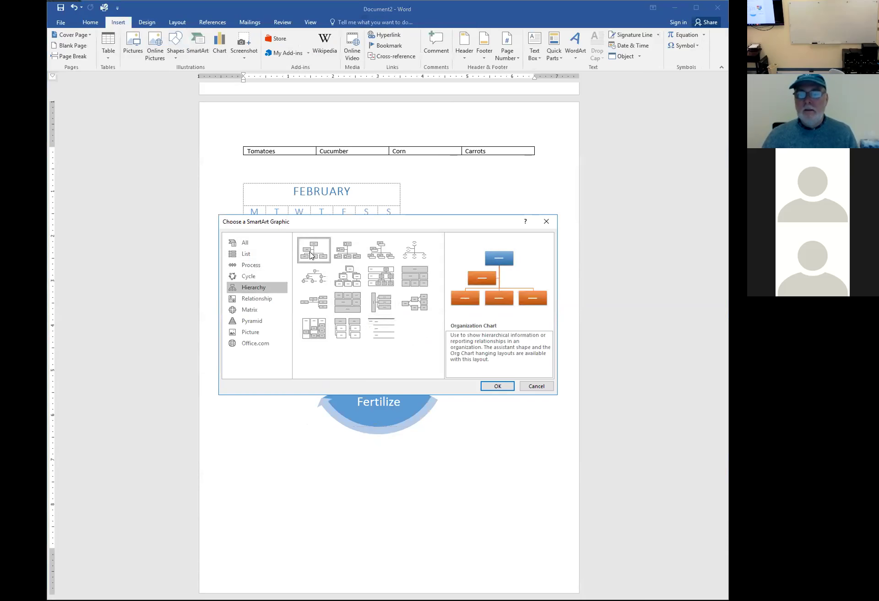
click(501, 387)
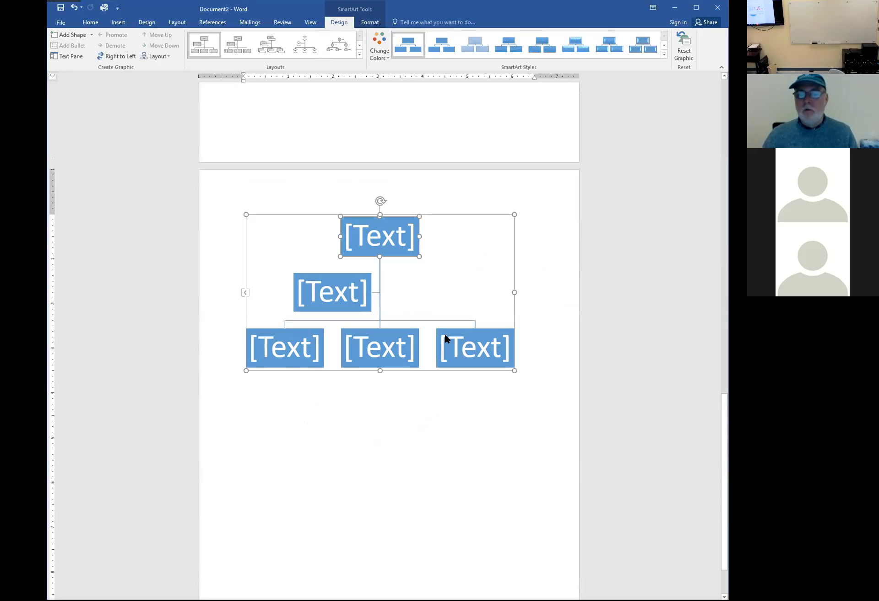
click(386, 244)
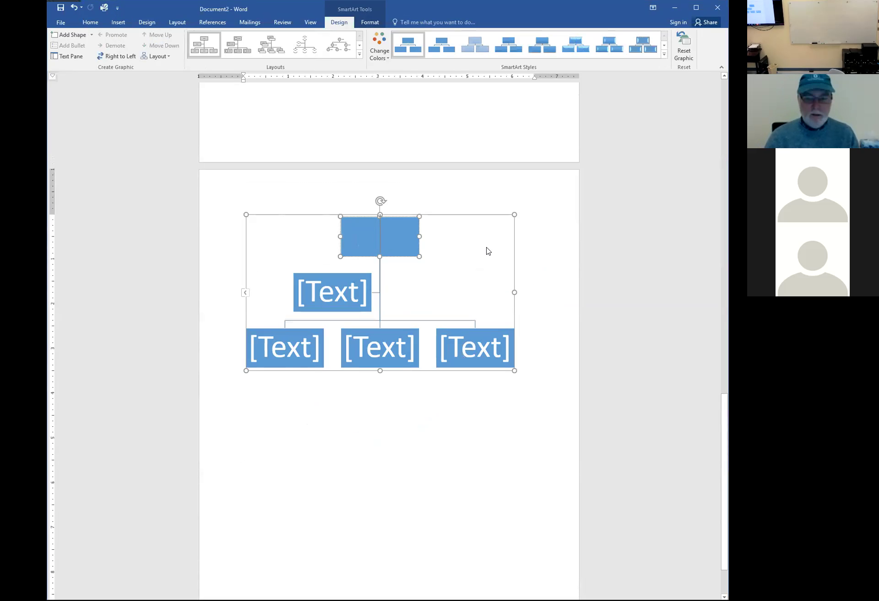
text(President)
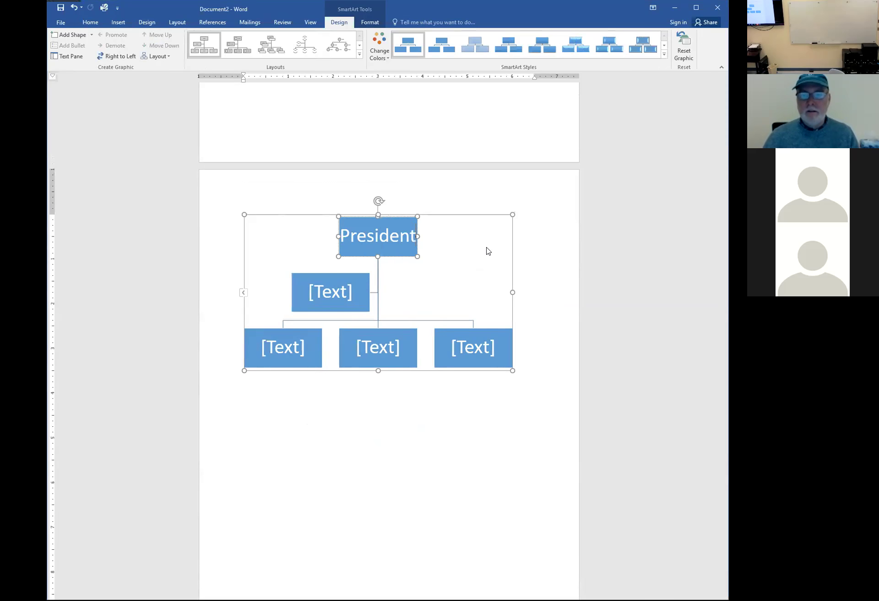
Label the assistant box Assistant President and the three bottom boxes Department Chair
click(345, 293)
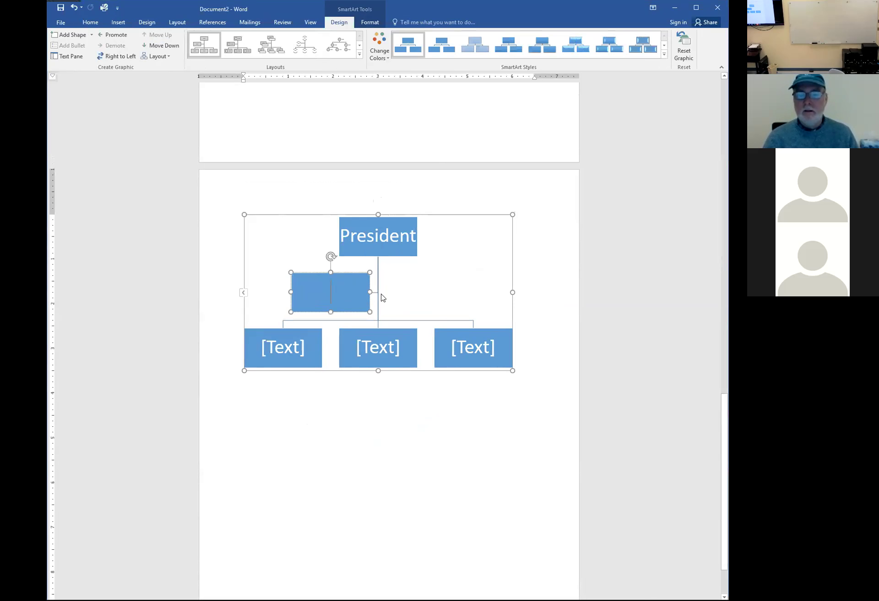
text(Assist)
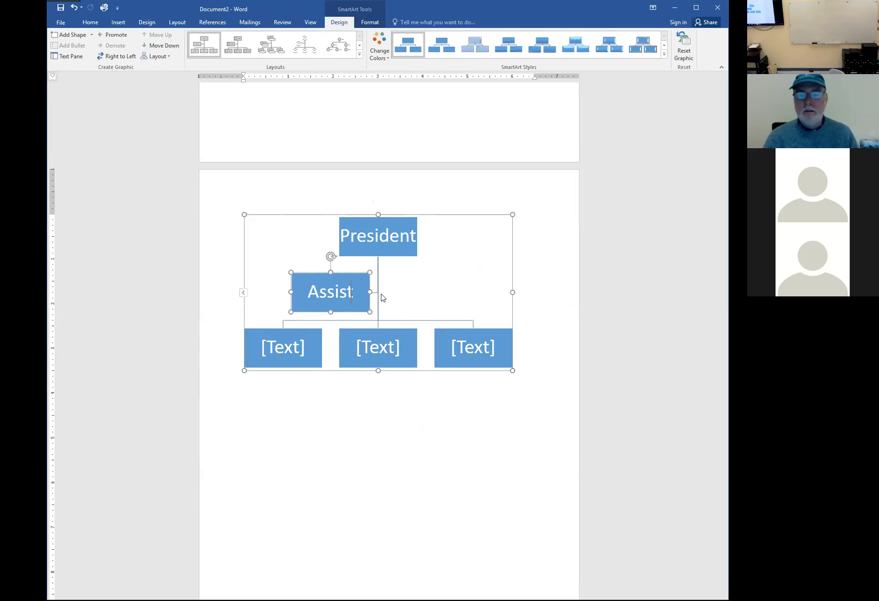
text(ant President)
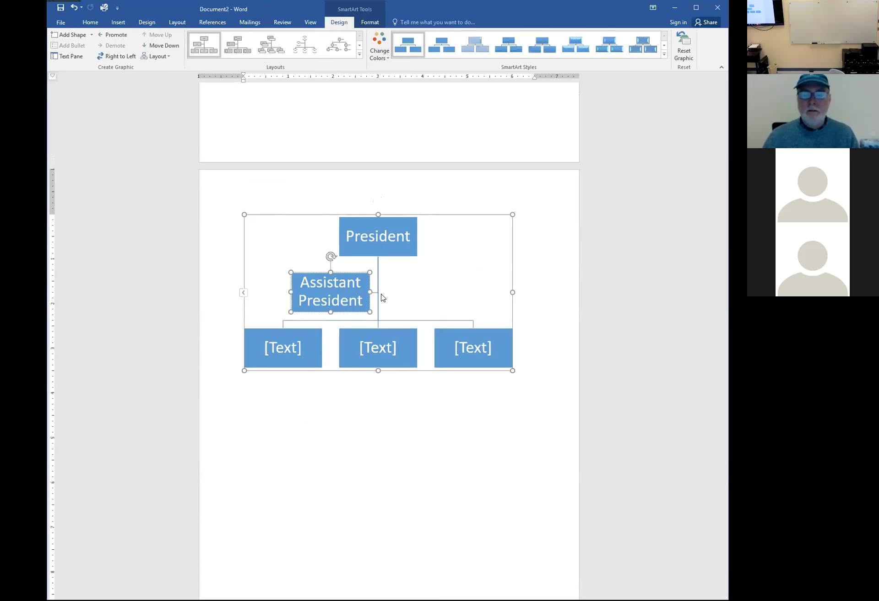
click(278, 342)
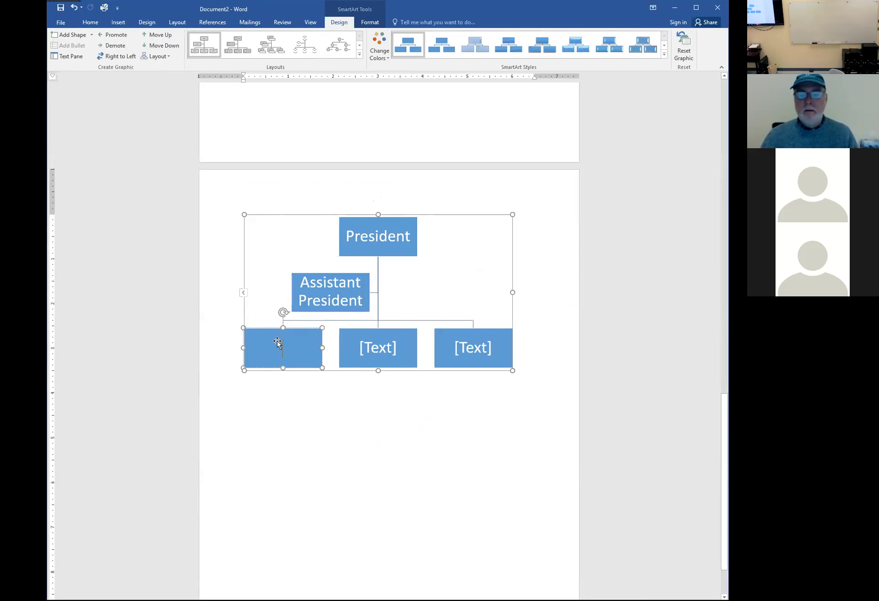
text(Depart)
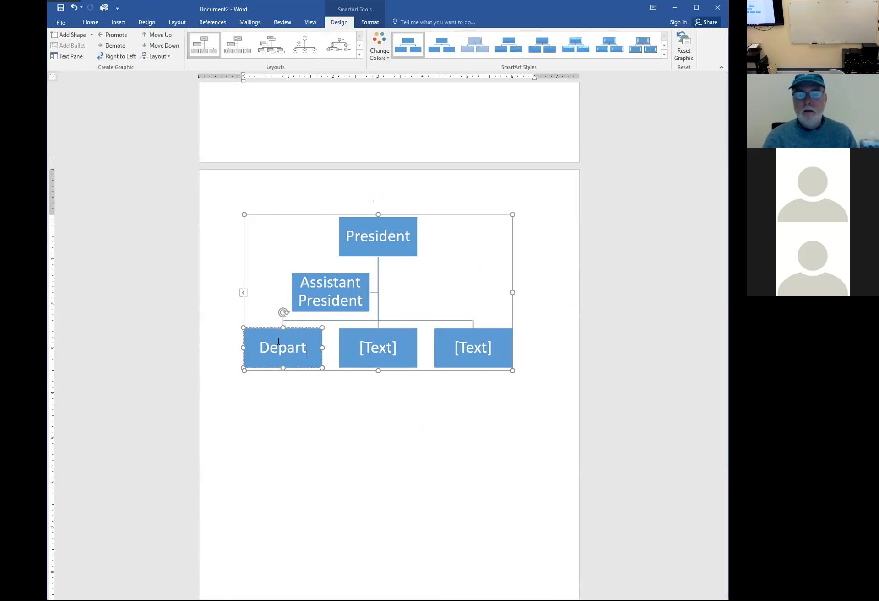
text(ment Chair)
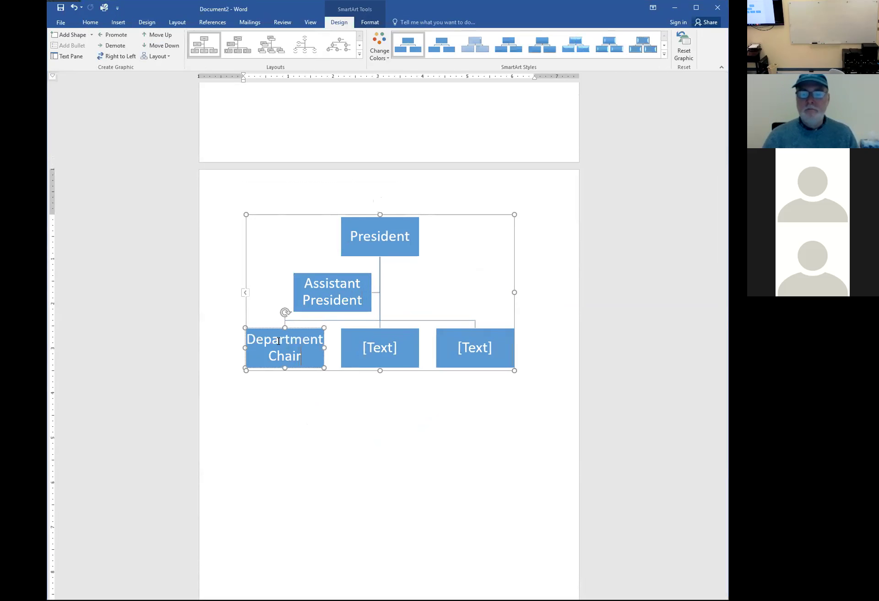
click(369, 347)
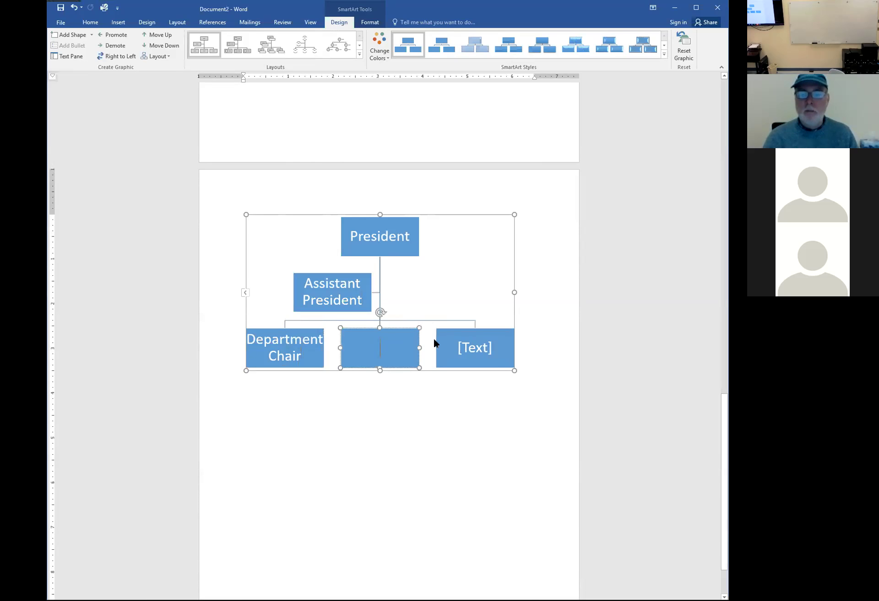
text(Department)
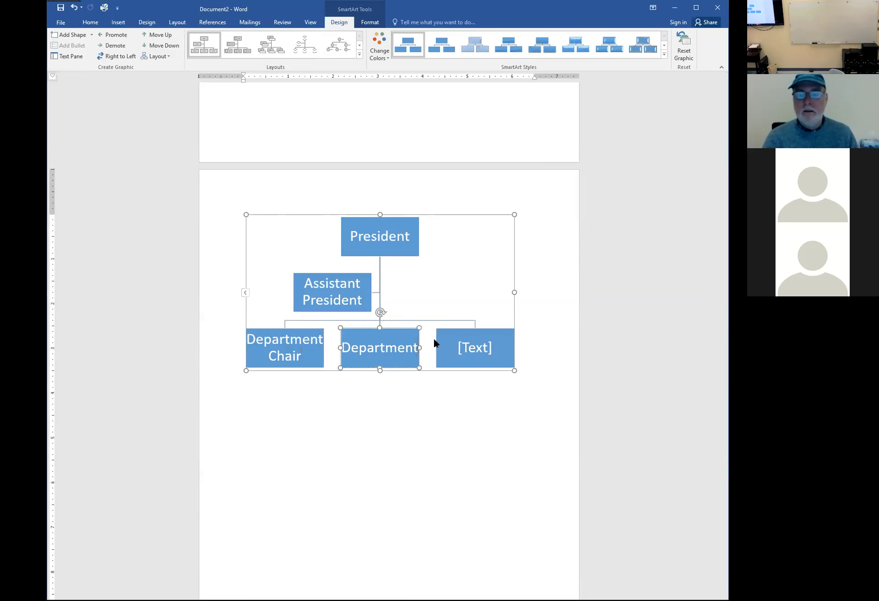
text( Chair)
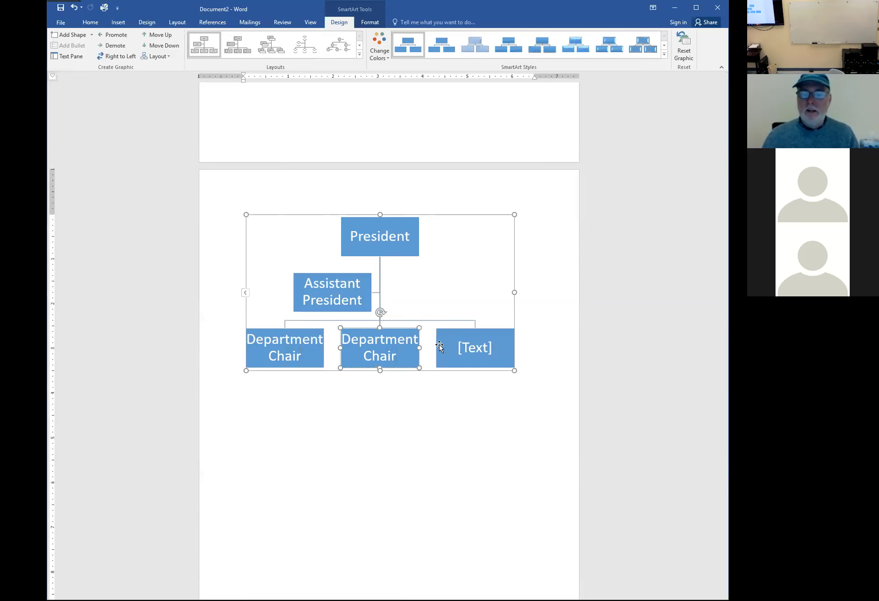
click(466, 351)
text(De)
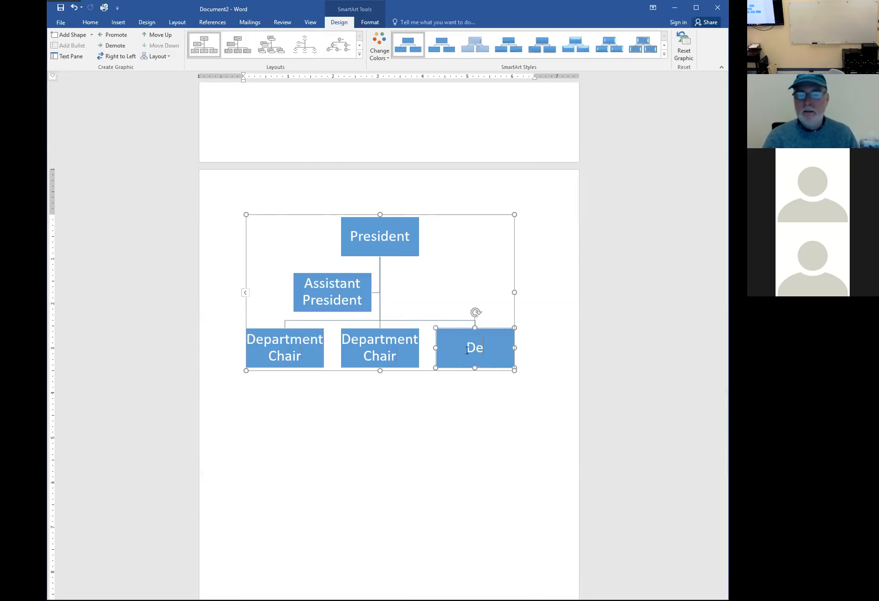
text(partment Chair)
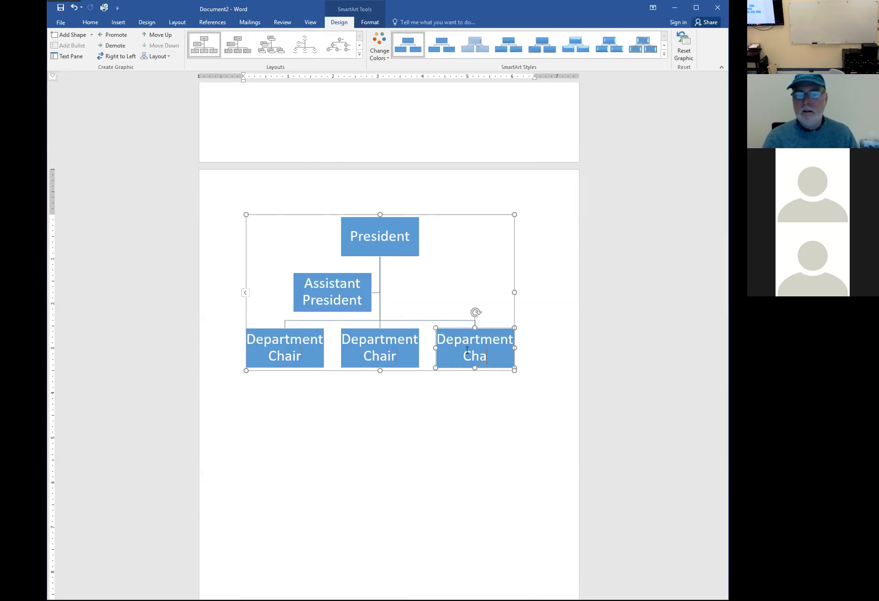
key(Escape)
key(Escape)
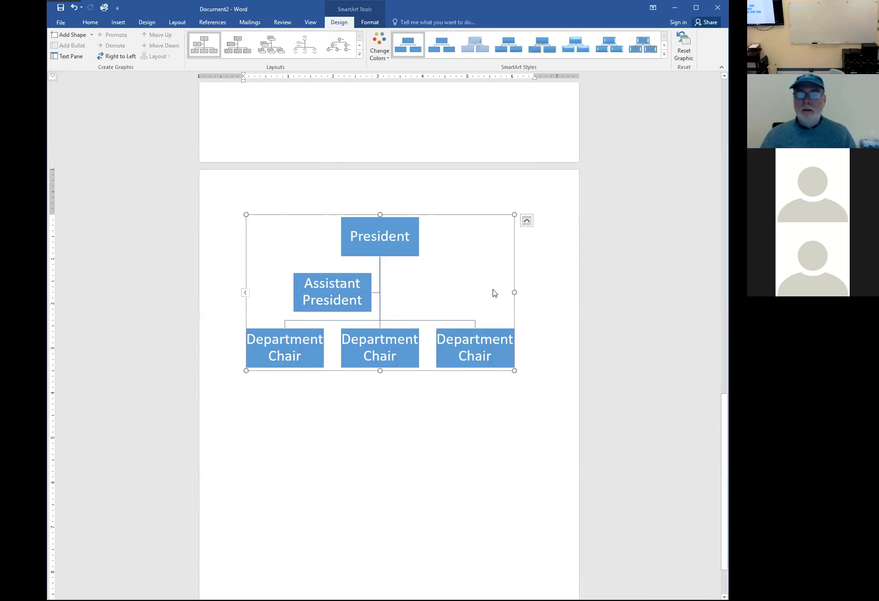
Relabel the top box Chancellor and shorten the assistant box to President, via an interim Vice President
click(322, 285)
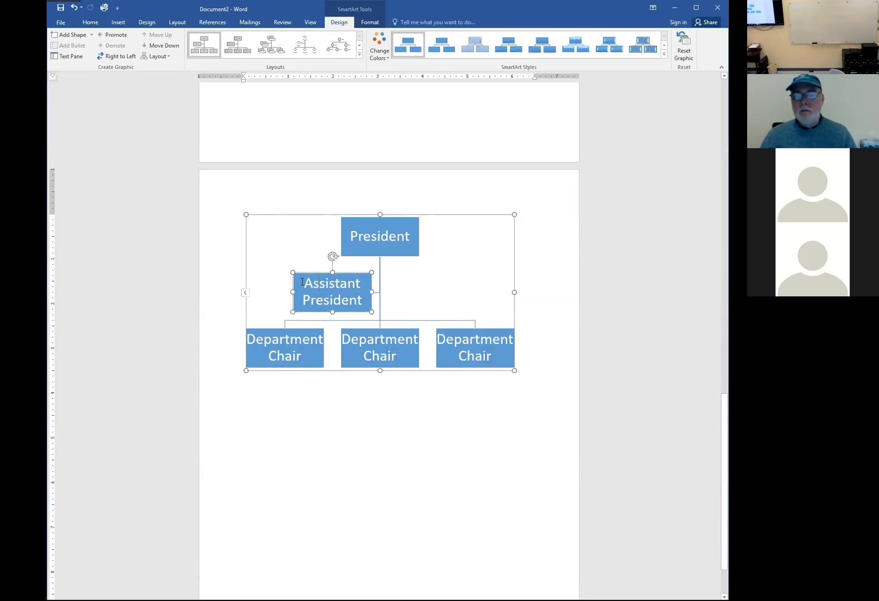
drag(302, 282, 367, 284)
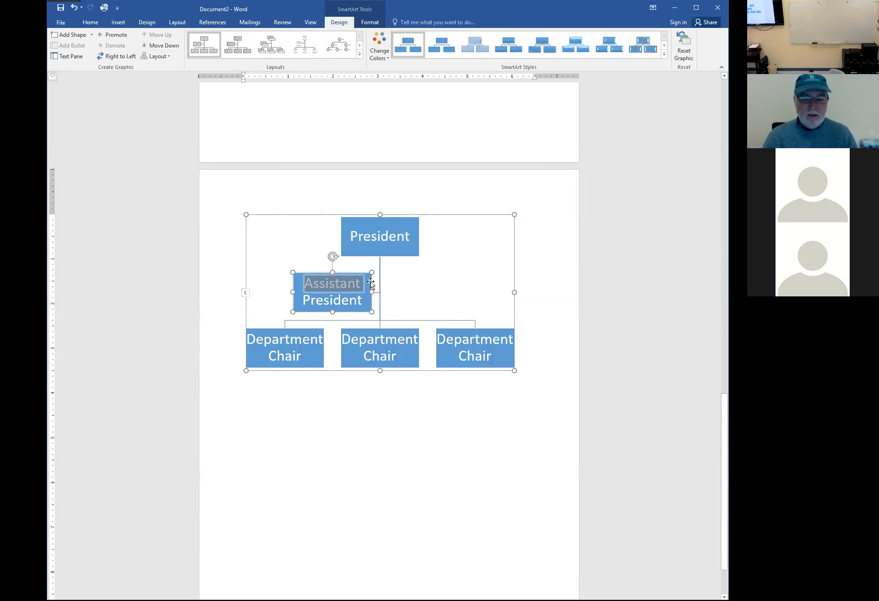
text(Vice)
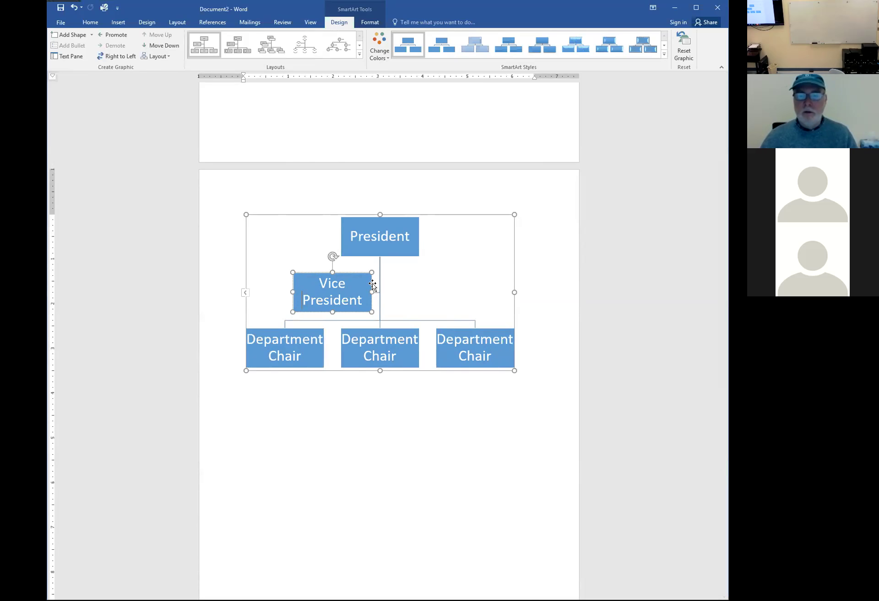
click(364, 316)
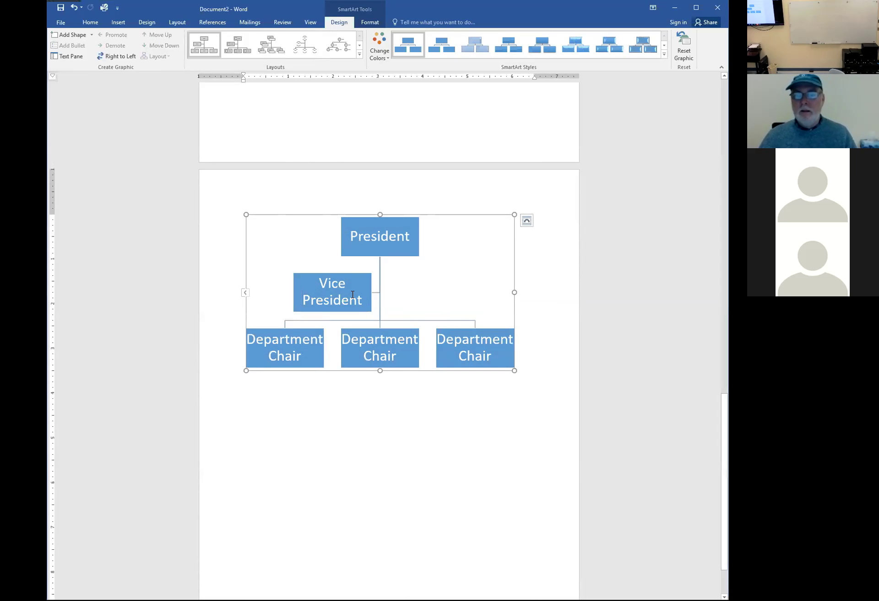
click(368, 240)
drag(350, 236, 410, 235)
text(Chancellor)
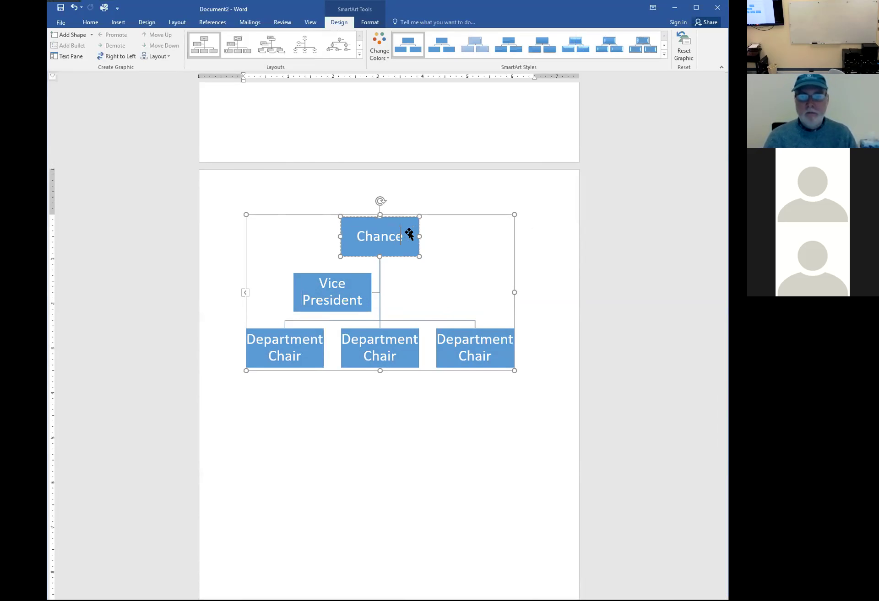
click(355, 279)
key(Delete)
key(BackSpace)
key(BackSpace)
key(BackSpace)
key(BackSpace)
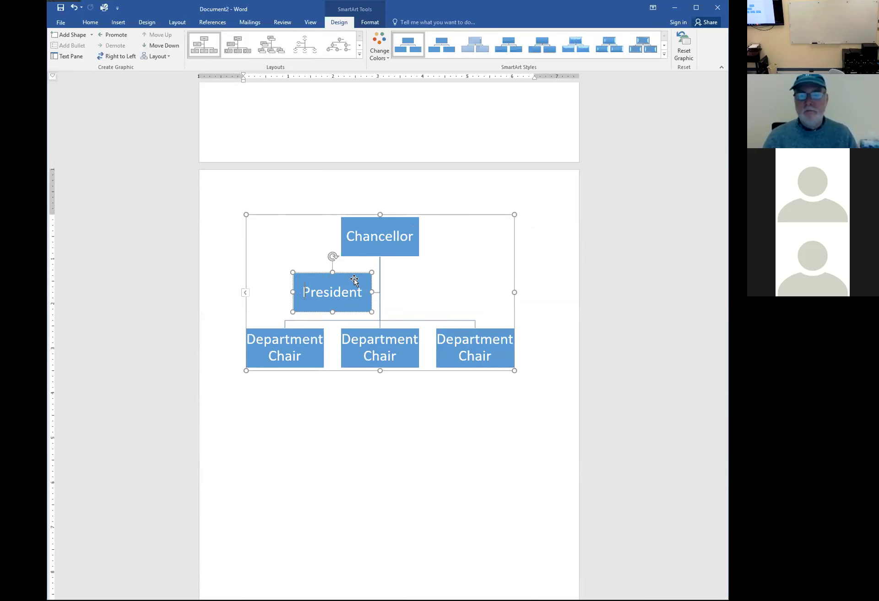
key(Escape)
key(Escape)
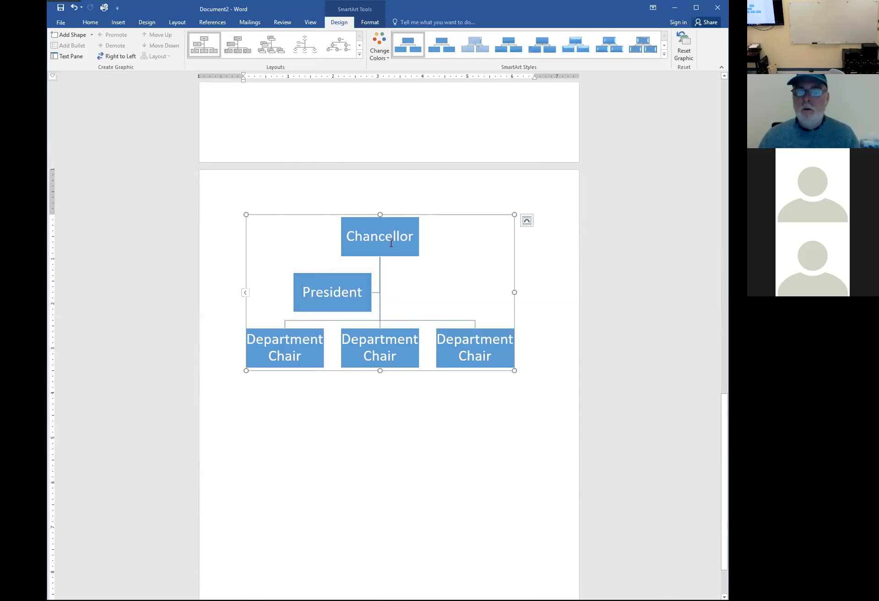
Add two boxes below the middle Department Chair, each labelled with a staff member's name
click(362, 344)
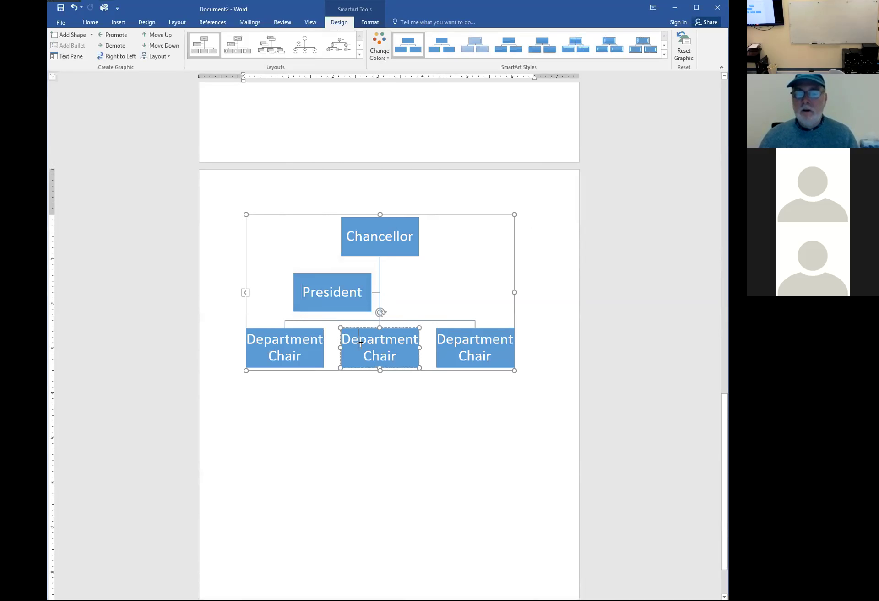
right_click(361, 349)
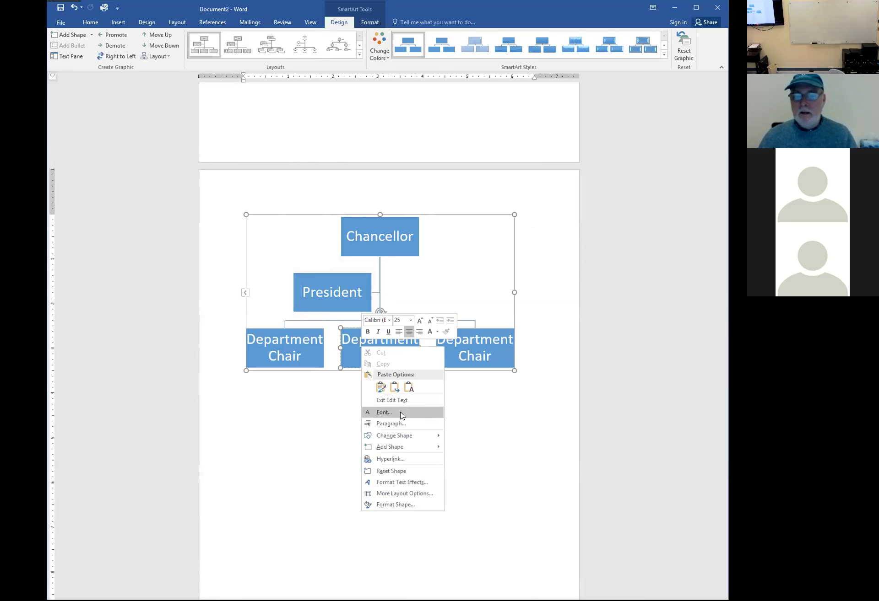
mouse_move(408, 451)
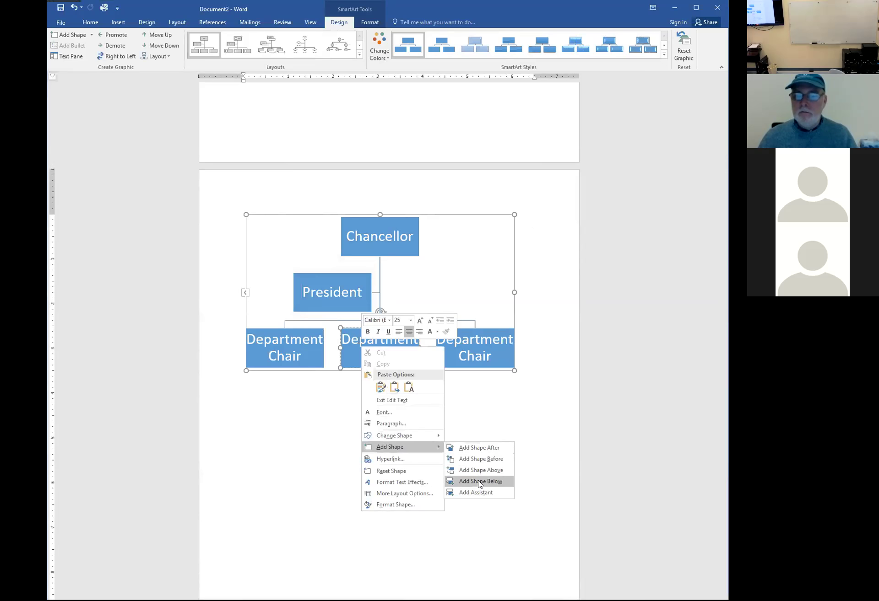
click(479, 481)
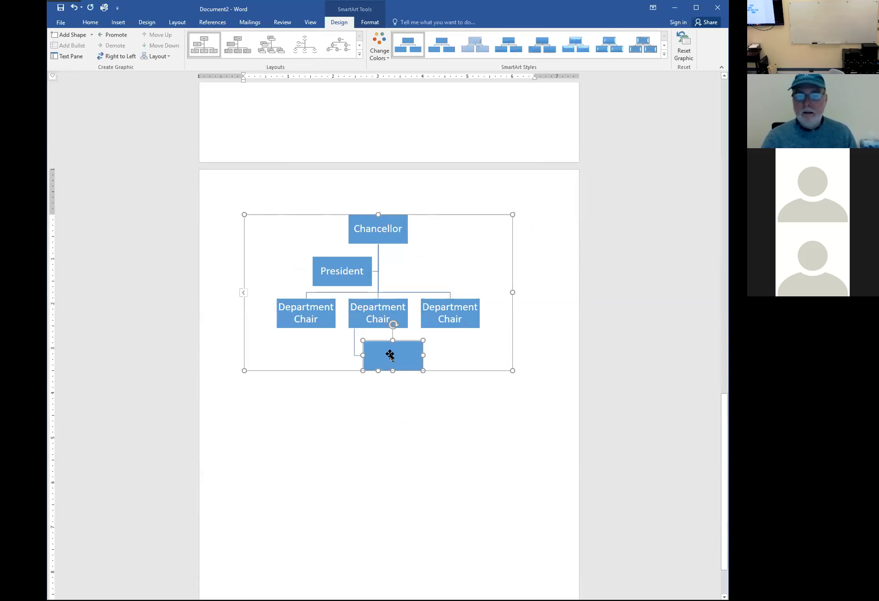
text(Bob Barker)
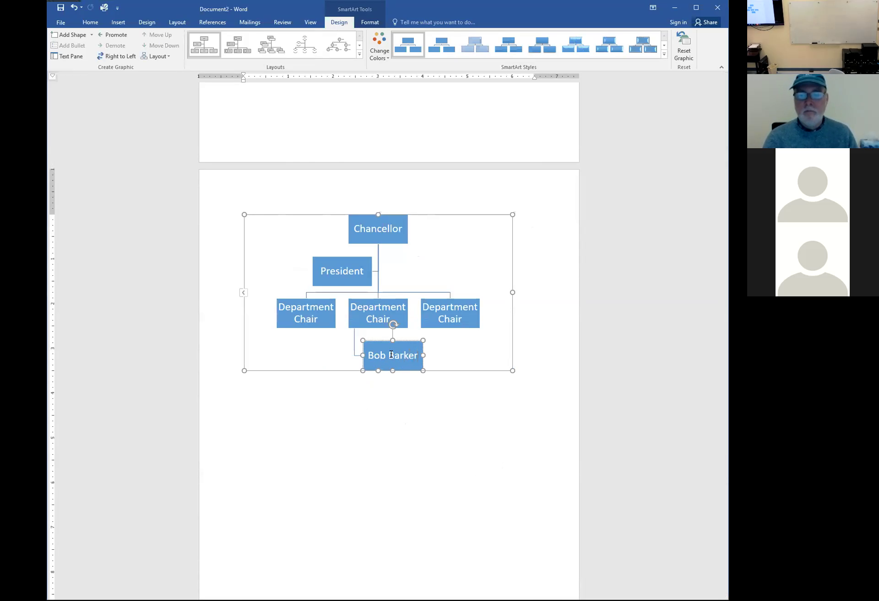
click(378, 312)
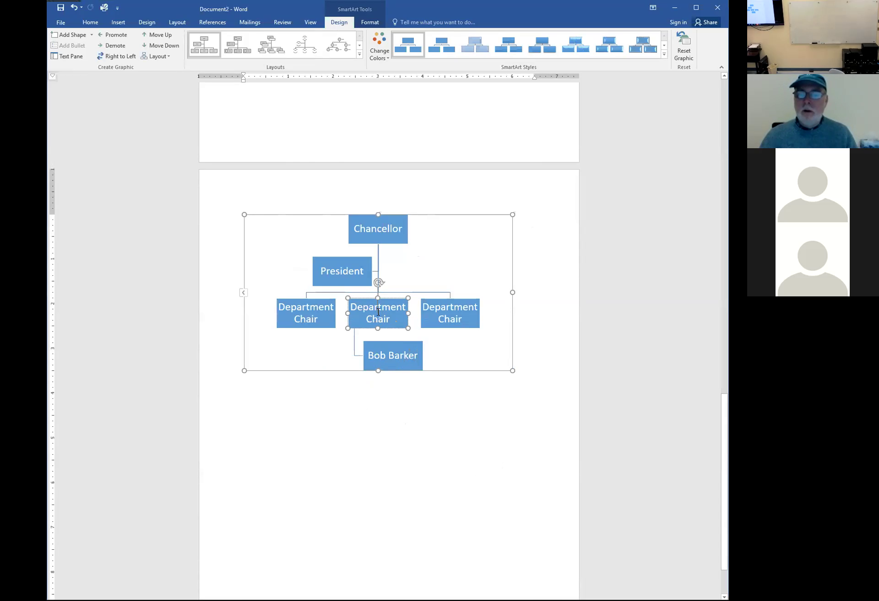
right_click(378, 312)
mouse_move(412, 412)
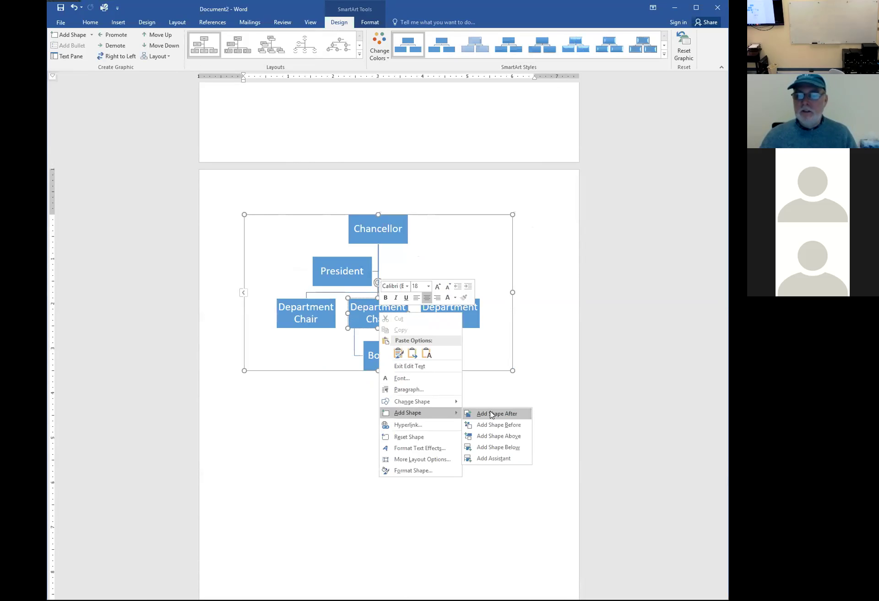
click(490, 447)
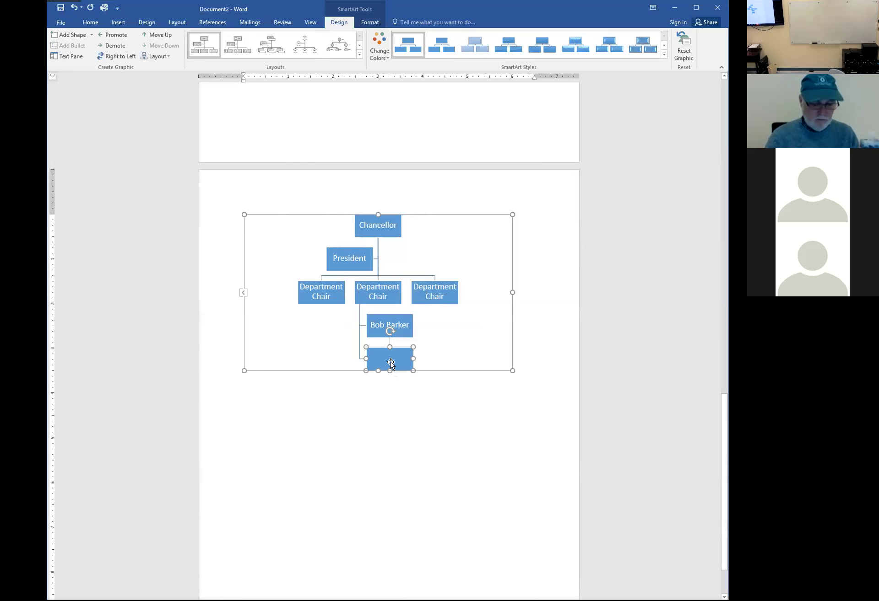
text(Reg)
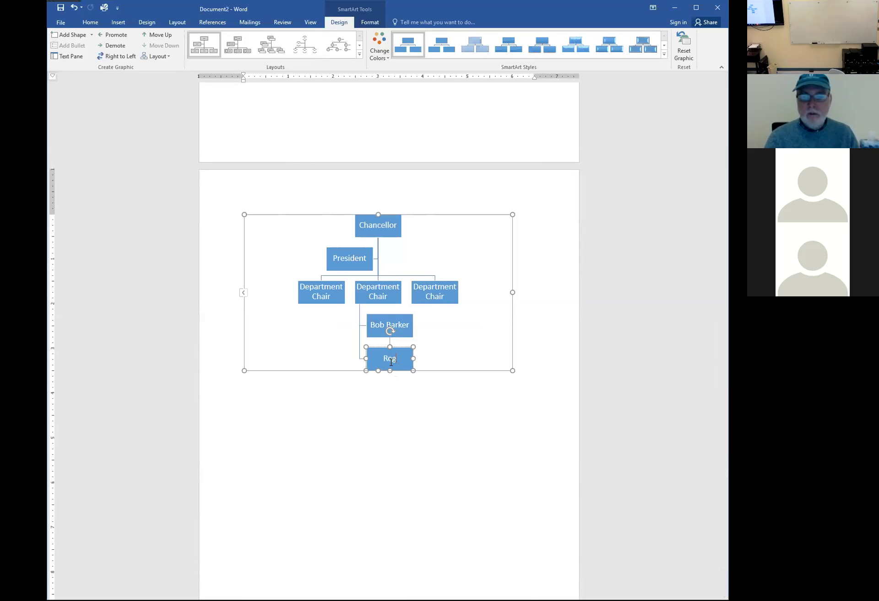
text(is Philborn)
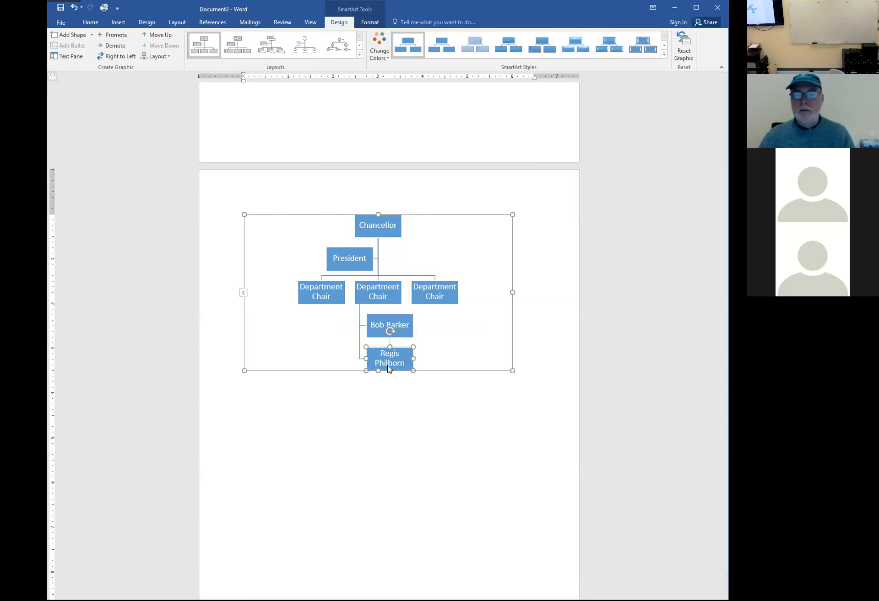
Stretch the org chart taller and wider for bigger boxes, then start a new line below it
click(369, 370)
drag(378, 371, 374, 472)
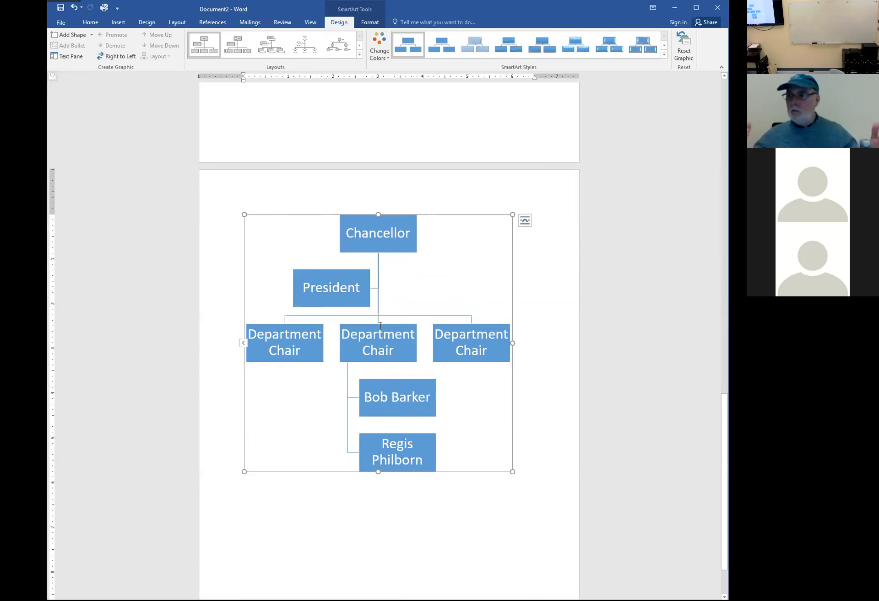
drag(513, 343, 535, 340)
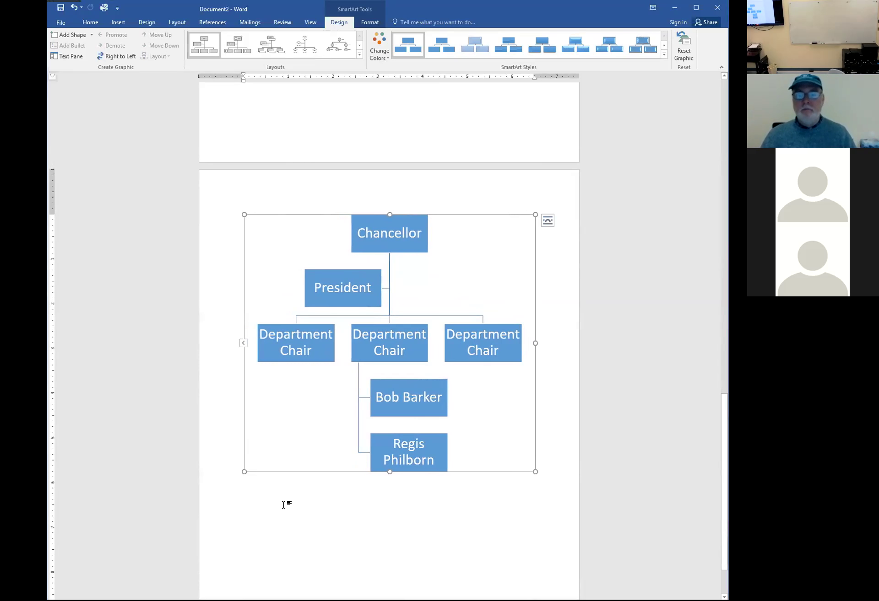
click(544, 467)
key(Return)
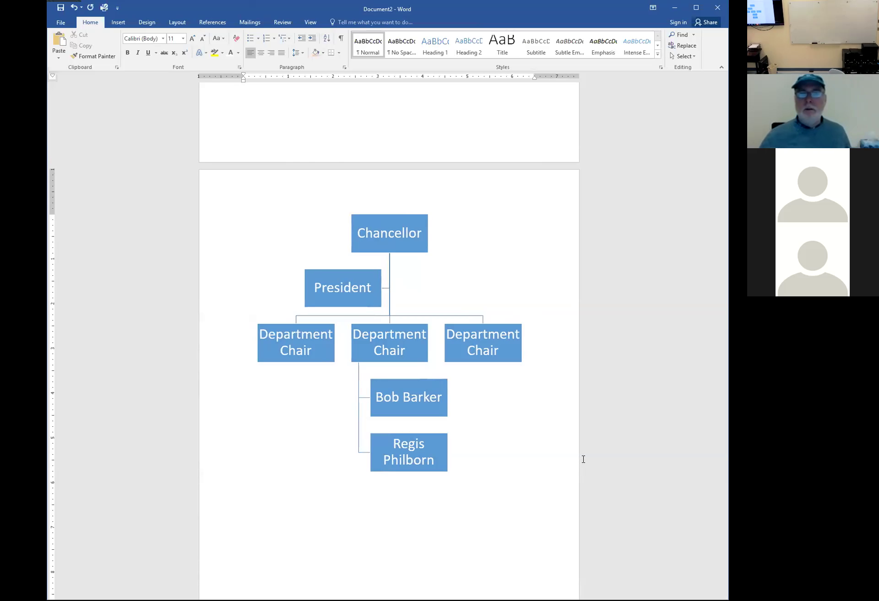
click(368, 239)
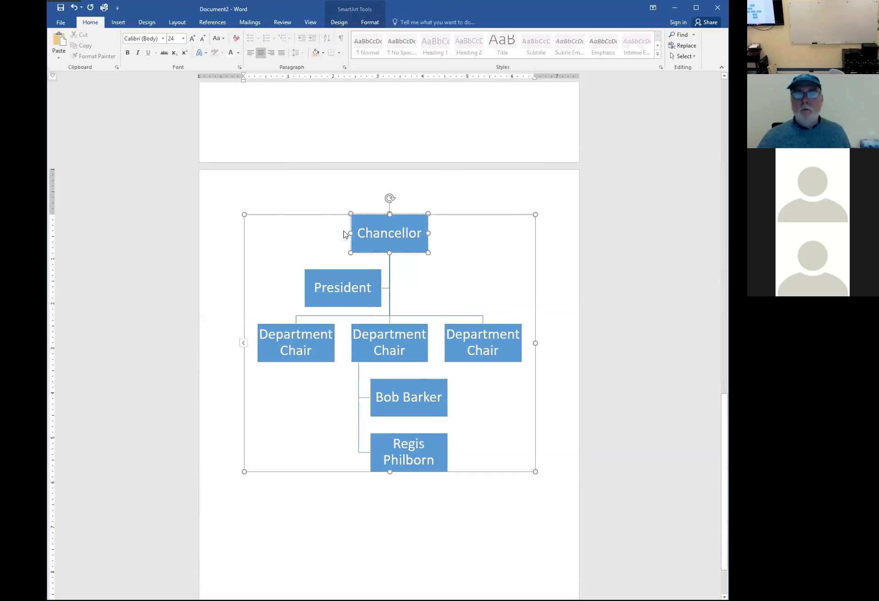
click(310, 23)
click(123, 34)
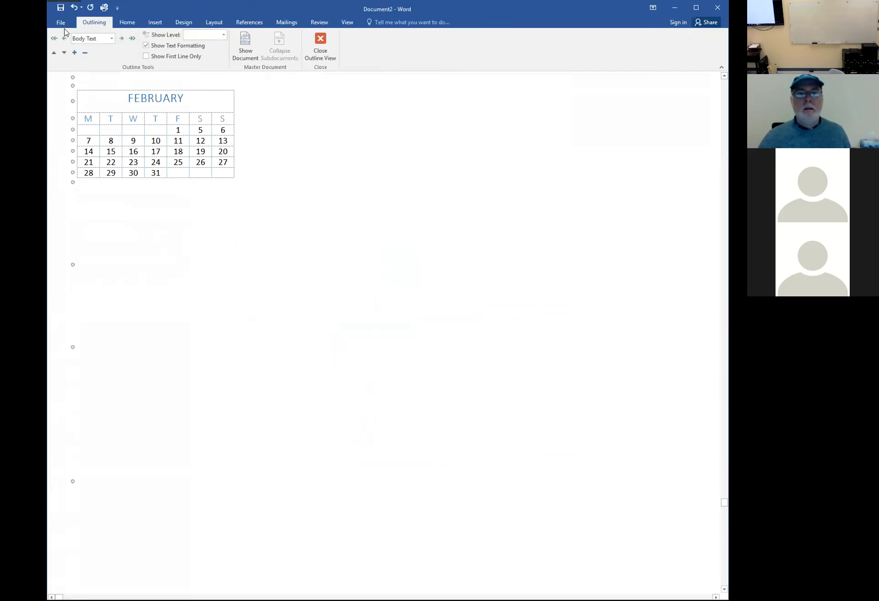
click(320, 46)
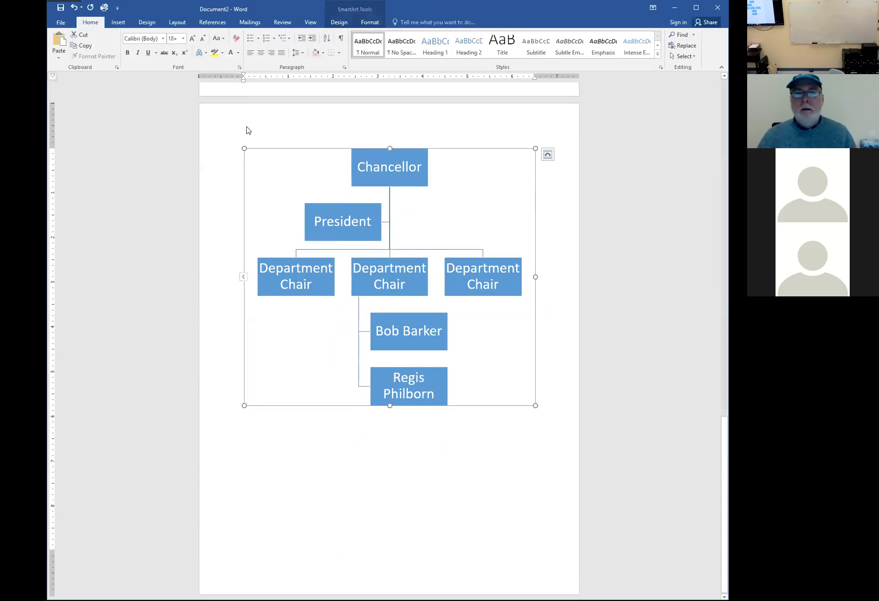
Show the chart's text pane and add a third staff name under the middle Department Chair
right_click(282, 150)
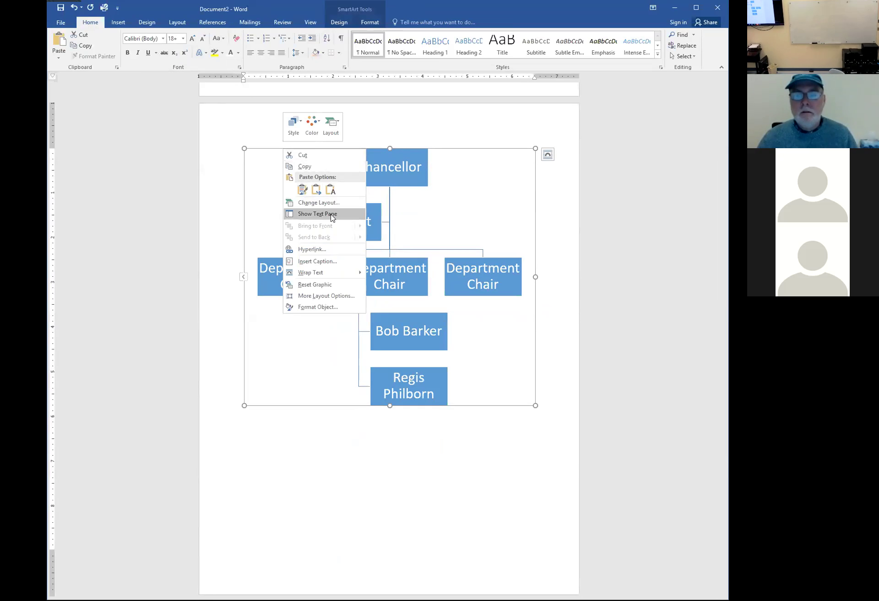
click(332, 218)
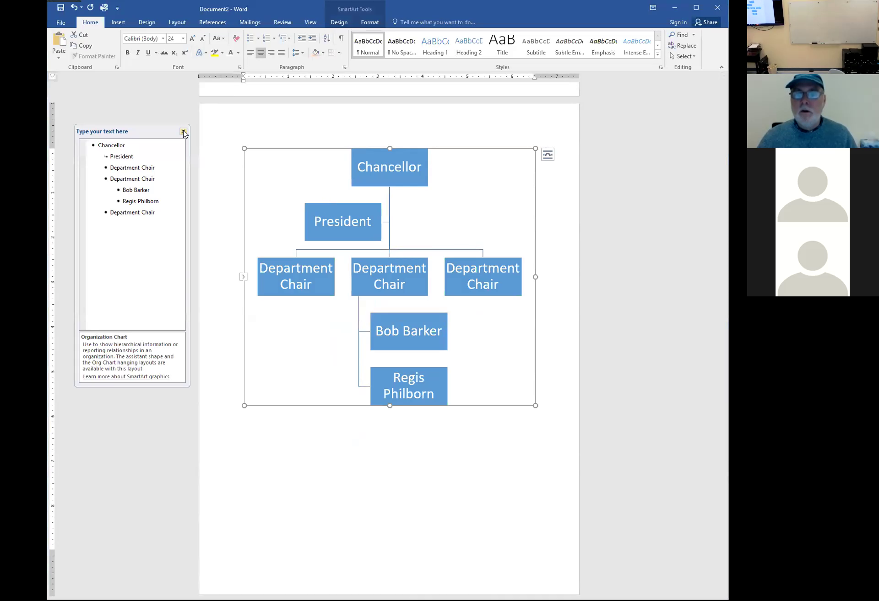
click(184, 133)
right_click(312, 184)
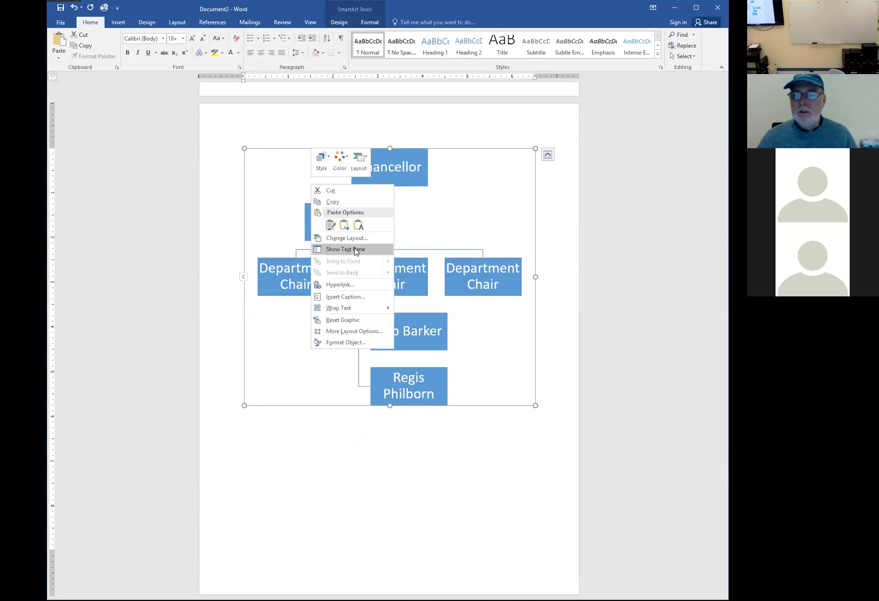
click(337, 250)
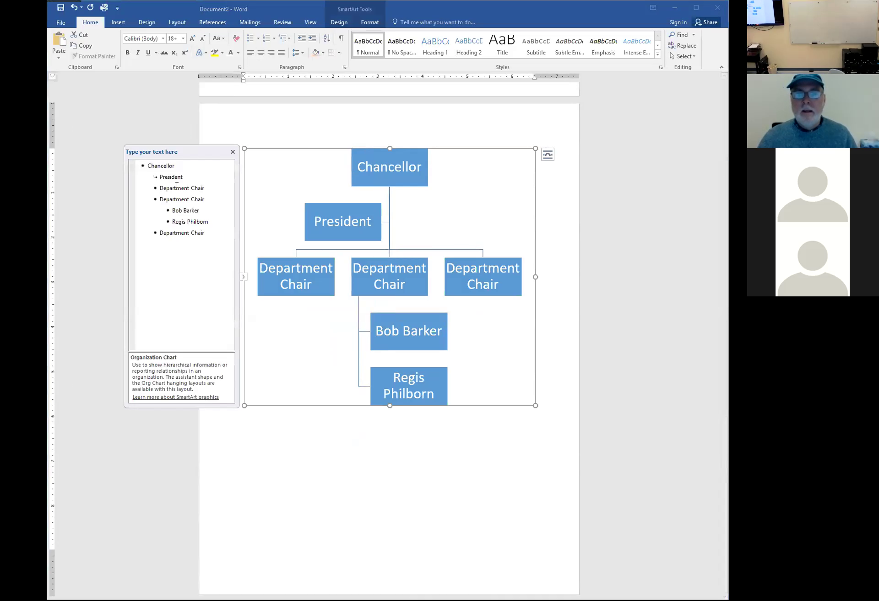
click(178, 204)
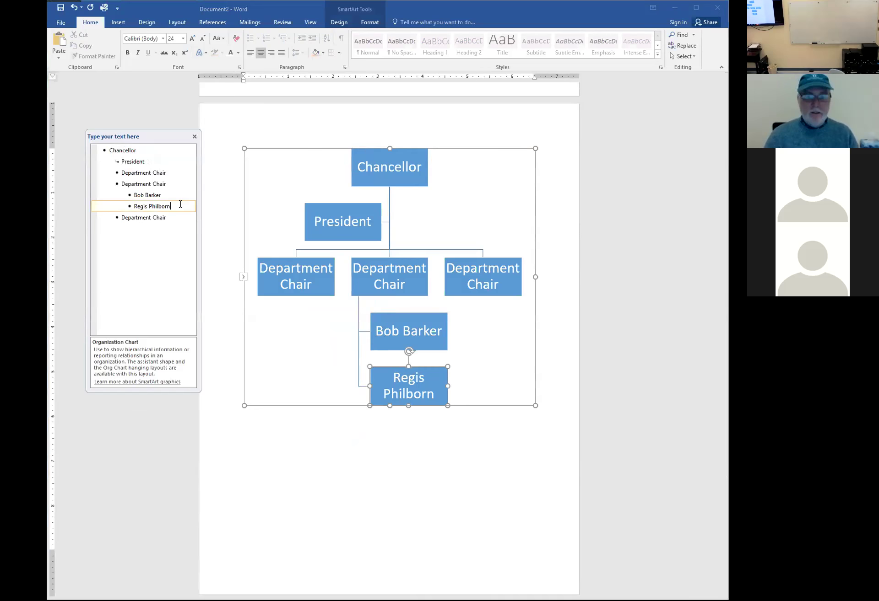
key(Return)
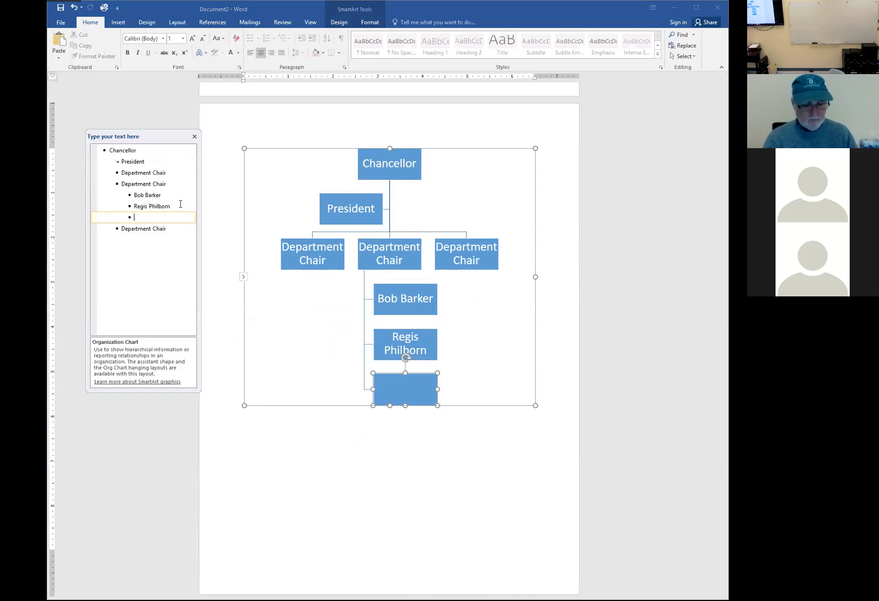
text(Oprah Winfrey)
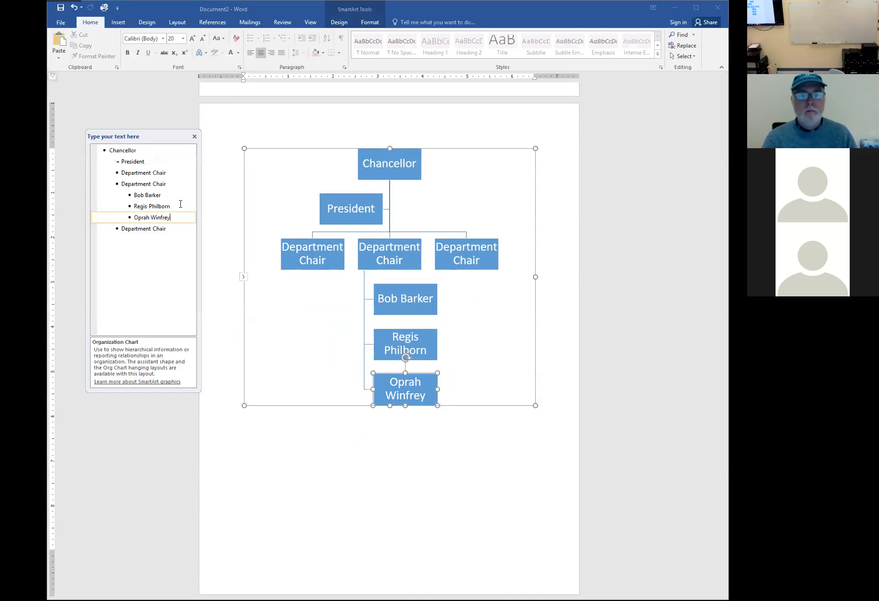
Under the first Department Chair, add two staff names followed by 'And all the rest'
click(169, 173)
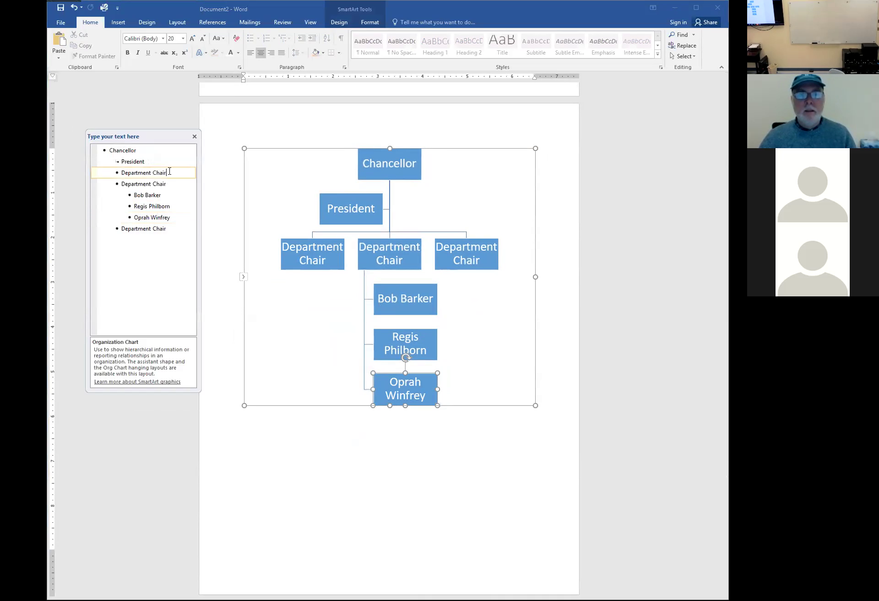
key(Return)
key(Tab)
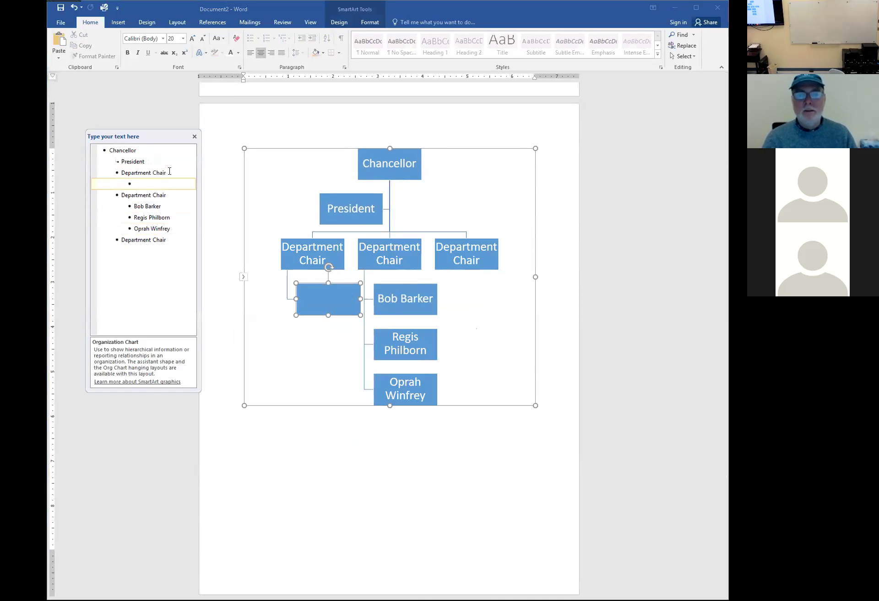
key(Return)
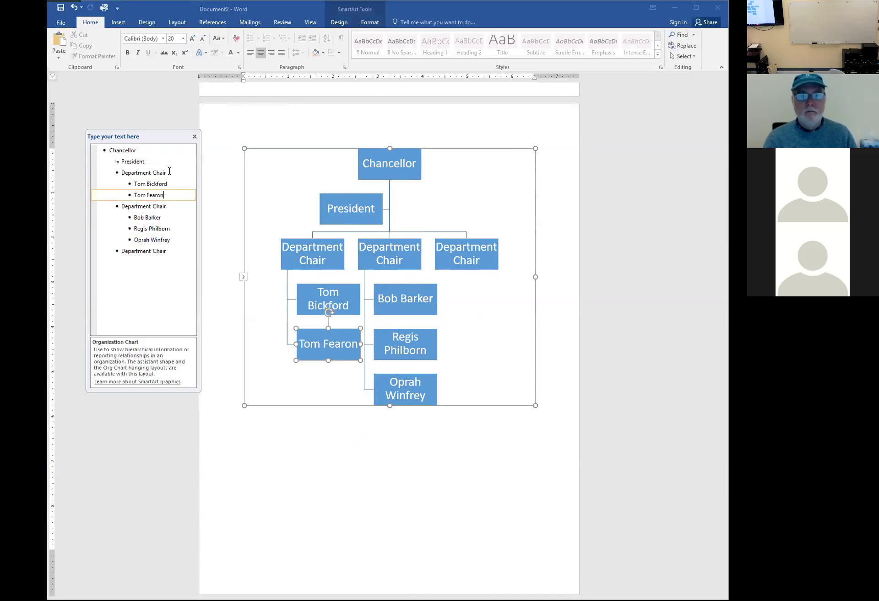
key(Return)
text(And all the rest)
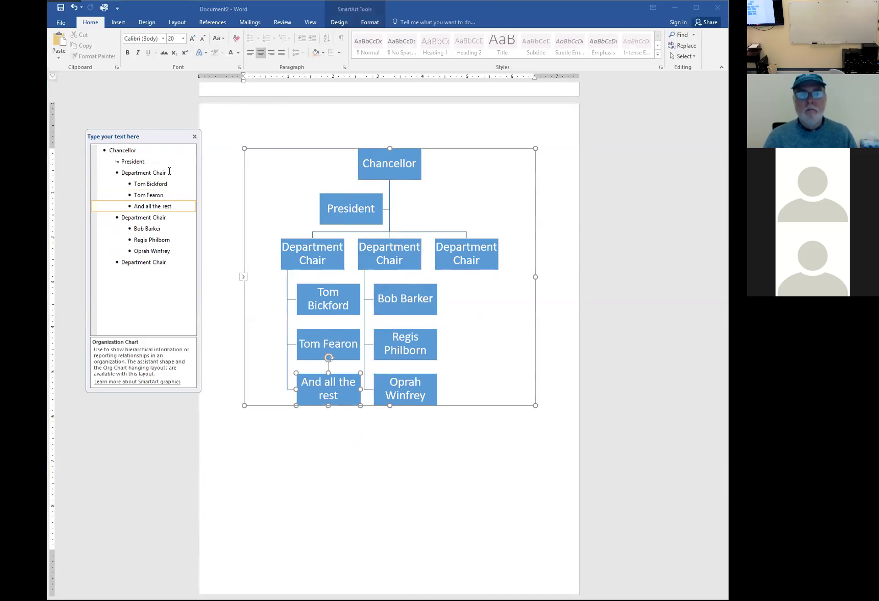
click(150, 153)
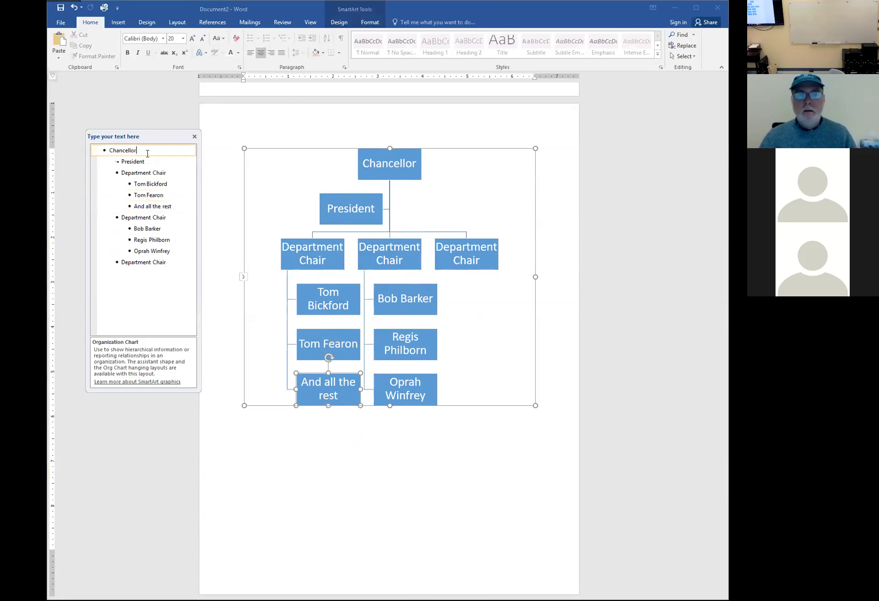
Add a fourth 'Department Chair' entry under Chancellor, demoted to the department row
key(Return)
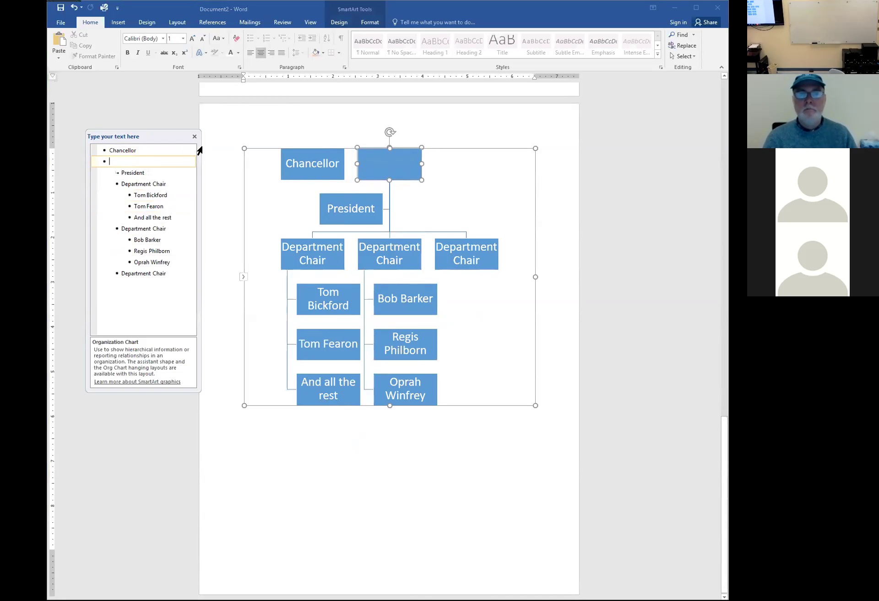
key(Tab)
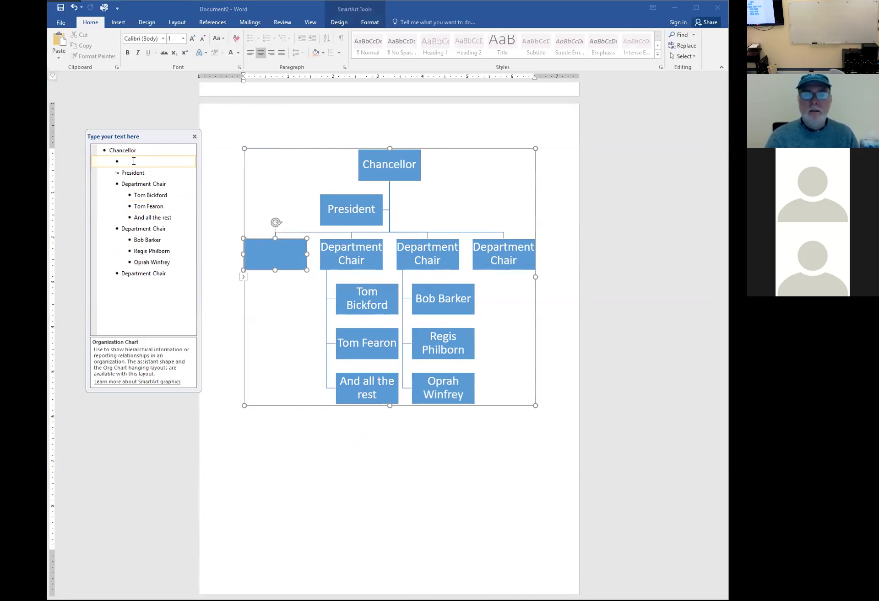
text(Departmen)
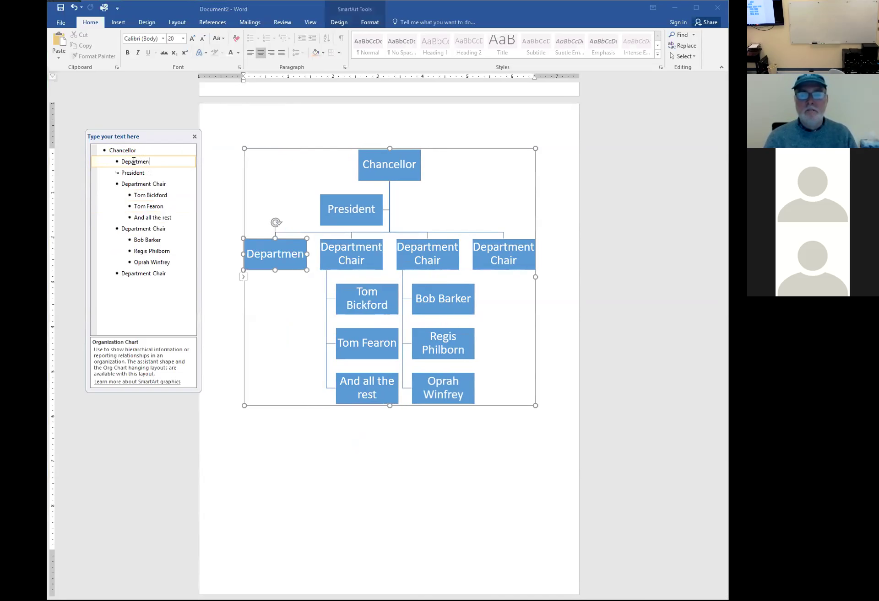
text(t Chair)
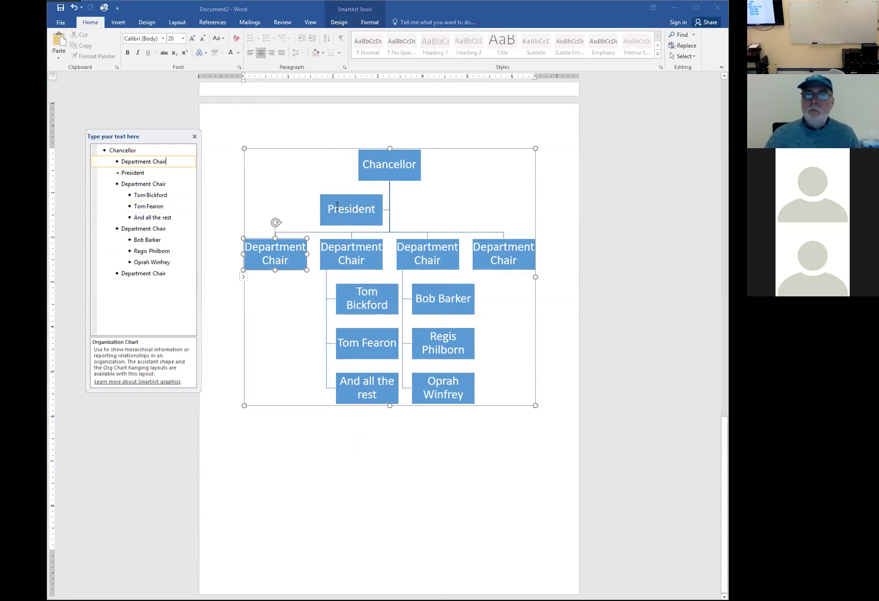
click(119, 173)
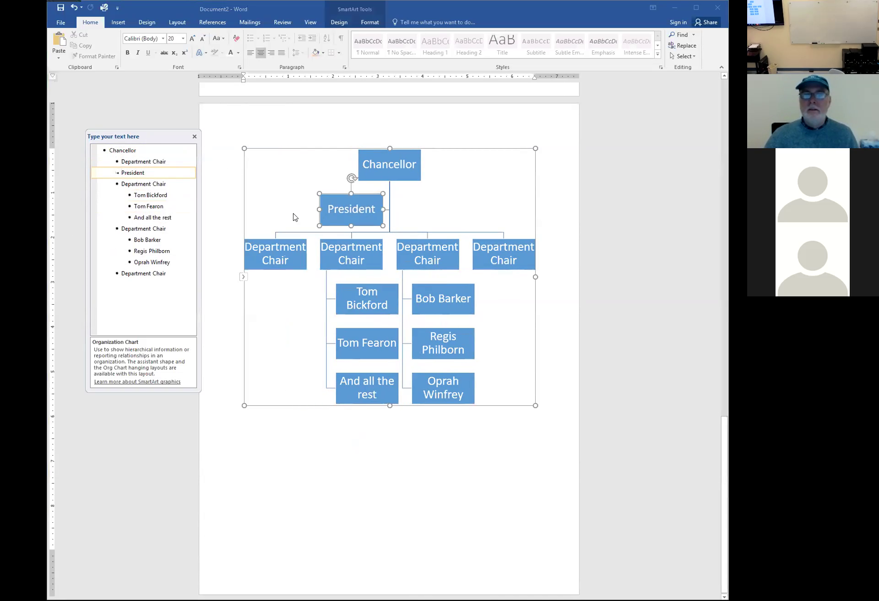
click(394, 167)
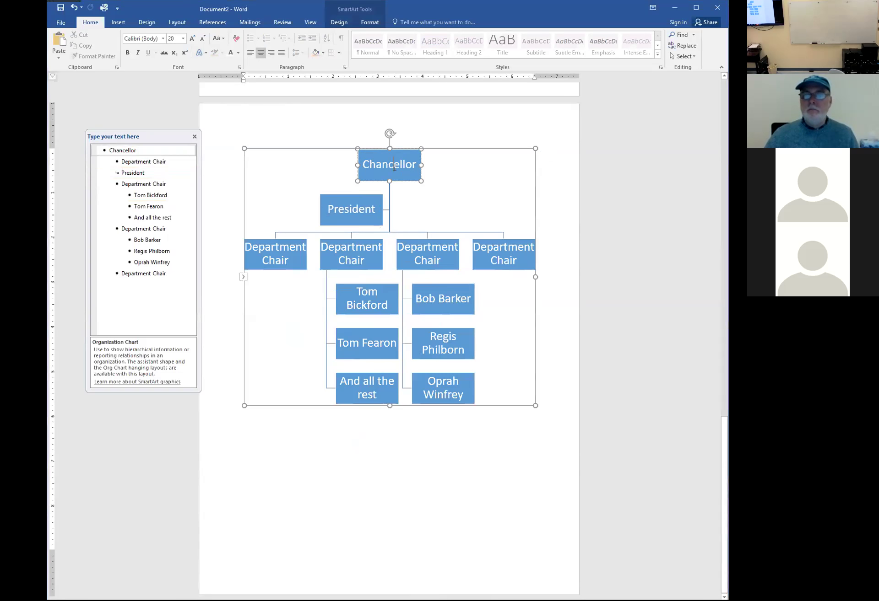
right_click(395, 167)
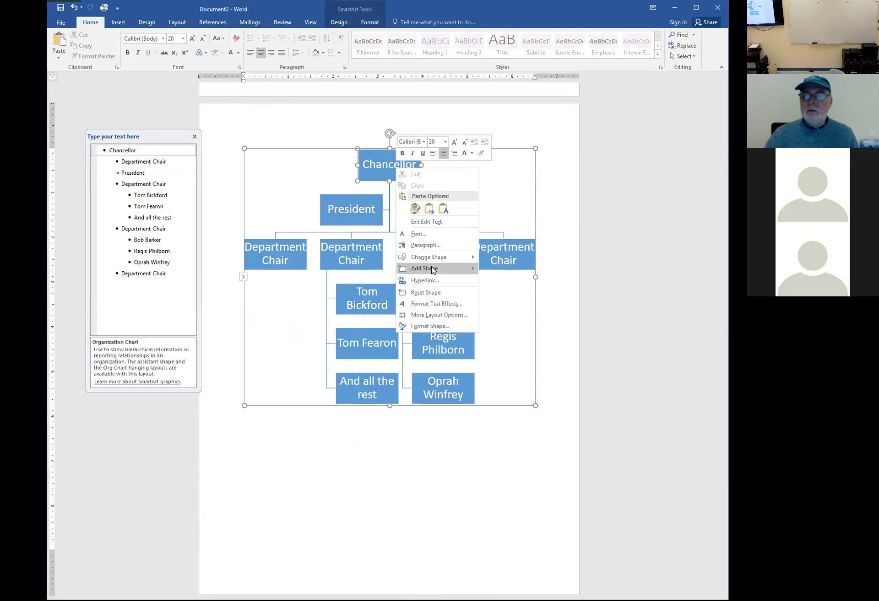
mouse_move(433, 269)
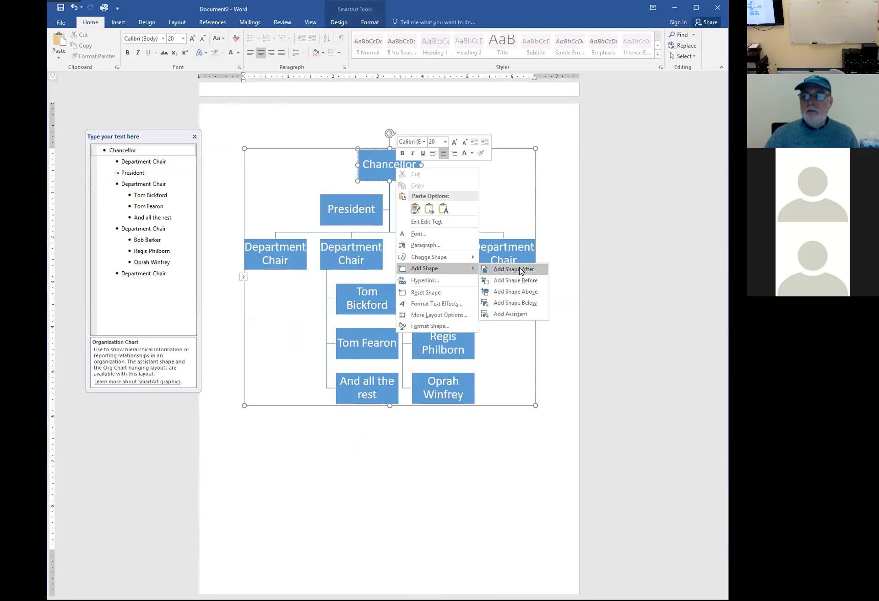
click(510, 314)
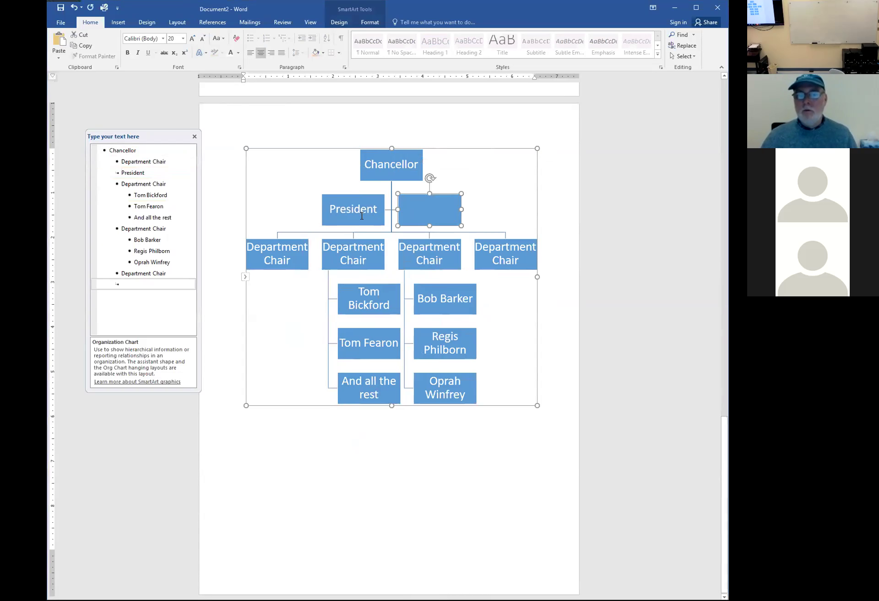
key(Delete)
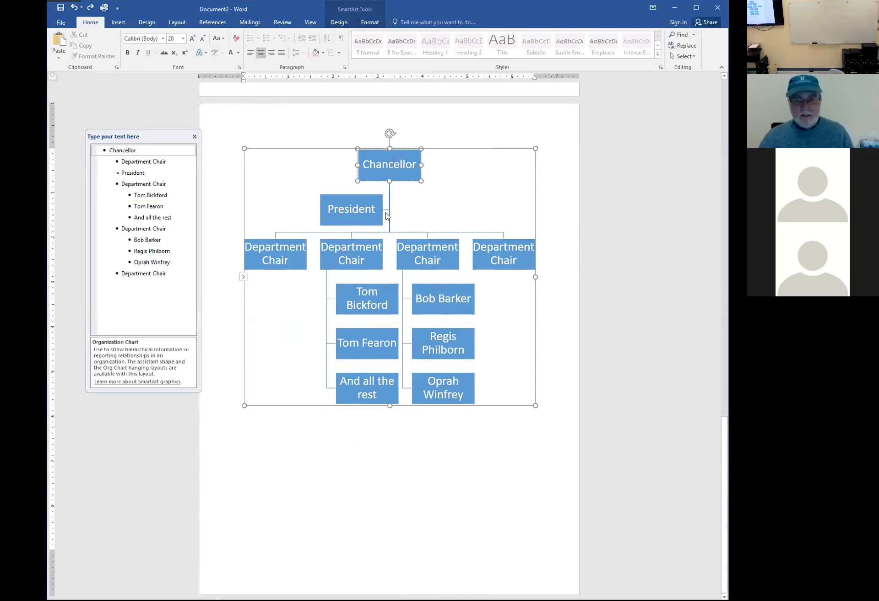
click(388, 175)
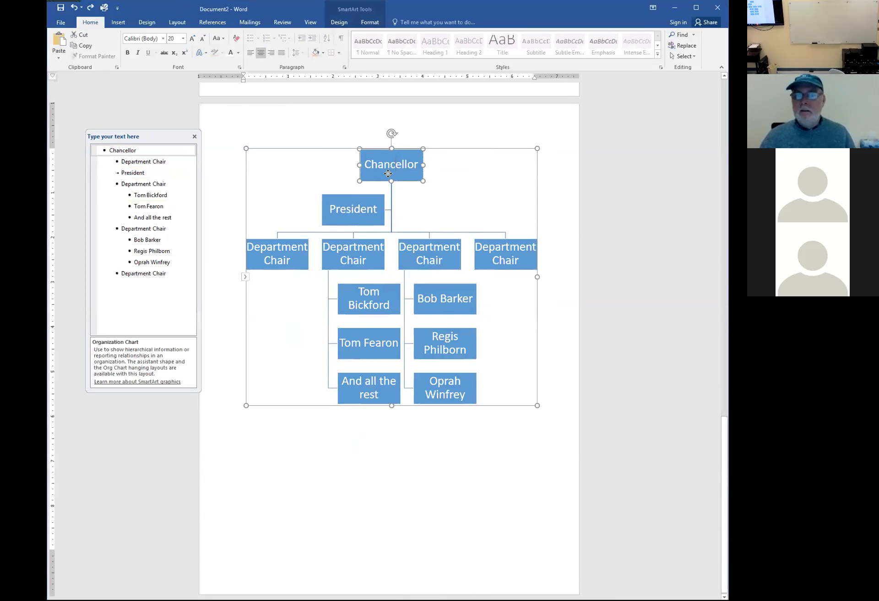
right_click(387, 173)
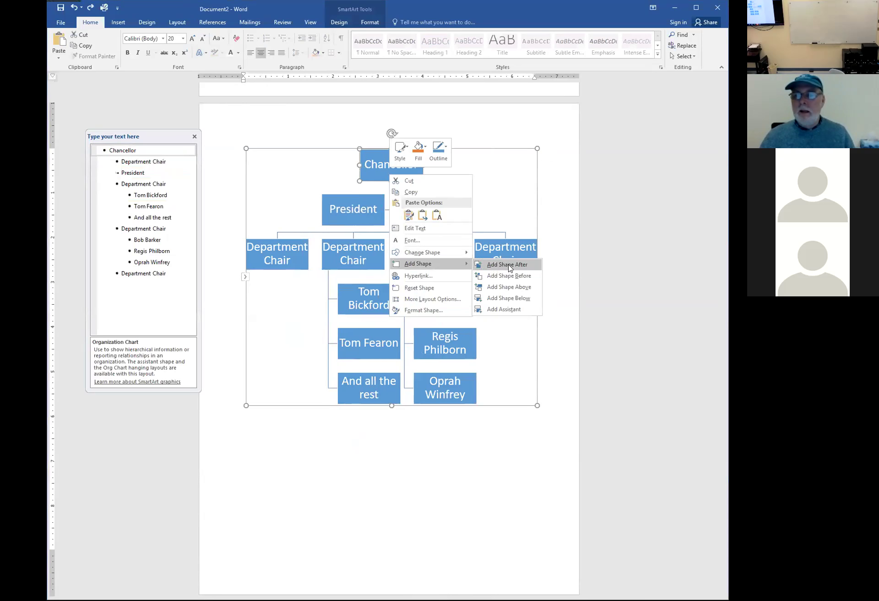
click(506, 265)
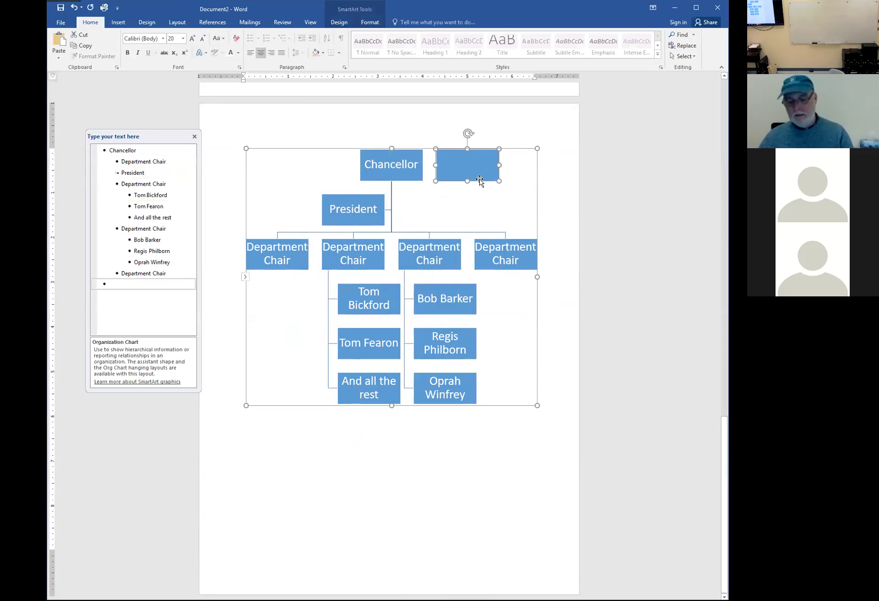
key(Delete)
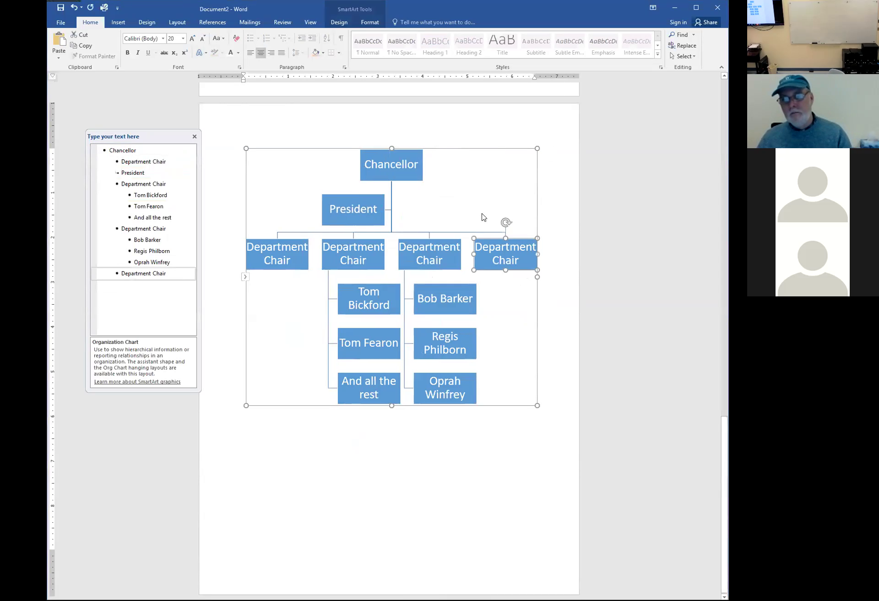
click(505, 298)
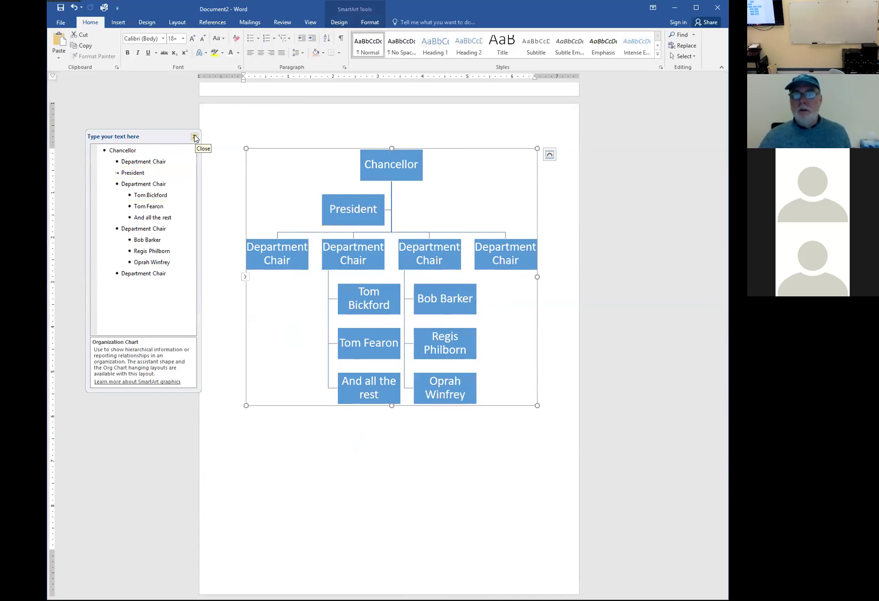
Close the SmartArt text pane and preview the Add Shape choices without adding a box
click(194, 137)
click(337, 23)
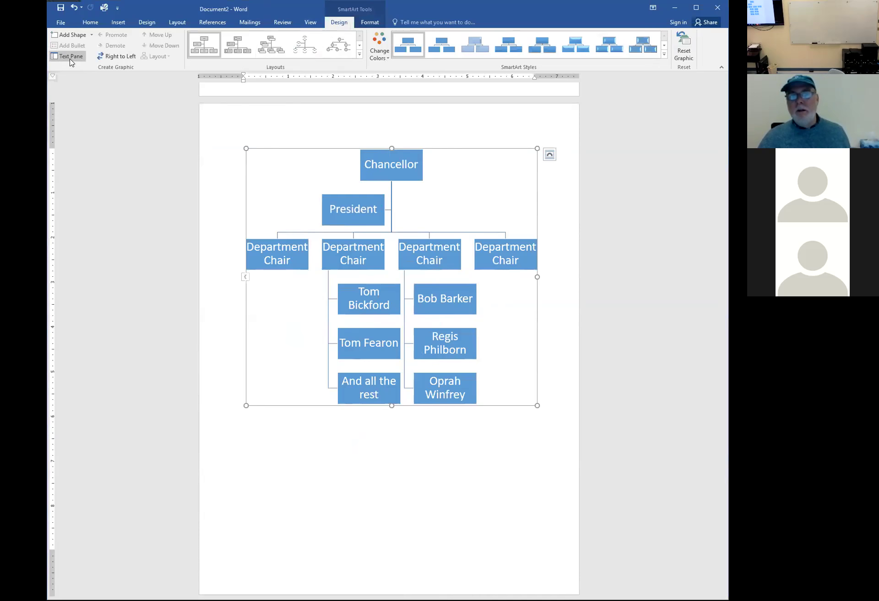
click(91, 35)
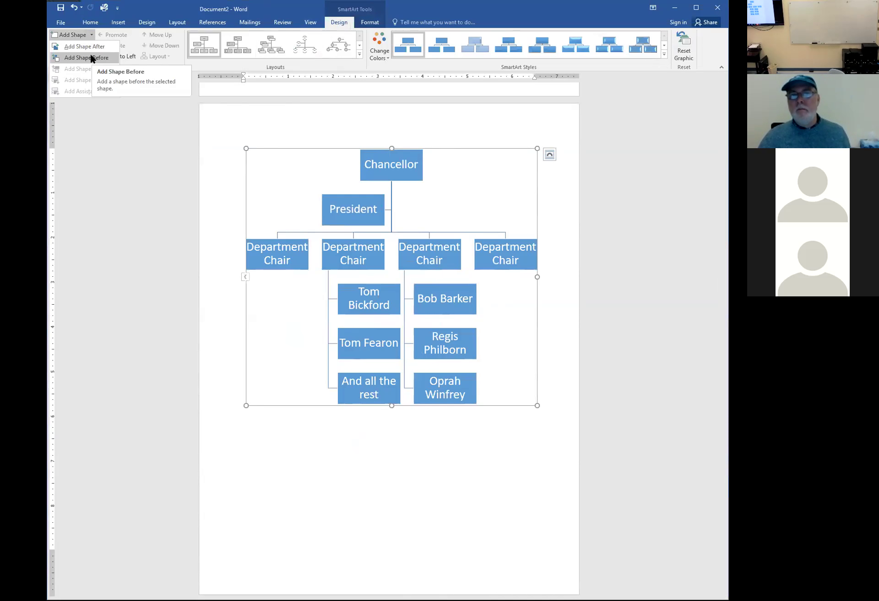
click(91, 36)
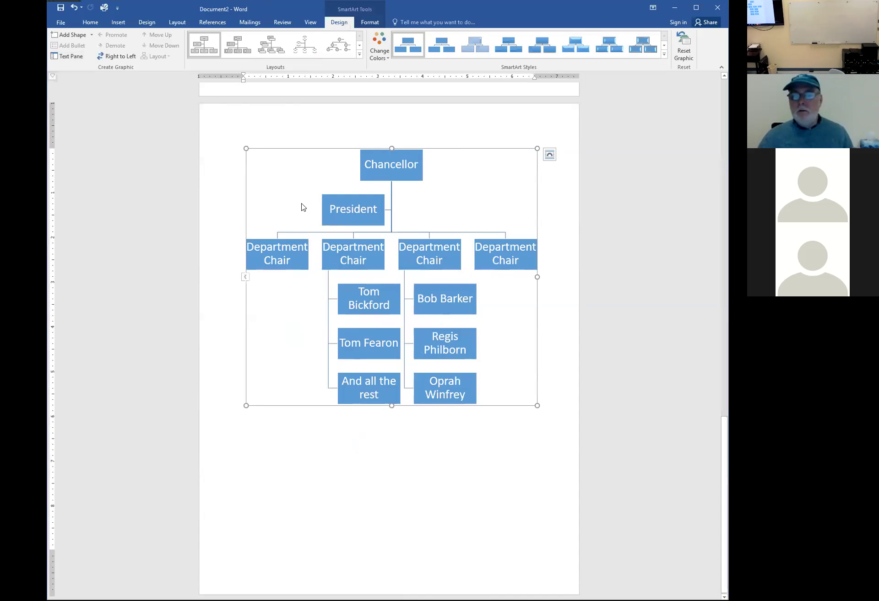
click(382, 266)
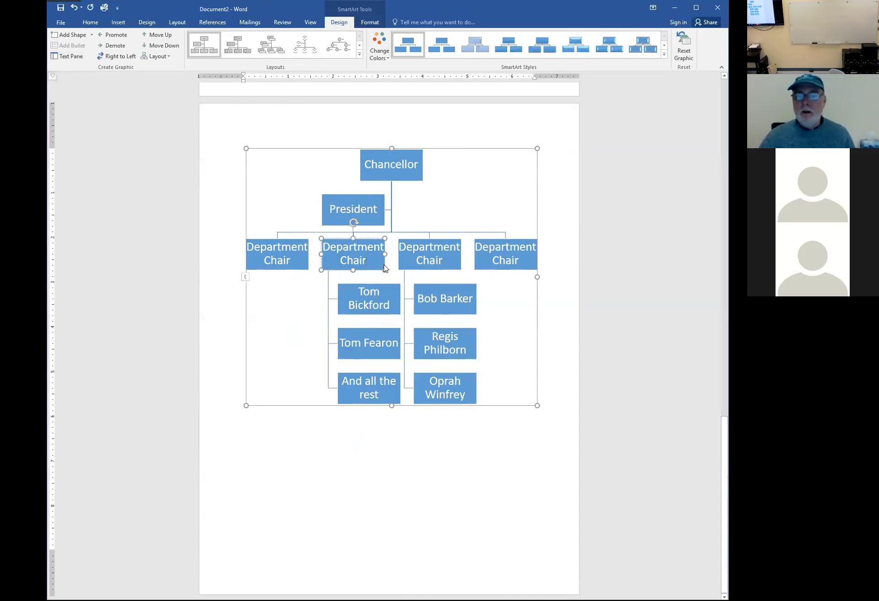
click(413, 264)
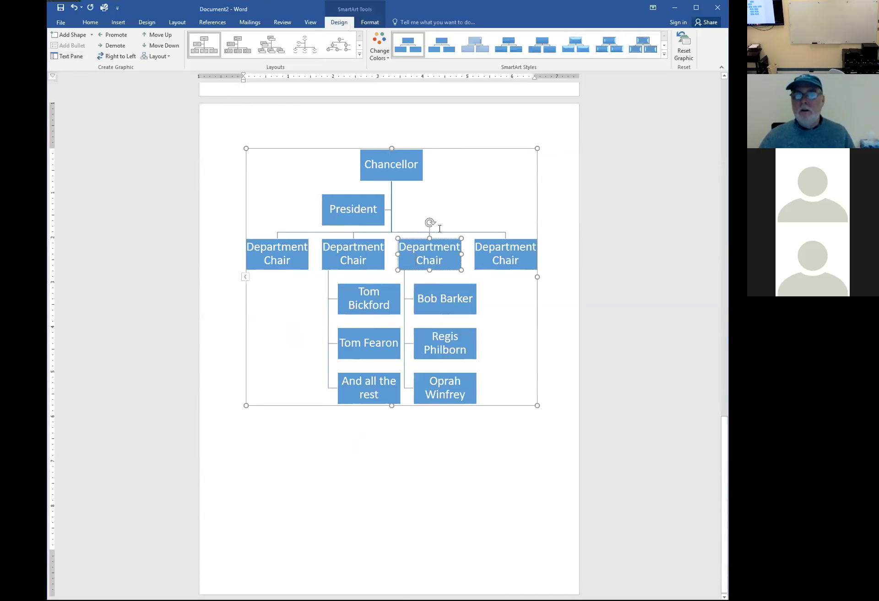
Apply the first Colorful scheme: blue Chancellor, orange President and chairs, gray staff boxes
click(384, 56)
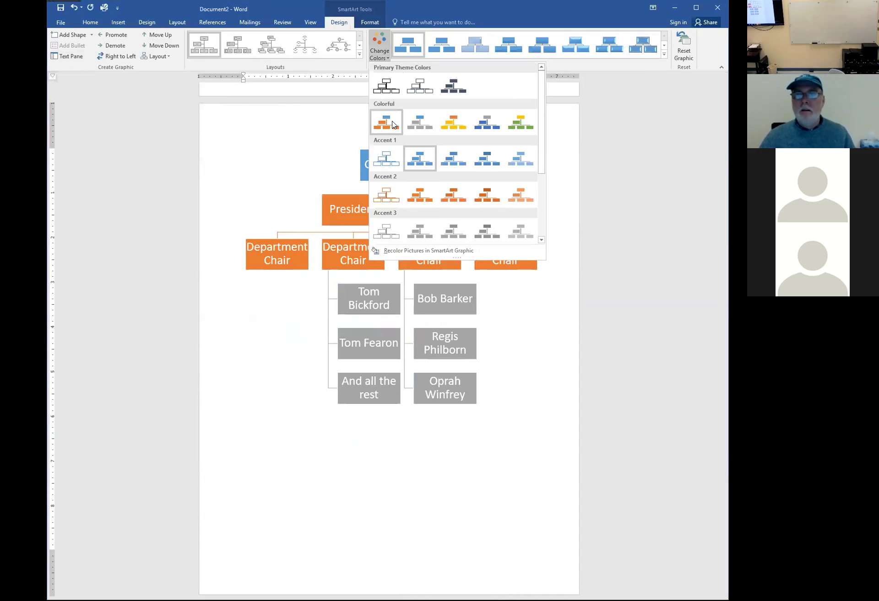
click(386, 122)
click(520, 414)
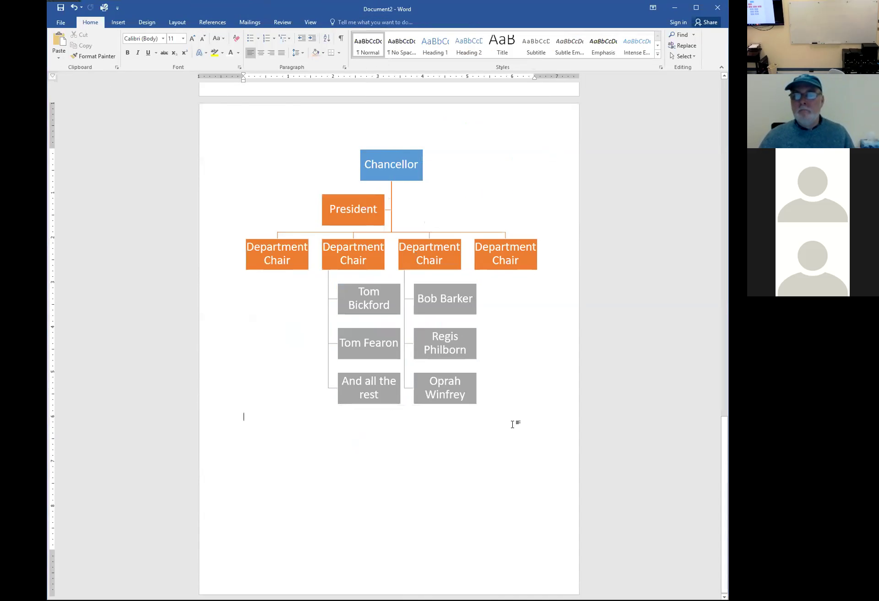
click(407, 169)
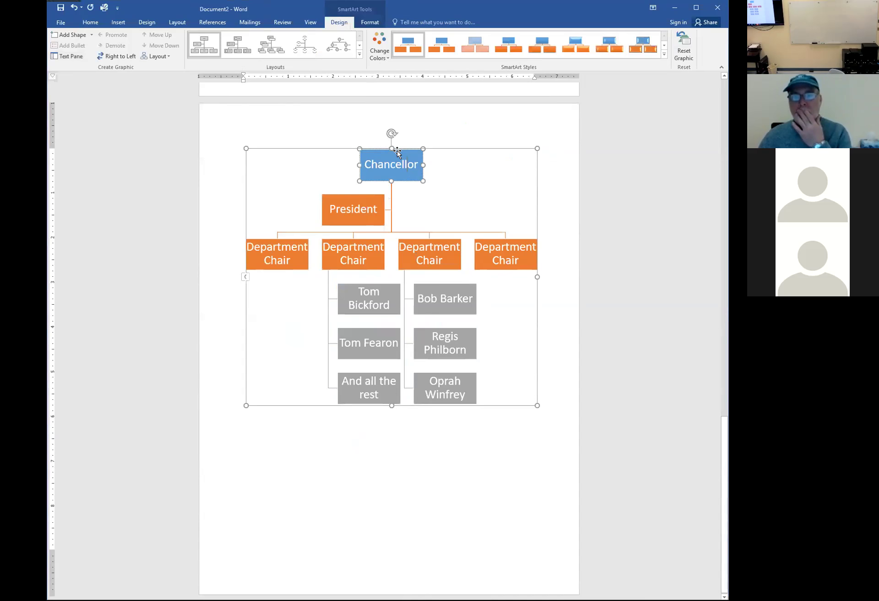
Give the Chancellor box a dark gold-brown solid fill through Format Shape
right_click(400, 156)
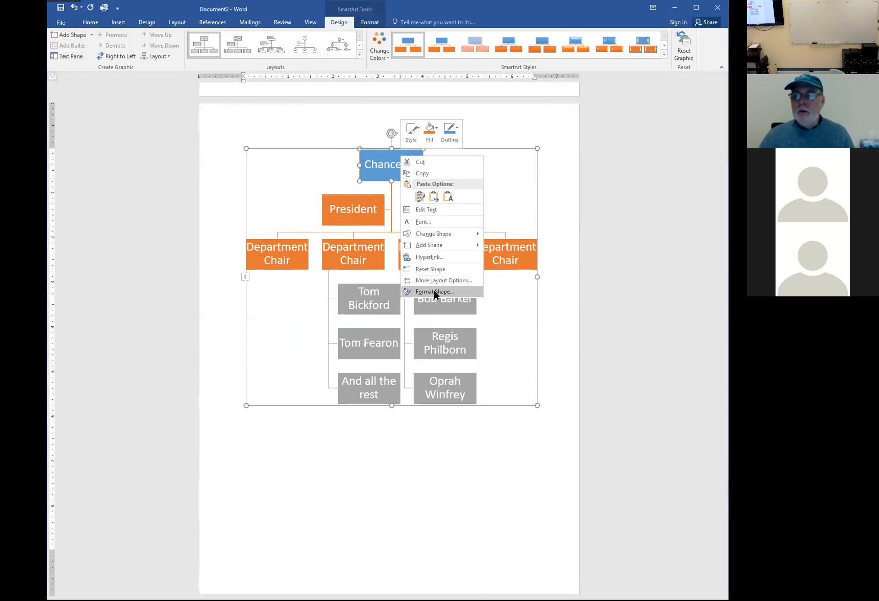
click(434, 291)
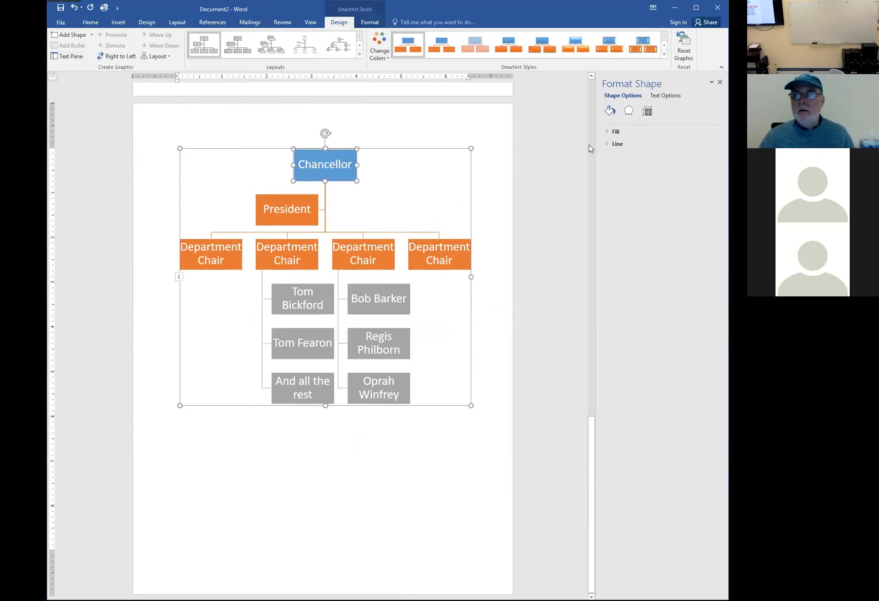
click(618, 132)
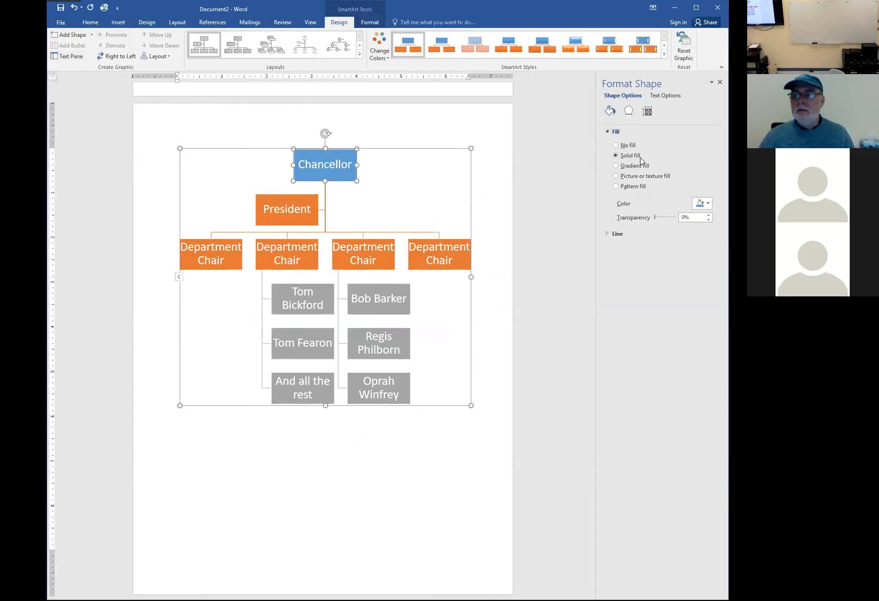
click(708, 209)
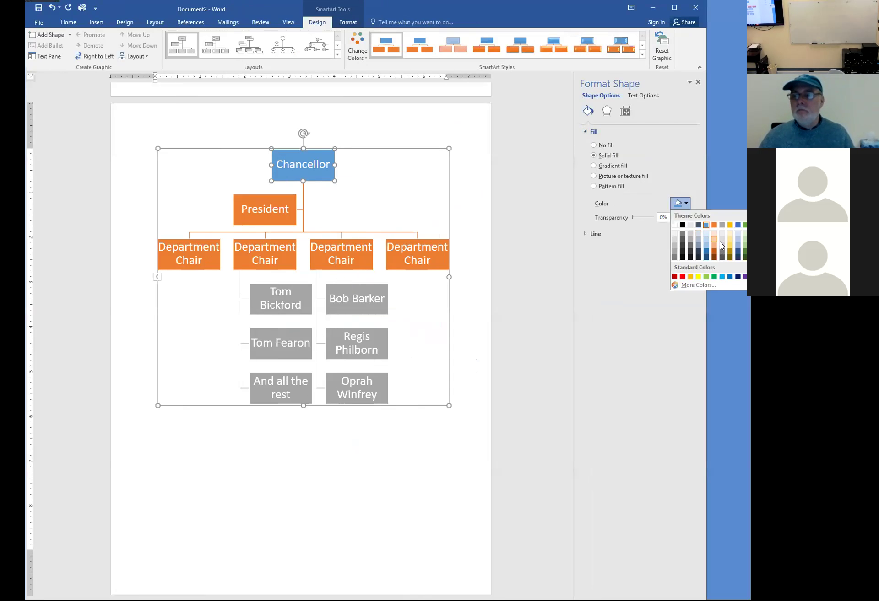
click(729, 259)
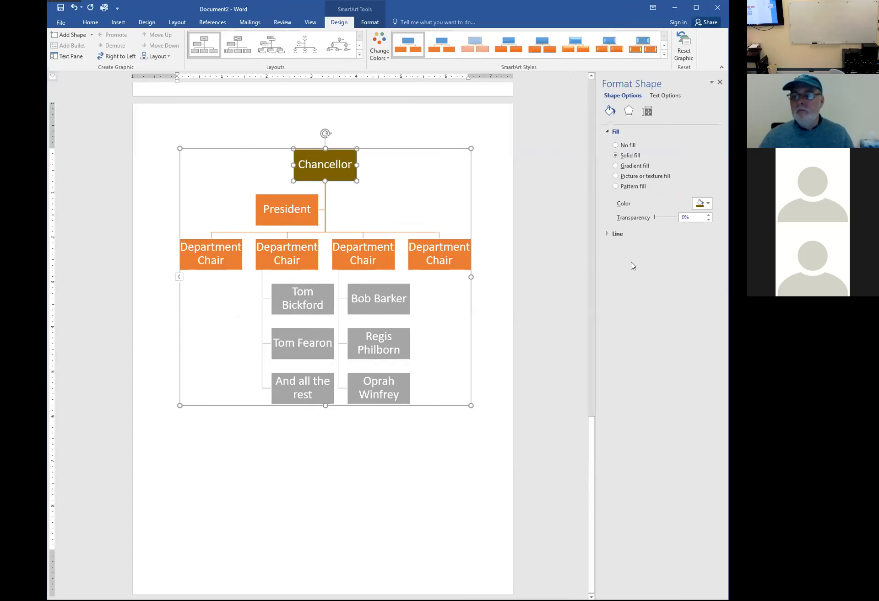
click(491, 282)
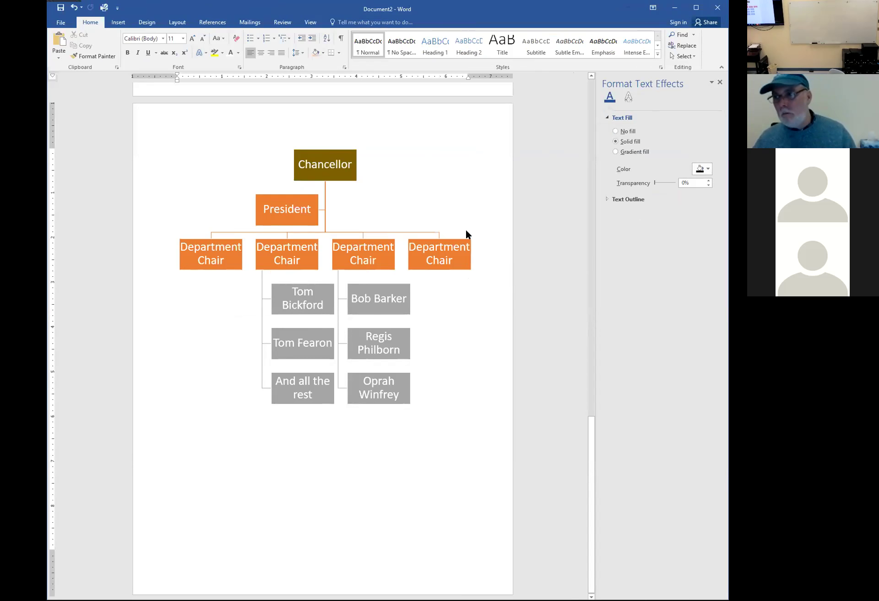
Change the President box's shape to a Rounded Rectangle
right_click(442, 263)
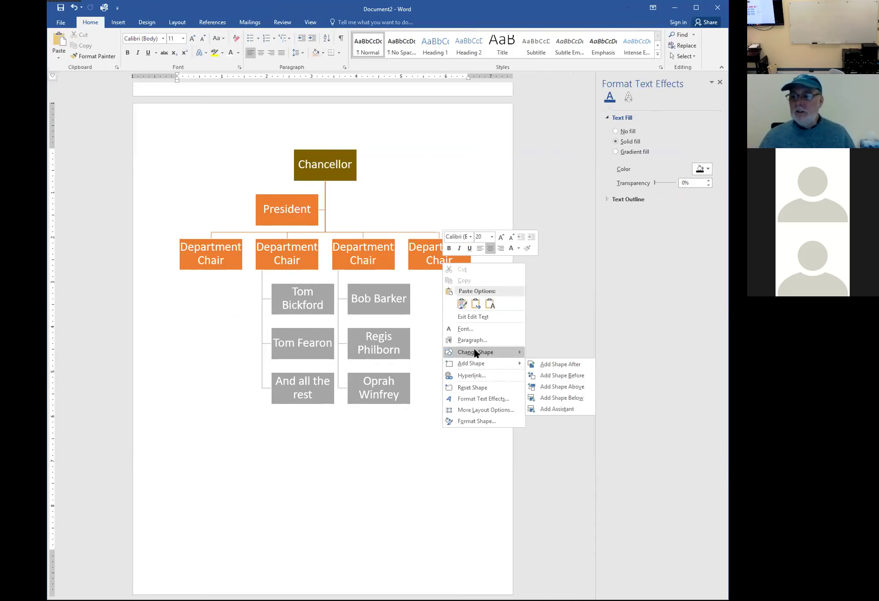
mouse_move(475, 353)
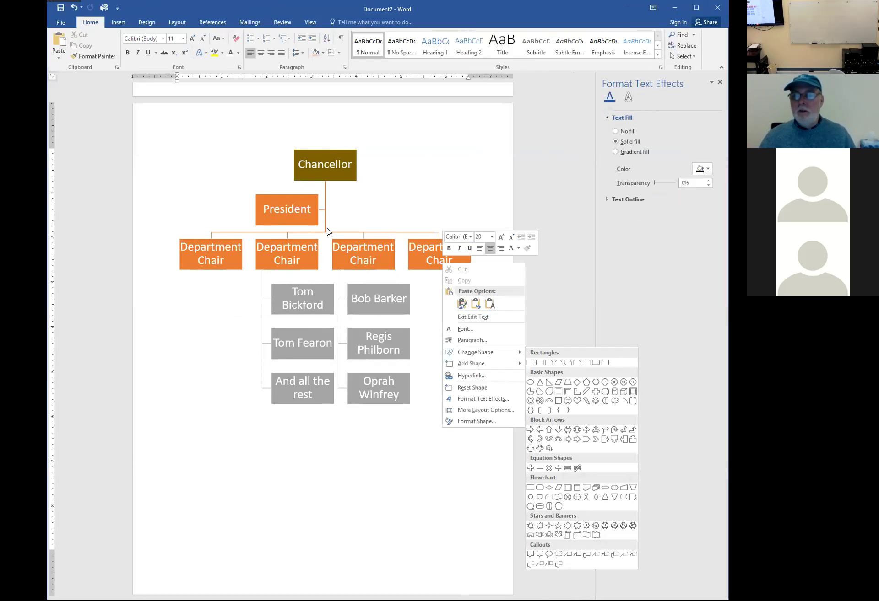
click(312, 217)
click(312, 218)
right_click(313, 219)
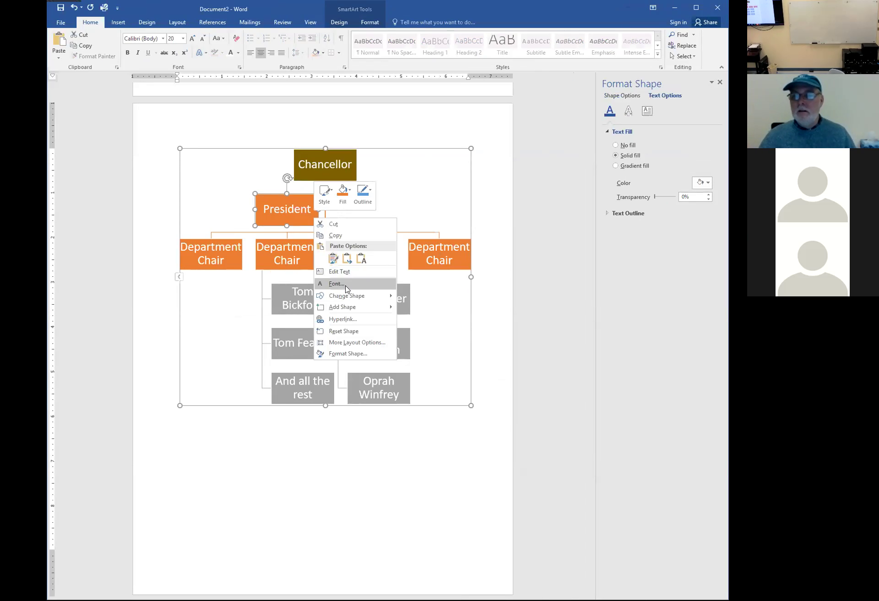
mouse_move(347, 296)
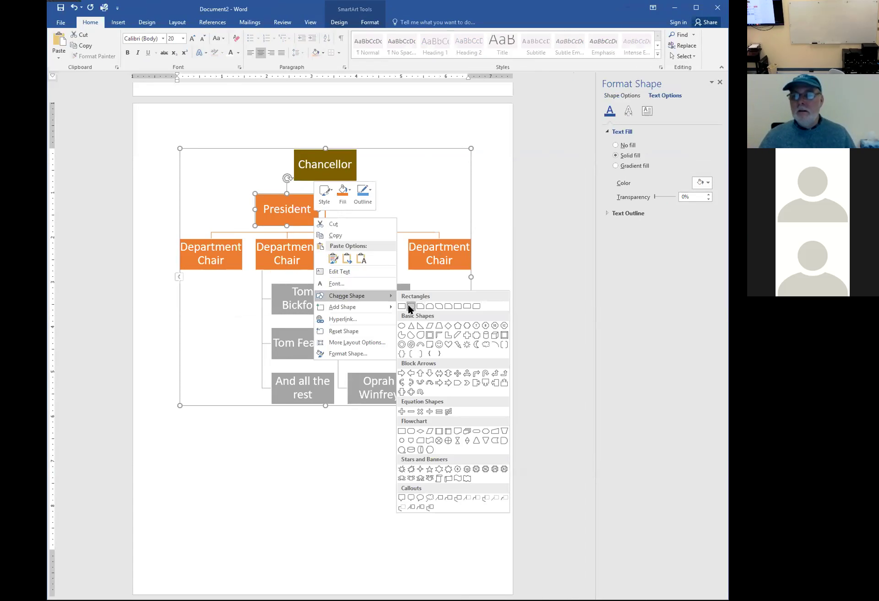
click(410, 307)
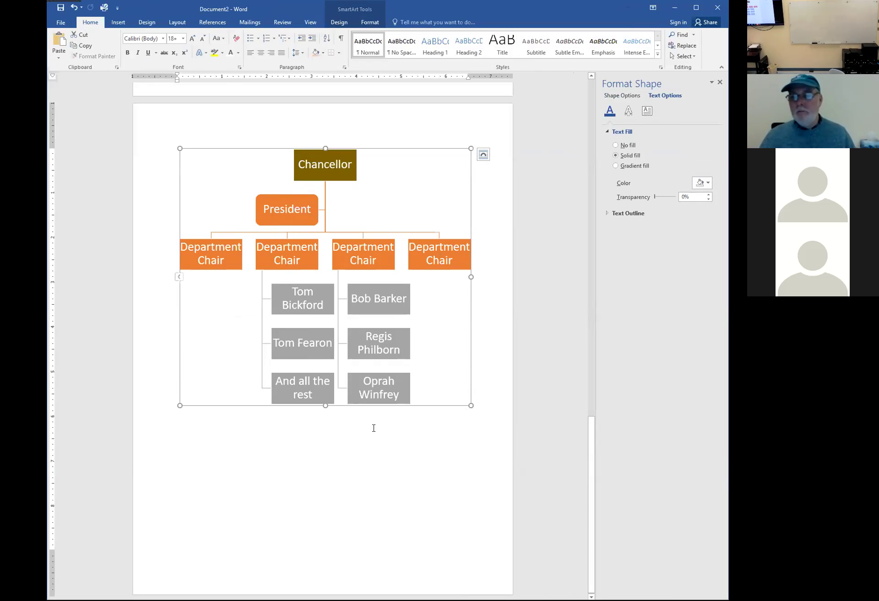
Change the top staff box under the third Department Chair to a Trapezoid
click(384, 310)
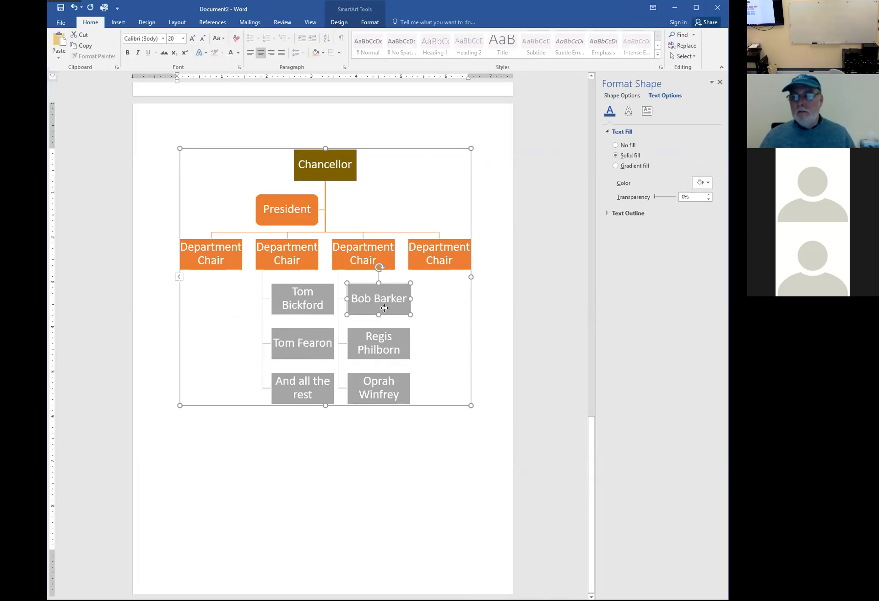
right_click(384, 308)
mouse_move(423, 389)
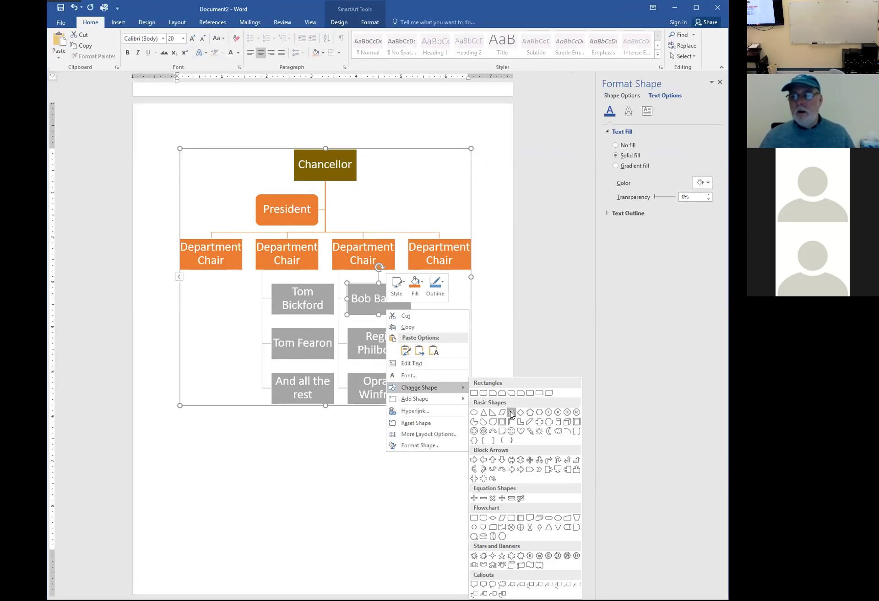
click(511, 413)
click(491, 419)
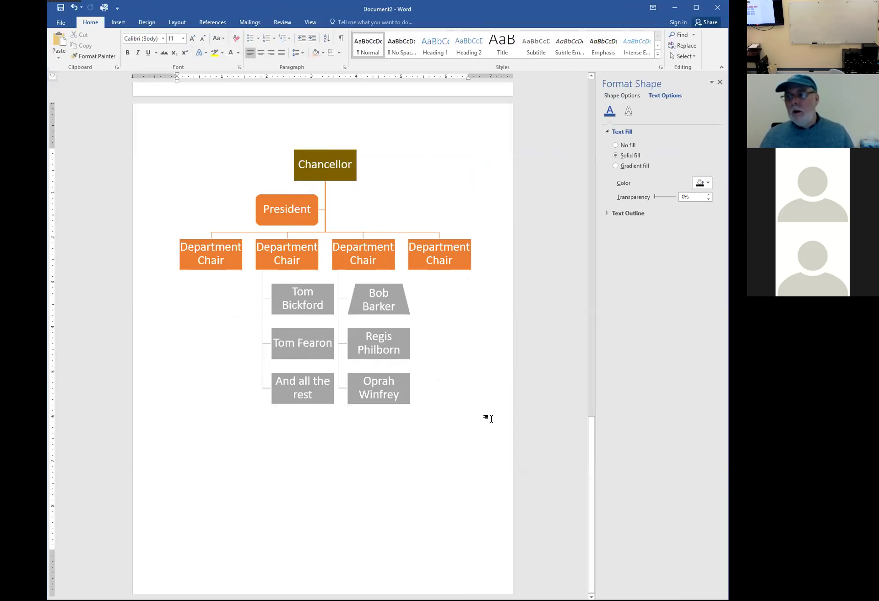